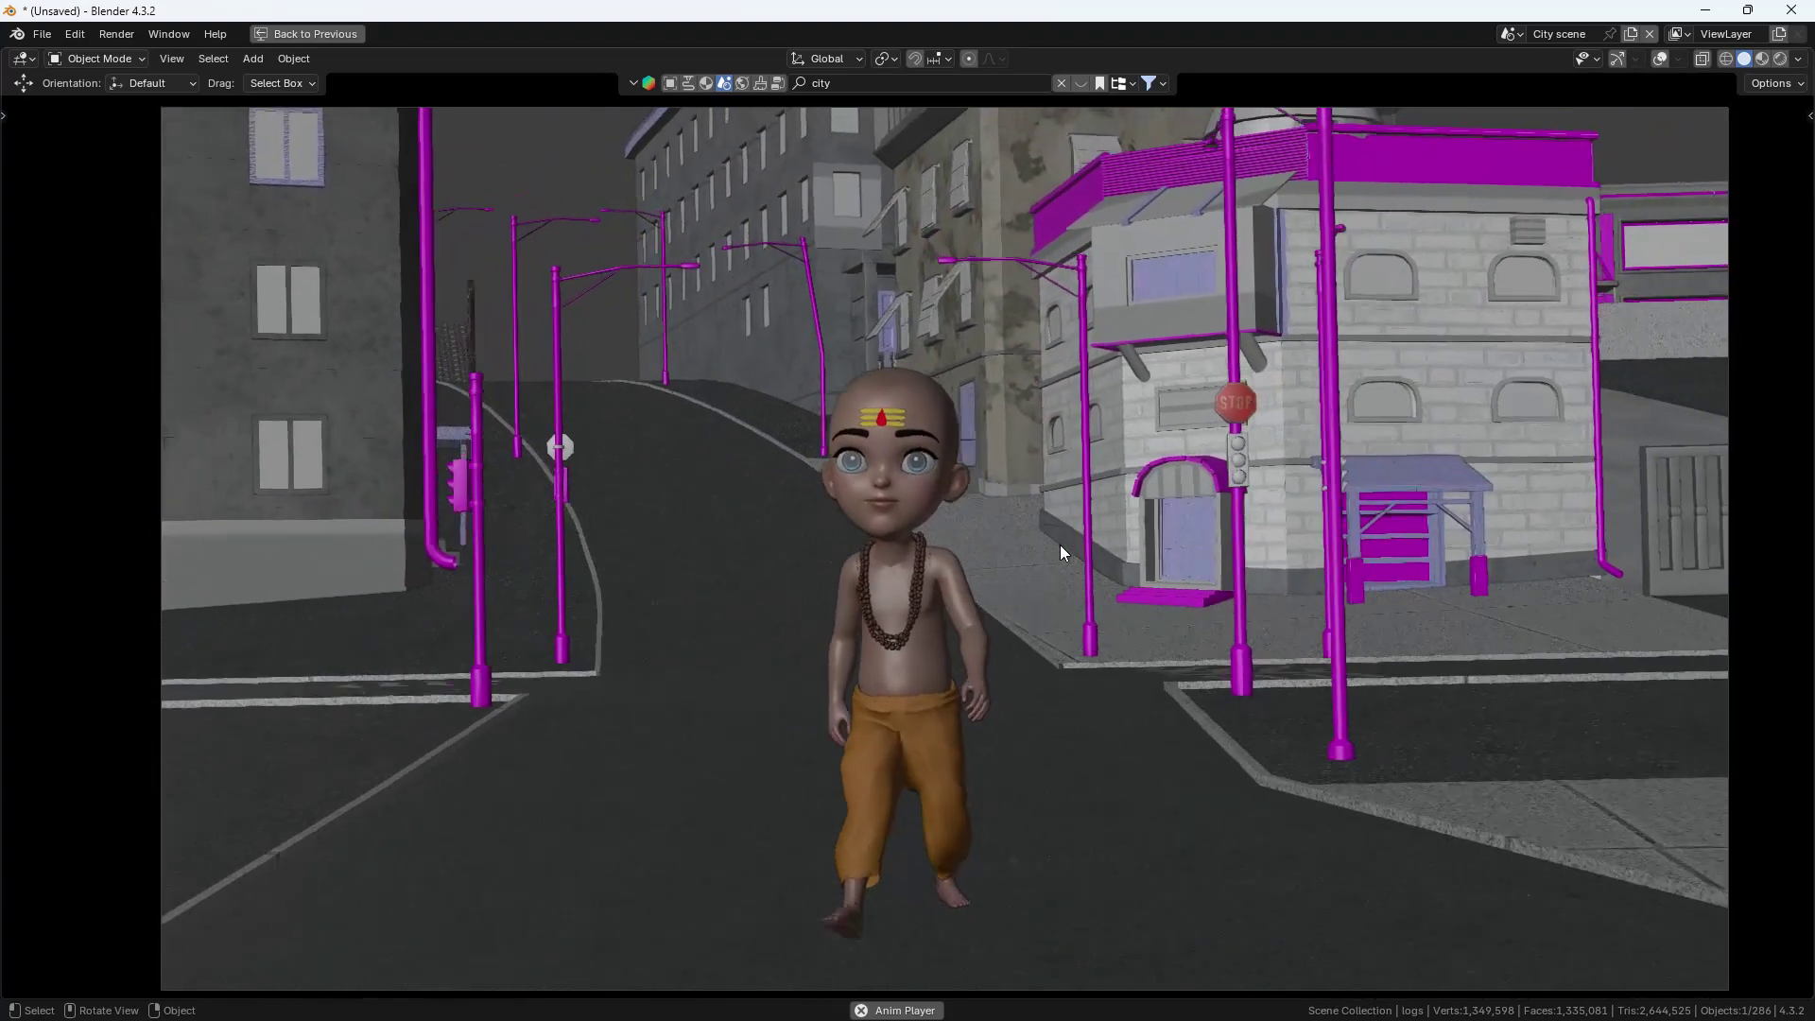
# Stop the character's walk animation in the City scene, leave the maximized viewport and toggle playback again.
pyautogui.press('space')
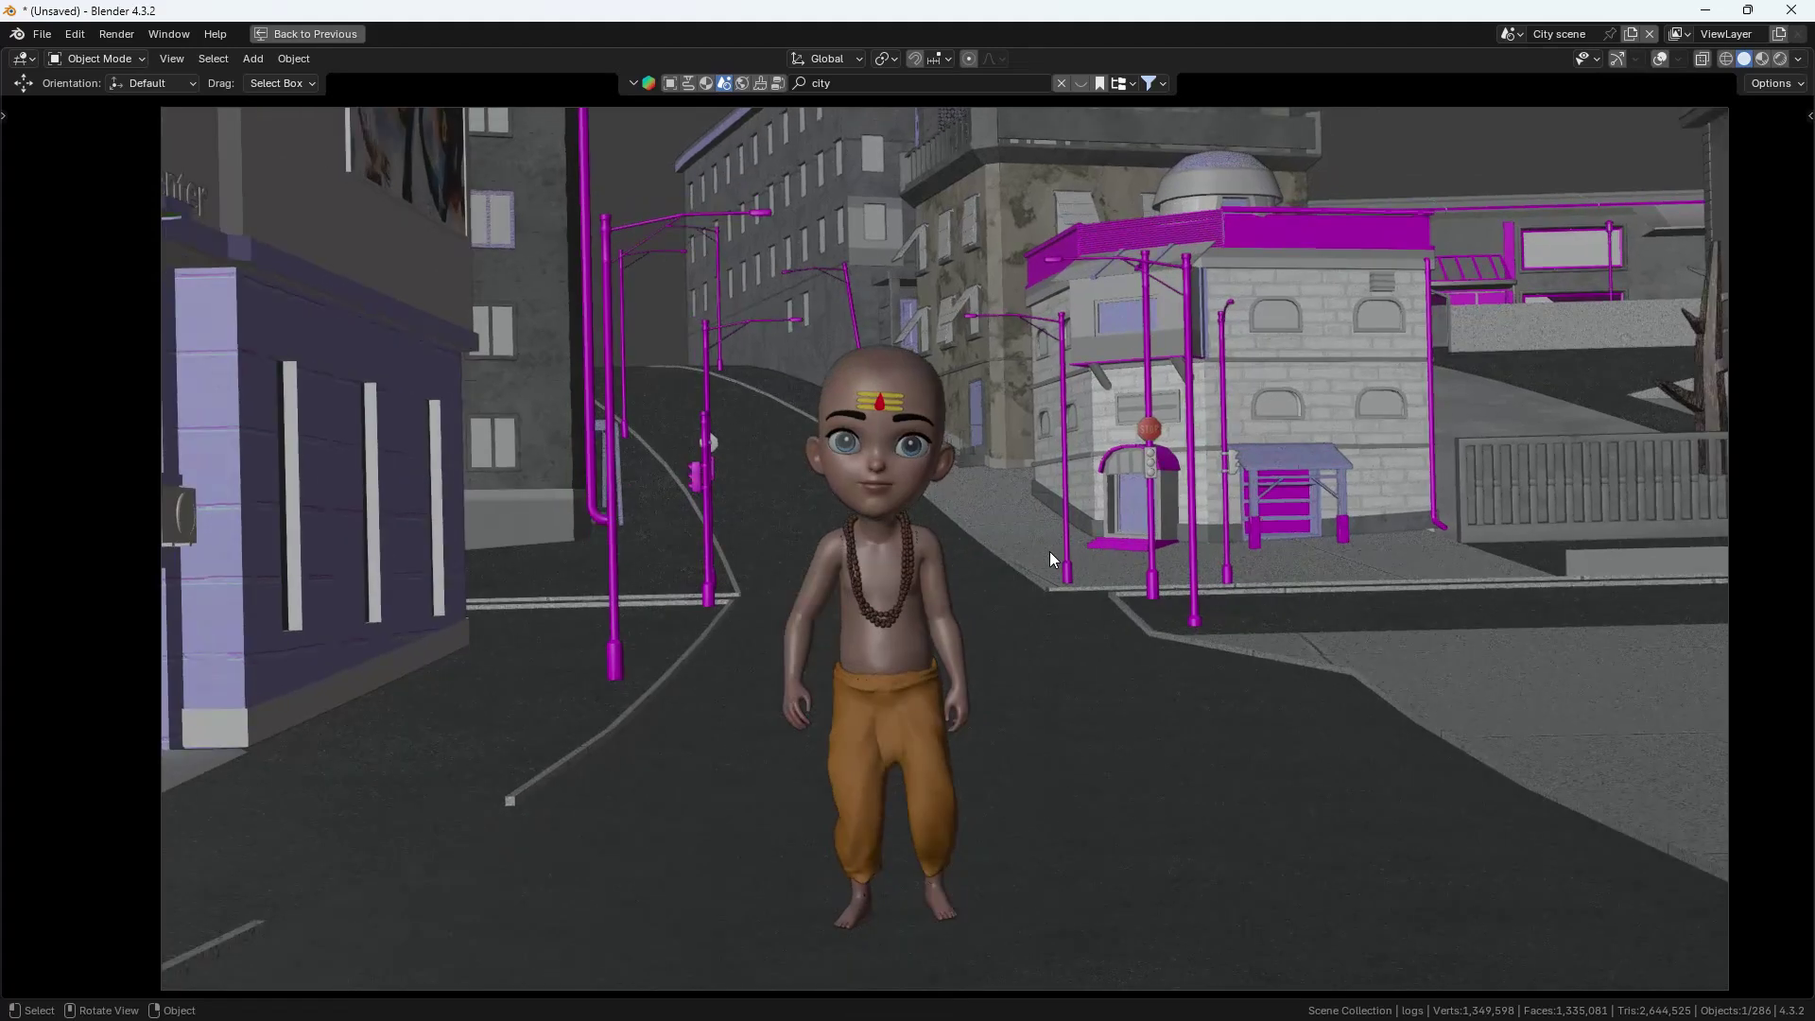
pyautogui.hotkey('ctrl', 'space')
pyautogui.hotkey('ctrl', 'alt', 'space')
pyautogui.press('space')
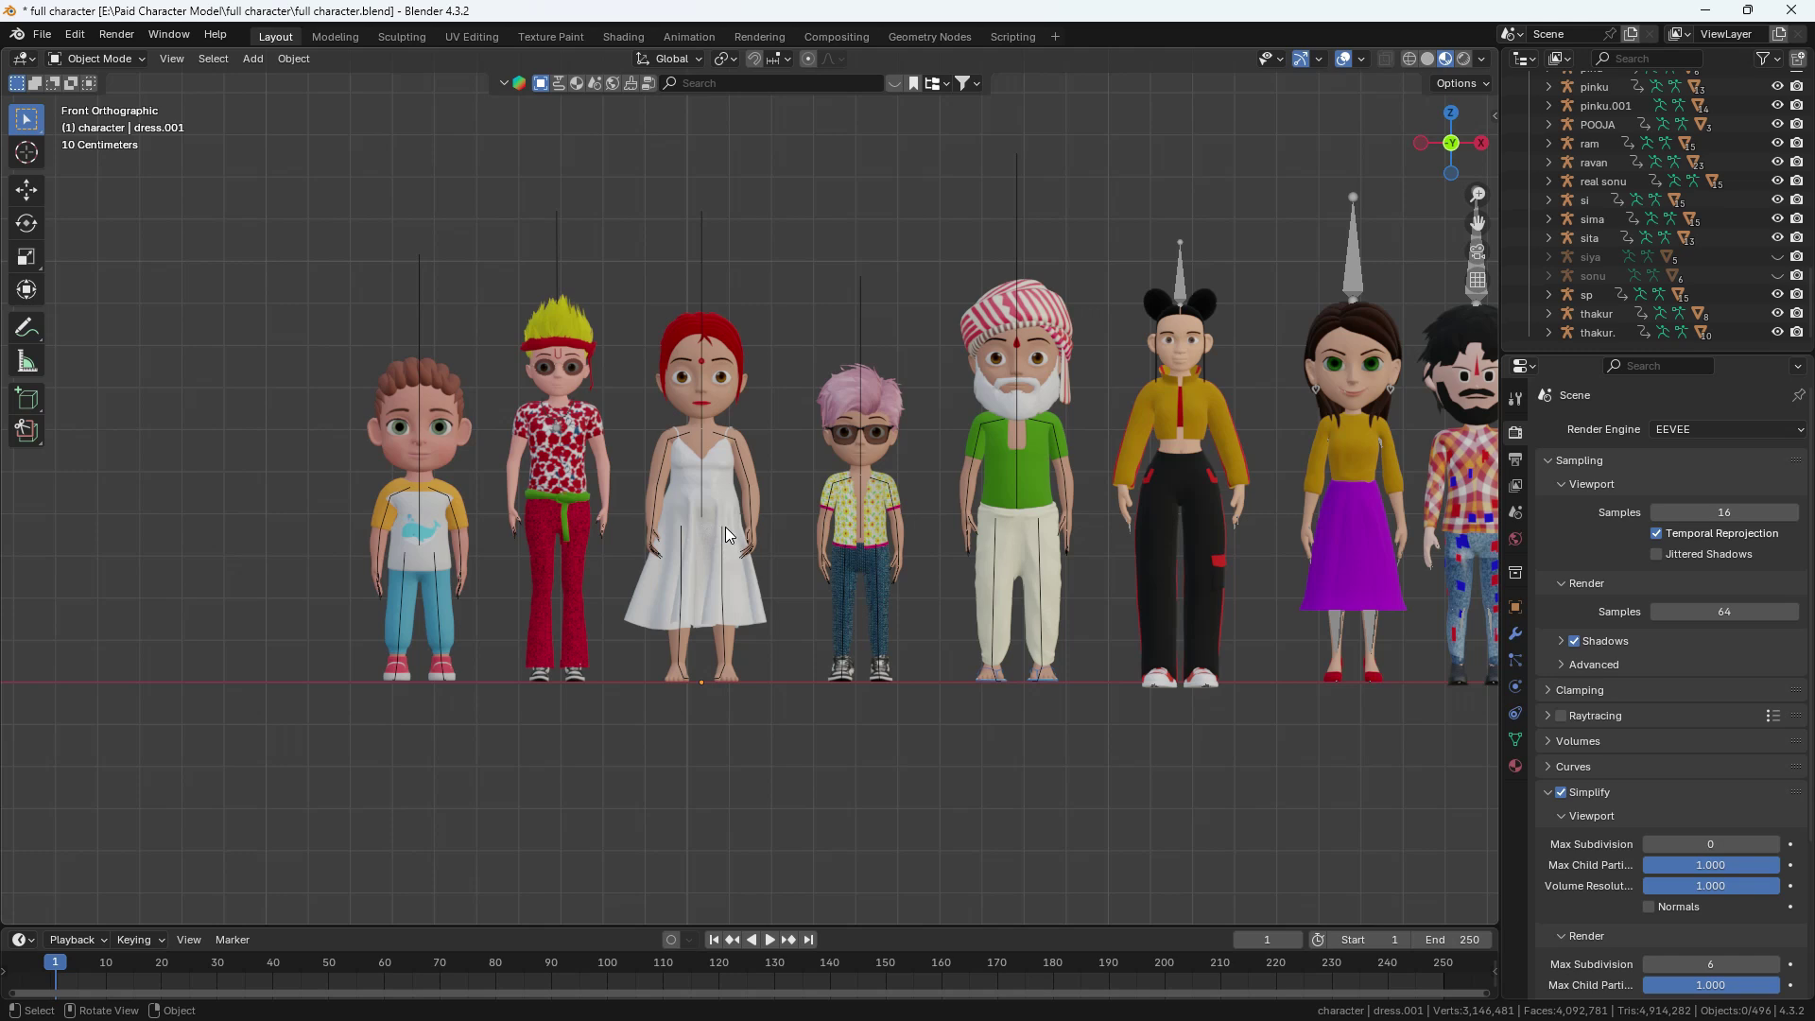
# Look through the whole lineup of characters in the full character file to find one to animate.
pyautogui.scroll(-5, 996, 569)
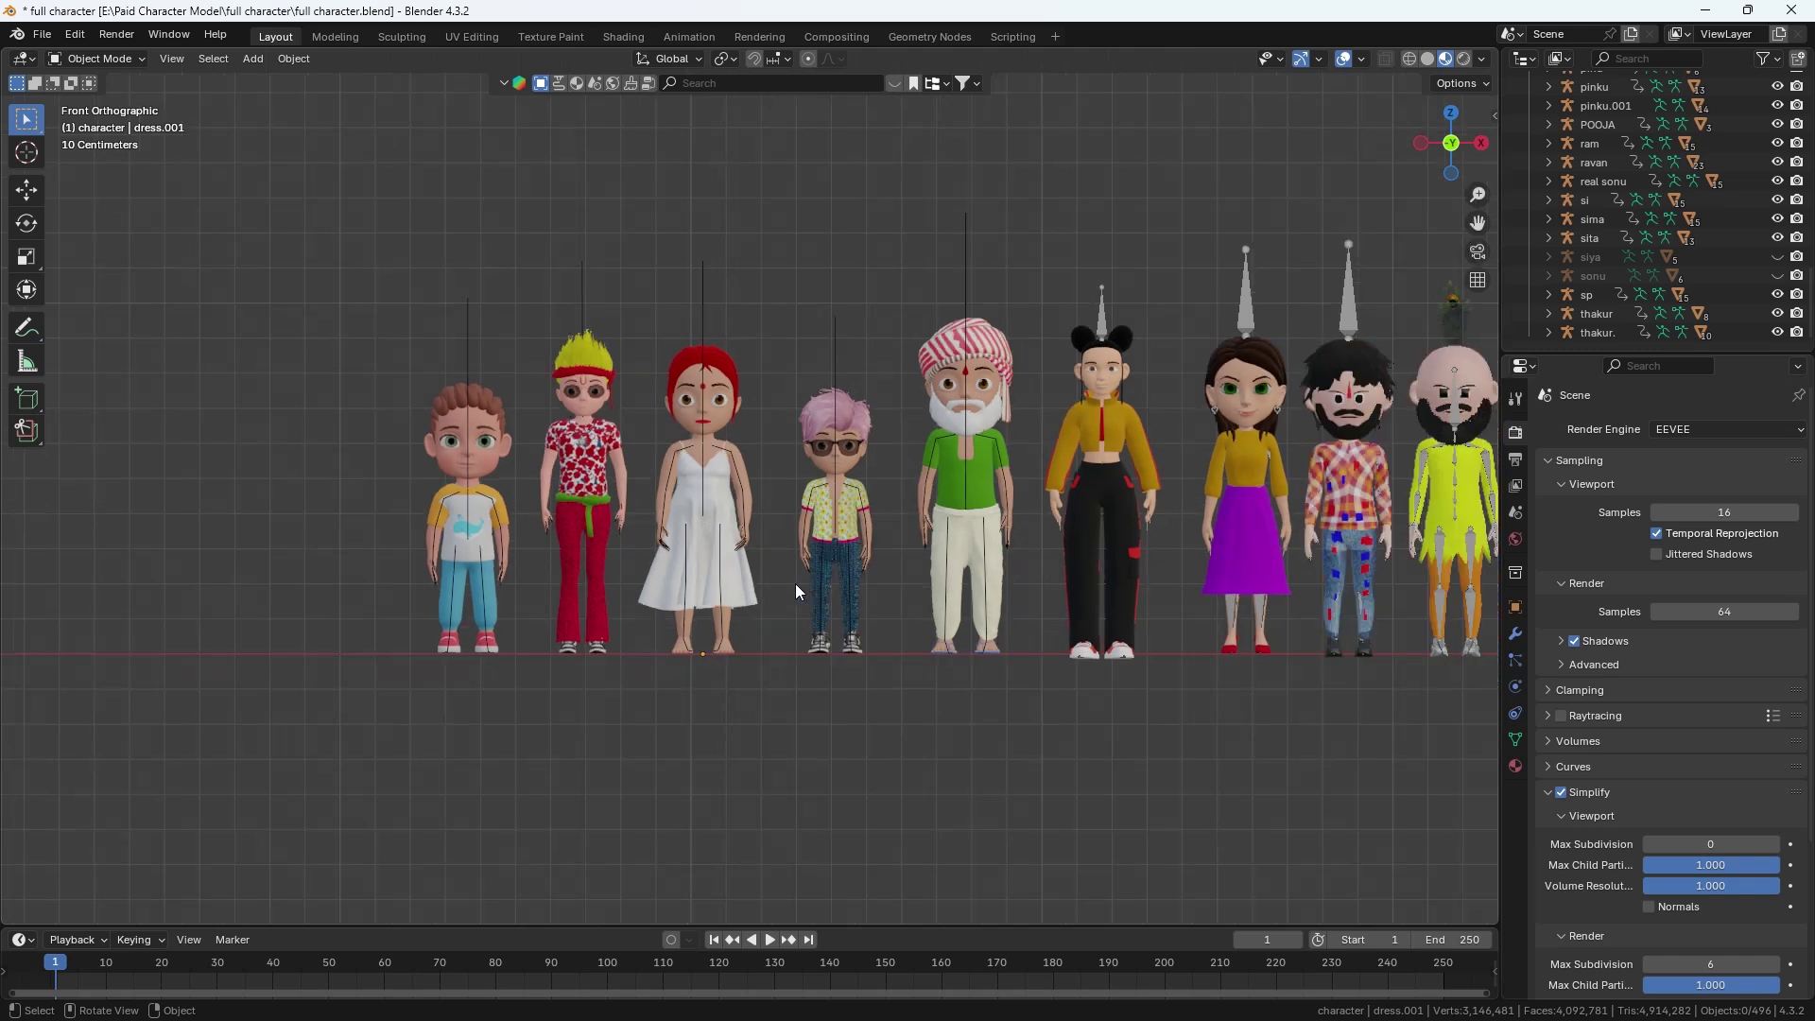
pyautogui.scroll(8, 553, 517)
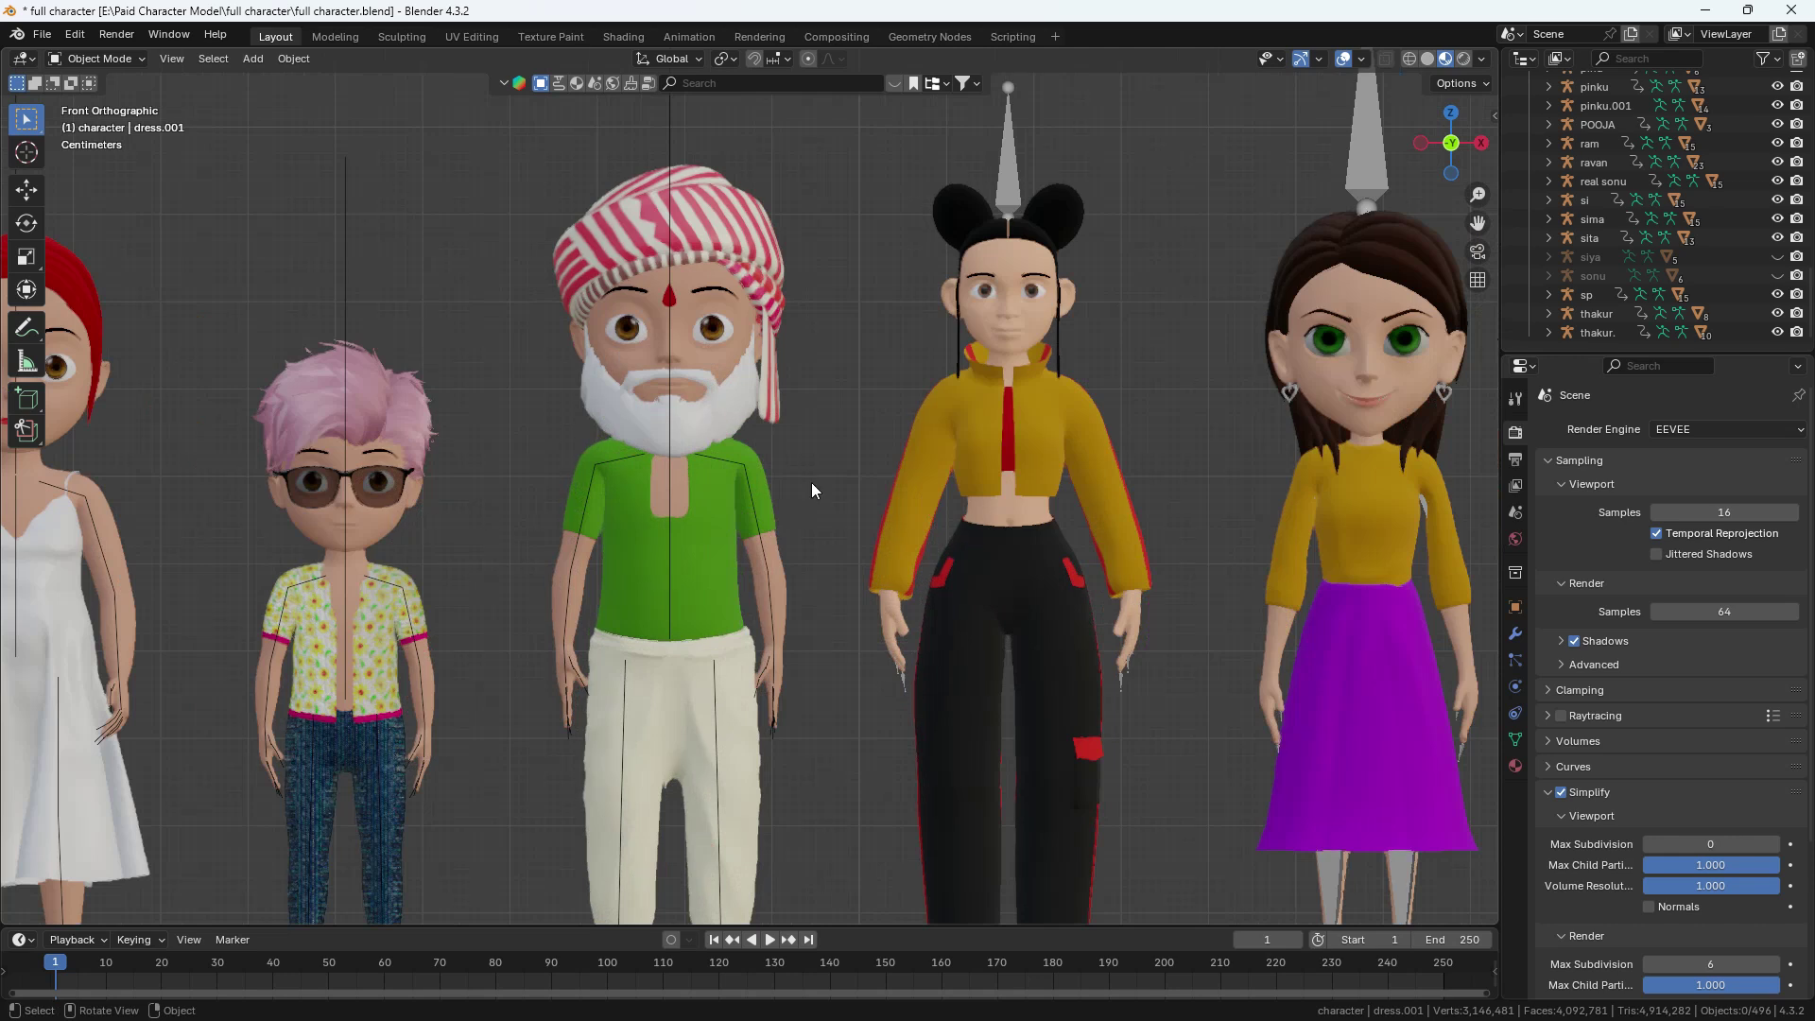
pyautogui.keyDown('shift'); pyautogui.moveTo(1043, 503); pyautogui.dragTo(1223, 572, button='middle'); pyautogui.keyUp('shift')
pyautogui.keyDown('shift'); pyautogui.moveTo(1373, 552); pyautogui.dragTo(891, 480, button='middle'); pyautogui.keyUp('shift')
pyautogui.keyDown('shift'); pyautogui.moveTo(1368, 540); pyautogui.dragTo(762, 525, button='middle'); pyautogui.keyUp('shift')
pyautogui.keyDown('shift'); pyautogui.moveTo(1223, 594); pyautogui.dragTo(784, 531, button='middle'); pyautogui.keyUp('shift')
pyautogui.keyDown('shift'); pyautogui.moveTo(1208, 558); pyautogui.dragTo(841, 531, button='middle'); pyautogui.keyUp('shift')
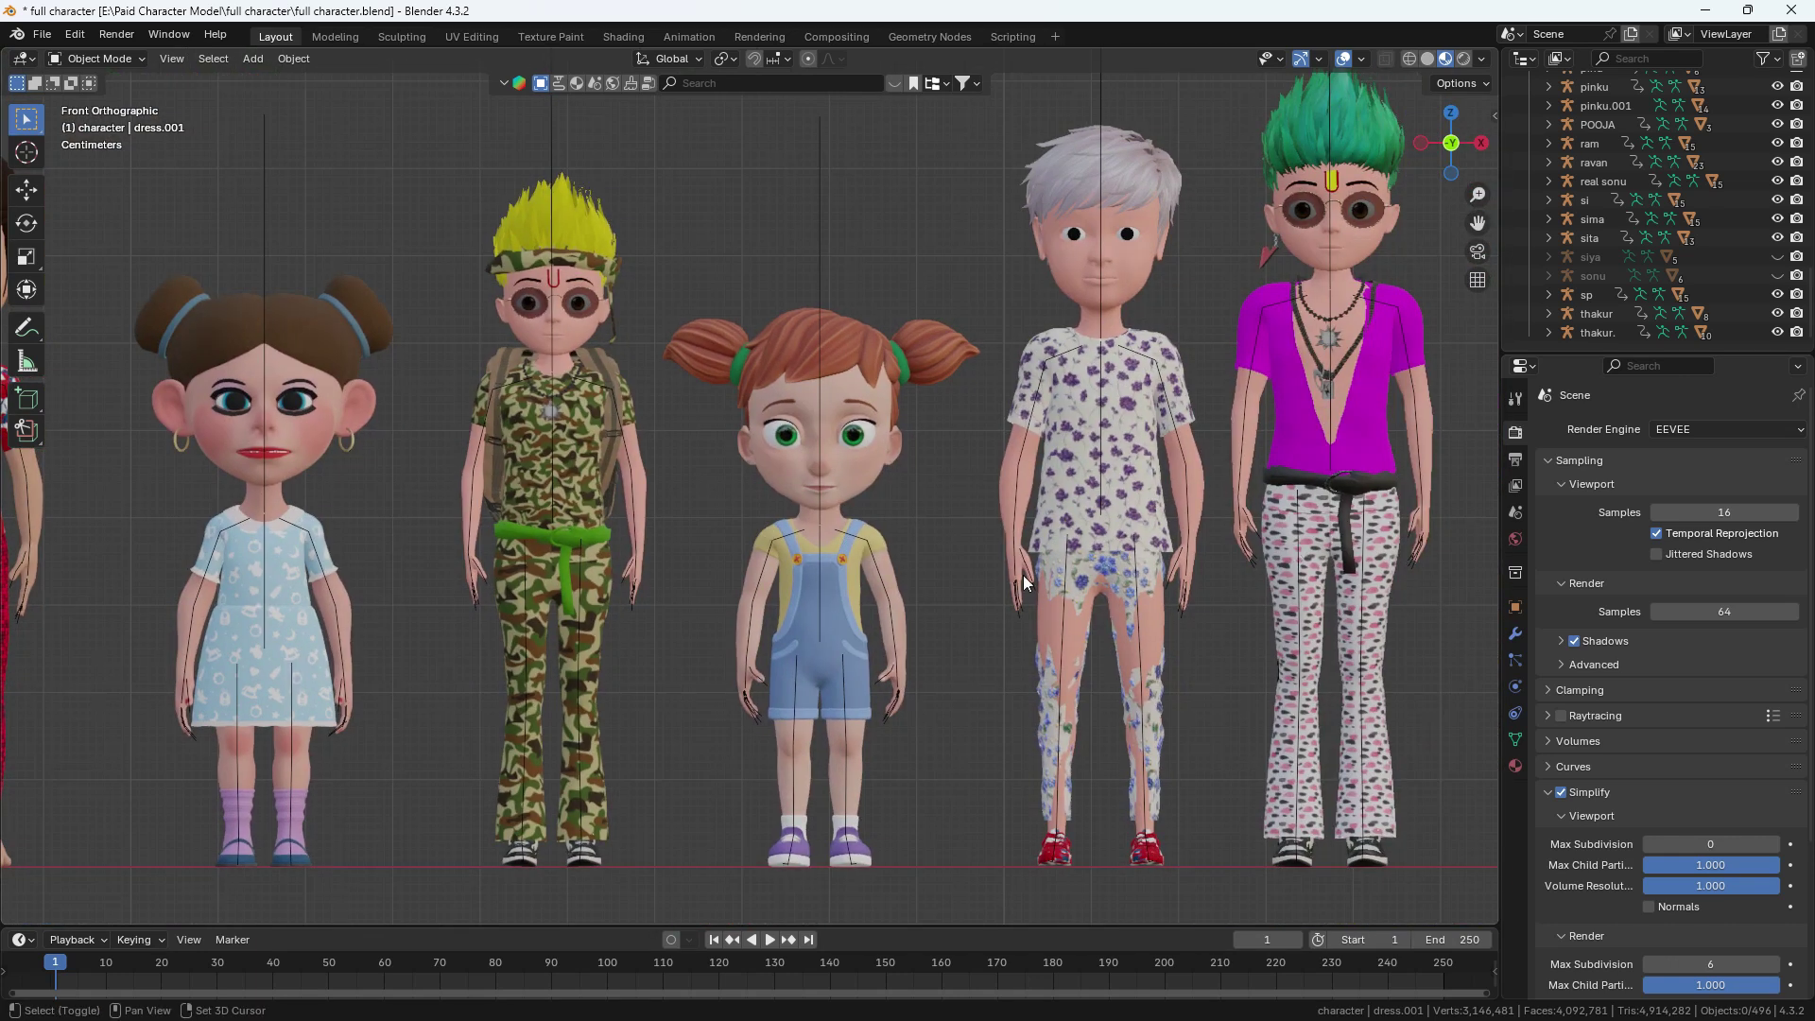
pyautogui.keyDown('shift'); pyautogui.moveTo(1272, 586); pyautogui.dragTo(756, 605, button='middle'); pyautogui.keyUp('shift')
pyautogui.keyDown('shift'); pyautogui.moveTo(1254, 556); pyautogui.dragTo(884, 563, button='middle'); pyautogui.keyUp('shift')
pyautogui.keyDown('shift'); pyautogui.moveTo(1333, 558); pyautogui.dragTo(902, 559, button='middle'); pyautogui.keyUp('shift')
pyautogui.keyDown('shift'); pyautogui.moveTo(1086, 573); pyautogui.dragTo(810, 567, button='middle'); pyautogui.keyUp('shift')
pyautogui.keyDown('shift'); pyautogui.moveTo(1166, 558); pyautogui.dragTo(774, 575, button='middle'); pyautogui.keyUp('shift')
pyautogui.keyDown('shift'); pyautogui.moveTo(1147, 605); pyautogui.dragTo(870, 603, button='middle'); pyautogui.keyUp('shift')
pyautogui.keyDown('shift'); pyautogui.moveTo(1498, 543); pyautogui.dragTo(813, 535, button='middle'); pyautogui.keyUp('shift')
pyautogui.keyDown('shift'); pyautogui.moveTo(1357, 537); pyautogui.dragTo(893, 537, button='middle'); pyautogui.keyUp('shift')
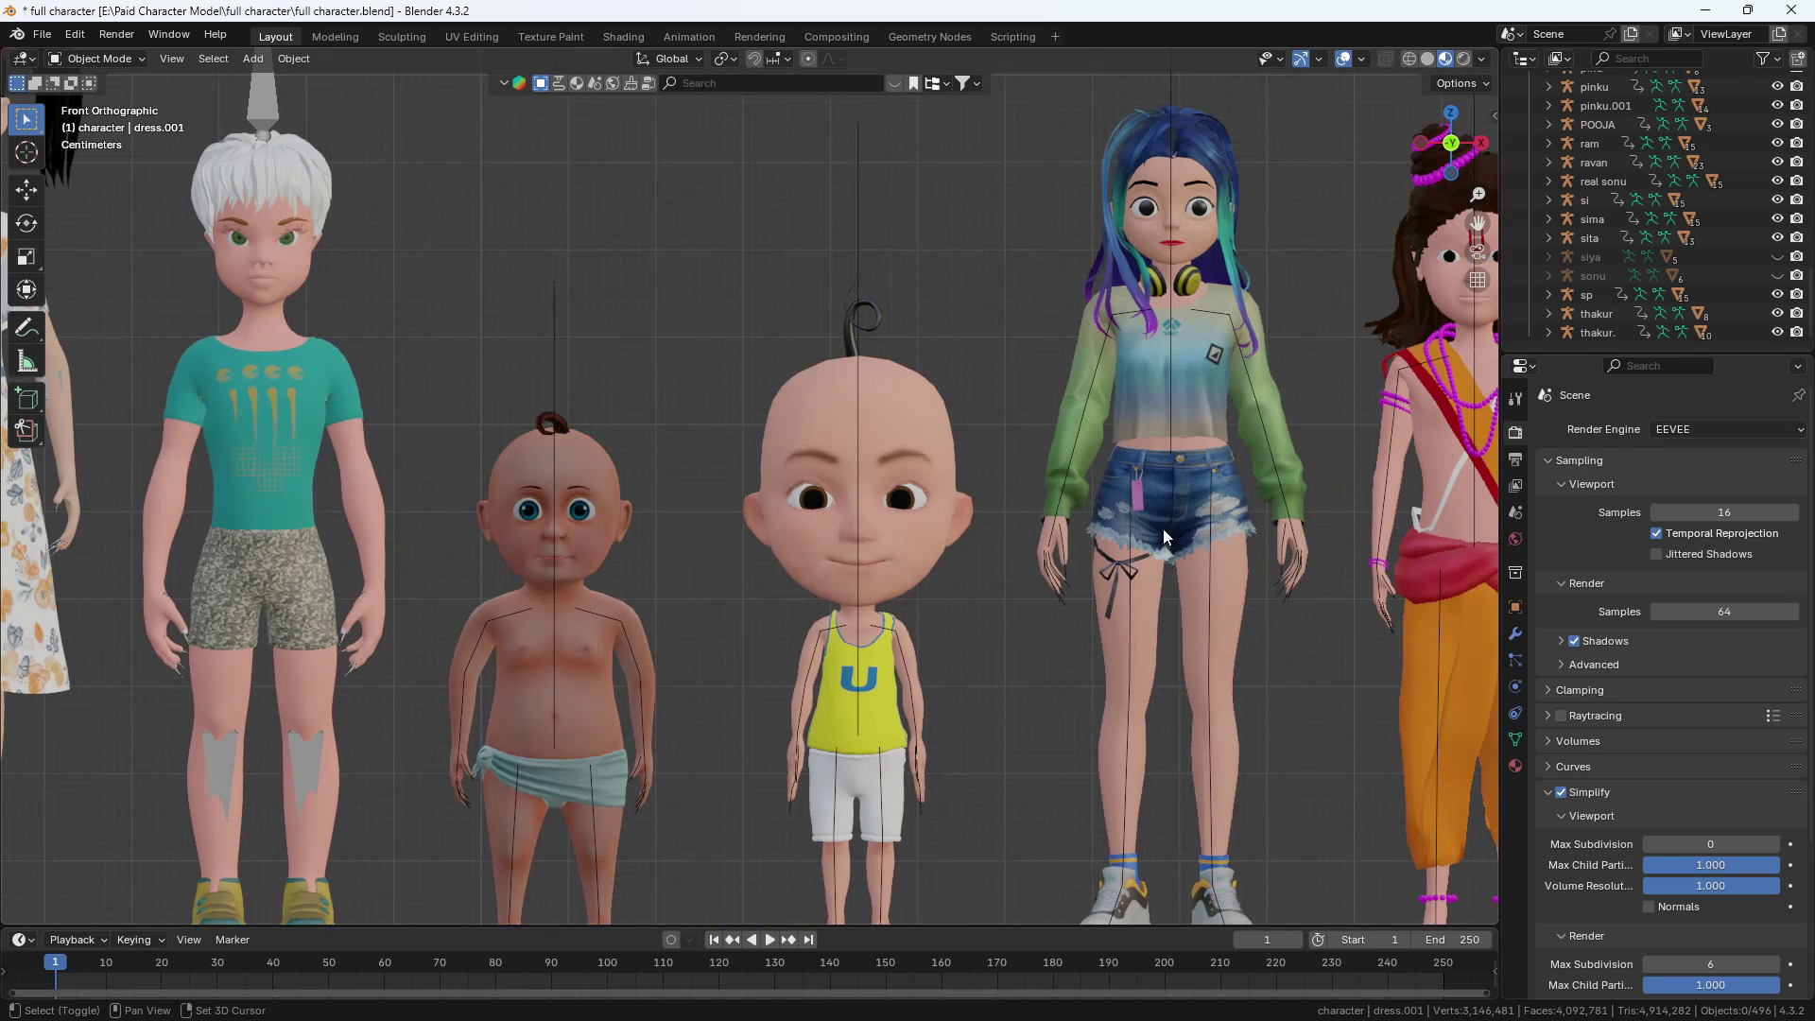
pyautogui.keyDown('shift'); pyautogui.moveTo(1163, 529); pyautogui.dragTo(821, 530, button='middle'); pyautogui.keyUp('shift')
pyautogui.keyDown('shift'); pyautogui.moveTo(931, 531); pyautogui.dragTo(797, 531, button='middle'); pyautogui.keyUp('shift')
pyautogui.keyDown('shift'); pyautogui.moveTo(923, 548); pyautogui.dragTo(616, 541, button='middle'); pyautogui.keyUp('shift')
pyautogui.keyDown('shift'); pyautogui.moveTo(1181, 524); pyautogui.dragTo(908, 523, button='middle'); pyautogui.keyUp('shift')
pyautogui.keyDown('shift'); pyautogui.moveTo(1494, 352); pyautogui.dragTo(1032, 373, button='middle'); pyautogui.keyUp('shift')
pyautogui.keyDown('shift'); pyautogui.moveTo(1366, 423); pyautogui.dragTo(384, 417, button='middle'); pyautogui.keyUp('shift')
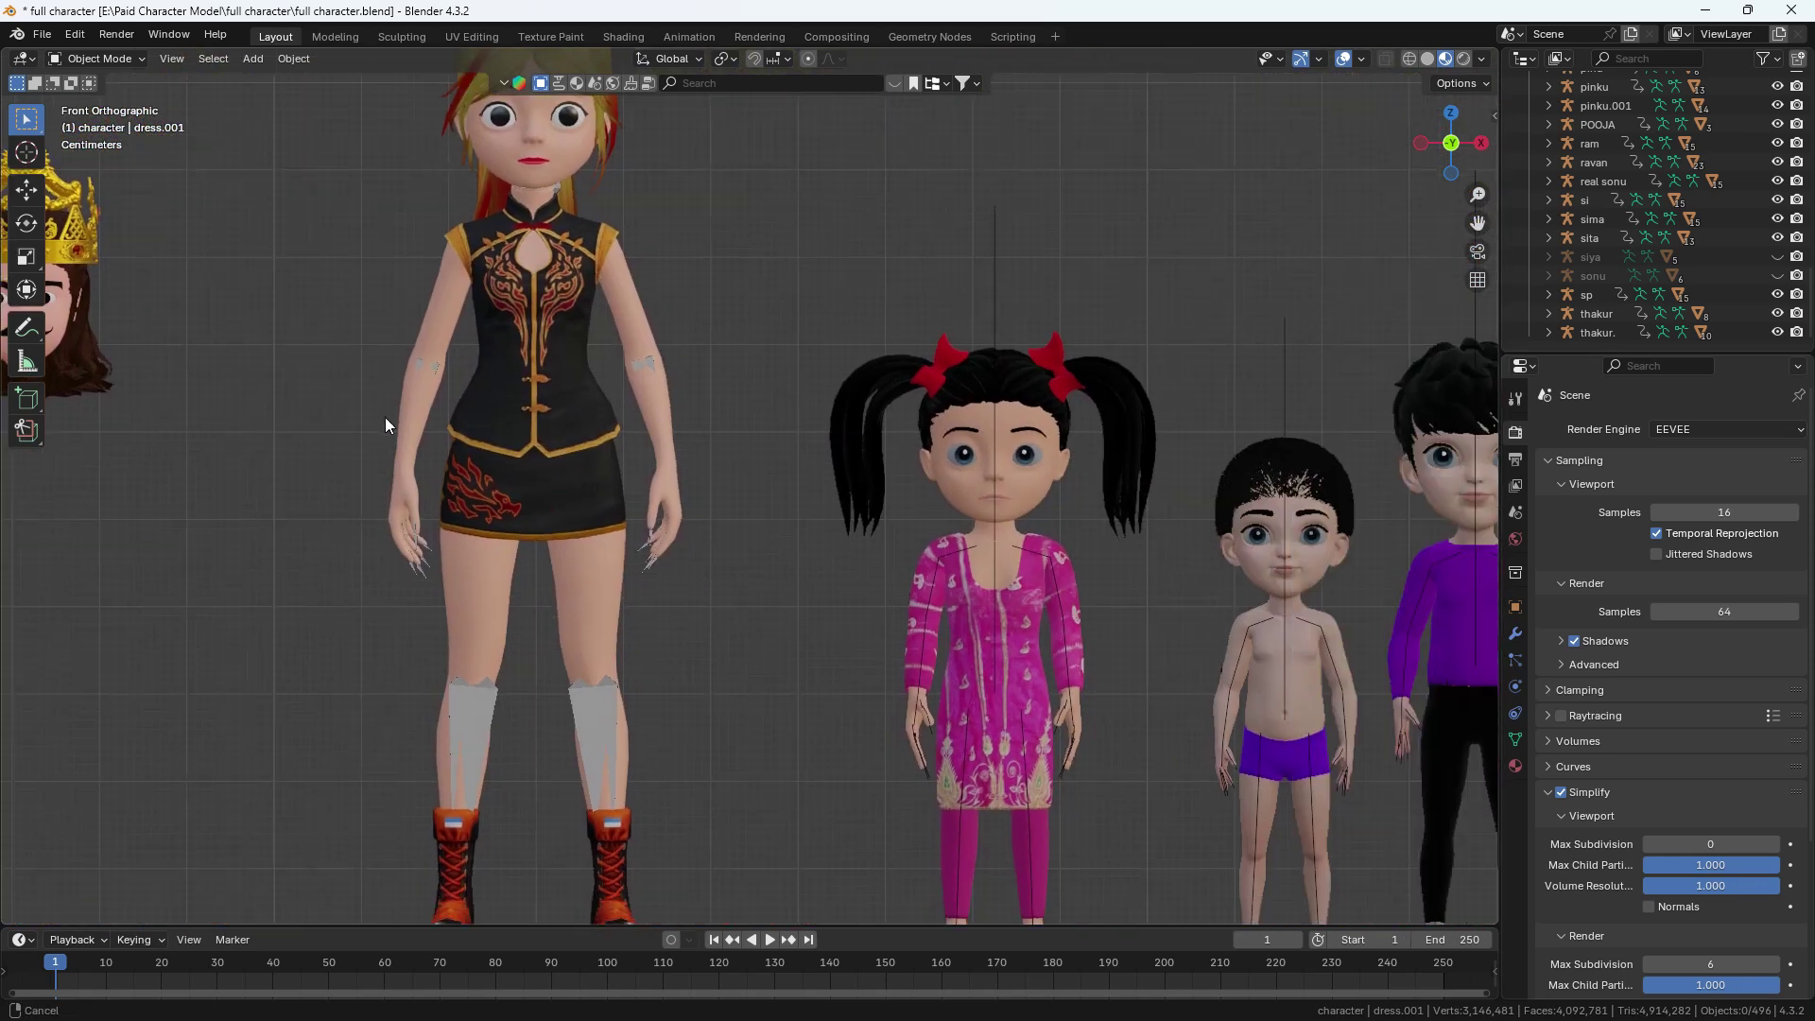
pyautogui.keyDown('shift'); pyautogui.moveTo(1255, 626); pyautogui.dragTo(826, 565, button='middle'); pyautogui.keyUp('shift')
pyautogui.keyDown('shift'); pyautogui.moveTo(1467, 550); pyautogui.dragTo(1142, 468, button='middle'); pyautogui.keyUp('shift')
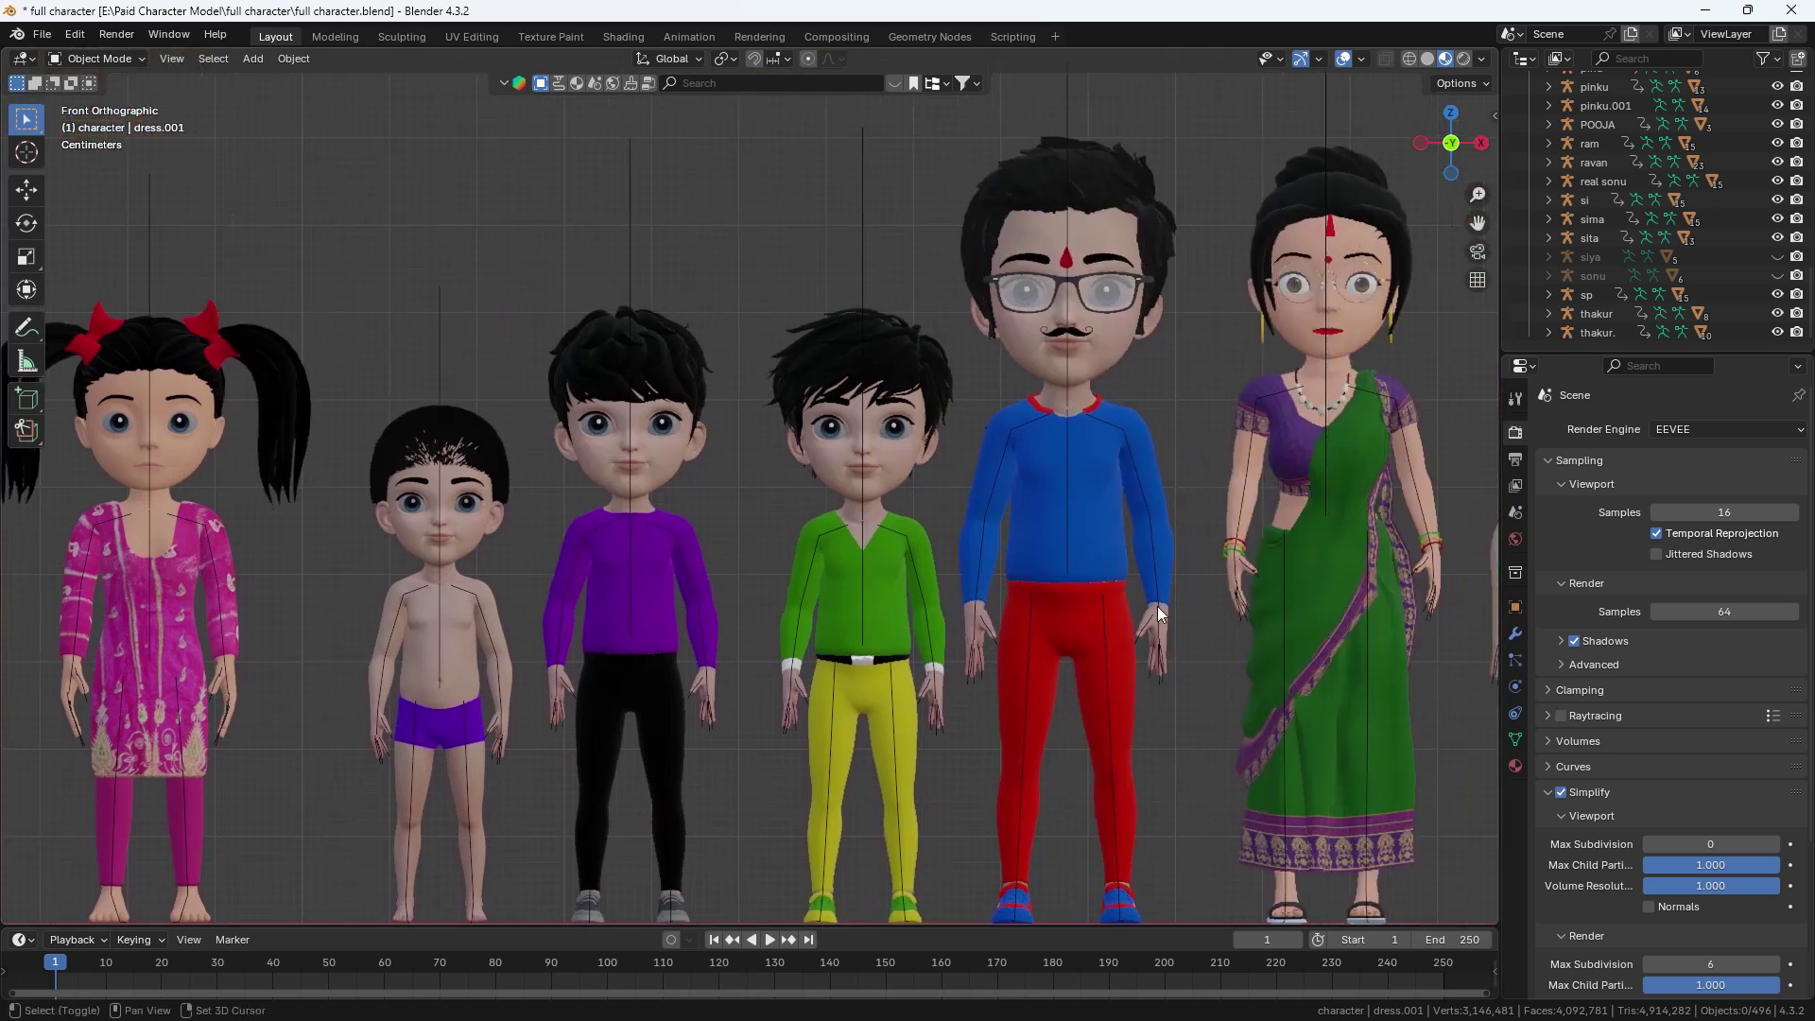
pyautogui.keyDown('shift'); pyautogui.moveTo(1225, 608); pyautogui.dragTo(781, 613, button='middle'); pyautogui.keyUp('shift')
pyautogui.keyDown('shift'); pyautogui.moveTo(1352, 568); pyautogui.dragTo(936, 611, button='middle'); pyautogui.keyUp('shift')
pyautogui.keyDown('shift'); pyautogui.moveTo(1297, 568); pyautogui.dragTo(880, 552, button='middle'); pyautogui.keyUp('shift')
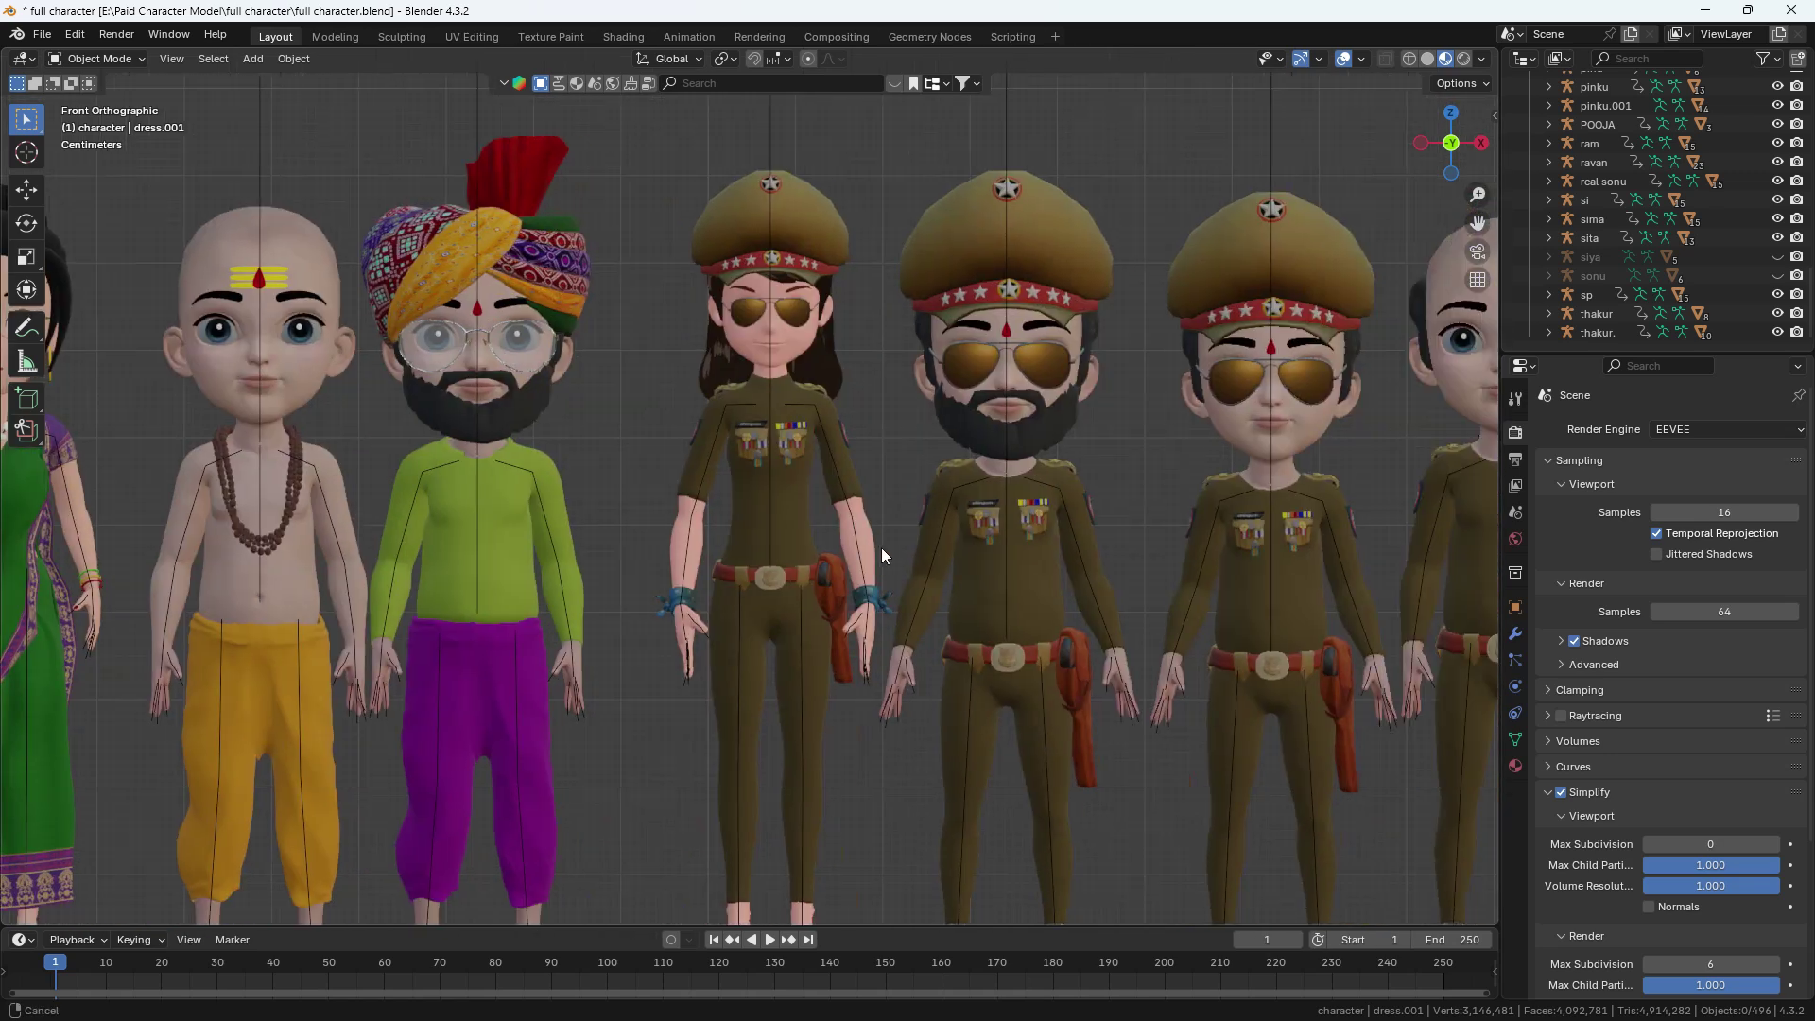
pyautogui.keyDown('shift'); pyautogui.moveTo(1276, 520); pyautogui.dragTo(902, 513, button='middle'); pyautogui.keyUp('shift')
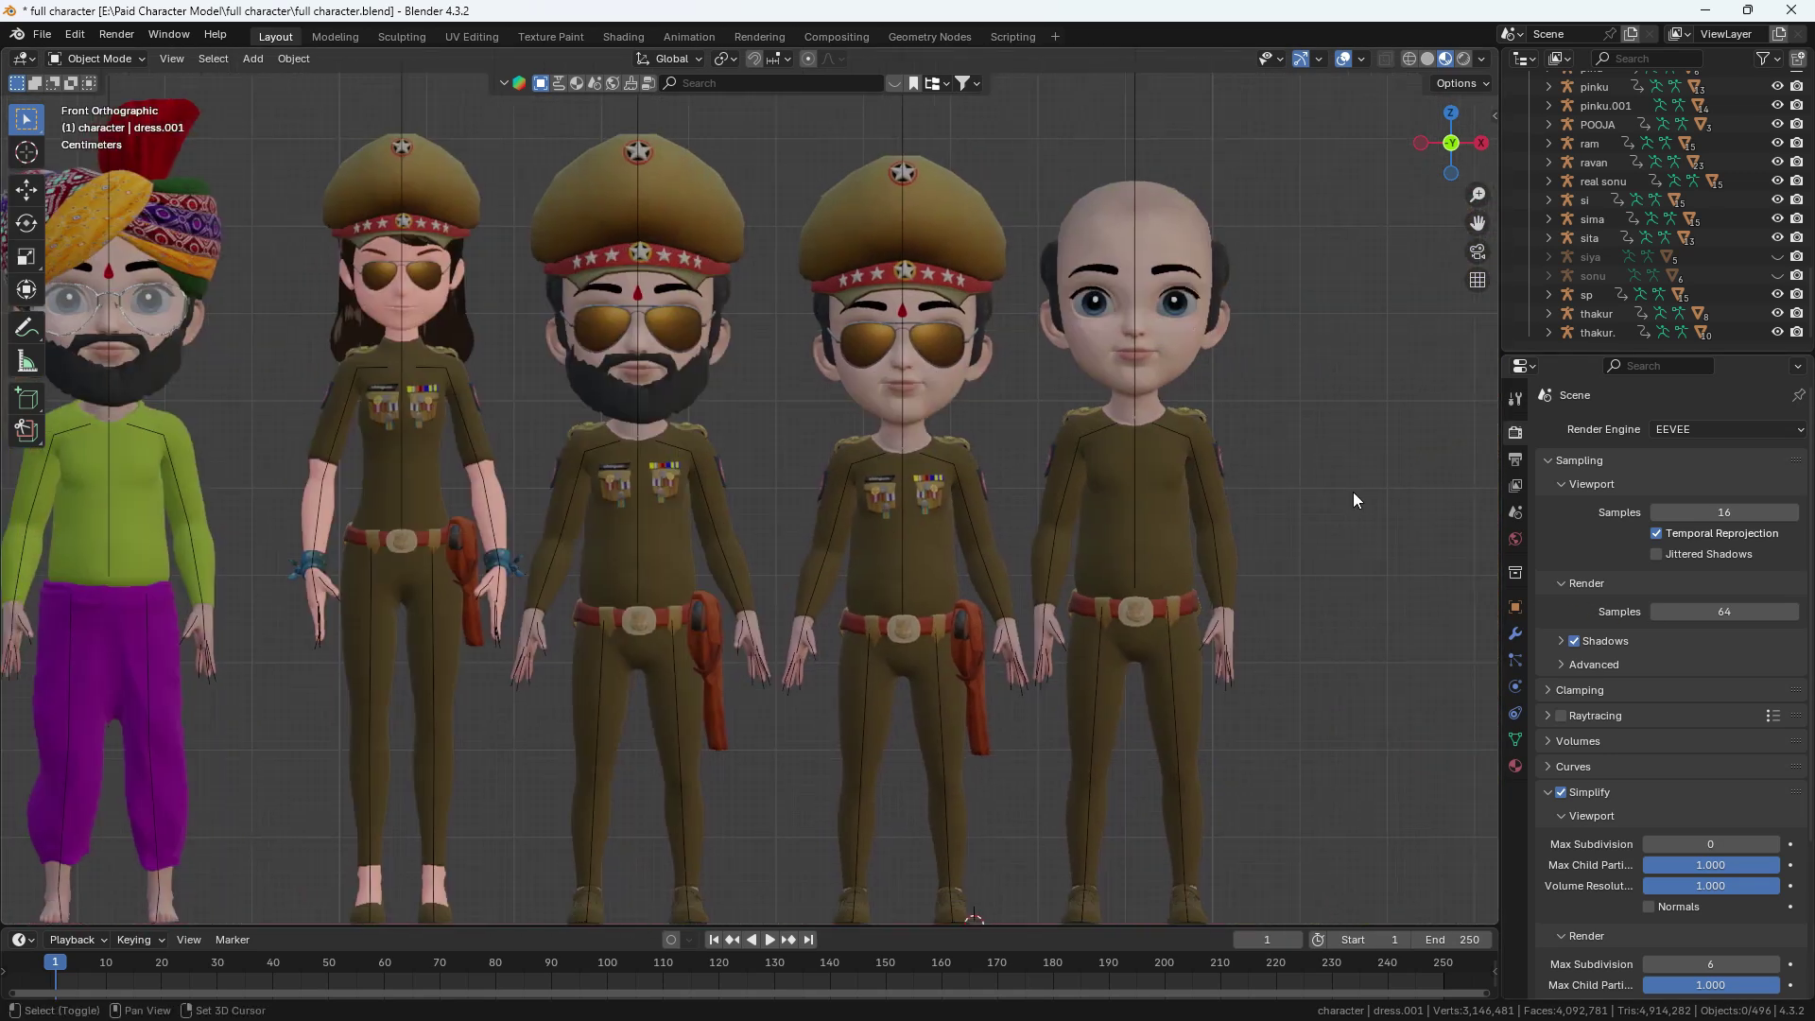
pyautogui.keyDown('shift'); pyautogui.moveTo(280, 462); pyautogui.dragTo(1424, 492, button='middle'); pyautogui.keyUp('shift')
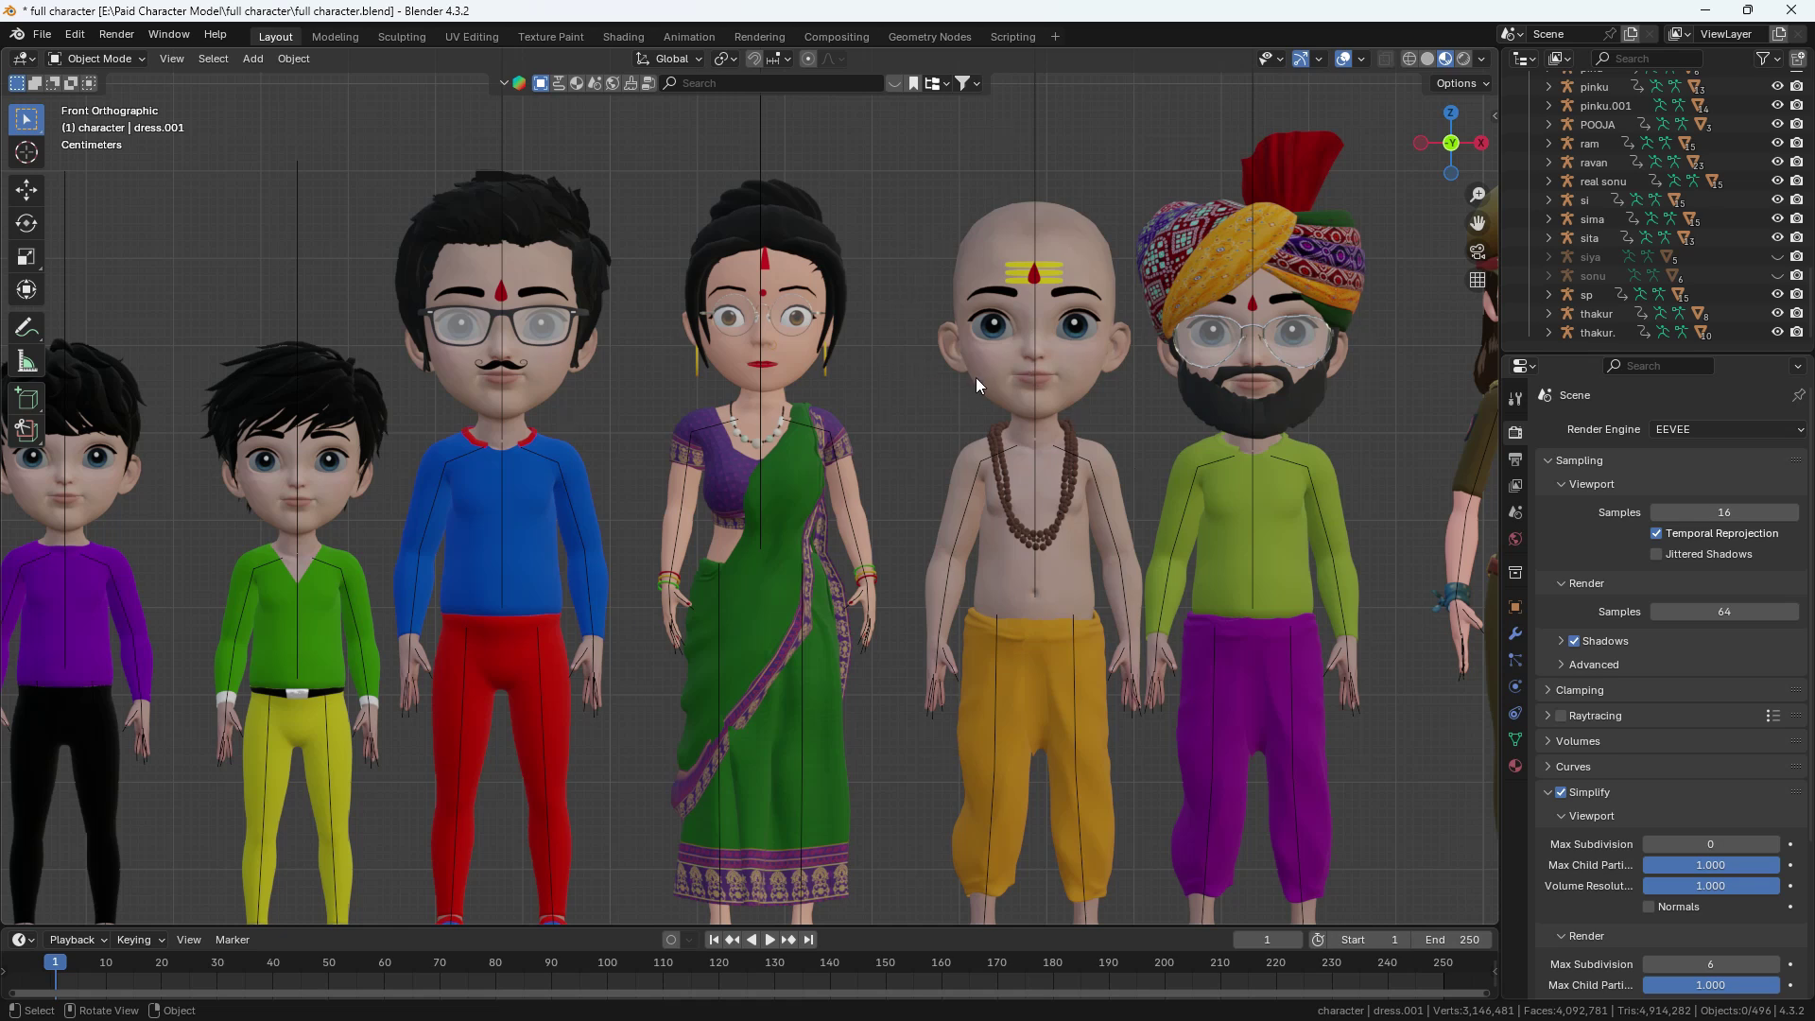
# Select all parts of the bald boy with orange trousers and bead necklace, including his armature, and copy them.
pyautogui.moveTo(927, 168); pyautogui.dragTo(1098, 932)
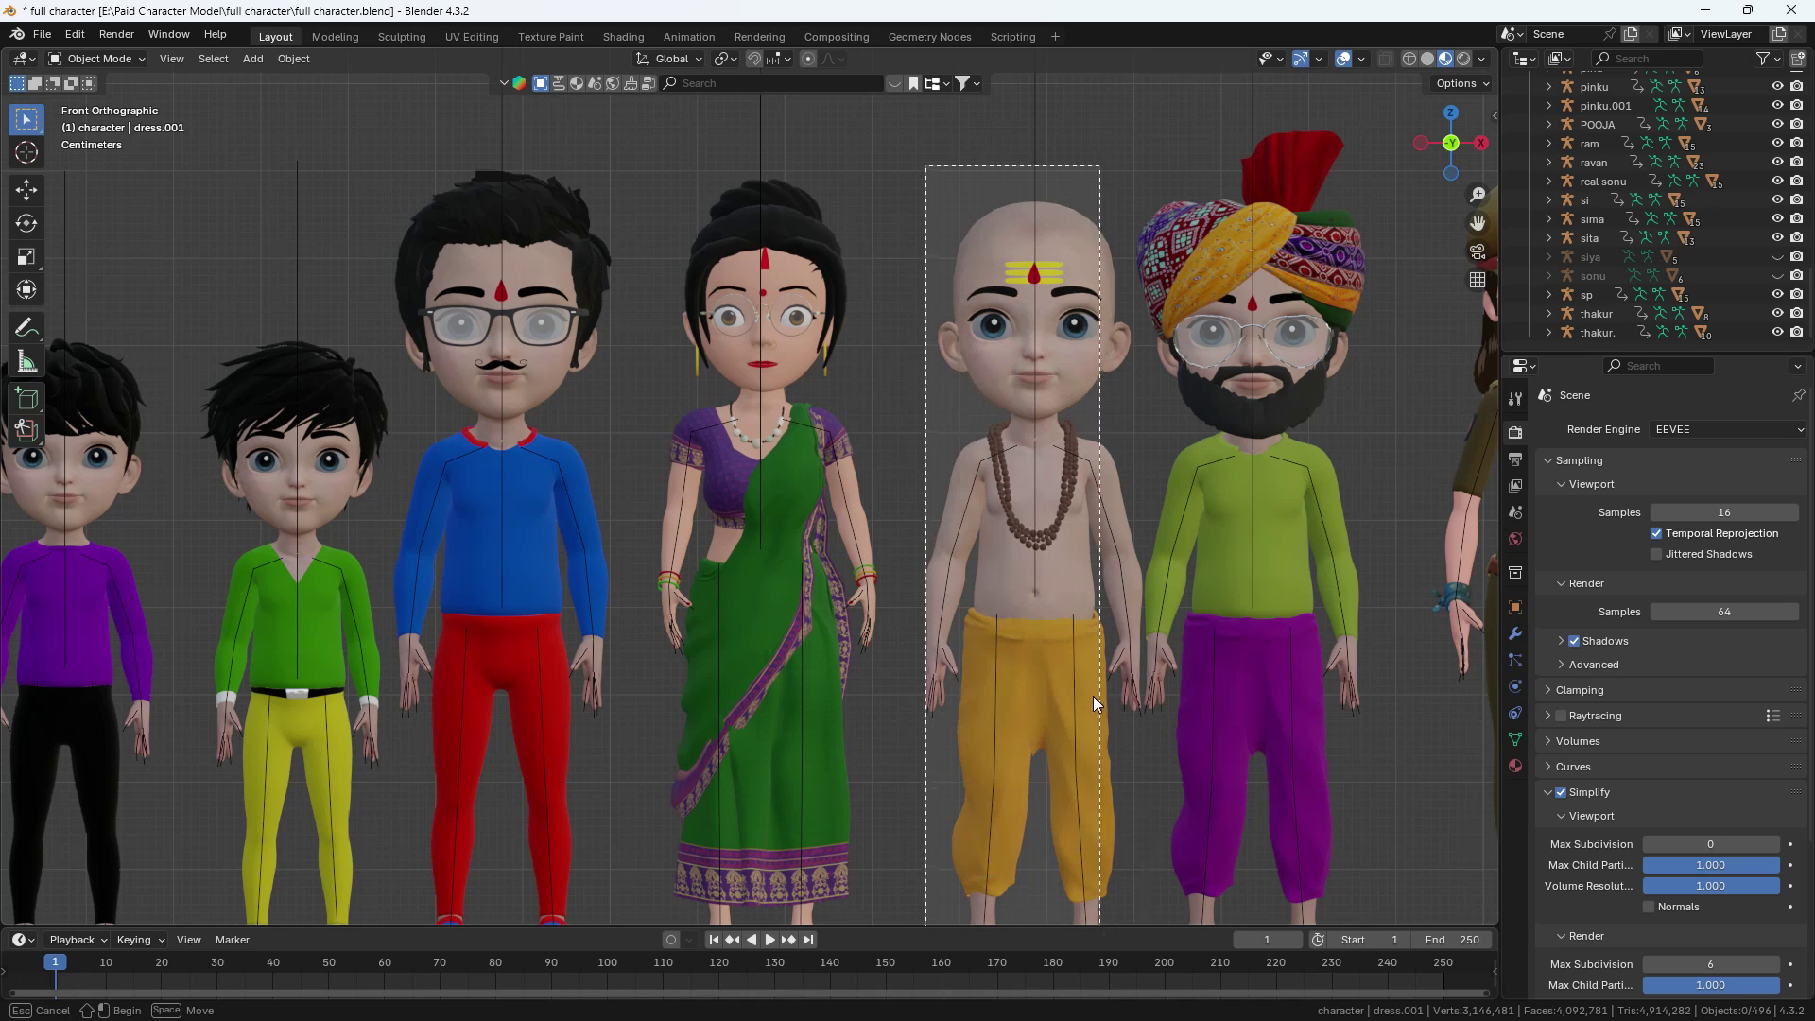
pyautogui.moveTo(1093, 696); pyautogui.dragTo(1093, 696)
pyautogui.scroll(-1, 1093, 696)
pyautogui.scroll(-2, 1093, 696)
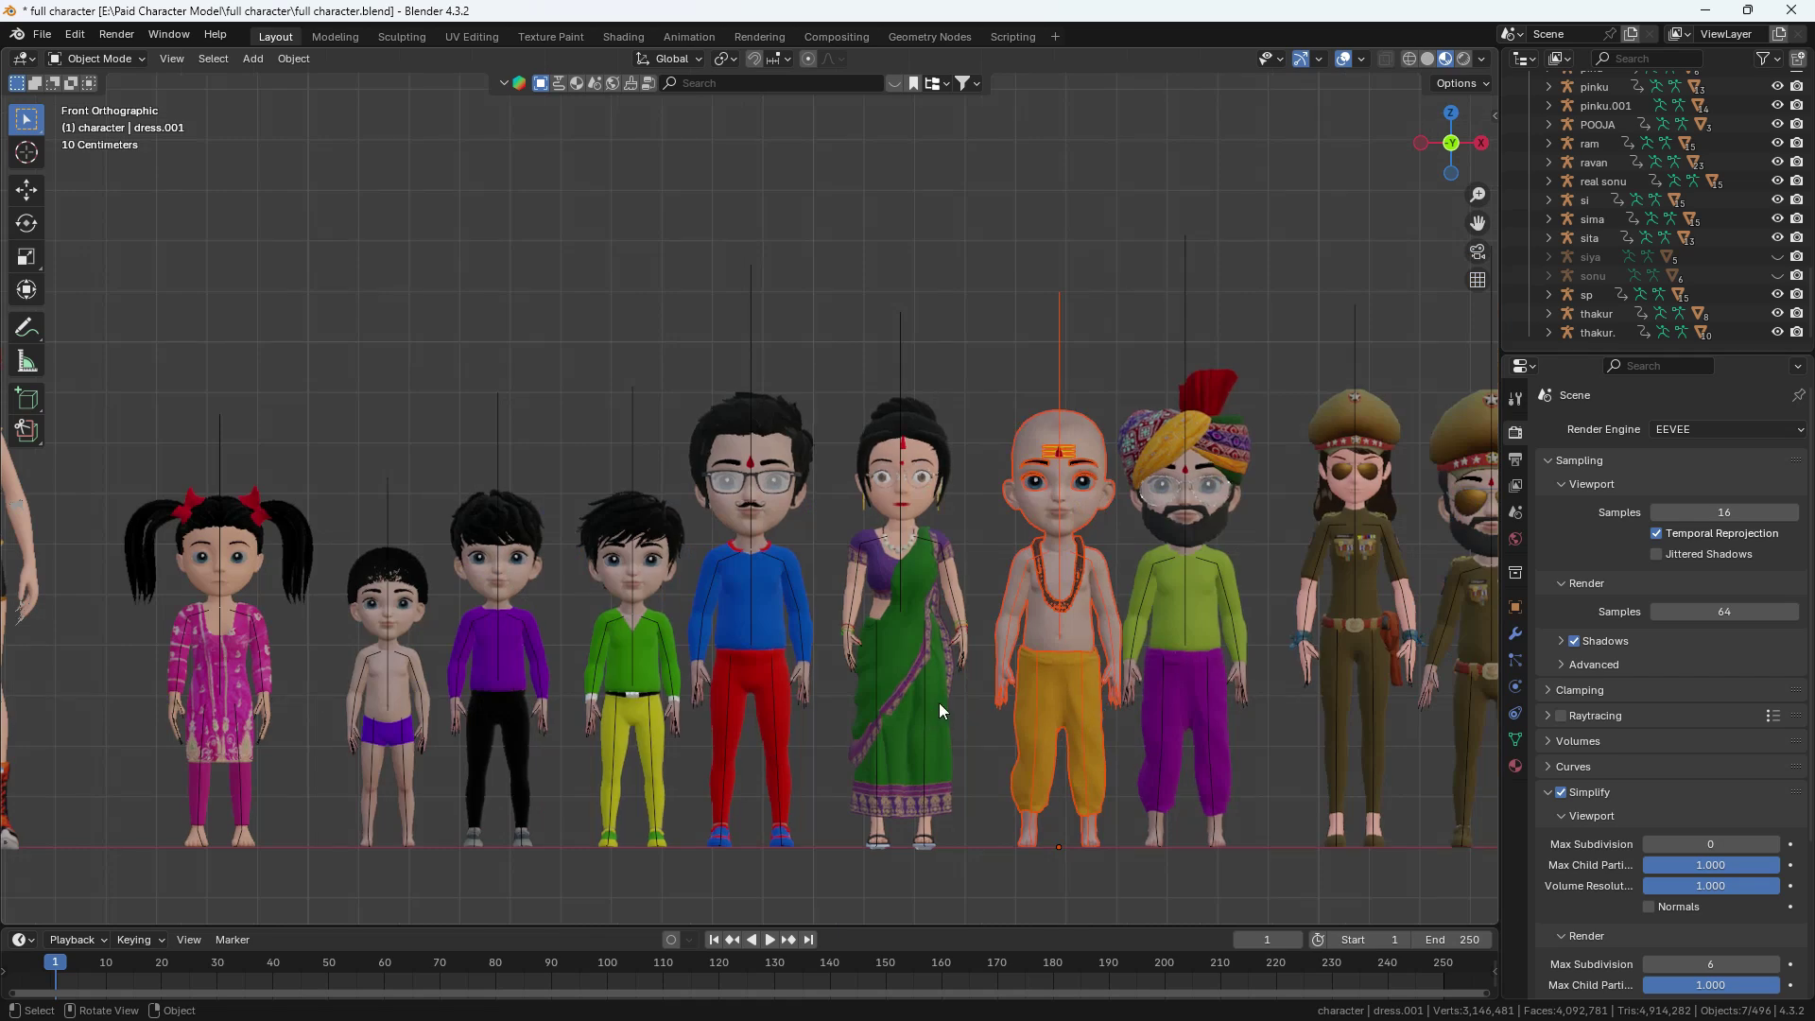
pyautogui.scroll(2, 1063, 610)
pyautogui.scroll(-2, 1025, 608)
pyautogui.keyDown('shift'); pyautogui.moveTo(1025, 608); pyautogui.dragTo(1002, 548, button='middle'); pyautogui.keyUp('shift')
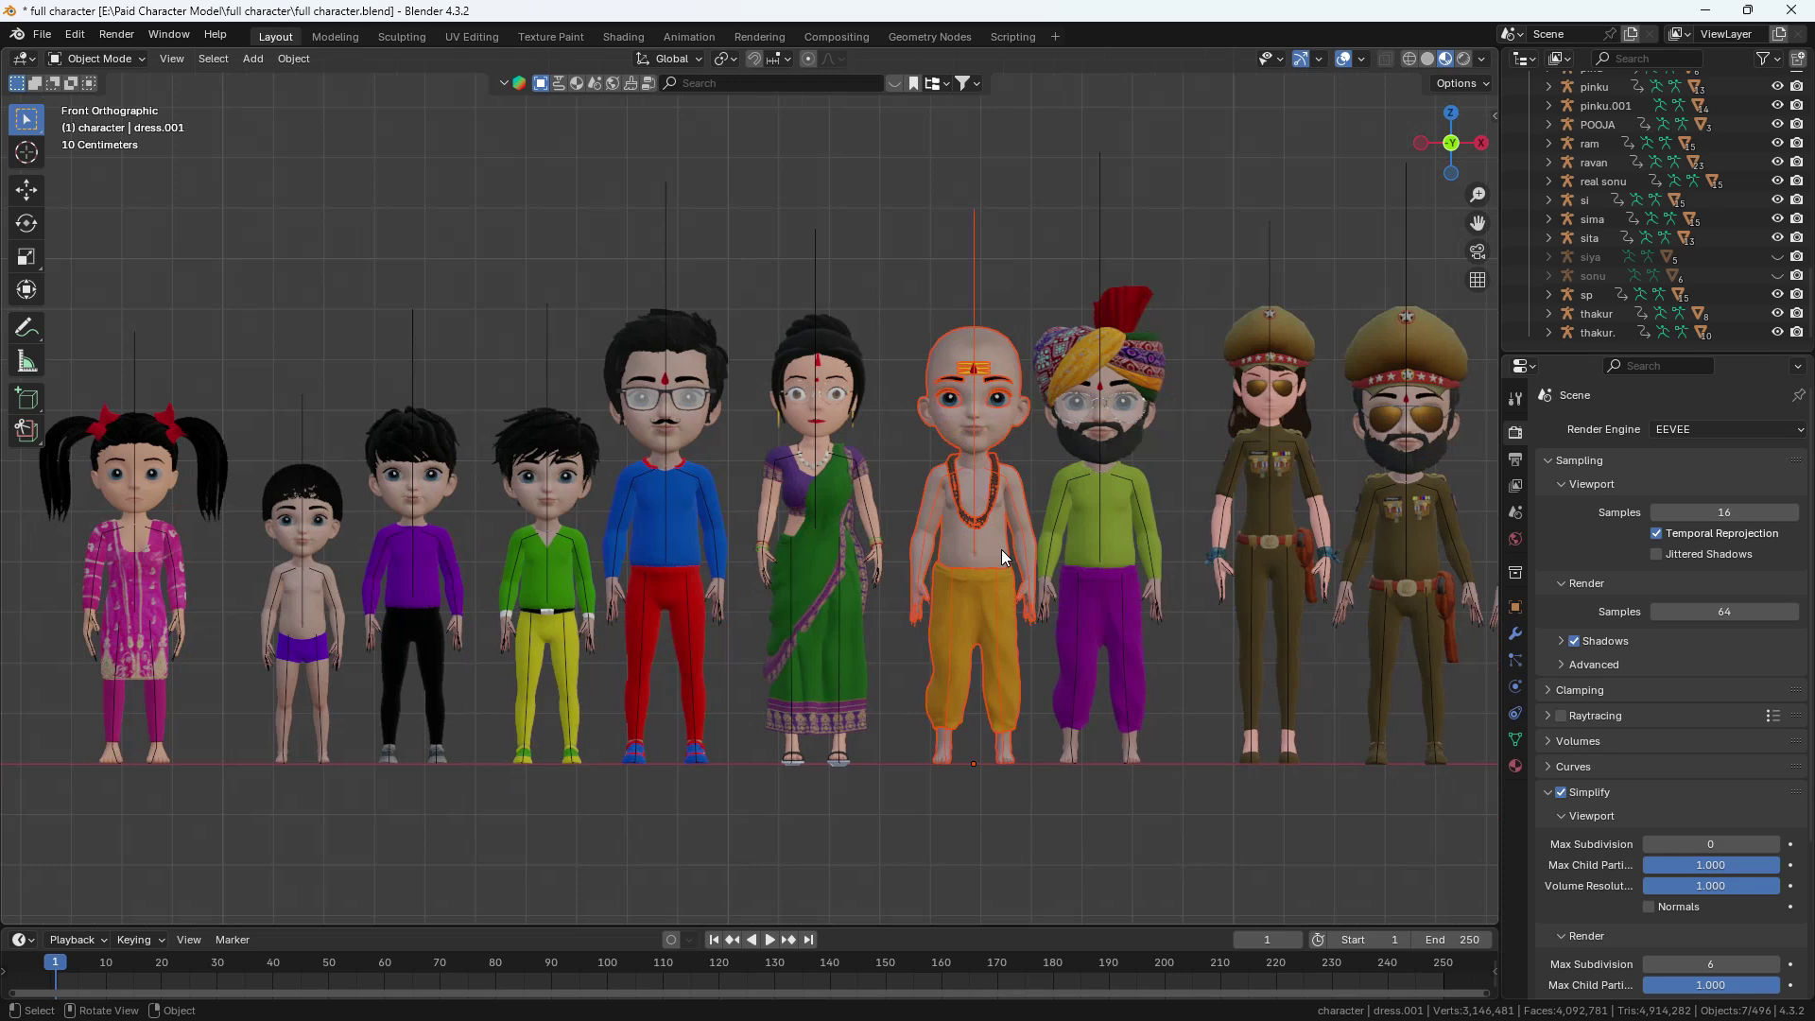
pyautogui.hotkey('ctrl', 'c')
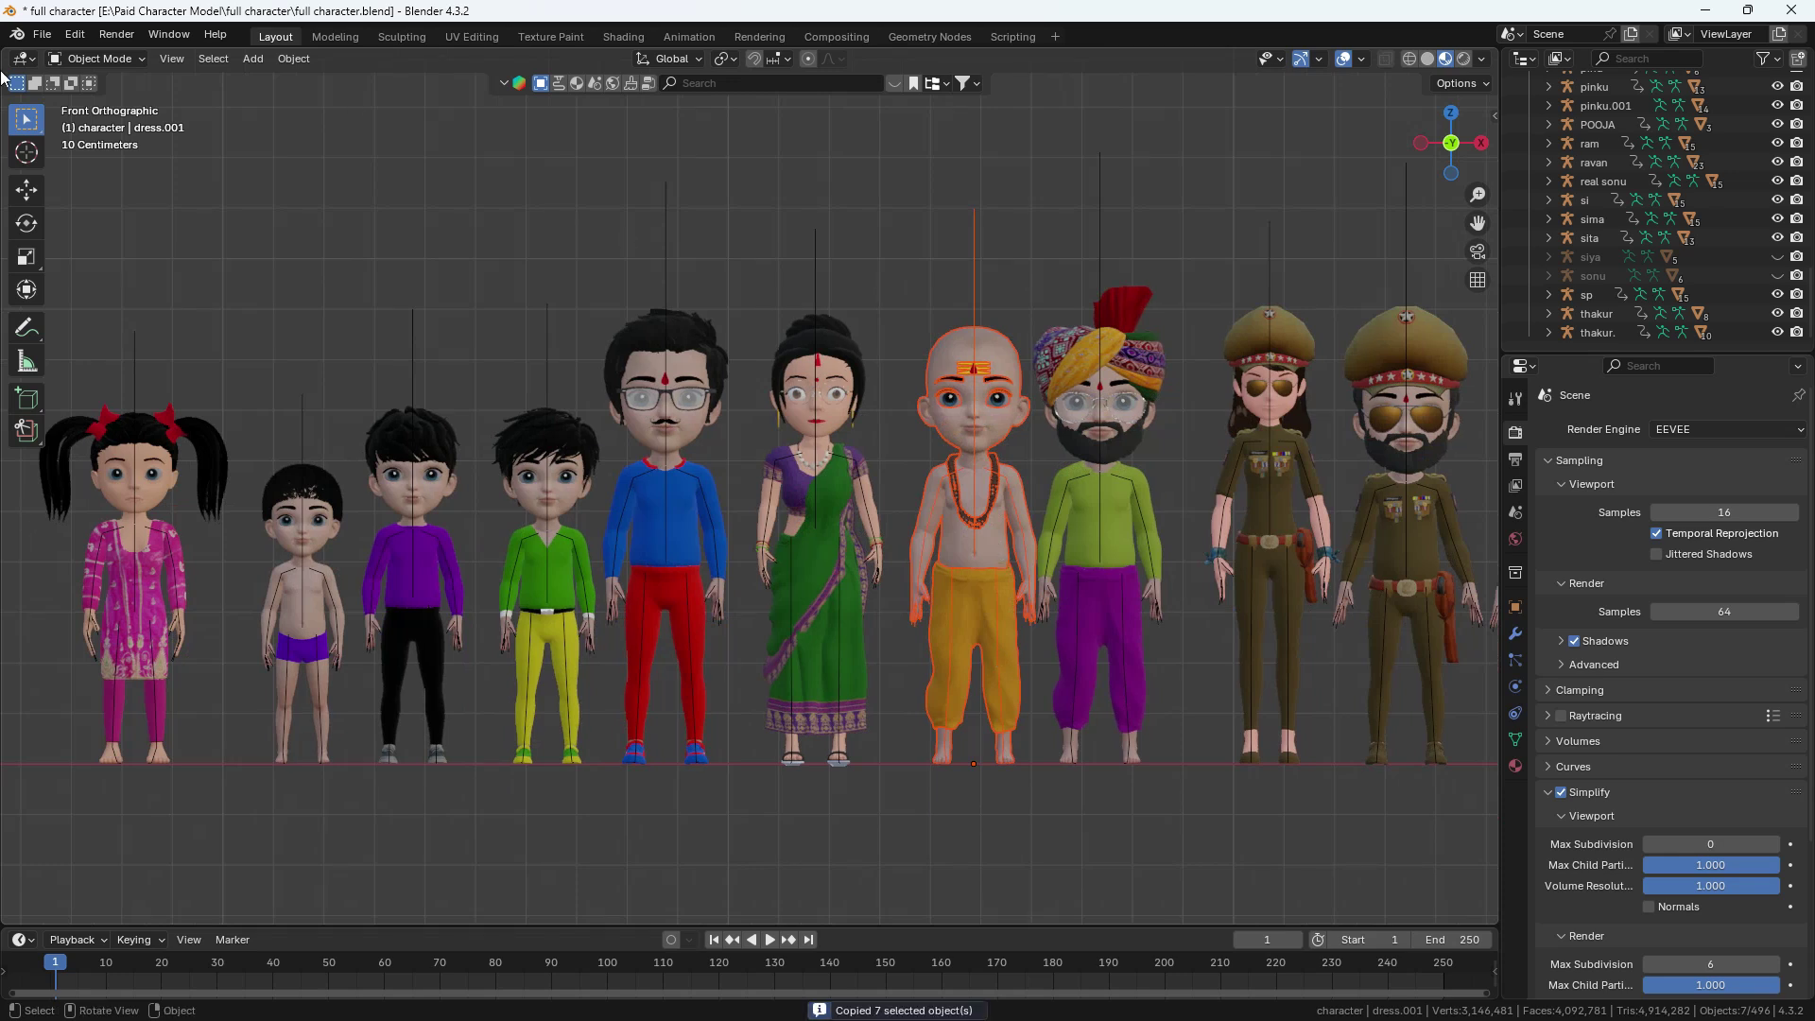
# Create a new General file and delete the default camera, cube and light.
pyautogui.click(42, 35)
pyautogui.moveTo(66, 59)
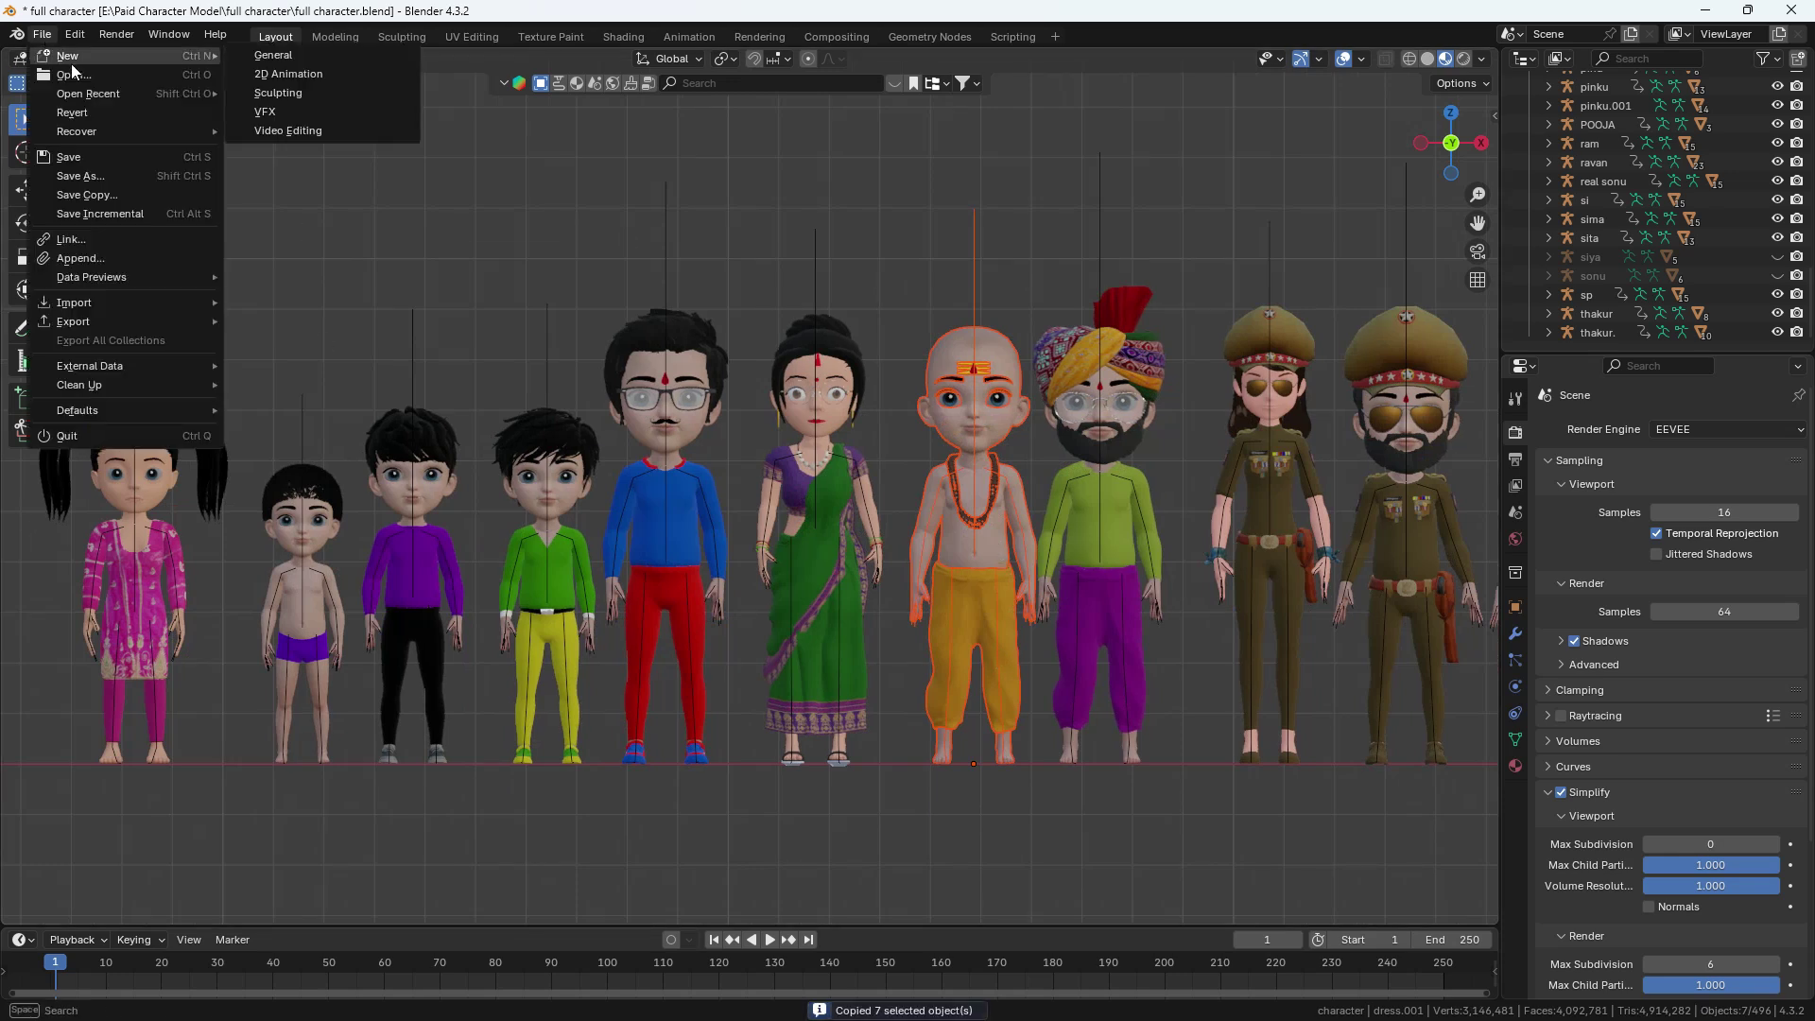
pyautogui.click(269, 54)
pyautogui.click(922, 556)
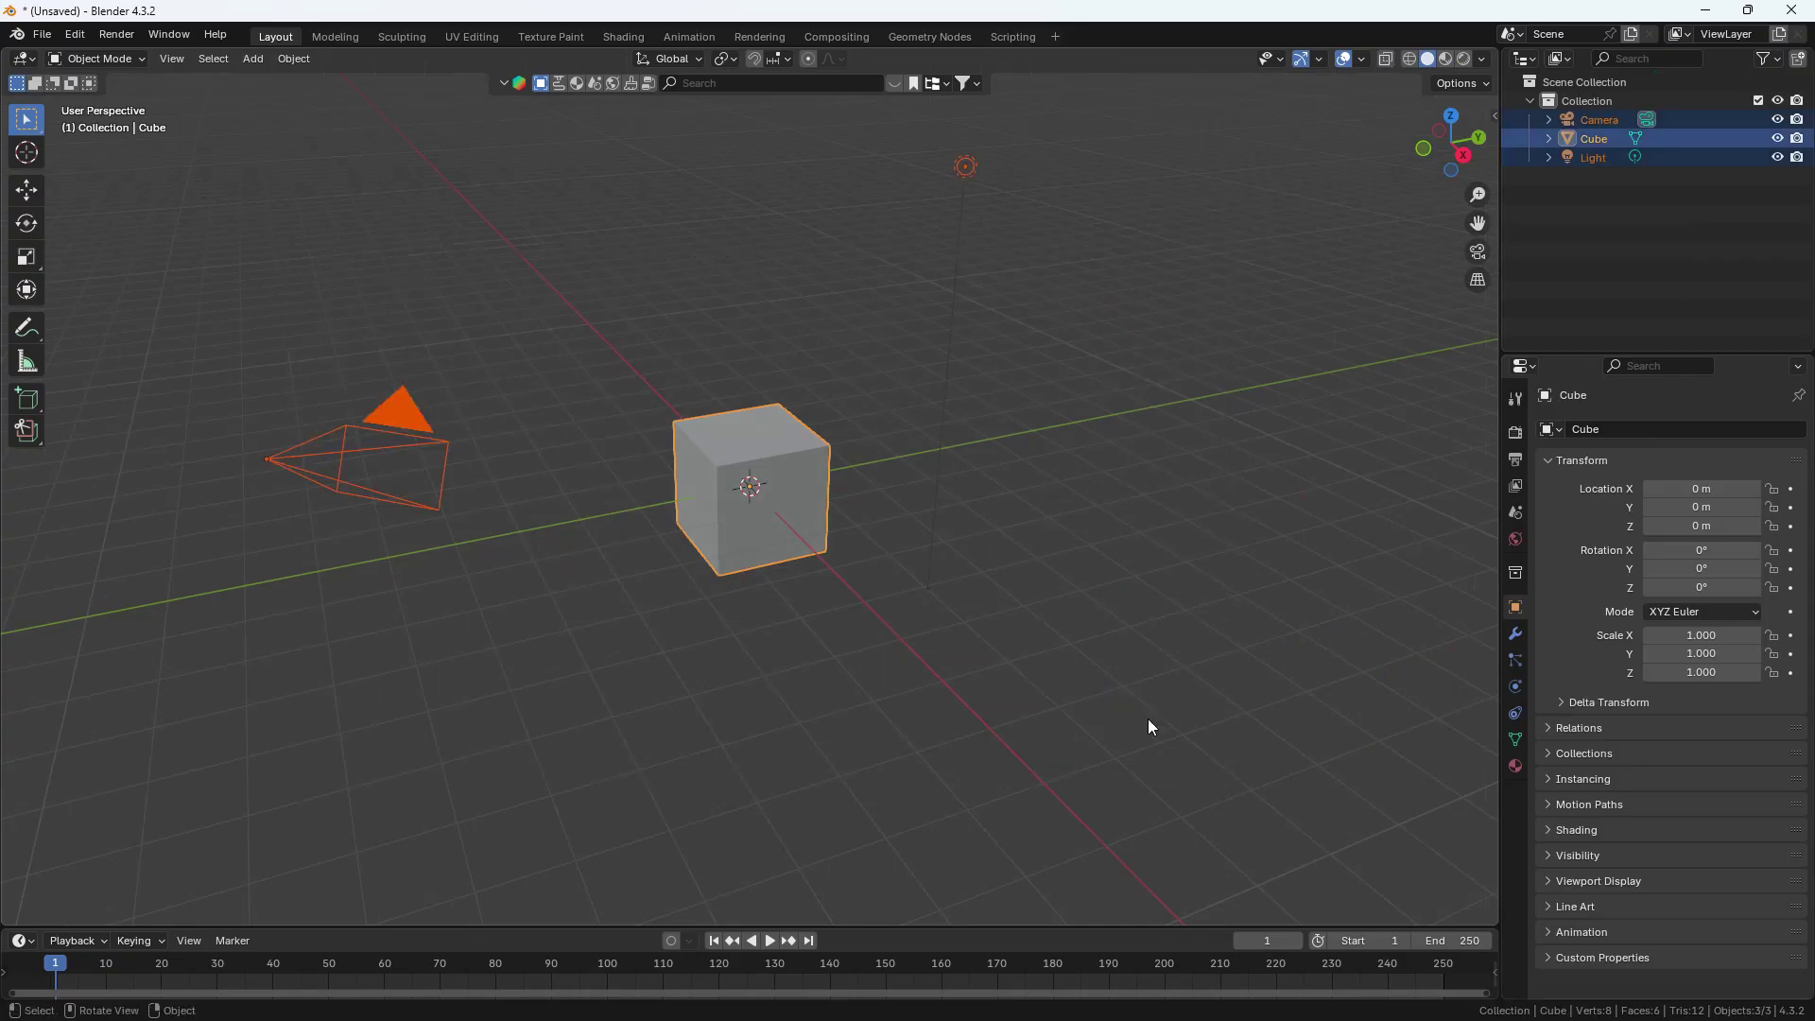
pyautogui.press('Delete')
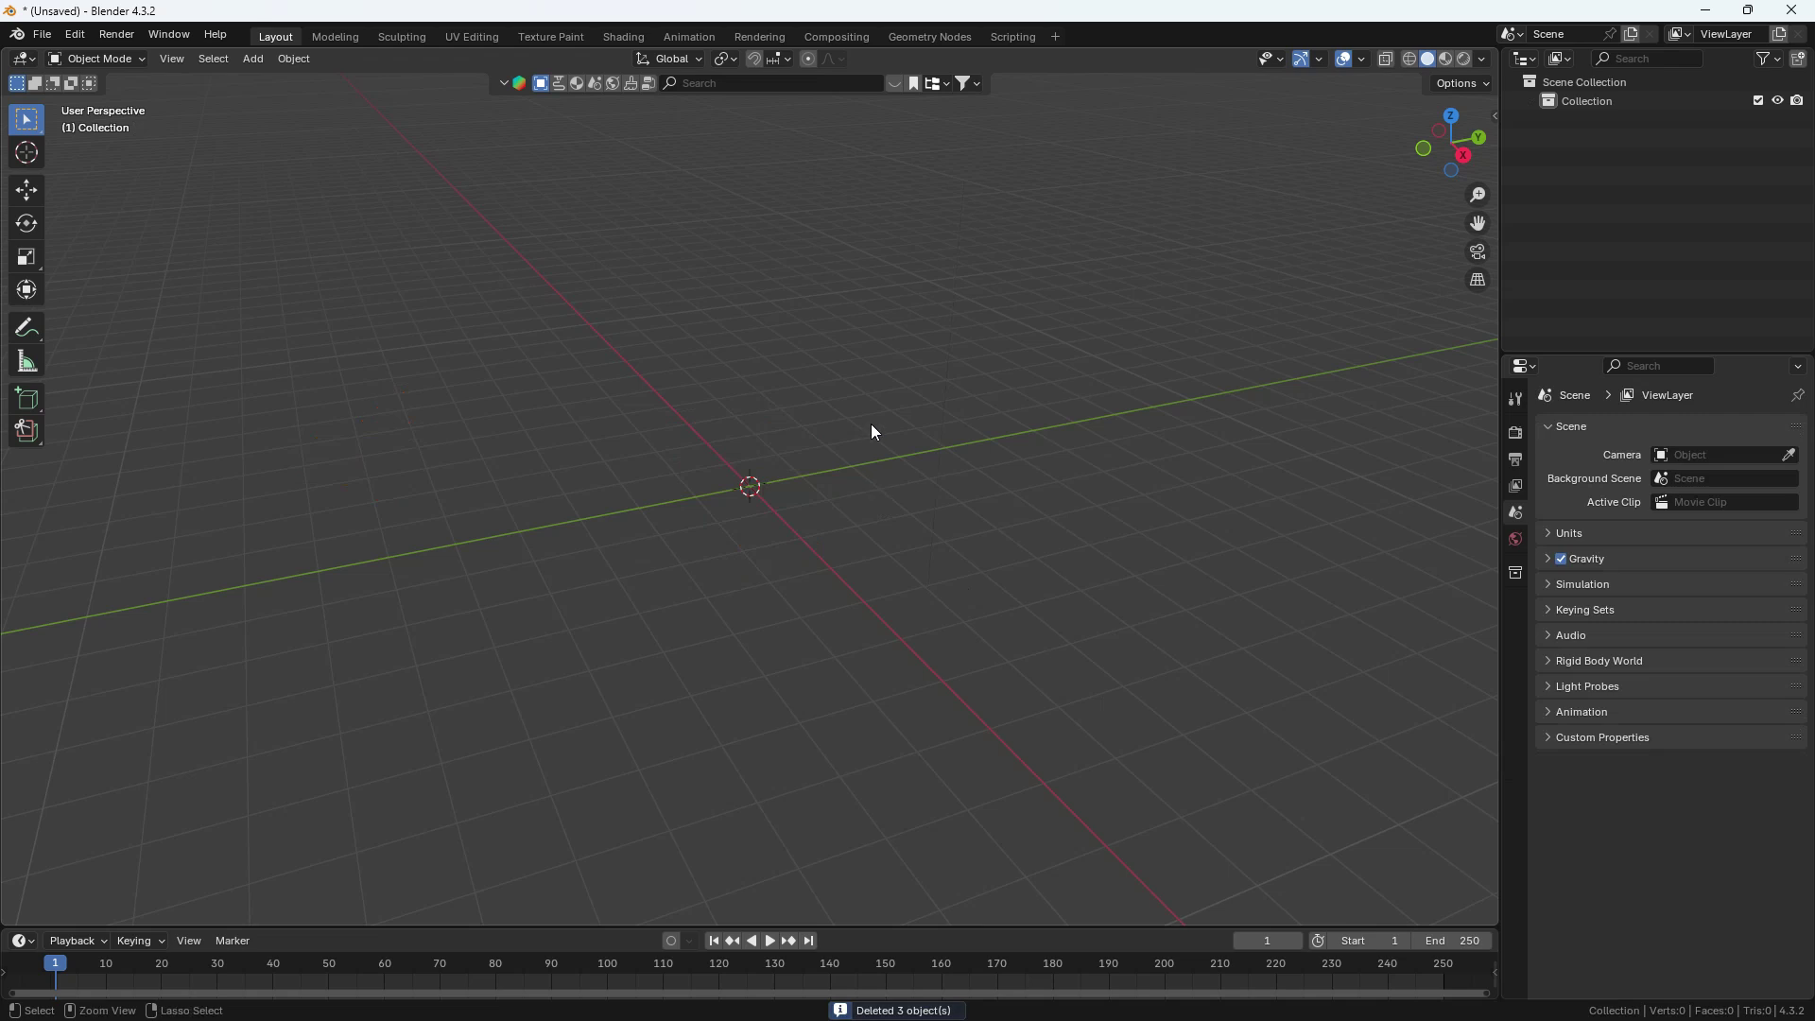
# Paste the copied character, snap it to the 3D cursor with Keep Offset, and view it from the front.
pyautogui.hotkey('ctrl', 'v')
pyautogui.hotkey('shift', 's')
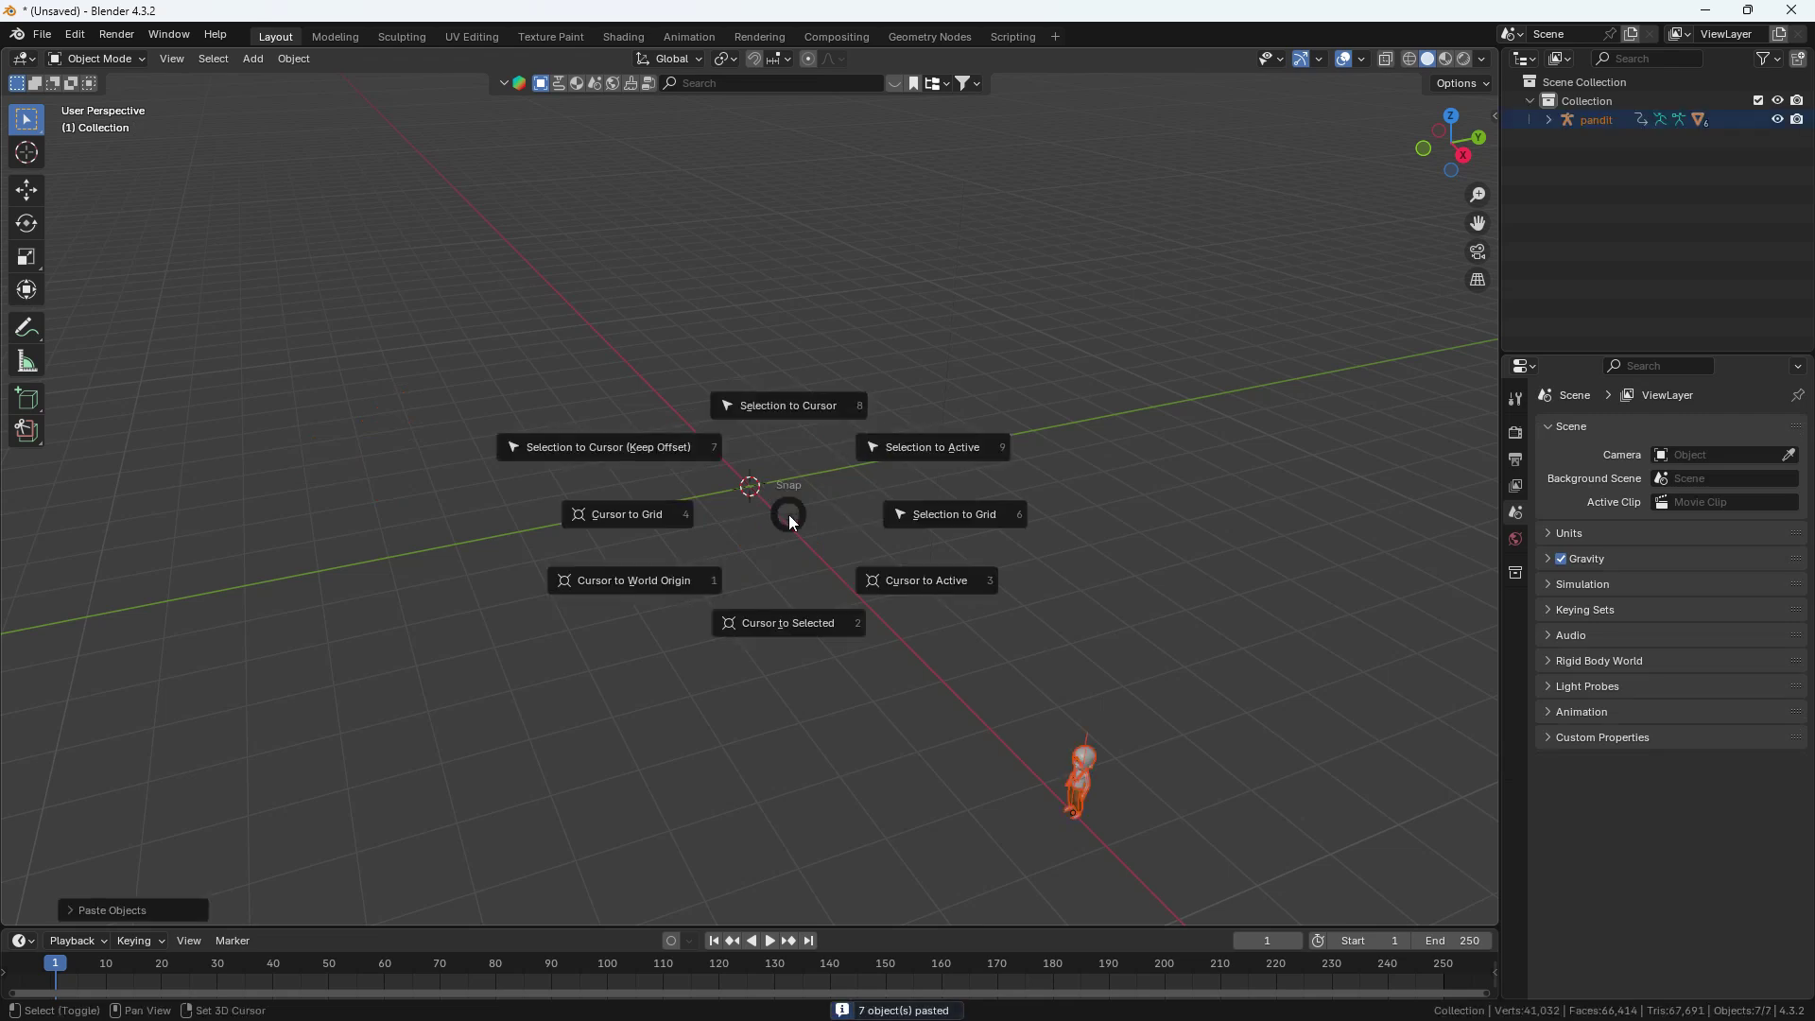
pyautogui.click(681, 445)
pyautogui.scroll(5, 747, 477)
pyautogui.press('`')
pyautogui.click(629, 385)
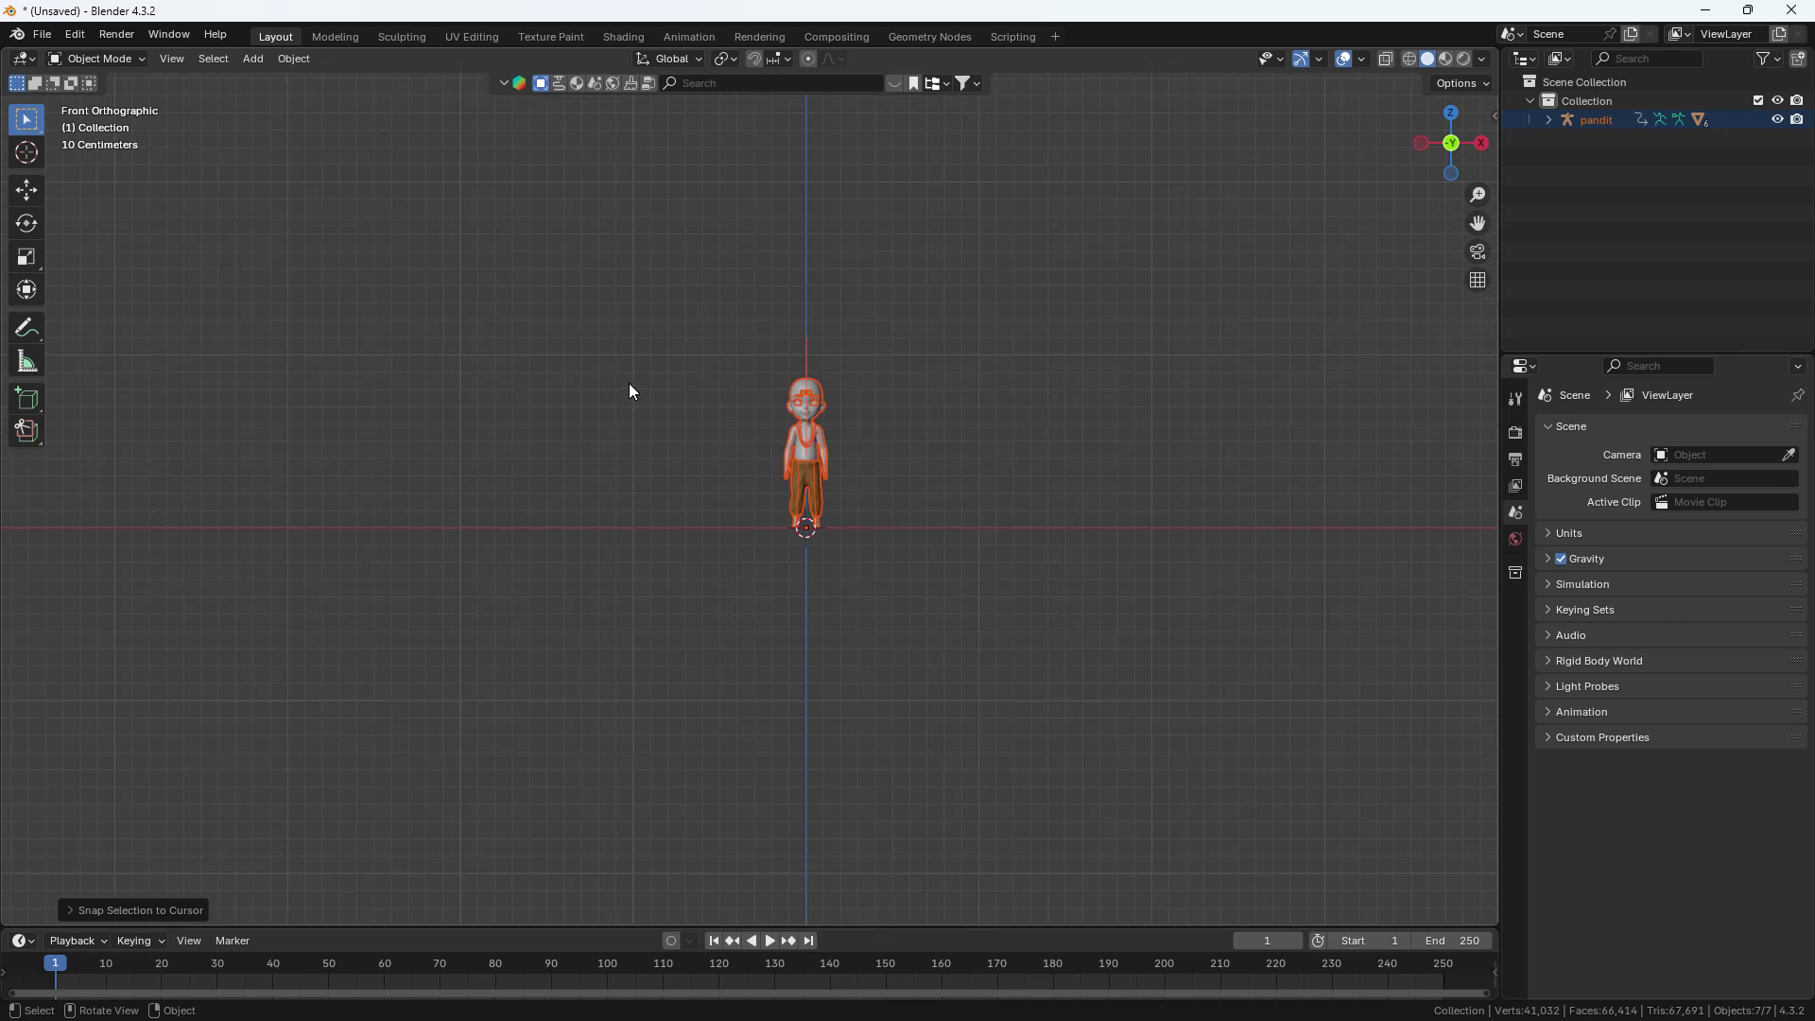
pyautogui.scroll(8, 782, 404)
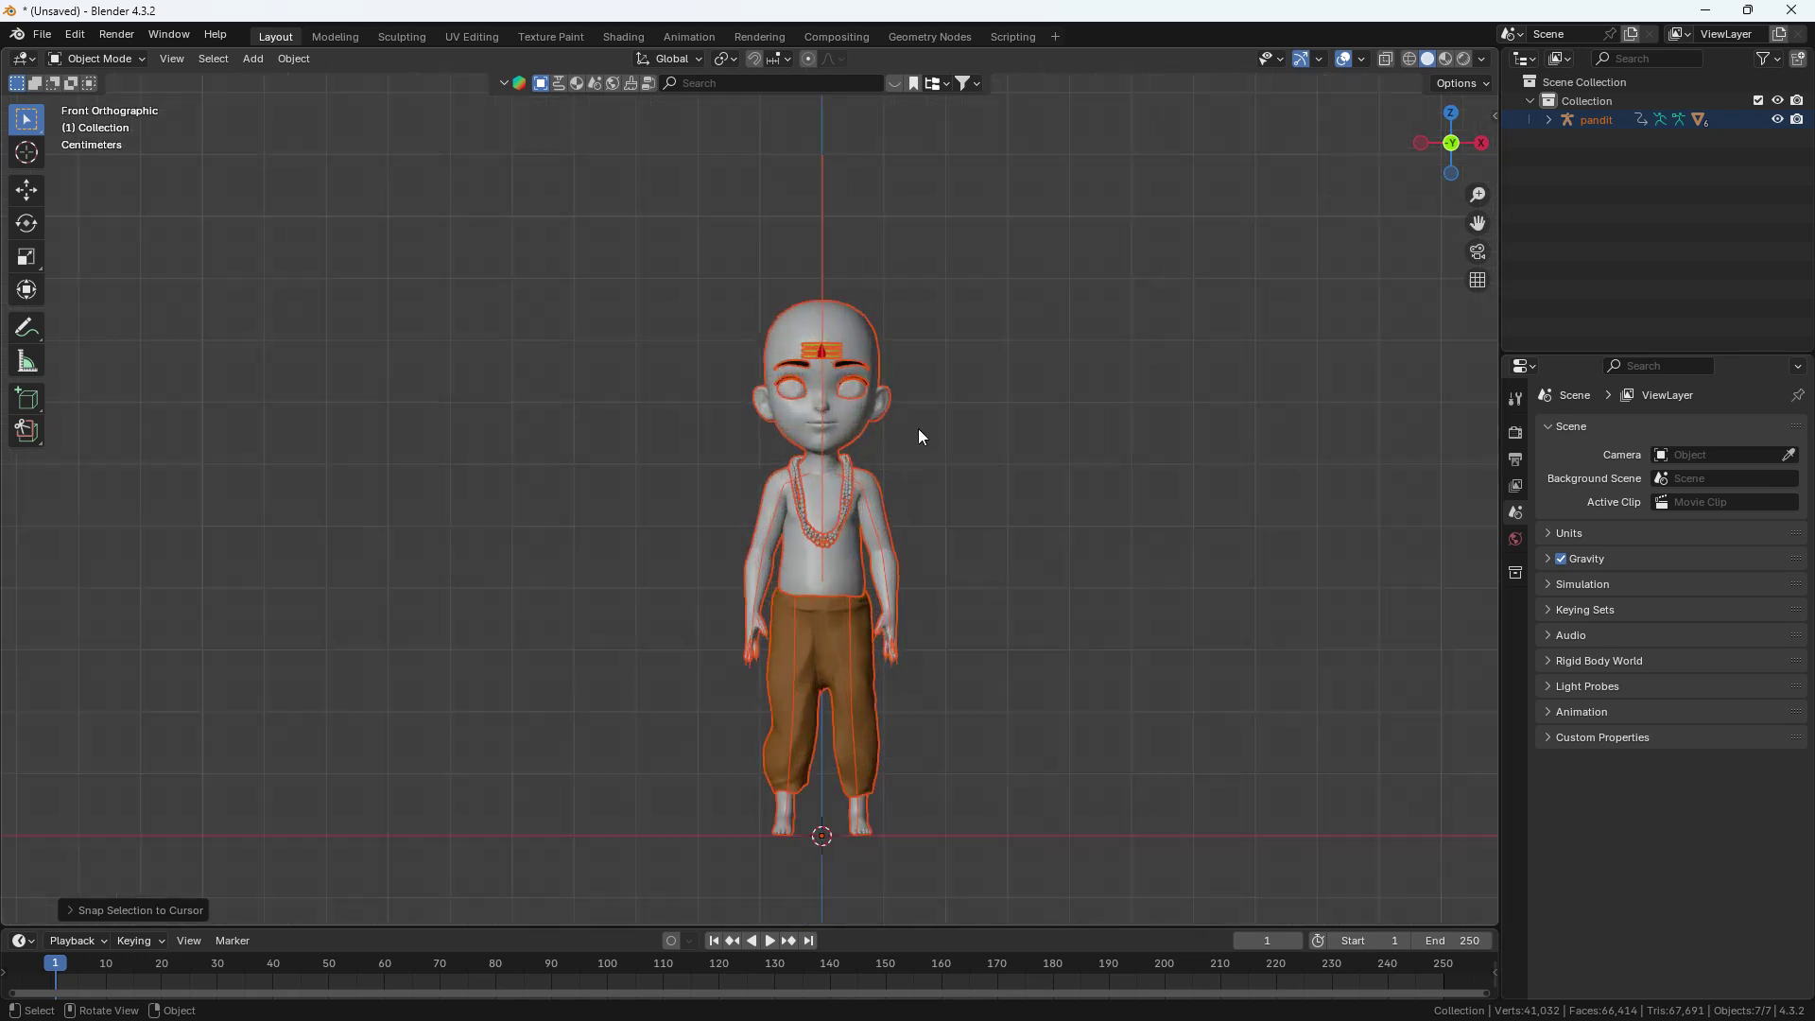
pyautogui.scroll(-5, 697, 485)
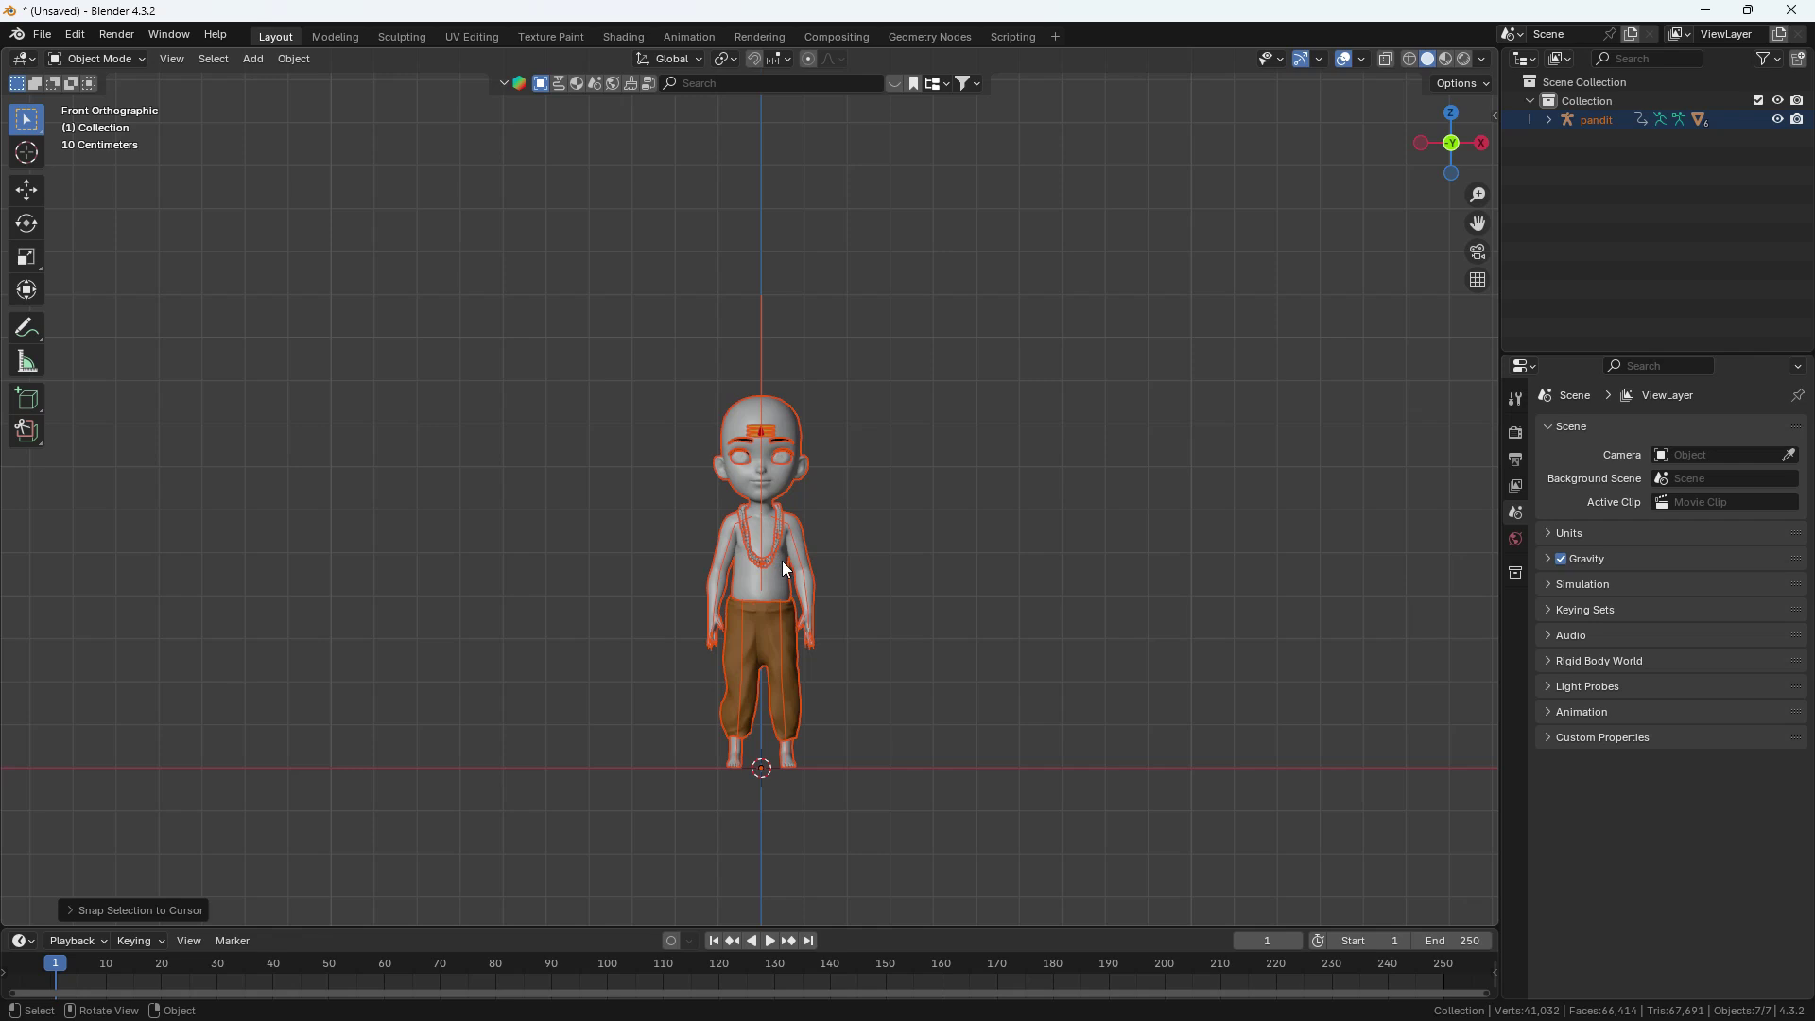
pyautogui.scroll(4, 729, 482)
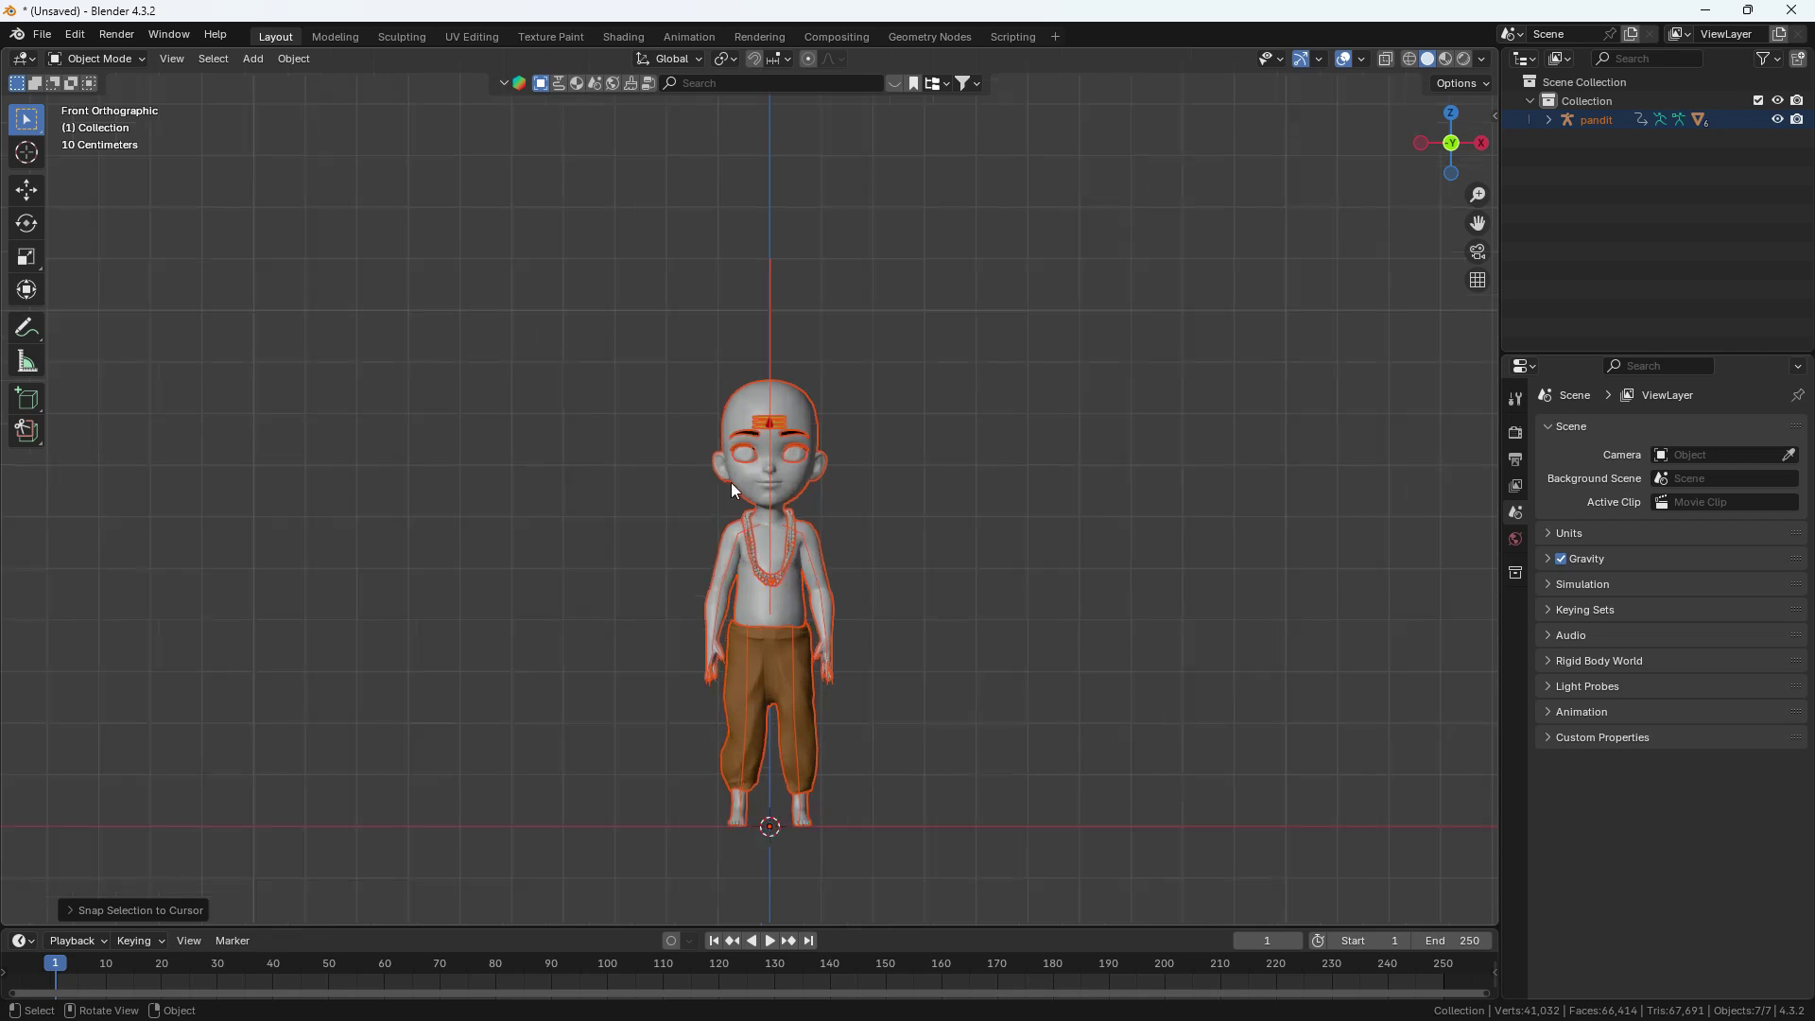
# Put the pandit armature in Pose Mode and display its pose options.
pyautogui.click(805, 223)
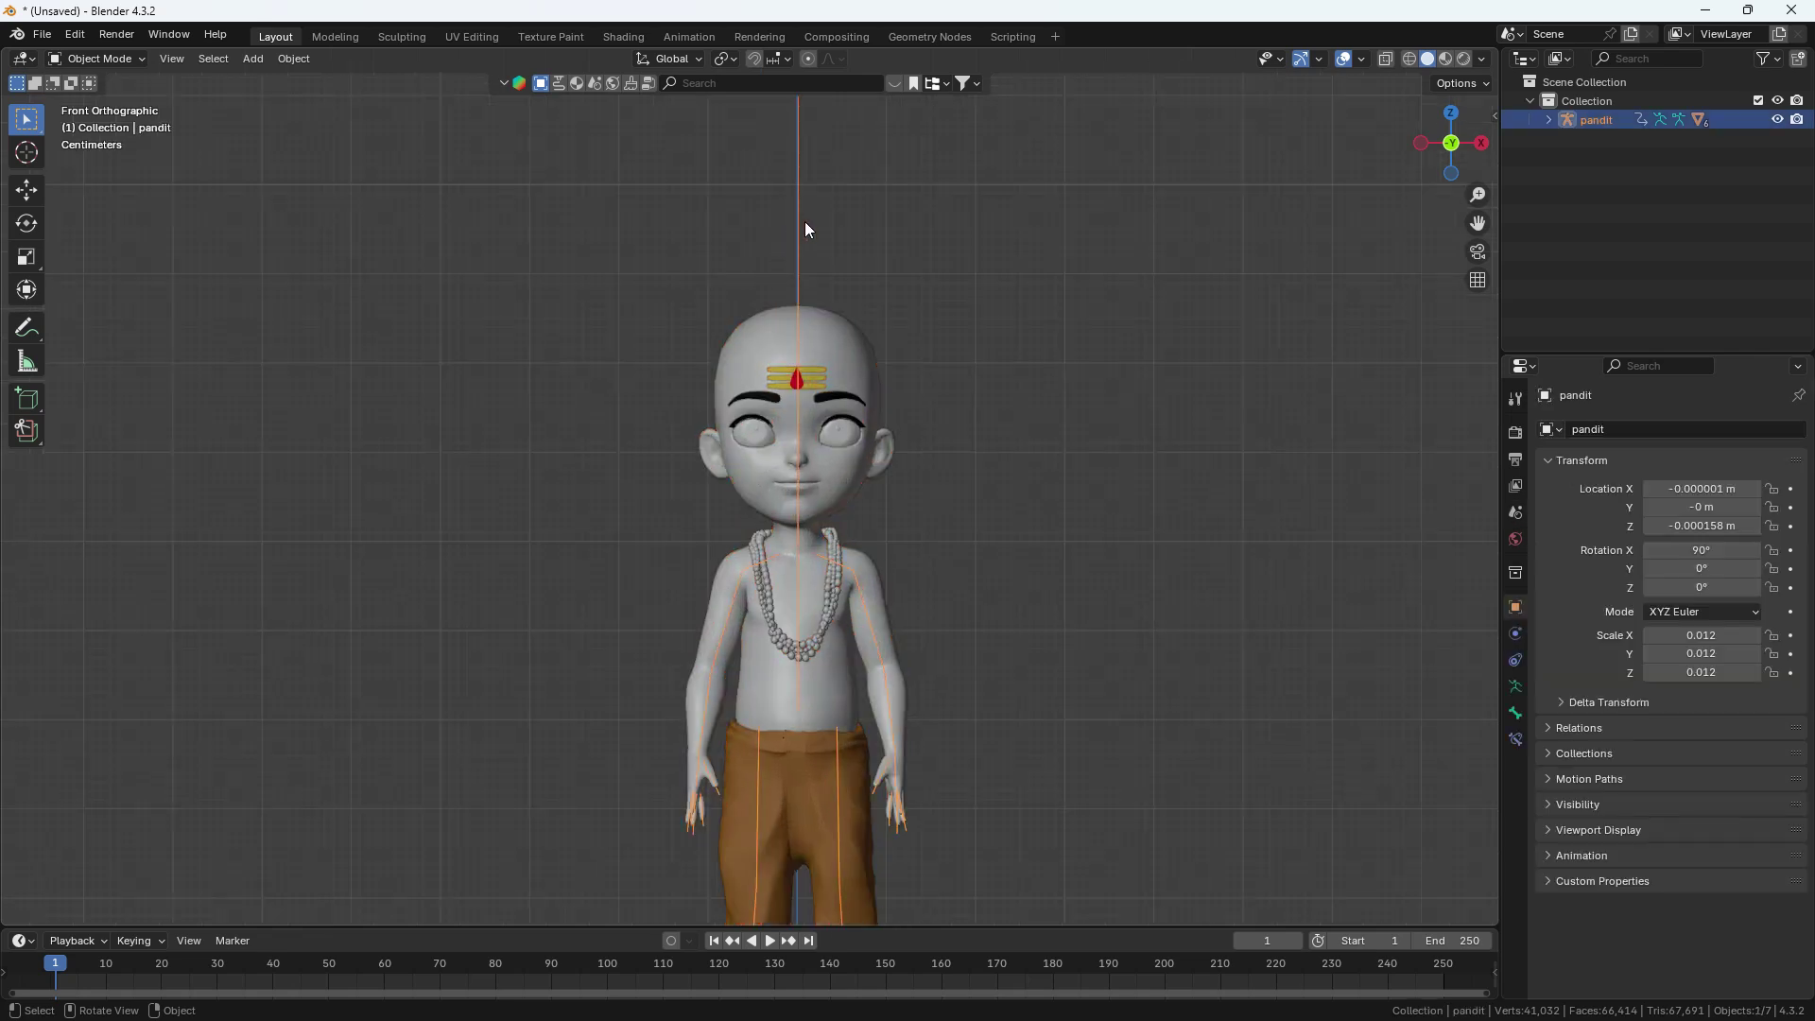
pyautogui.press('n')
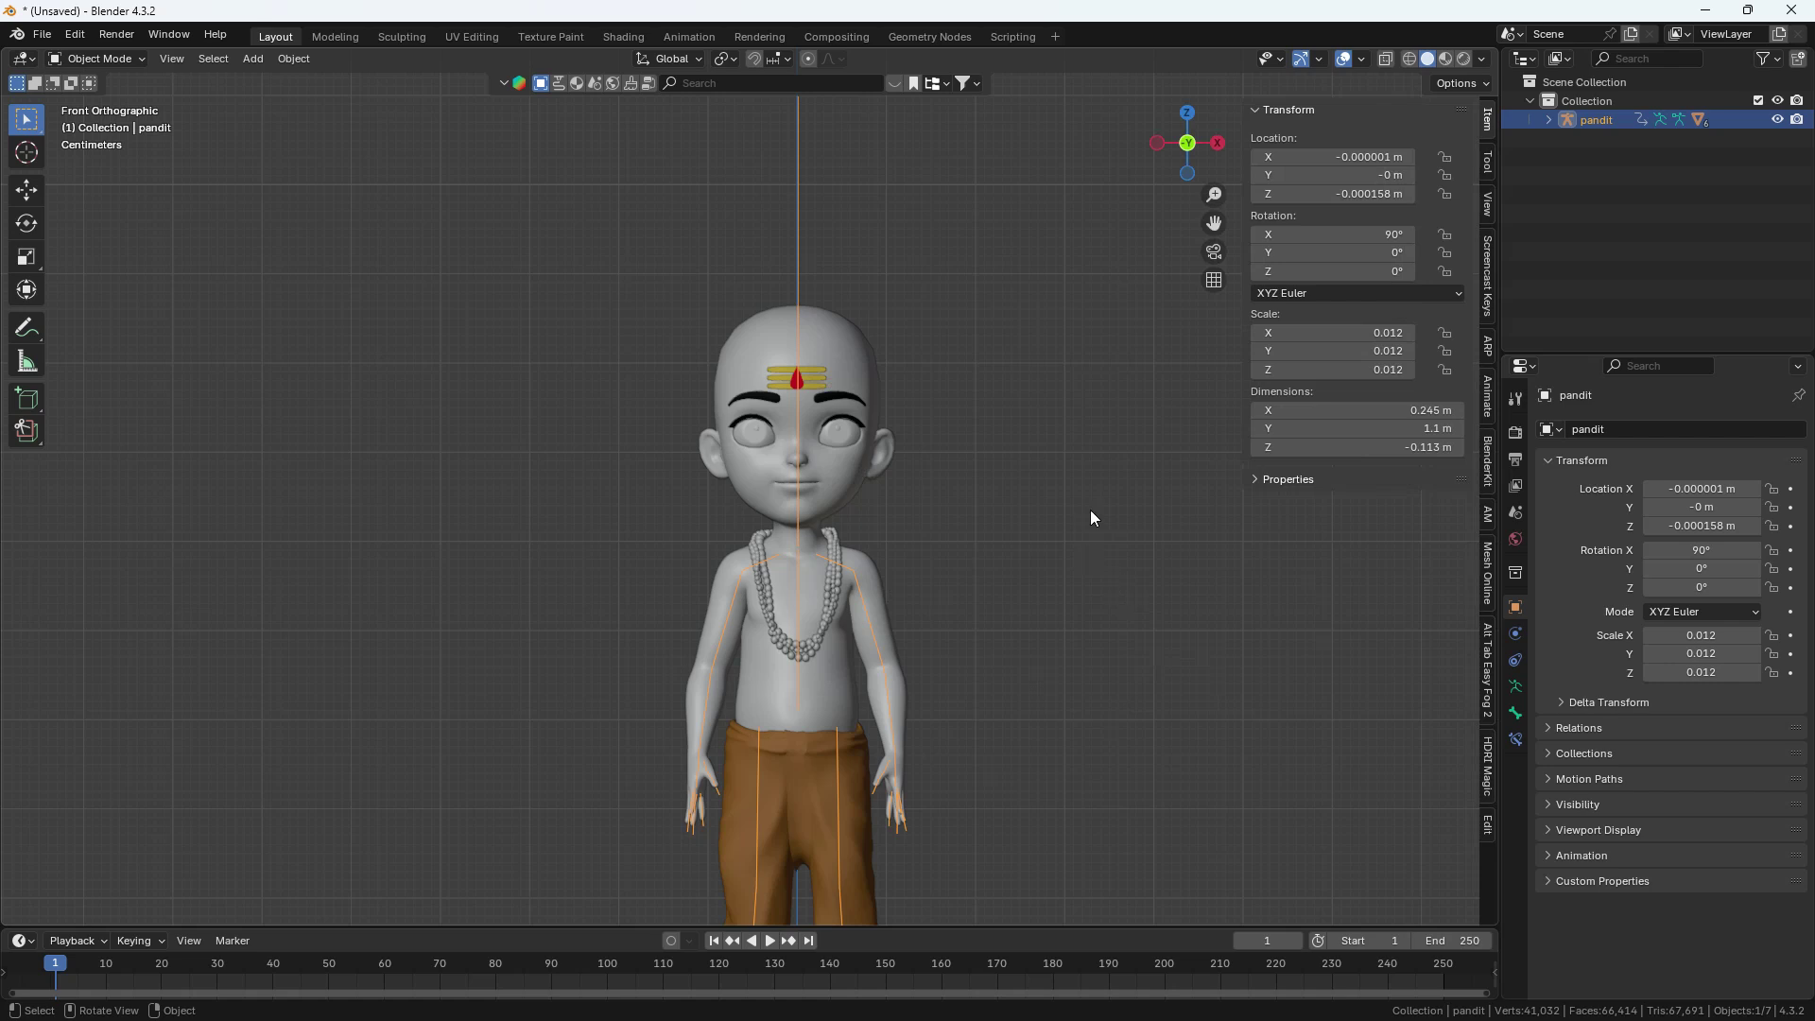
pyautogui.hotkey('ctrl', 'Tab')
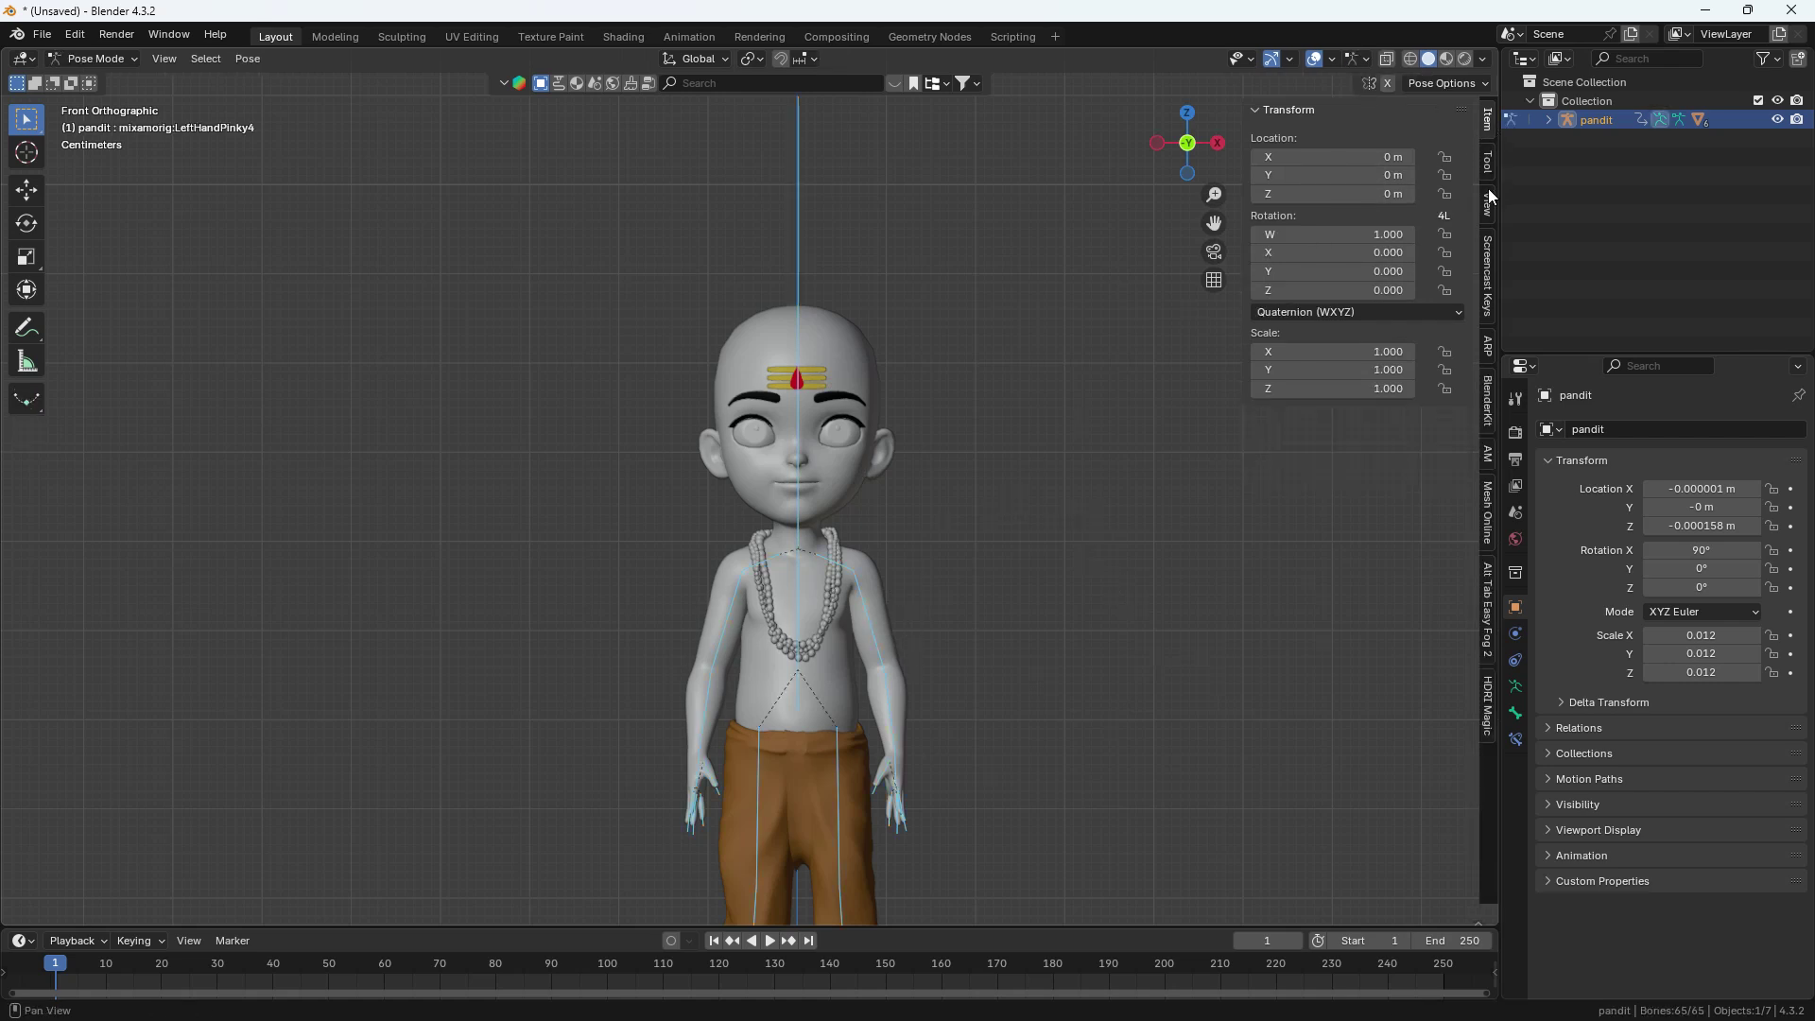
pyautogui.click(1488, 163)
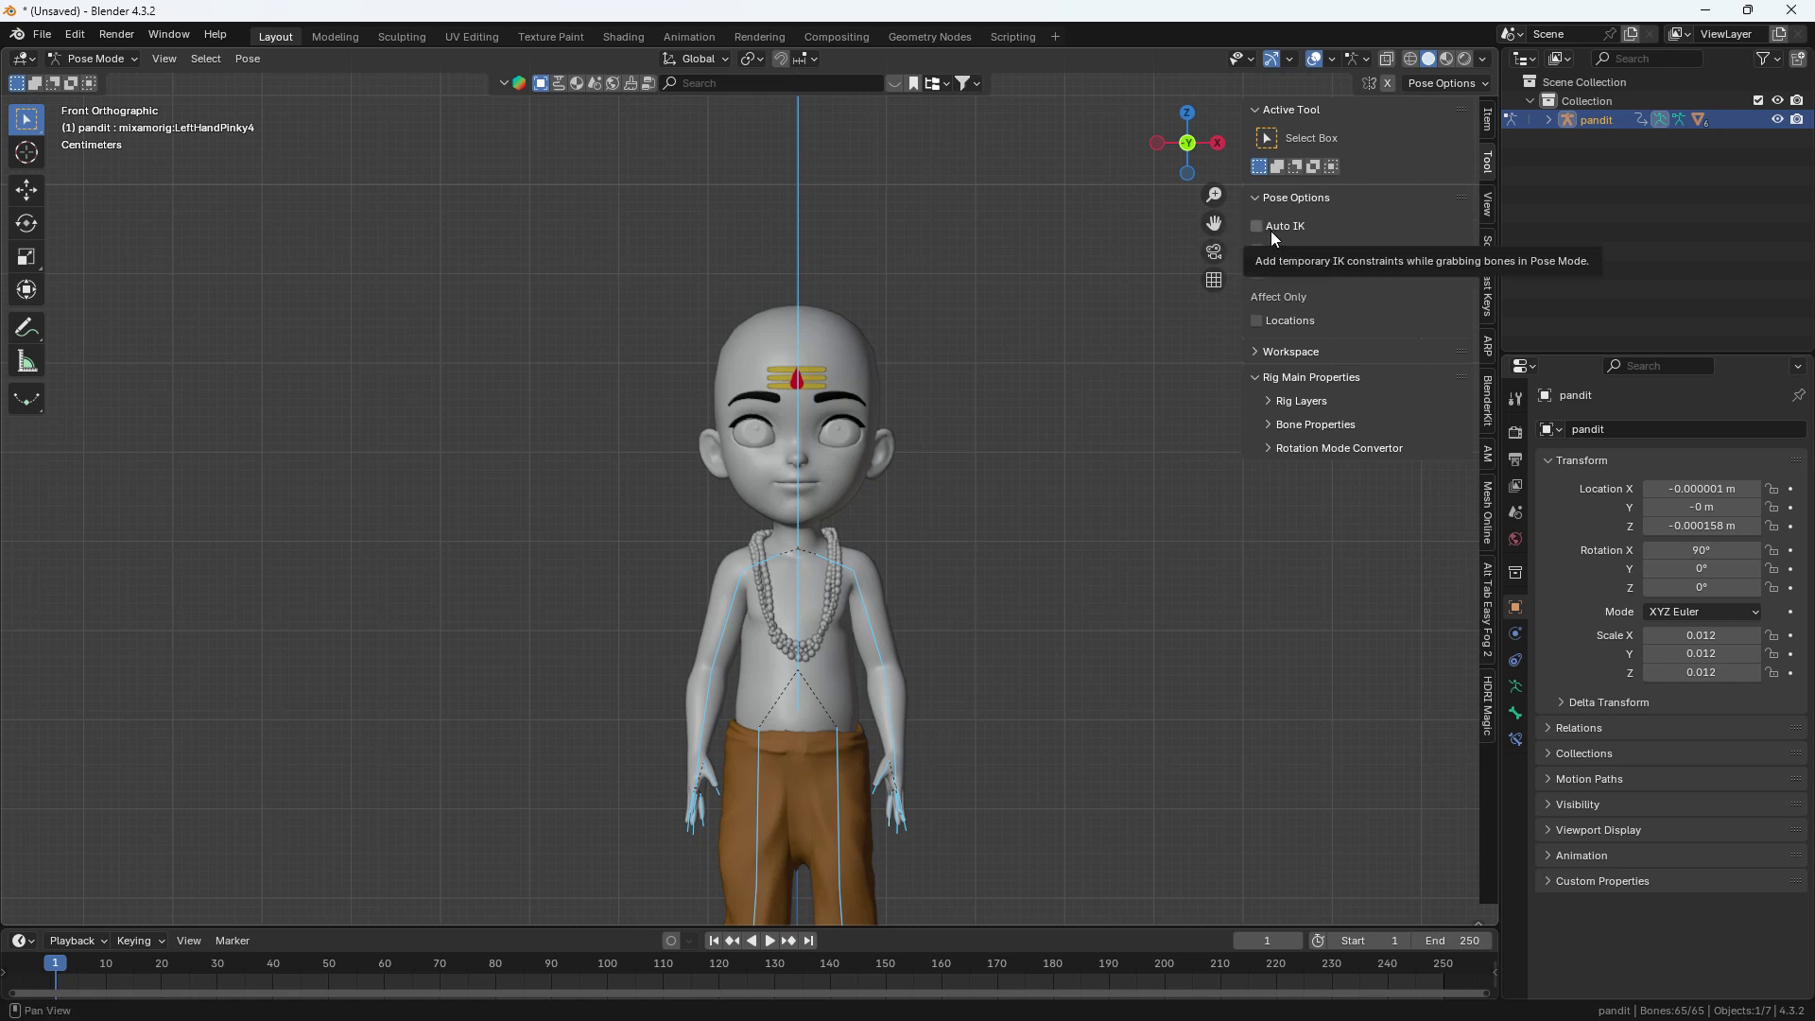
# Try rotating the left hand bone and the left forearm bone individually, cancelling each rotation.
pyautogui.scroll(5, 889, 724)
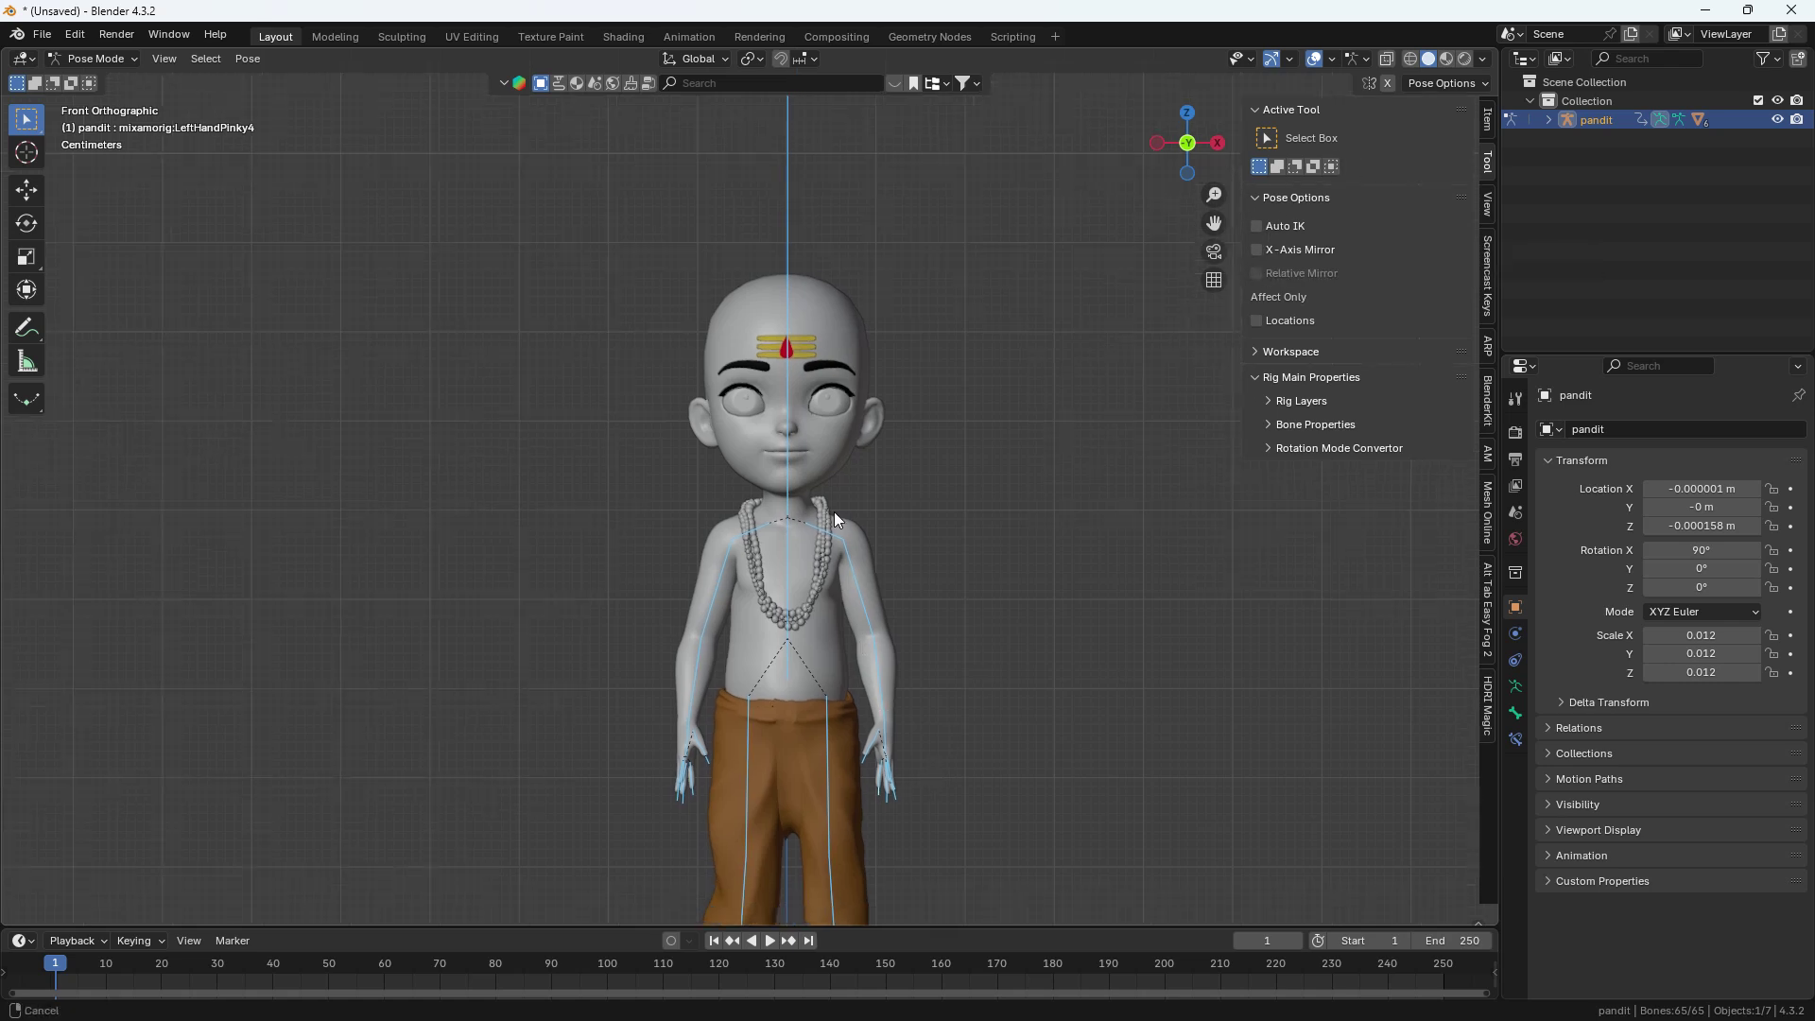
pyautogui.click(872, 518)
pyautogui.scroll(-1, 872, 518)
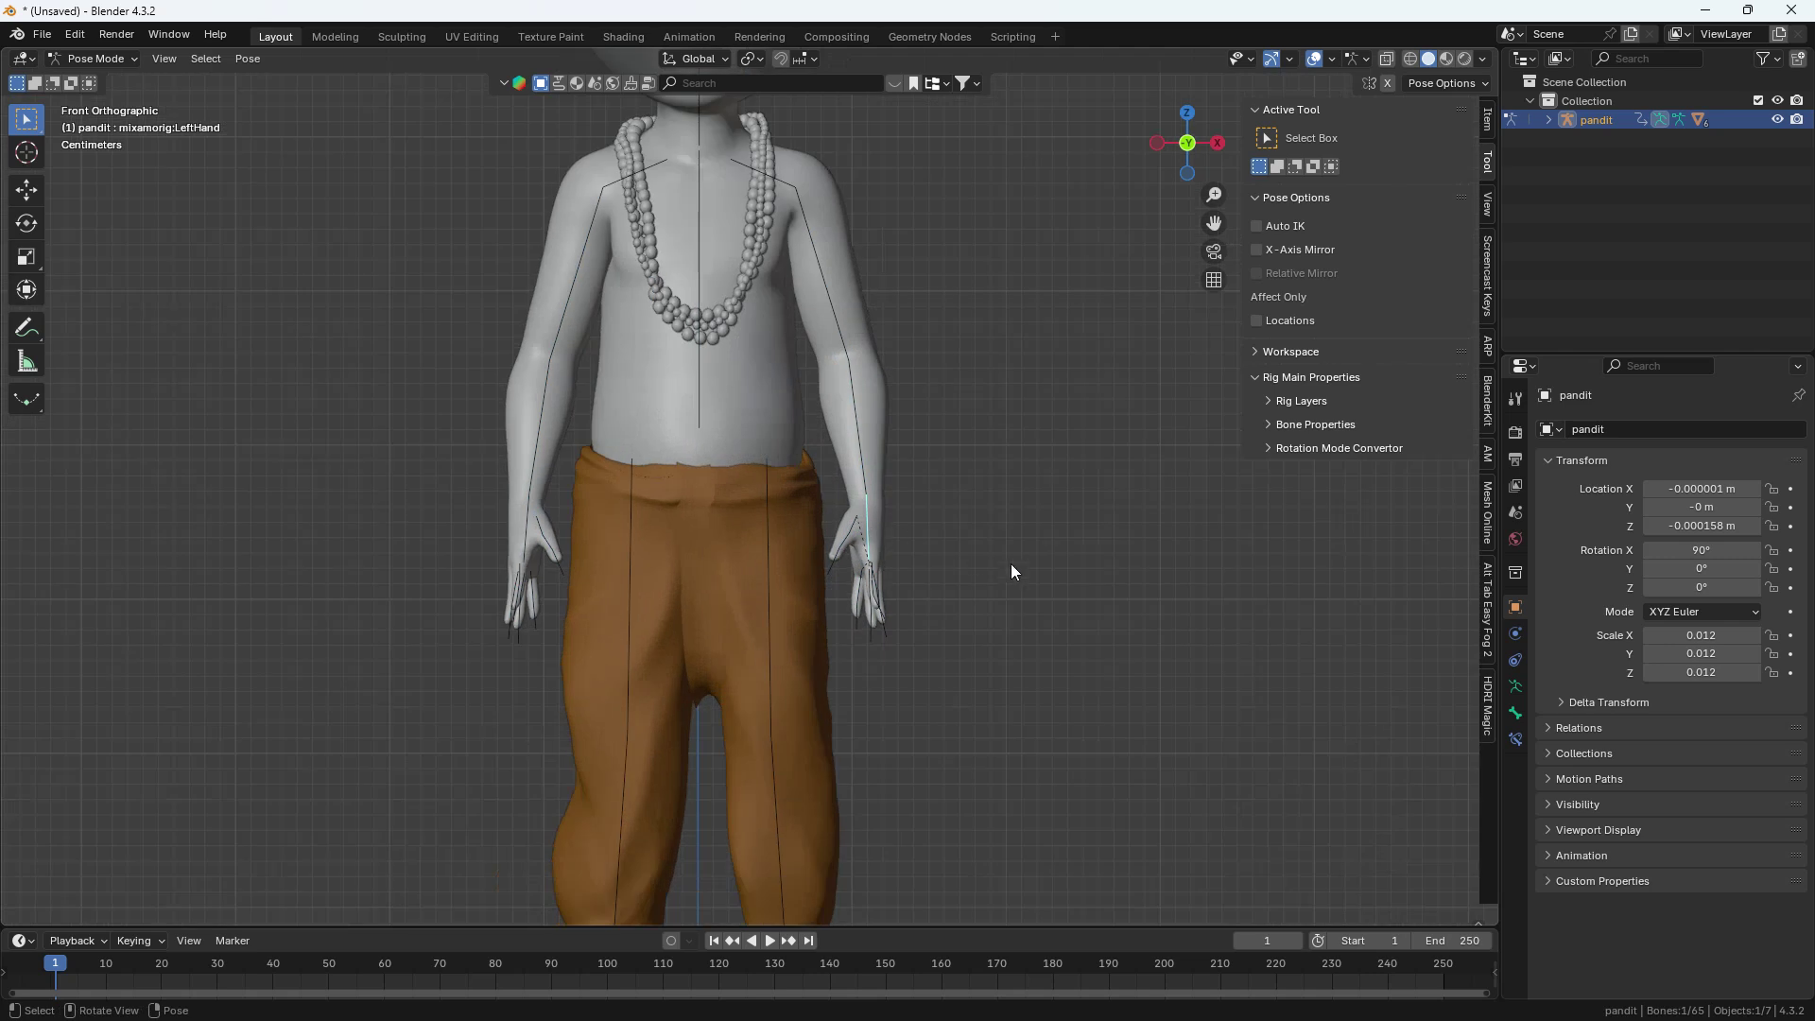
pyautogui.press('r')
pyautogui.press('Escape')
pyautogui.click(839, 388)
pyautogui.press('r')
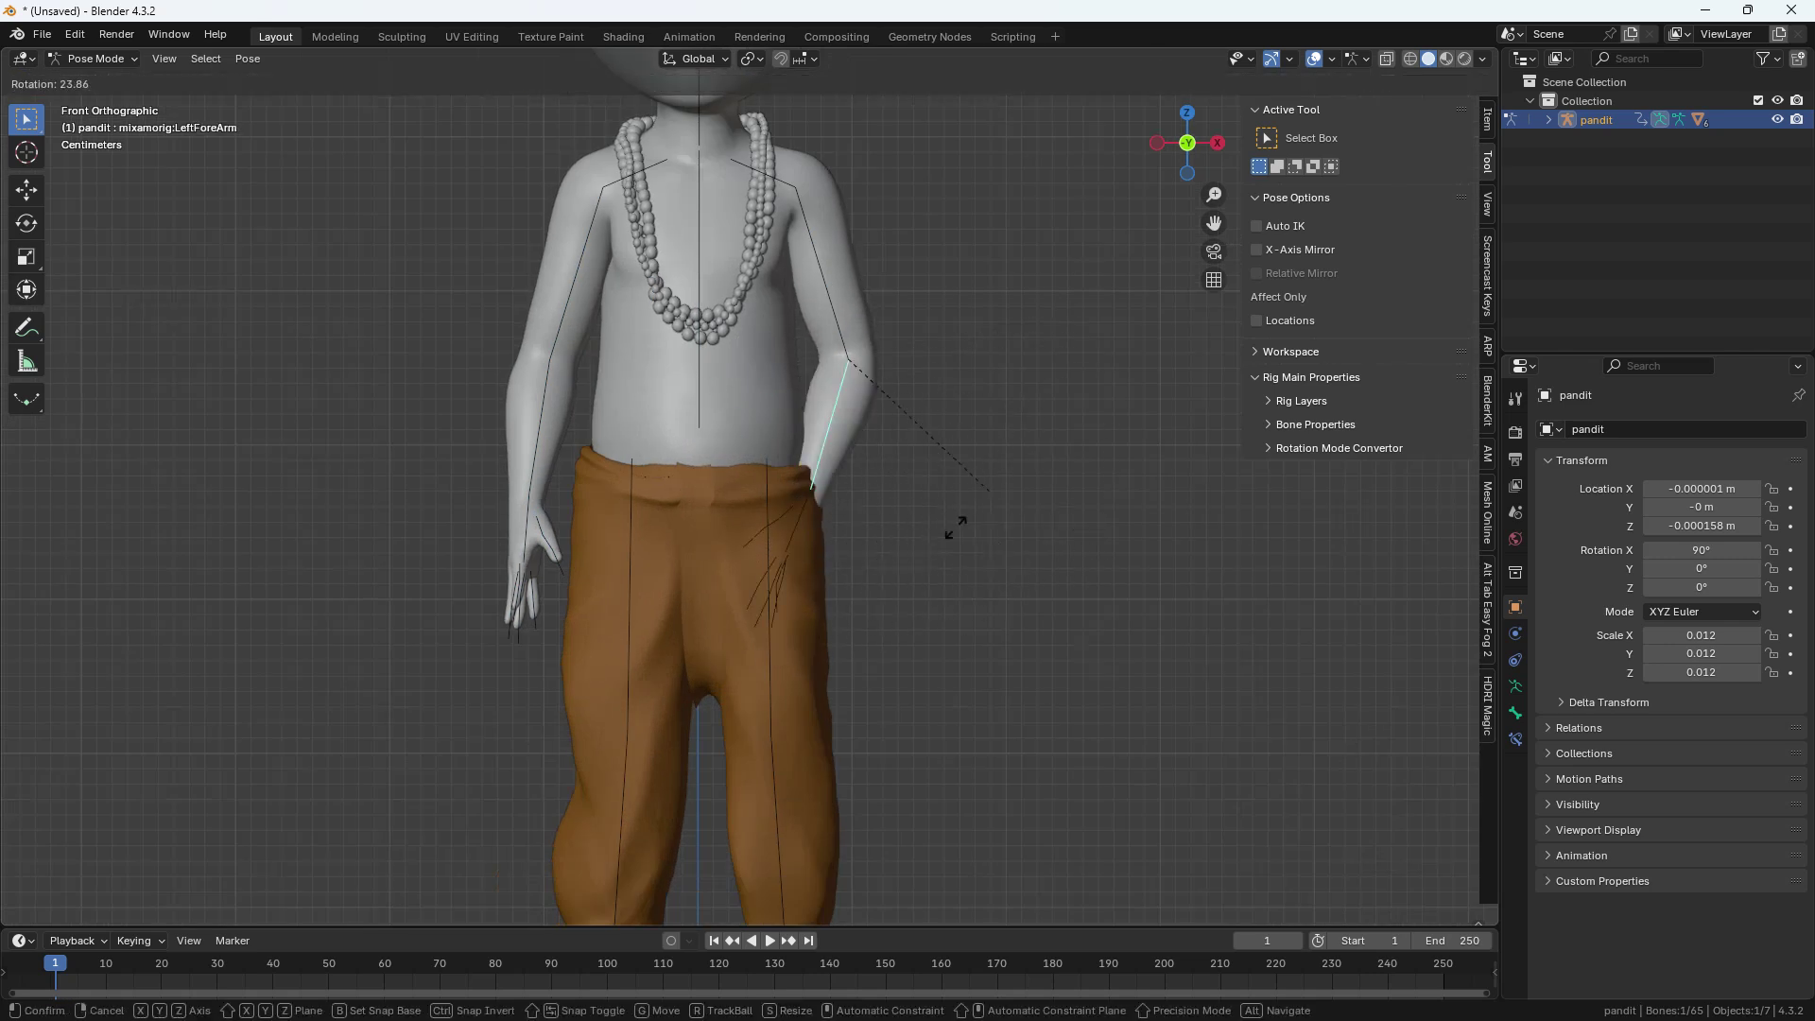
pyautogui.press('Escape')
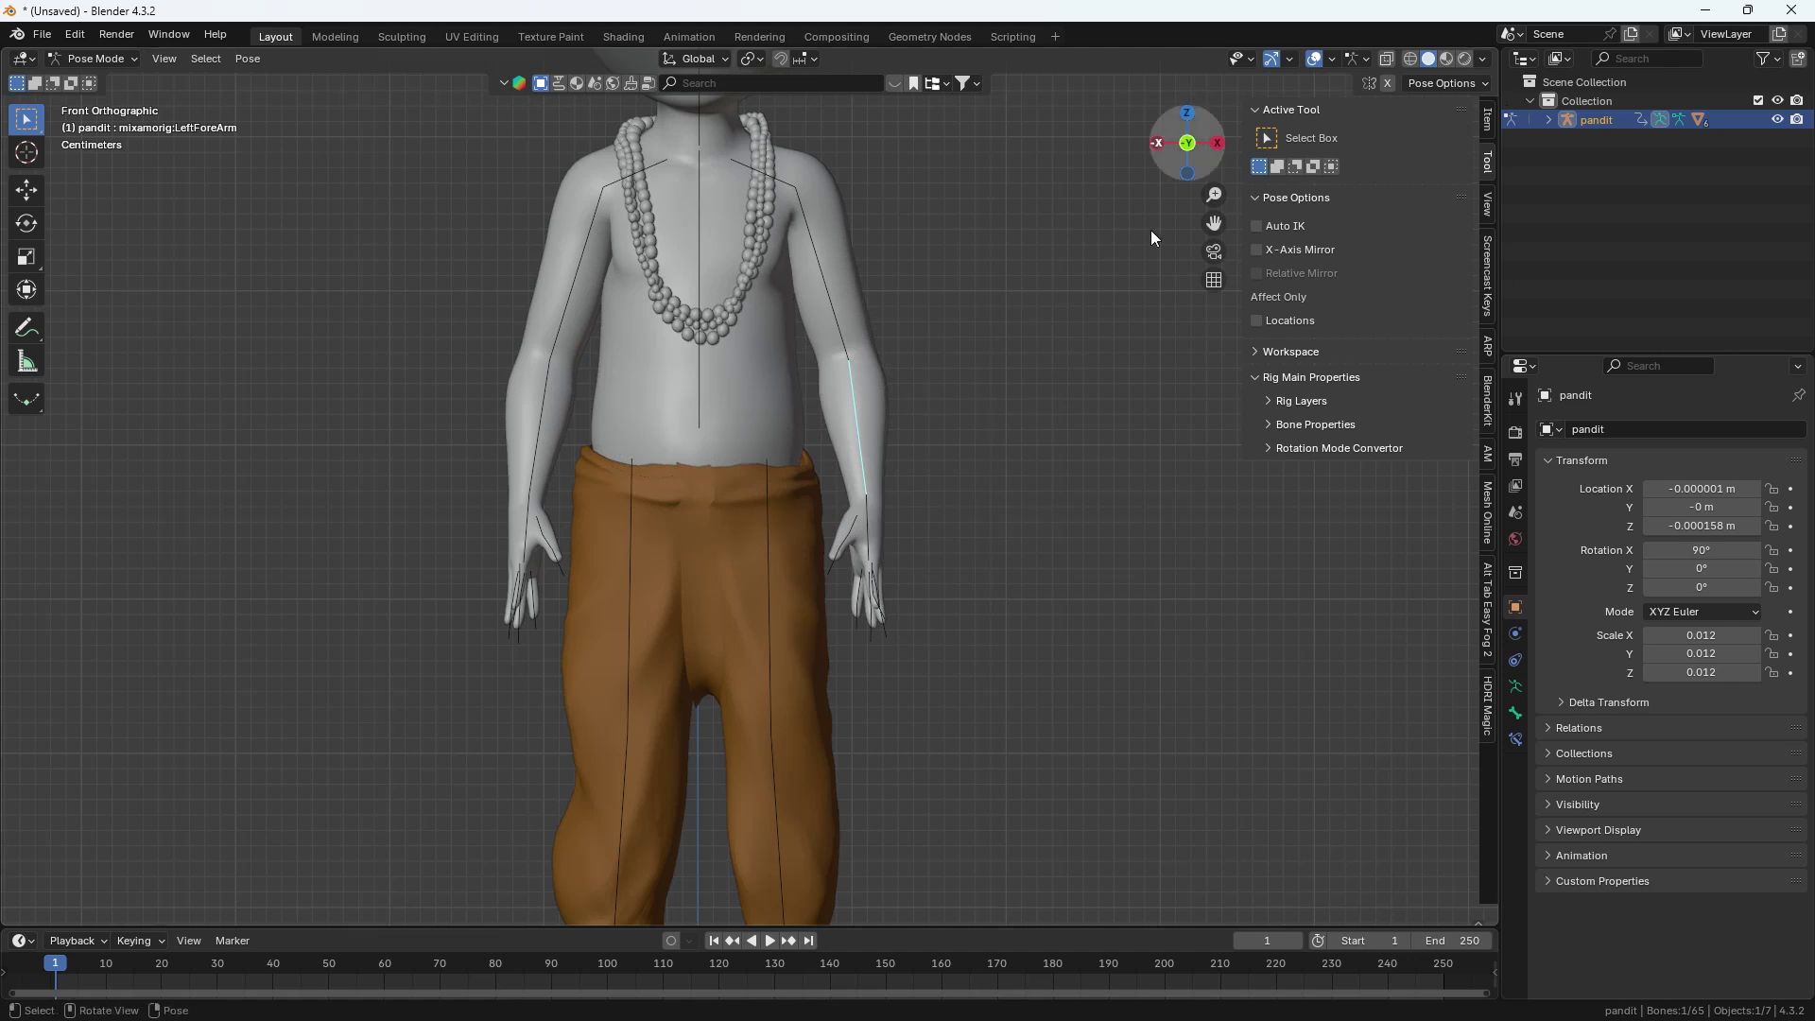
# Enable Auto IK for the armature and try moving the left hand bone, cancelling each move.
pyautogui.click(1257, 226)
pyautogui.click(860, 529)
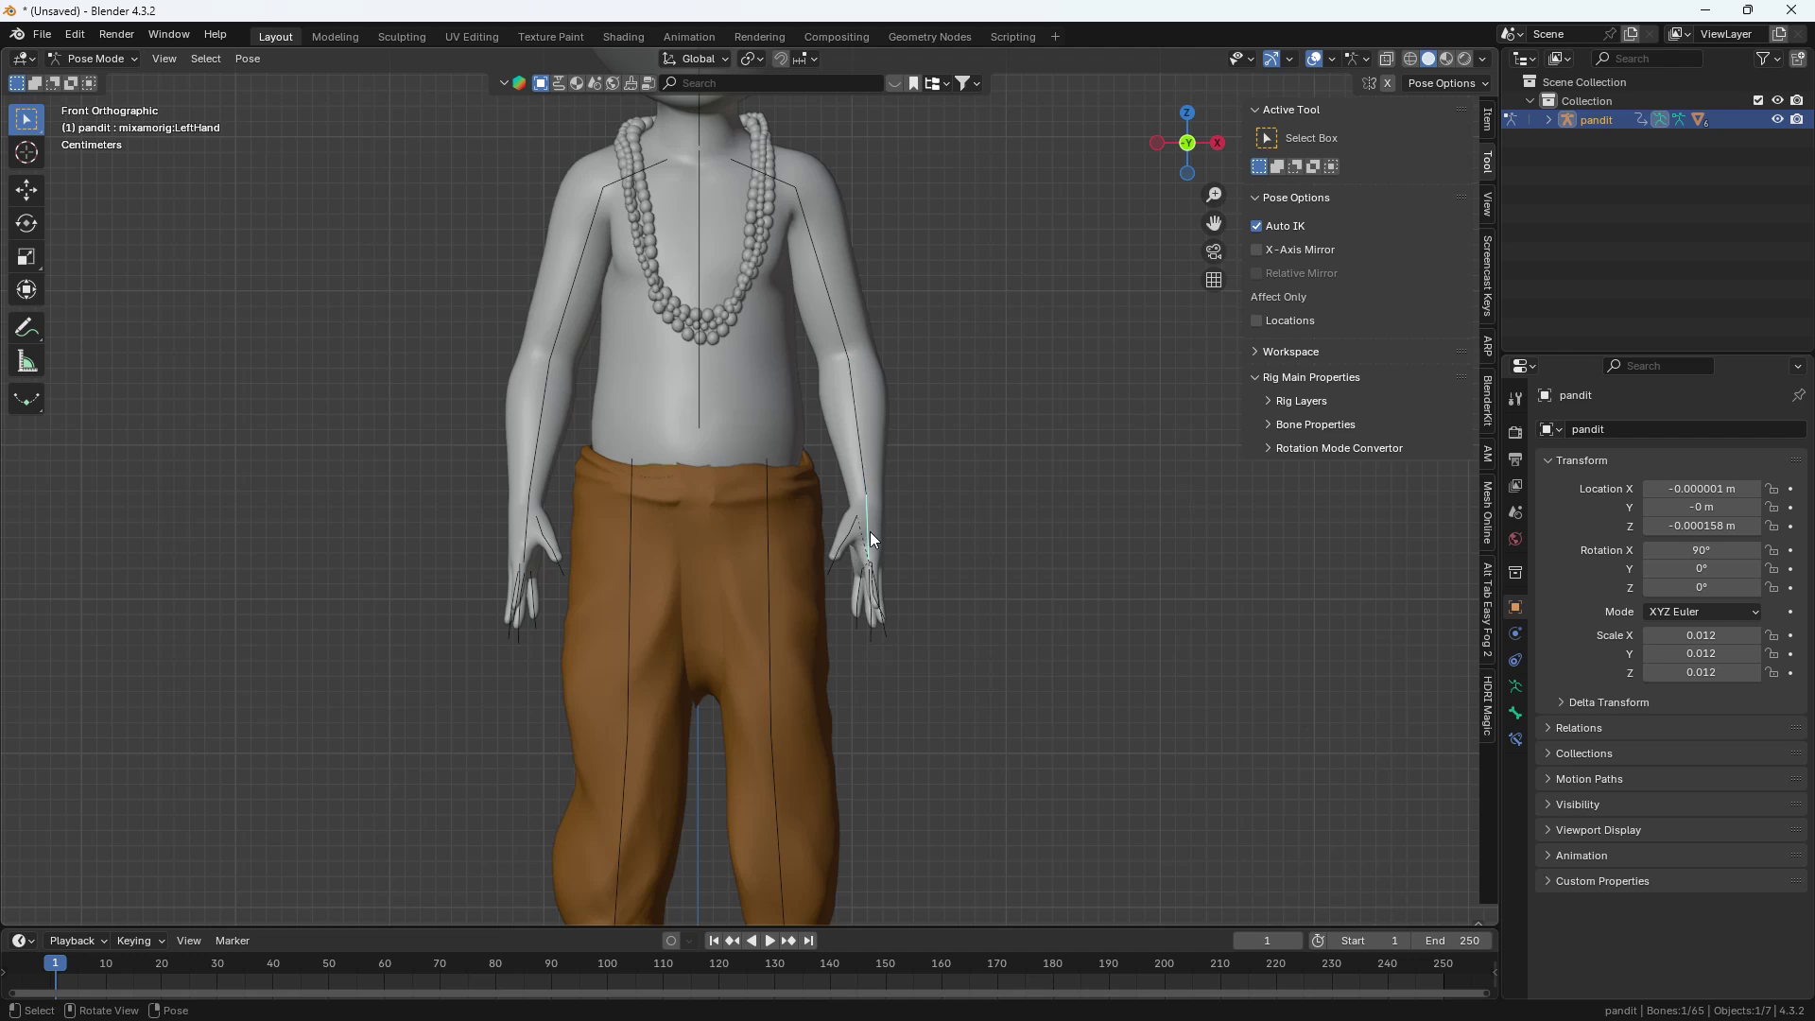
pyautogui.press('g')
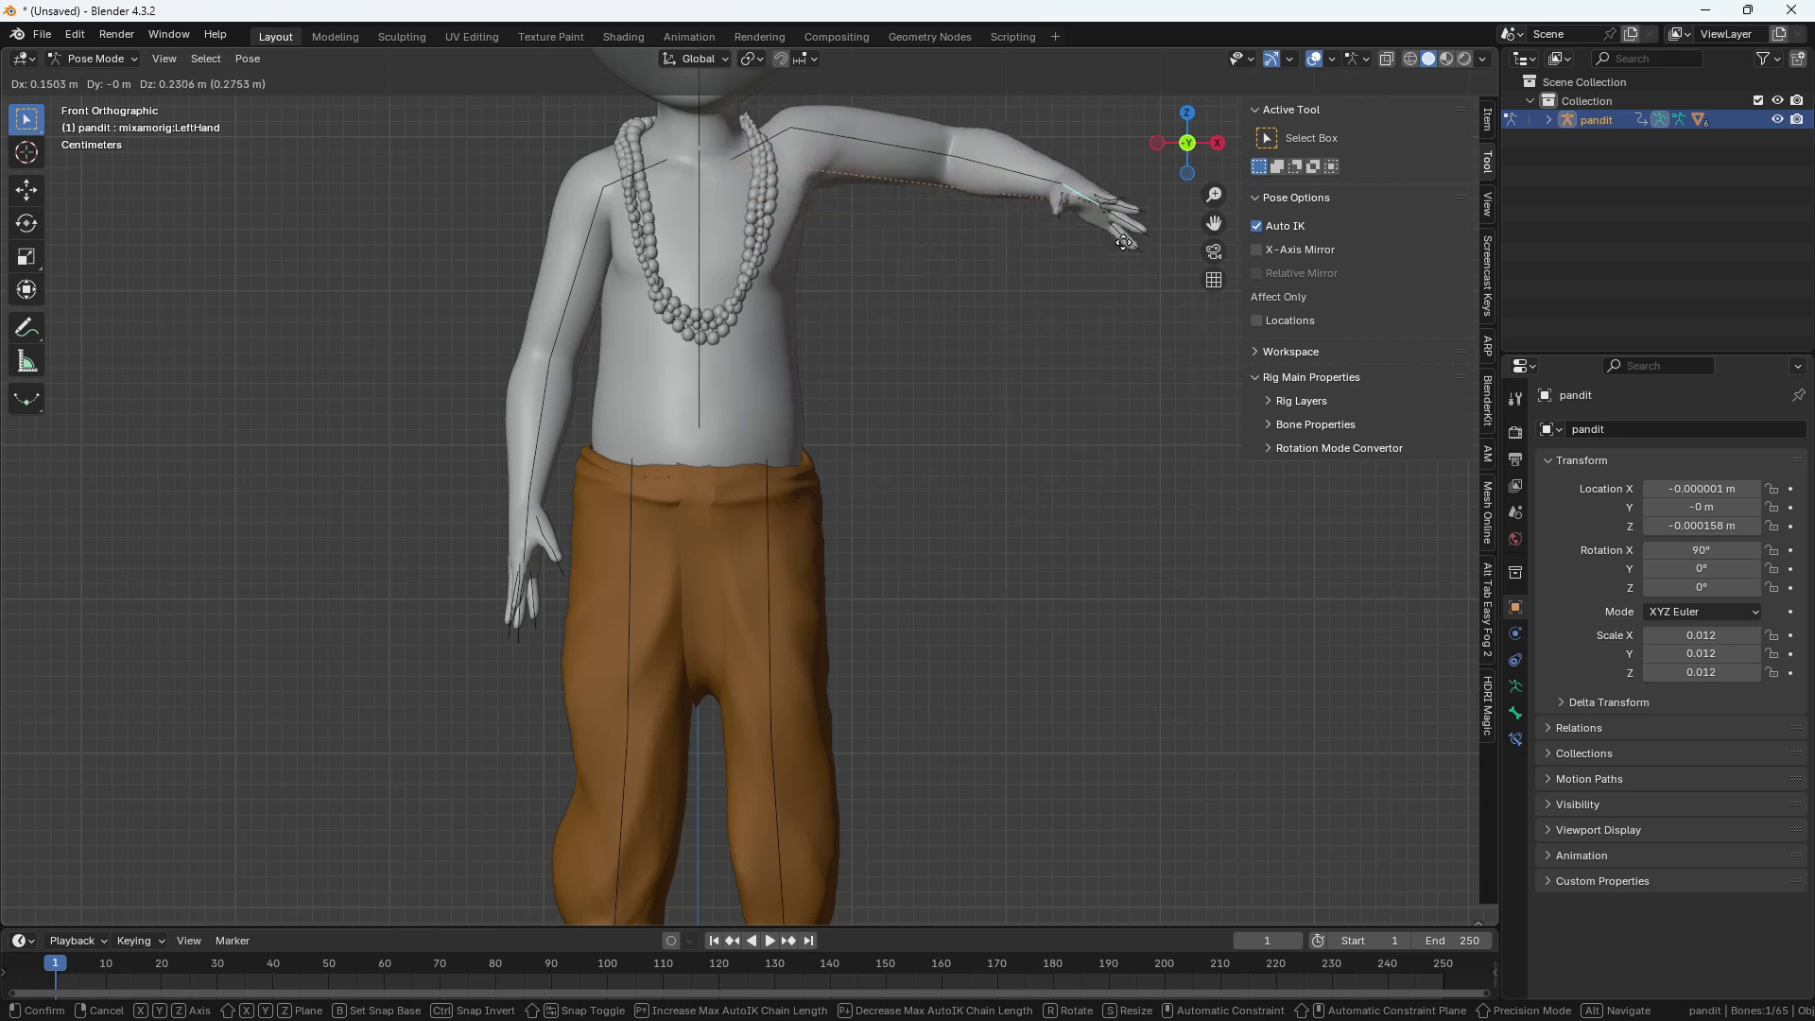
pyautogui.rightClick(1094, 498)
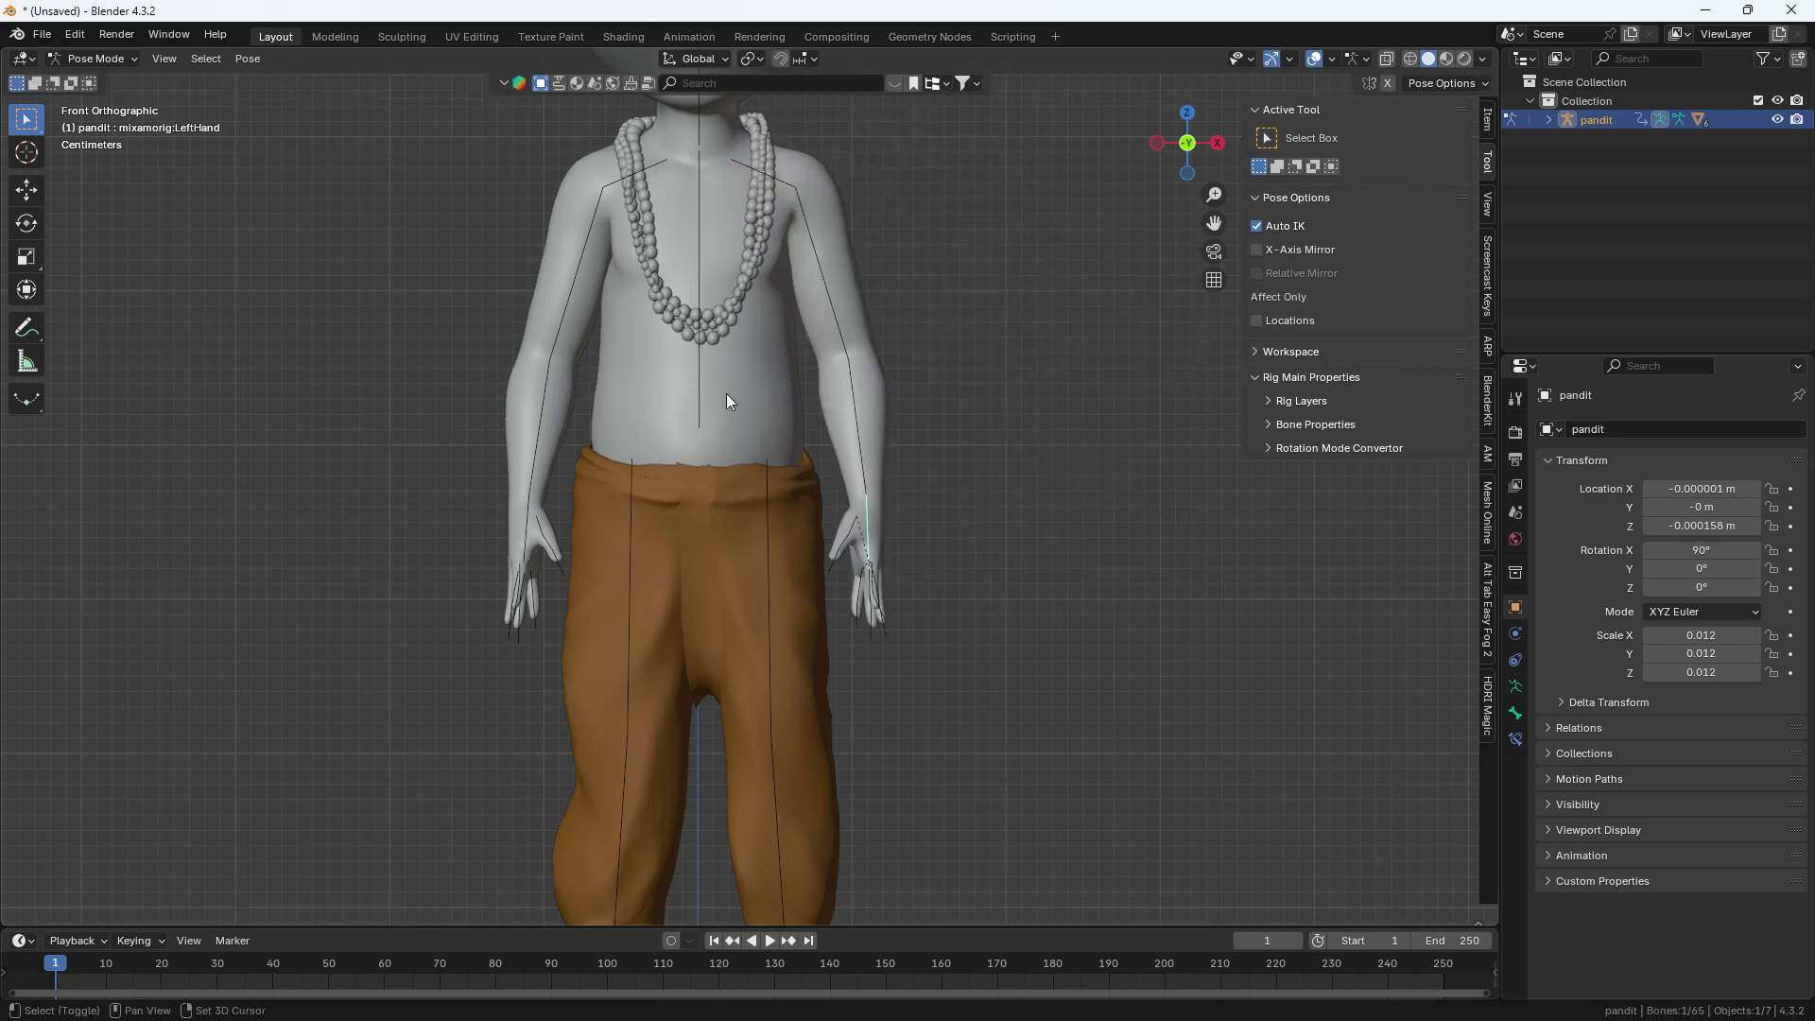
pyautogui.keyDown('shift'); pyautogui.moveTo(727, 357); pyautogui.dragTo(800, 564, button='middle'); pyautogui.keyUp('shift')
pyautogui.scroll(1, 869, 567)
pyautogui.press('g')
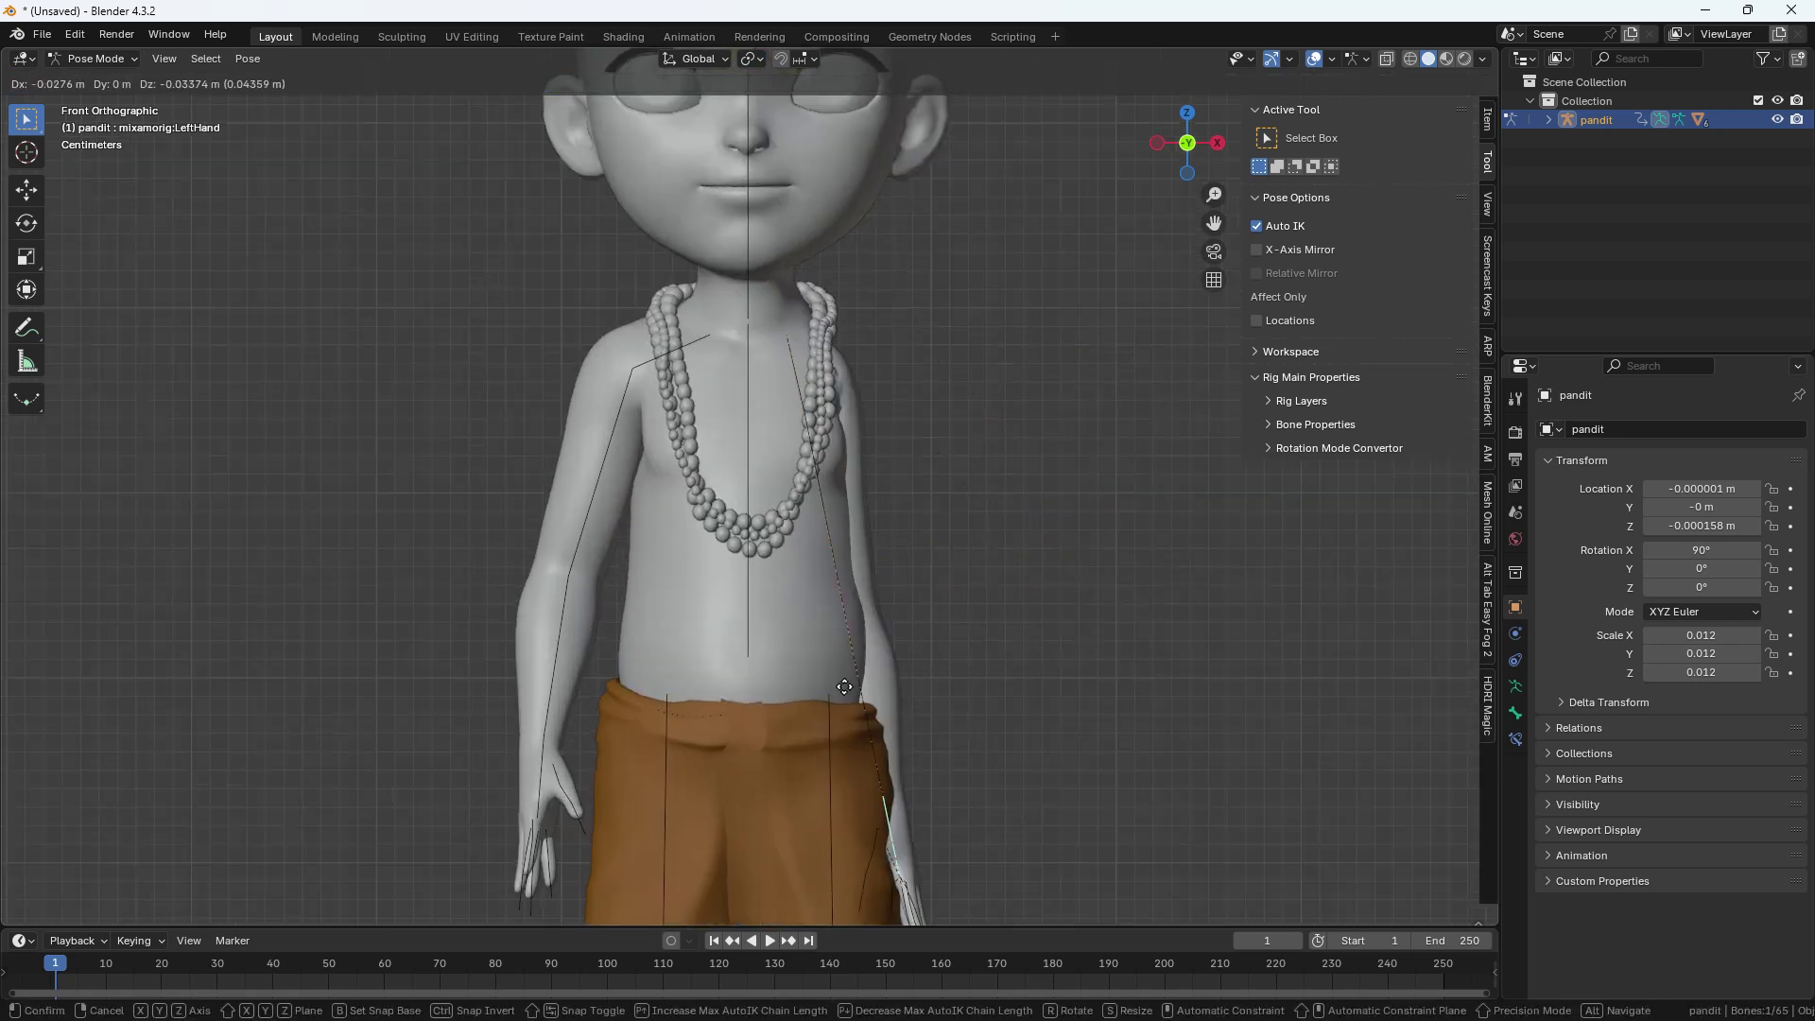
pyautogui.rightClick(853, 196)
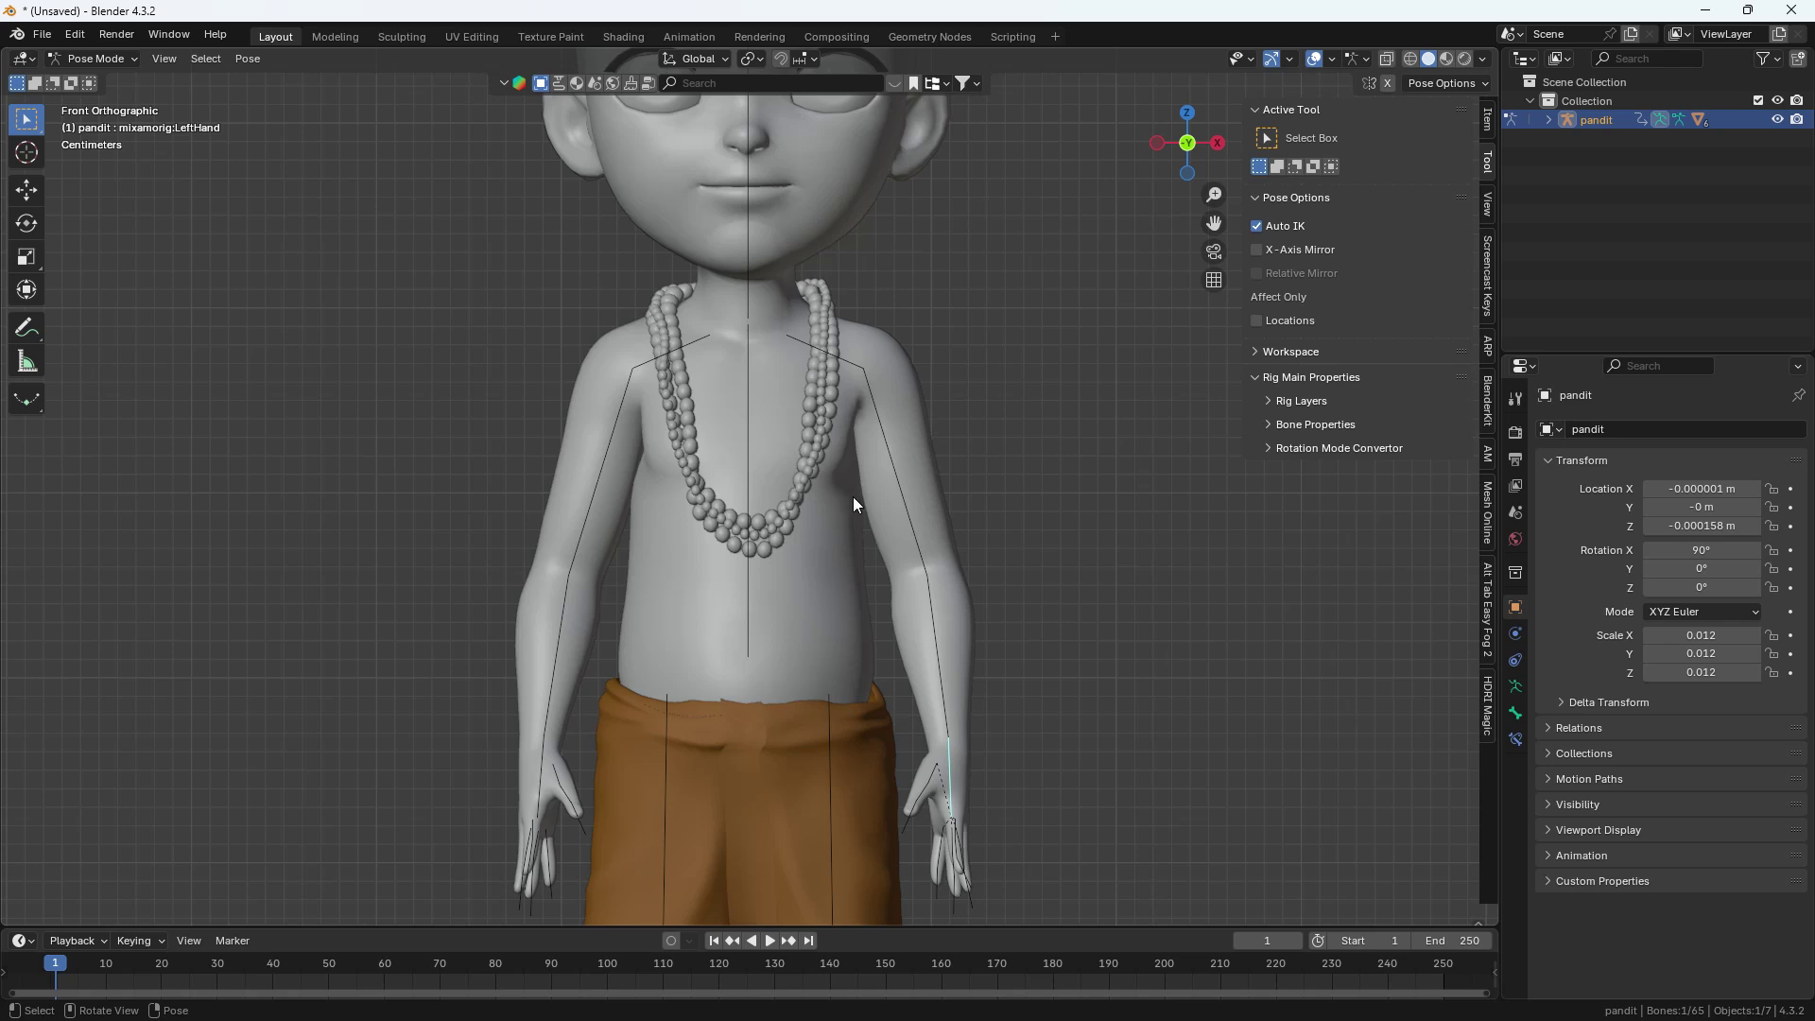
# Return to Object Mode, select the whole character with its armature, and clear the parenting with Clear and Keep Transformation.
pyautogui.scroll(-2, 857, 495)
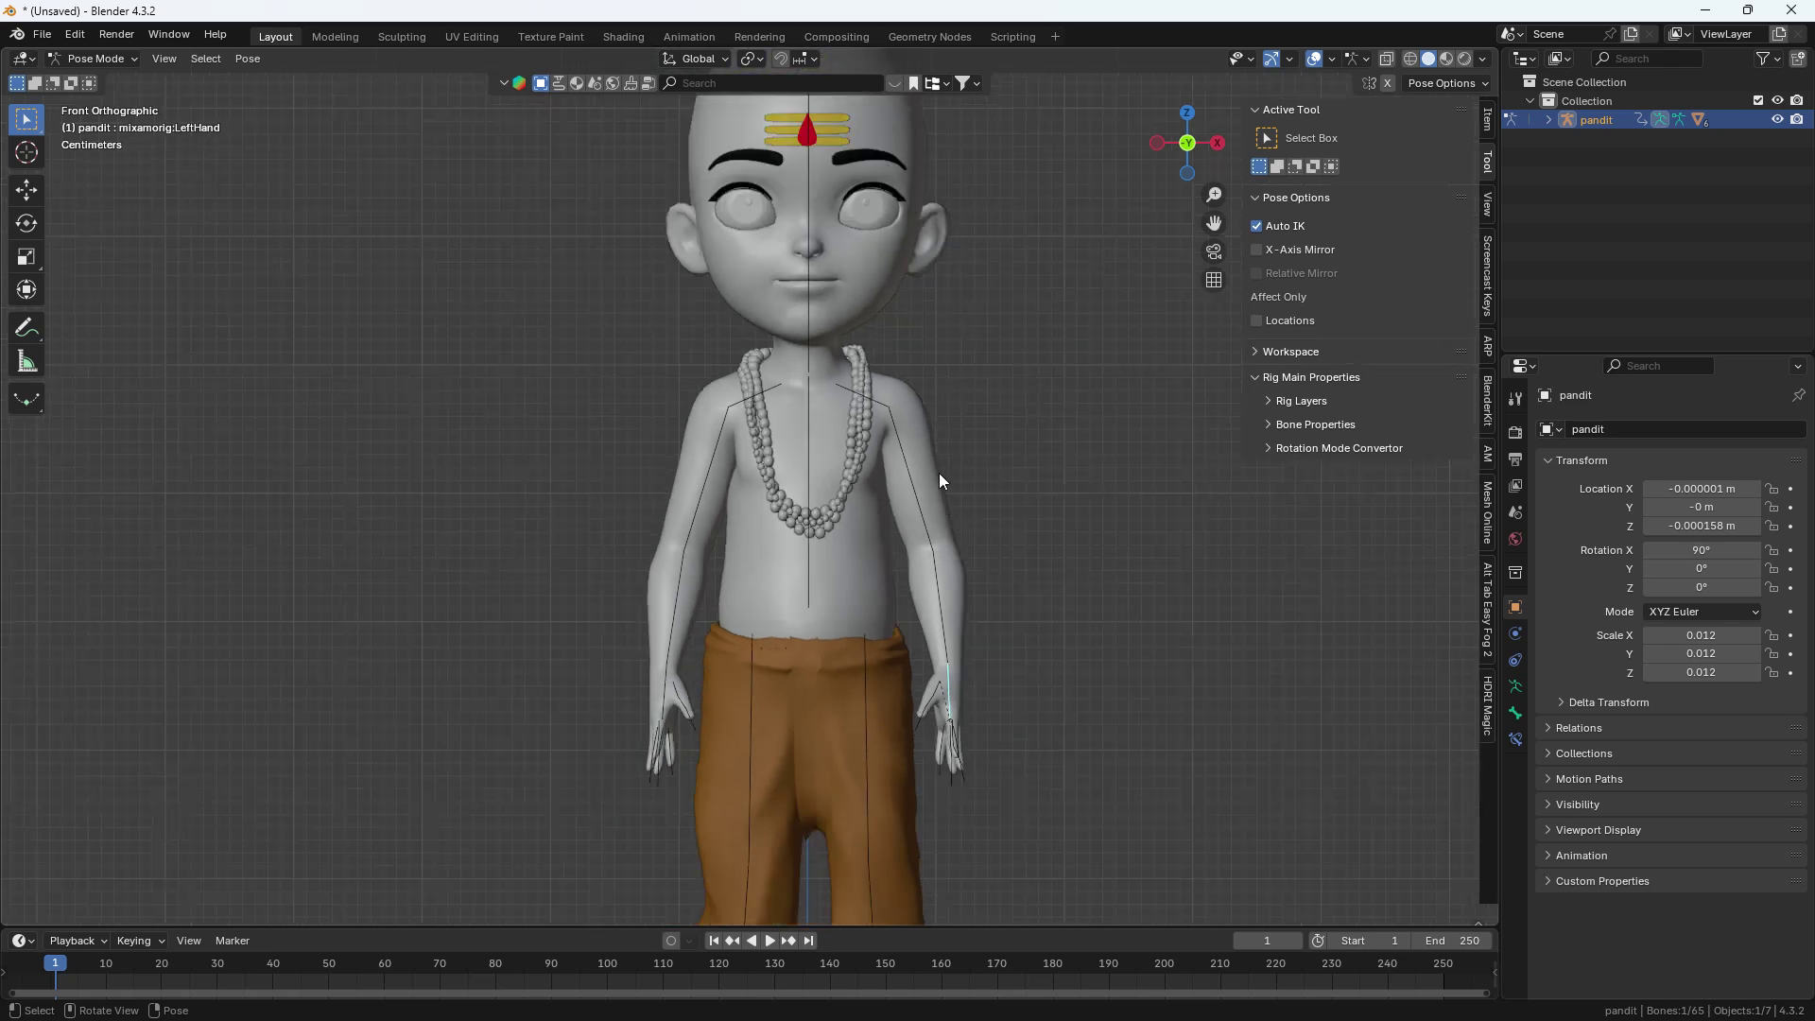
pyautogui.hotkey('ctrl', 'Tab')
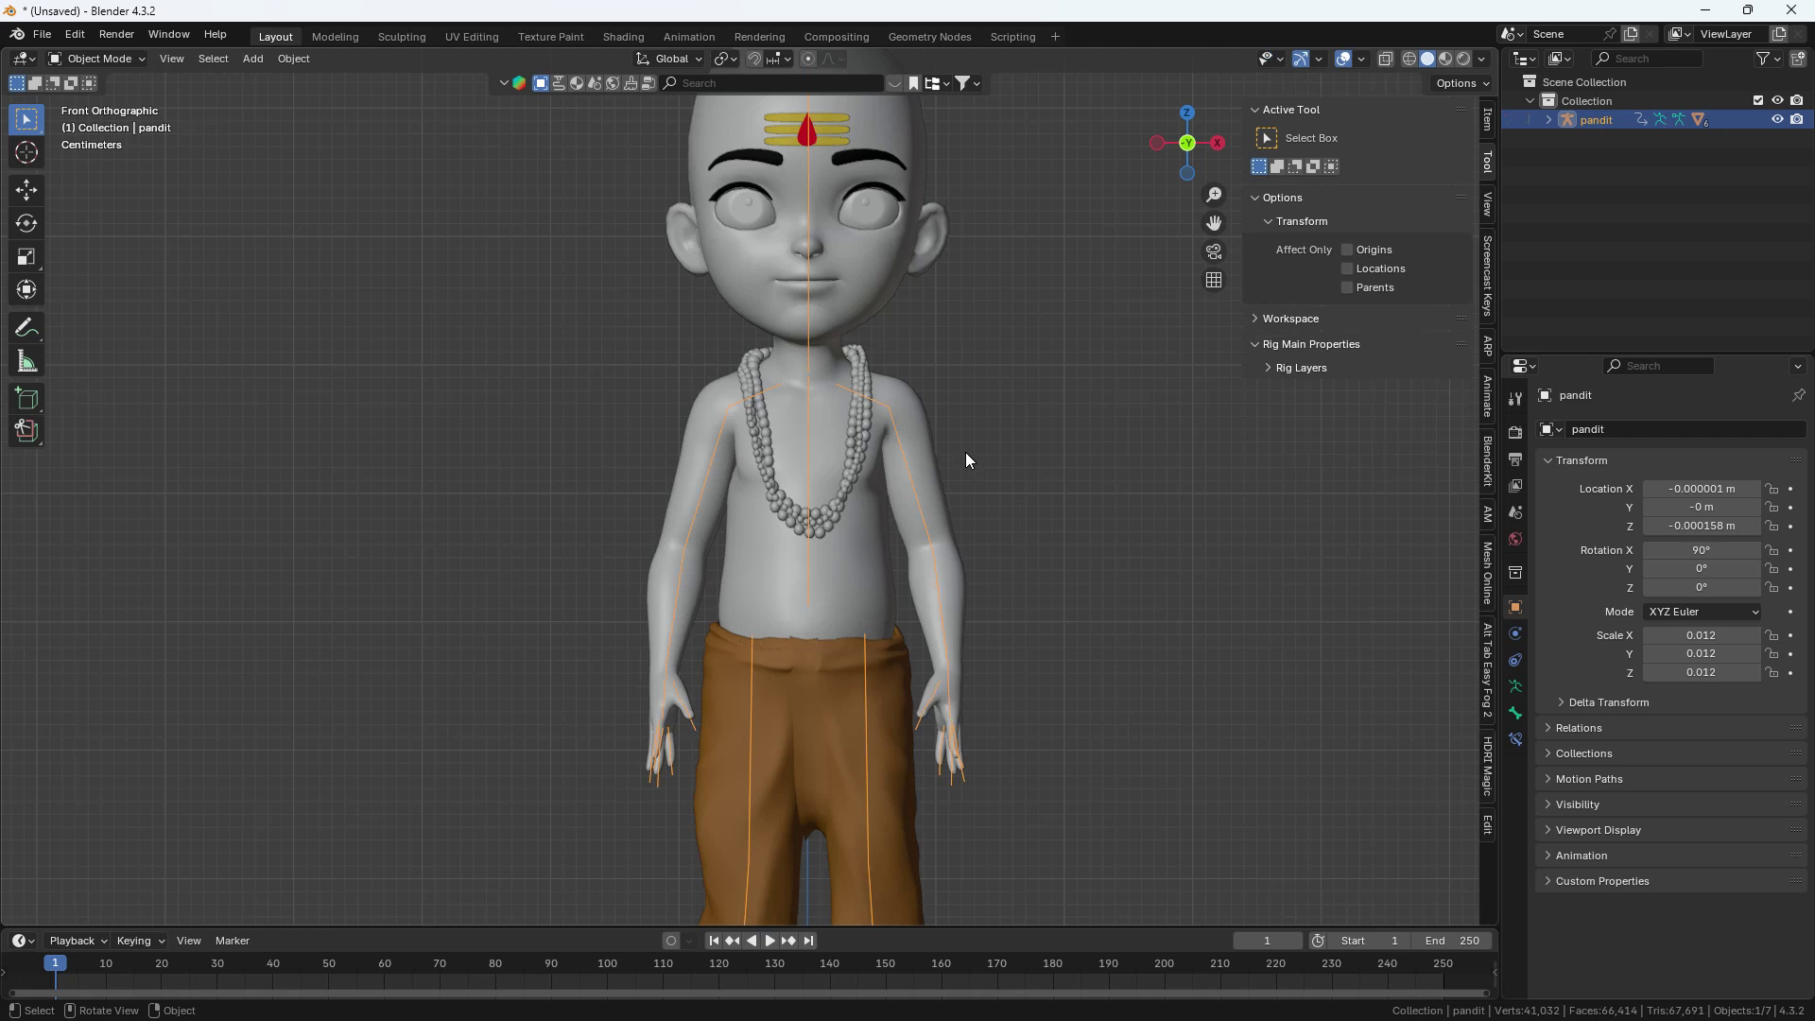
pyautogui.press('n')
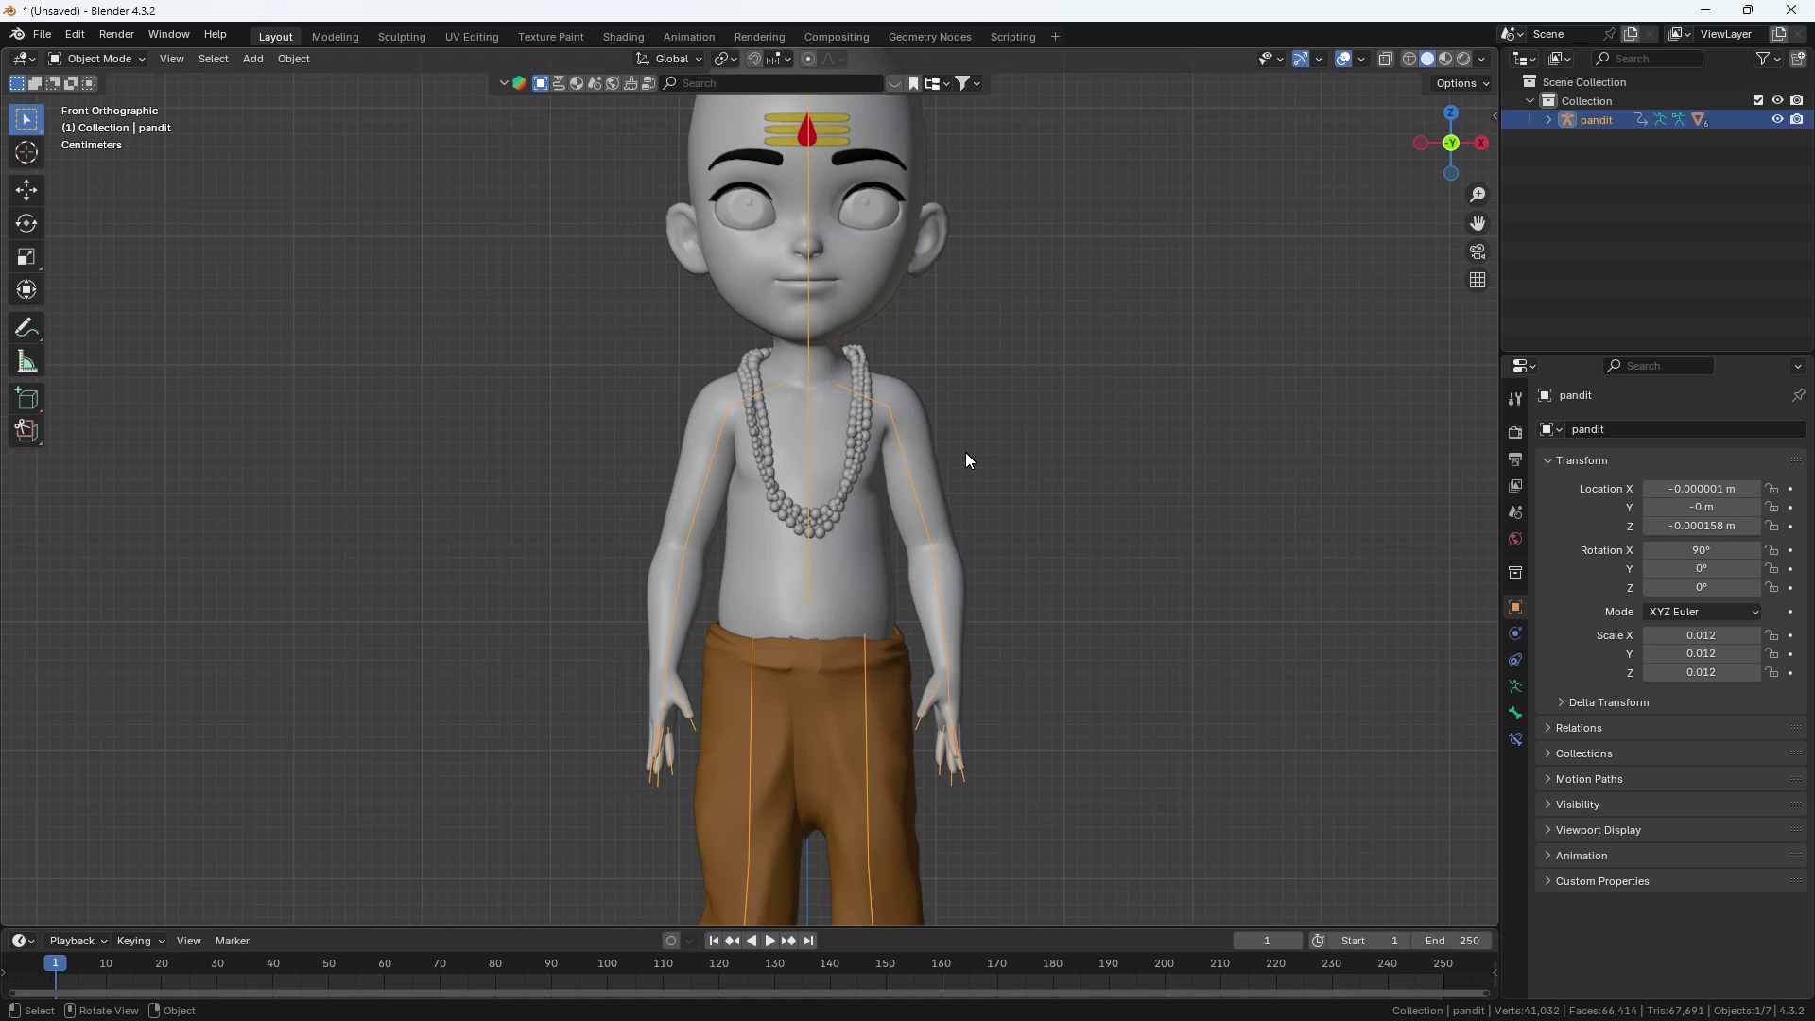
pyautogui.scroll(-5, 948, 388)
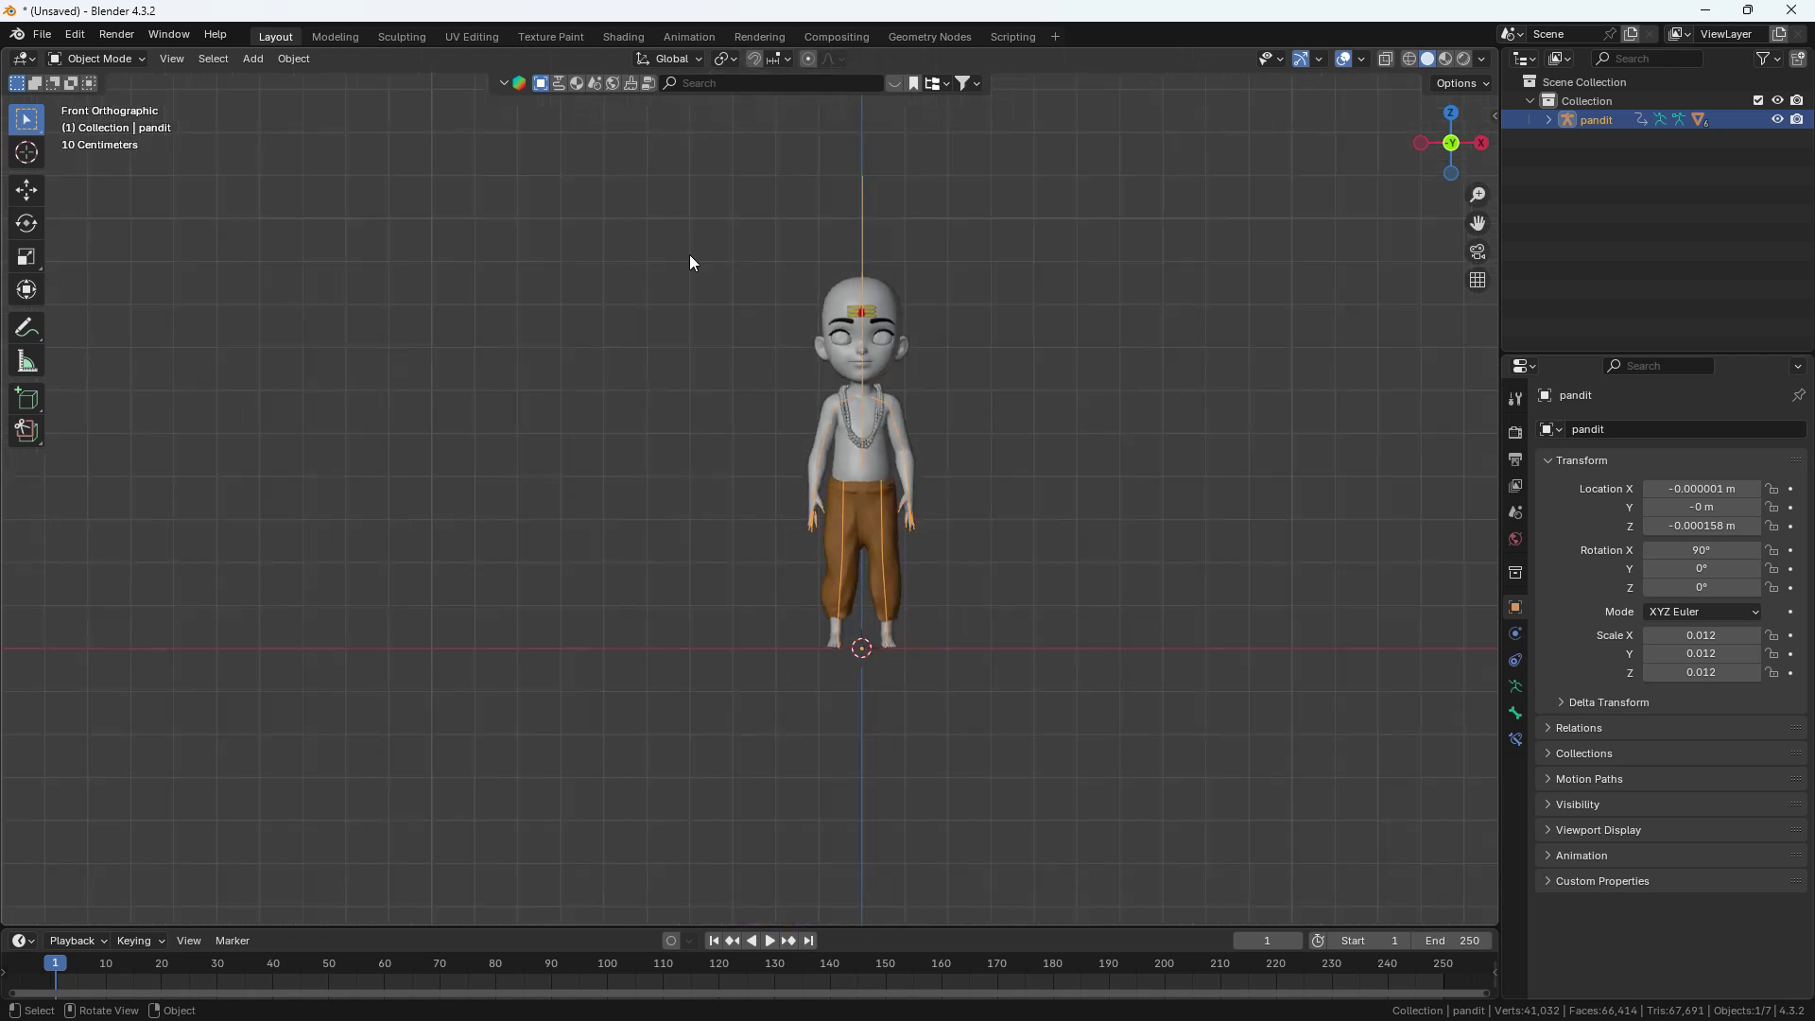
pyautogui.moveTo(501, 156); pyautogui.dragTo(1339, 991)
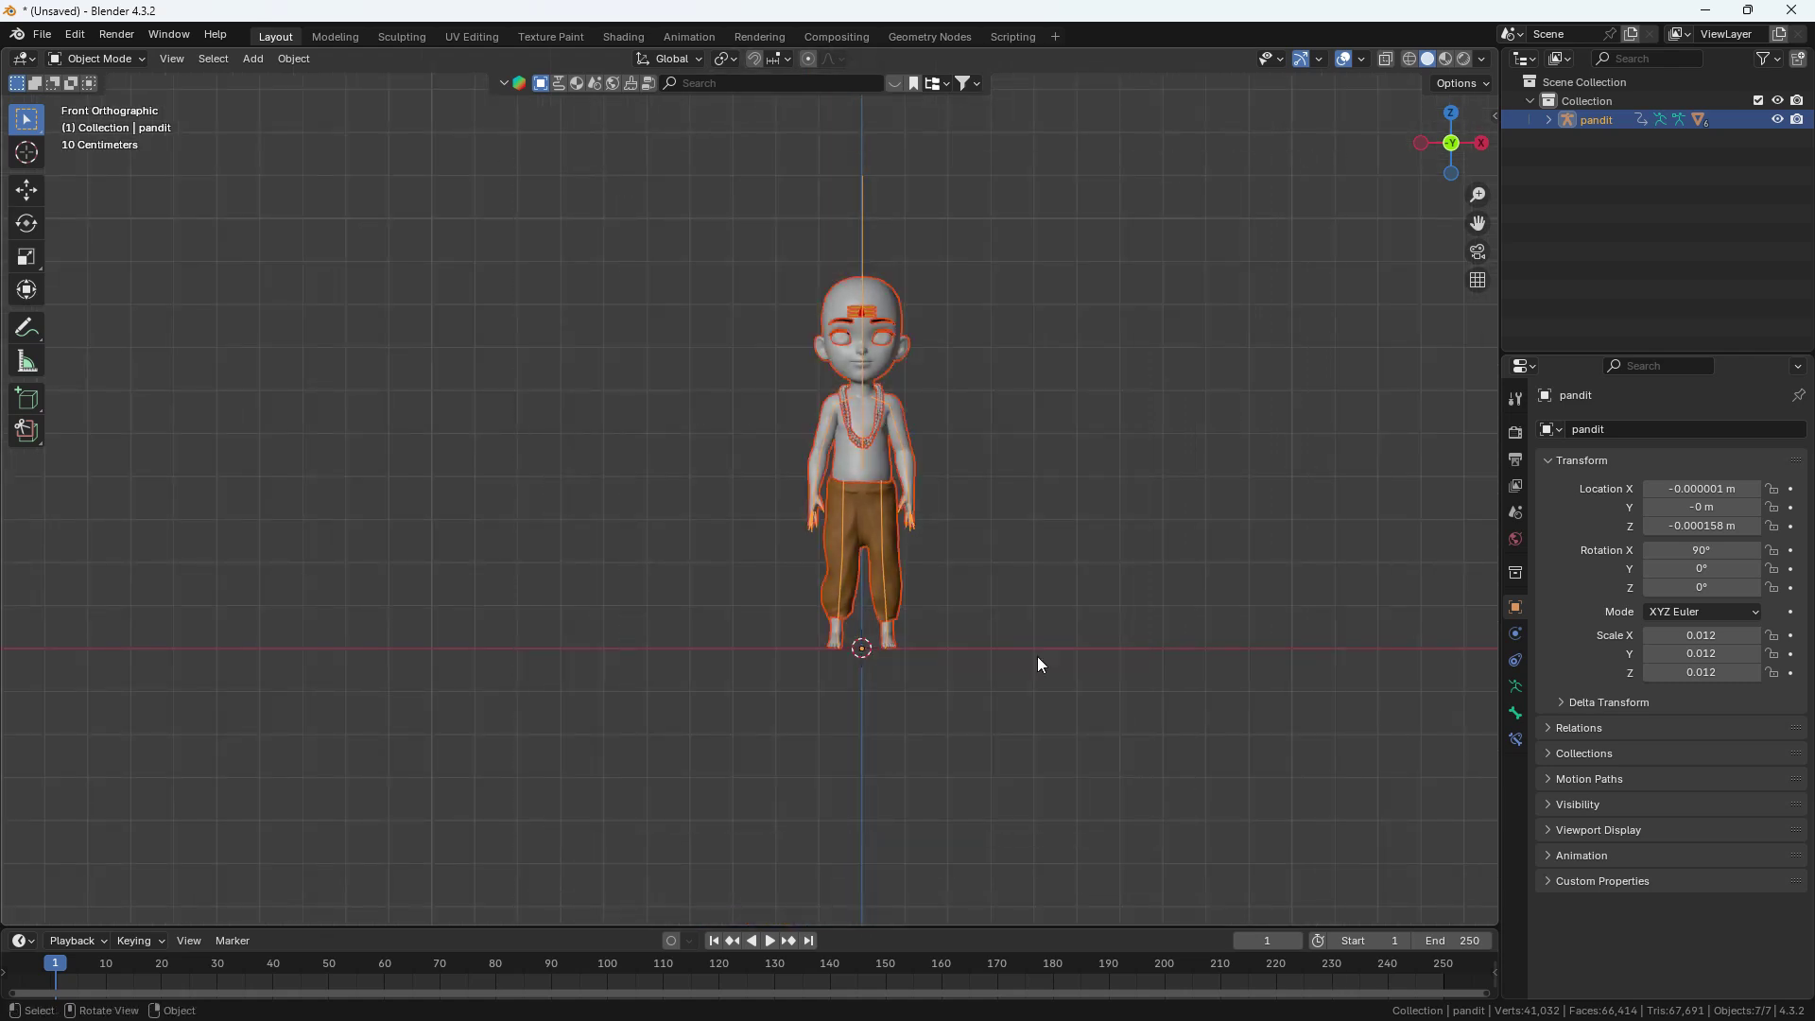
pyautogui.hotkey('alt', 'p')
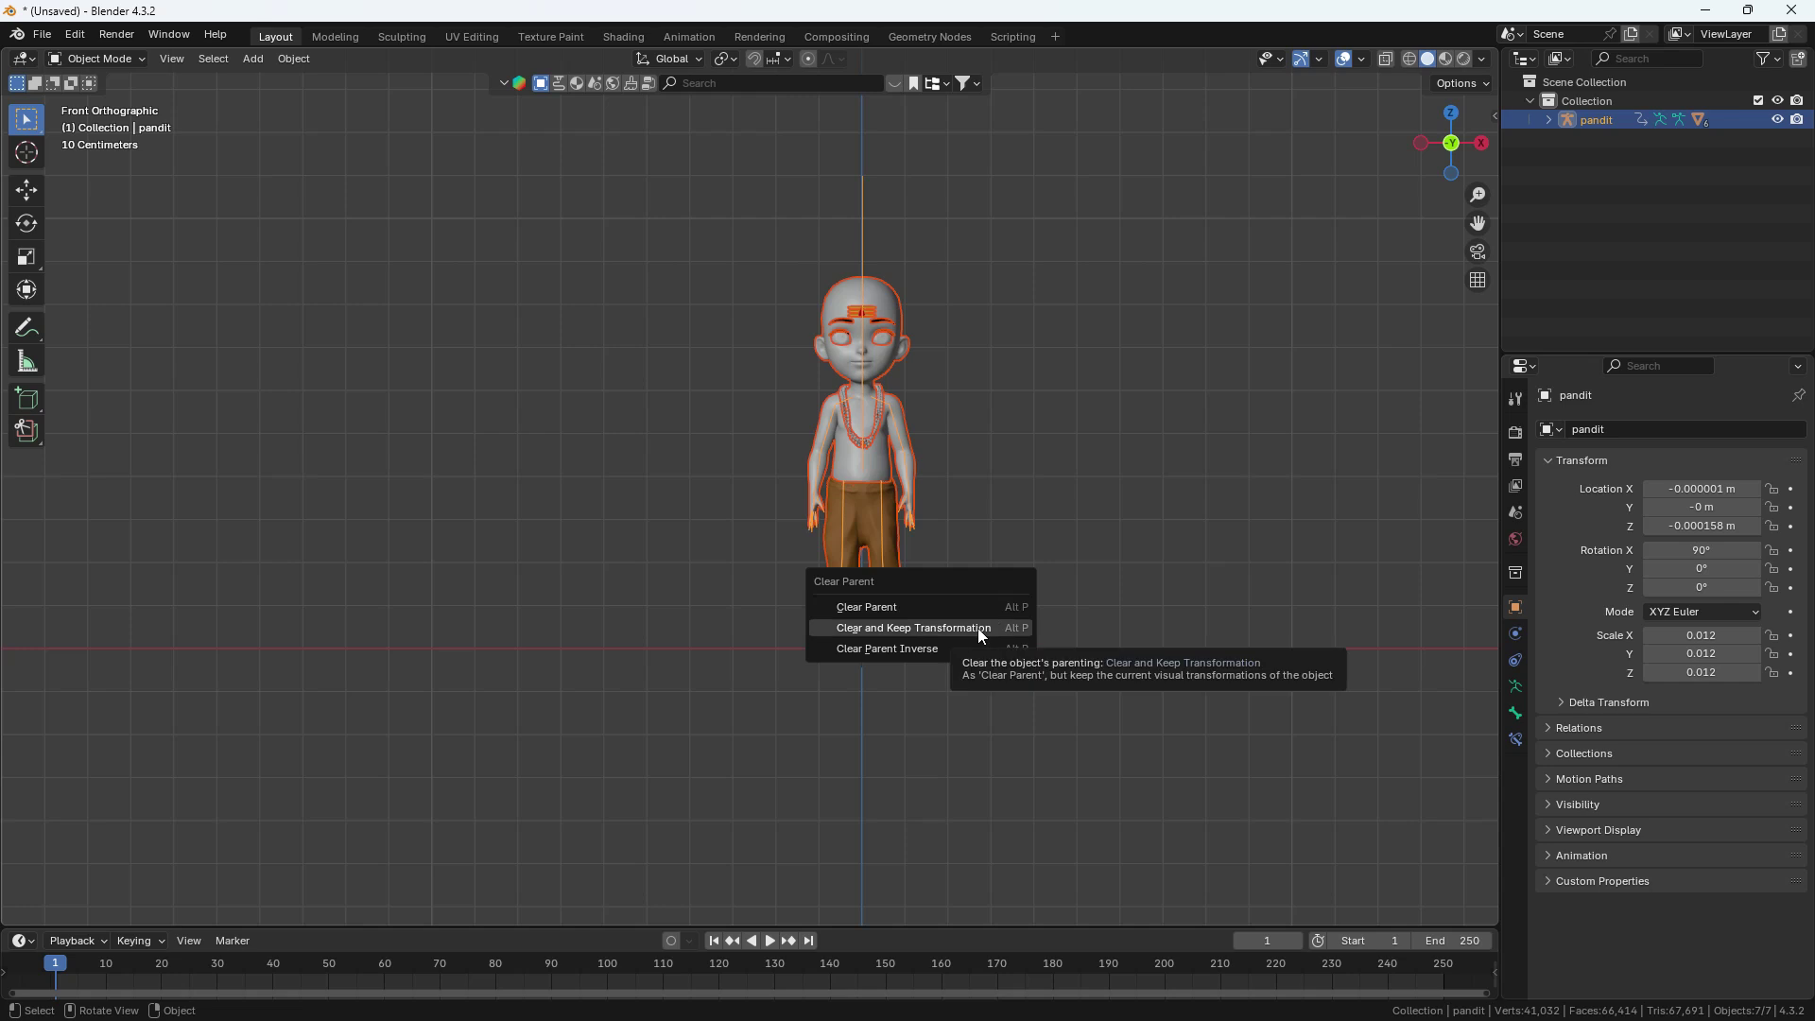
pyautogui.click(978, 627)
# Select only the pandit armature and delete it, leaving the character meshes in place.
pyautogui.scroll(5, 932, 410)
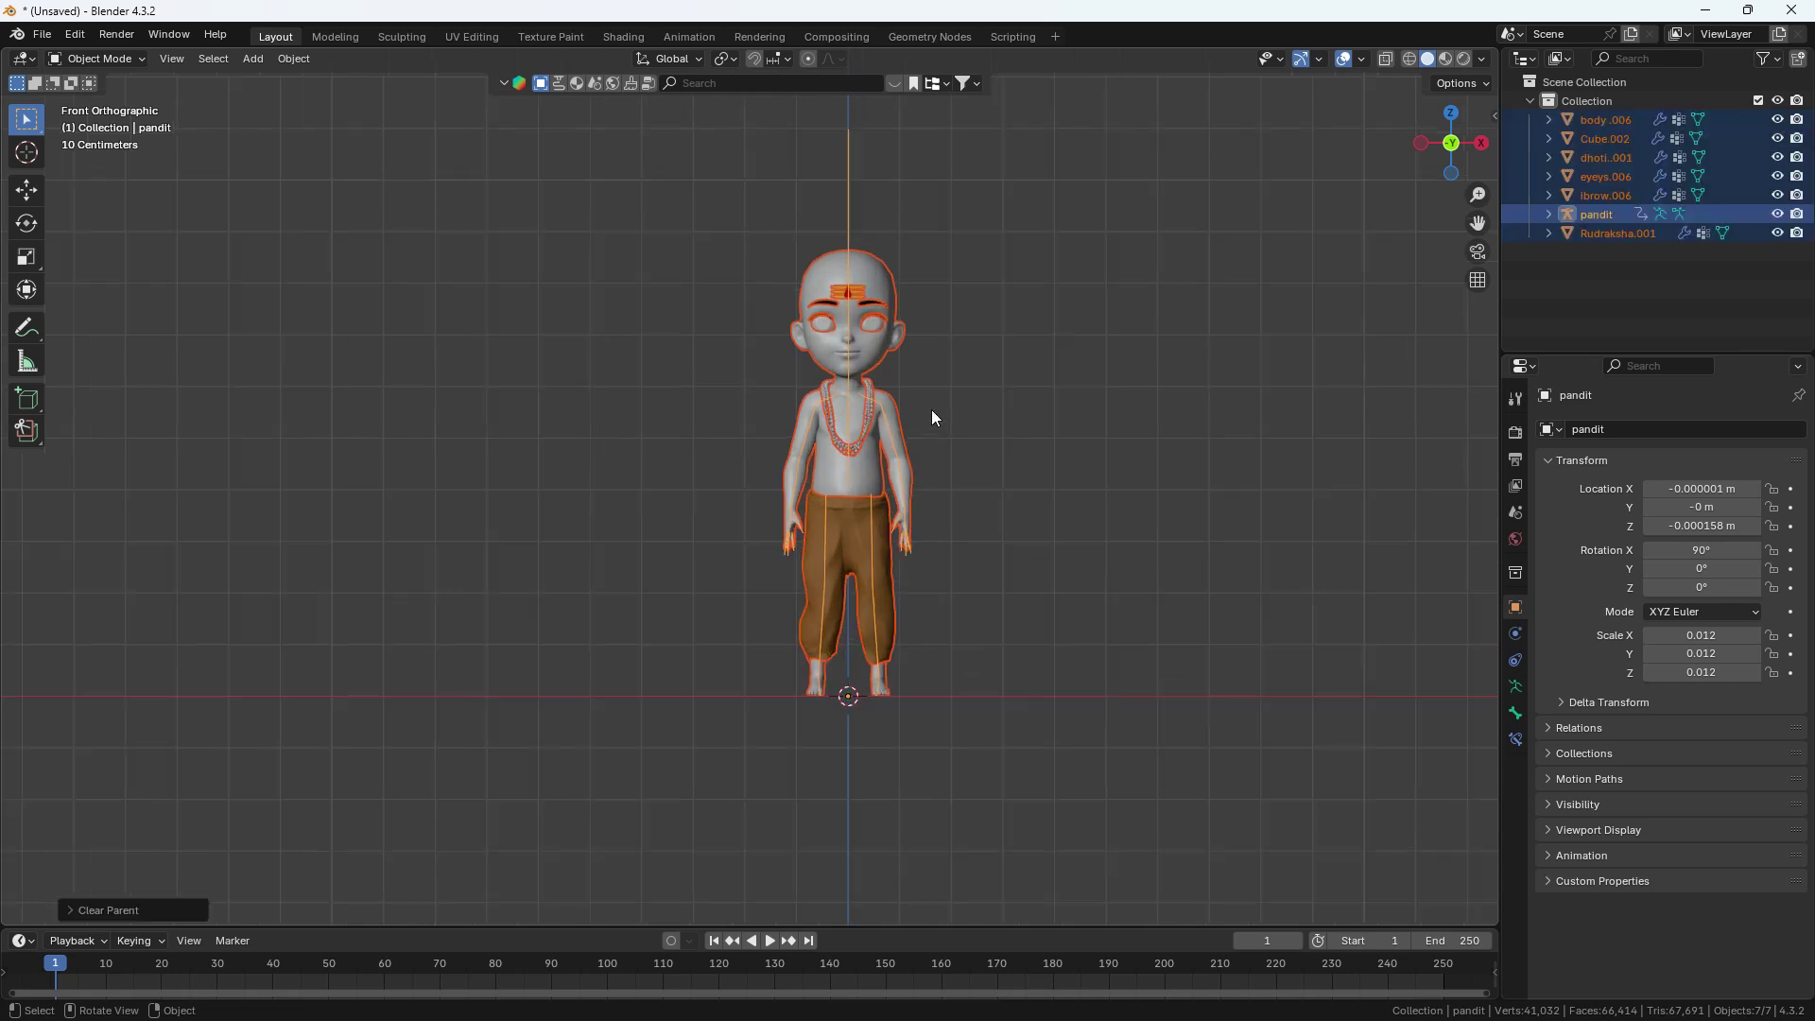
pyautogui.click(1036, 346)
pyautogui.click(882, 377)
pyautogui.click(877, 384)
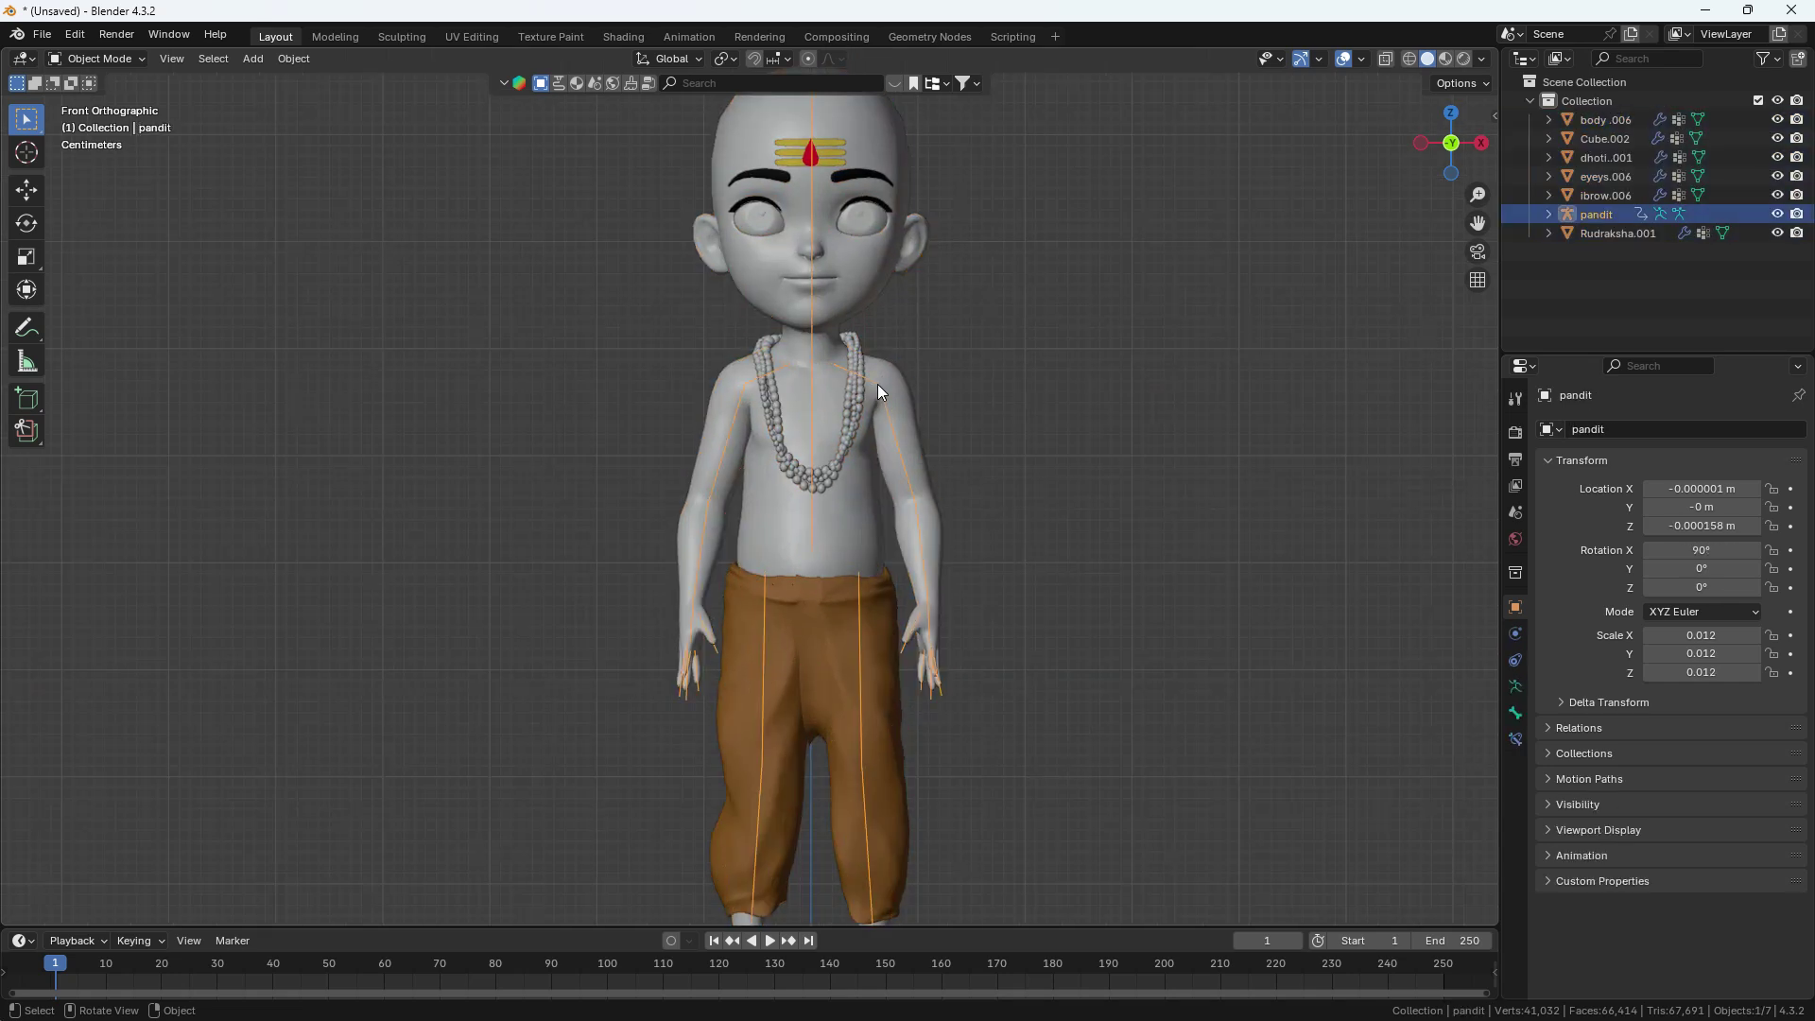
pyautogui.press('Delete')
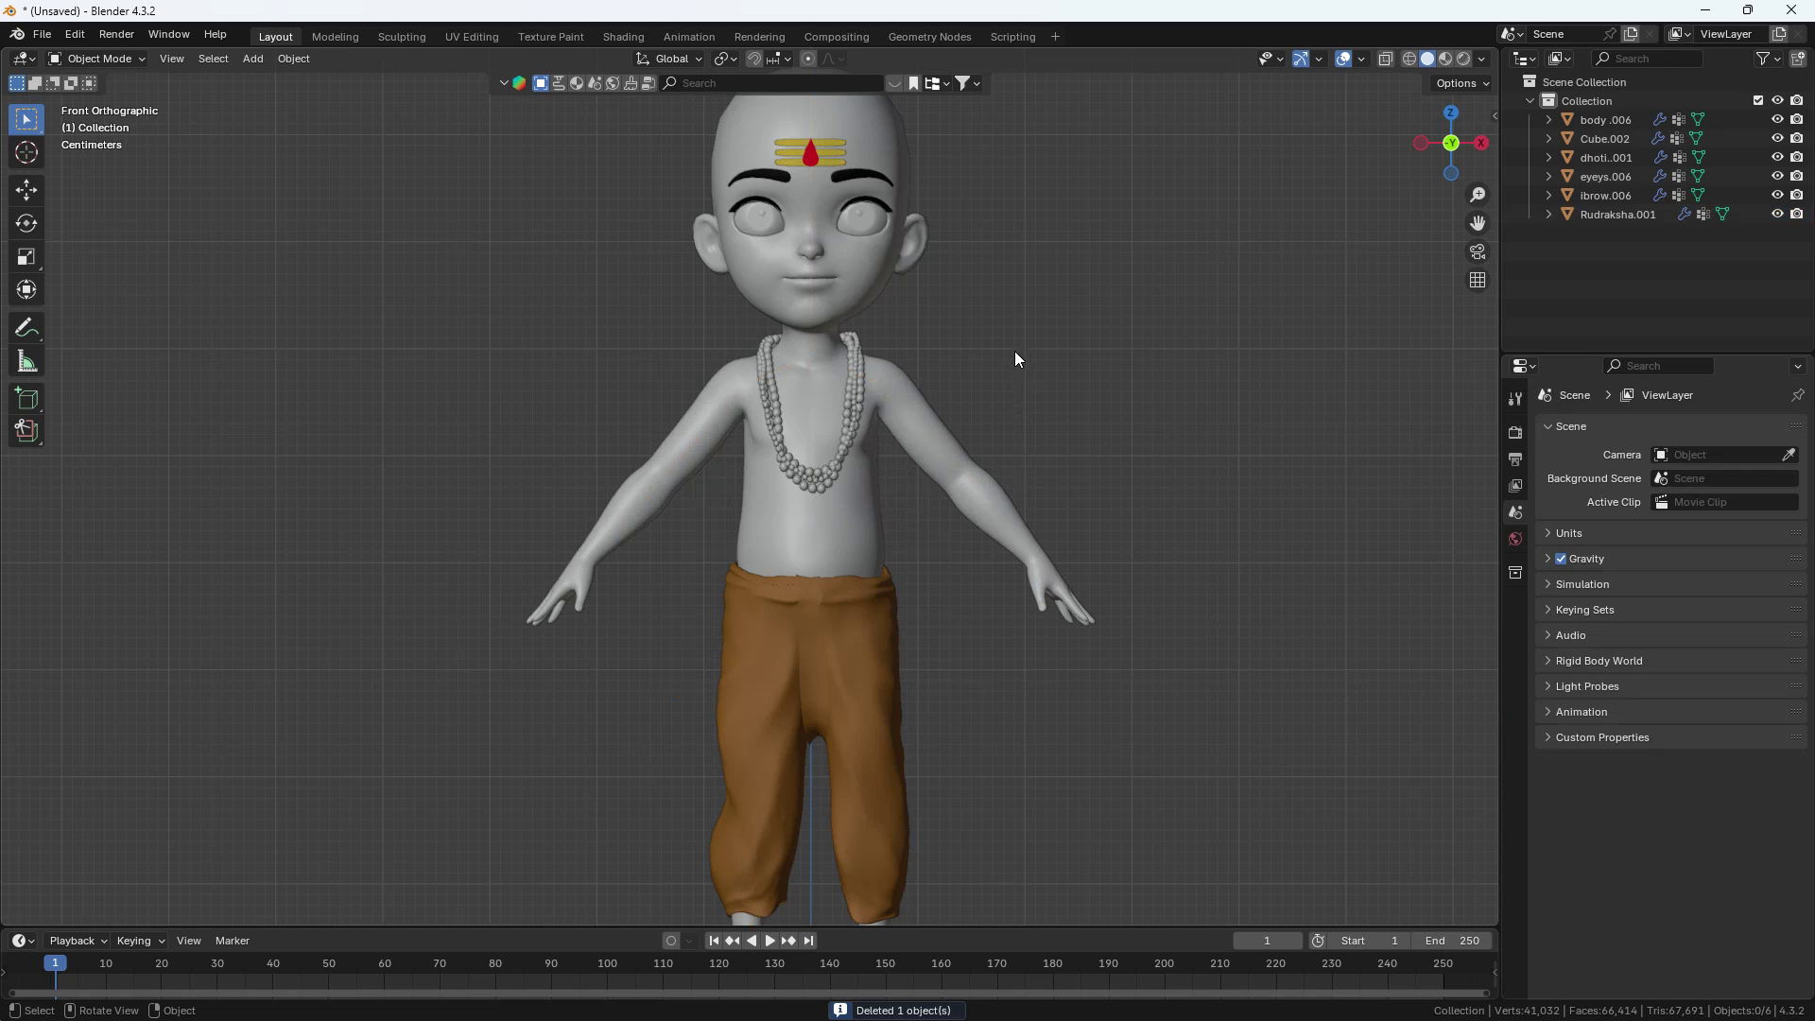
# Select the character's body mesh and turn on the Screencast Keys display, leaving the sidebar hidden.
pyautogui.scroll(-1, 1014, 350)
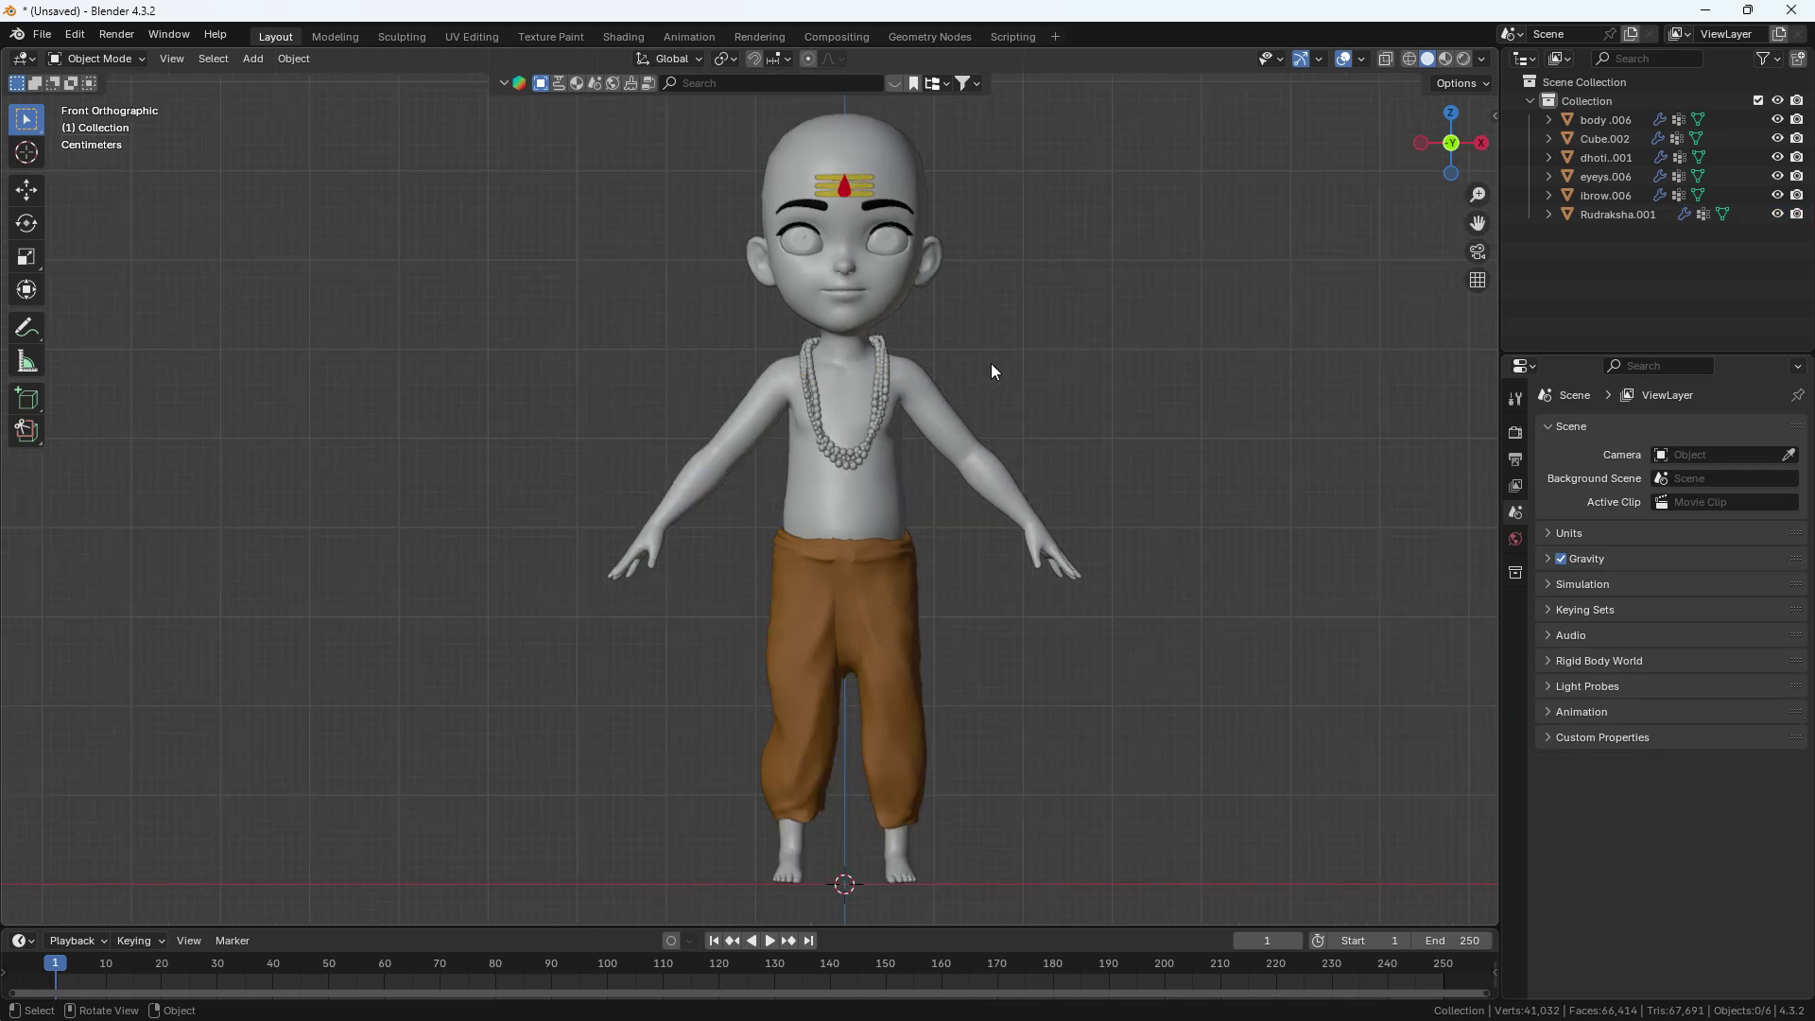
pyautogui.scroll(3, 756, 218)
pyautogui.scroll(-4, 760, 220)
pyautogui.keyDown('shift'); pyautogui.moveTo(943, 264); pyautogui.dragTo(896, 359, button='middle'); pyautogui.keyUp('shift')
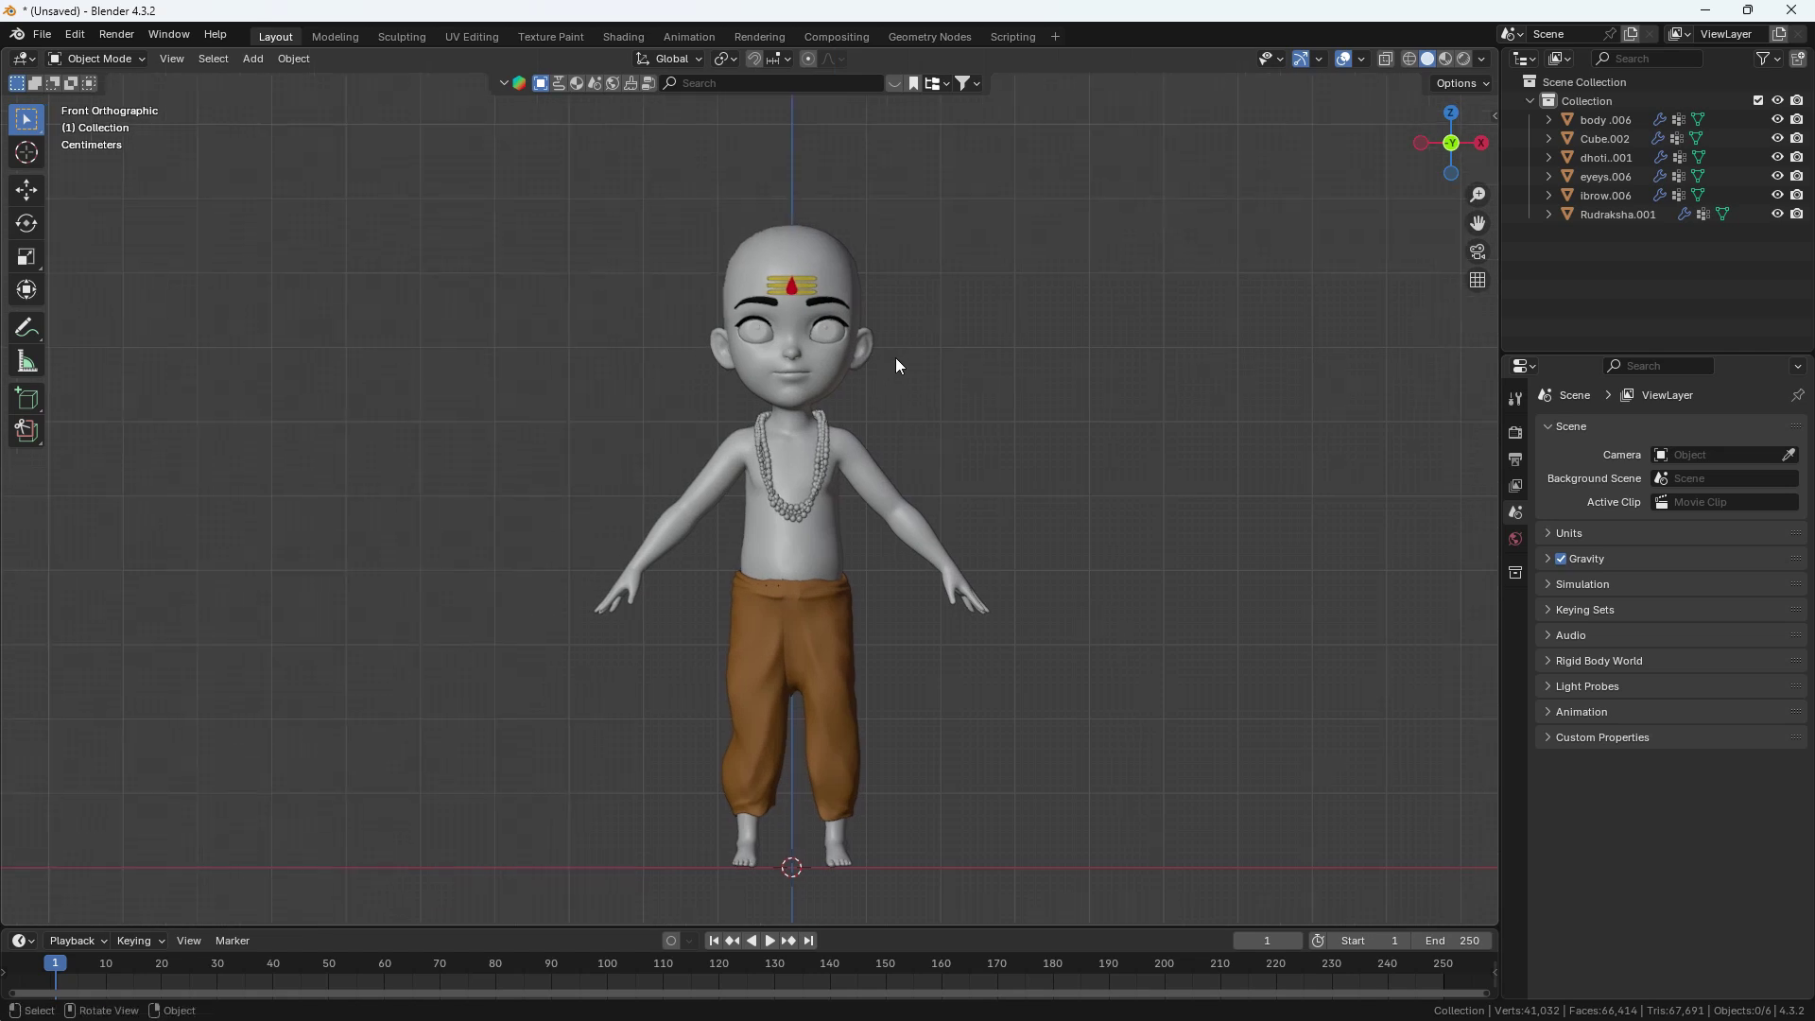
pyautogui.click(764, 519)
pyautogui.scroll(2, 763, 527)
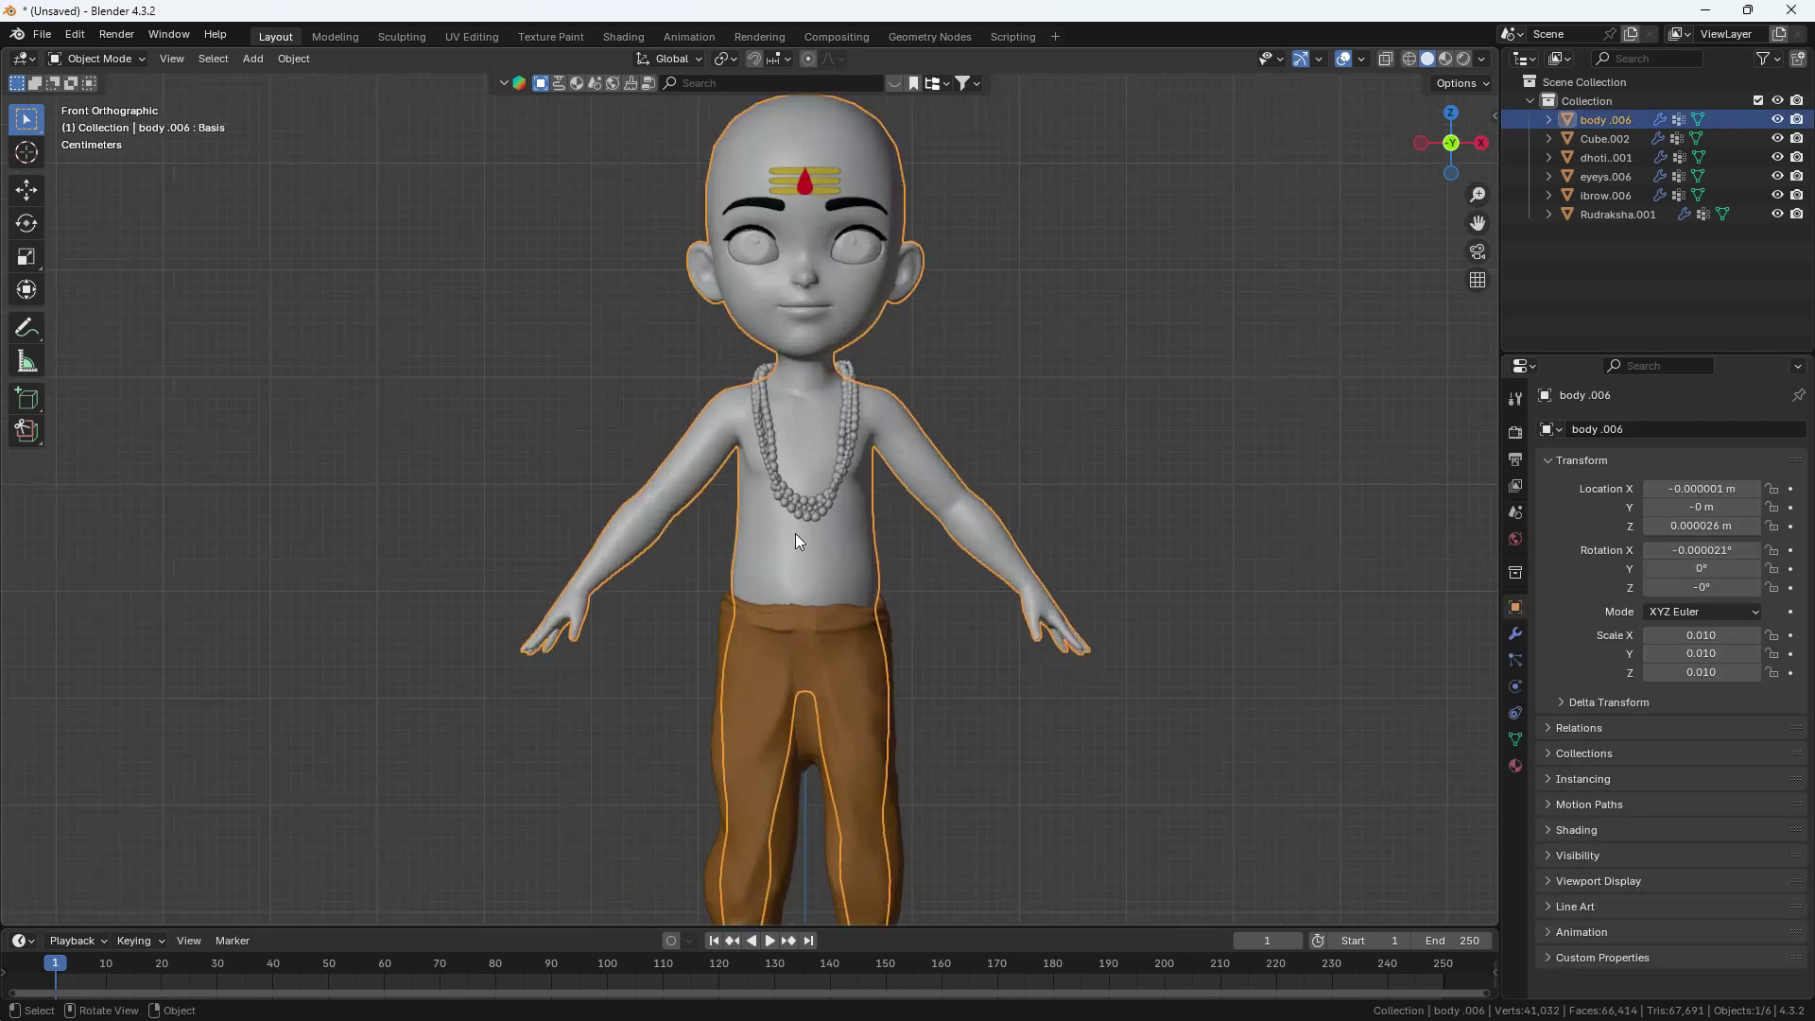
pyautogui.press('n')
pyautogui.click(1487, 275)
pyautogui.click(1271, 109)
pyautogui.press('n')
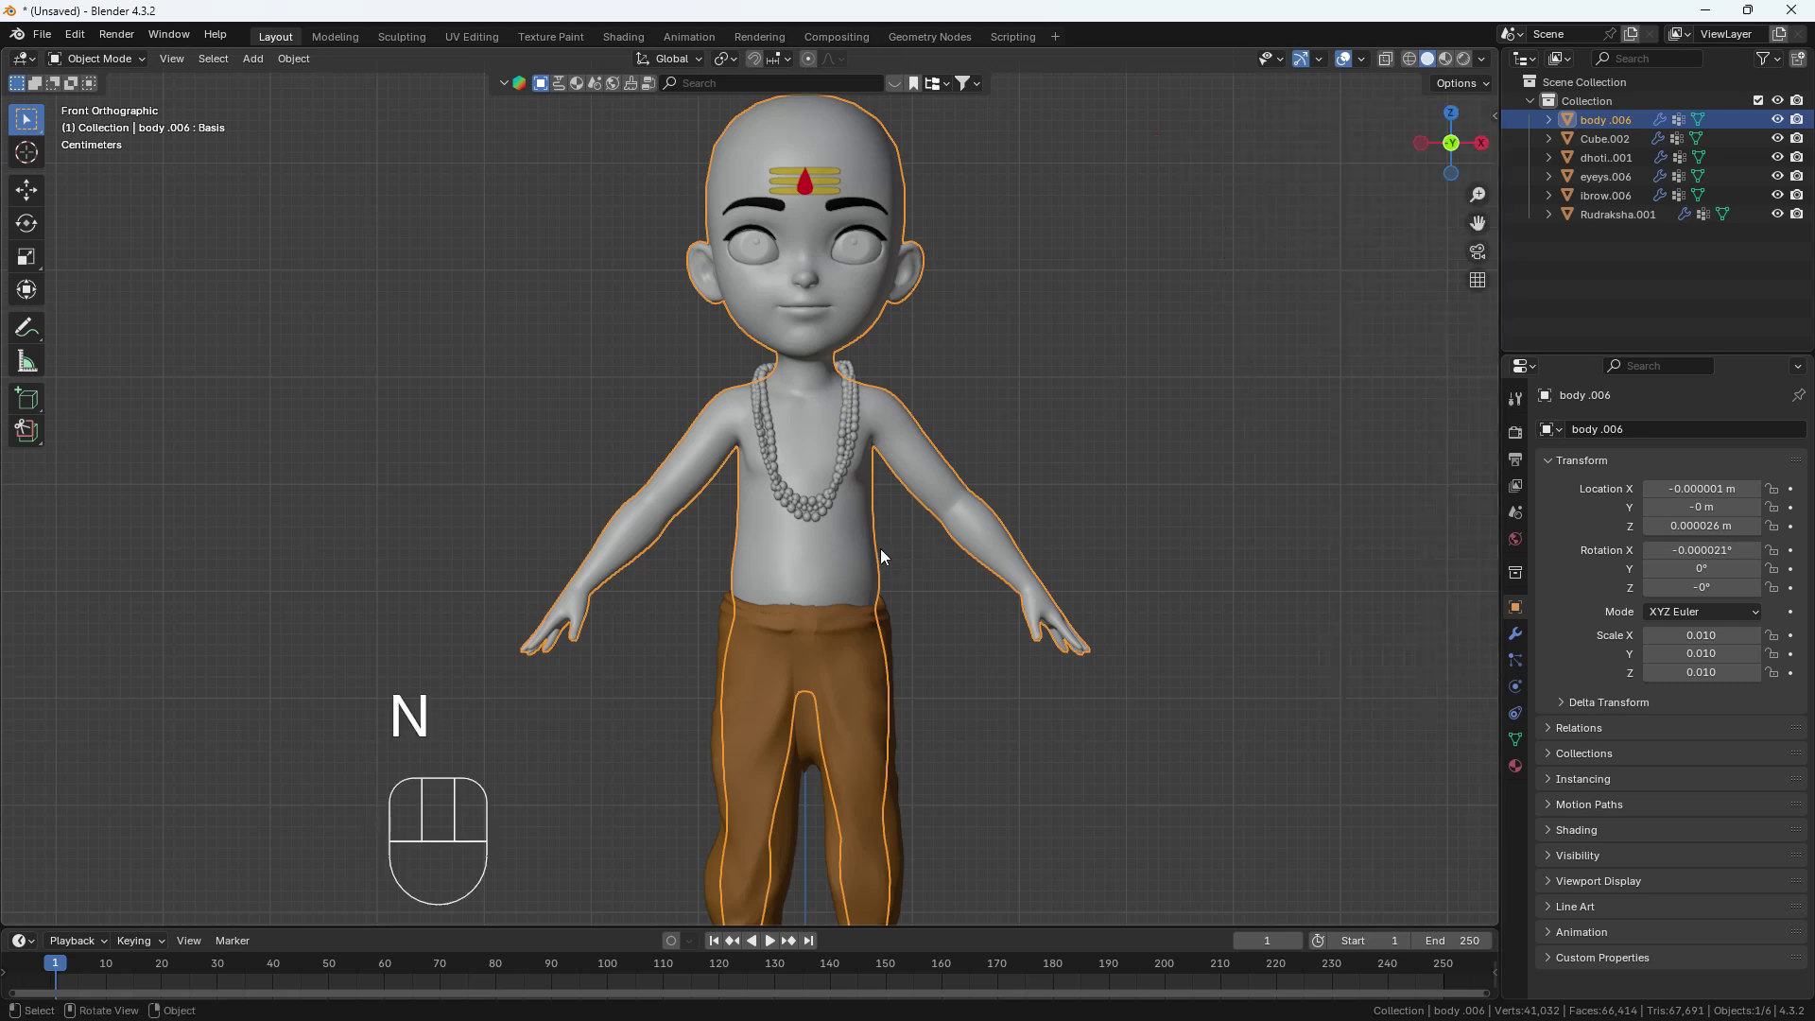
# Examine the body mesh's topology around the torso and arms in Edit Mode, and return to Object Mode.
pyautogui.keyDown('shift'); pyautogui.moveTo(868, 709); pyautogui.dragTo(878, 654, button='middle'); pyautogui.keyUp('shift')
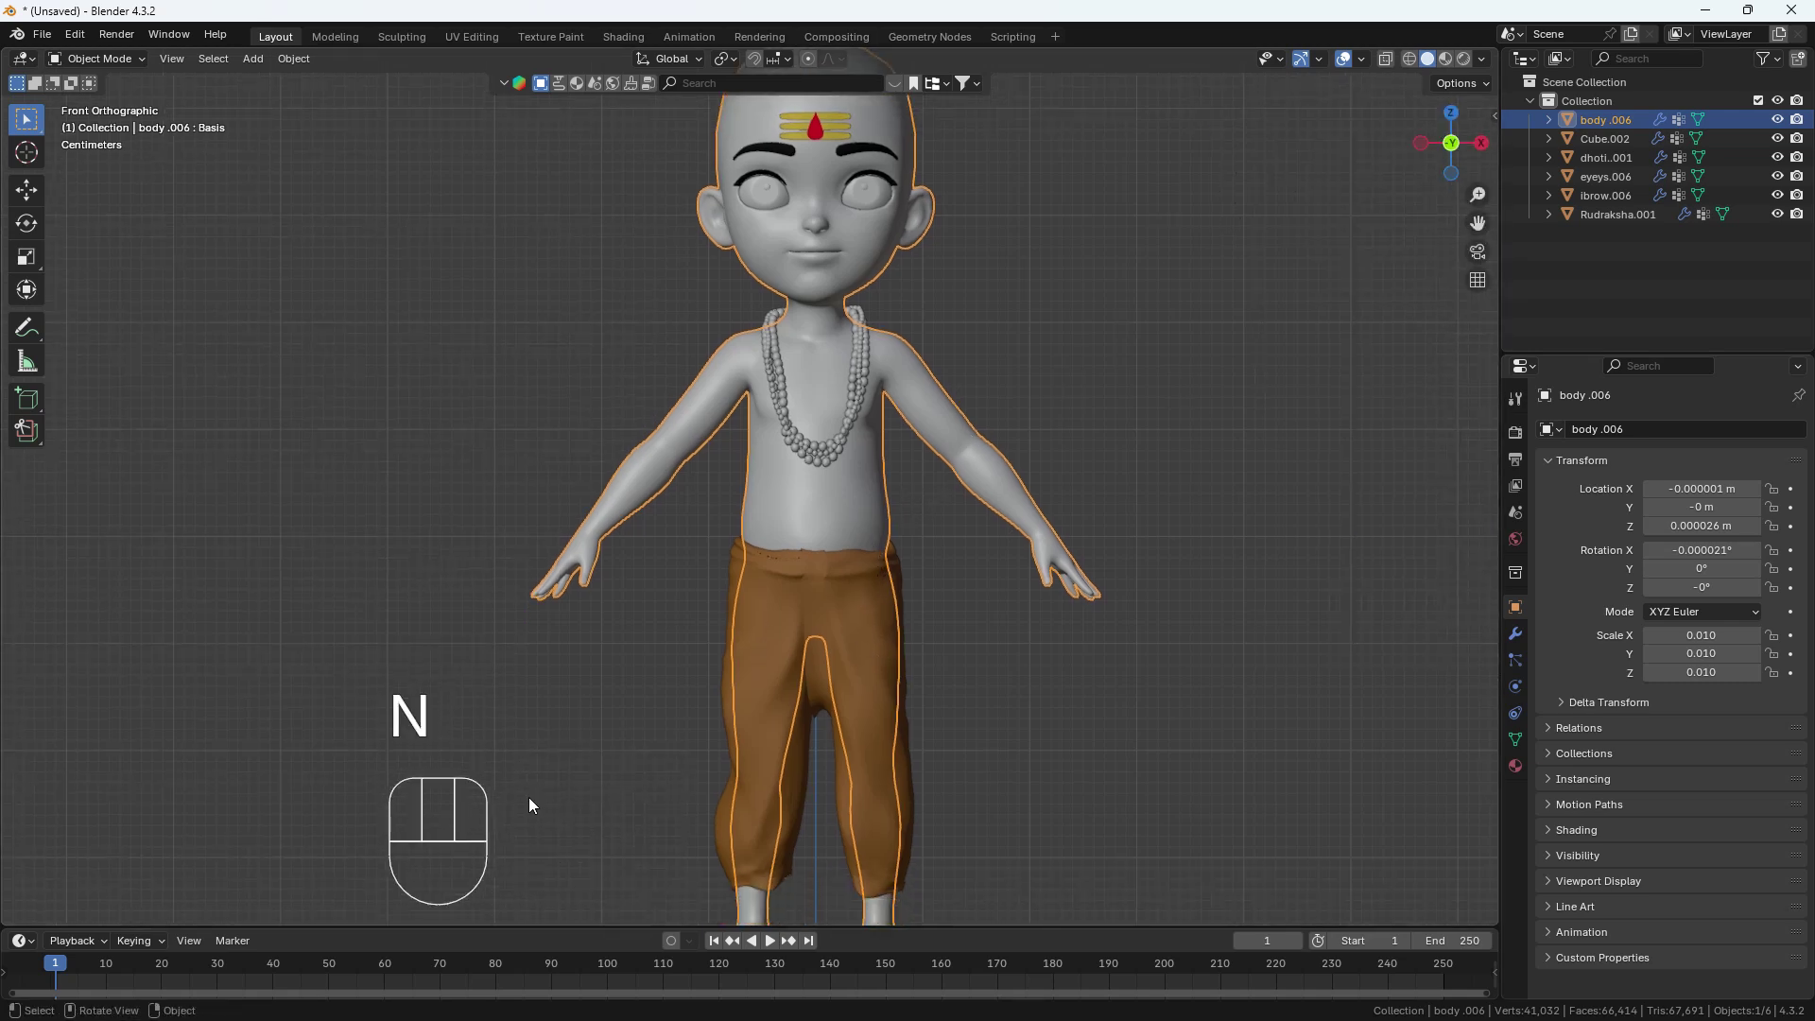
pyautogui.press('Tab')
pyautogui.scroll(7, 898, 386)
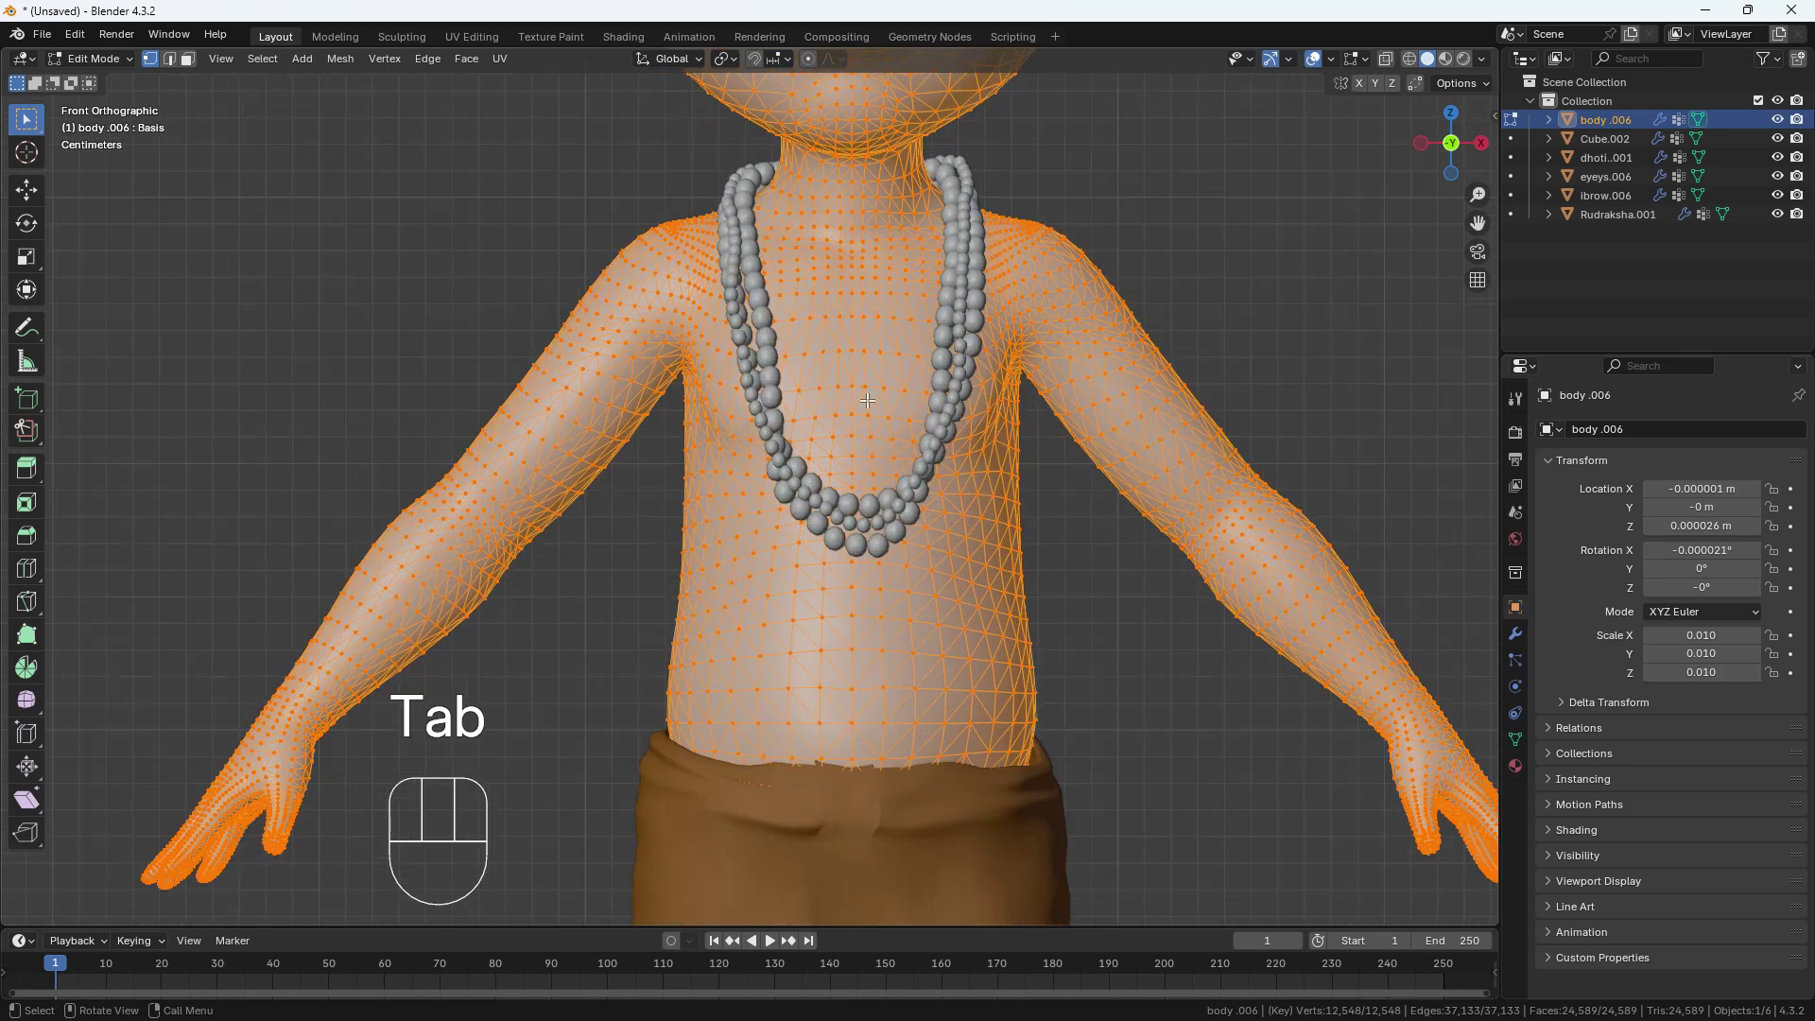
pyautogui.scroll(-5, 898, 386)
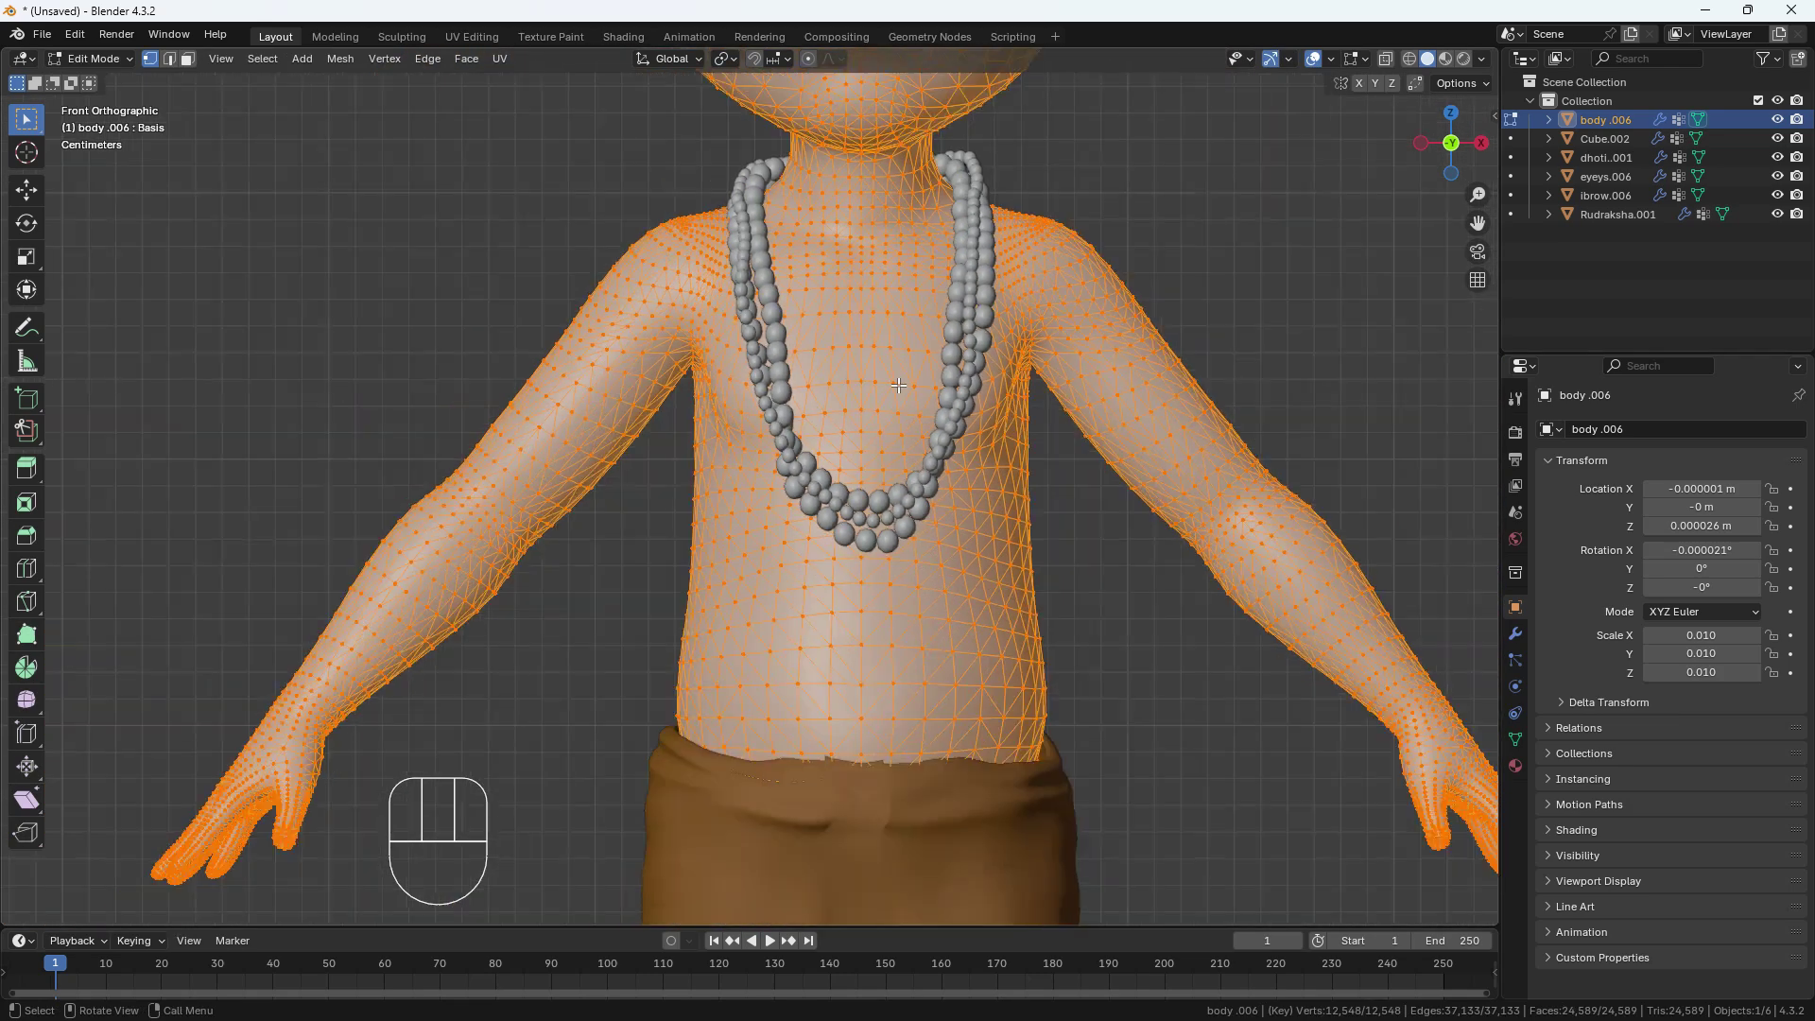
pyautogui.scroll(5, 1112, 465)
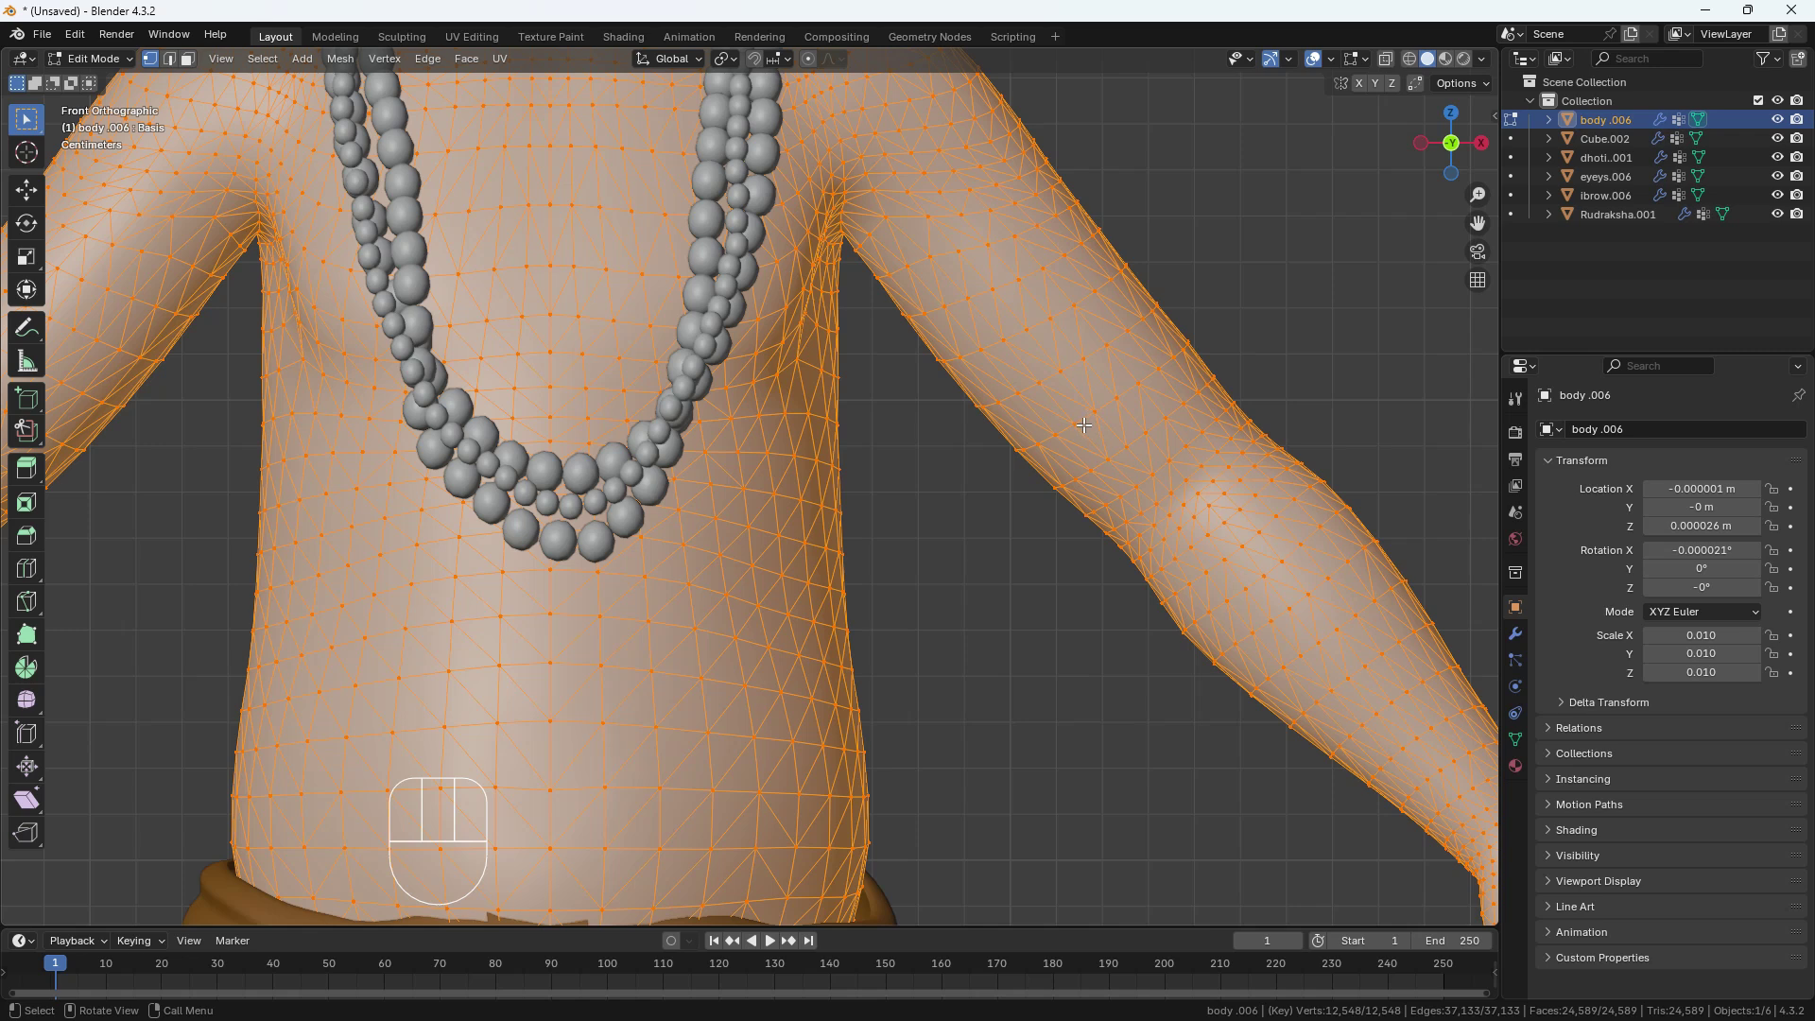
pyautogui.scroll(-6, 1078, 424)
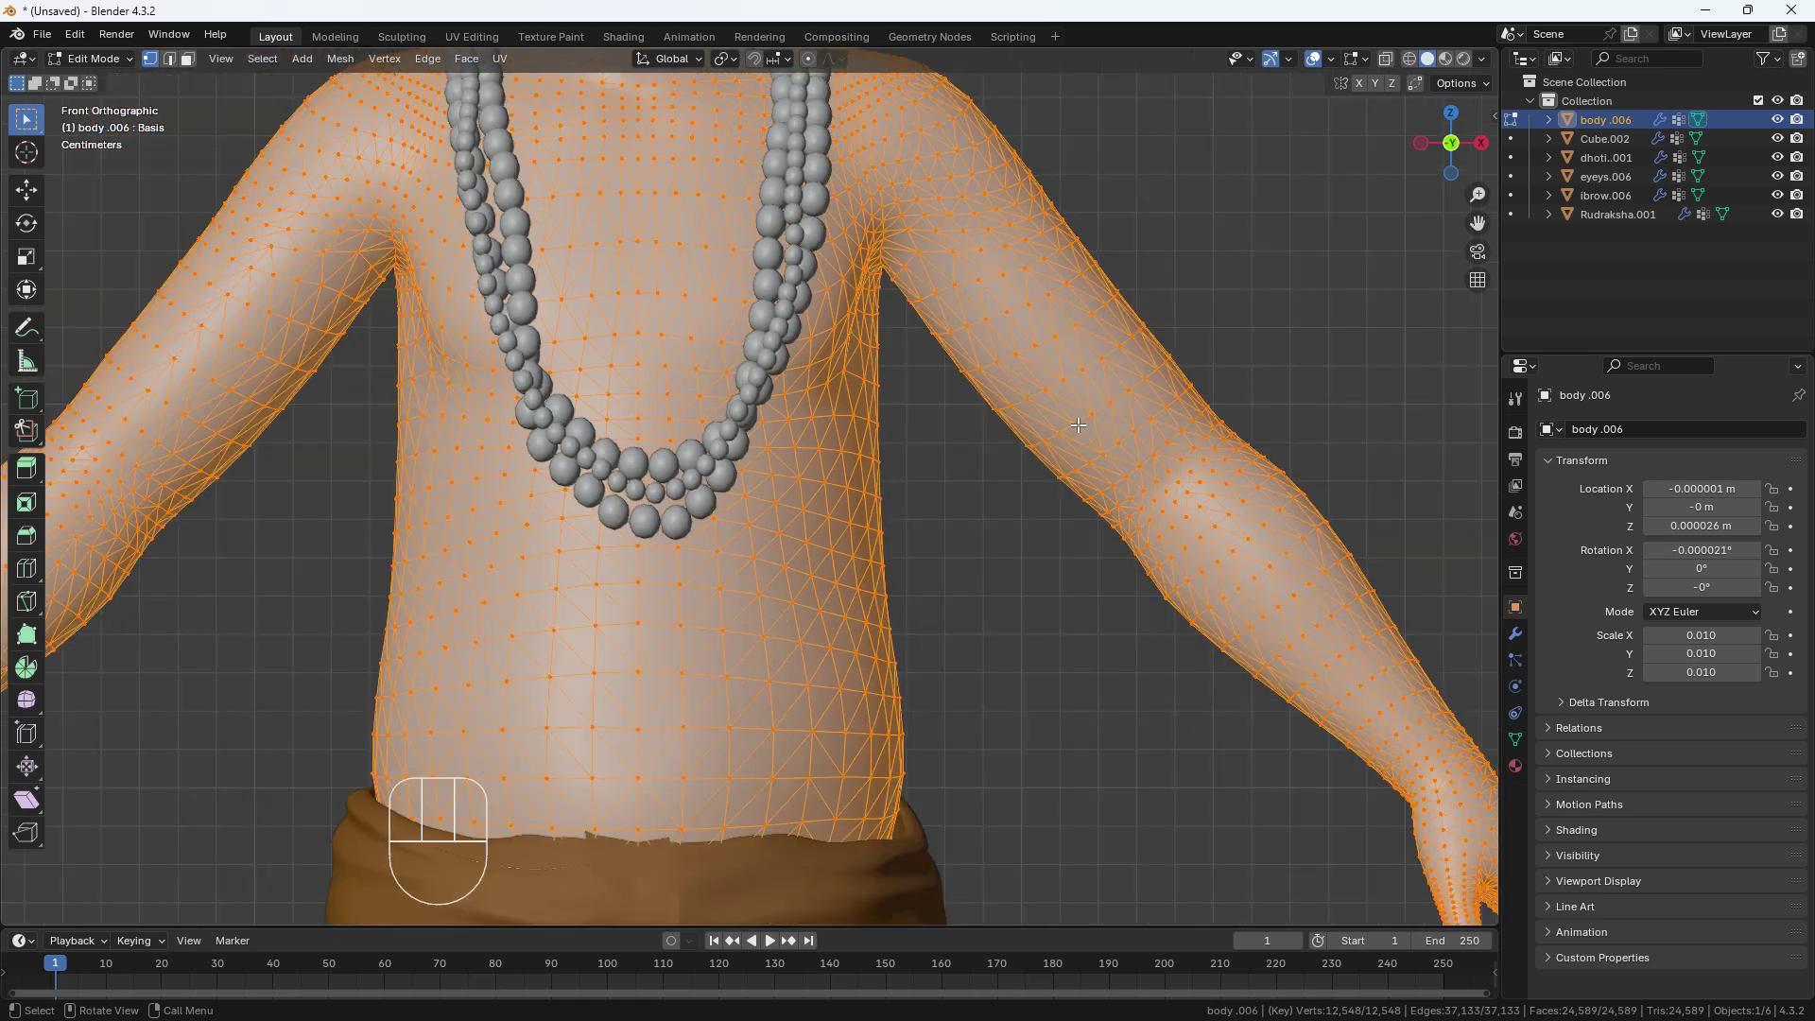
pyautogui.press('Tab')
pyautogui.scroll(-4, 1076, 426)
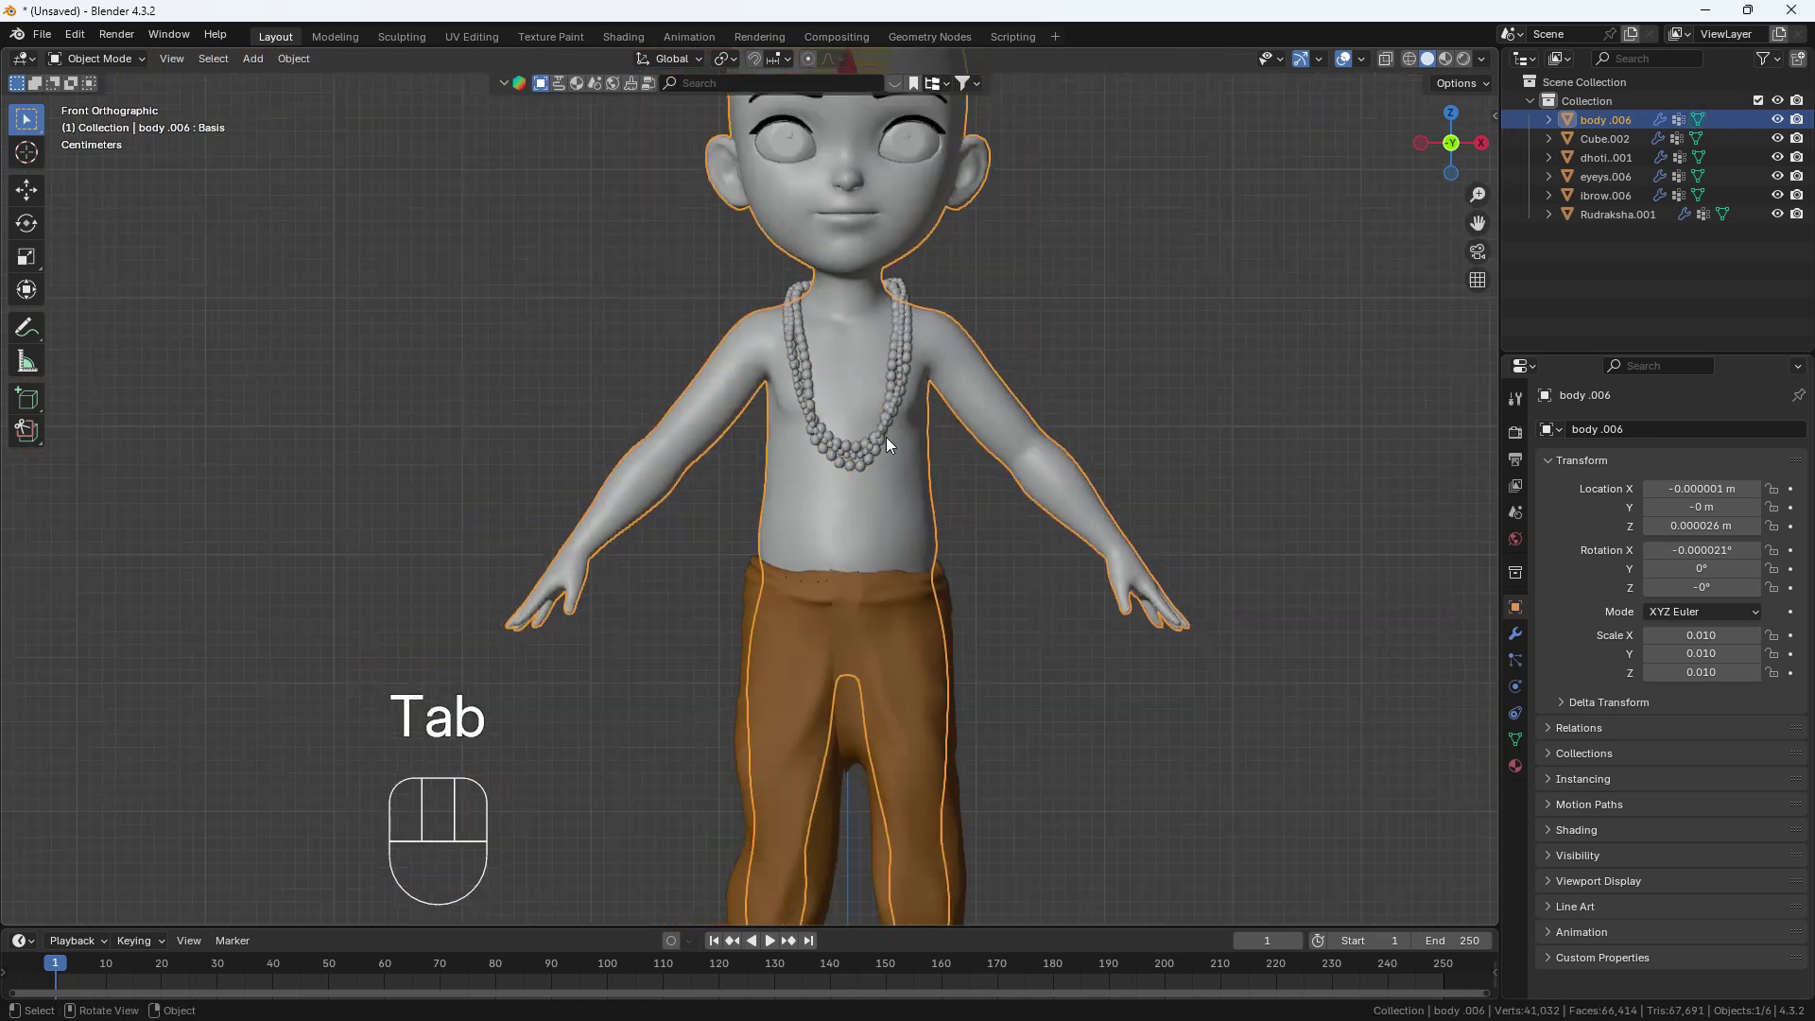
# Isolate the body mesh by hiding all unselected objects, and open it in Edit Mode.
pyautogui.scroll(3, 908, 510)
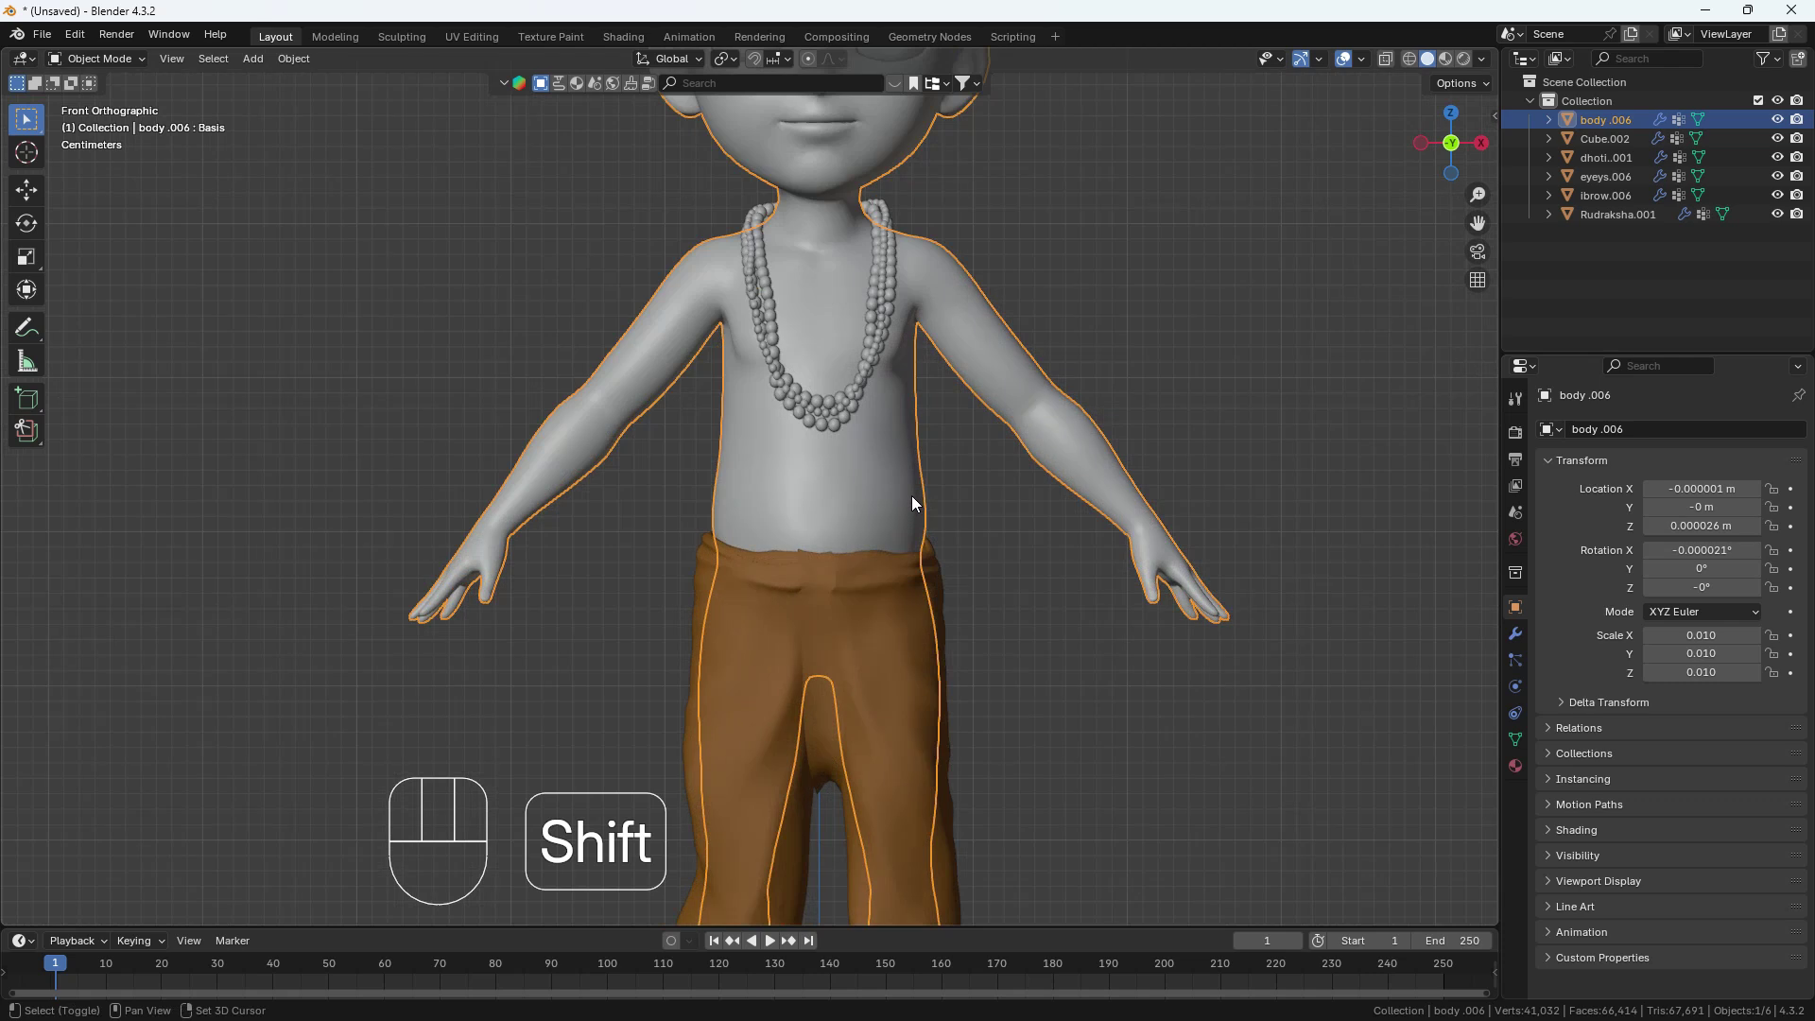
pyautogui.hotkey('shift', 'h')
pyautogui.press('Tab')
pyautogui.scroll(2, 907, 339)
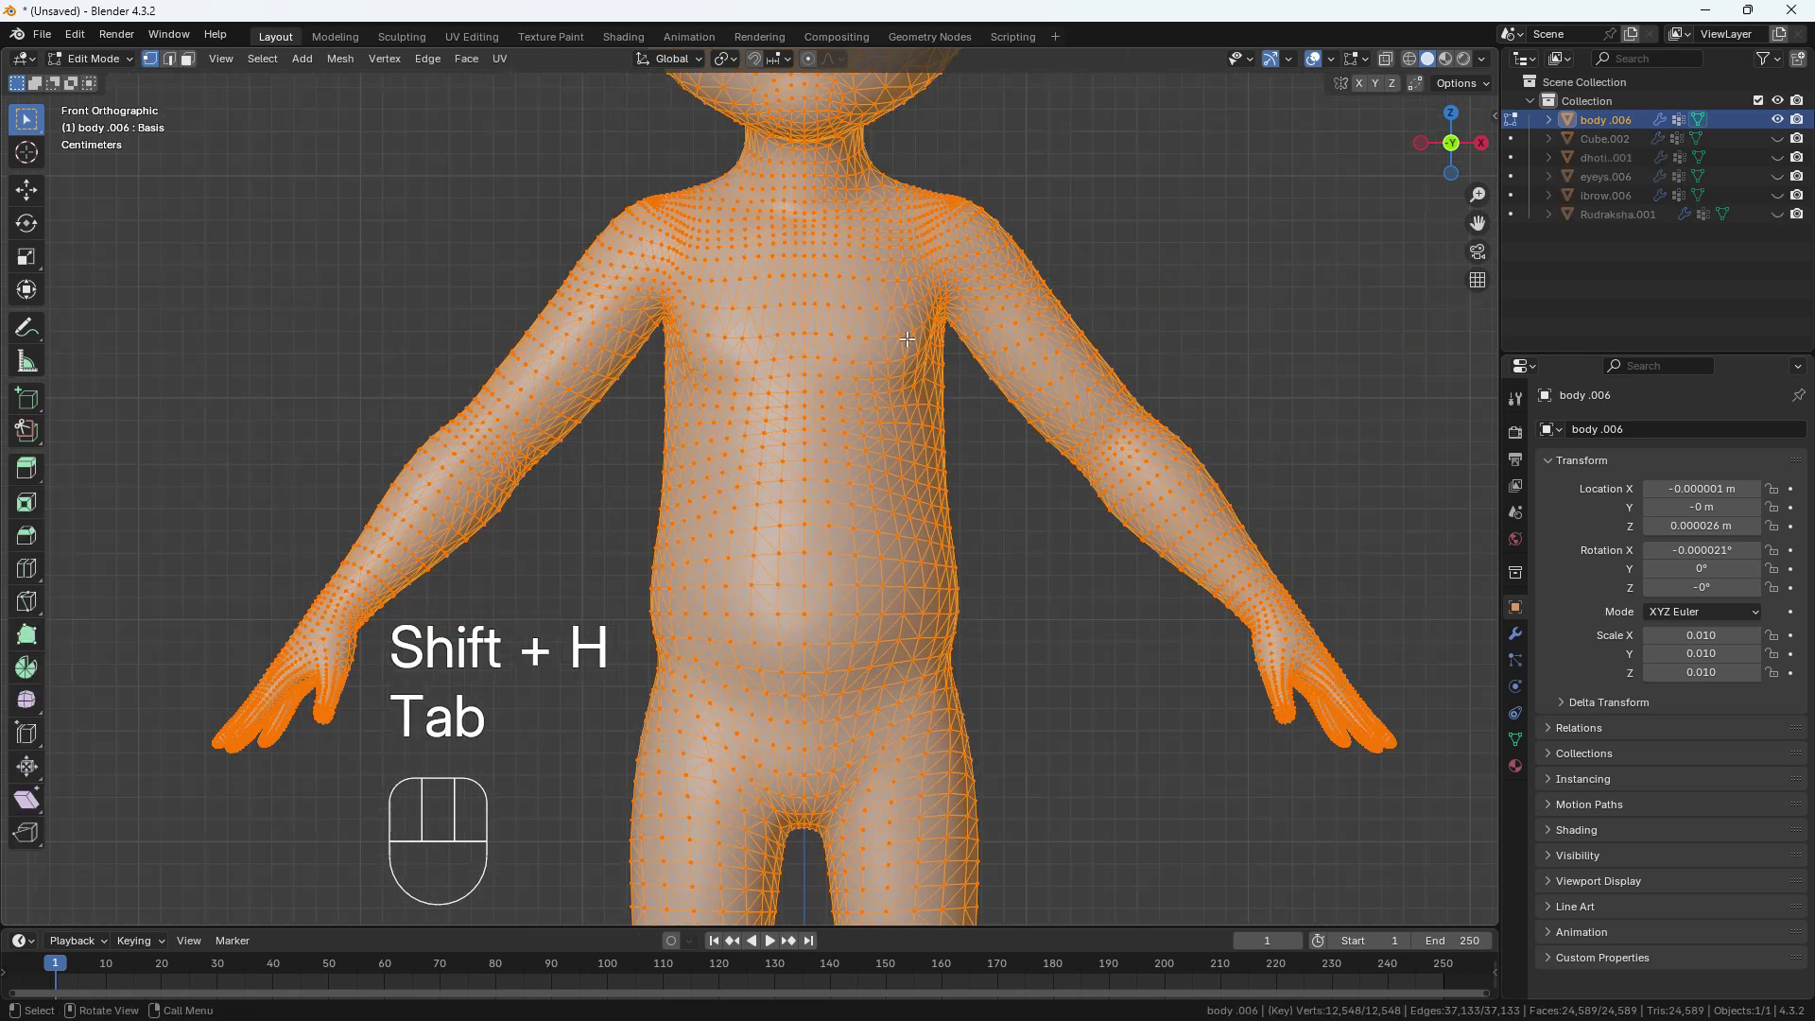
# Try Tris to Quads on the whole body mesh, inspect the torso topology, undo the conversion, and deselect everything.
pyautogui.keyDown('shift'); pyautogui.moveTo(908, 339); pyautogui.dragTo(850, 380, button='middle'); pyautogui.keyUp('shift')
pyautogui.hotkey('alt', 'j')
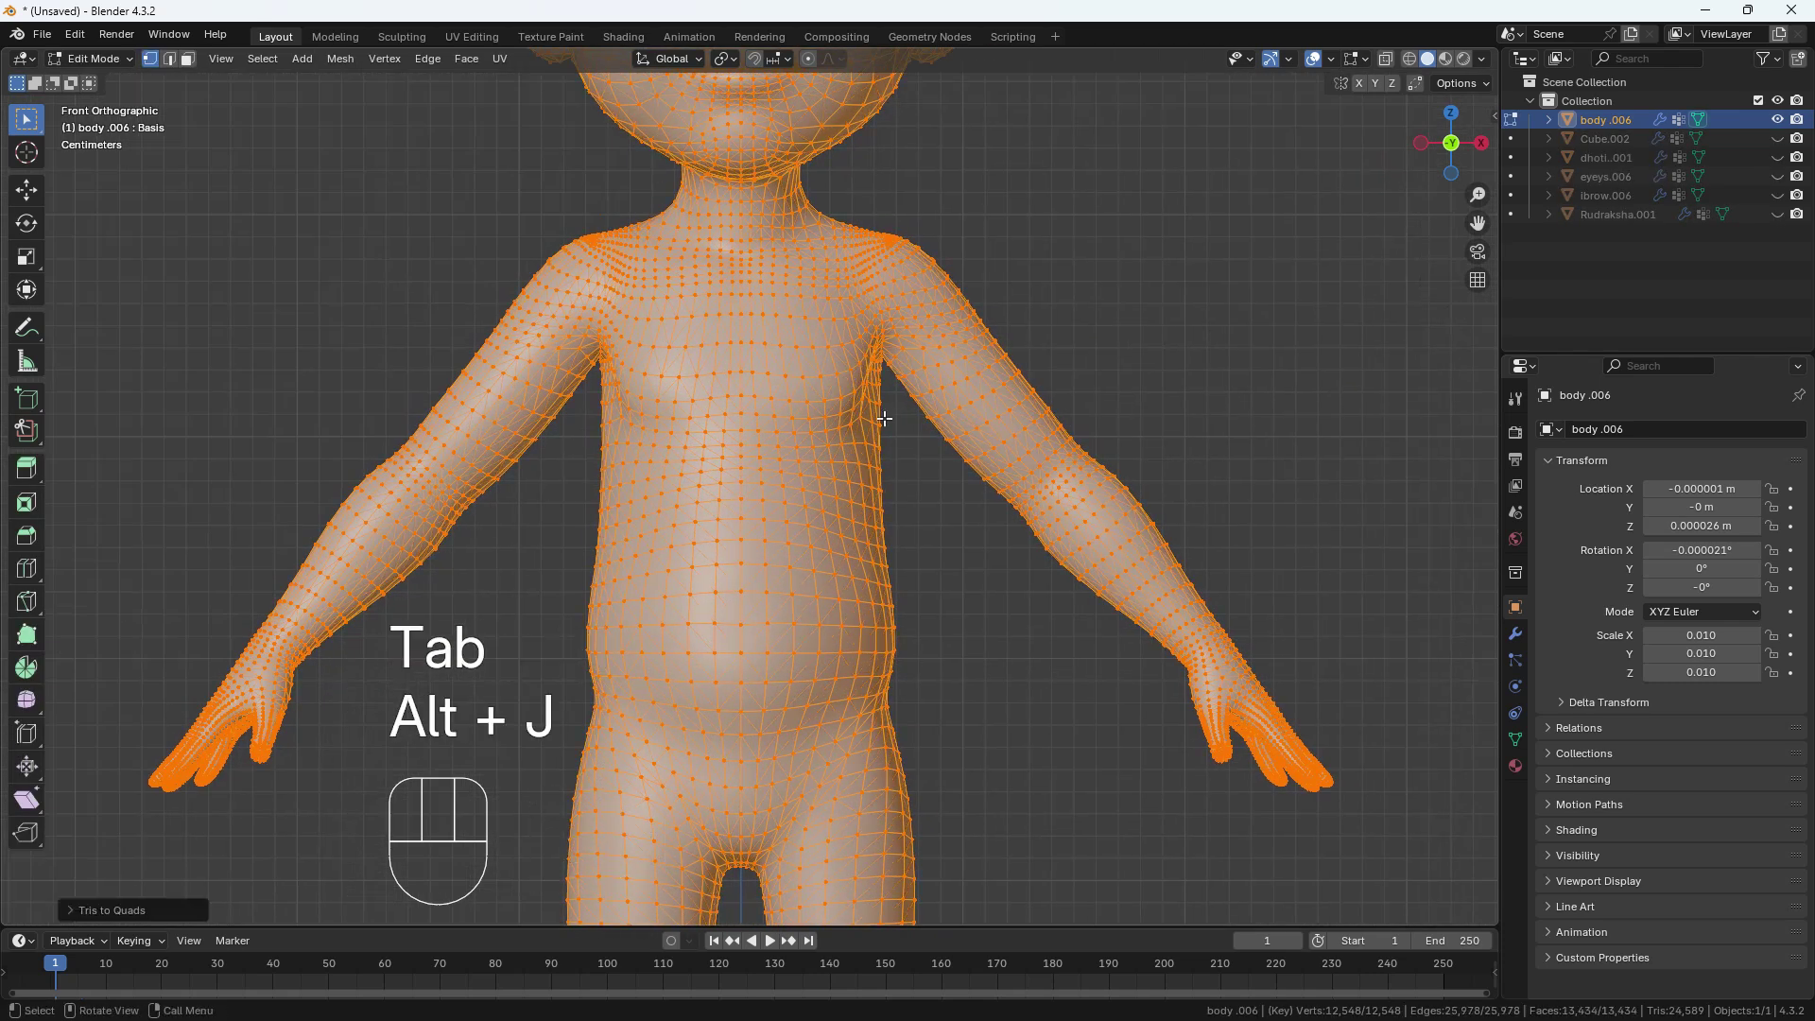
pyautogui.scroll(5, 1052, 437)
pyautogui.scroll(-7, 837, 293)
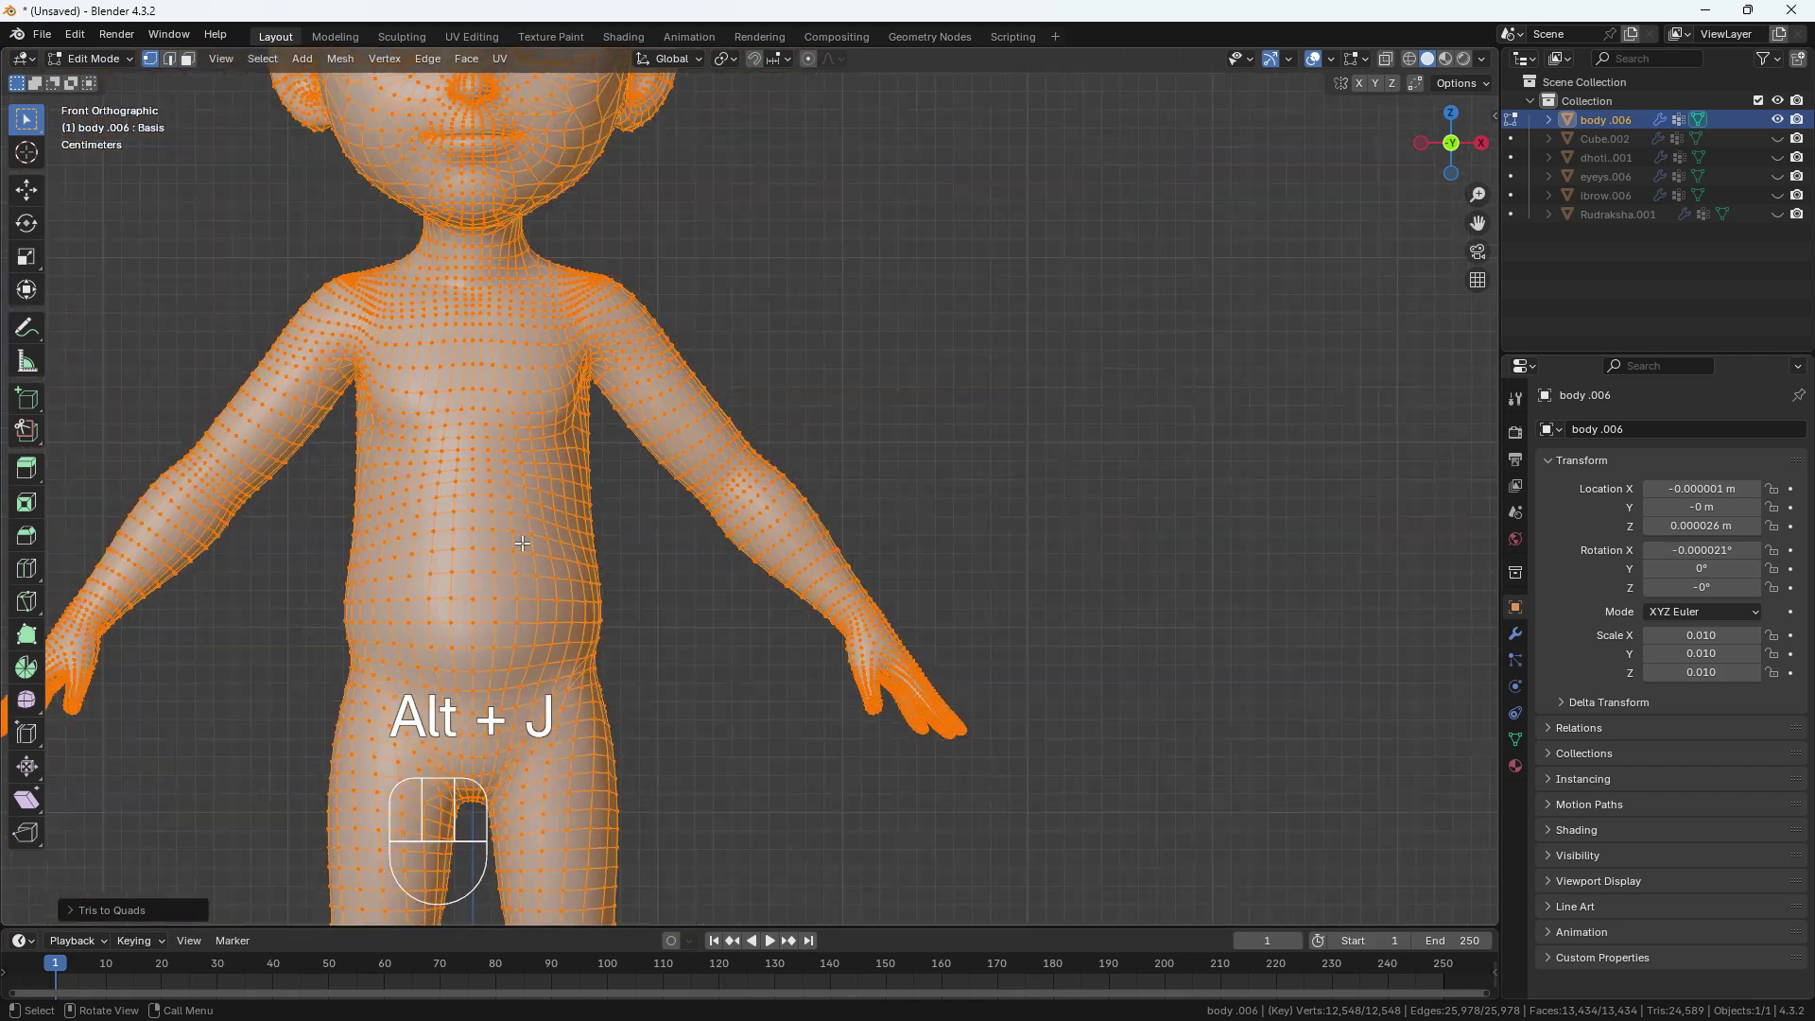
pyautogui.keyDown('shift'); pyautogui.moveTo(631, 745); pyautogui.dragTo(729, 447, button='middle'); pyautogui.keyUp('shift')
pyautogui.click(729, 446)
pyautogui.scroll(3, 593, 275)
pyautogui.keyDown('shift'); pyautogui.moveTo(594, 274); pyautogui.dragTo(765, 690, button='middle'); pyautogui.keyUp('shift')
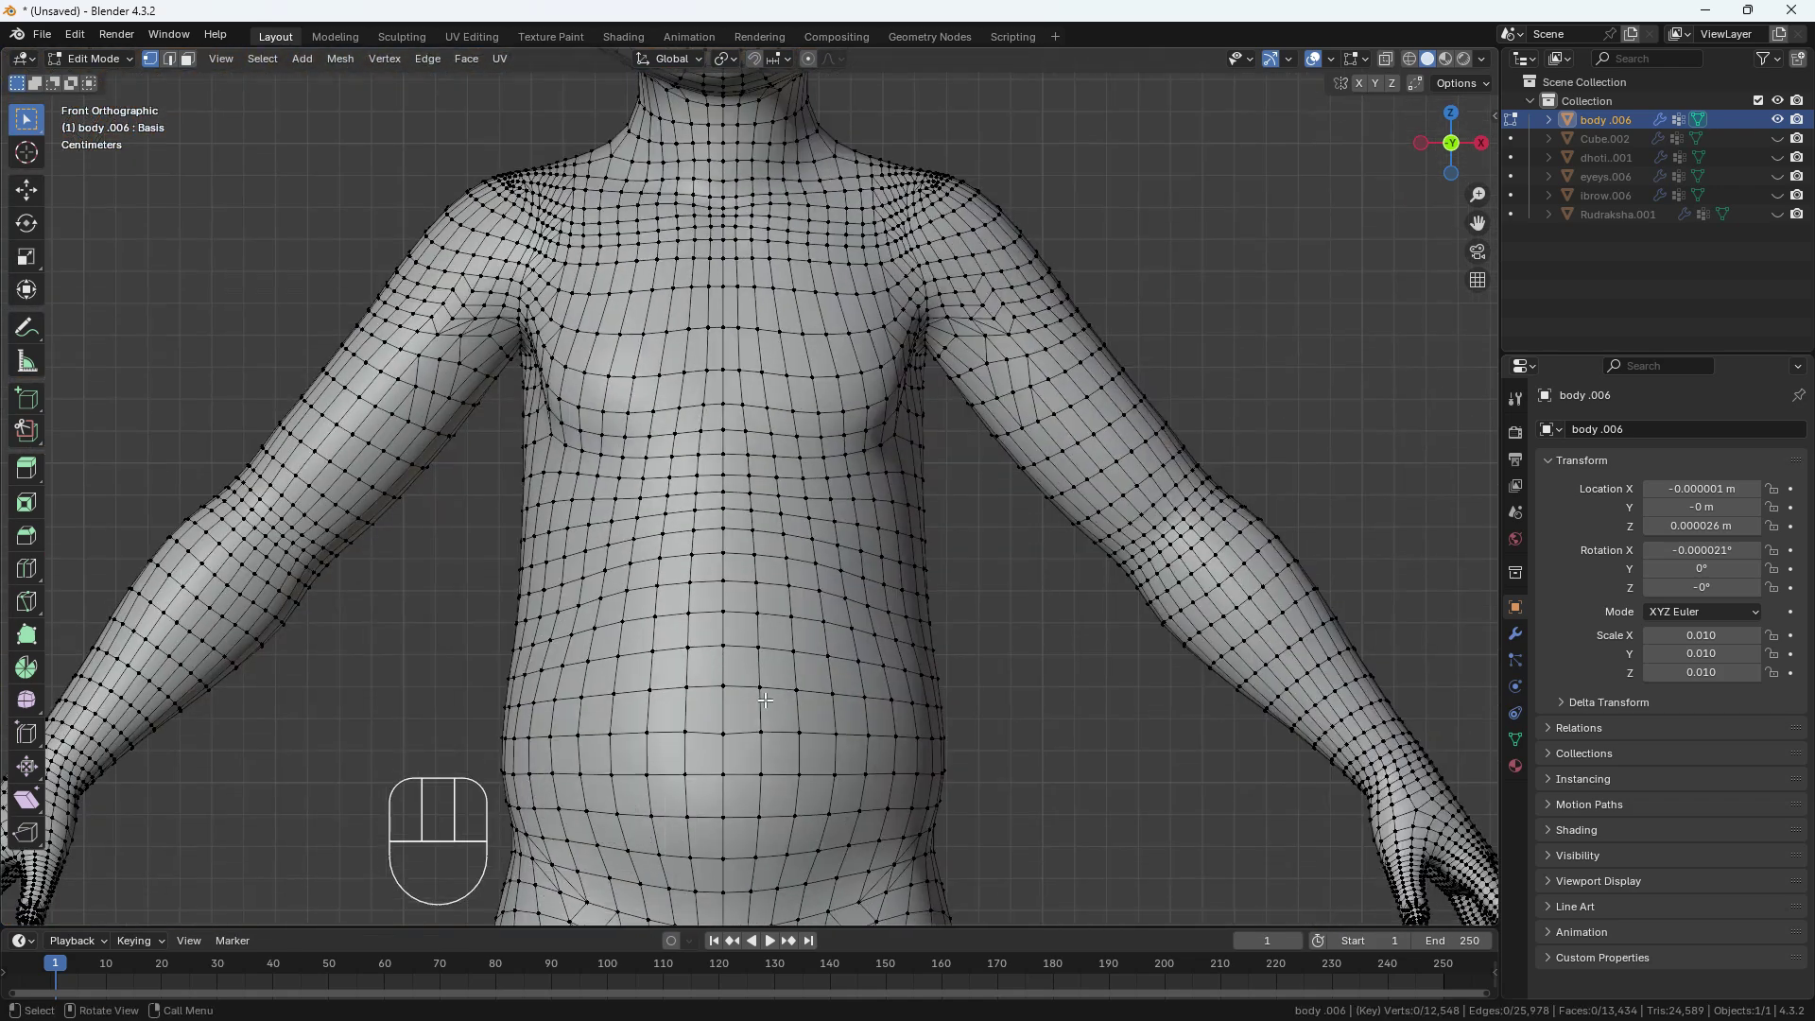
pyautogui.hotkey('ctrl', 'z')
pyautogui.hotkey('ctrl', 'z')
pyautogui.click(1002, 737)
# Select the entire body mesh, convert its triangles to quads, and clear the selection.
pyautogui.scroll(-3, 998, 723)
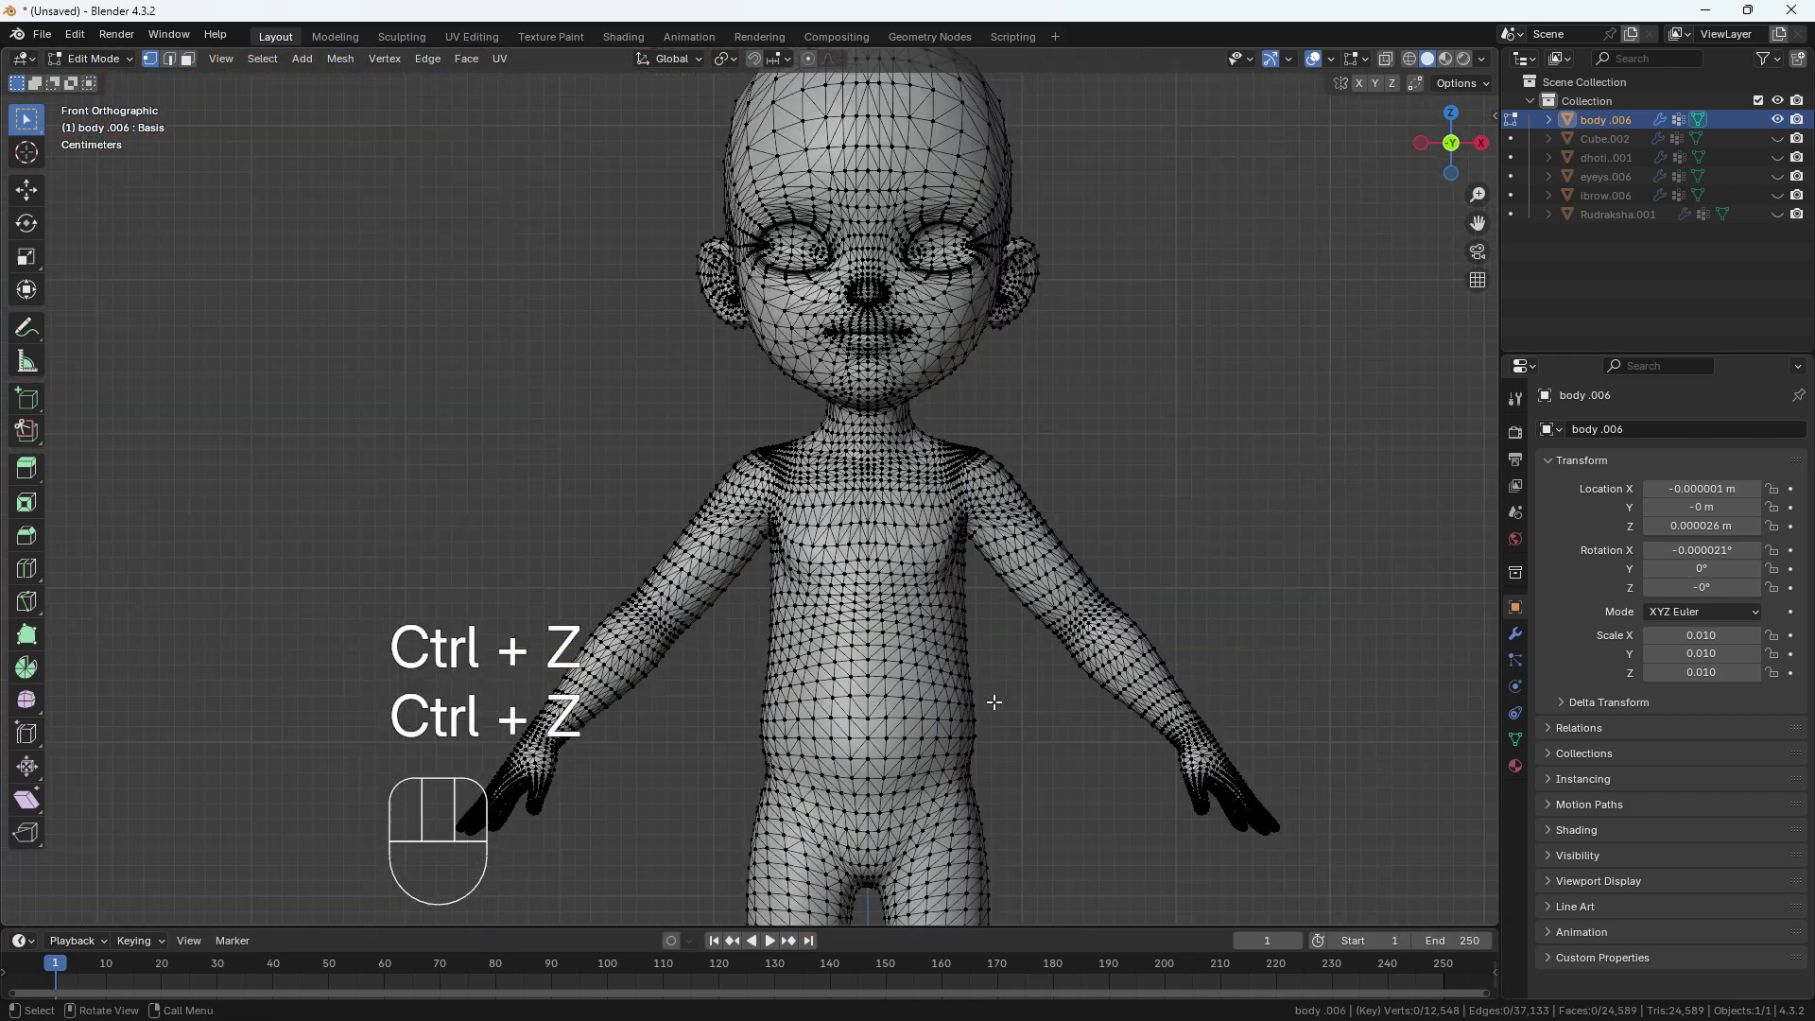
pyautogui.press('a')
pyautogui.hotkey('alt', 'j')
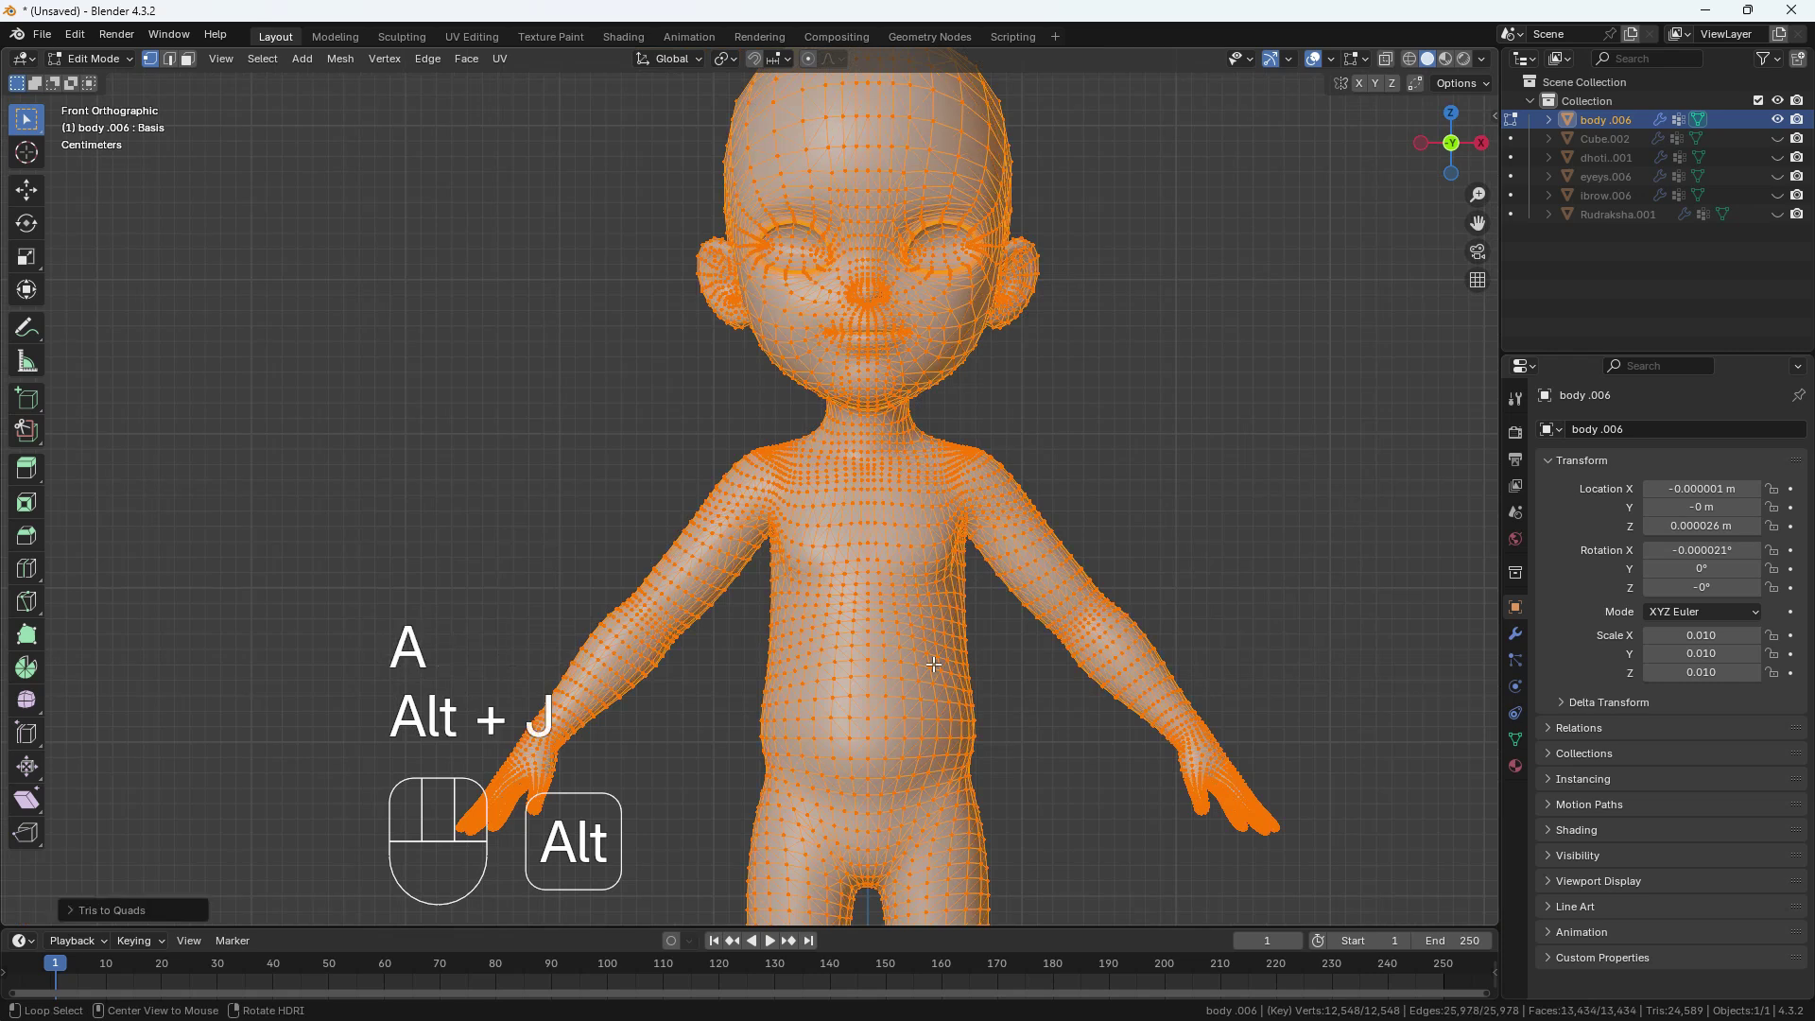
pyautogui.click(1047, 769)
pyautogui.scroll(-2, 809, 515)
pyautogui.scroll(2, 820, 480)
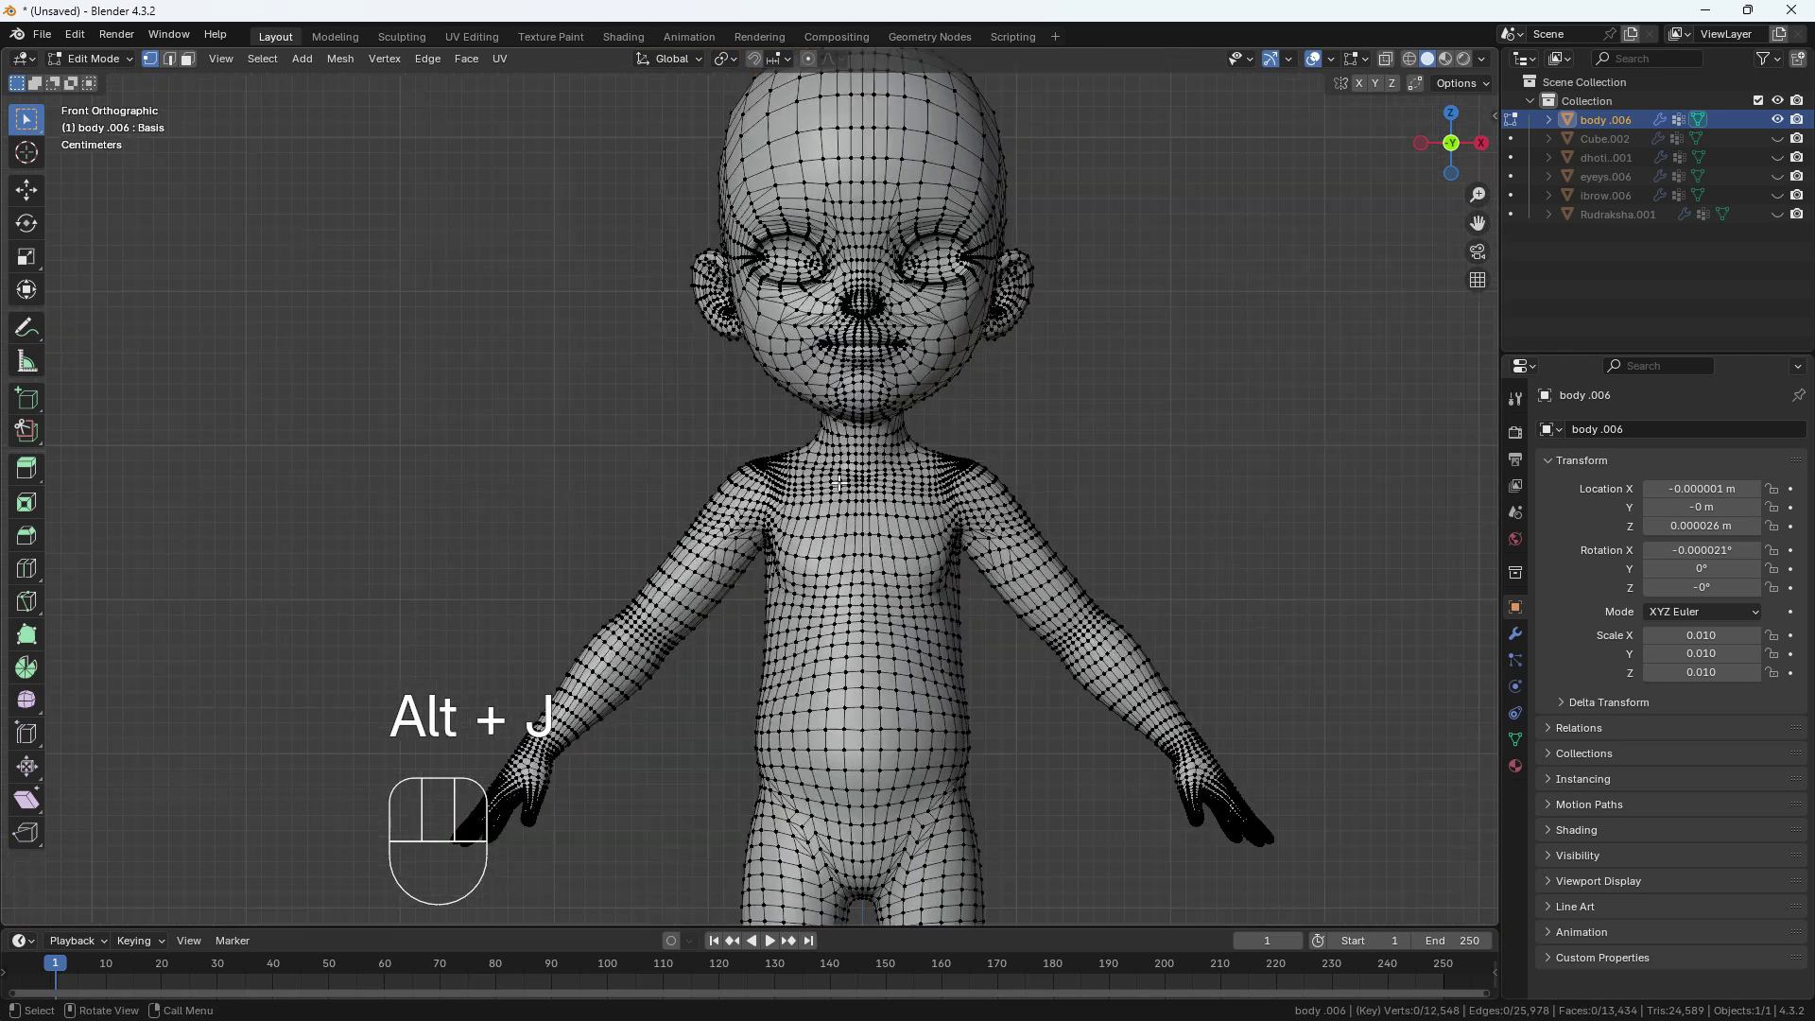
# Merge all of the body mesh's vertices by distance and clear the selection.
pyautogui.keyDown('shift'); pyautogui.moveTo(857, 470); pyautogui.dragTo(800, 379, button='middle'); pyautogui.keyUp('shift')
pyautogui.press('a')
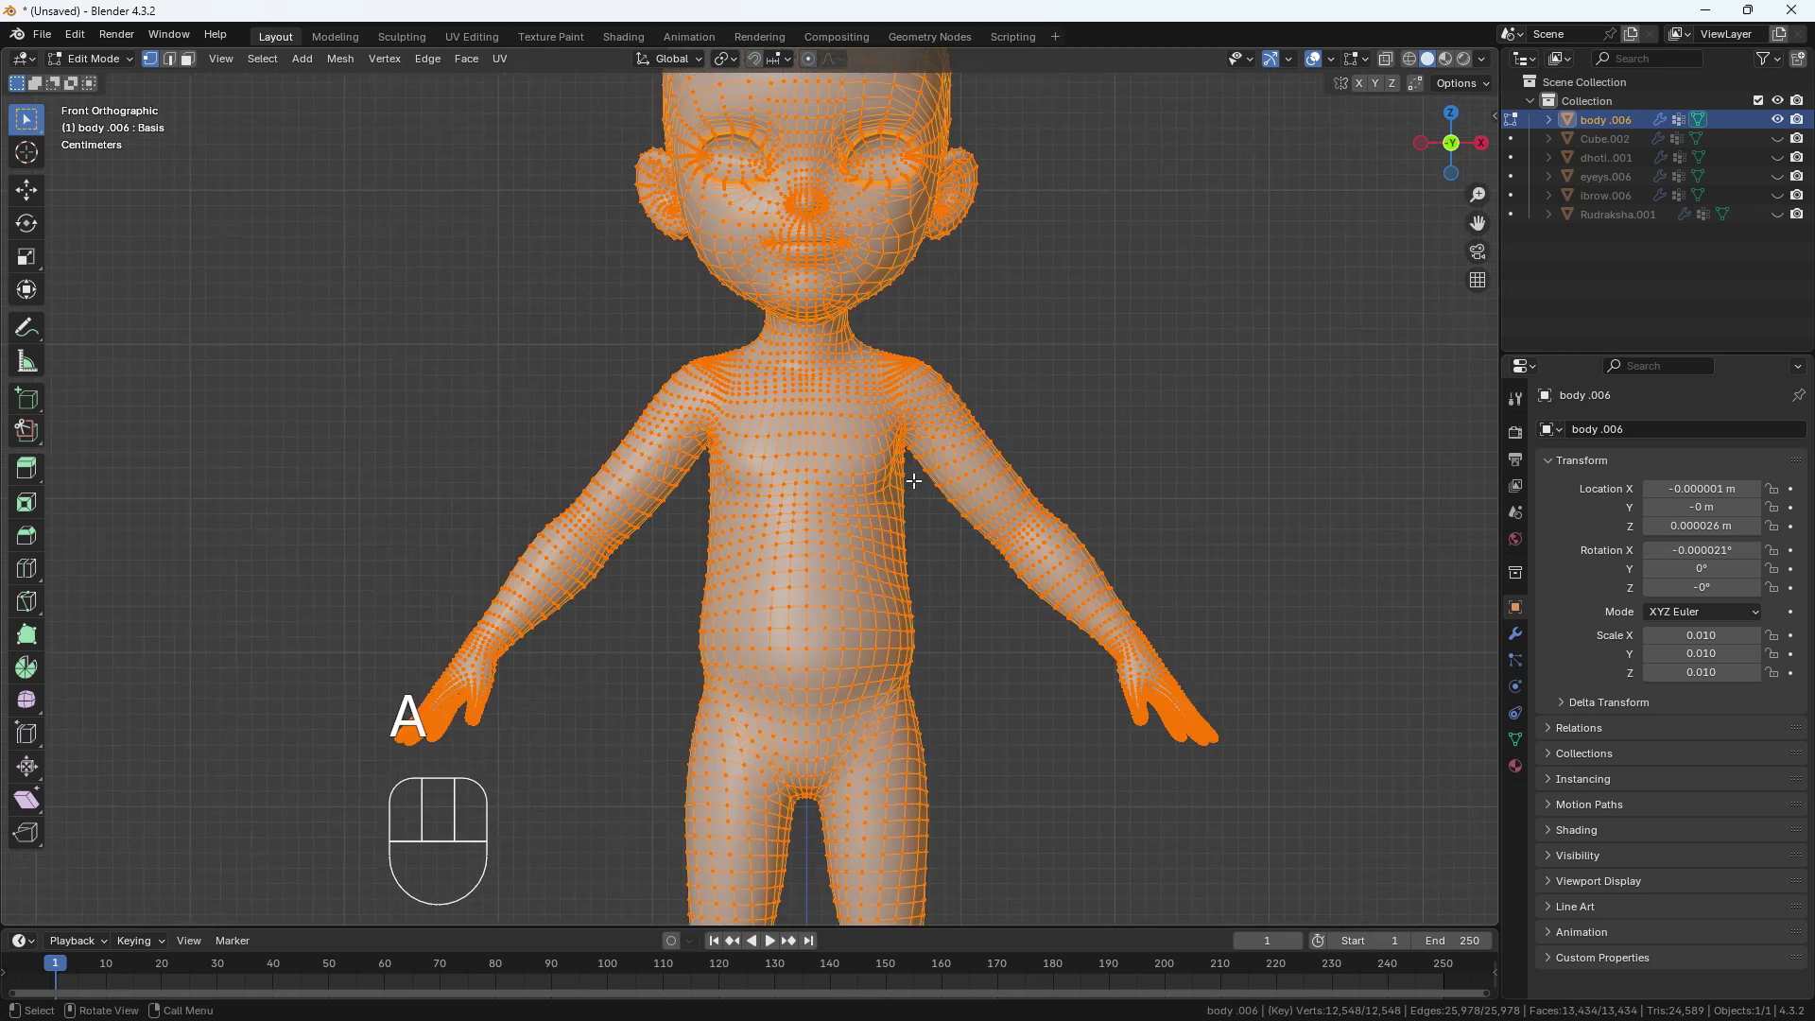
pyautogui.press('m')
pyautogui.click(892, 546)
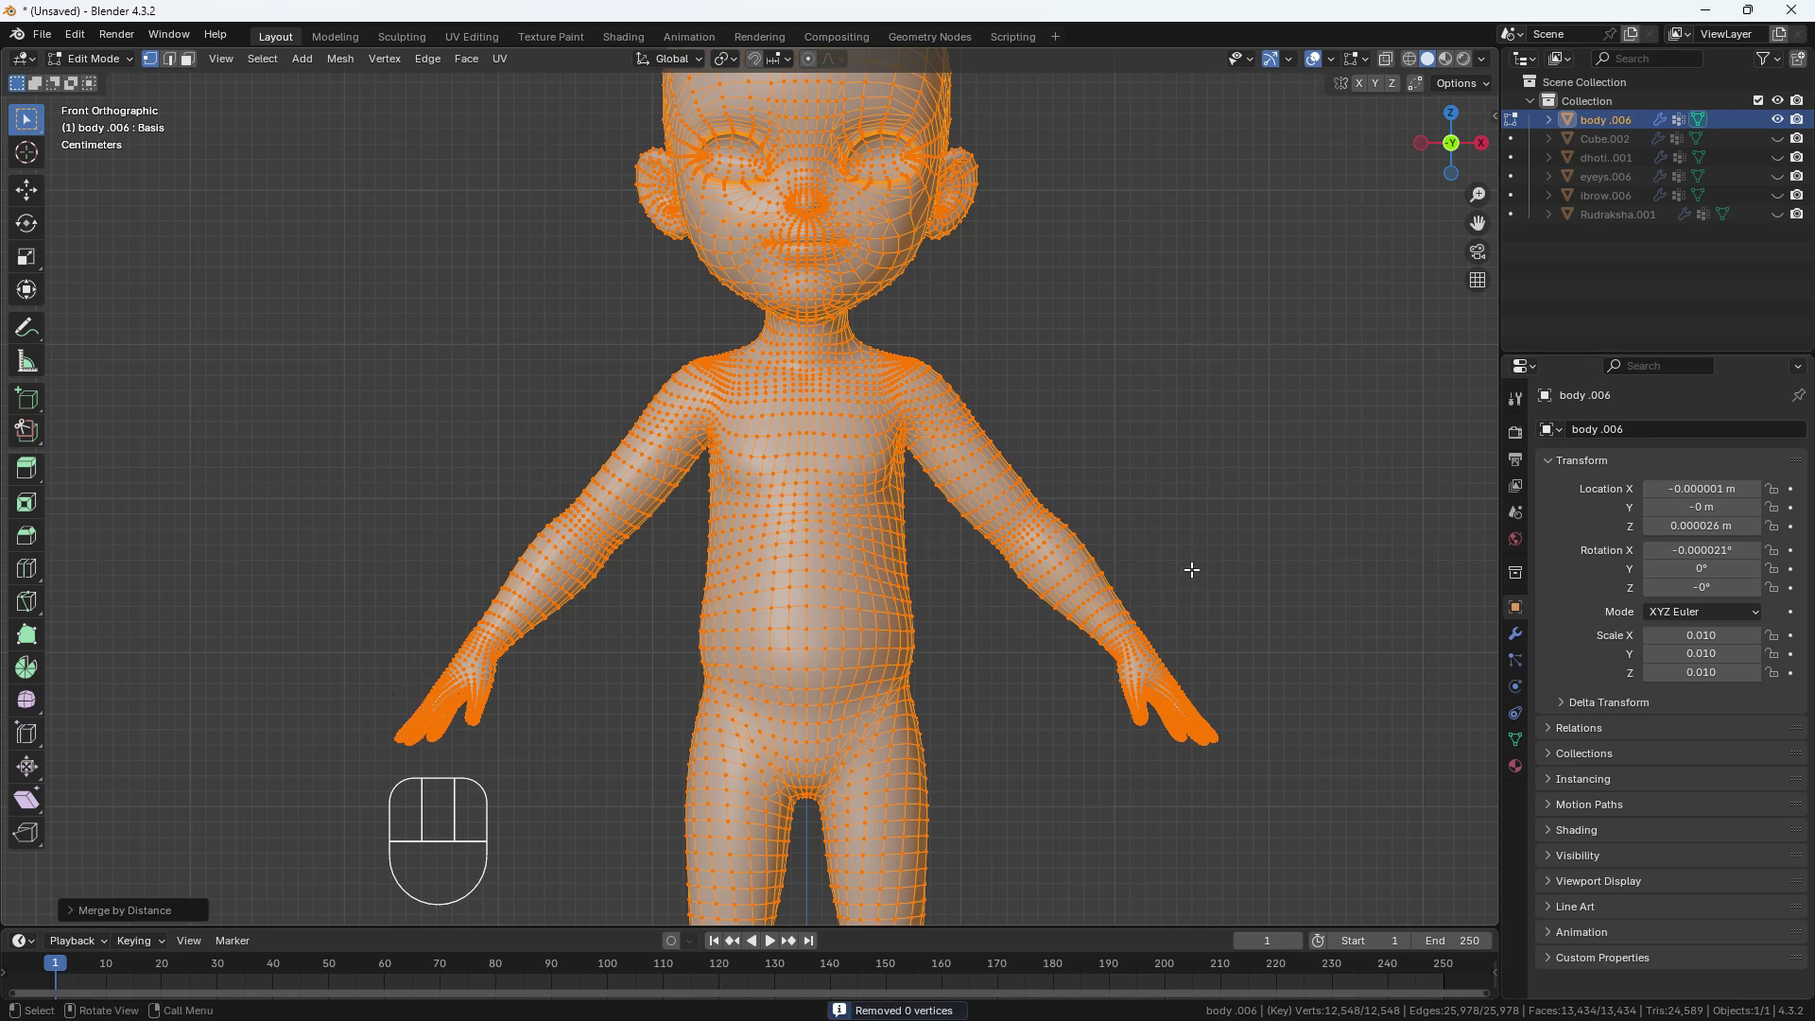
pyautogui.hotkey('alt', 'a')
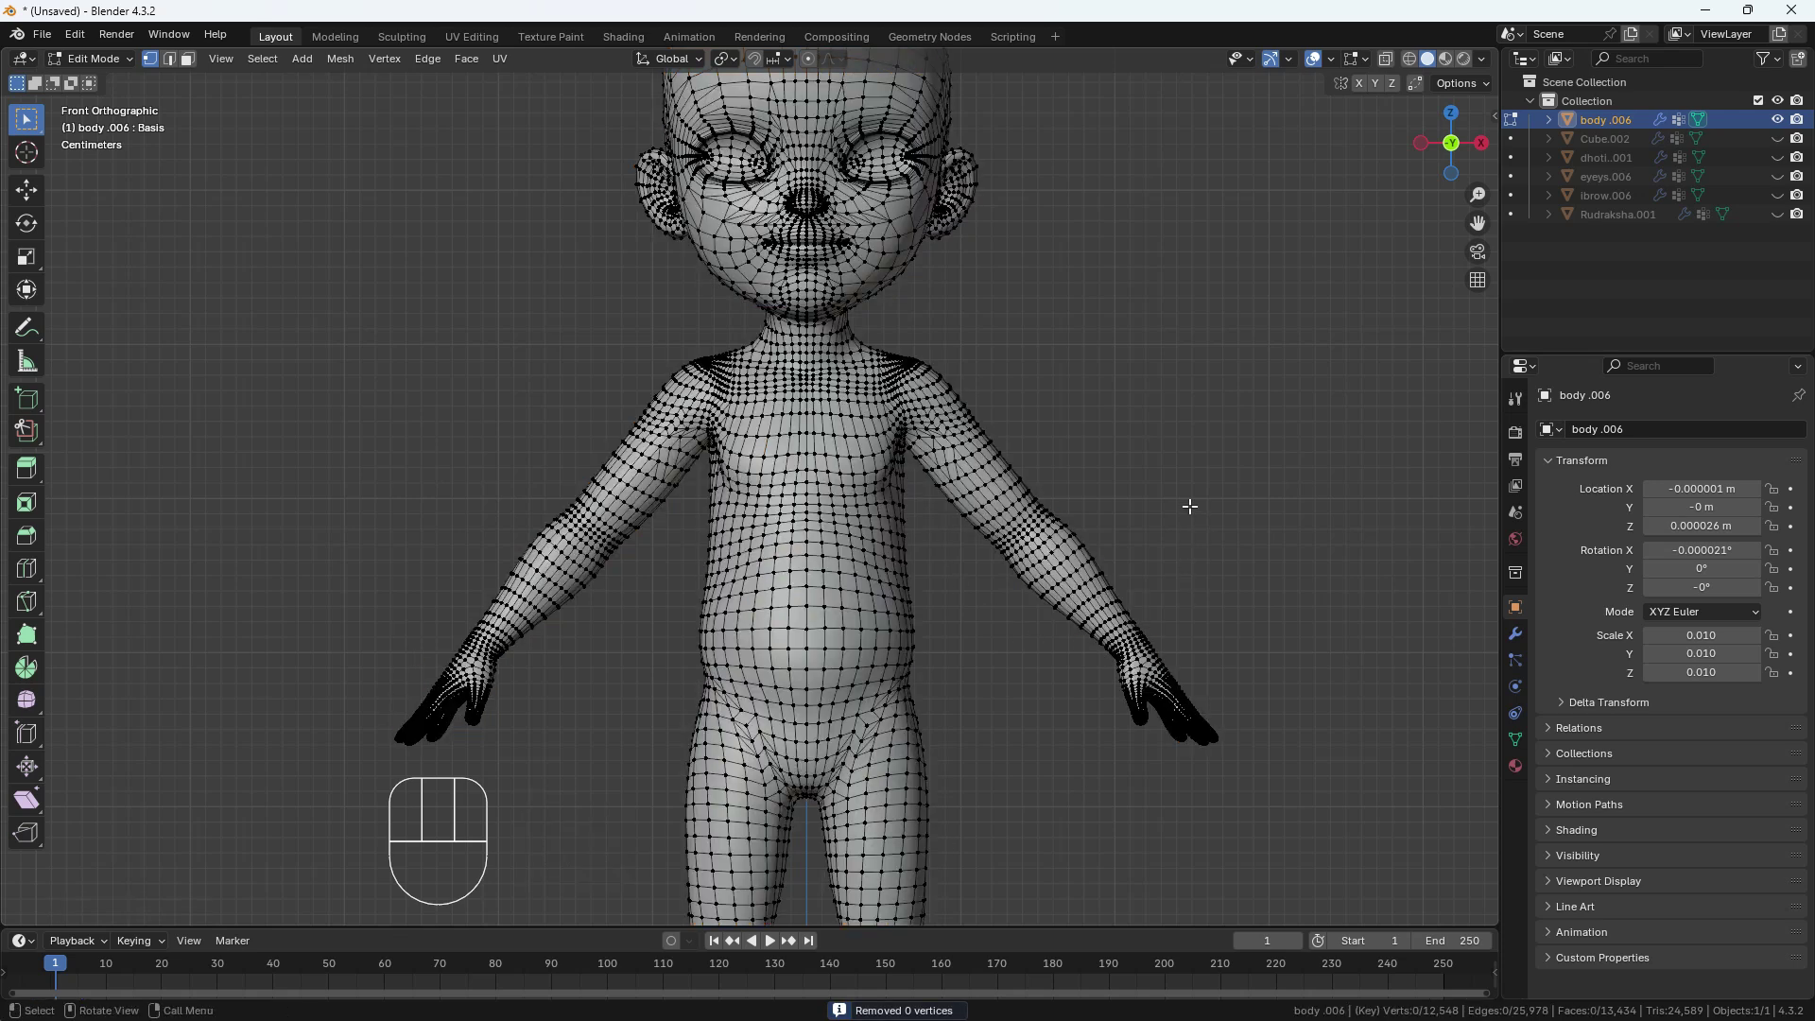
# Leave Edit Mode on the body, unhide all the character's objects, and open them together in Edit Mode.
pyautogui.hotkey('alt', 'h')
pyautogui.click(1189, 506)
pyautogui.press('Tab')
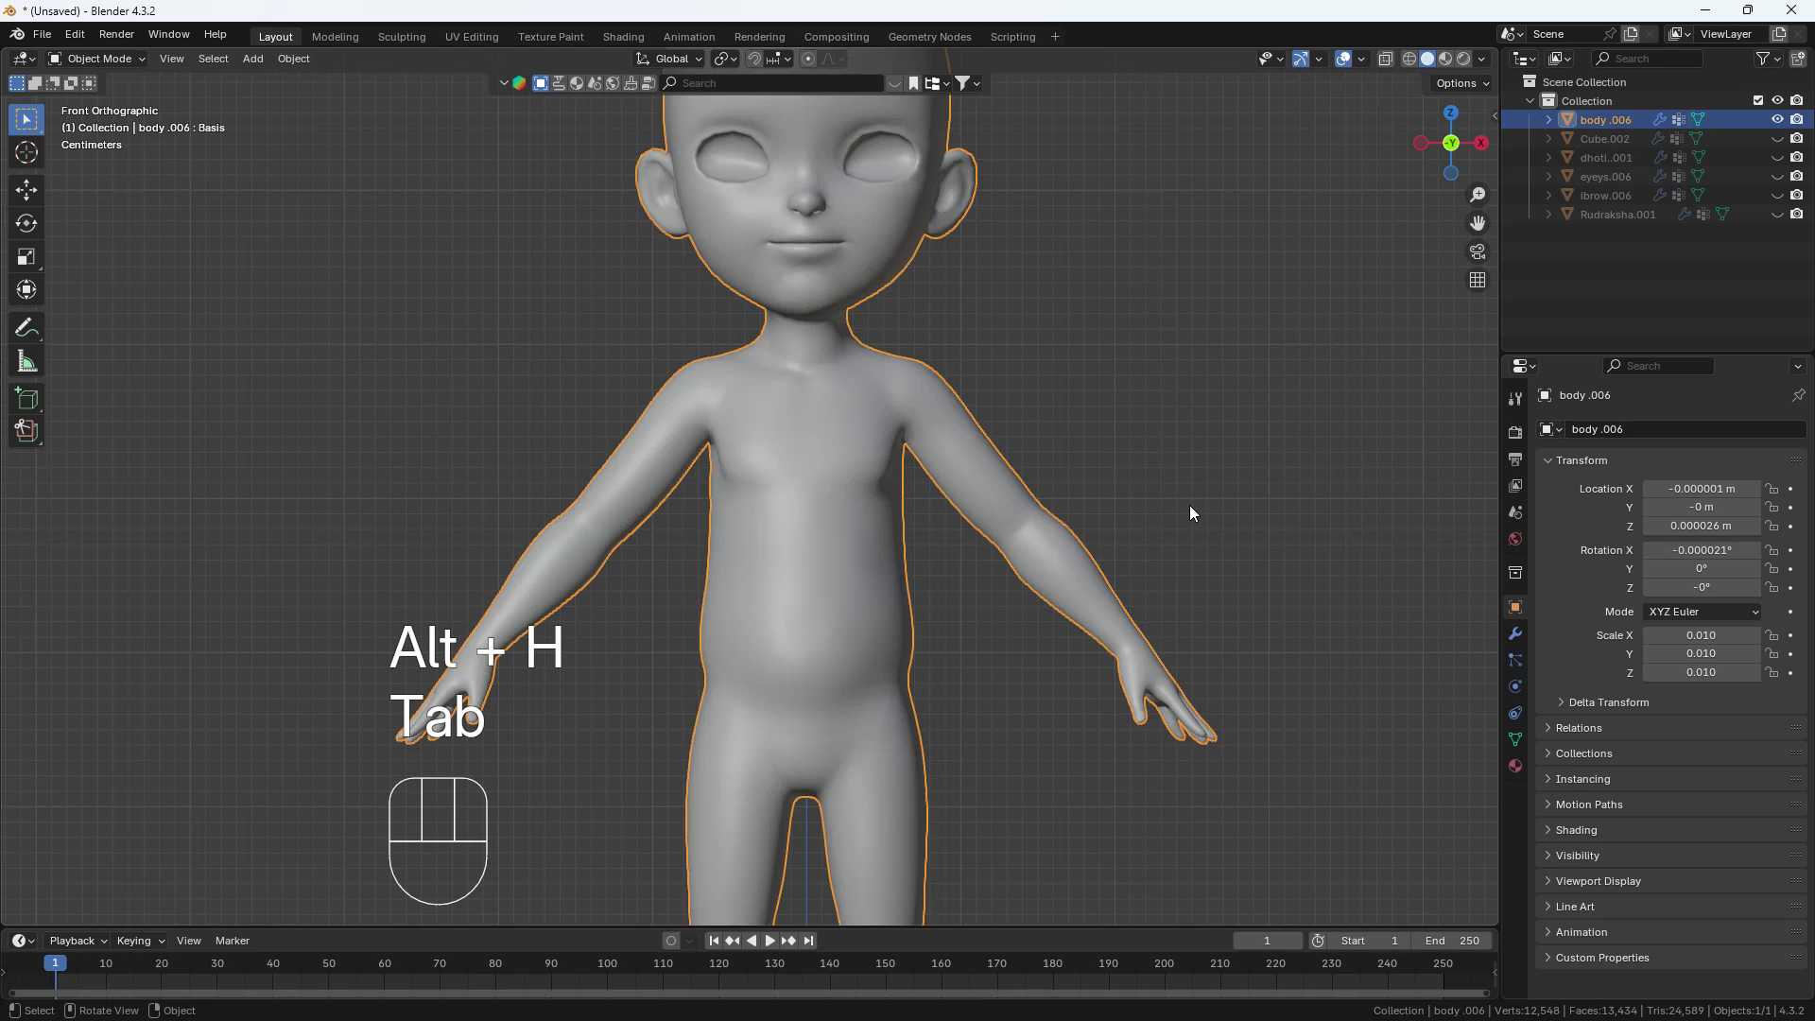
pyautogui.hotkey('alt', 'h')
pyautogui.scroll(-4, 967, 501)
pyautogui.press('Tab')
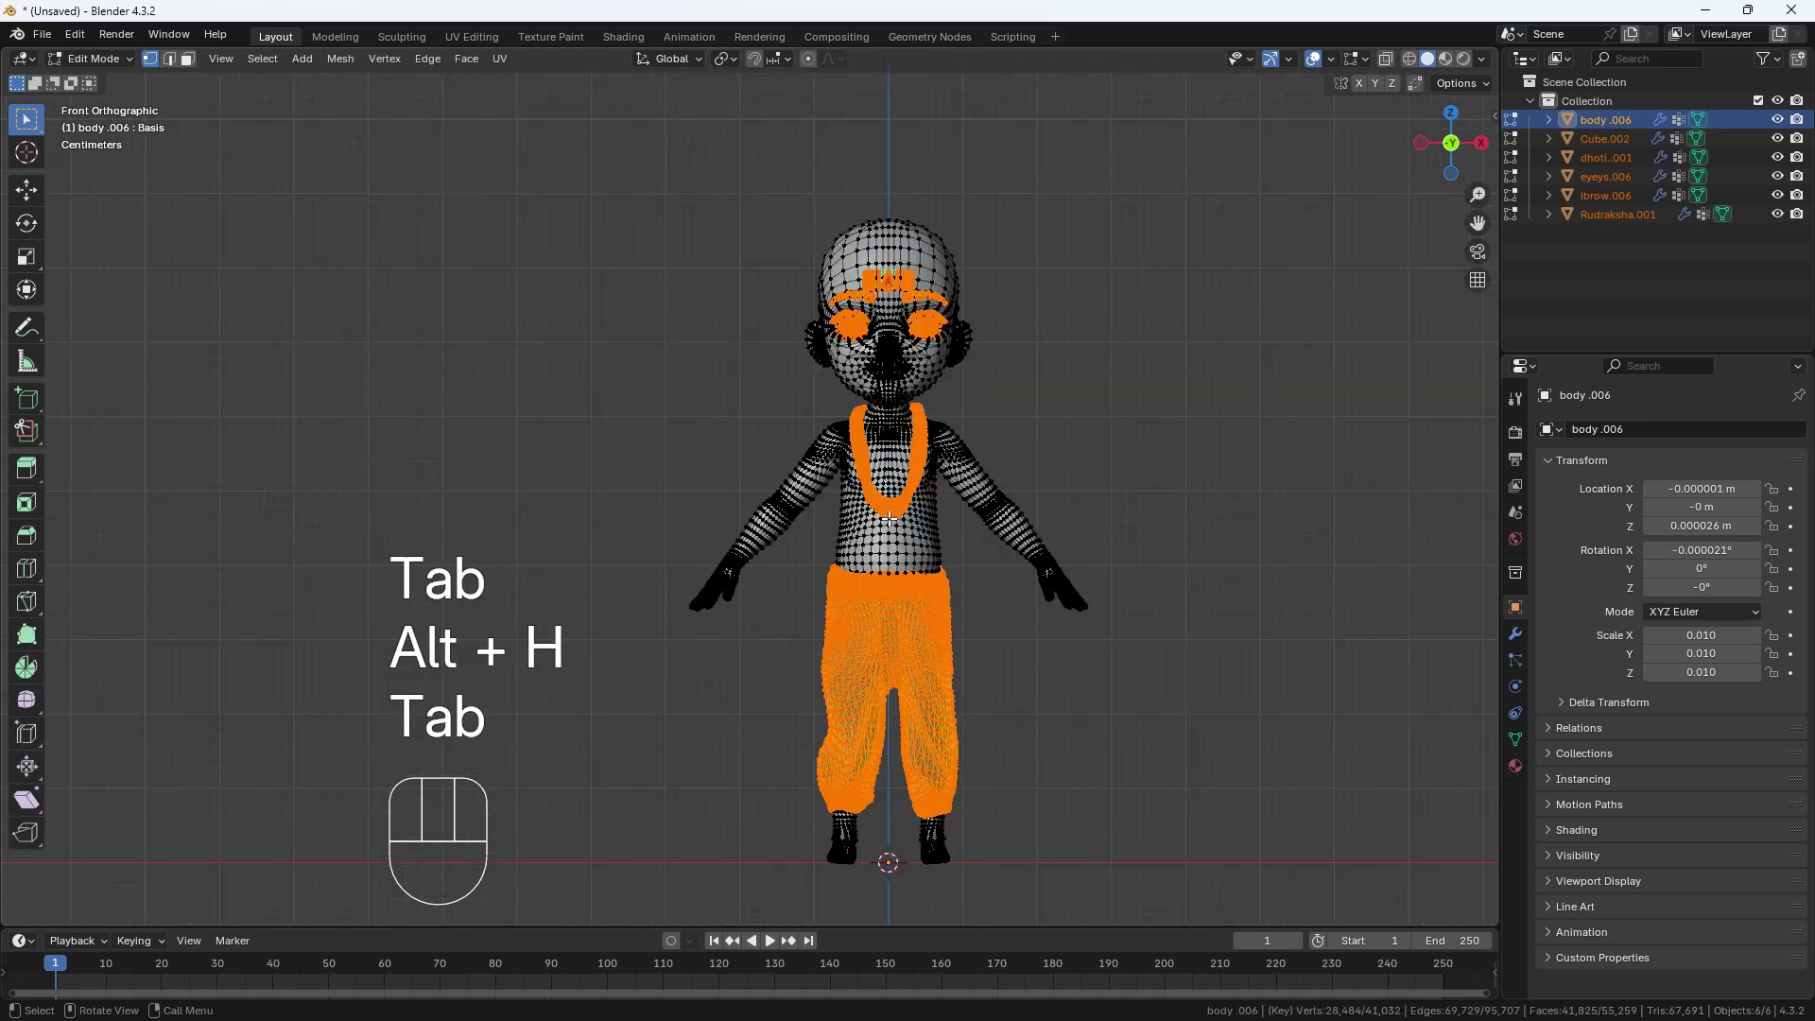
# Convert the triangles of all the character's meshes to quads, merge their vertices by distance, and return to Object Mode.
pyautogui.press('a')
pyautogui.scroll(5, 976, 615)
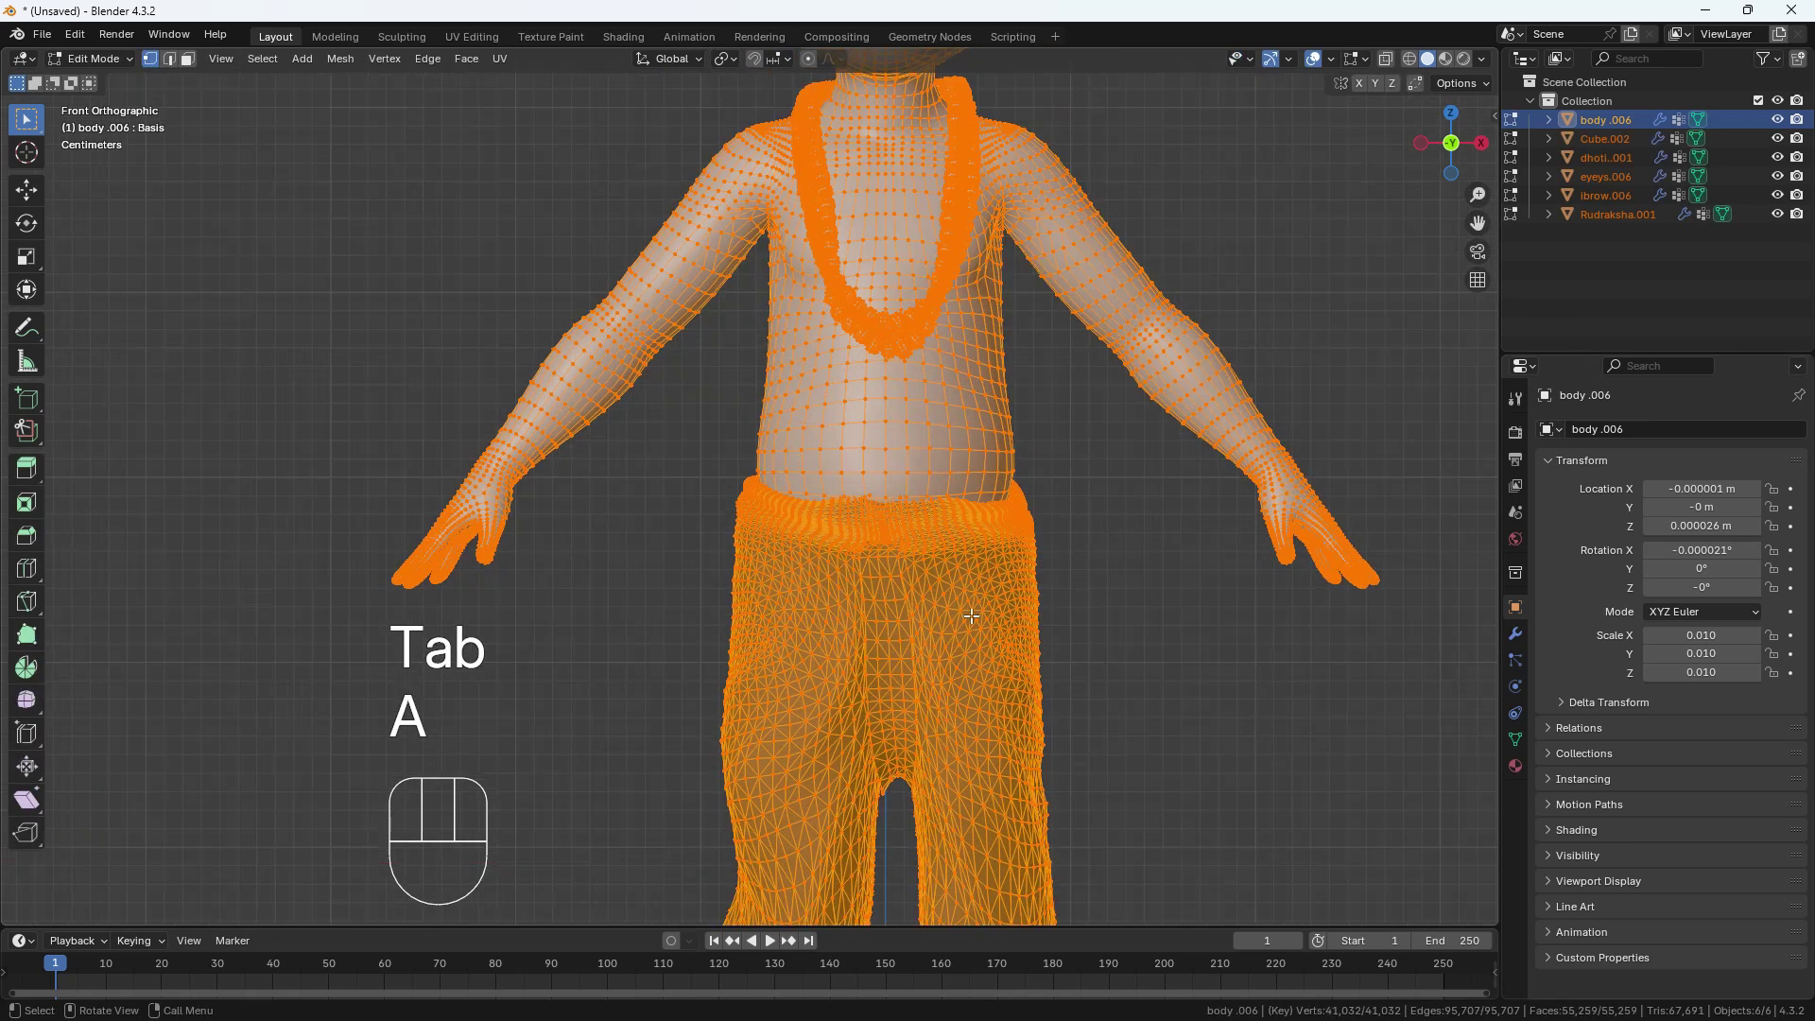
pyautogui.hotkey('alt', 'j')
pyautogui.press('m')
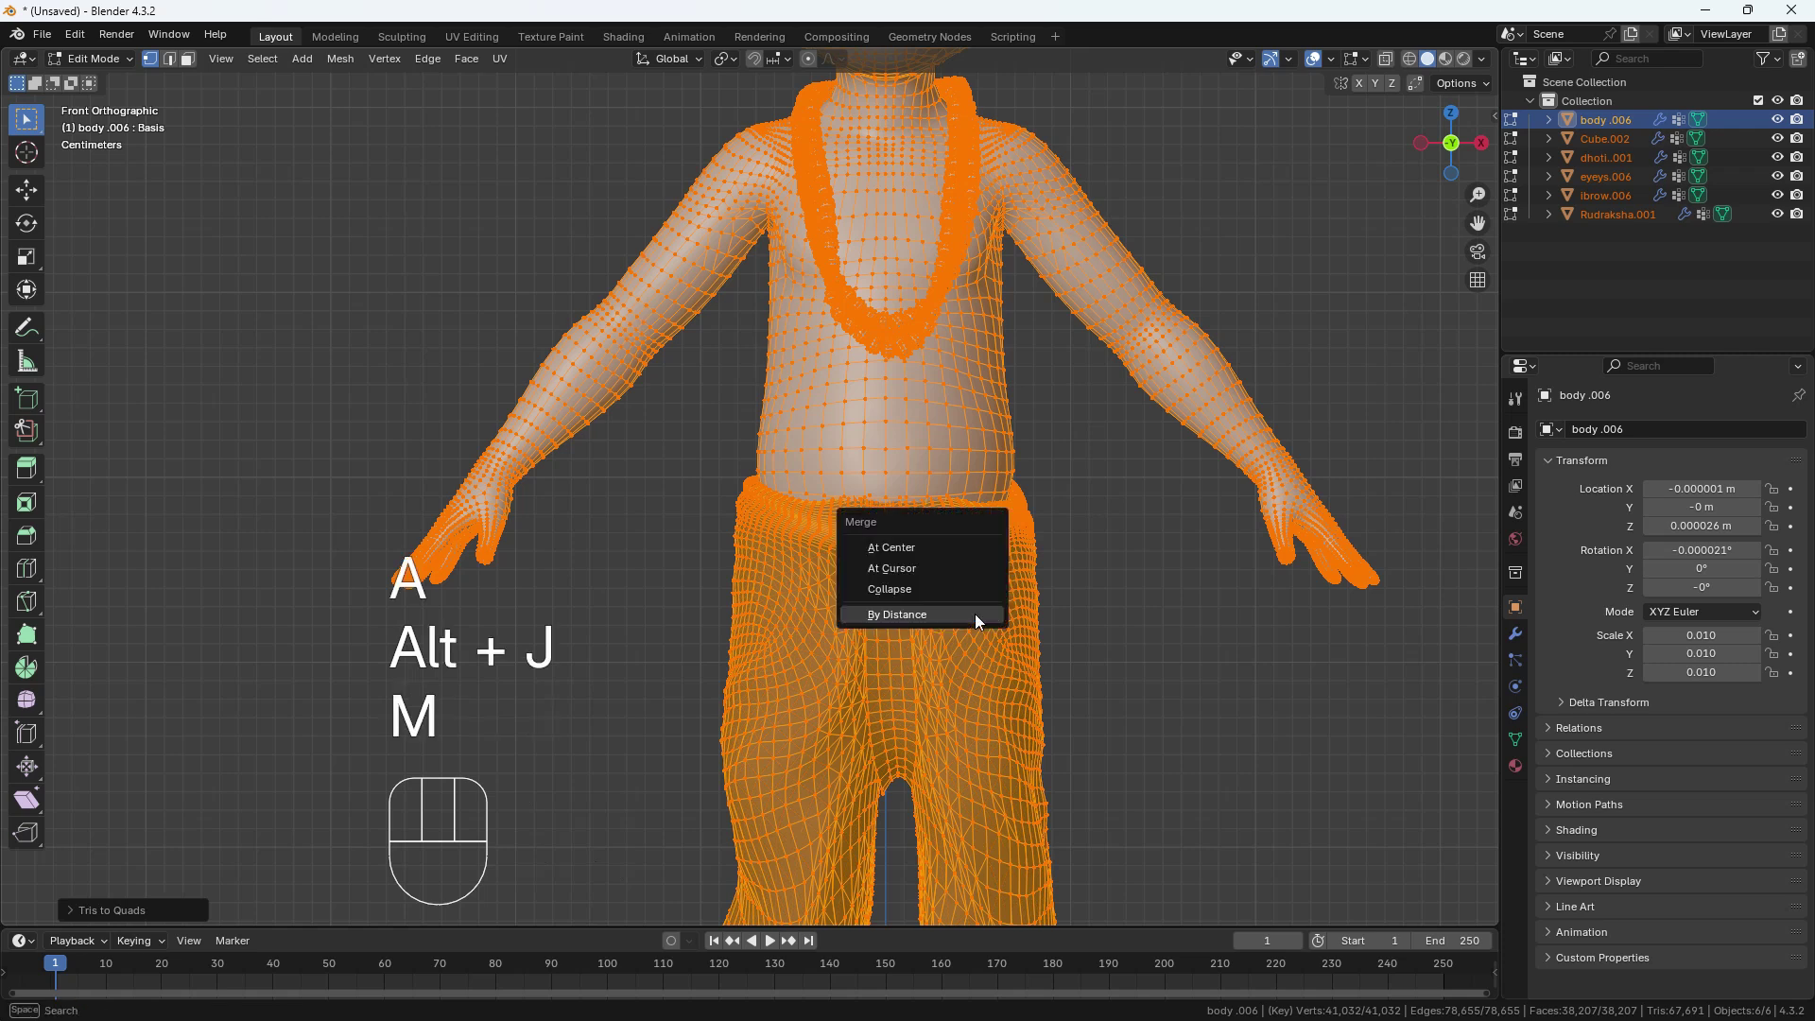
pyautogui.click(974, 611)
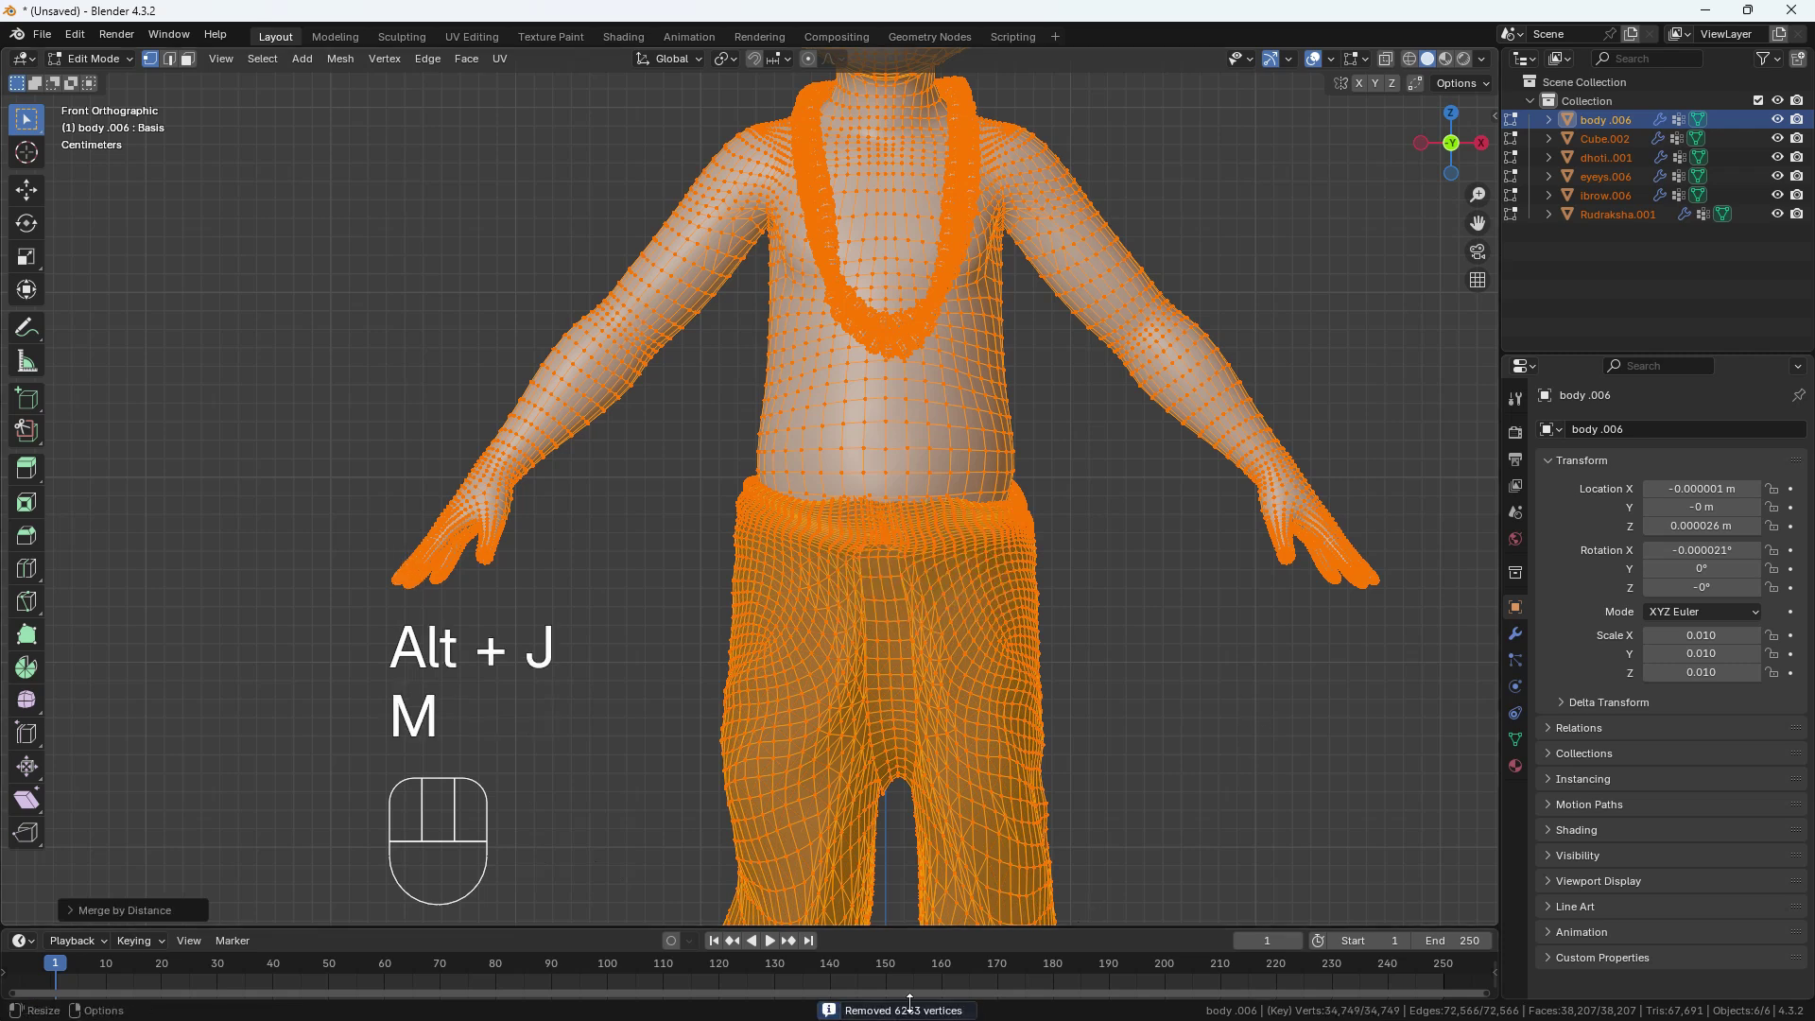
pyautogui.click(1139, 729)
pyautogui.scroll(-4, 1064, 468)
pyautogui.press('Tab')
# Select the eyes object on the face and try moving it, cancelling the move.
pyautogui.scroll(4, 1046, 127)
pyautogui.keyDown('shift'); pyautogui.moveTo(948, 233); pyautogui.dragTo(866, 442, button='middle'); pyautogui.keyUp('shift')
pyautogui.click(1189, 438)
pyautogui.scroll(5, 813, 394)
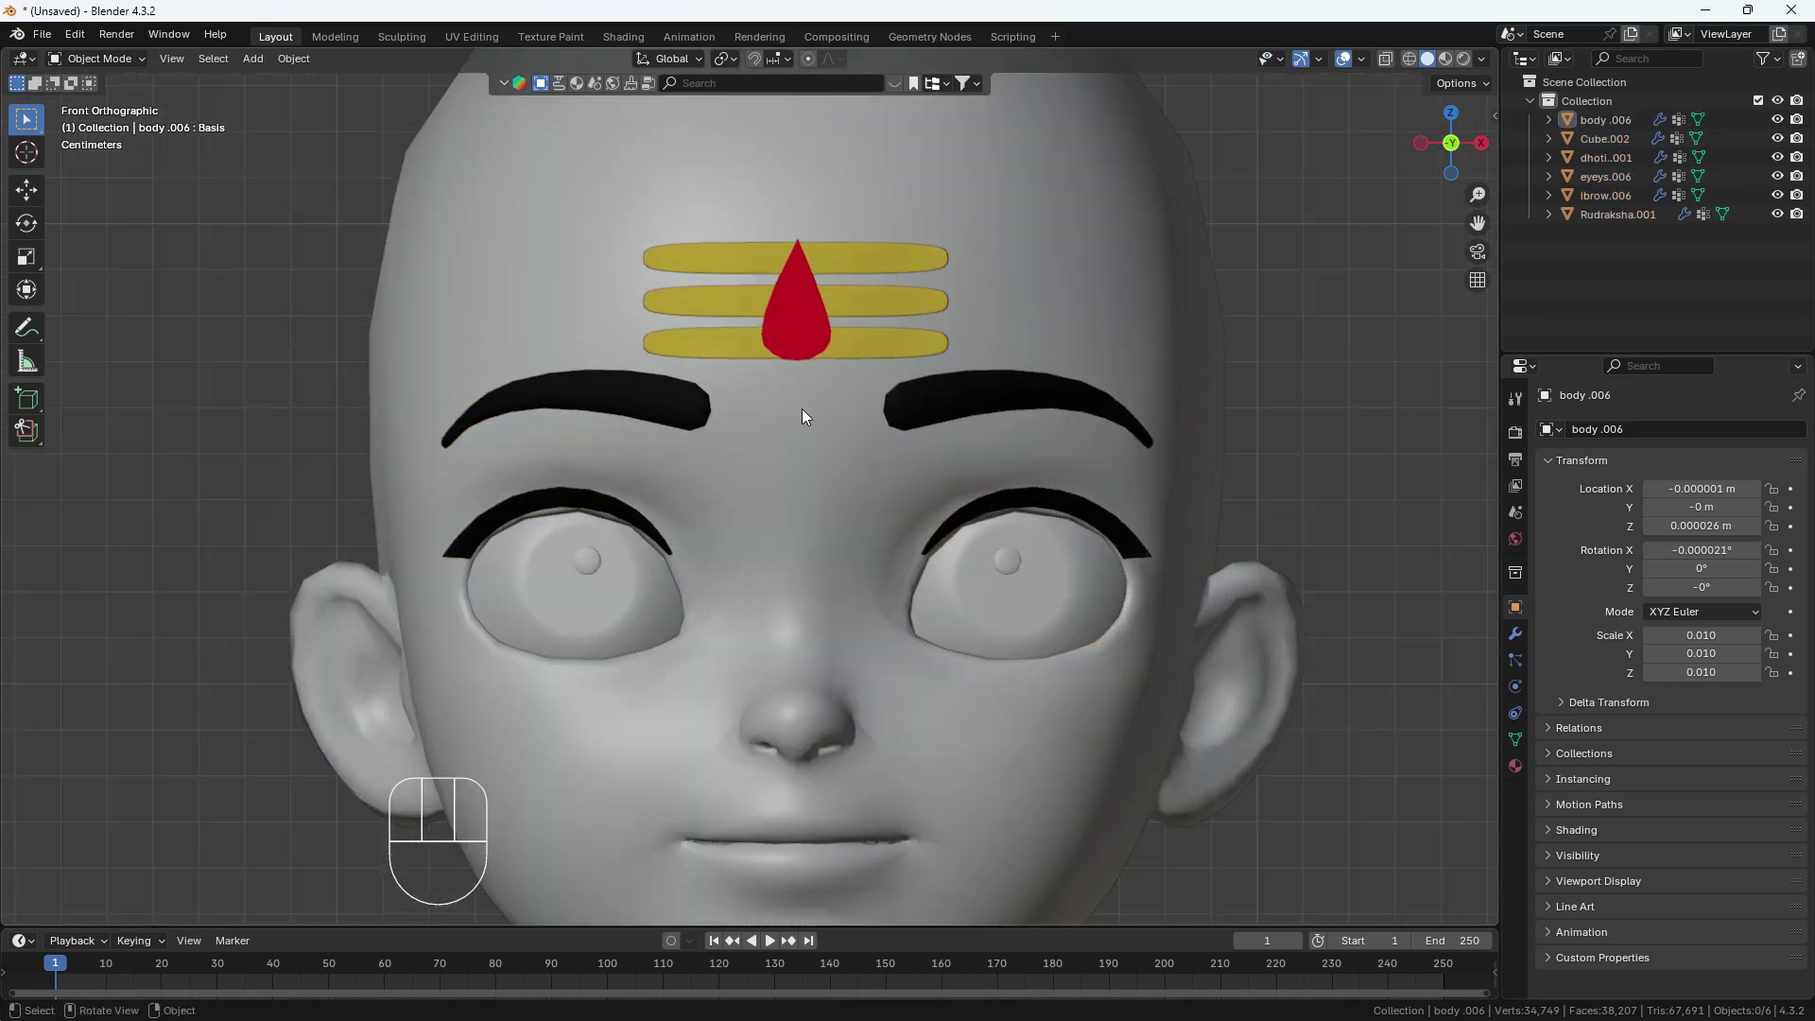
pyautogui.scroll(-1, 802, 416)
pyautogui.click(917, 545)
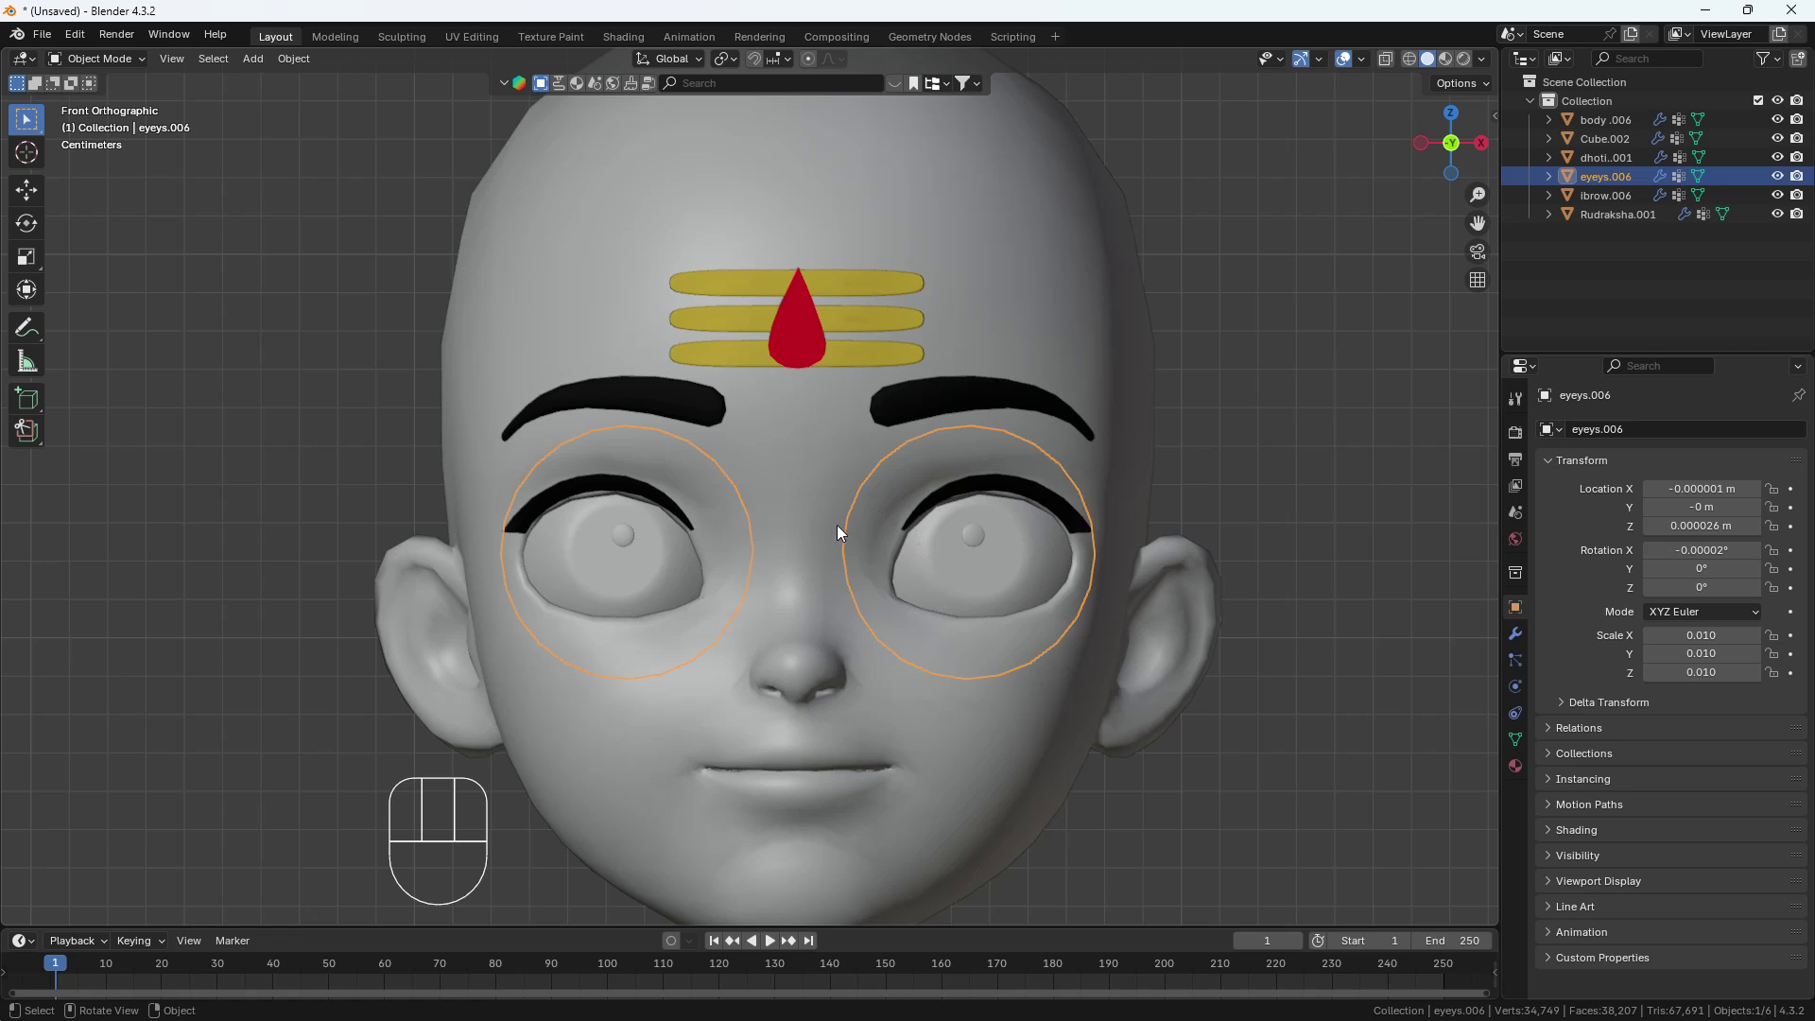
pyautogui.press('g')
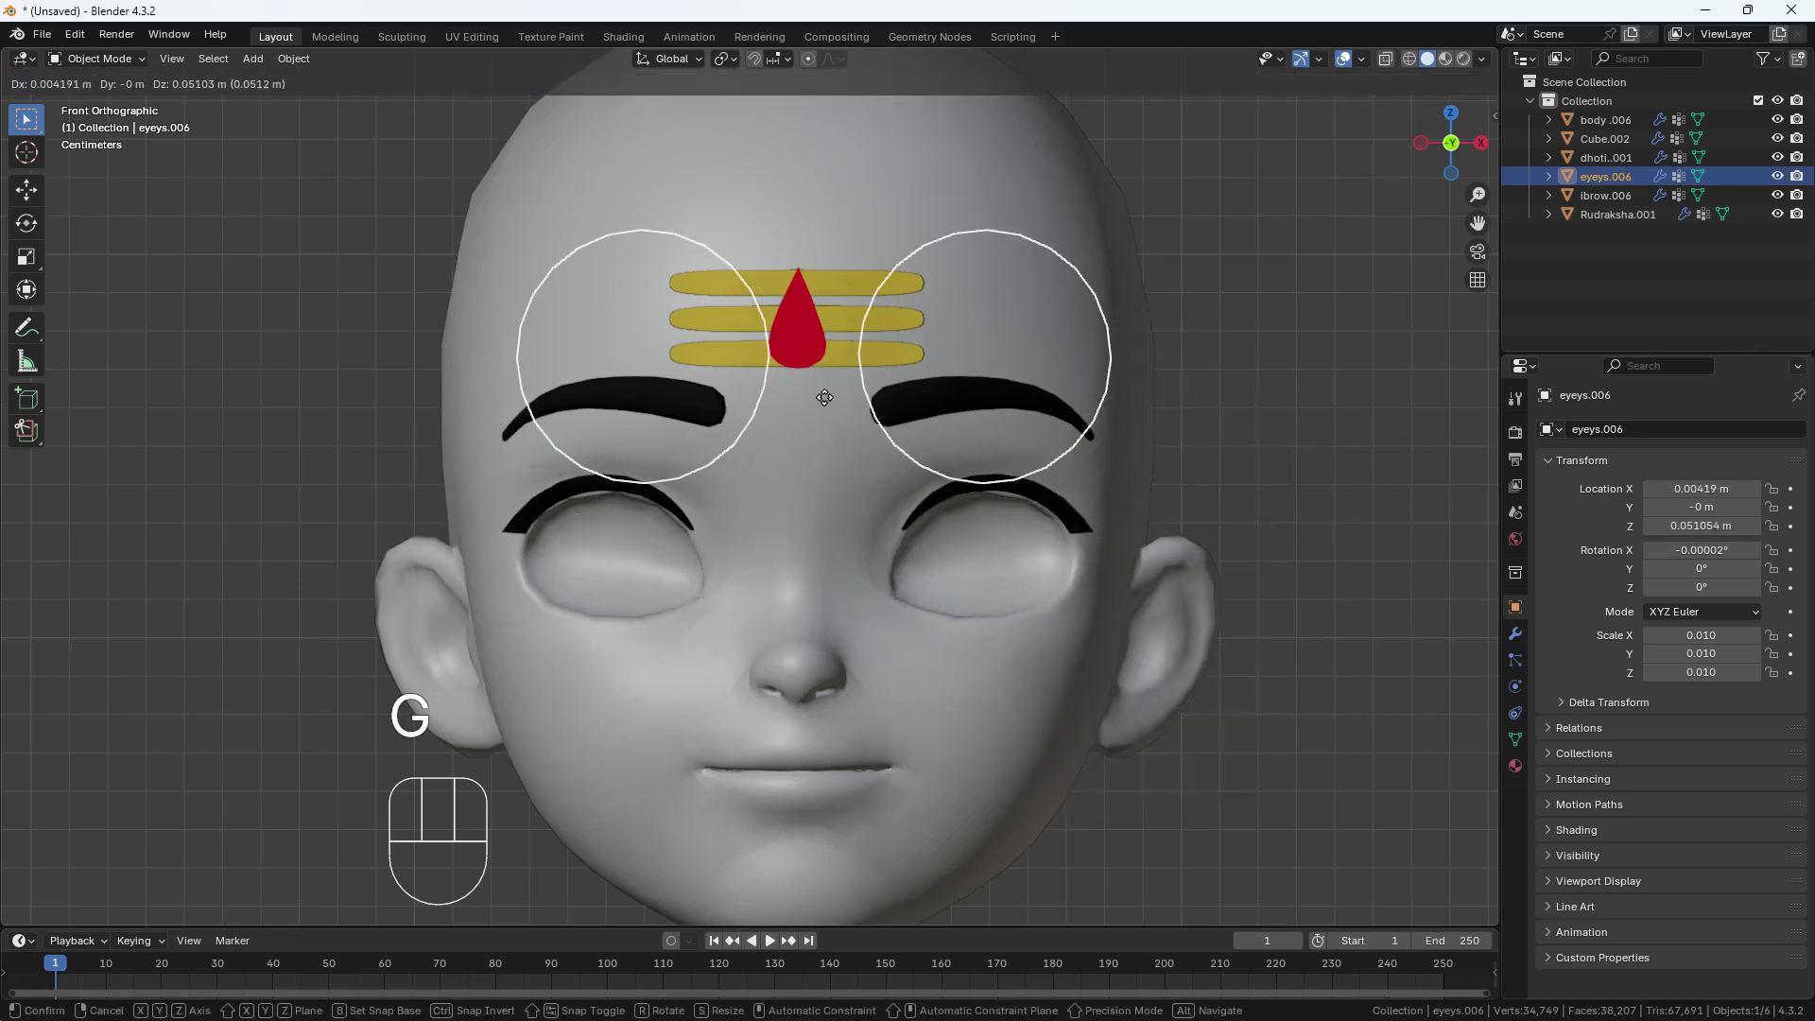
pyautogui.rightClick(855, 567)
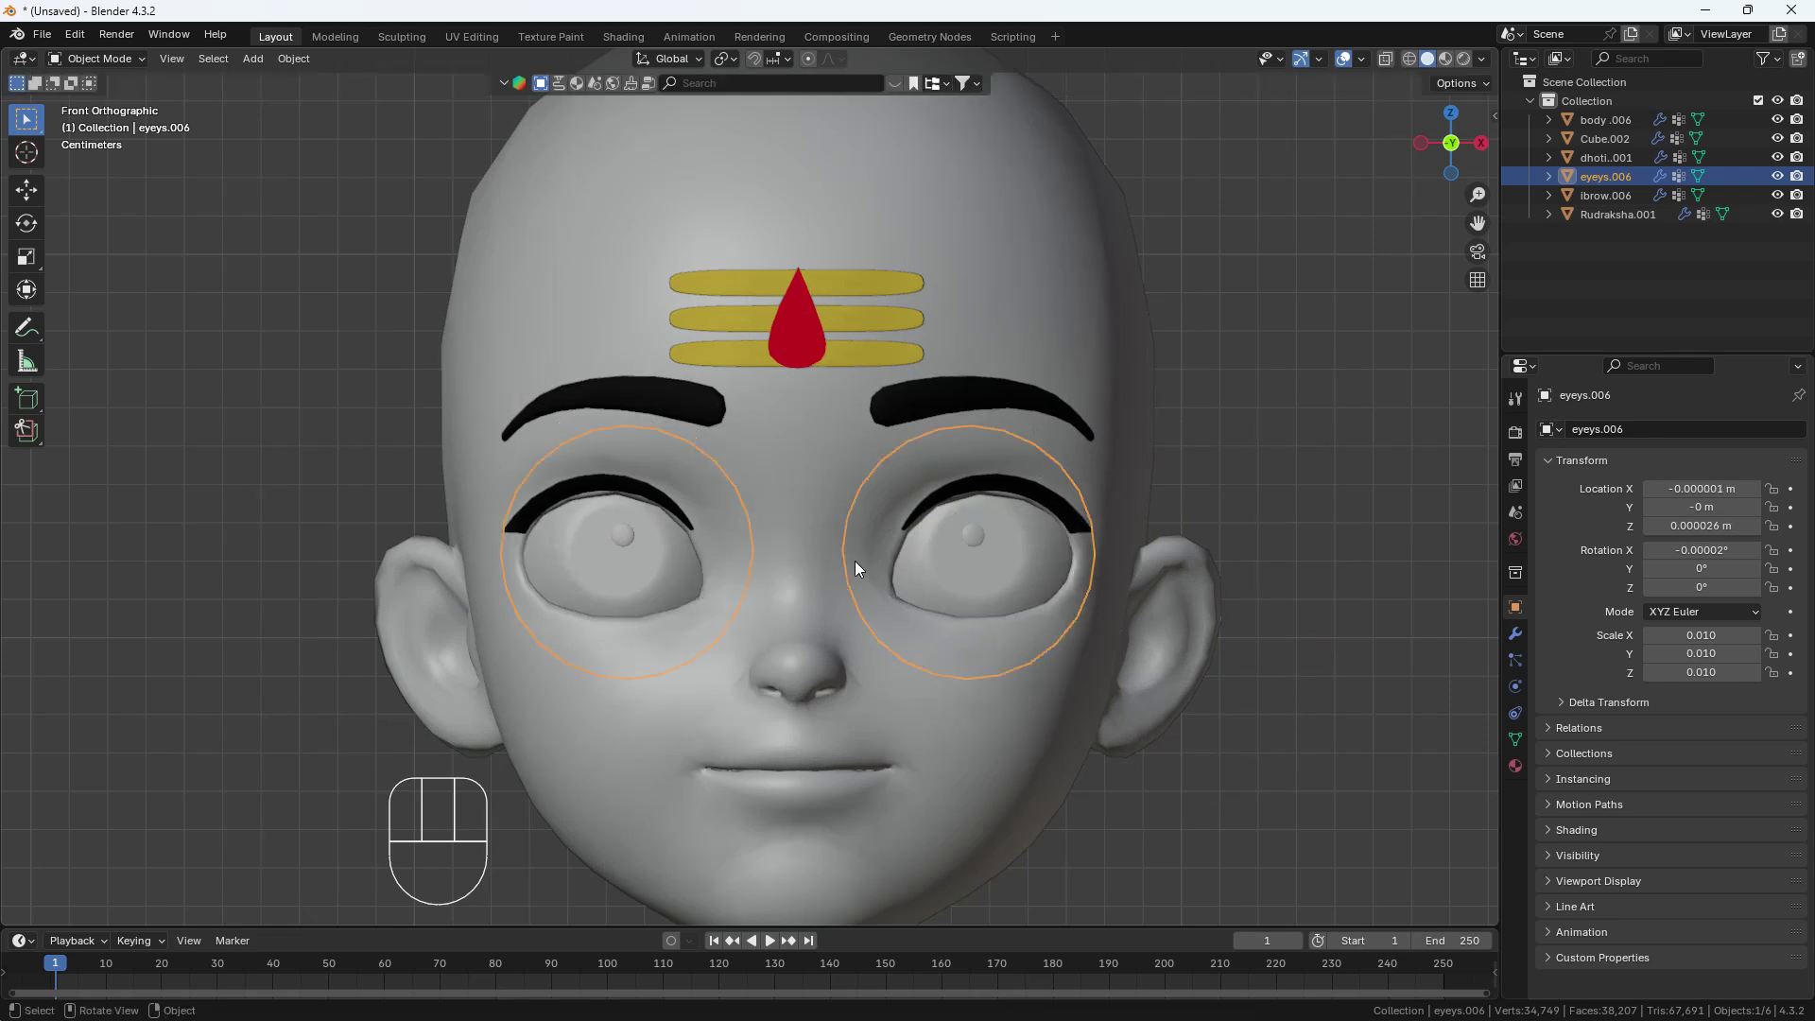
# Isolate the eyes object, separate its entire mesh by loose parts, and return to Object Mode.
pyautogui.hotkey('shift', 'h')
pyautogui.press('Tab')
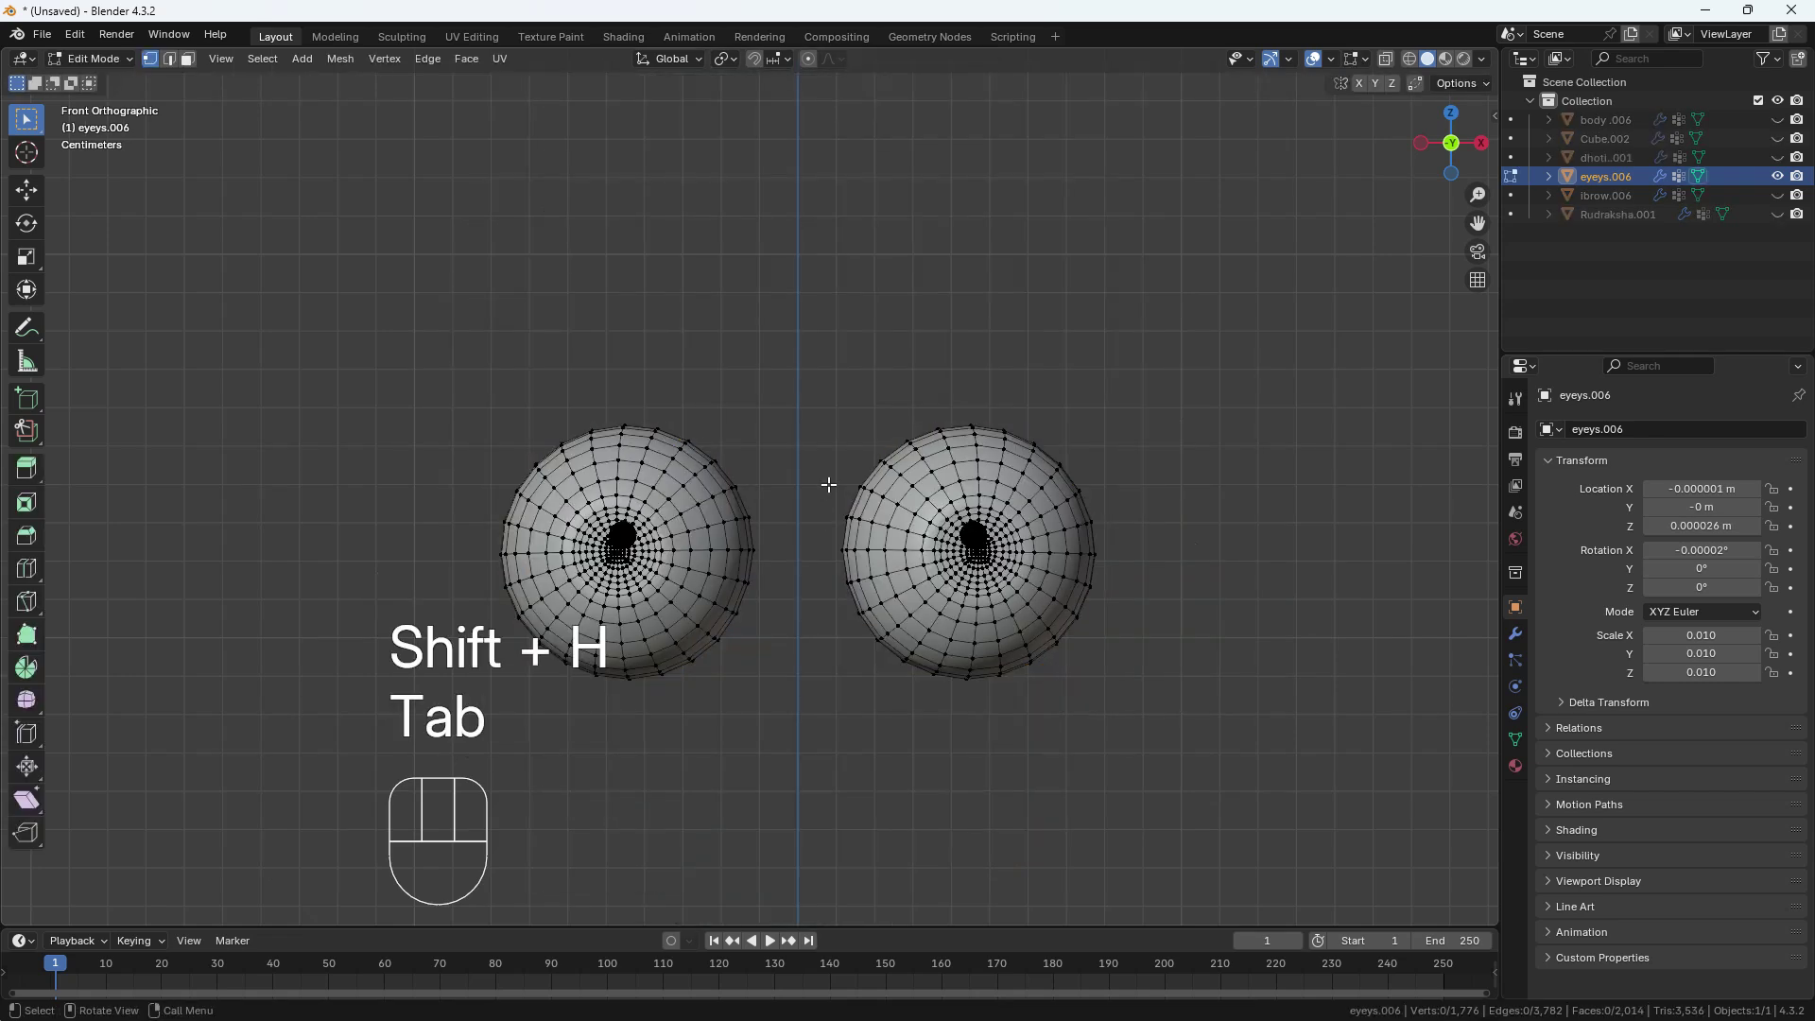
pyautogui.press('a')
pyautogui.press('p')
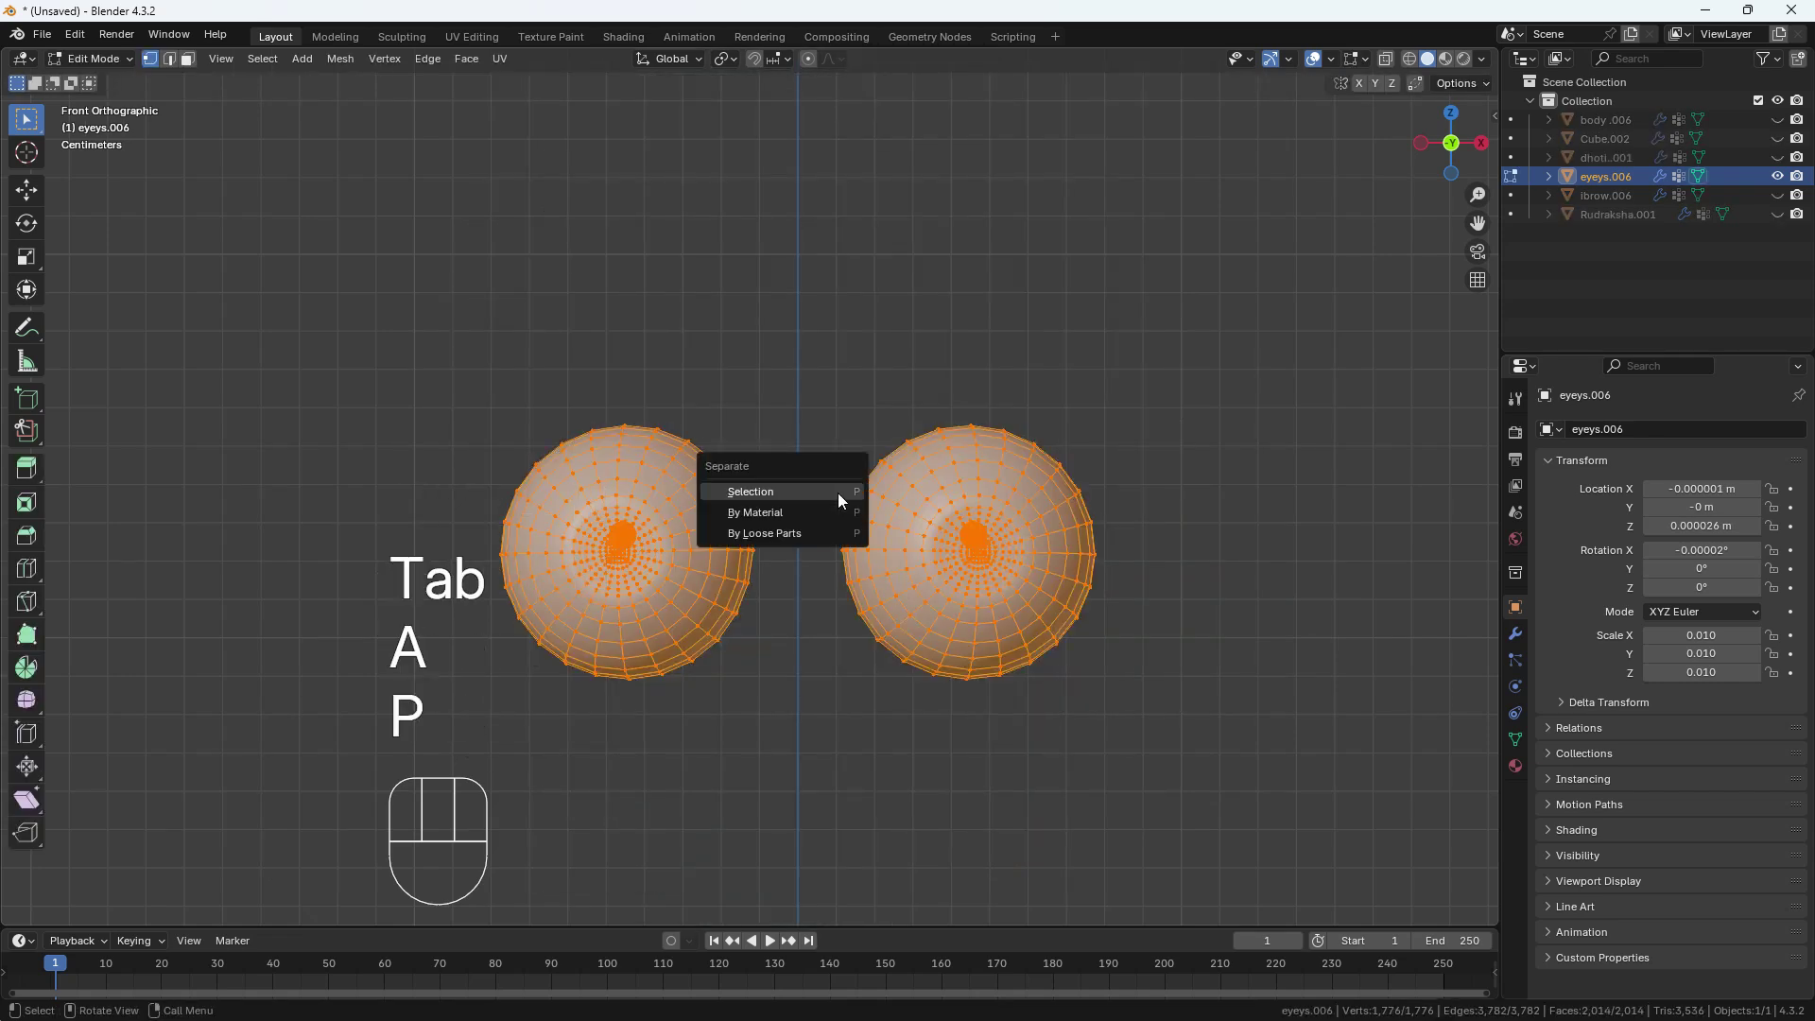
pyautogui.click(828, 534)
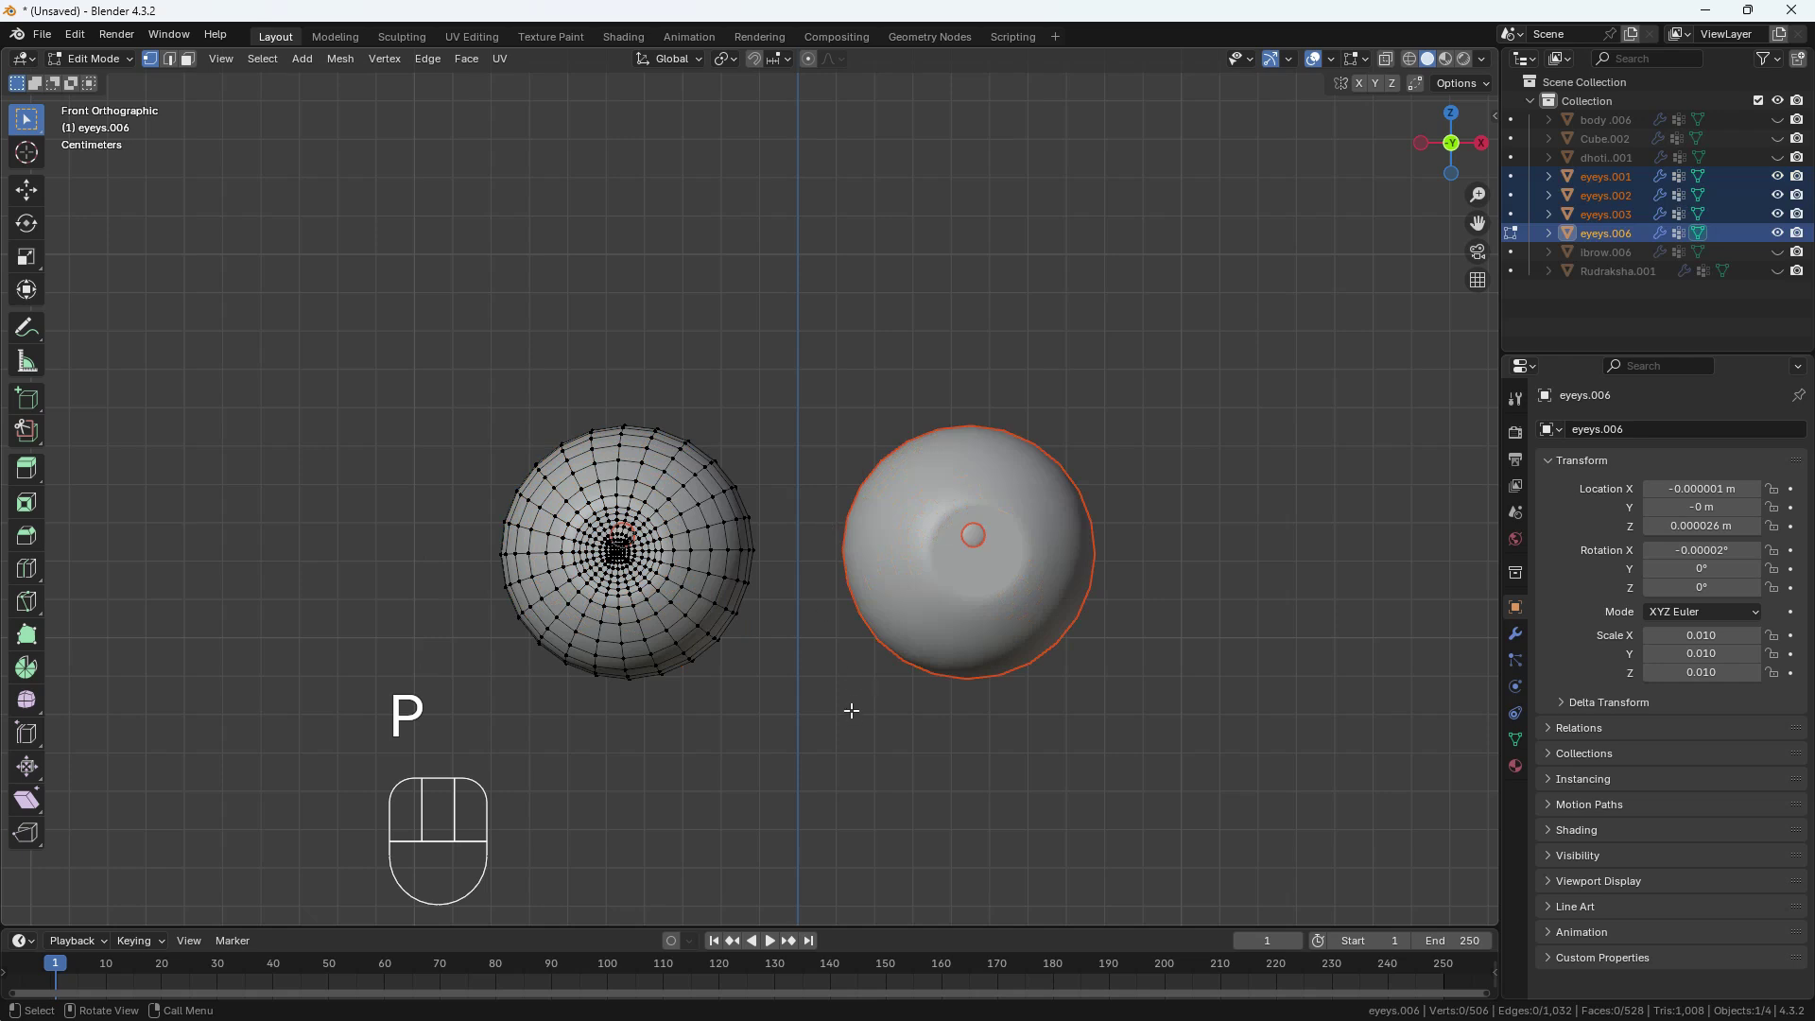
pyautogui.press('Tab')
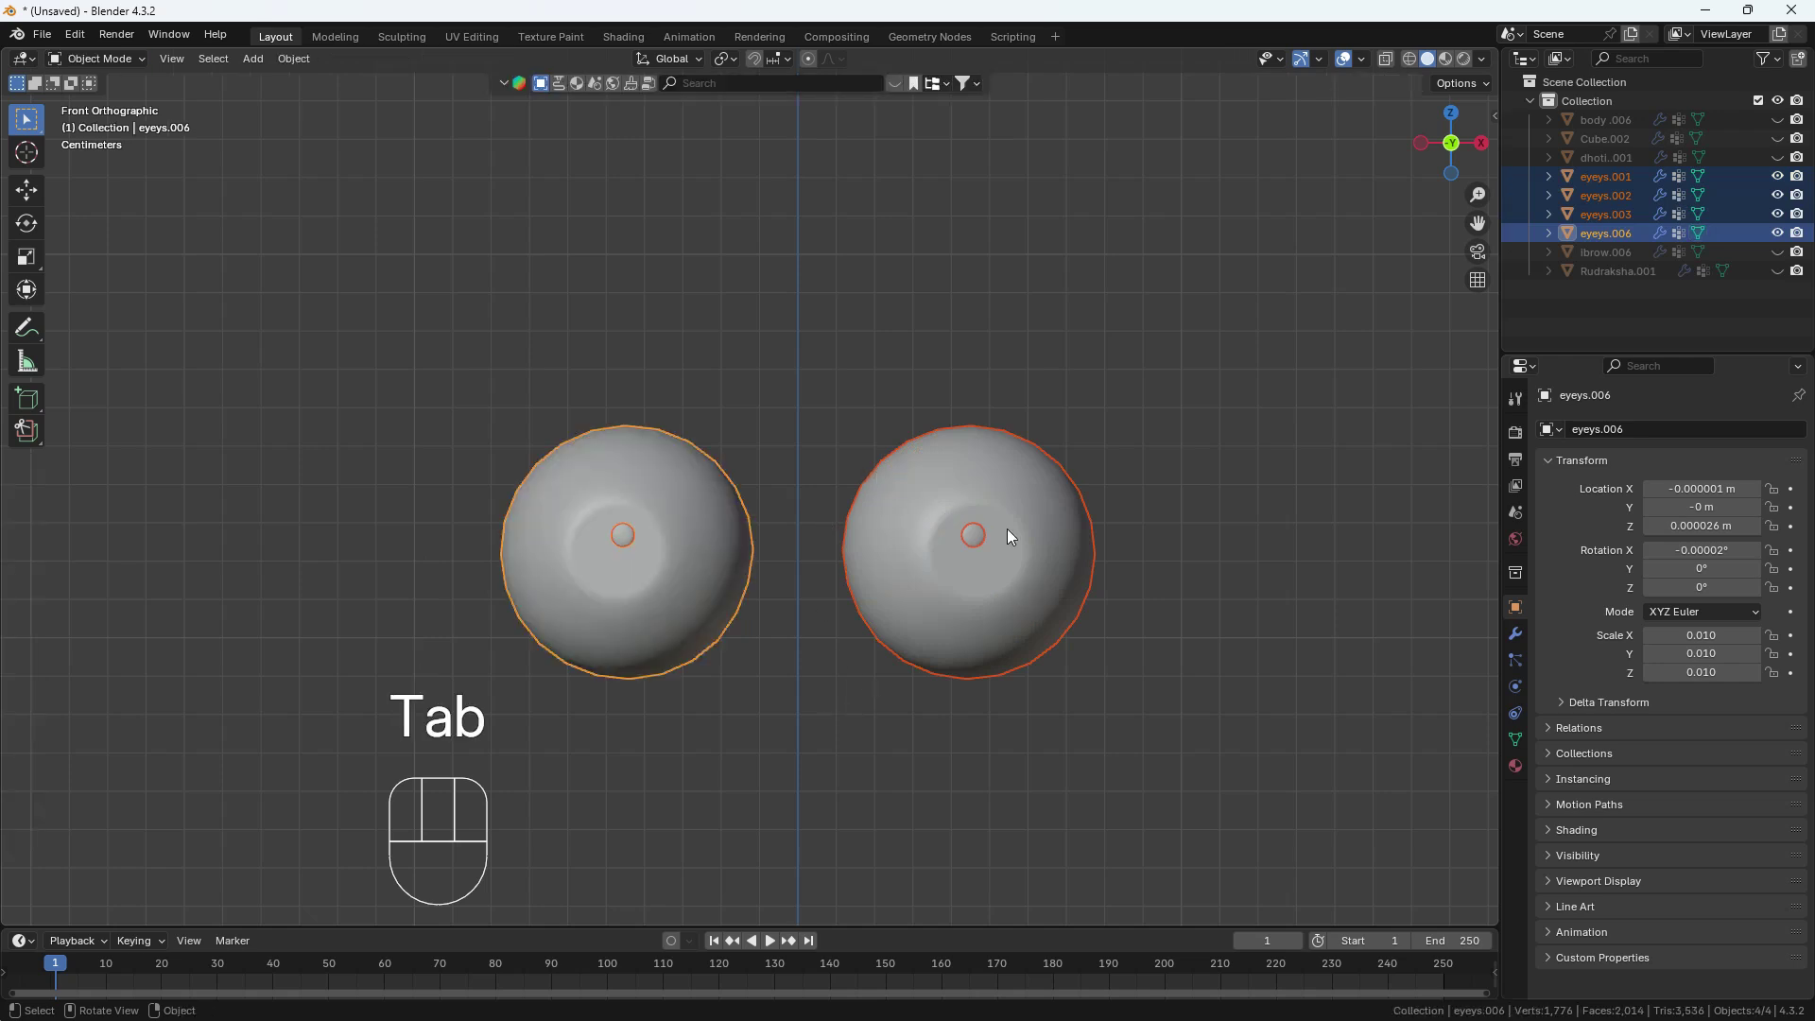
# Set the origin of all the separated eye parts to their geometry and clear the selection.
pyautogui.rightClick(979, 539)
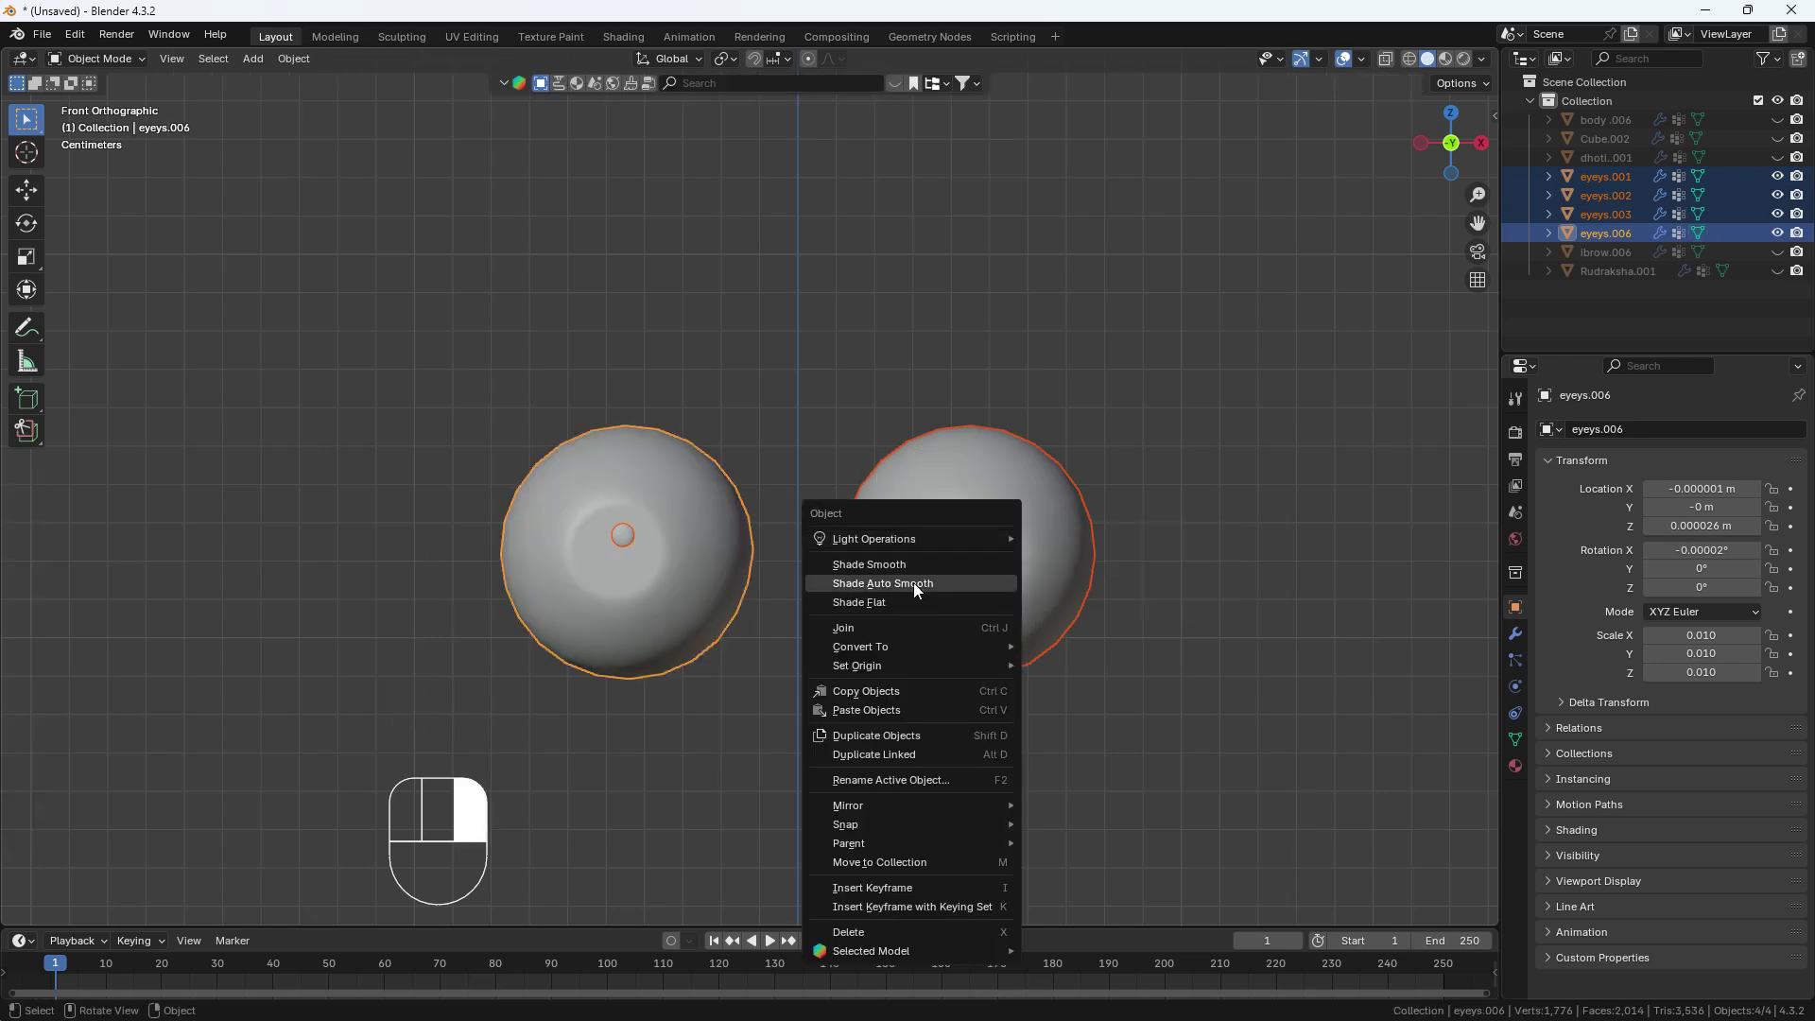
pyautogui.moveTo(869, 664)
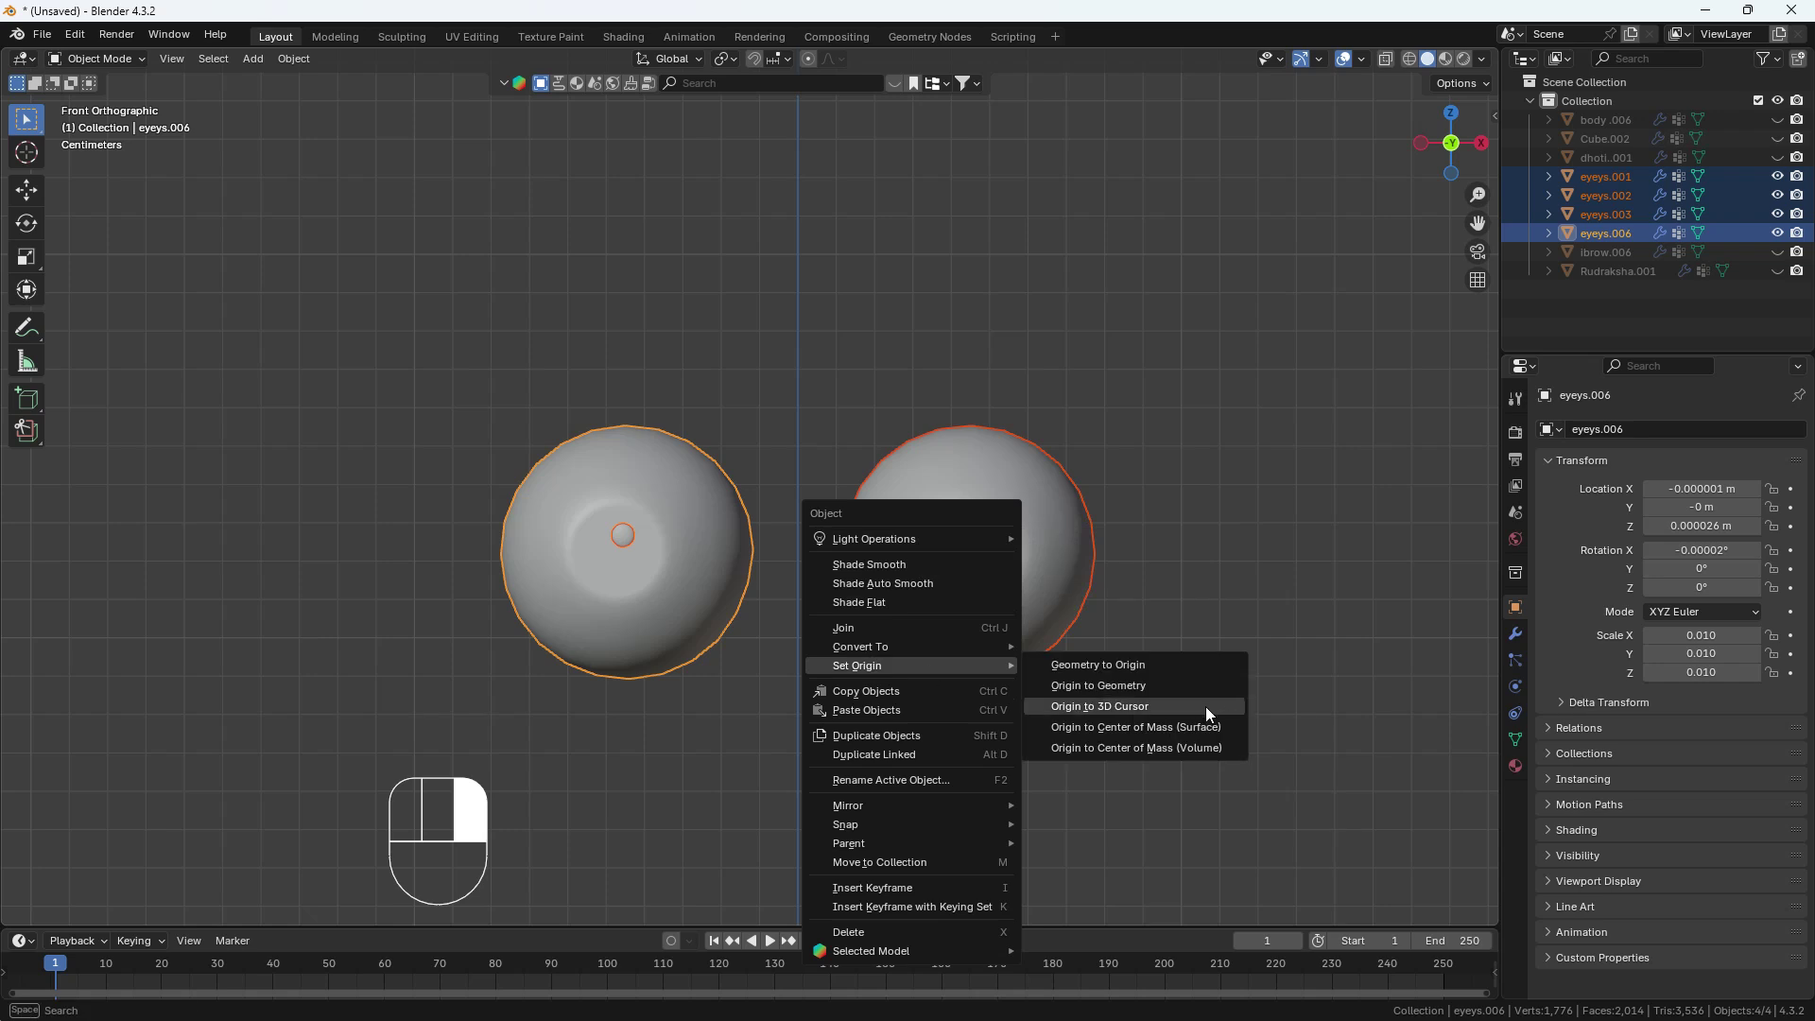
pyautogui.click(1142, 684)
pyautogui.click(1193, 597)
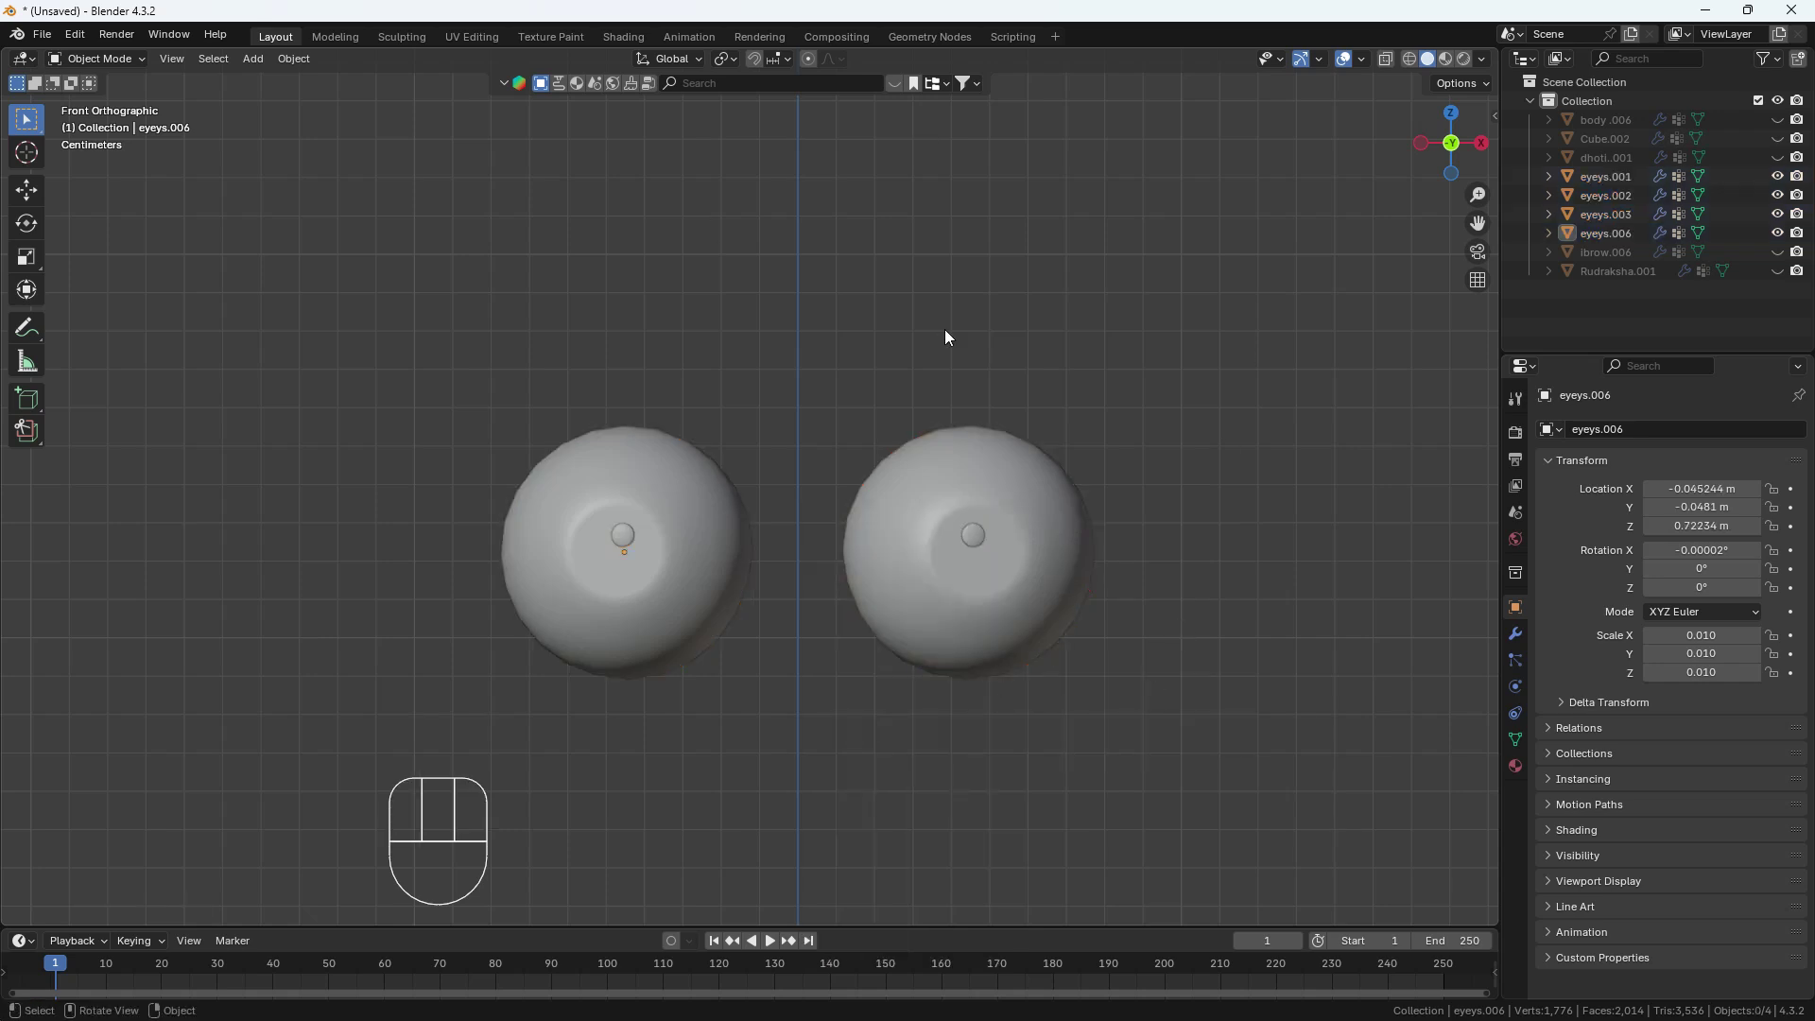
# Join the eyeball and its small front piece into one object for each of the two eyes.
pyautogui.moveTo(453, 310); pyautogui.dragTo(715, 707)
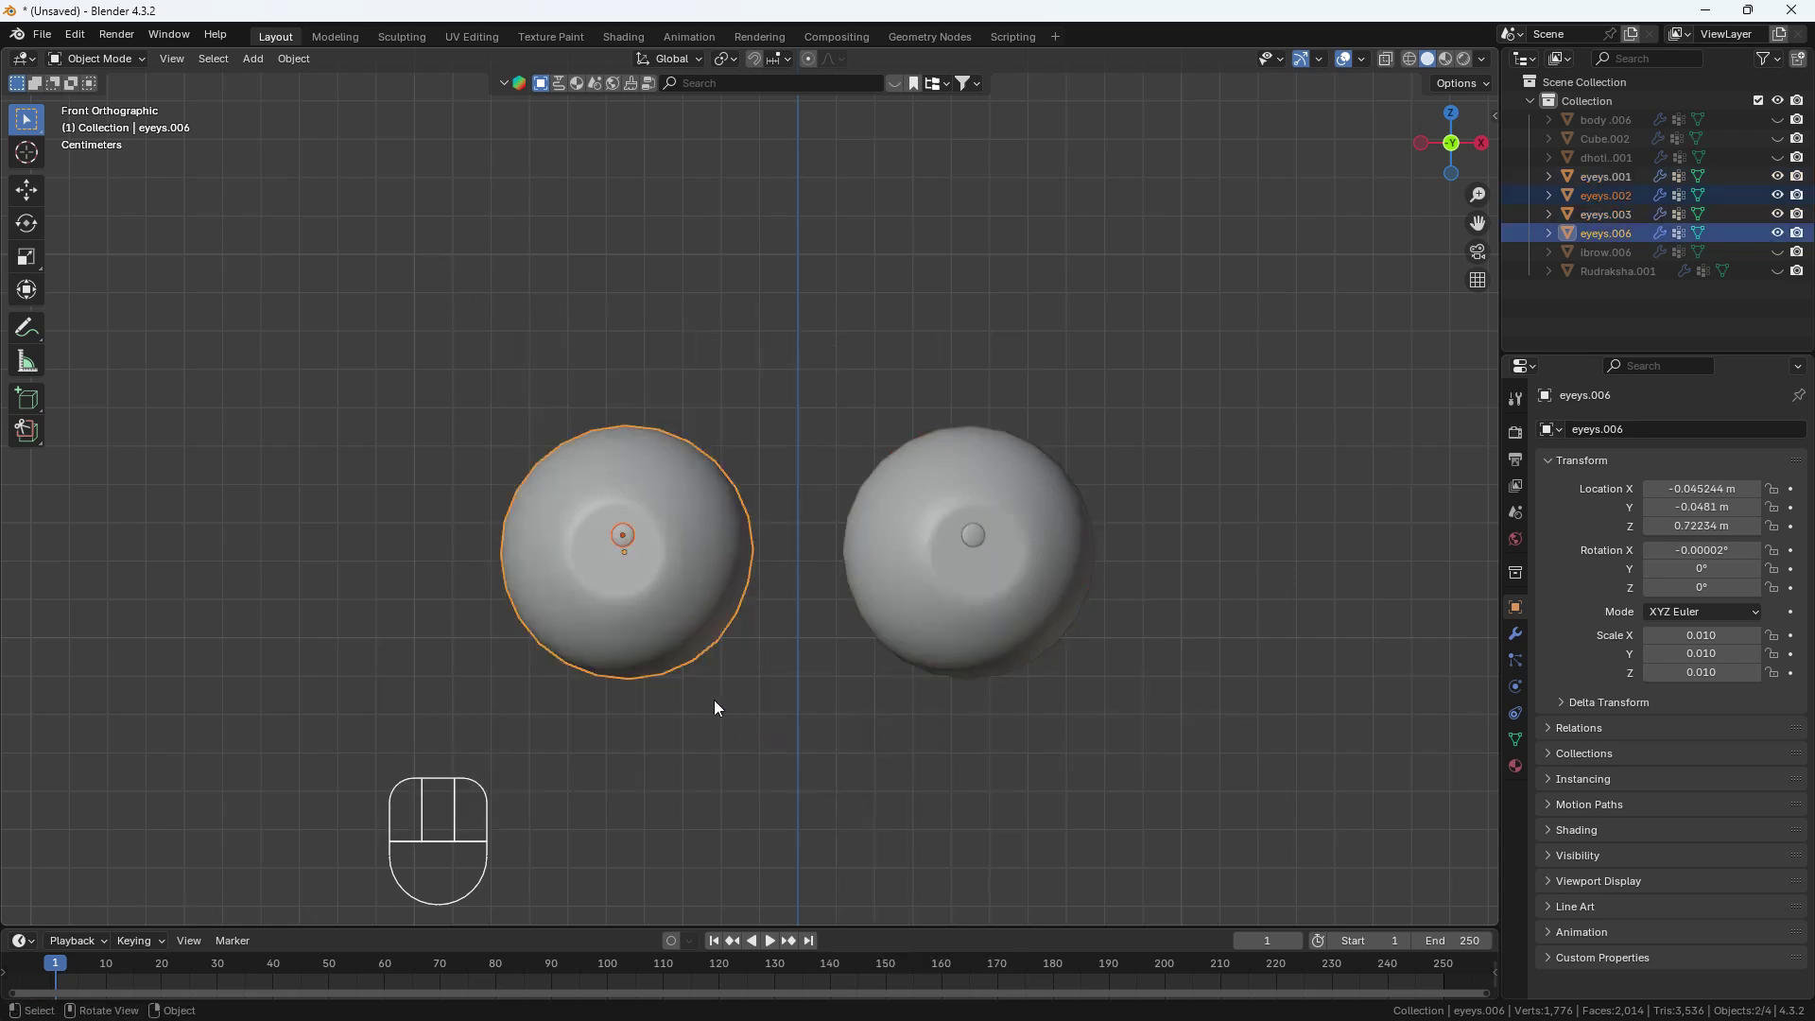
pyautogui.hotkey('ctrl', 'j')
pyautogui.moveTo(870, 303); pyautogui.dragTo(989, 614)
pyautogui.keyDown('shift'); pyautogui.click(989, 614); pyautogui.keyUp('shift')
pyautogui.hotkey('ctrl', 'j')
pyautogui.click(1109, 595)
# Test-move each joined eye separately and cancel both moves.
pyautogui.click(1010, 616)
pyautogui.press('g')
pyautogui.rightClick(1229, 567)
pyautogui.click(716, 624)
pyautogui.press('g')
pyautogui.rightClick(359, 662)
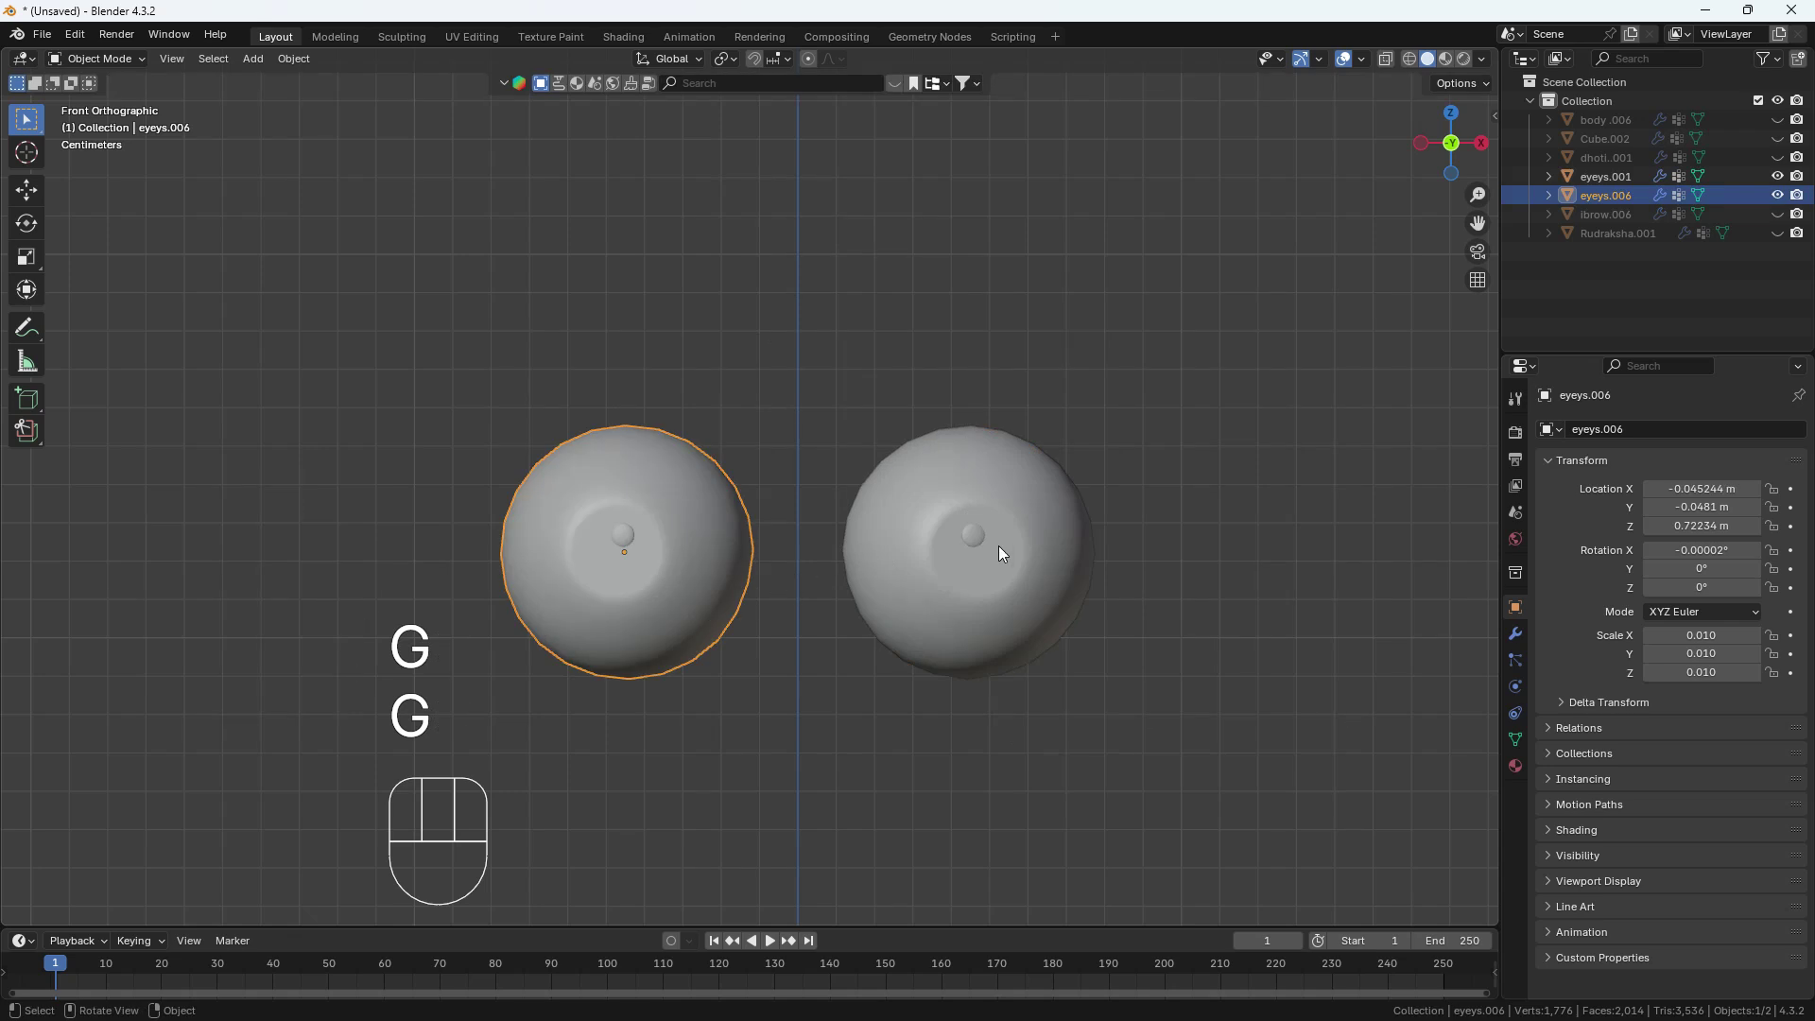
# Rename the eye on the character's left side as Left_Eyes.
pyautogui.click(999, 547)
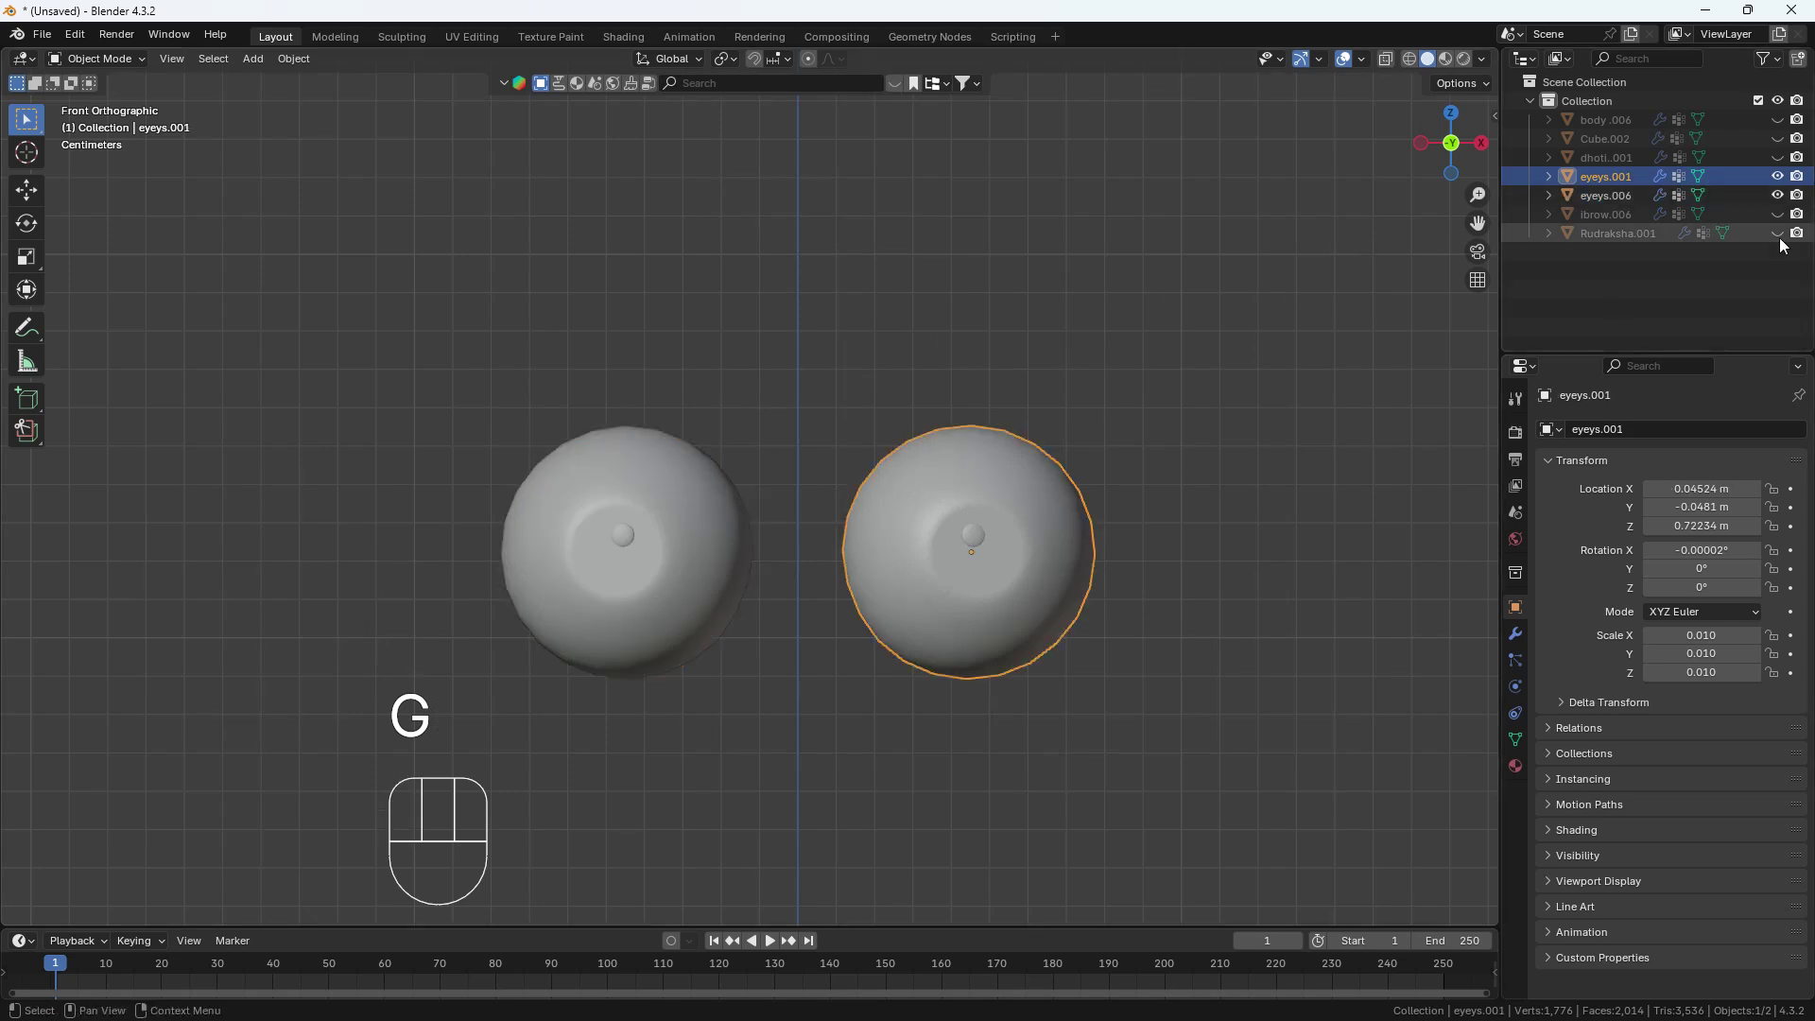
pyautogui.doubleClick(1624, 179)
pyautogui.write('Lef')
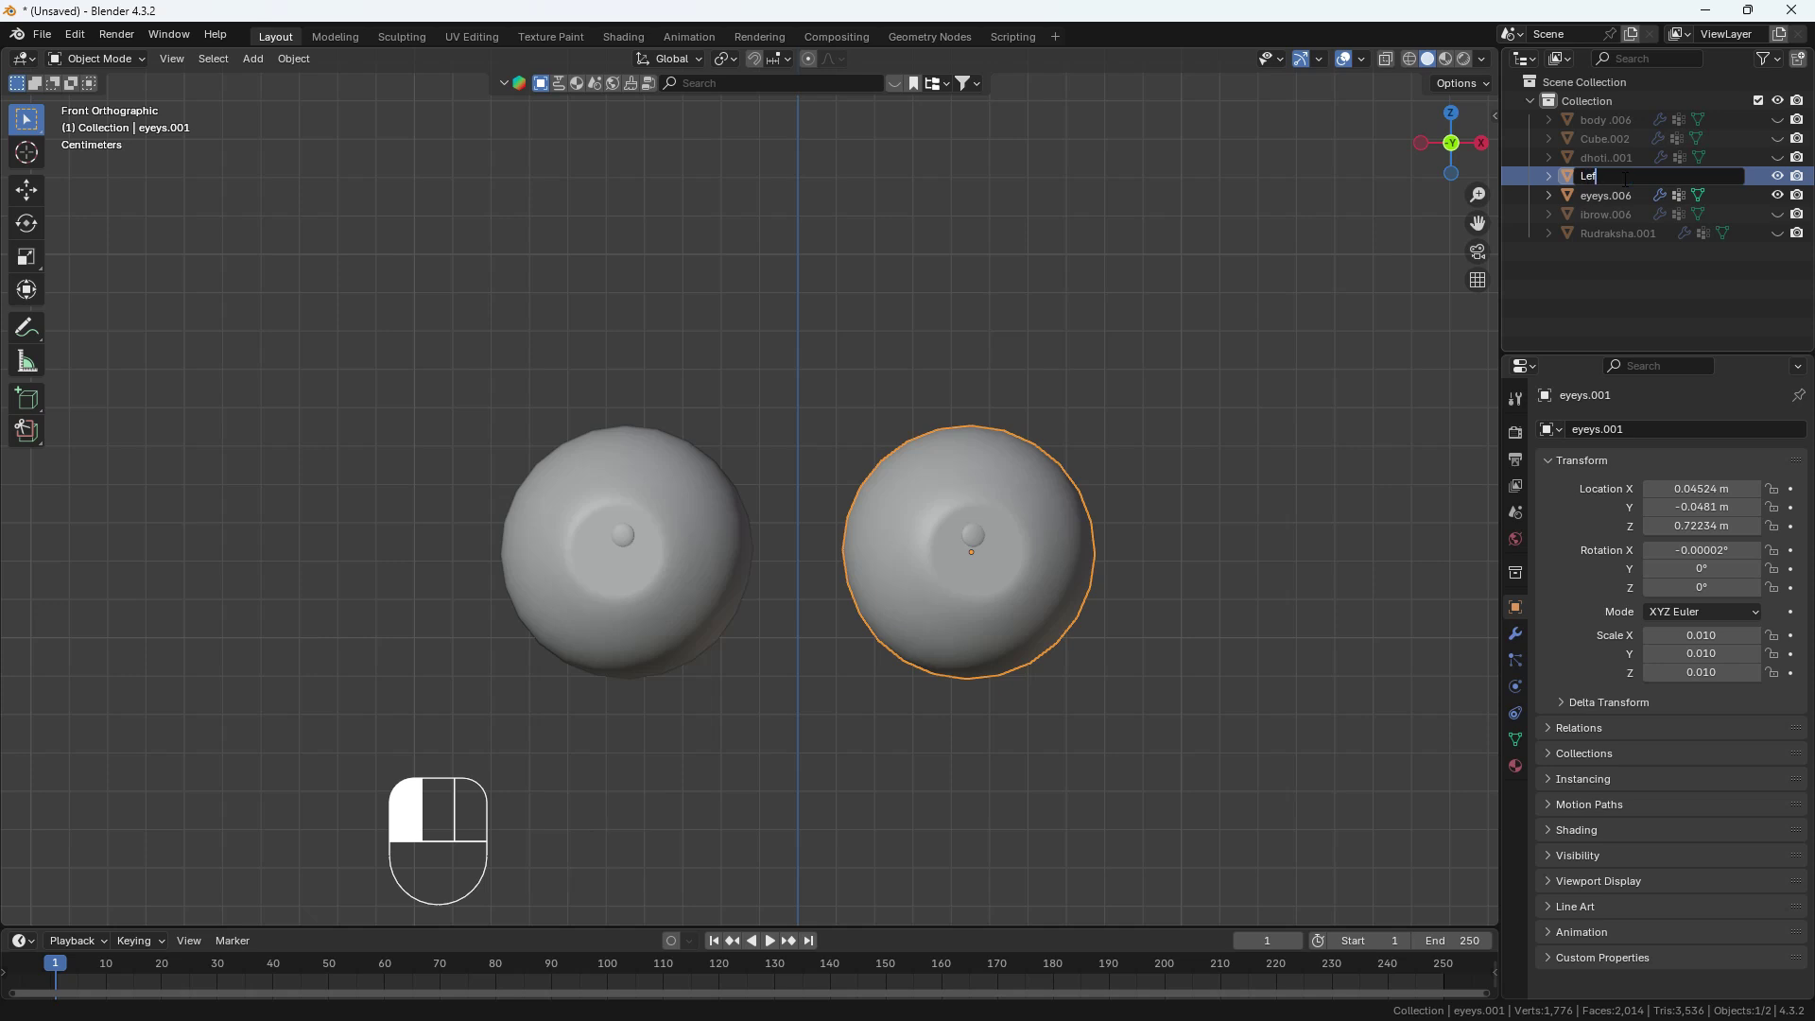
pyautogui.write('t_Eyes')
pyautogui.press('Return')
# Rename the eye on the character's right side as "Right_ Eyes".
pyautogui.click(576, 485)
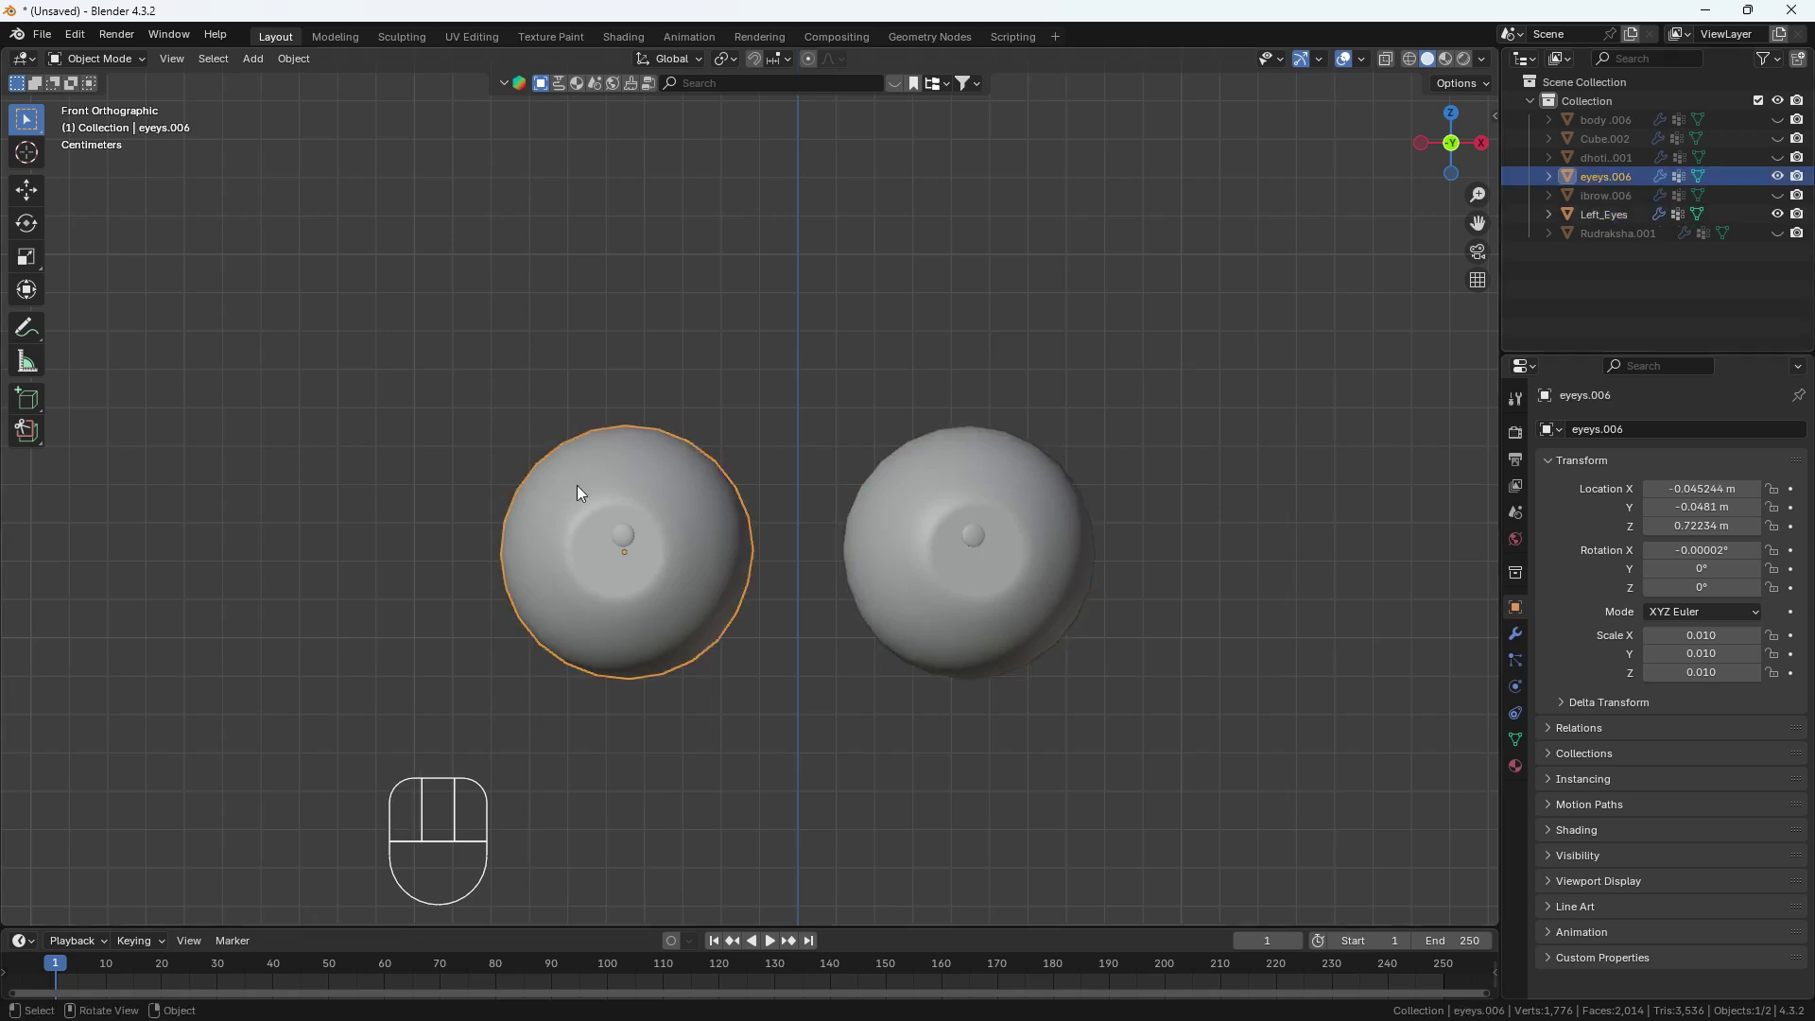
pyautogui.doubleClick(1612, 176)
pyautogui.write('Rig')
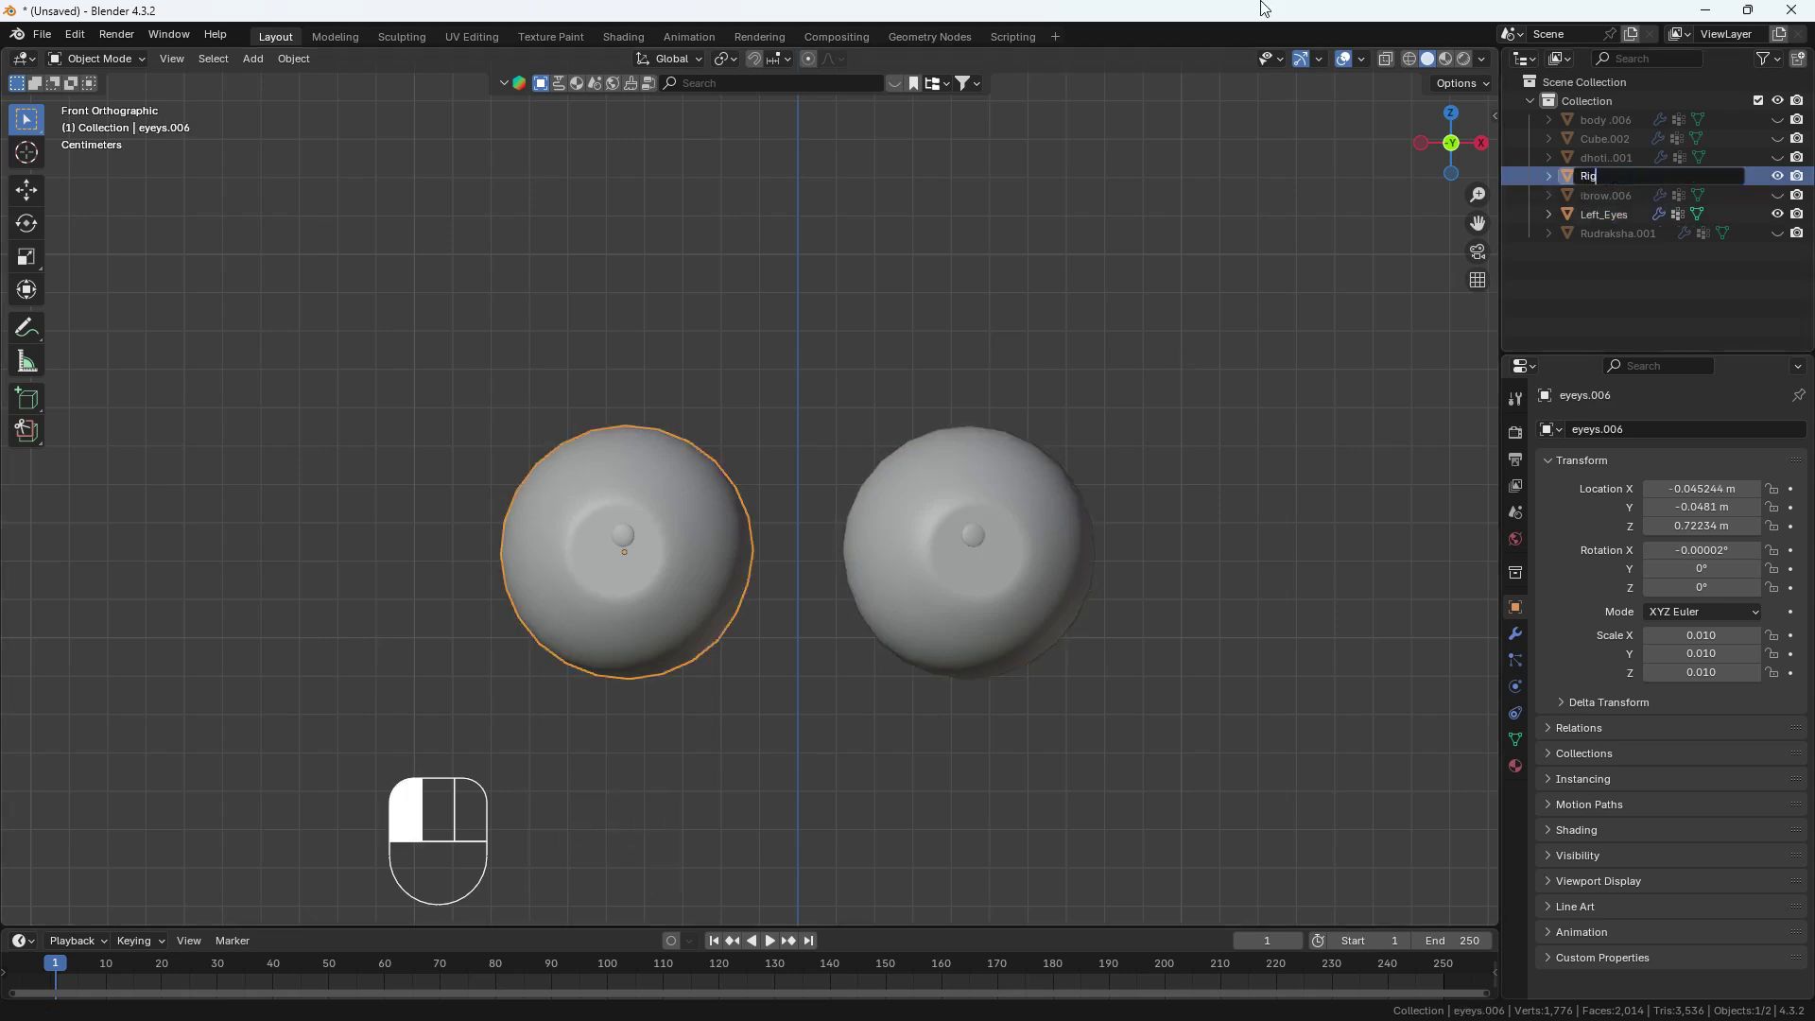
pyautogui.write('ht_E')
pyautogui.click(1098, 205)
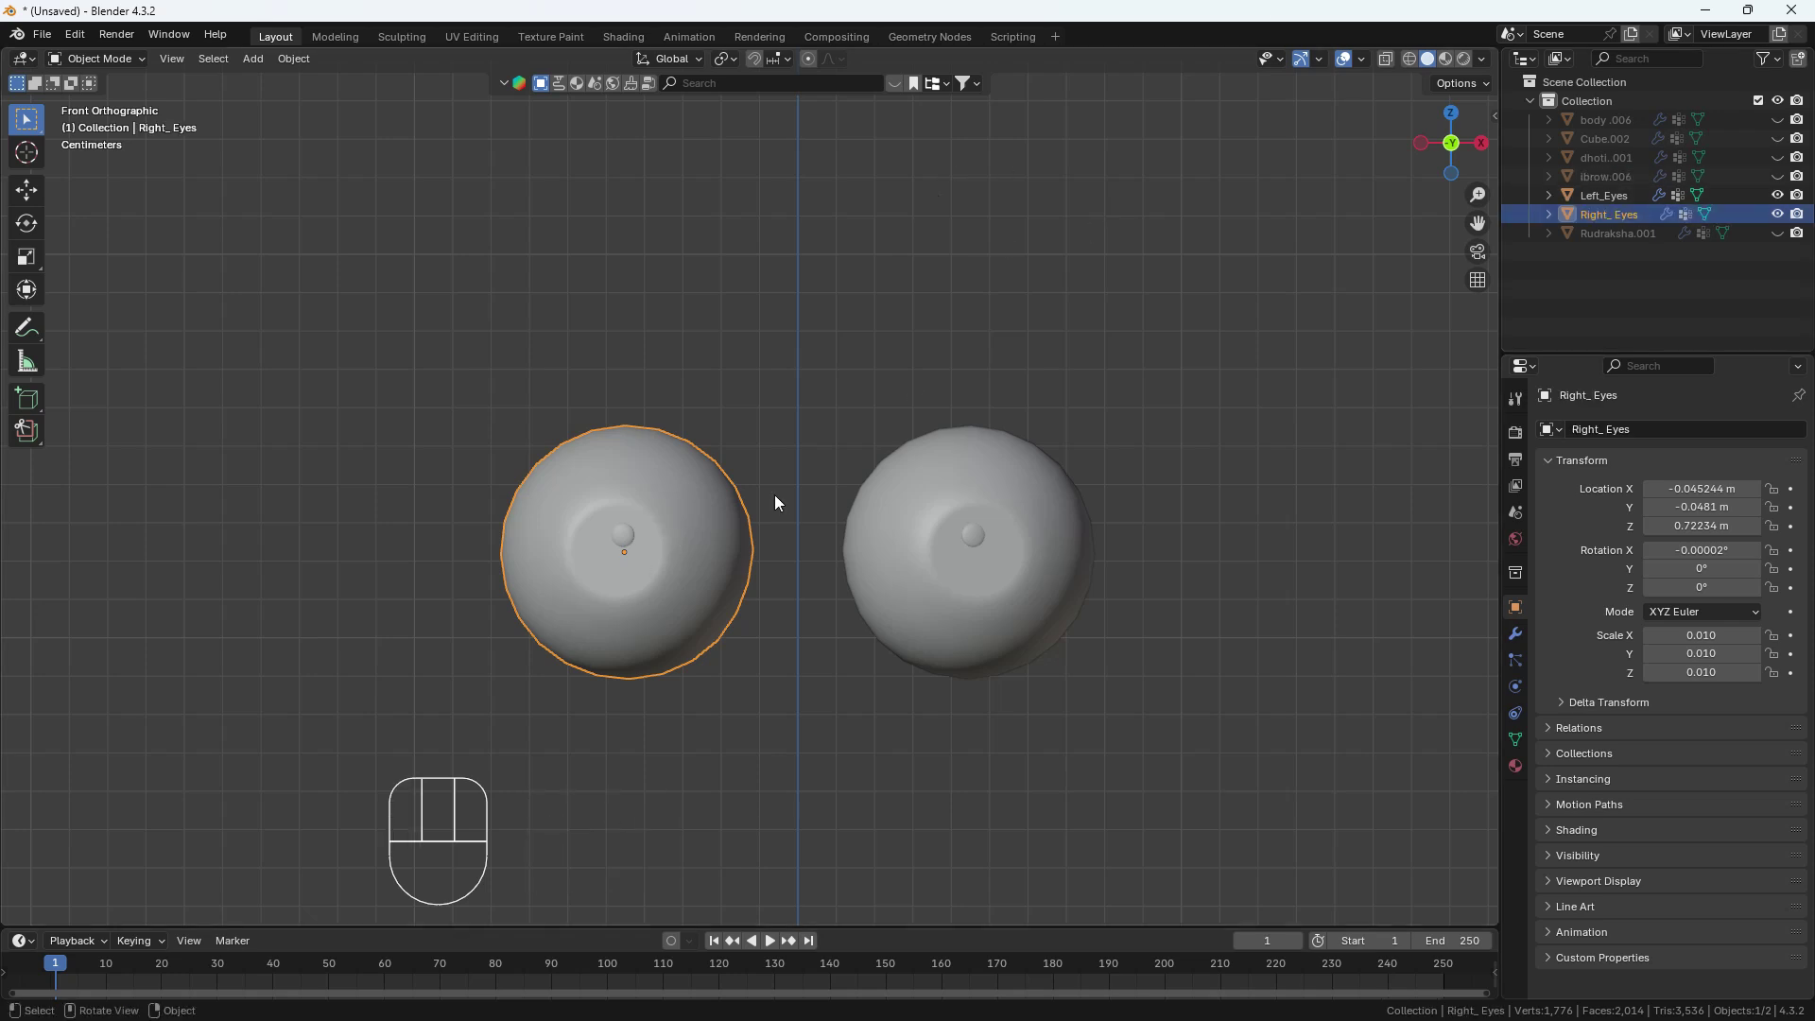
# Unhide all objects, then isolate the body mesh and open it in Edit Mode.
pyautogui.scroll(-1, 760, 567)
pyautogui.hotkey('alt', 'h')
pyautogui.scroll(-4, 1167, 397)
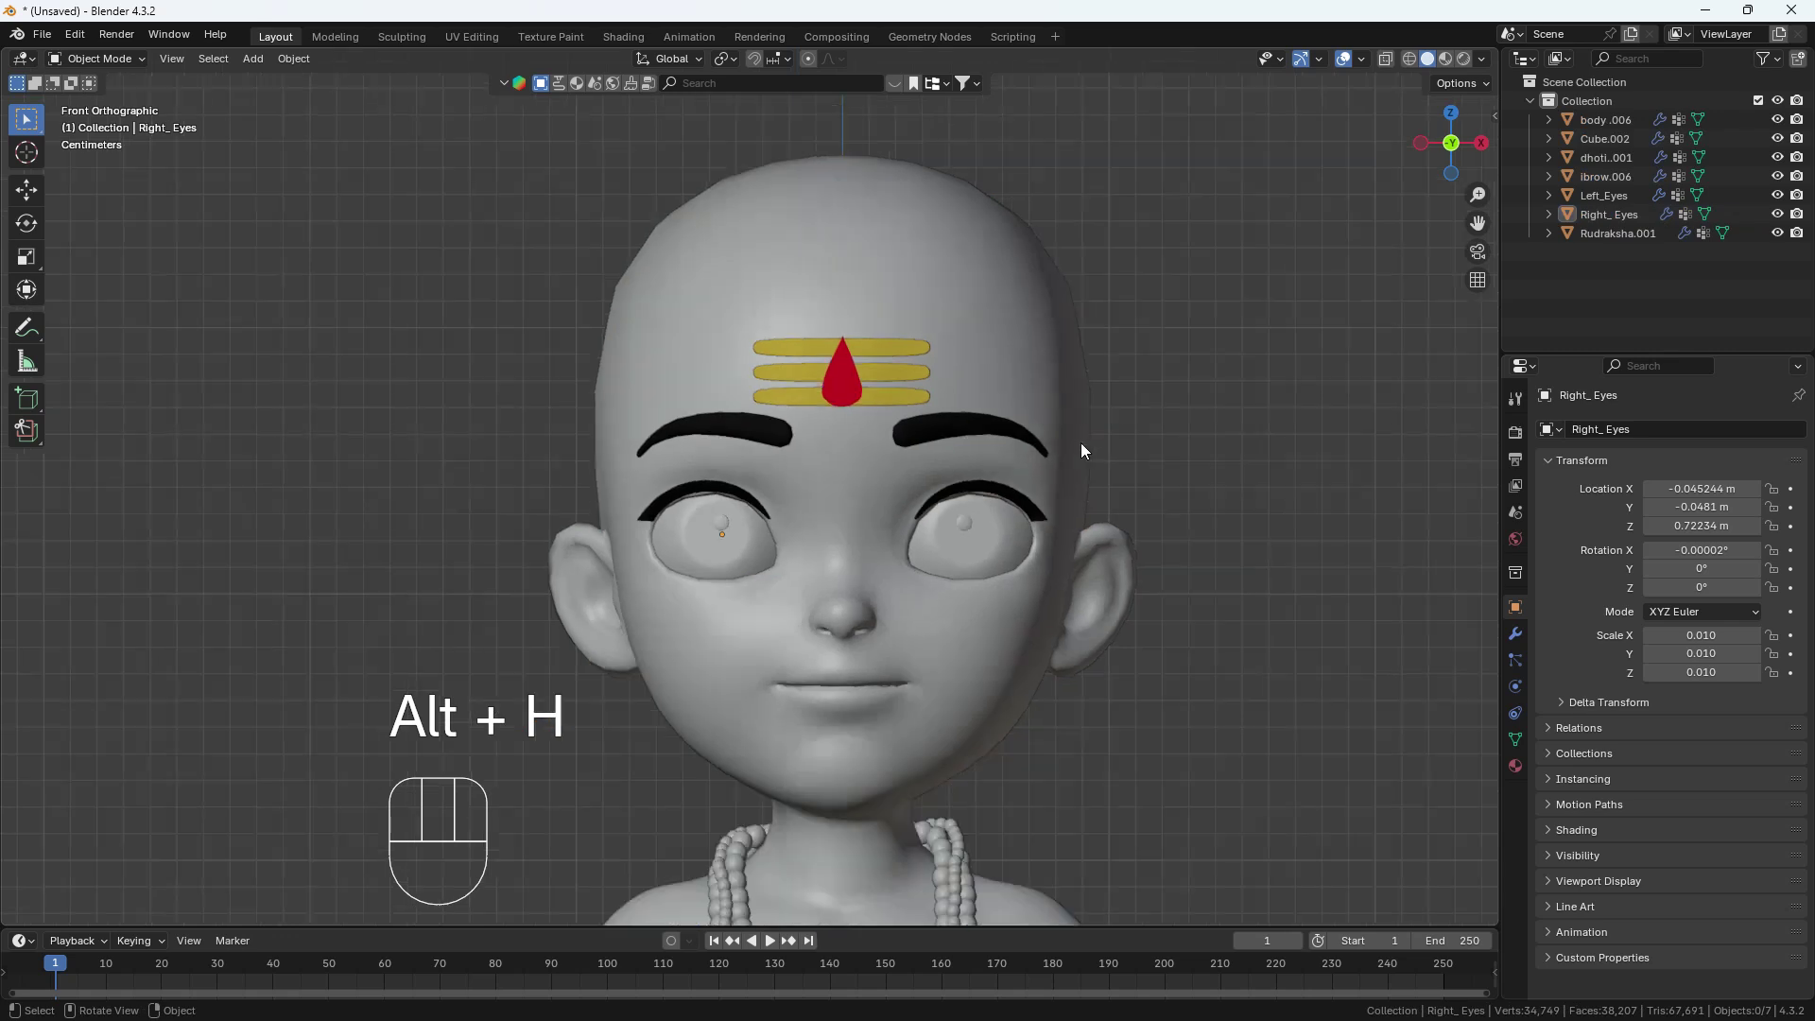
pyautogui.keyDown('shift'); pyautogui.moveTo(949, 571); pyautogui.dragTo(935, 499, button='middle'); pyautogui.keyUp('shift')
pyautogui.click(949, 502)
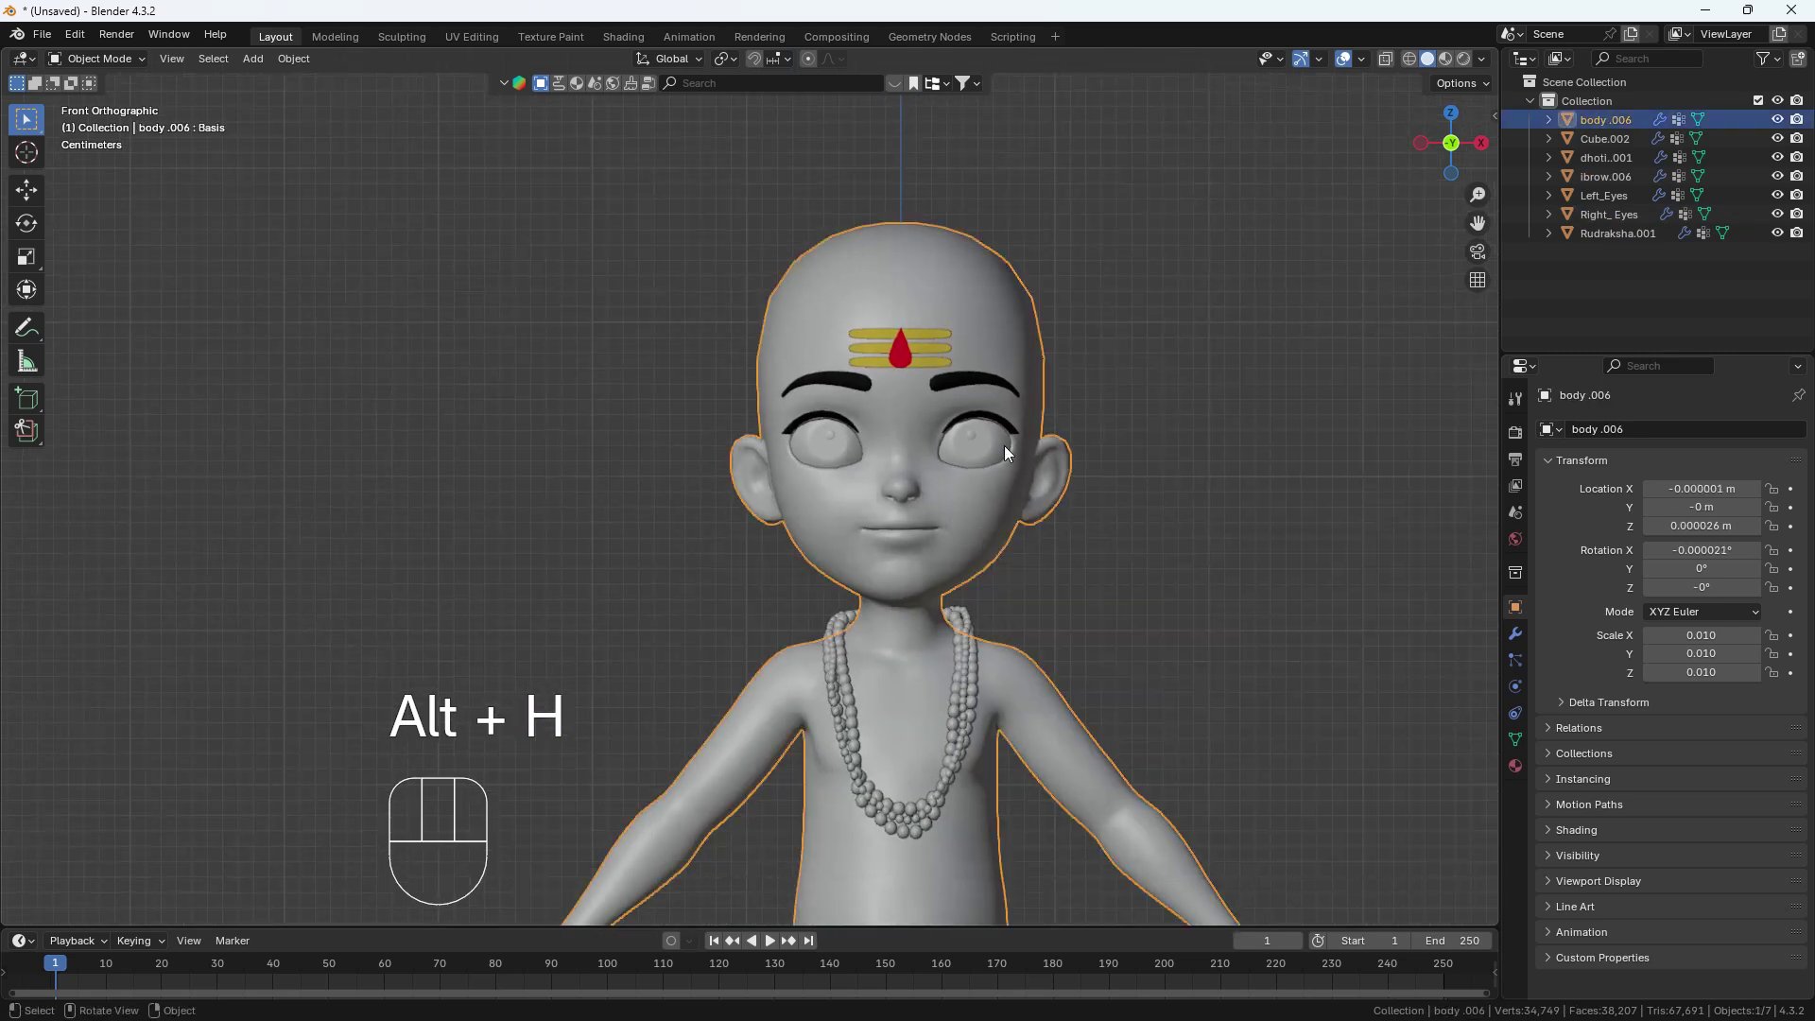
pyautogui.hotkey('shift', 'h')
pyautogui.scroll(3, 949, 537)
pyautogui.press('Tab')
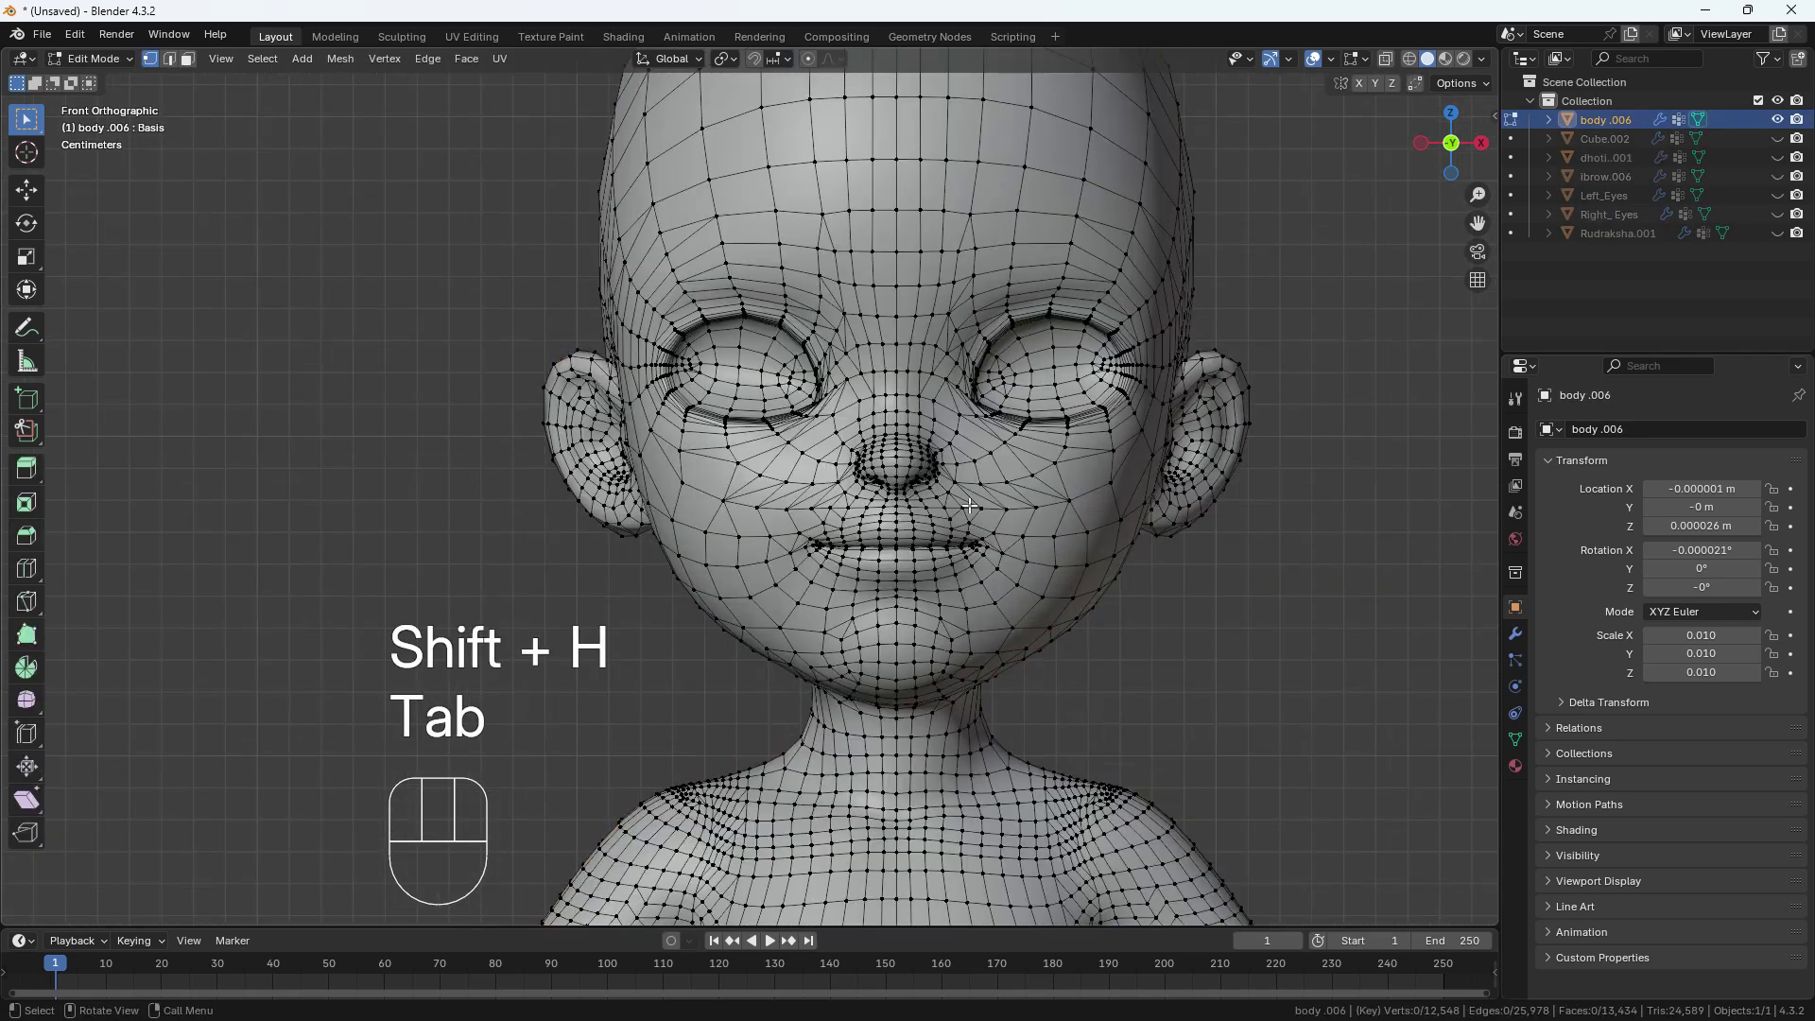
# Turn on X-ray and examine the mouth and teeth geometry inside the head from several angles.
pyautogui.scroll(5, 920, 548)
pyautogui.moveTo(920, 549); pyautogui.dragTo(886, 539, button='middle')
pyautogui.click(1392, 62)
pyautogui.scroll(-5, 1059, 387)
pyautogui.keyDown('shift'); pyautogui.moveTo(1050, 425); pyautogui.dragTo(823, 256, button='middle'); pyautogui.keyUp('shift')
pyautogui.moveTo(823, 255); pyautogui.dragTo(643, 307, button='middle')
pyautogui.scroll(4, 611, 314)
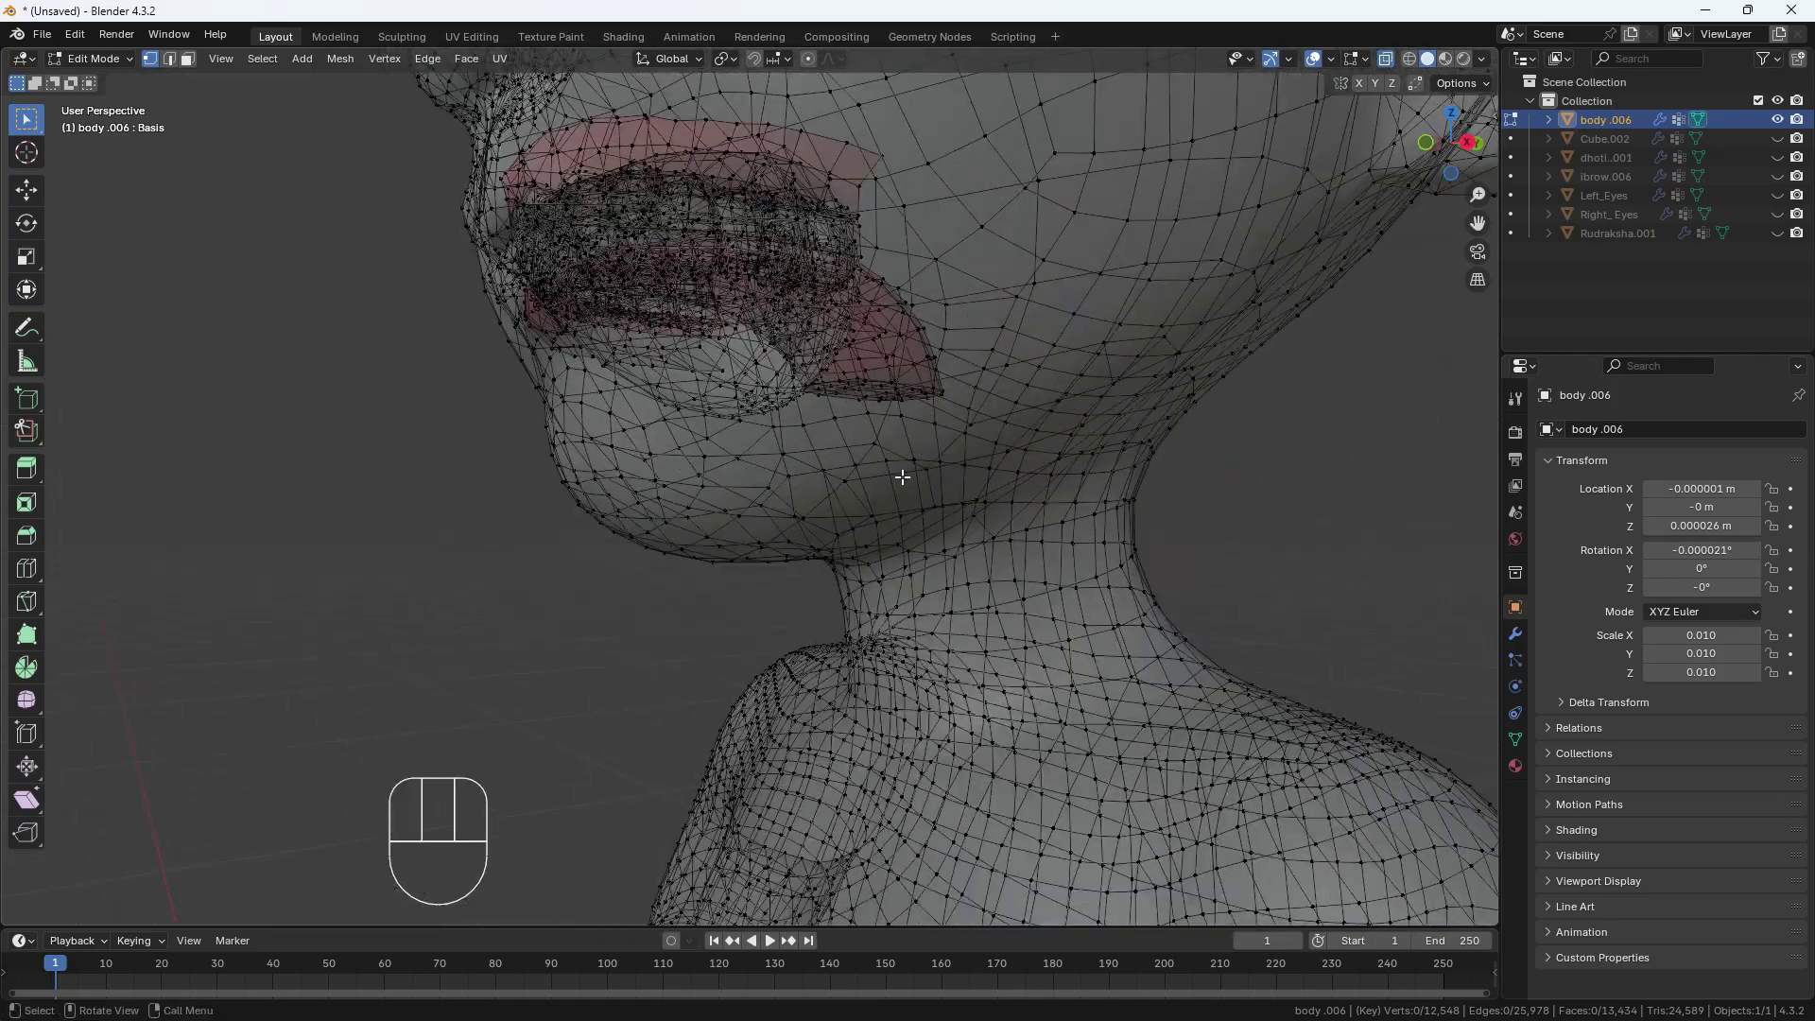
pyautogui.scroll(-2, 881, 291)
pyautogui.moveTo(882, 291); pyautogui.dragTo(952, 420, button='middle')
pyautogui.scroll(-3, 945, 454)
# Hide the linked outer body geometry to isolate the gums, teeth and tongue, and show them in solid front view.
pyautogui.click(951, 420)
pyautogui.press('l')
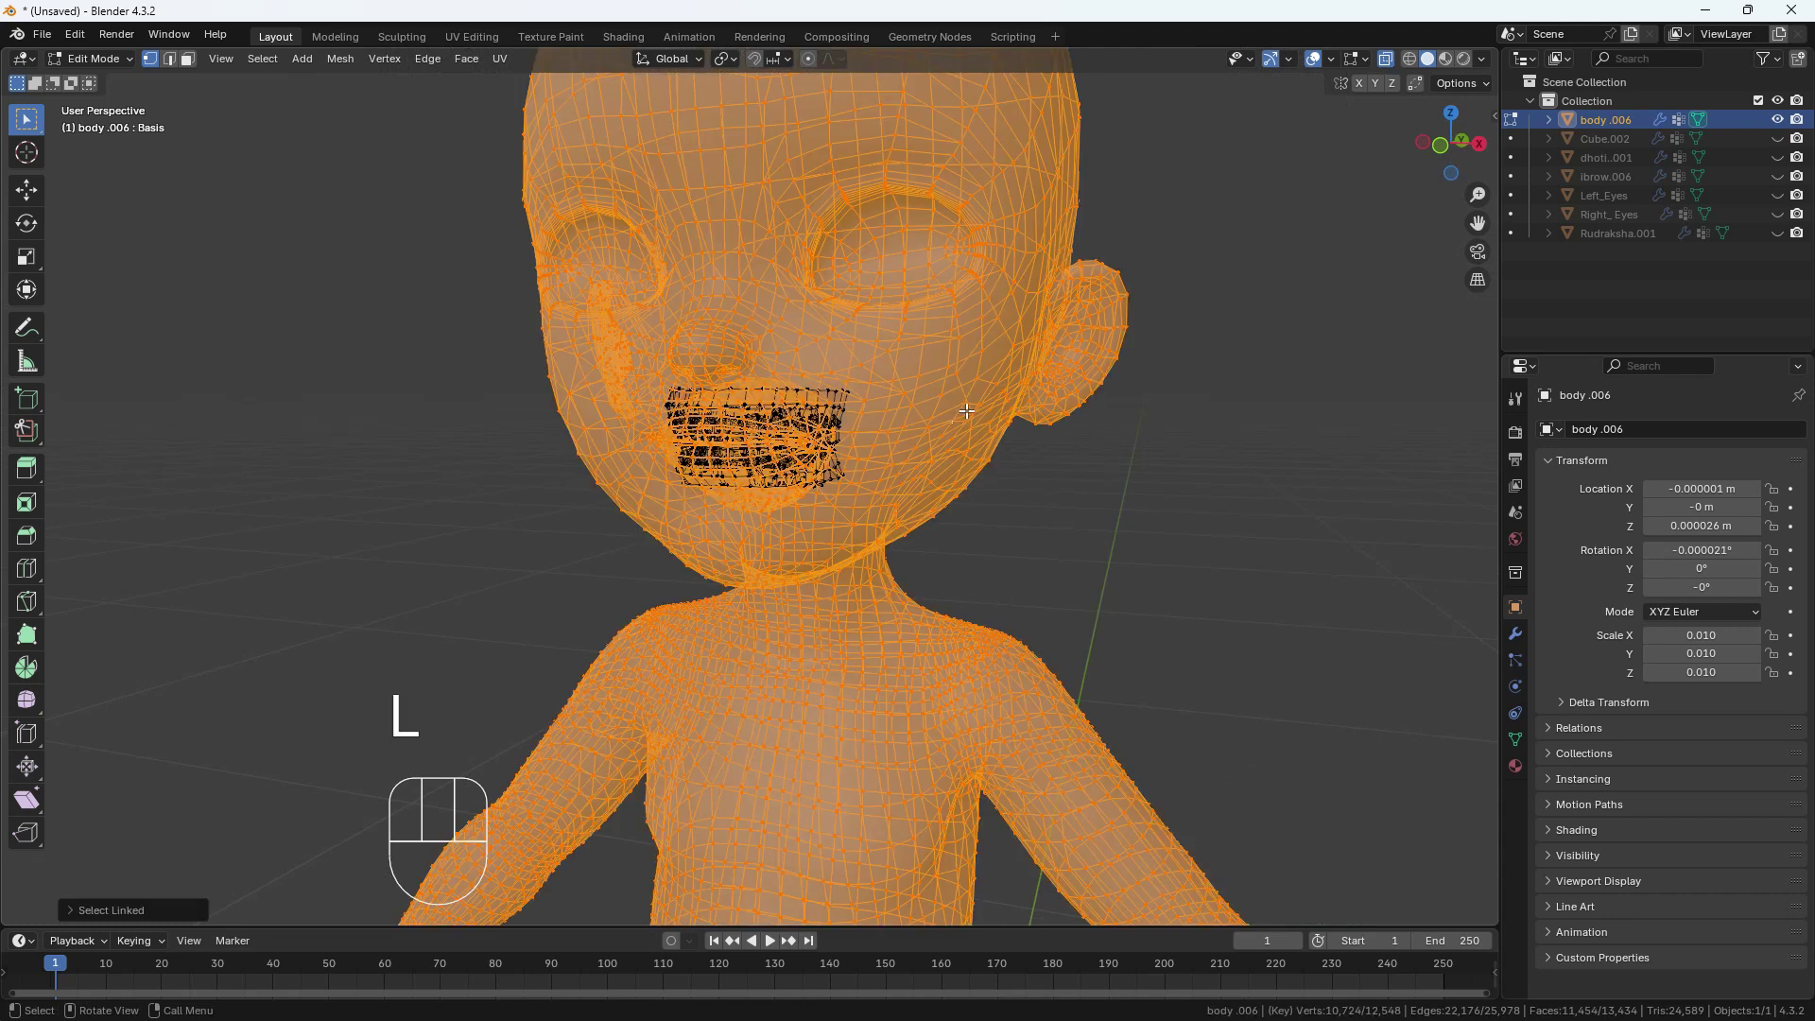
pyautogui.press('h')
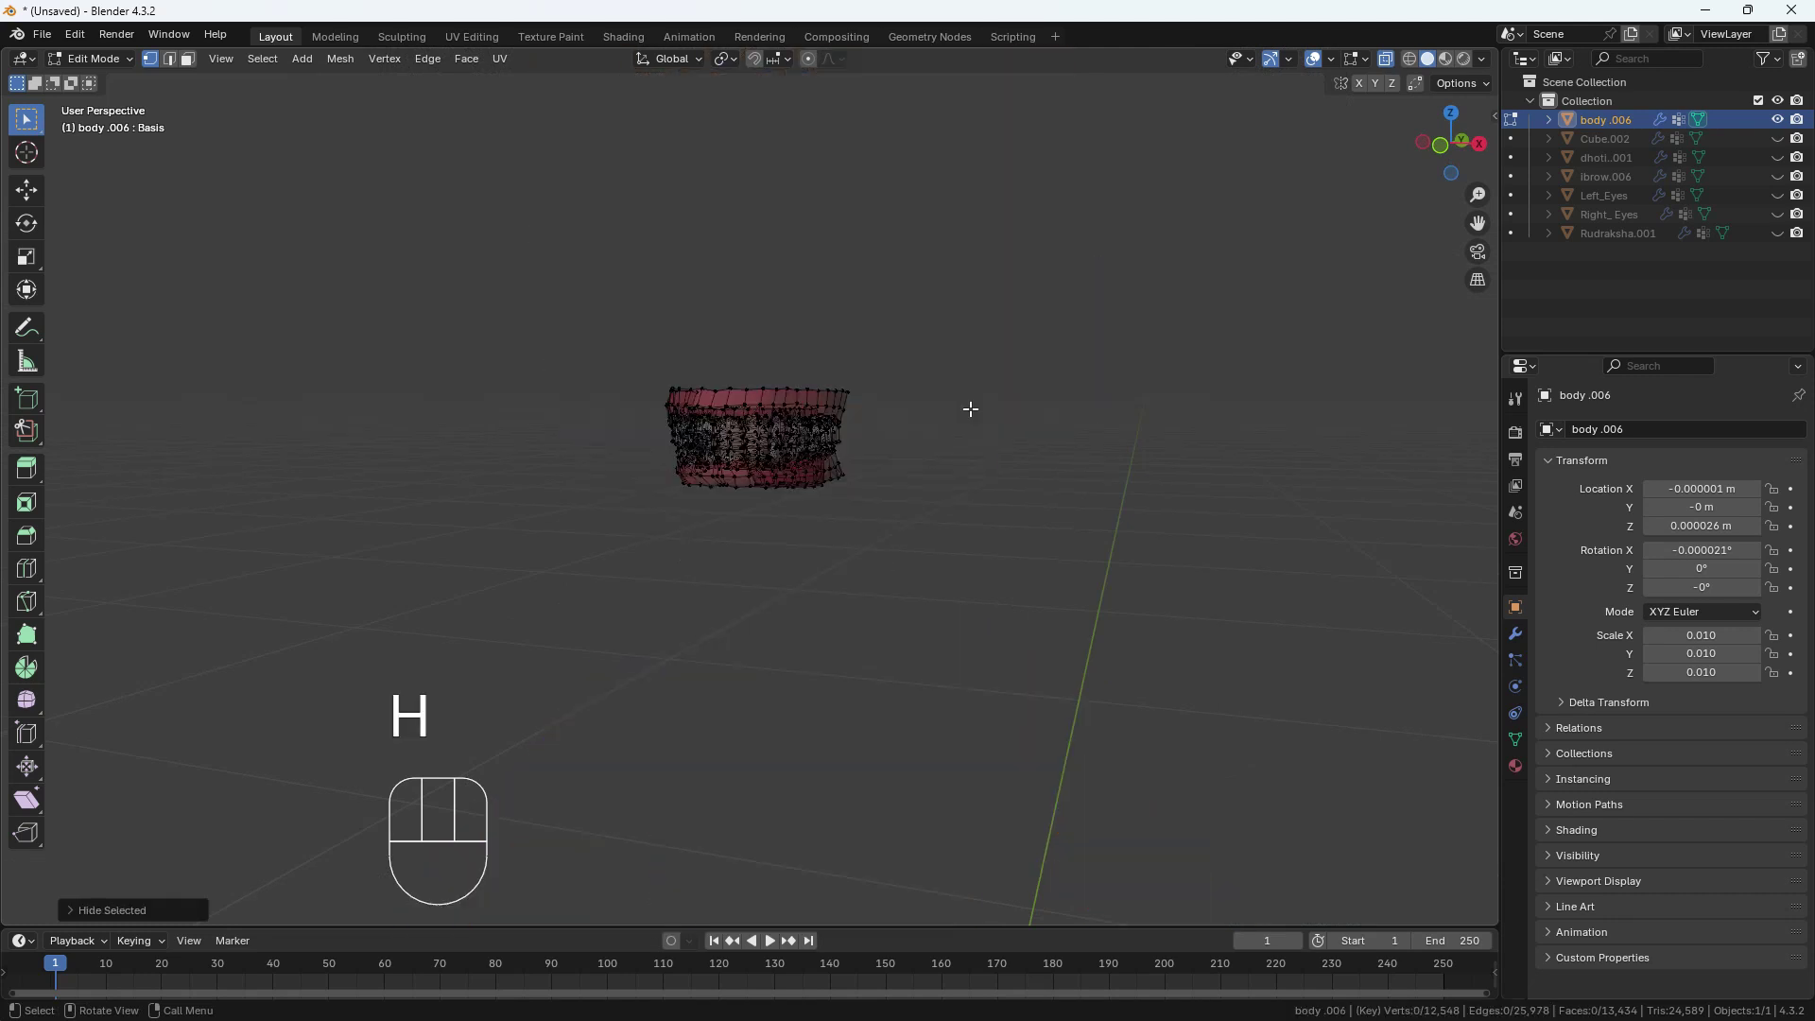
pyautogui.moveTo(757, 425); pyautogui.dragTo(672, 430, button='middle')
pyautogui.press('`')
pyautogui.click(1390, 63)
pyautogui.scroll(5, 645, 418)
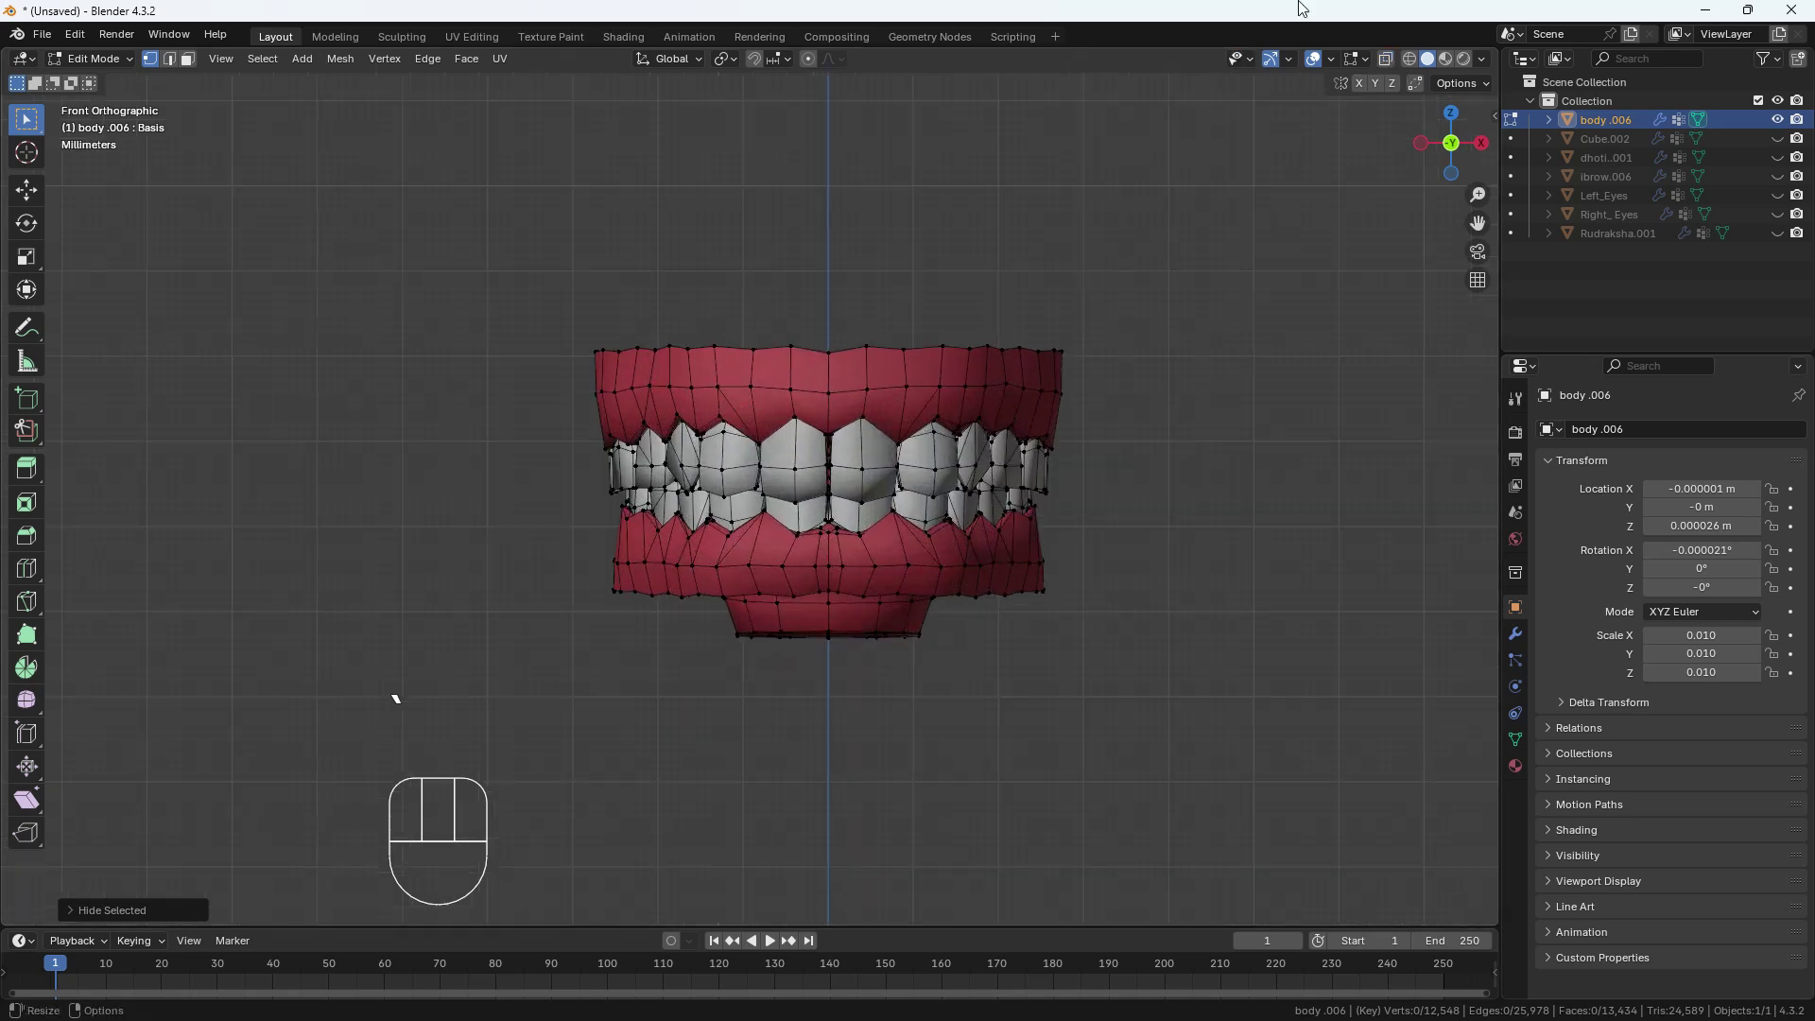
# Select the upper gum and upper teeth through X-ray and extend the selection to all linked geometry.
pyautogui.click(1384, 59)
pyautogui.moveTo(223, 213); pyautogui.dragTo(1282, 427)
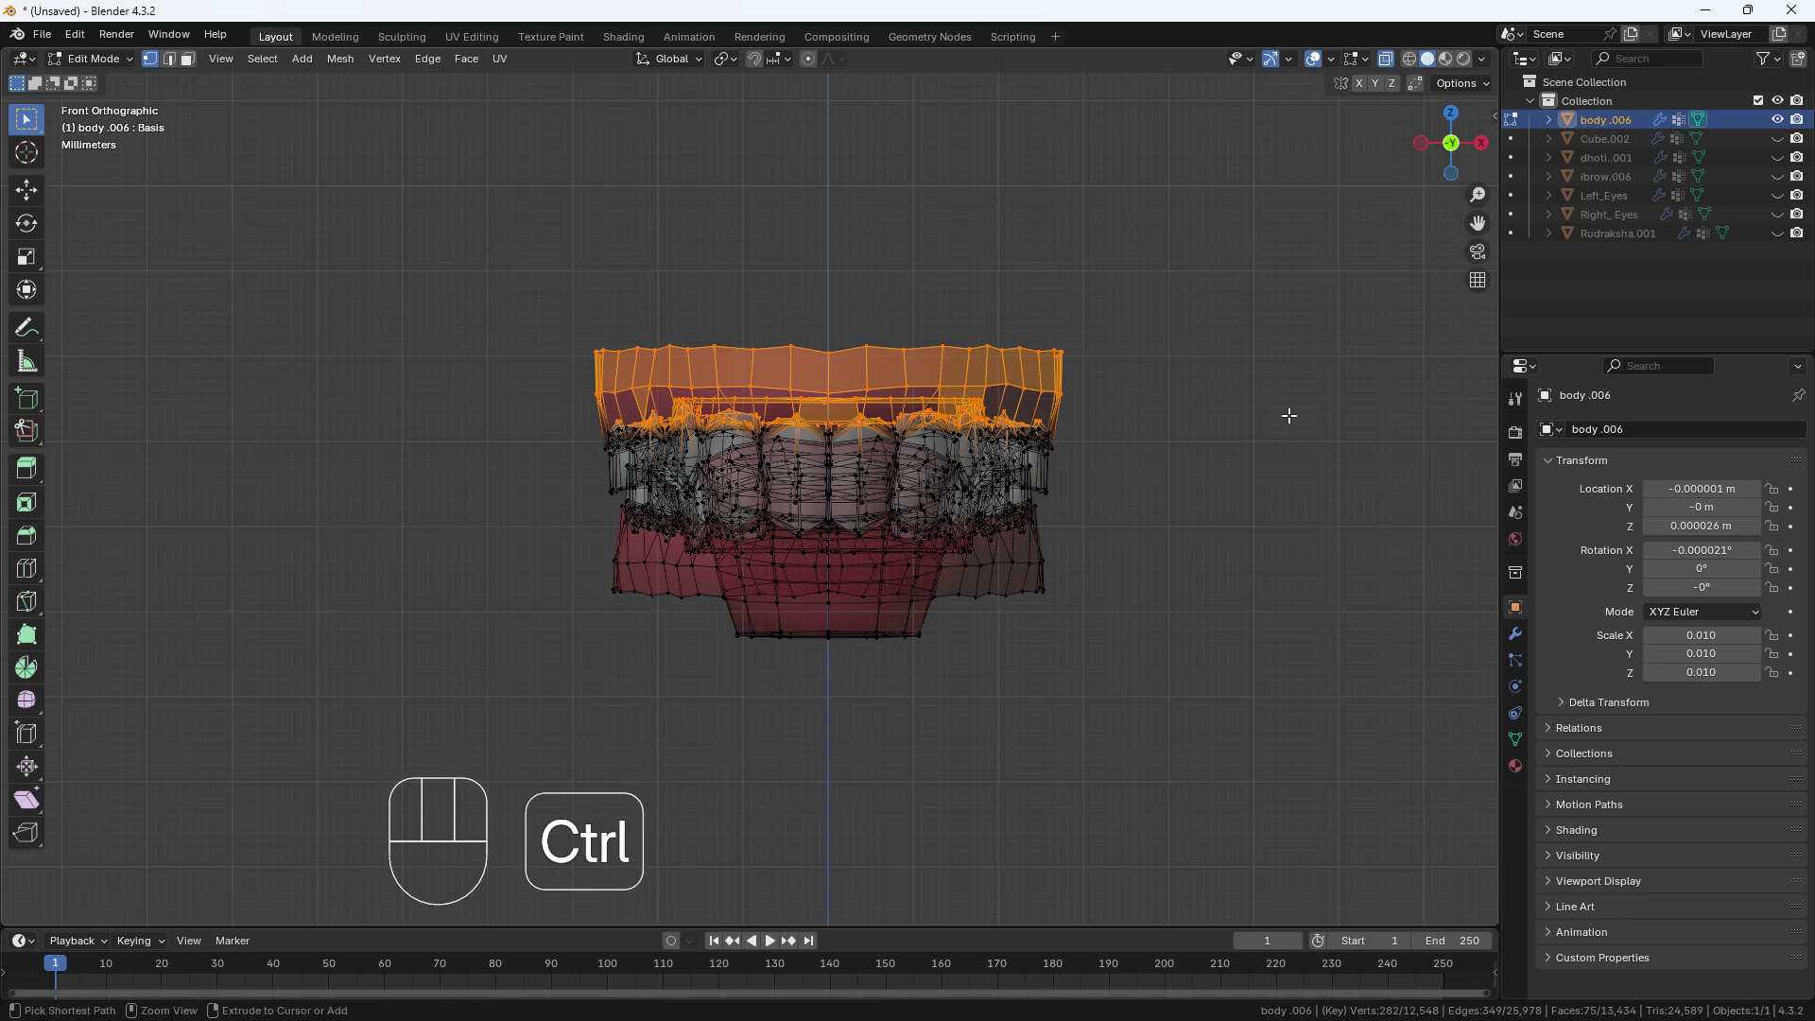
pyautogui.hotkey('ctrl', 'l')
pyautogui.moveTo(1293, 413); pyautogui.dragTo(1219, 193, button='middle')
pyautogui.moveTo(1347, 78); pyautogui.dragTo(571, 461, button='middle')
# Add the missed upper tooth on each side of the jaw, with its linked geometry, to the selection.
pyautogui.scroll(1, 571, 462)
pyautogui.keyDown('shift'); pyautogui.click(556, 467); pyautogui.keyUp('shift')
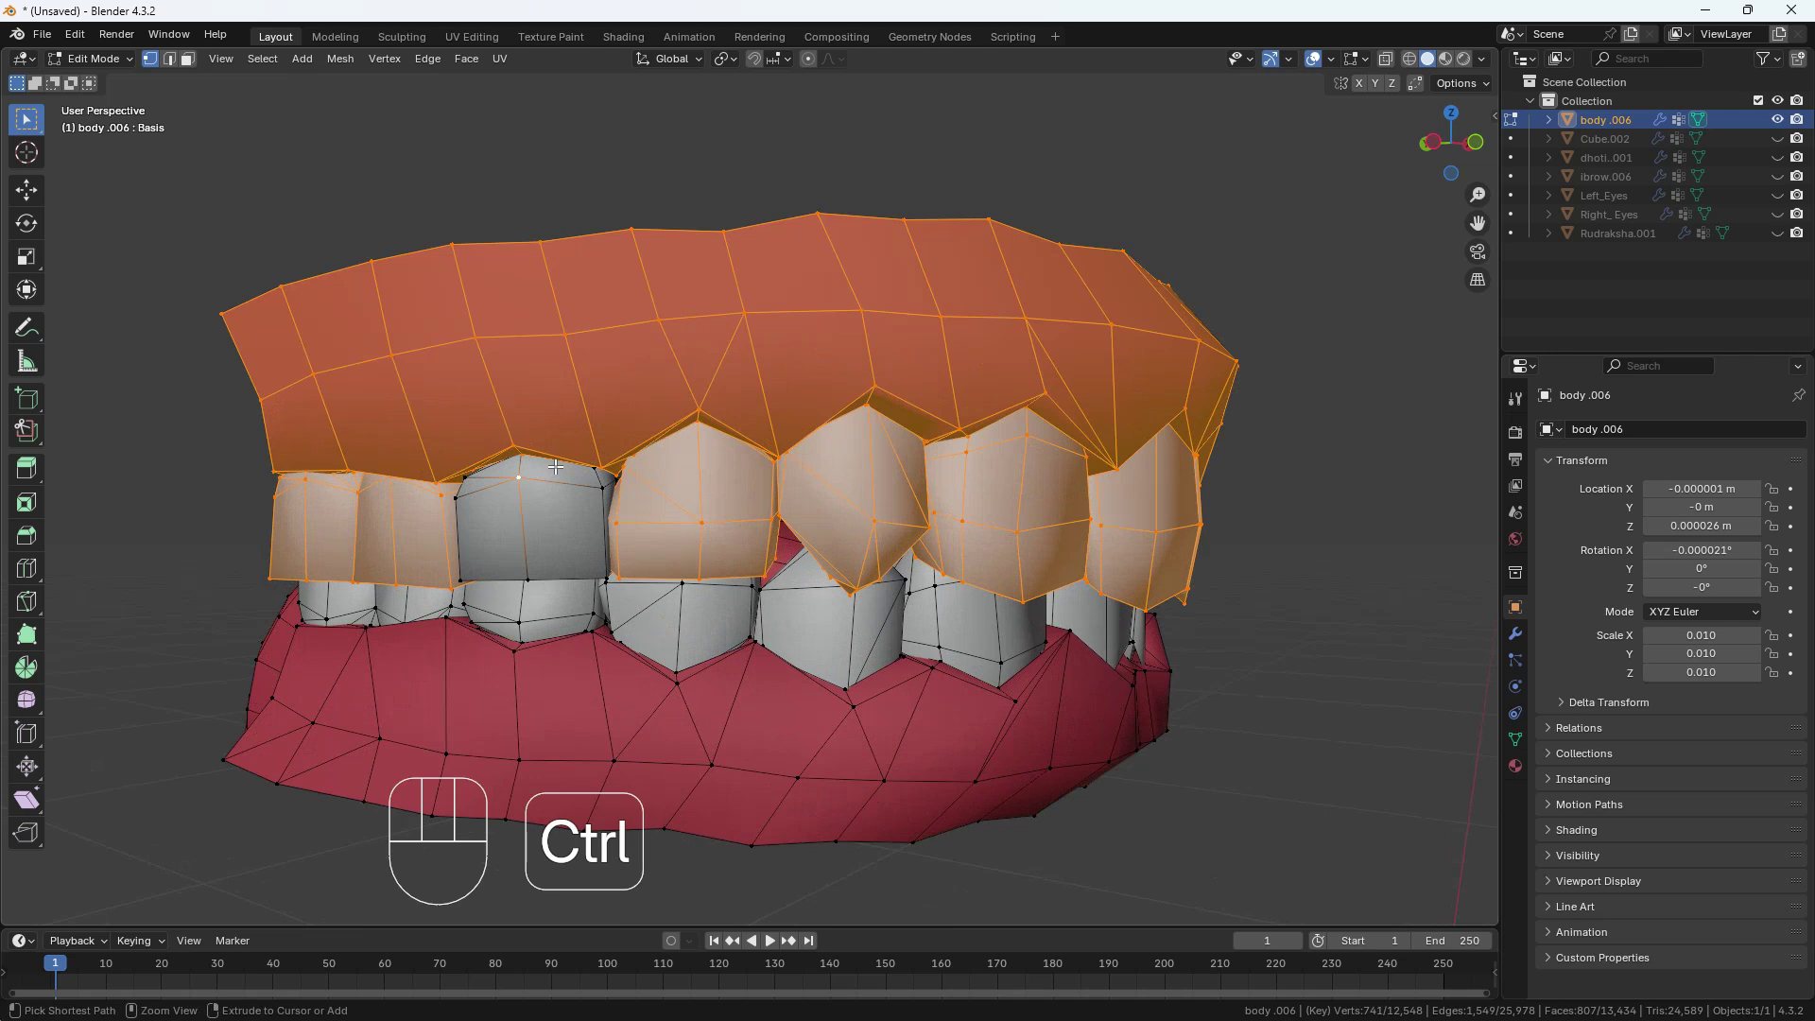
pyautogui.hotkey('ctrl', 'l')
pyautogui.scroll(-2, 556, 467)
pyautogui.moveTo(996, 568); pyautogui.dragTo(672, 520, button='middle')
pyautogui.scroll(1, 901, 378)
pyautogui.keyDown('shift'); pyautogui.click(896, 385); pyautogui.keyUp('shift')
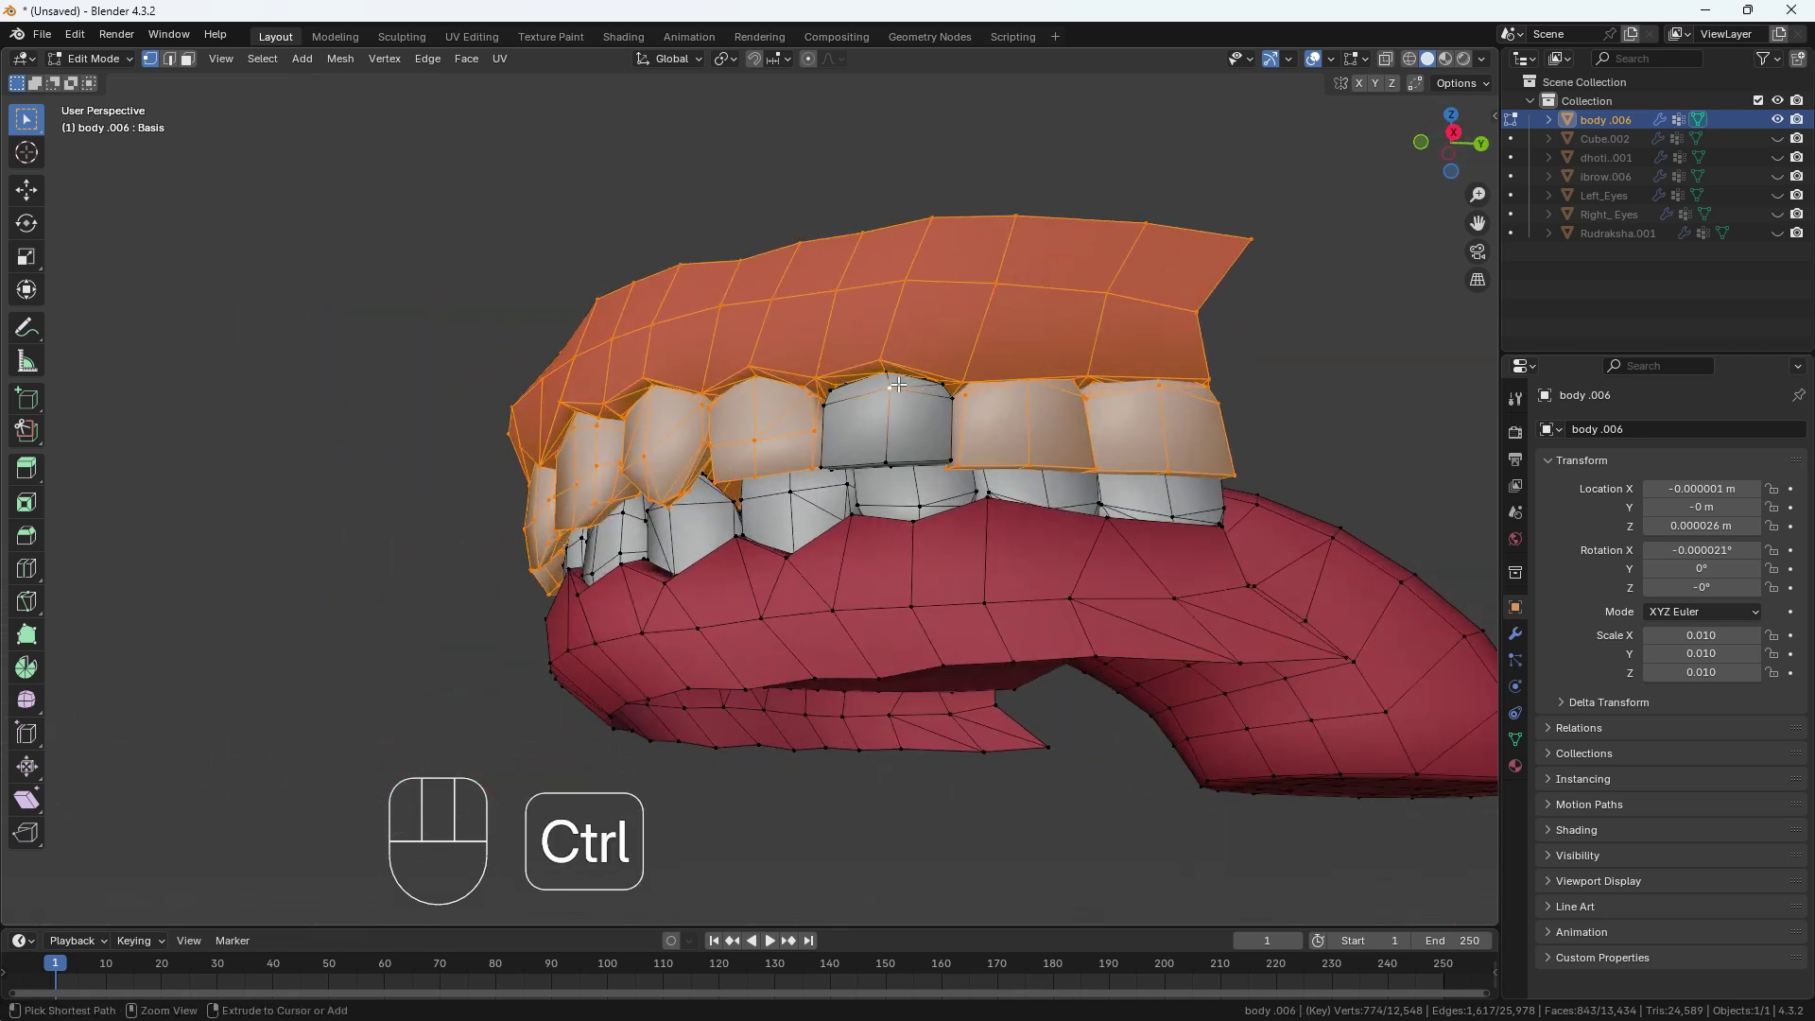
pyautogui.hotkey('ctrl', 'l')
pyautogui.scroll(1, 896, 385)
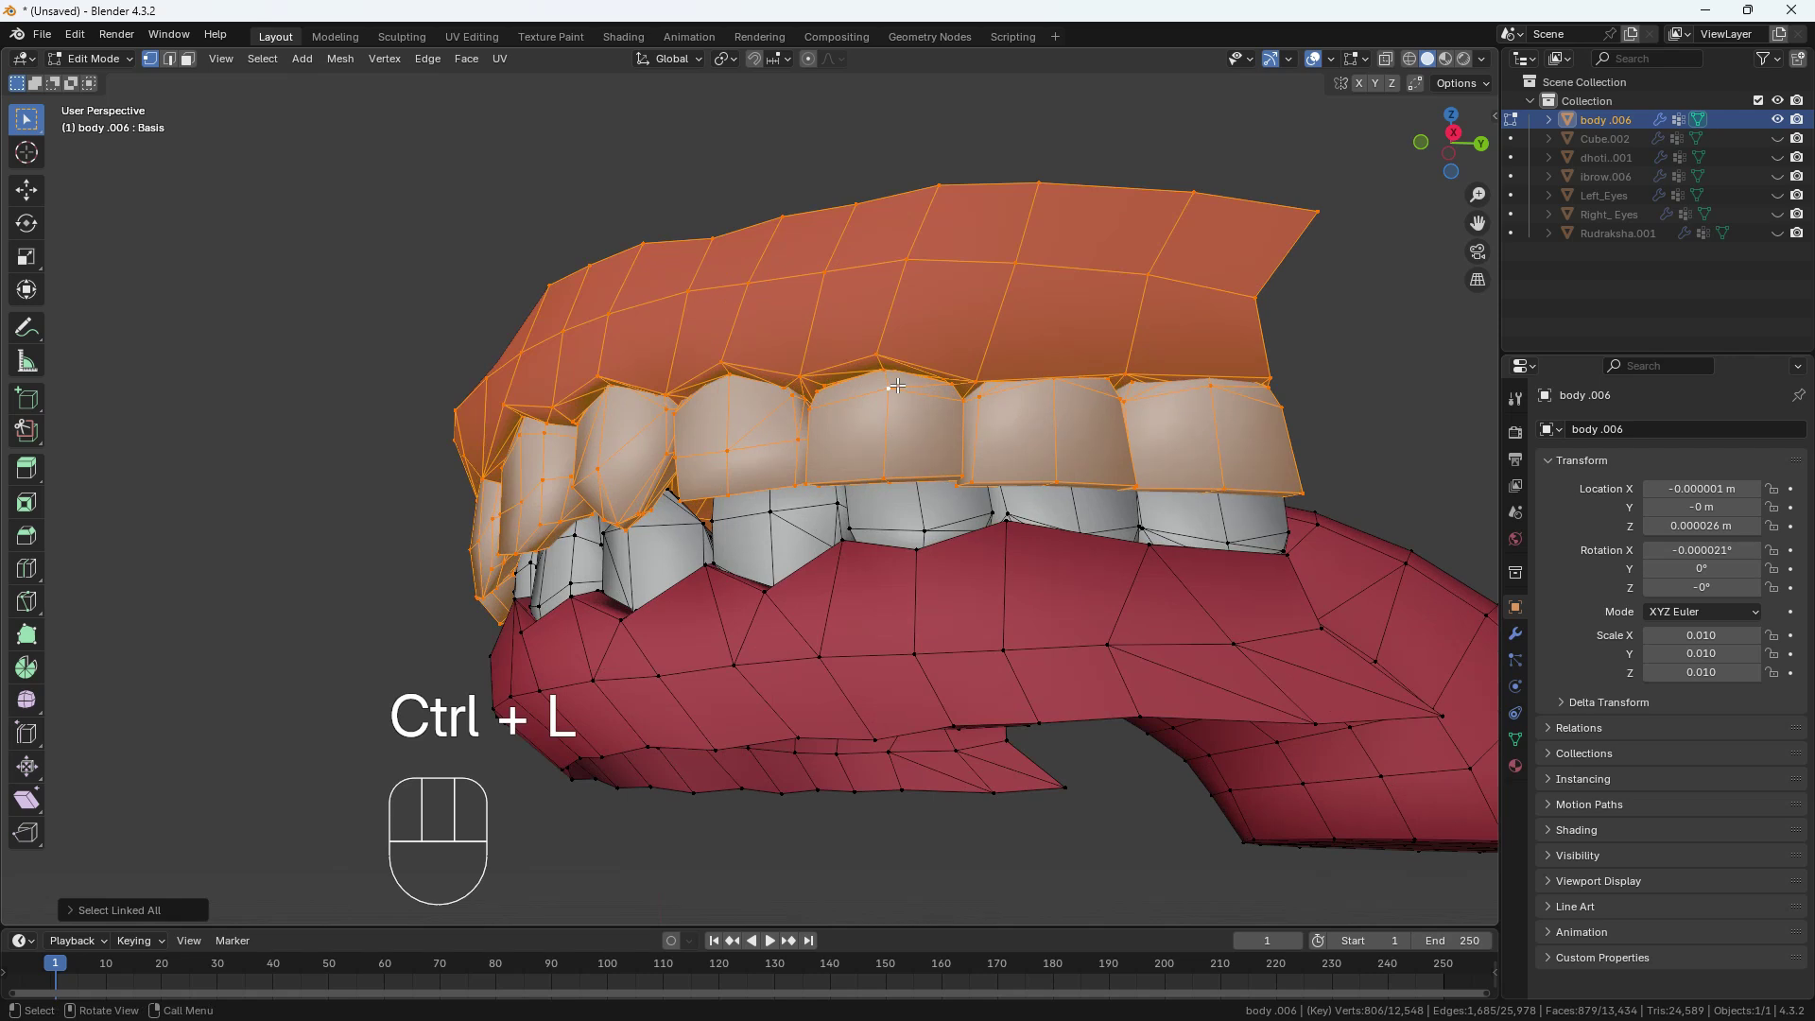
pyautogui.scroll(-4, 897, 387)
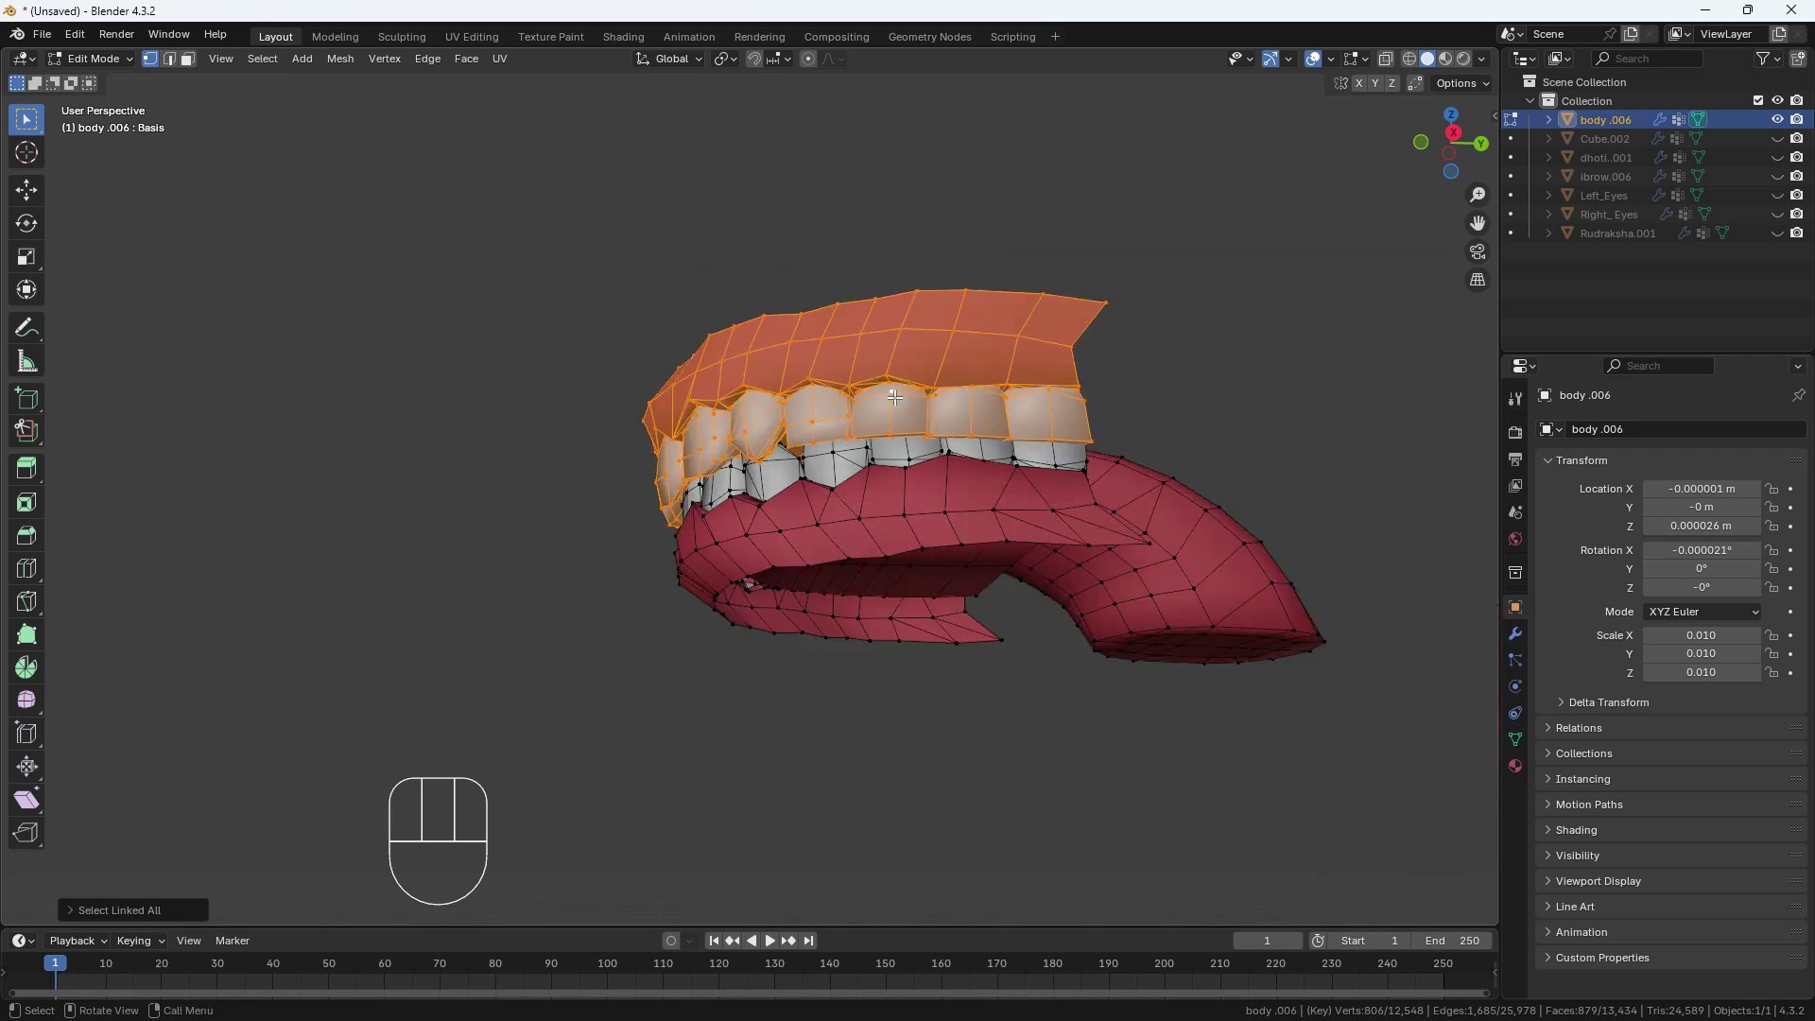
# Separate the selected upper gum and upper teeth from the body mesh into their own object.
pyautogui.moveTo(898, 473); pyautogui.dragTo(1091, 477, button='middle')
pyautogui.press('g')
pyautogui.rightClick(1031, 345)
pyautogui.moveTo(1040, 364); pyautogui.dragTo(935, 524, button='middle')
pyautogui.press('p')
pyautogui.click(913, 350)
# Select all of the tongue's linked geometry and separate it into its own object.
pyautogui.click(304, 487)
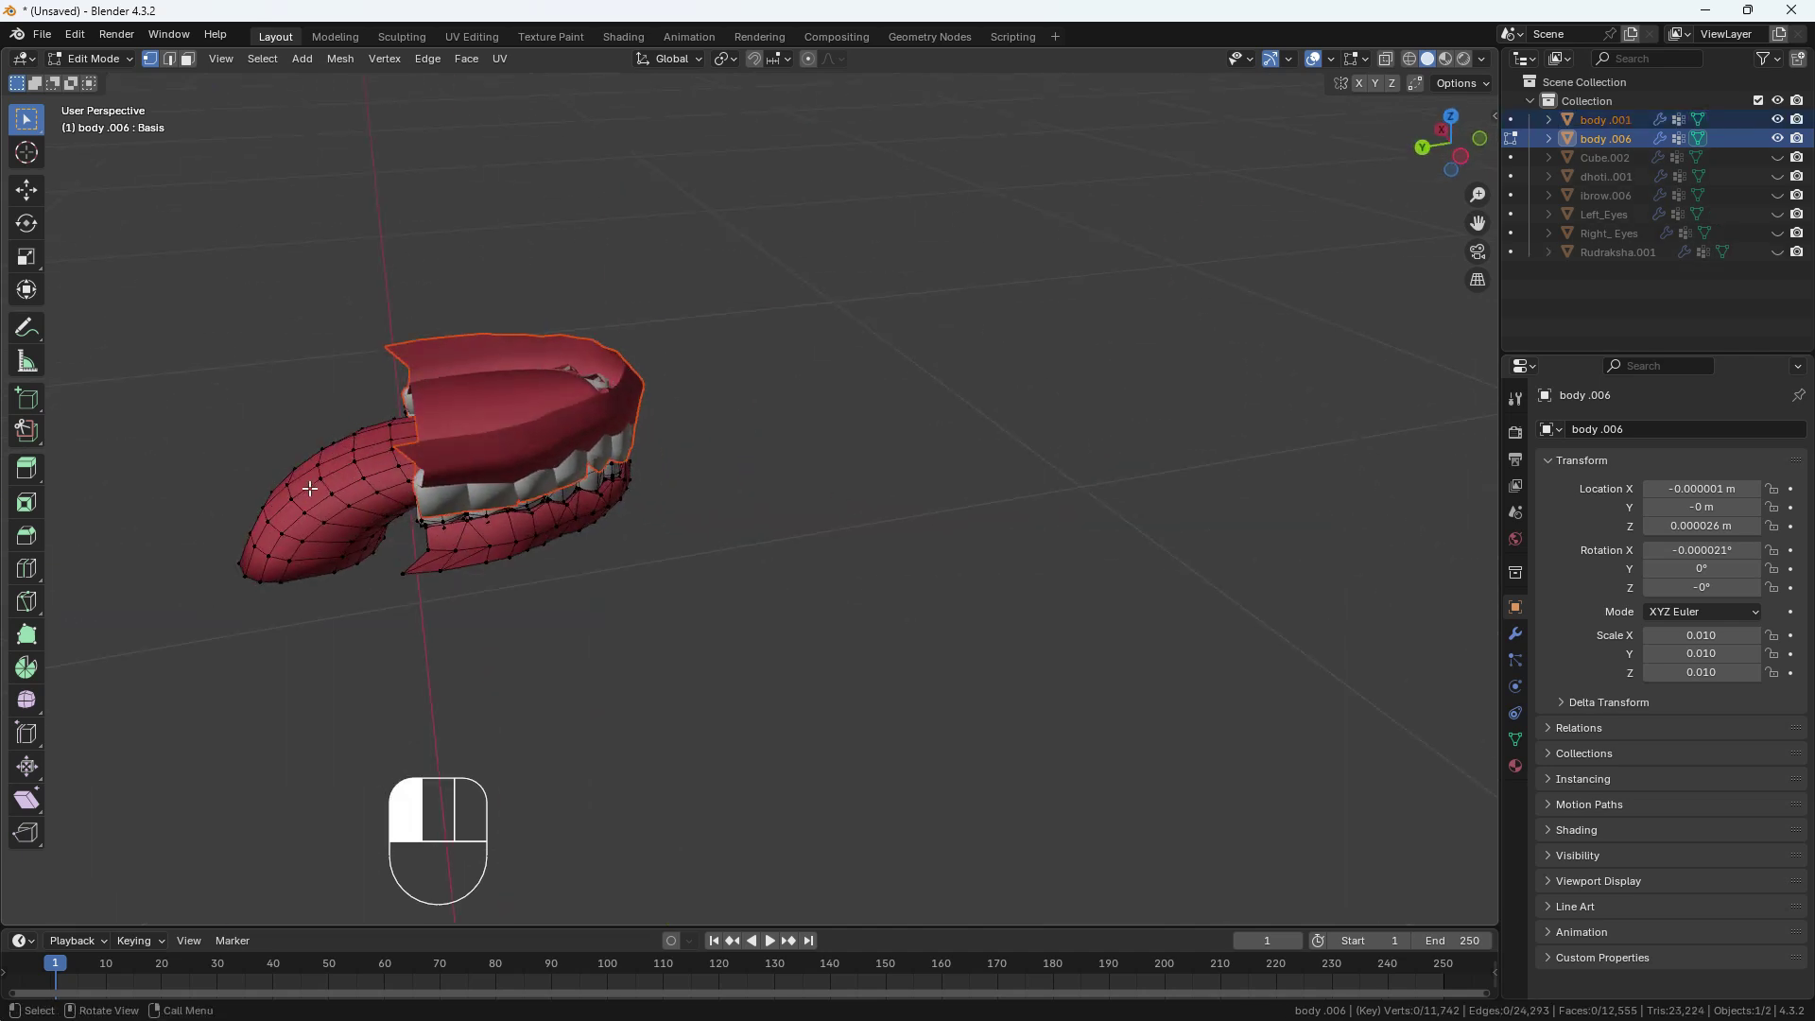
pyautogui.hotkey('ctrl', 'l')
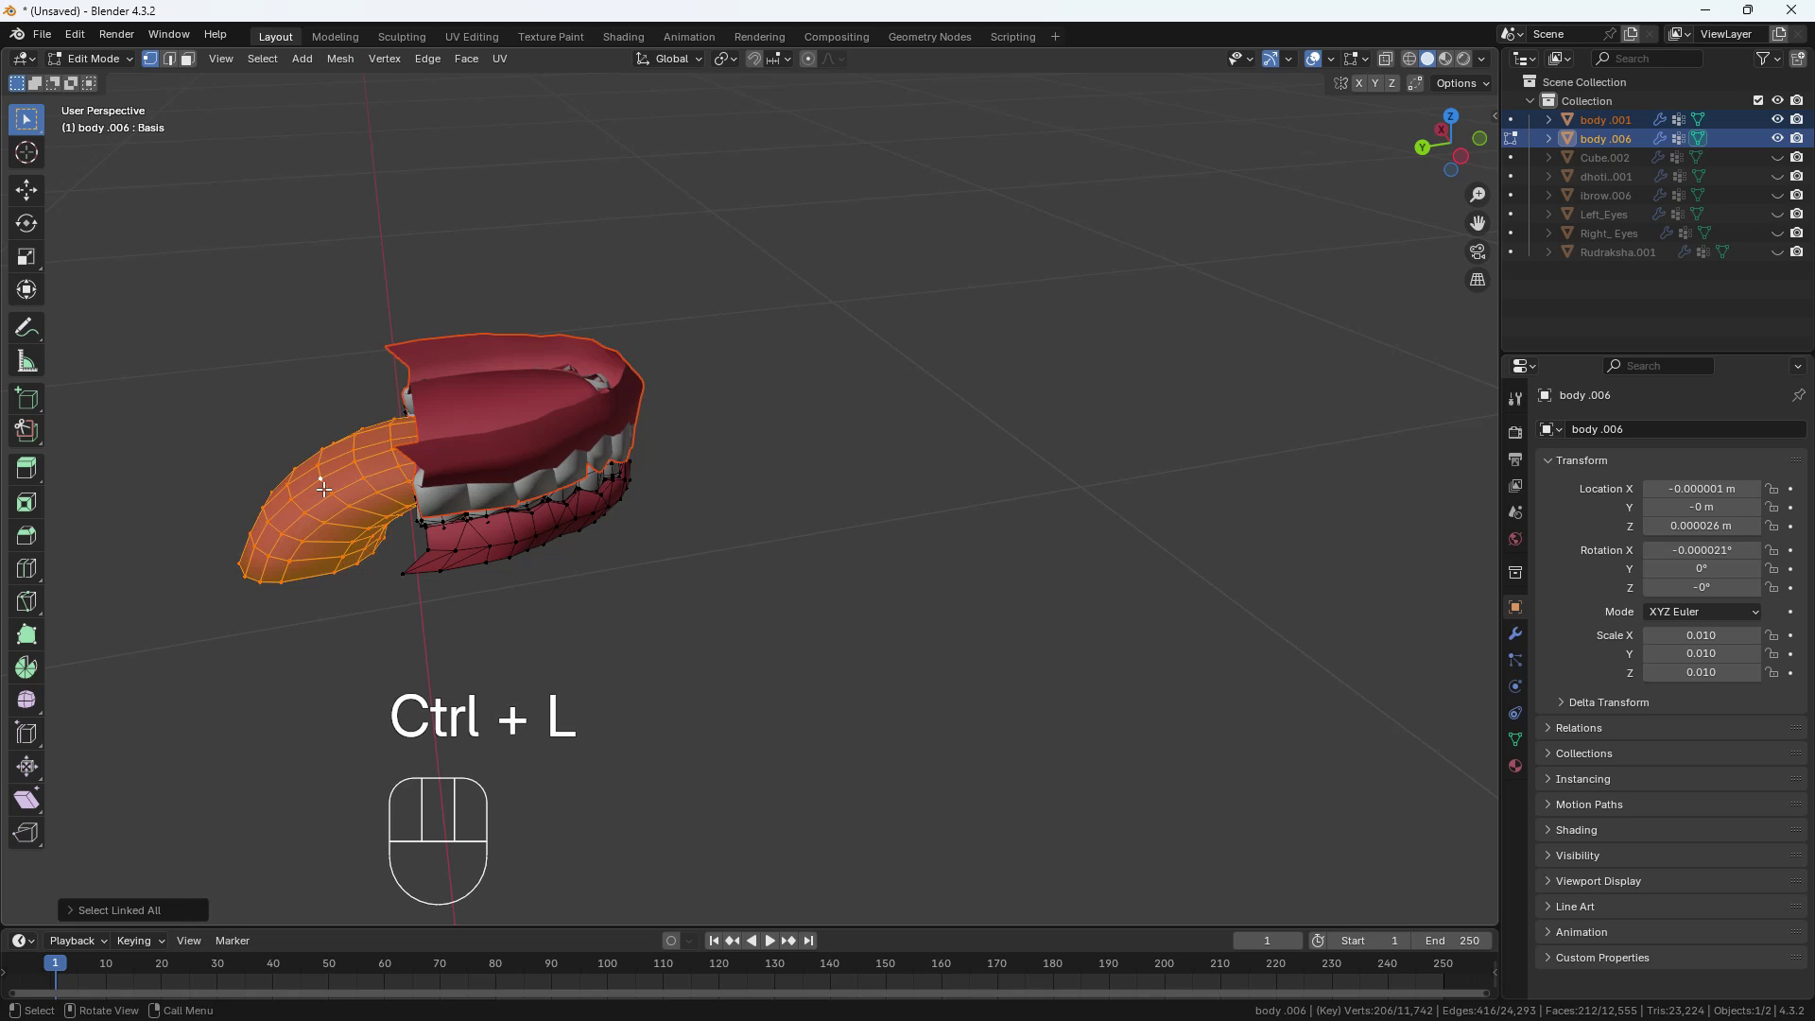
pyautogui.press('p')
pyautogui.click(322, 489)
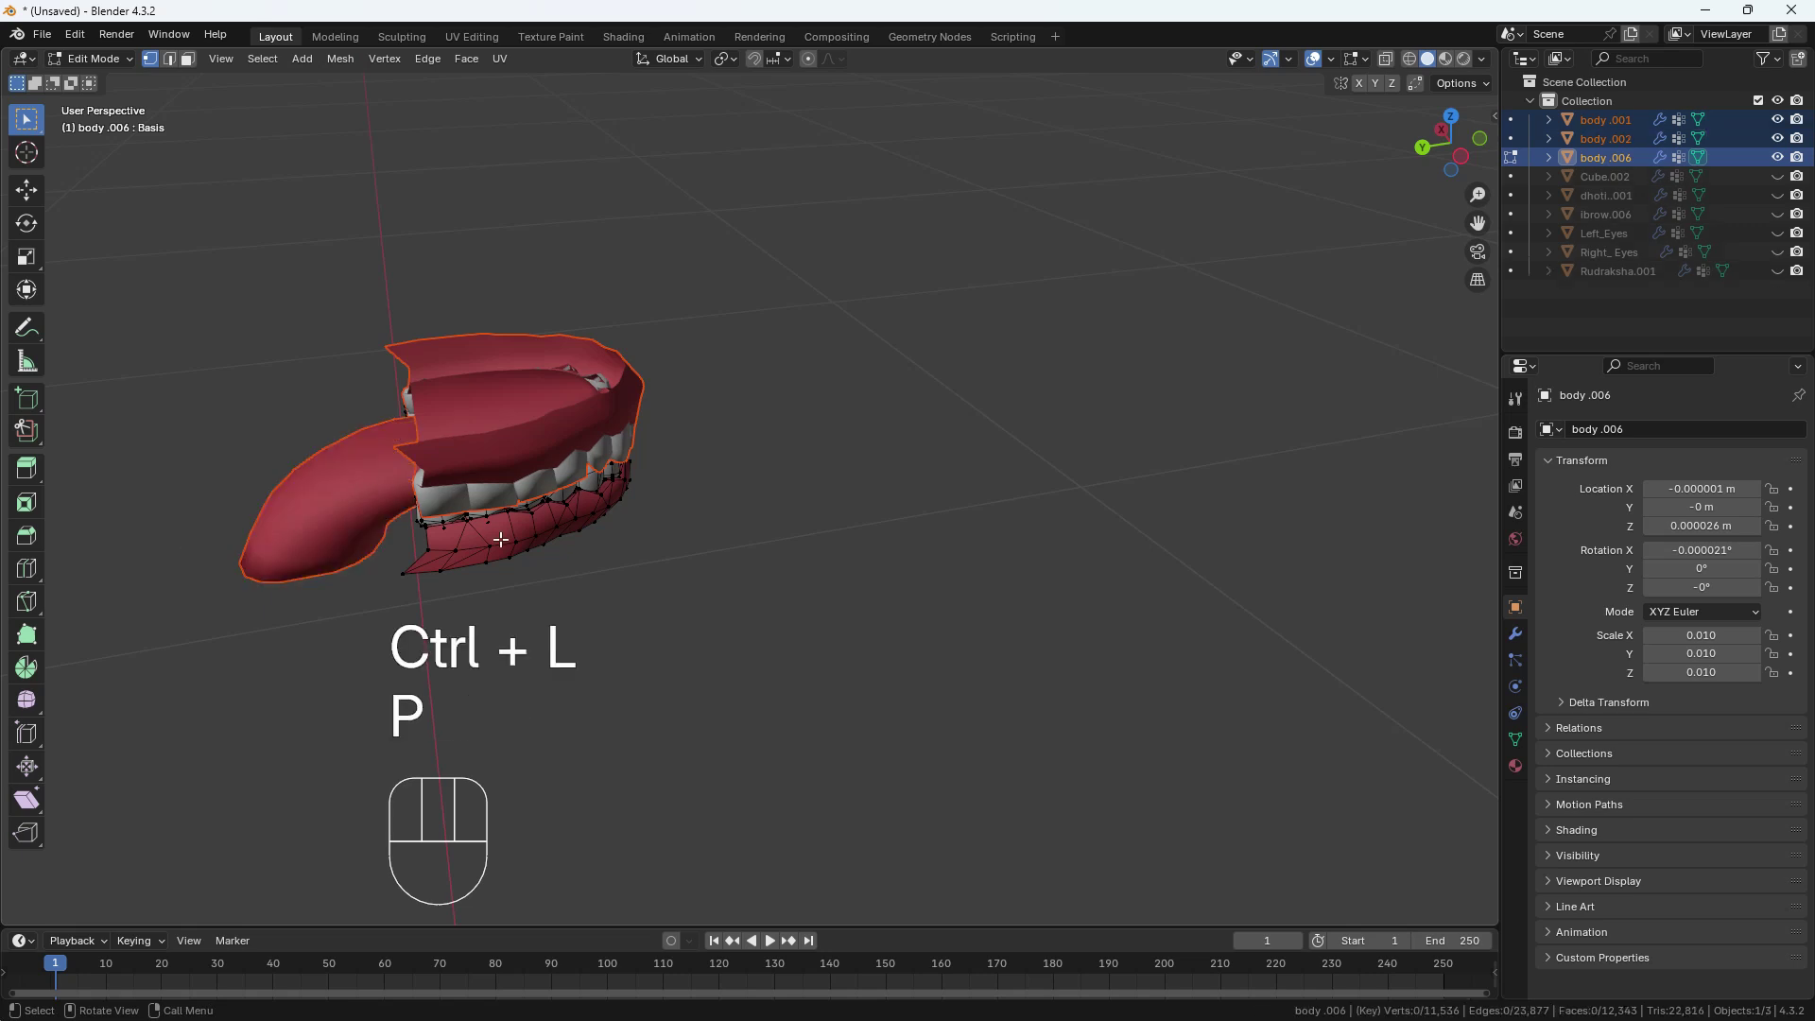
# Select all remaining visible lower gum and teeth geometry and separate it into its own object.
pyautogui.press('a')
pyautogui.press('p')
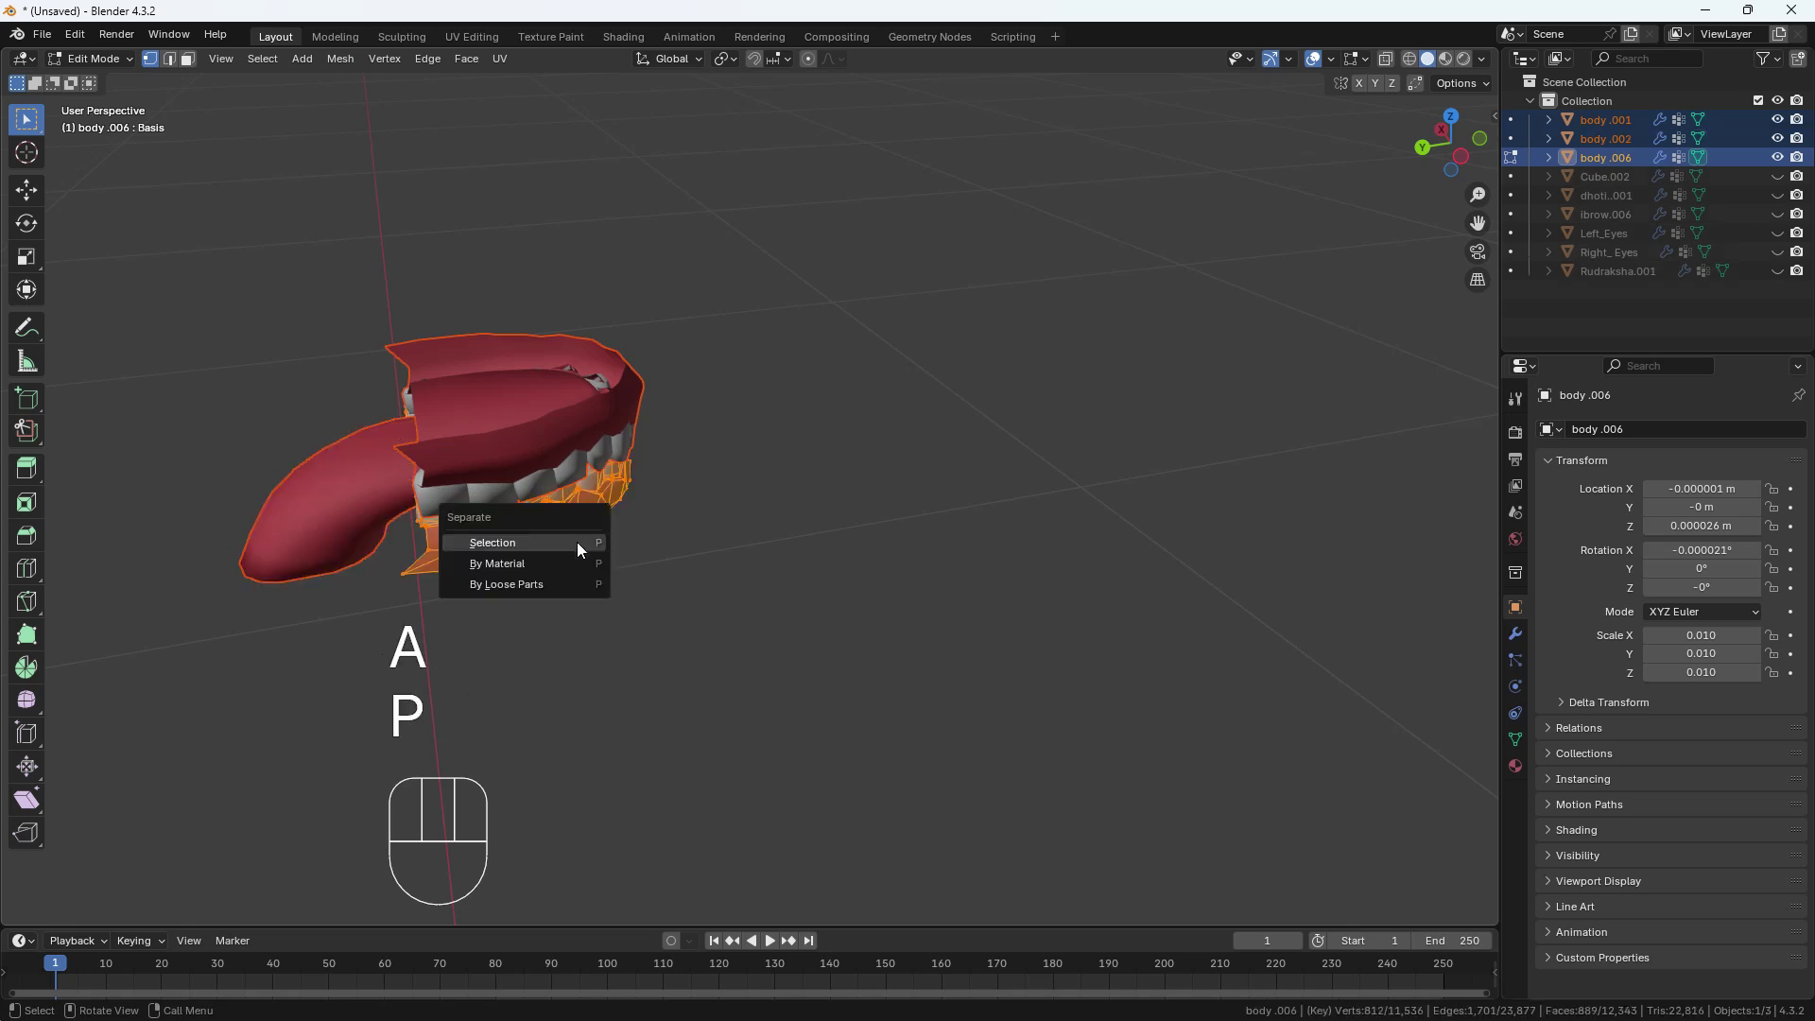
pyautogui.click(578, 542)
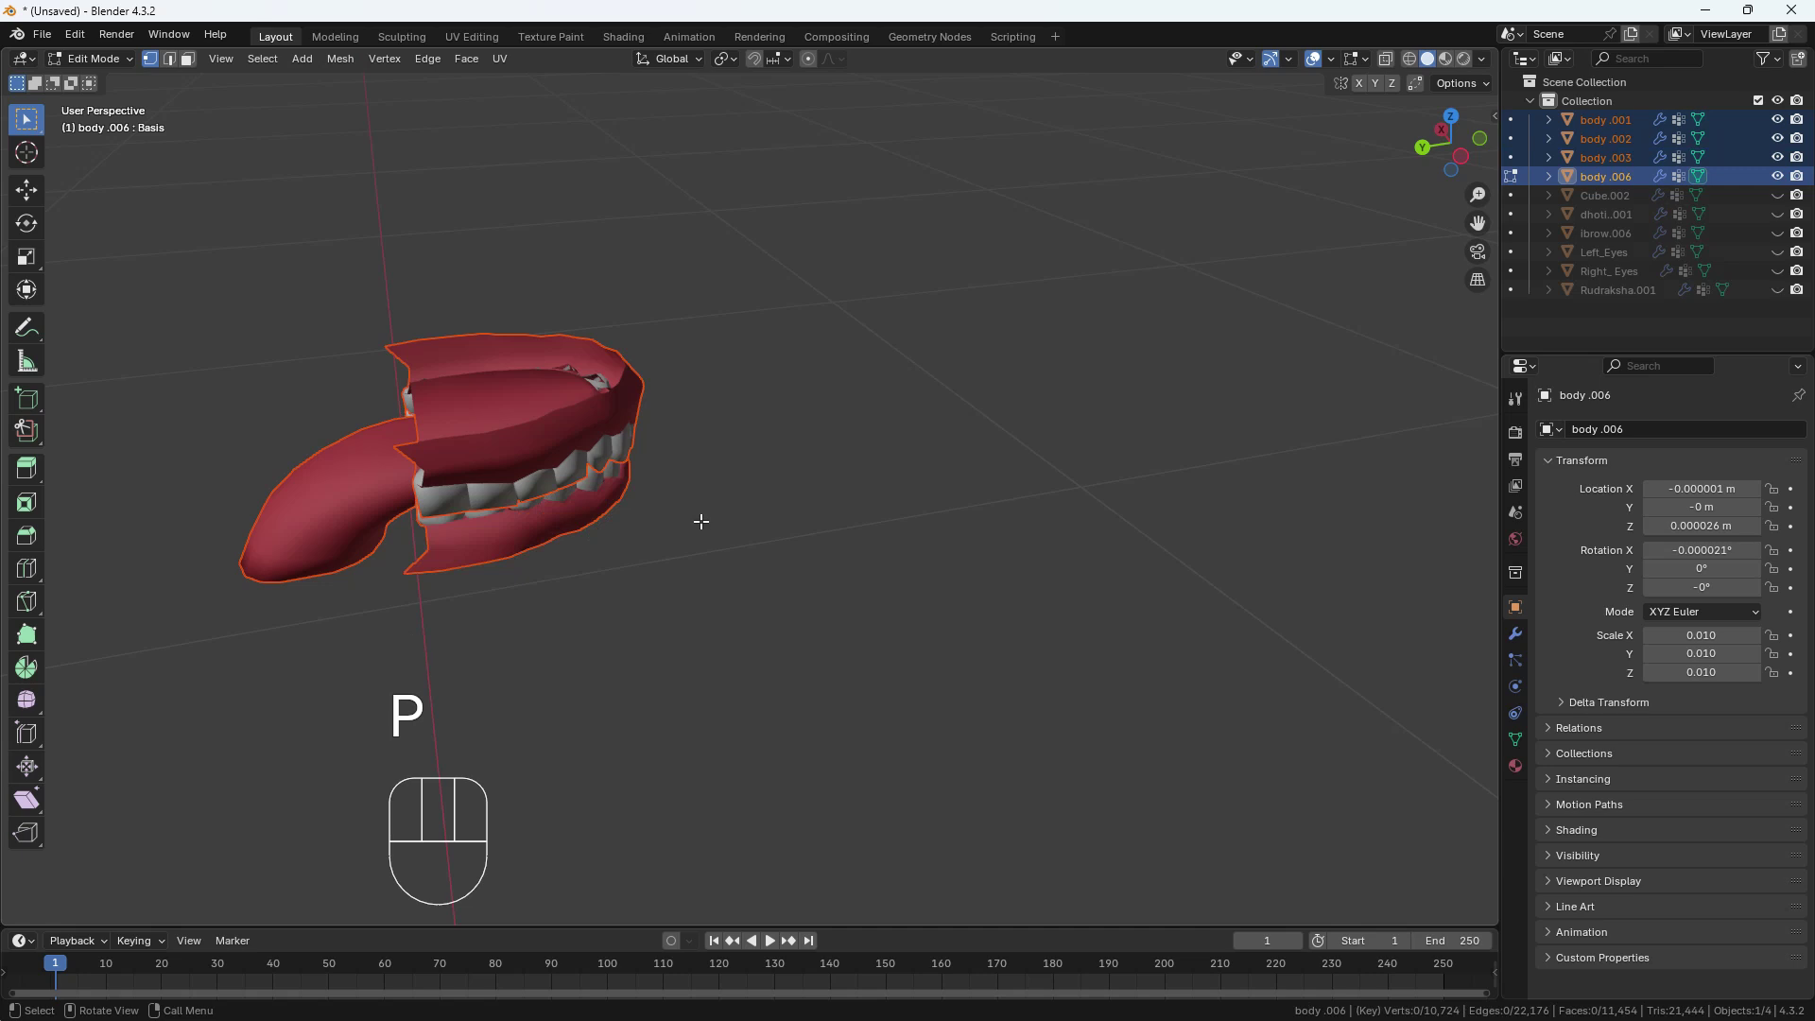
# Reveal the hidden body geometry, return to Object Mode and hide the body object in front view.
pyautogui.hotkey('alt', 'h')
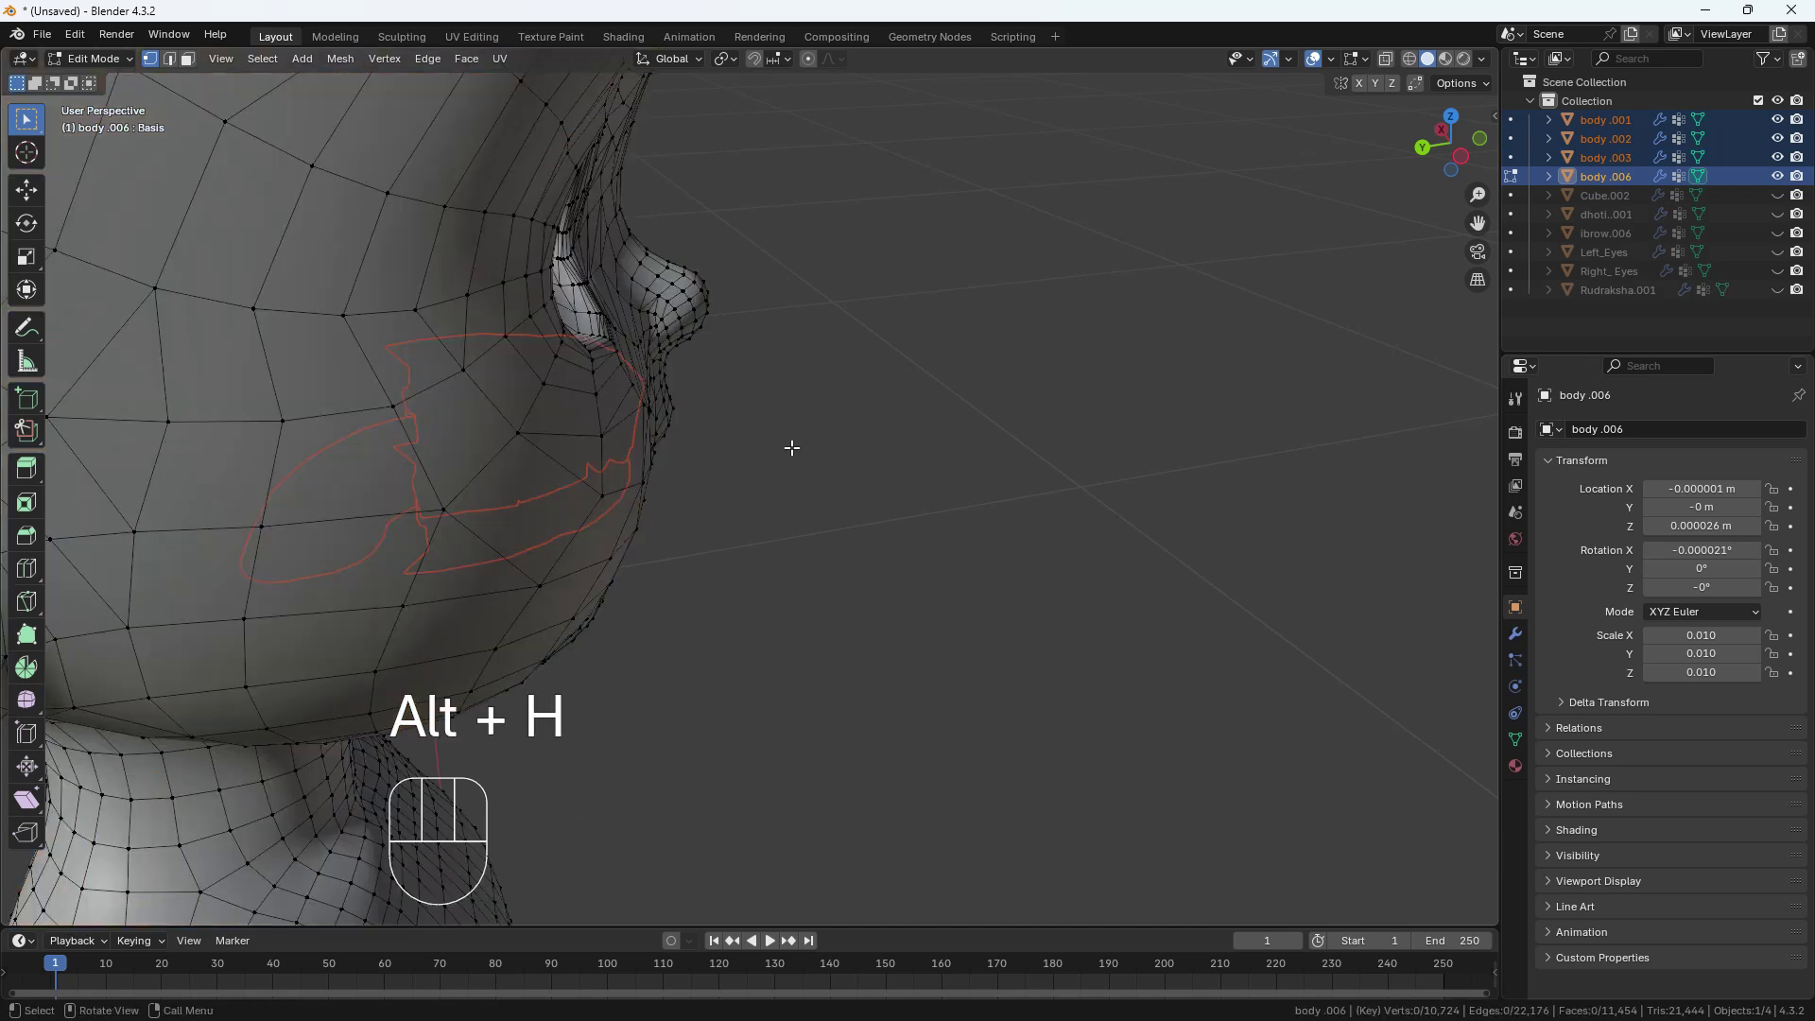
pyautogui.press('Tab')
pyautogui.press('`')
pyautogui.click(493, 316)
pyautogui.click(718, 479)
pyautogui.click(715, 416)
pyautogui.press('h')
# Test-move the upper jaw, lower jaw and tongue one by one, cancelling each move, to check their separation.
pyautogui.click(521, 402)
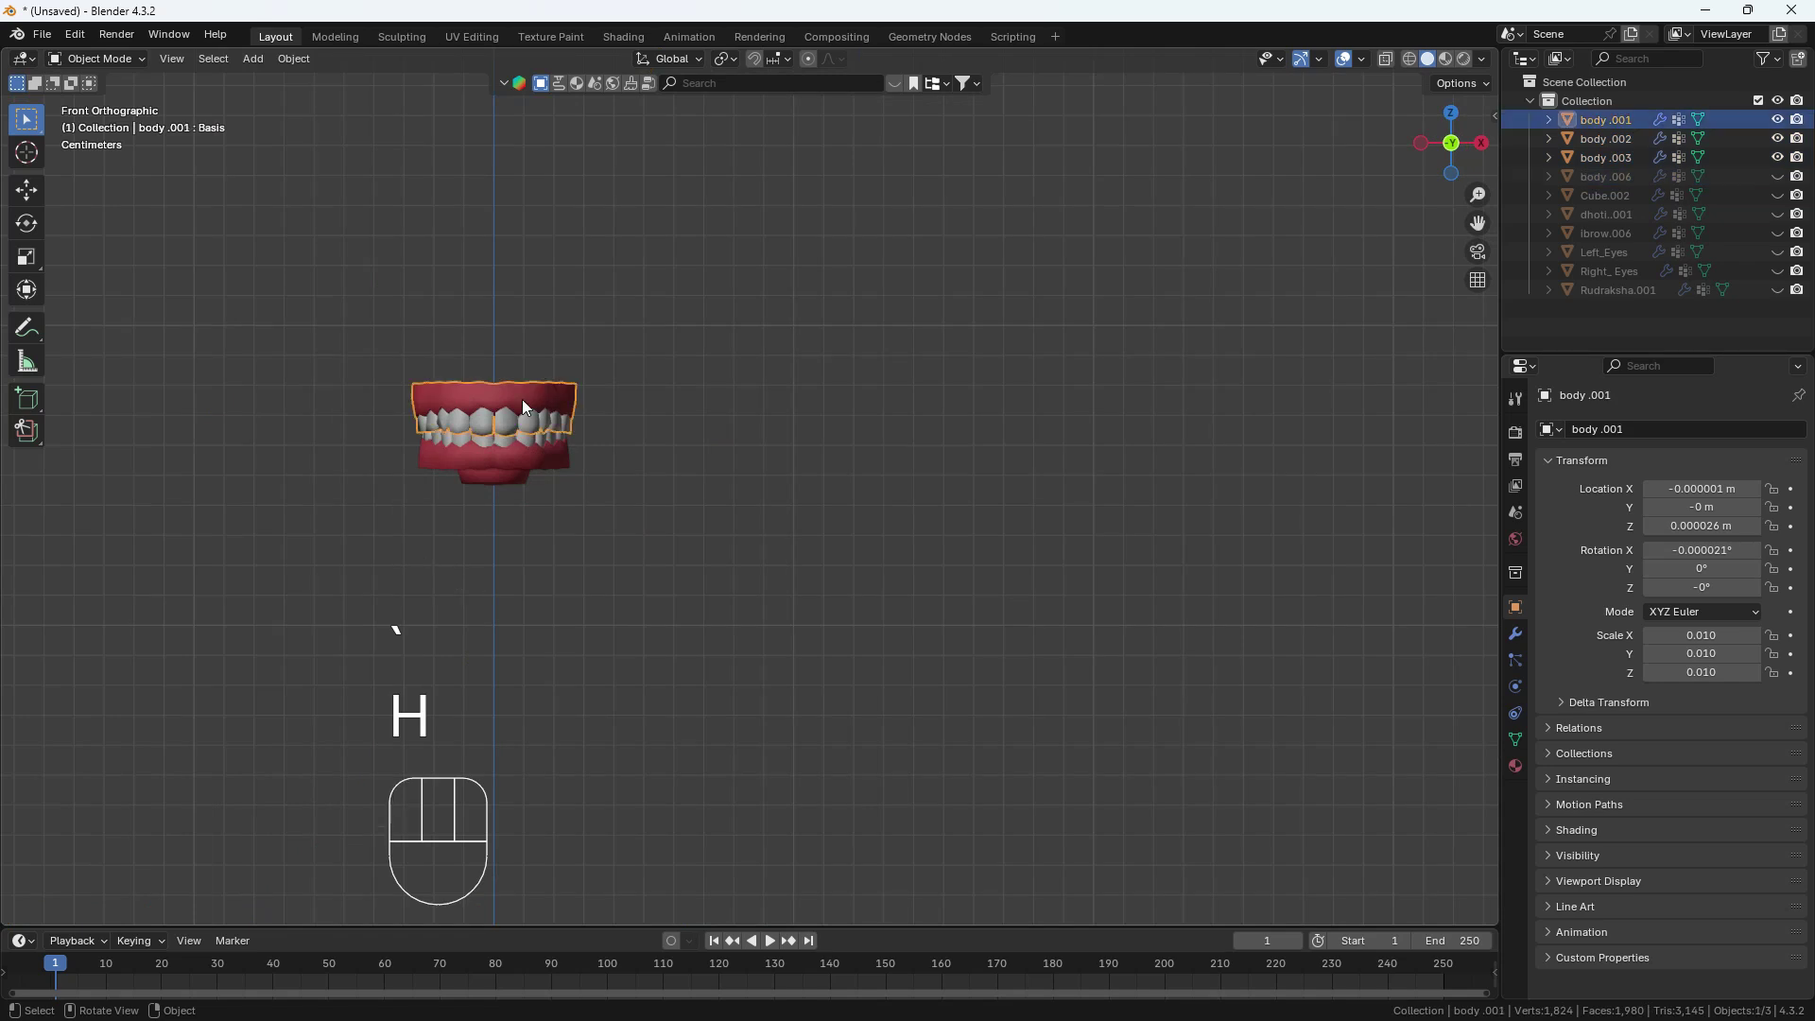
pyautogui.press('g')
pyautogui.rightClick(511, 247)
pyautogui.click(507, 455)
pyautogui.press('g')
pyautogui.rightClick(401, 662)
pyautogui.moveTo(398, 538); pyautogui.dragTo(475, 489, button='middle')
pyautogui.click(444, 490)
pyautogui.press('g')
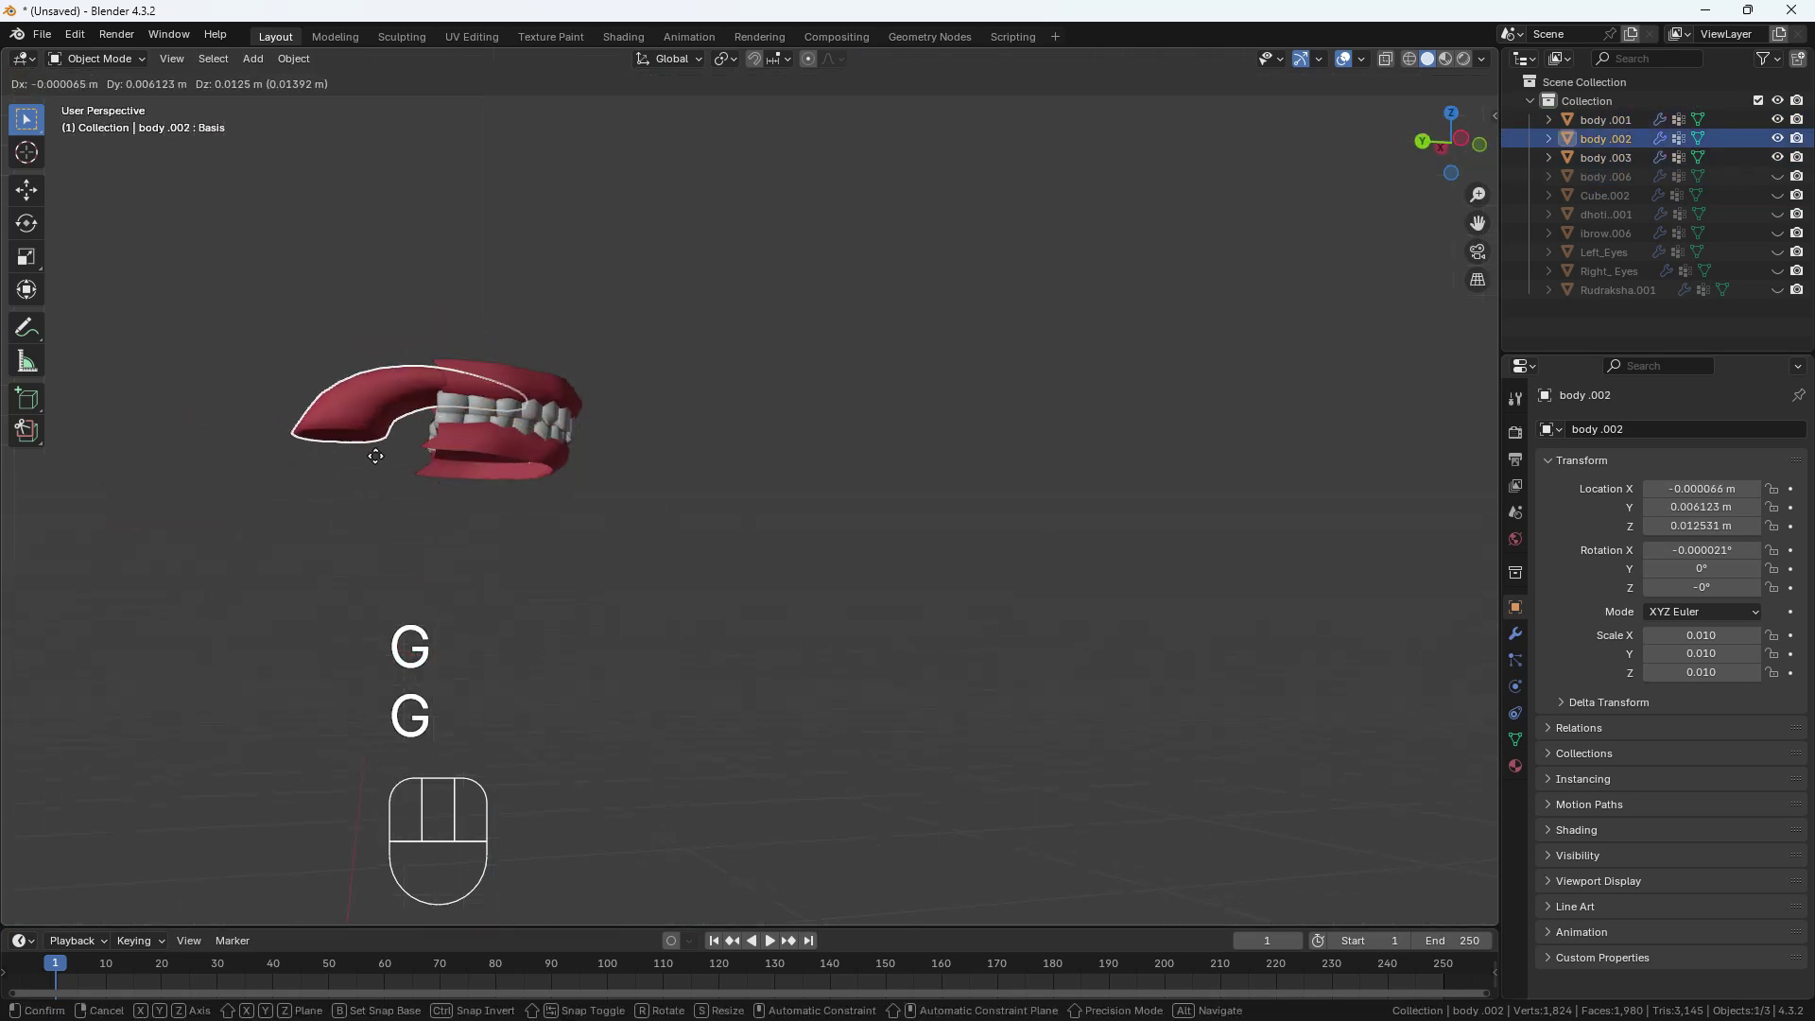
pyautogui.rightClick(346, 485)
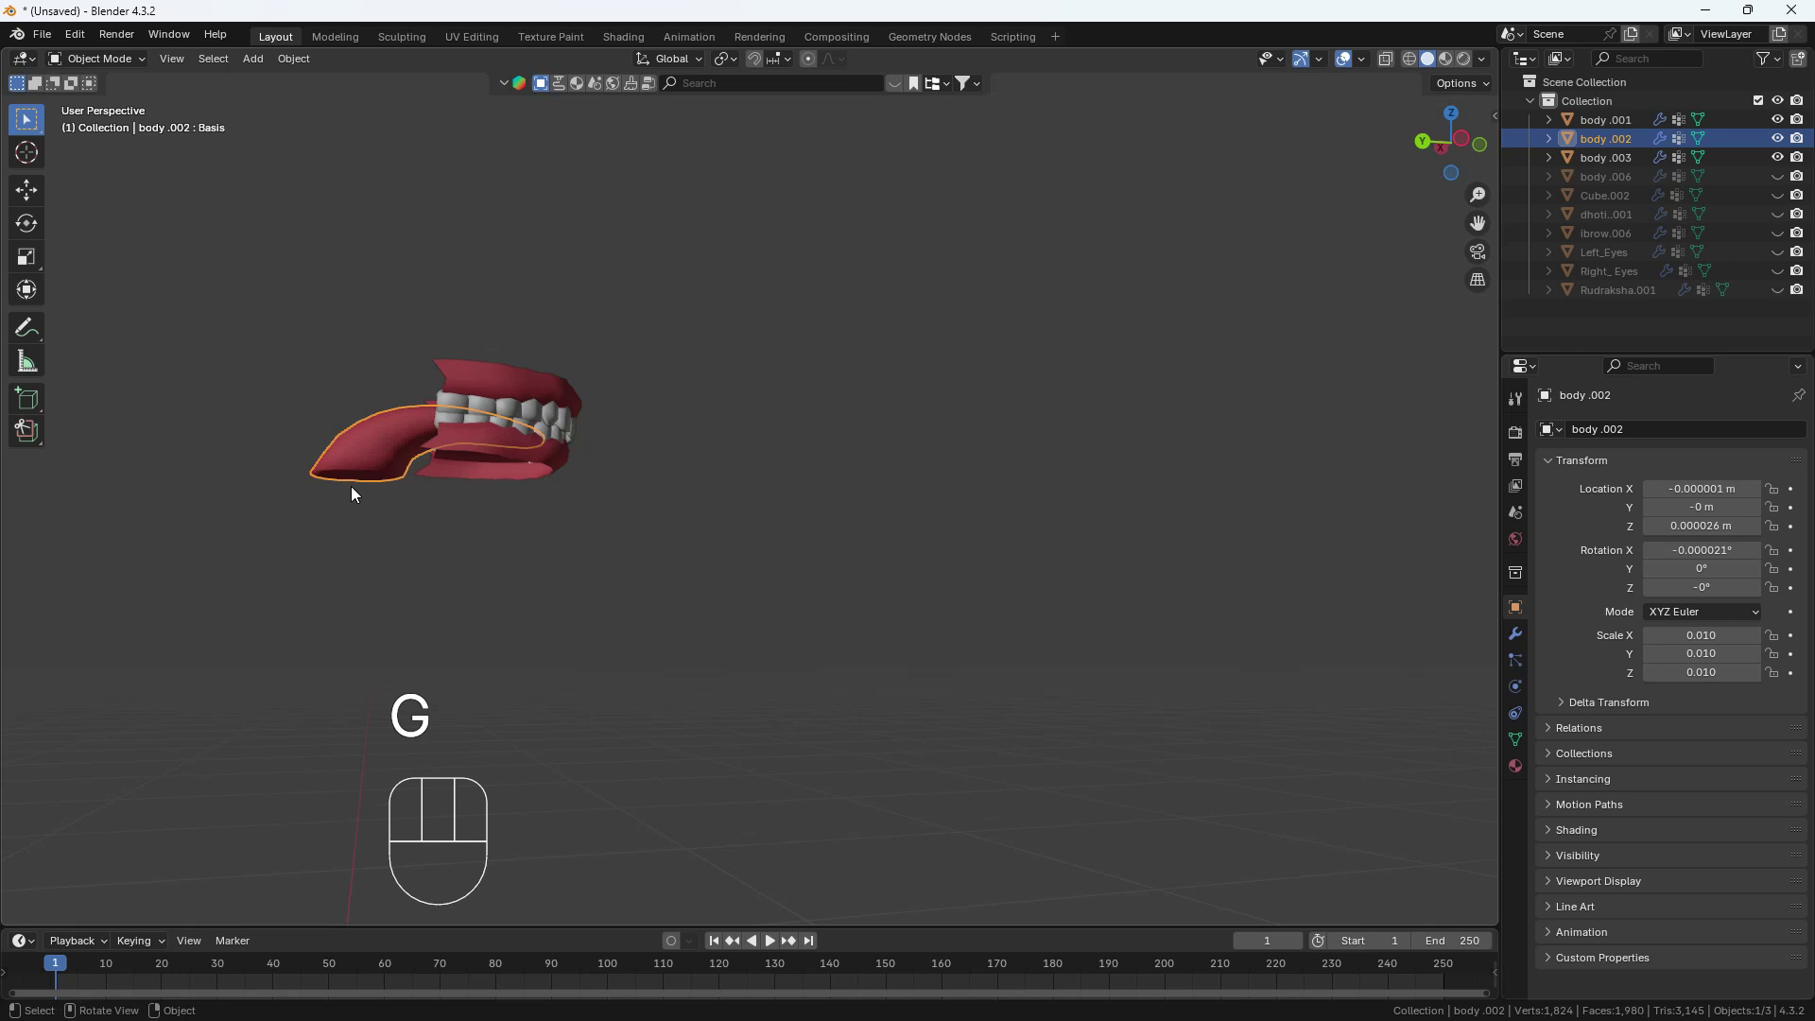
# Select the upper gum and teeth object in front view and rename it "Upper Jaw".
pyautogui.press('`')
pyautogui.click(406, 272)
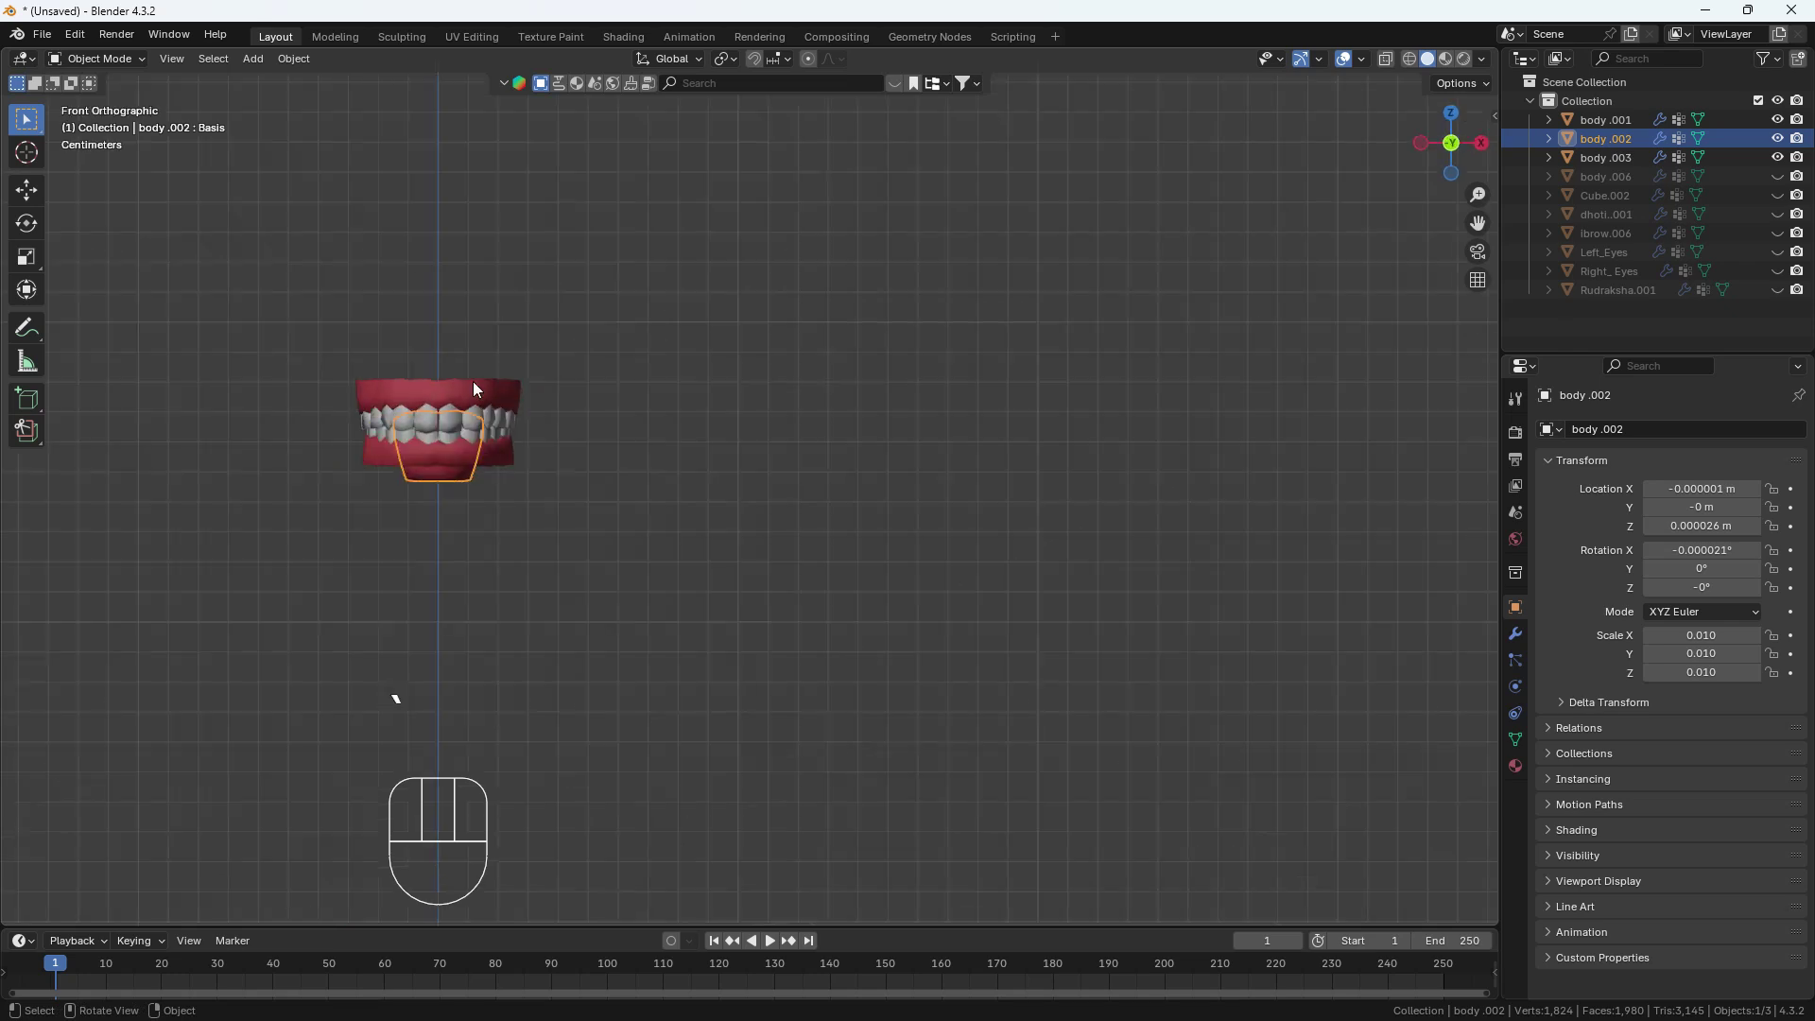
pyautogui.click(477, 389)
pyautogui.scroll(2, 439, 421)
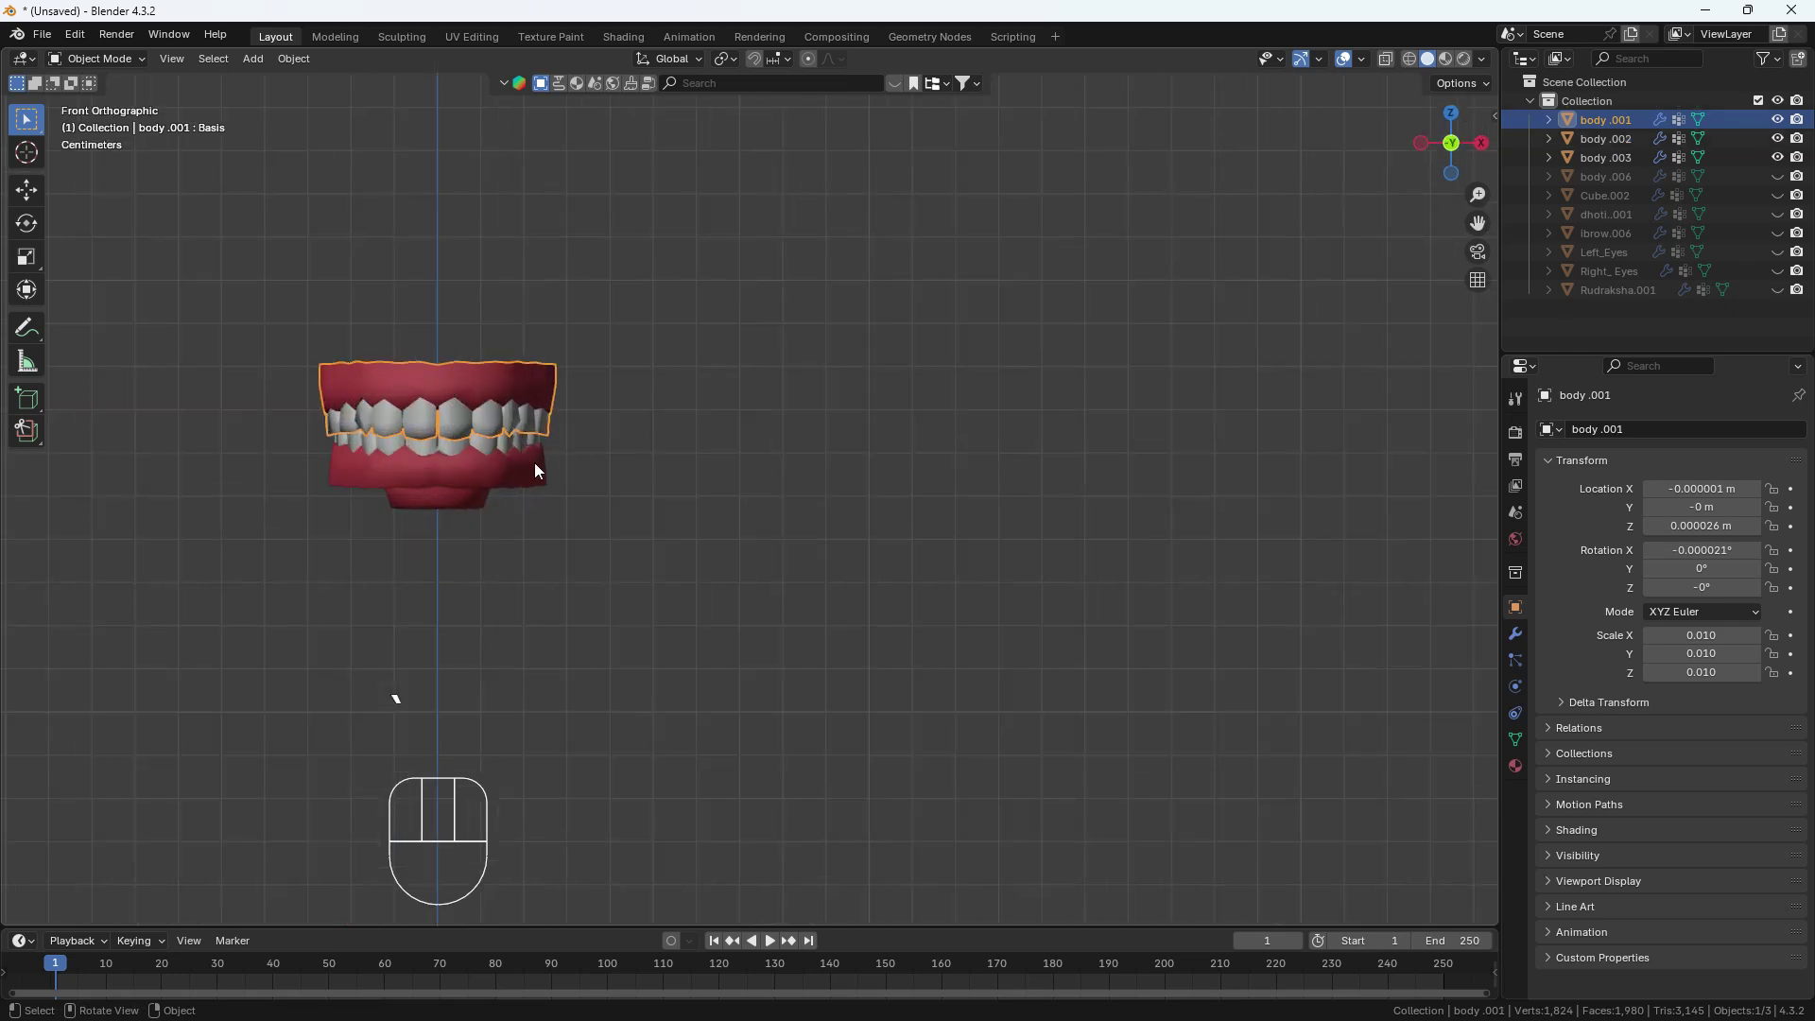
pyautogui.press('F2')
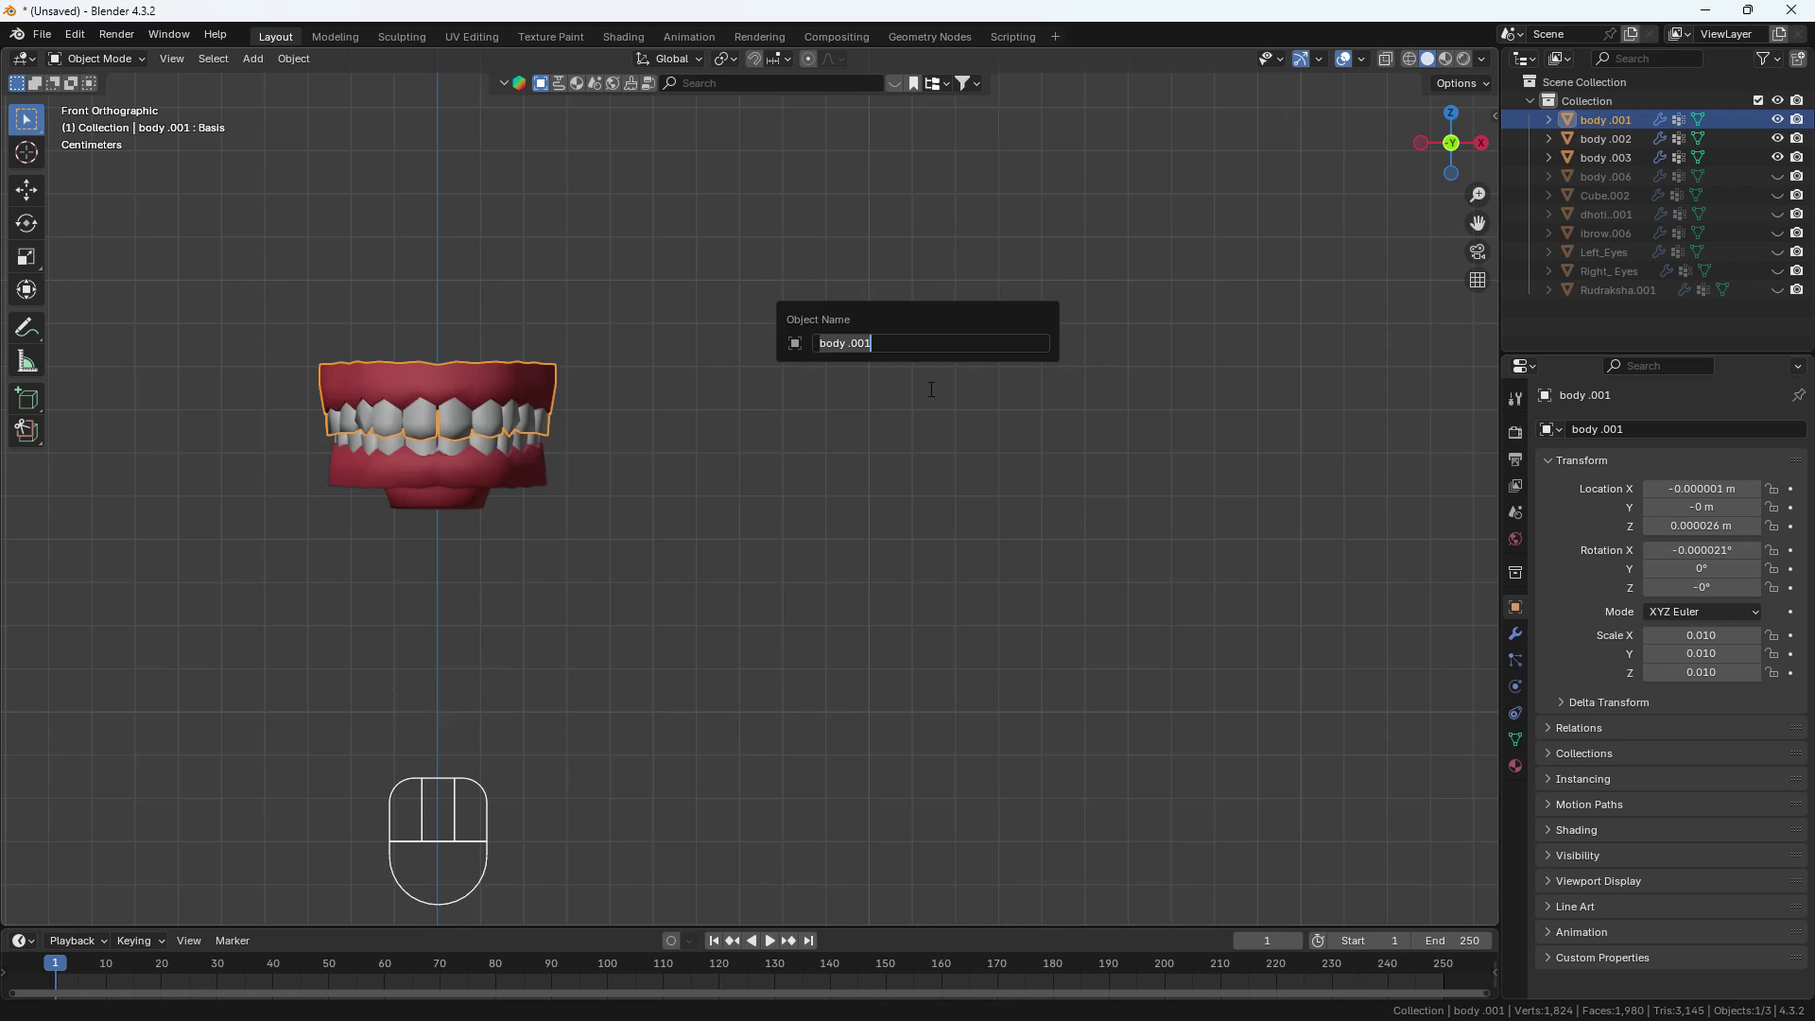
pyautogui.press('shift')
pyautogui.write('pper ')
pyautogui.write('Jwa')
pyautogui.press('BackSpace')
pyautogui.press('BackSpace')
pyautogui.write('aw')
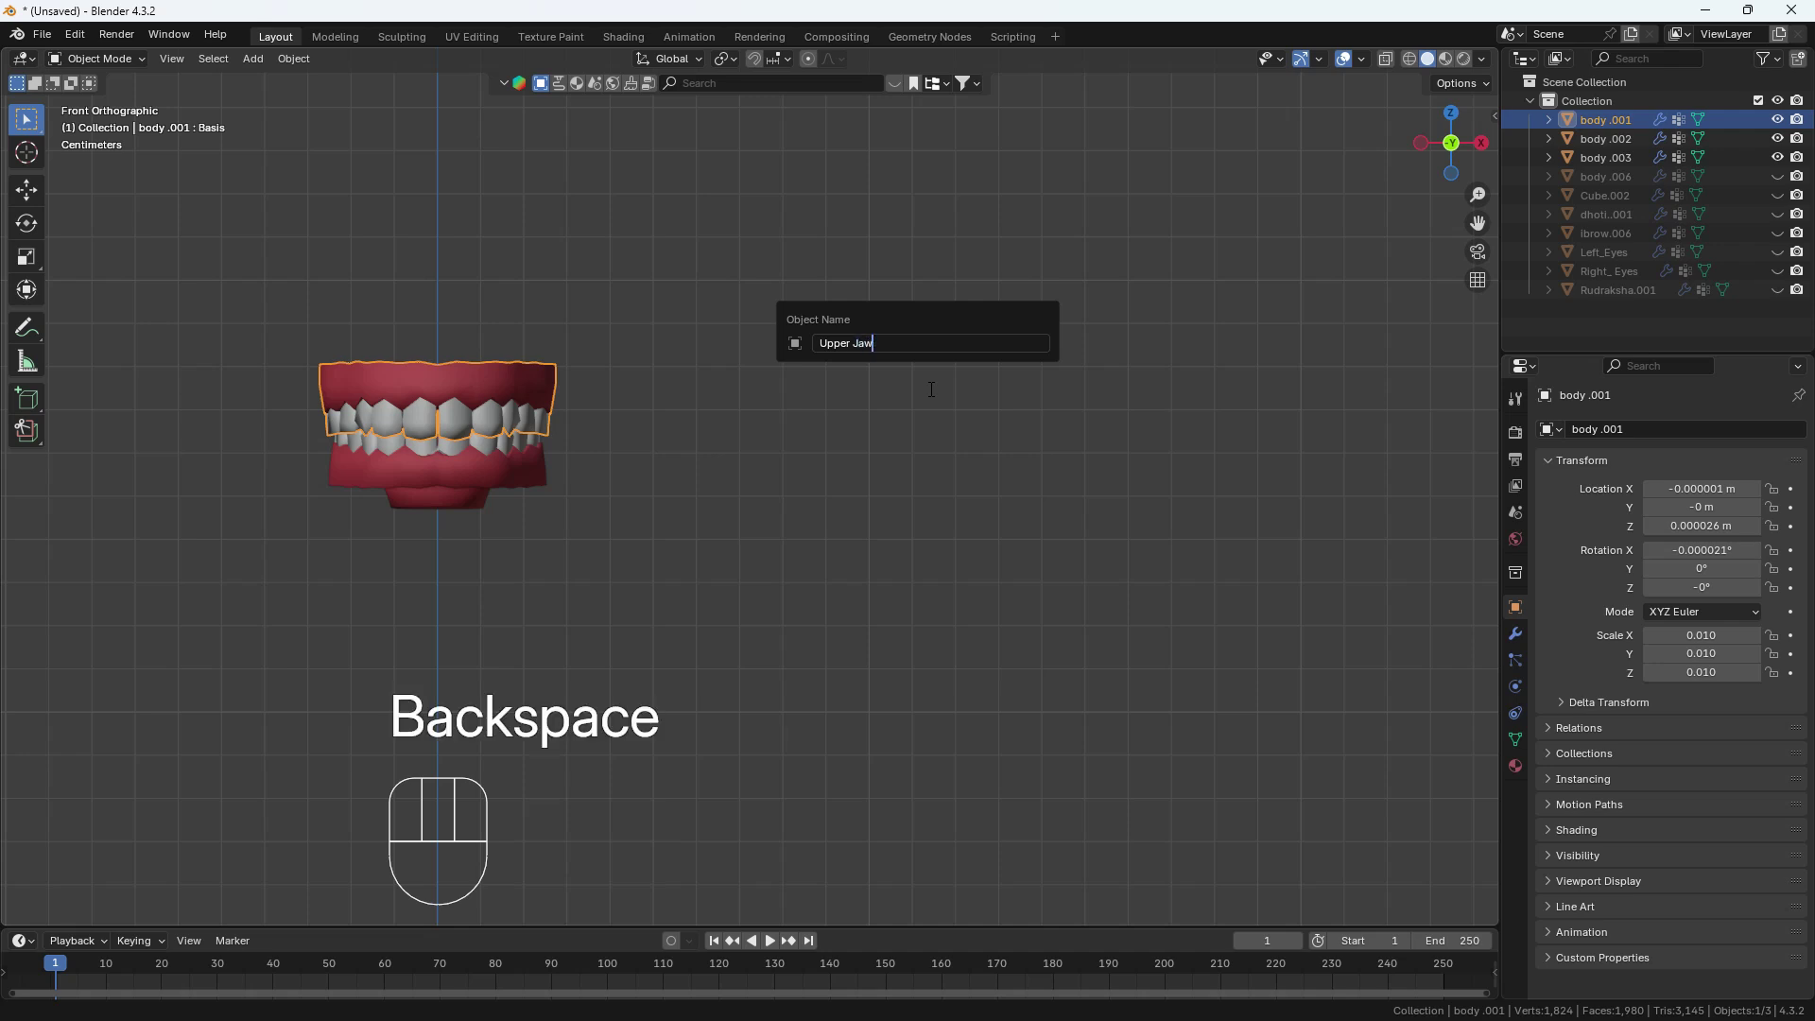
# Rename the lower gum and teeth object "Lower jaw".
pyautogui.click(477, 484)
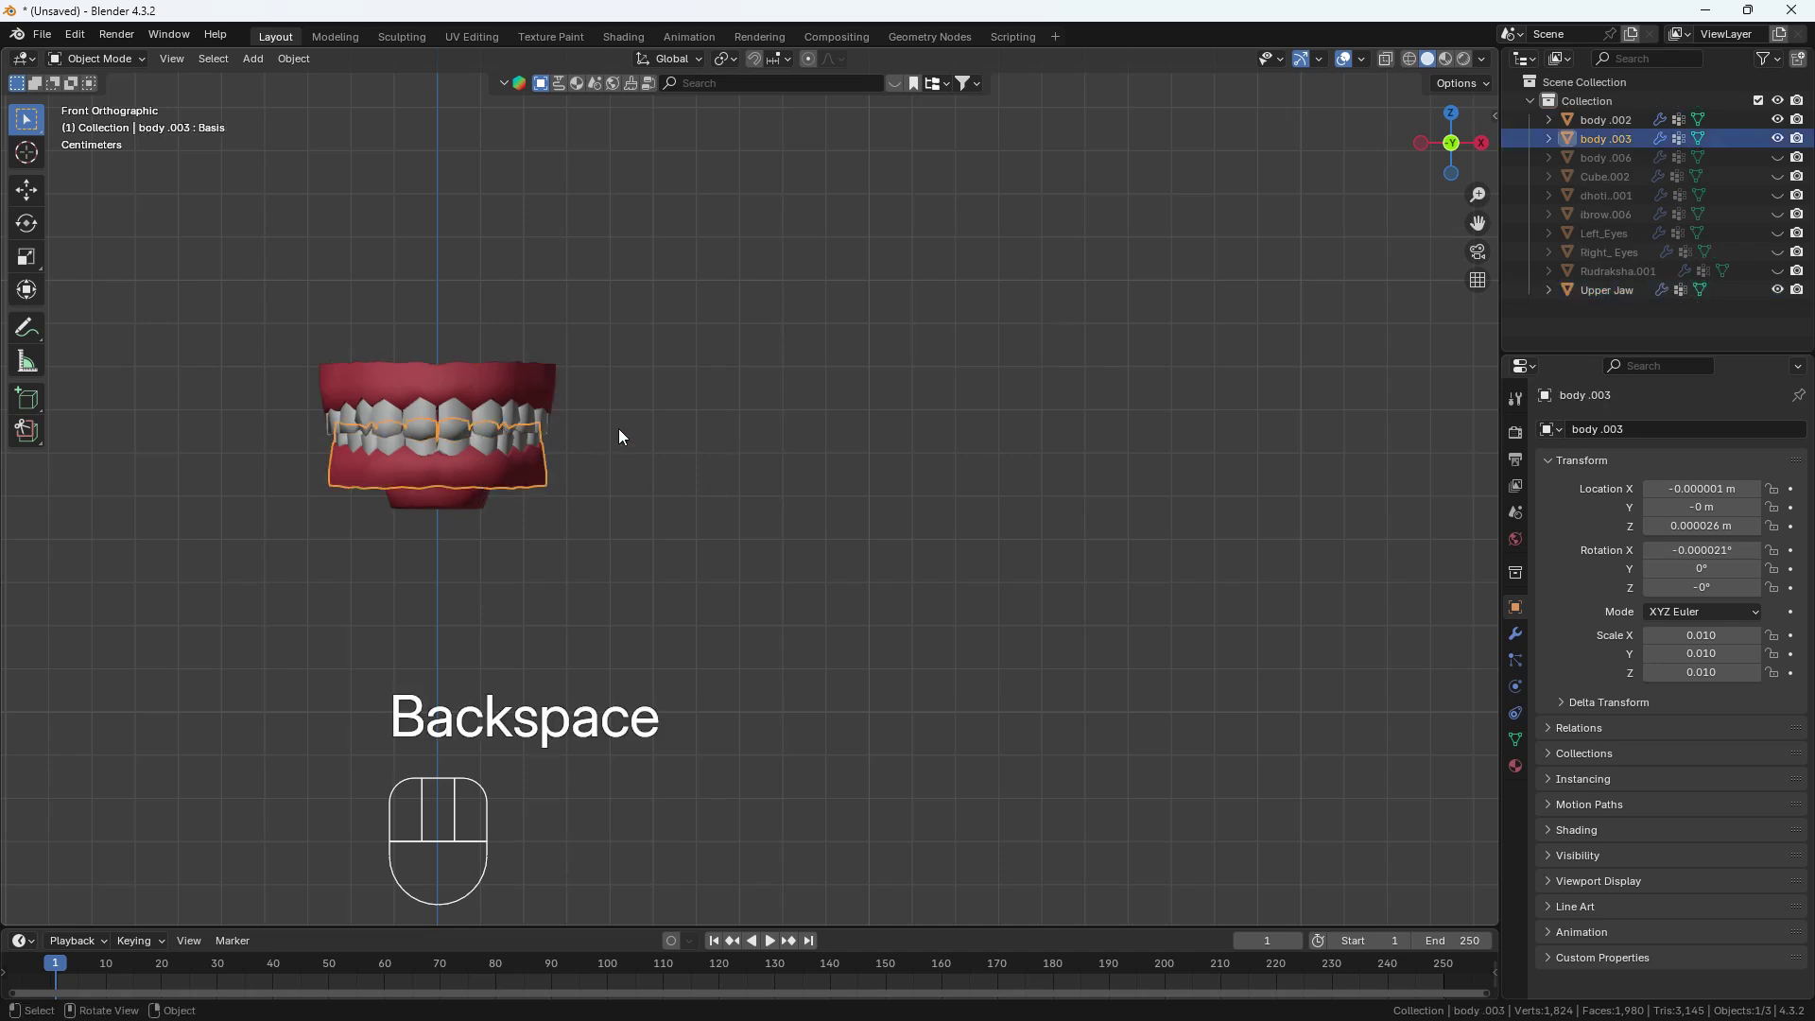
pyautogui.press('F2')
pyautogui.write('Lower ')
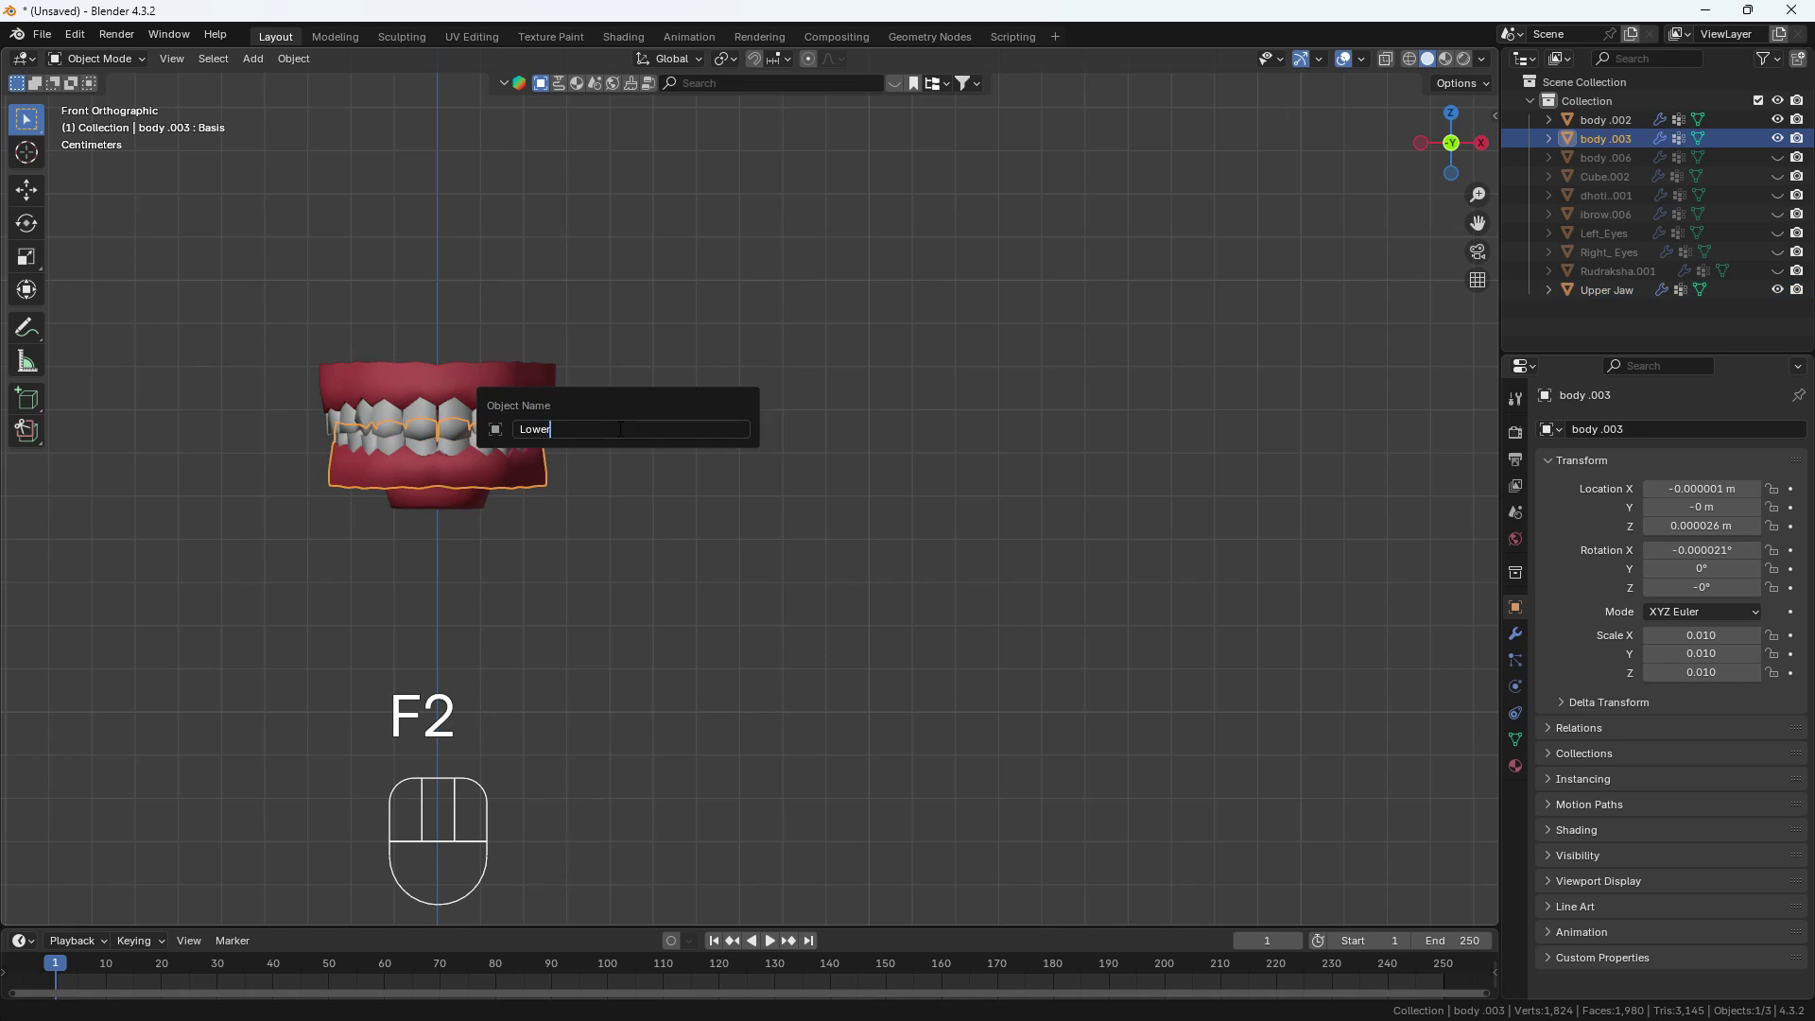
pyautogui.write('jaw')
pyautogui.press('Return')
# Rename the tongue object "Tounge".
pyautogui.click(437, 496)
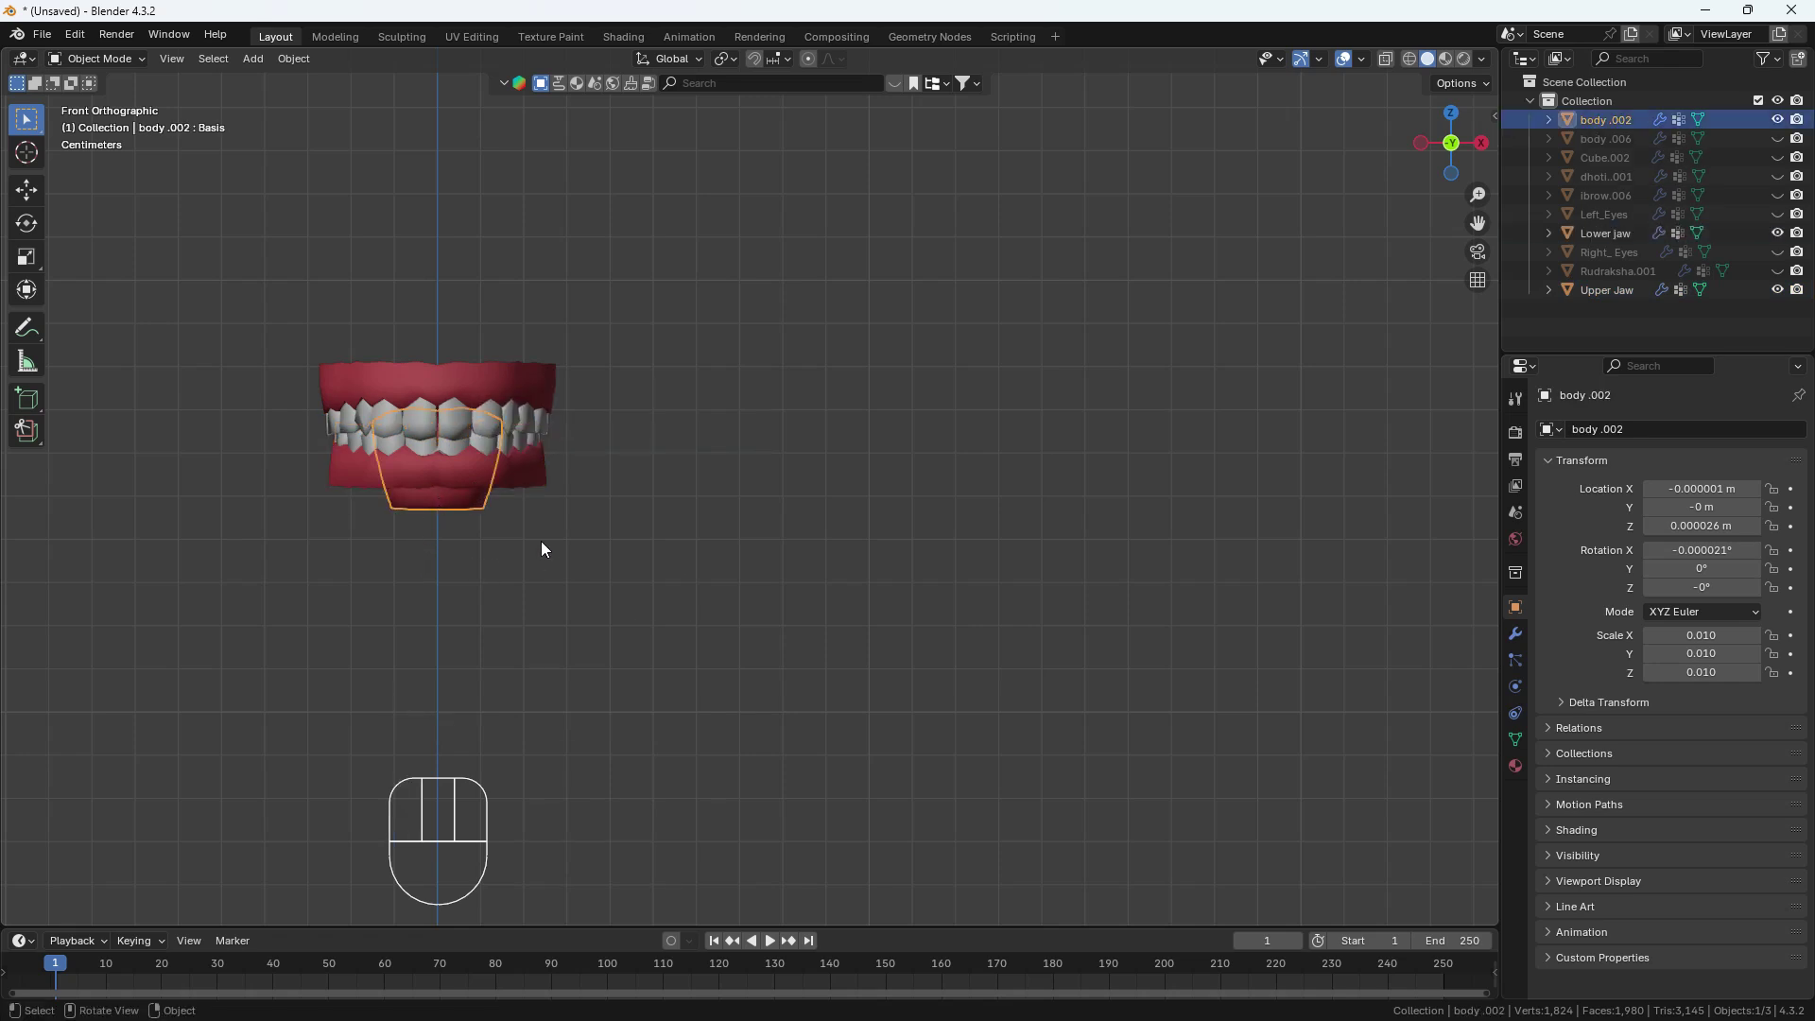
pyautogui.press('F2')
pyautogui.write('Tounge')
pyautogui.press('Return')
# Unhide all hidden objects, clear the selection and show the whole character in front view.
pyautogui.moveTo(463, 286); pyautogui.dragTo(699, 536, button='middle')
pyautogui.hotkey('alt', 'h')
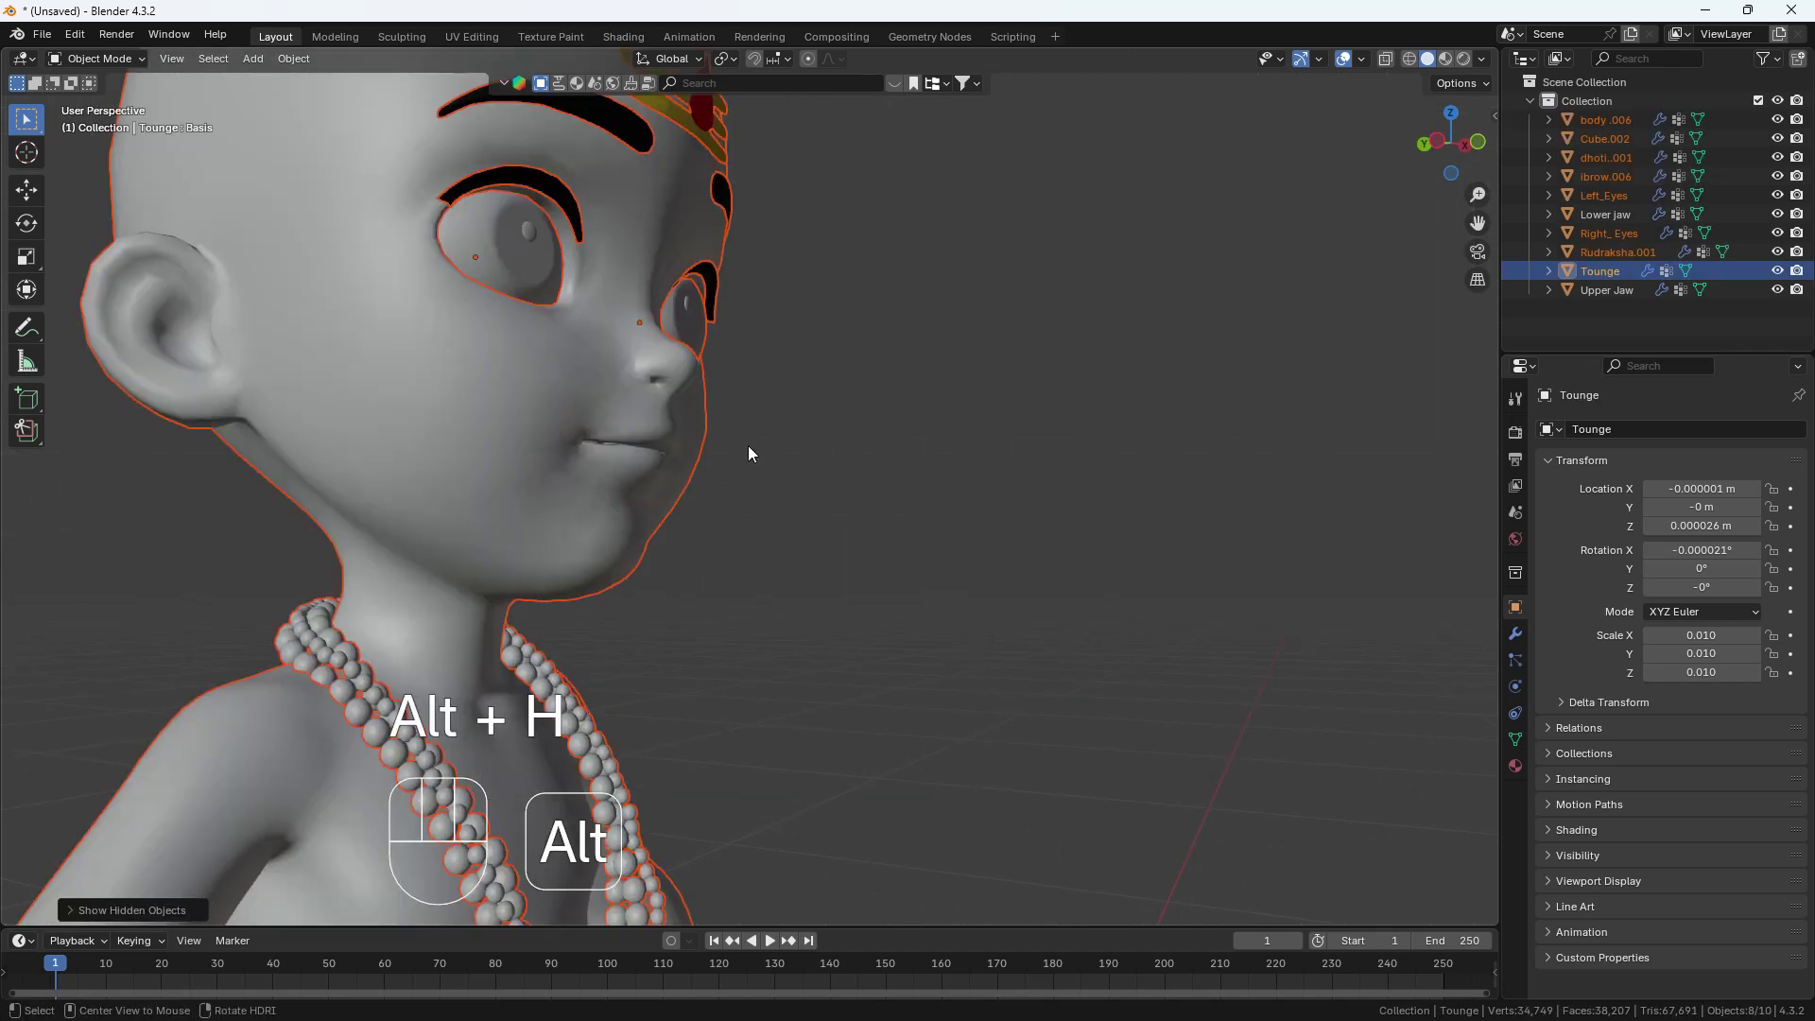
pyautogui.click(841, 441)
pyautogui.press('`')
pyautogui.click(570, 322)
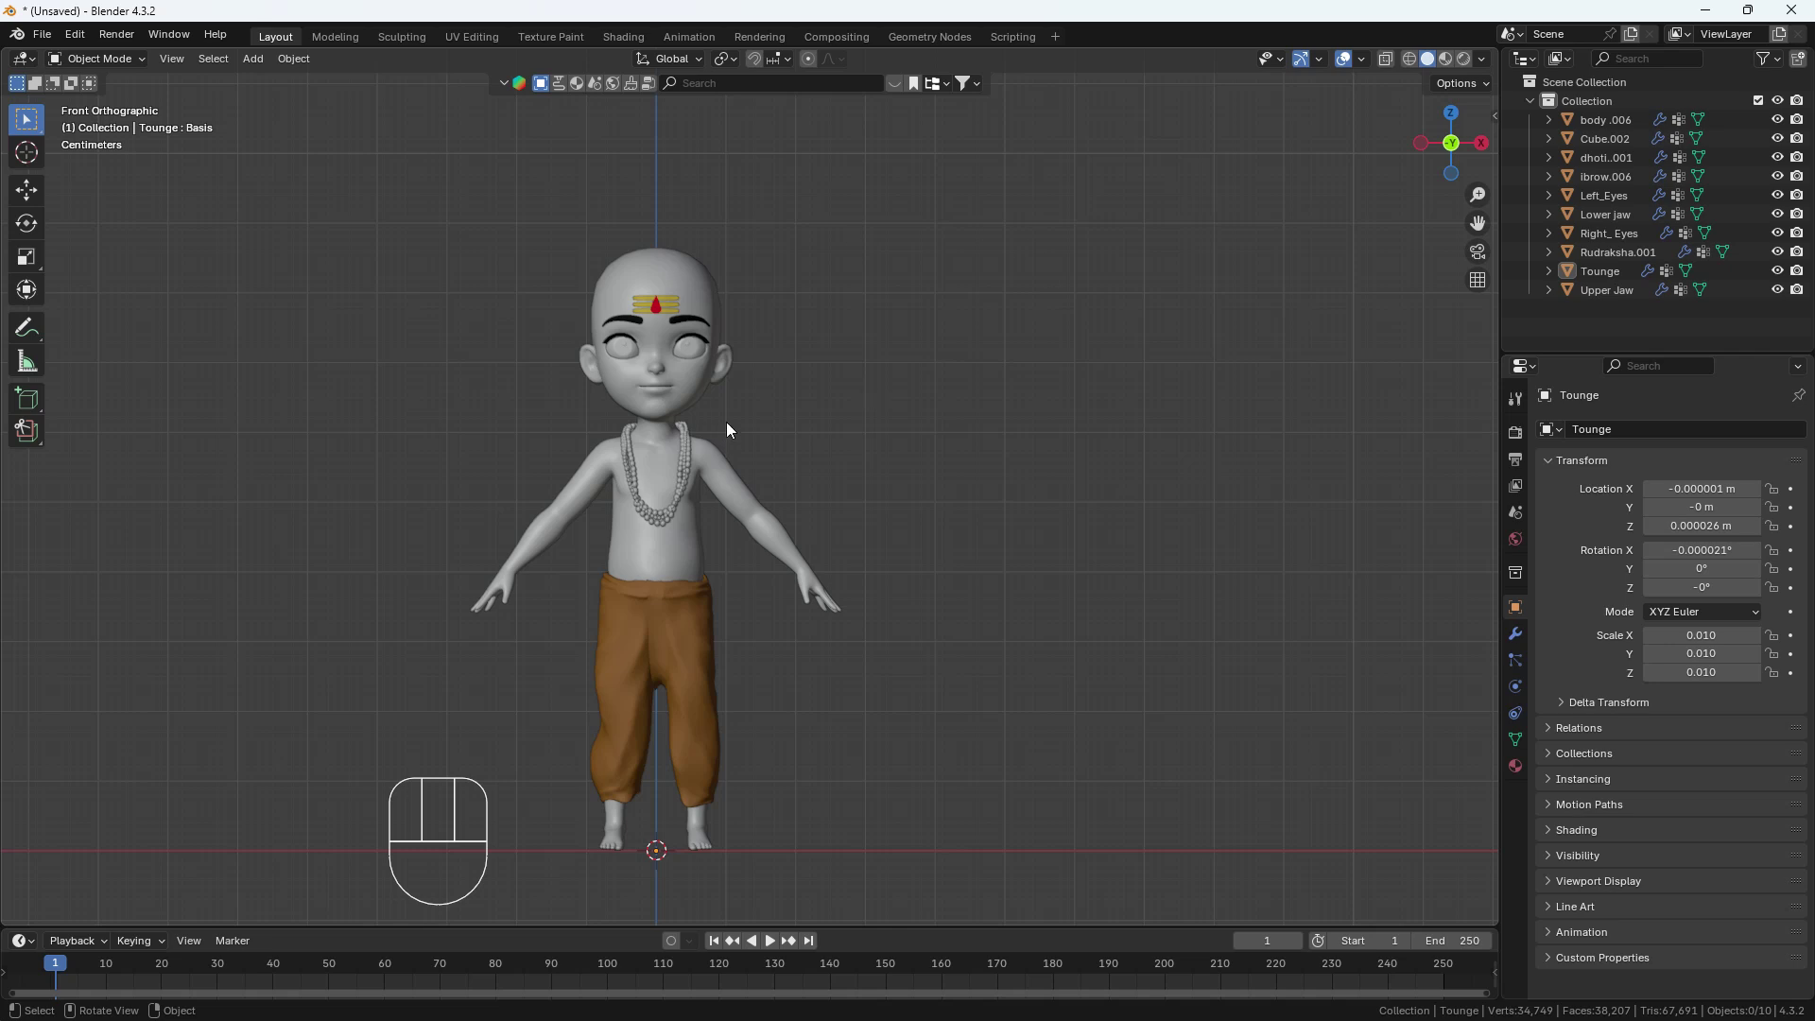
# Select all of the character's objects, show their transform values and set each object's origin to its geometry.
pyautogui.moveTo(332, 198); pyautogui.dragTo(1066, 928)
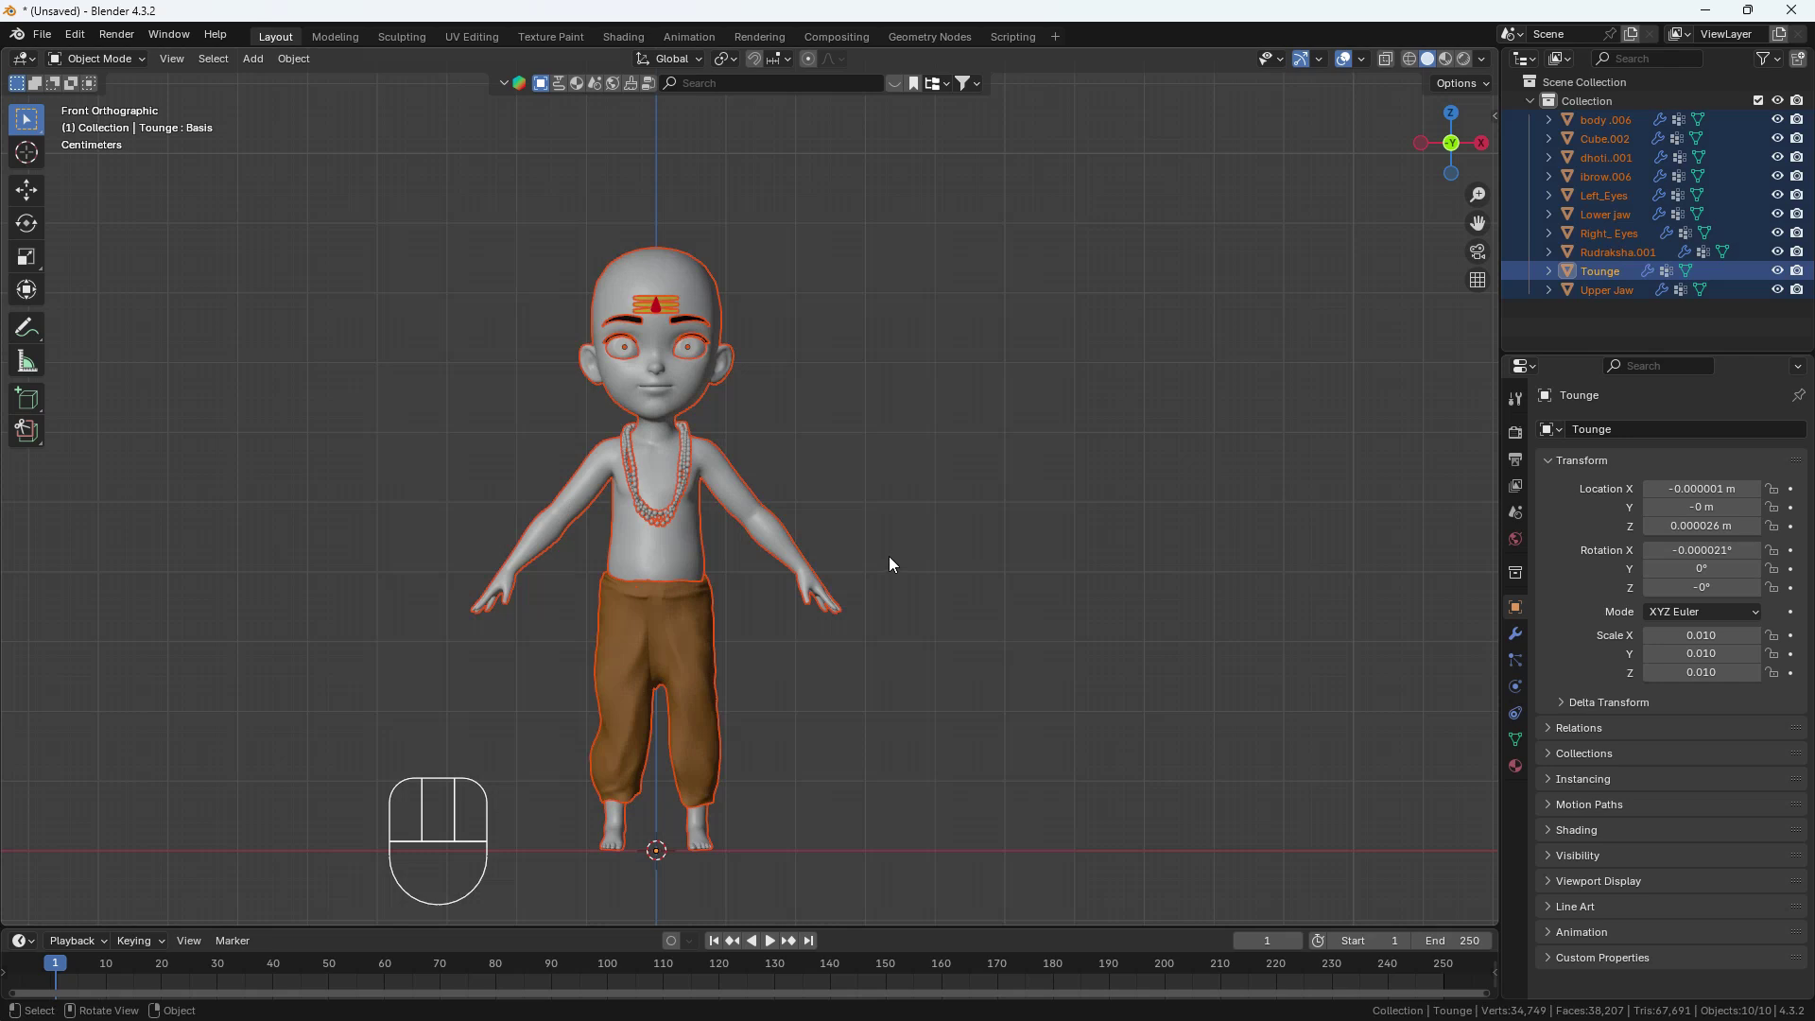
pyautogui.press('n')
pyautogui.click(1488, 123)
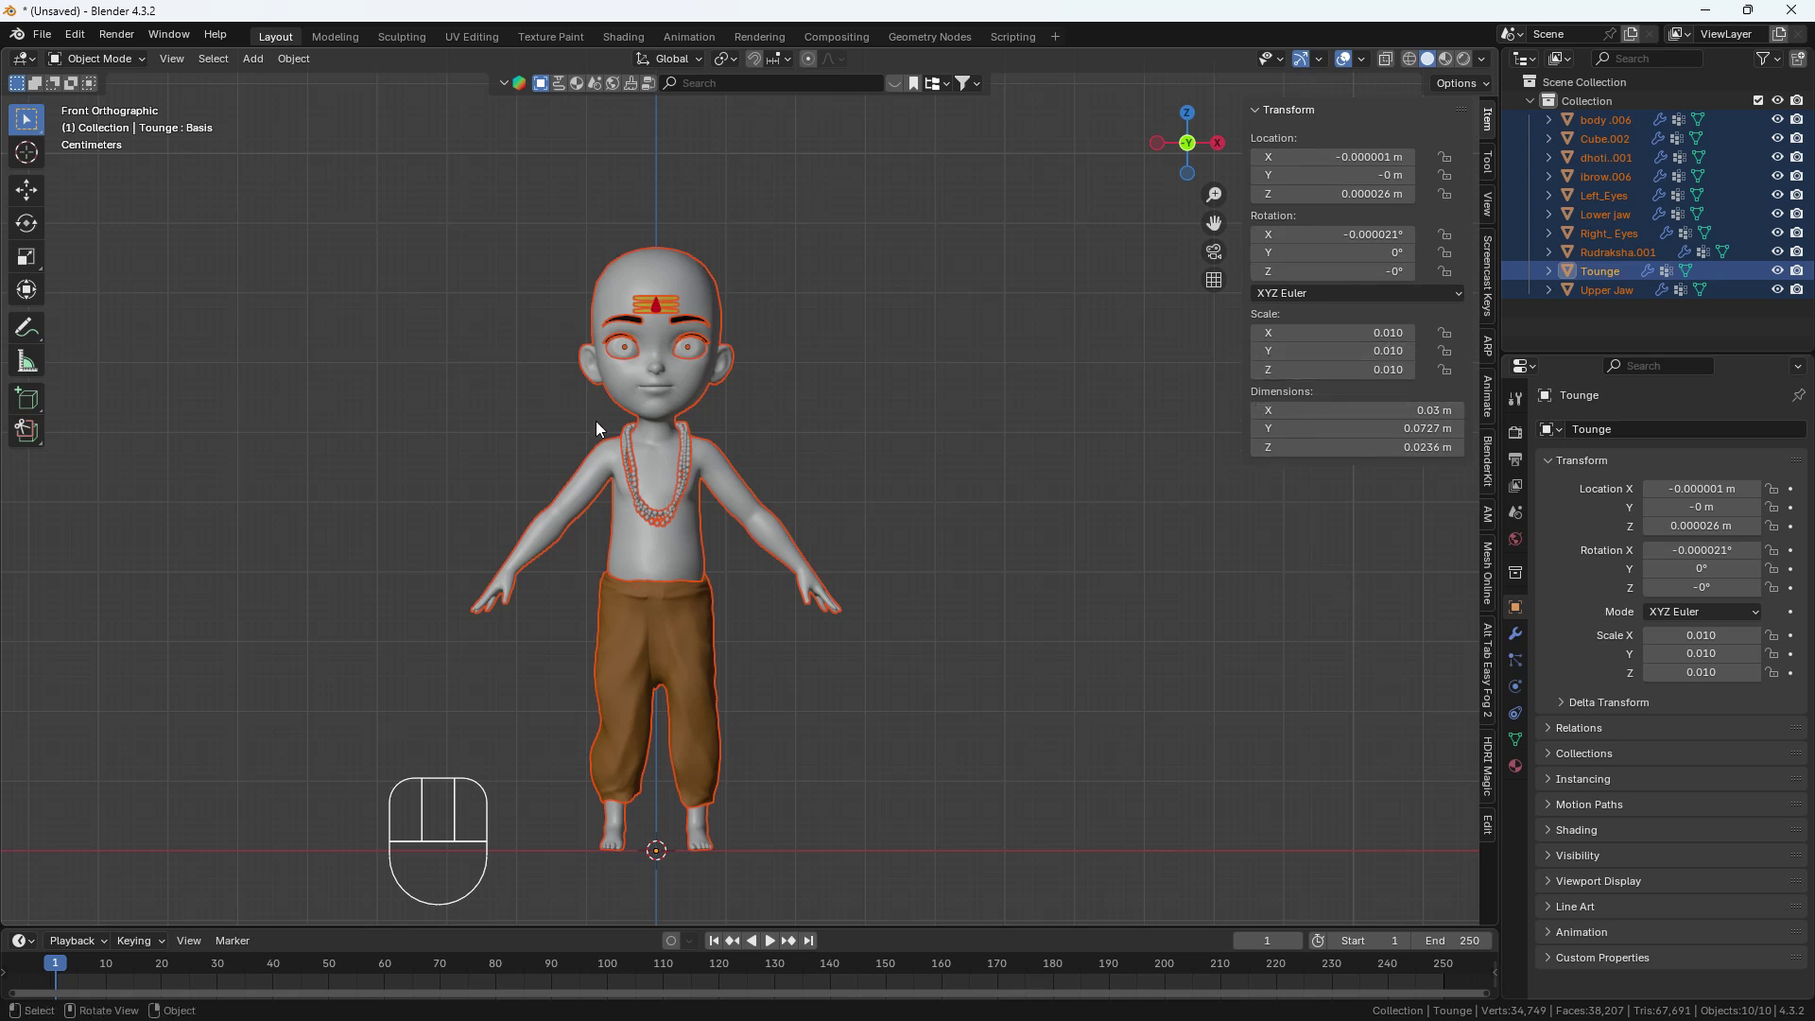
pyautogui.rightClick(949, 422)
pyautogui.moveTo(953, 422)
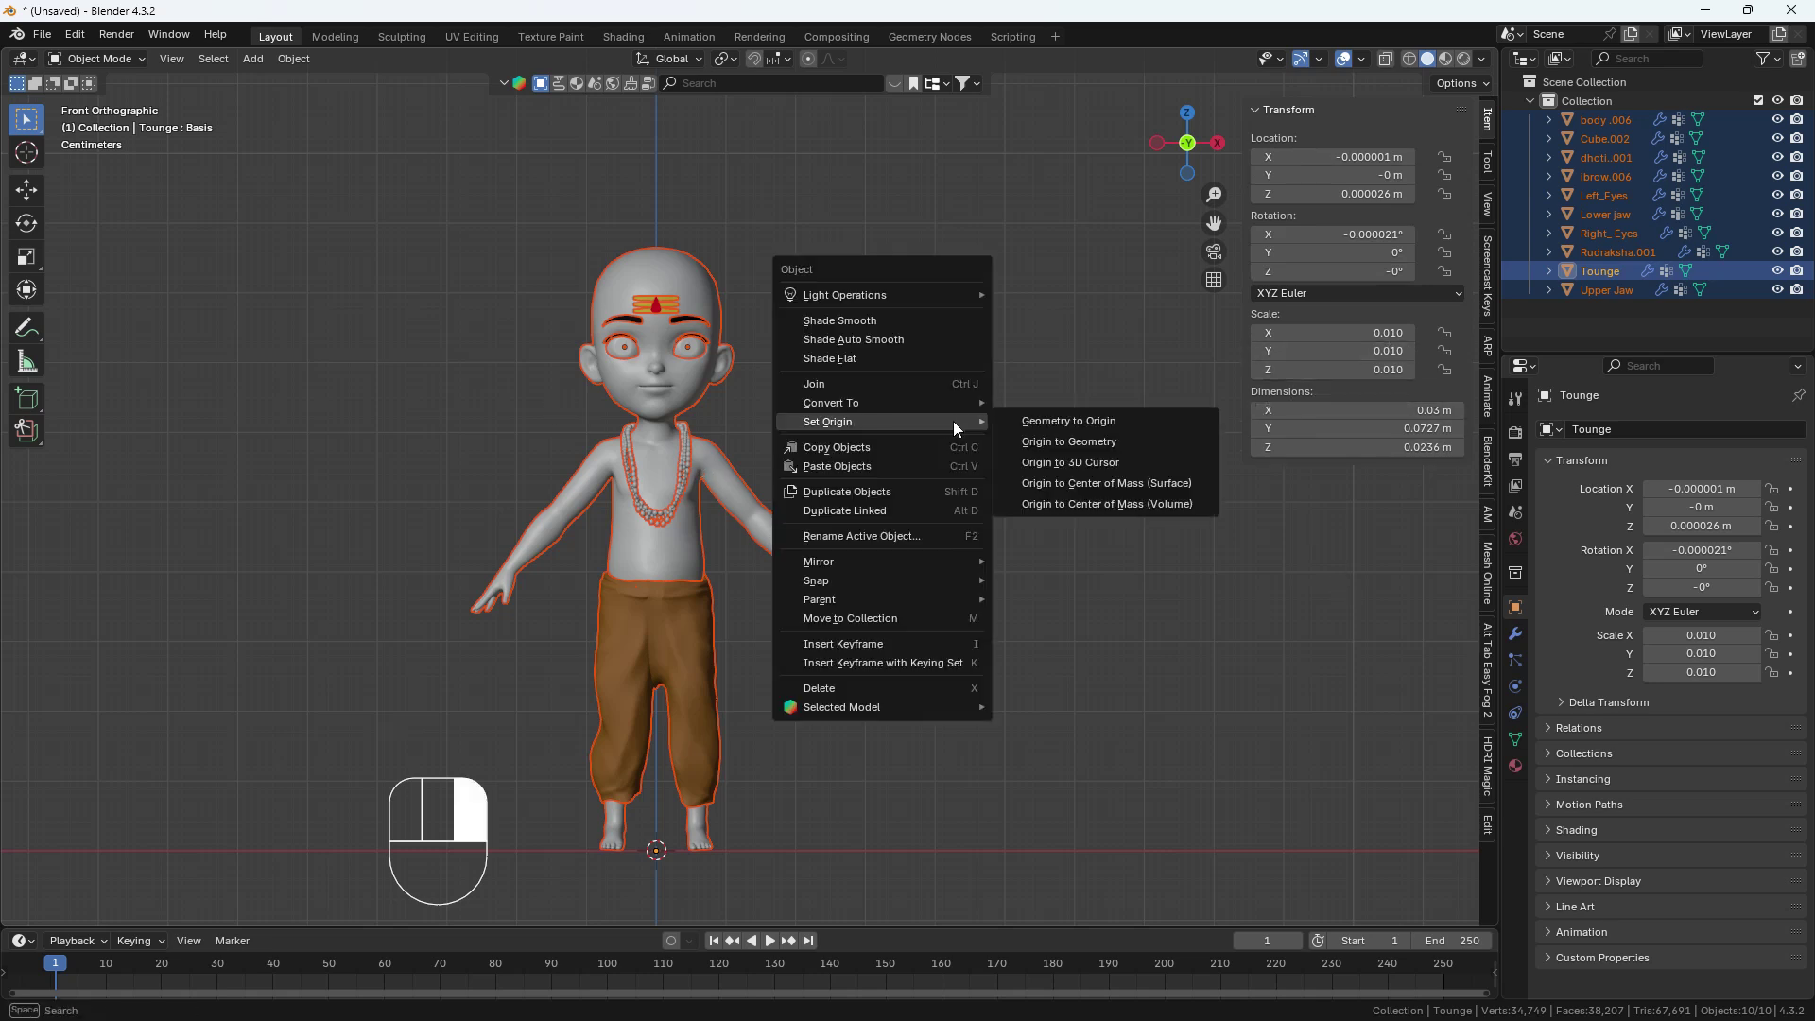
pyautogui.click(1043, 447)
# Snap the whole character to the 3D cursor keeping offsets, and raise it along Z by about 0.618 m to ground level.
pyautogui.hotkey('shift', 's')
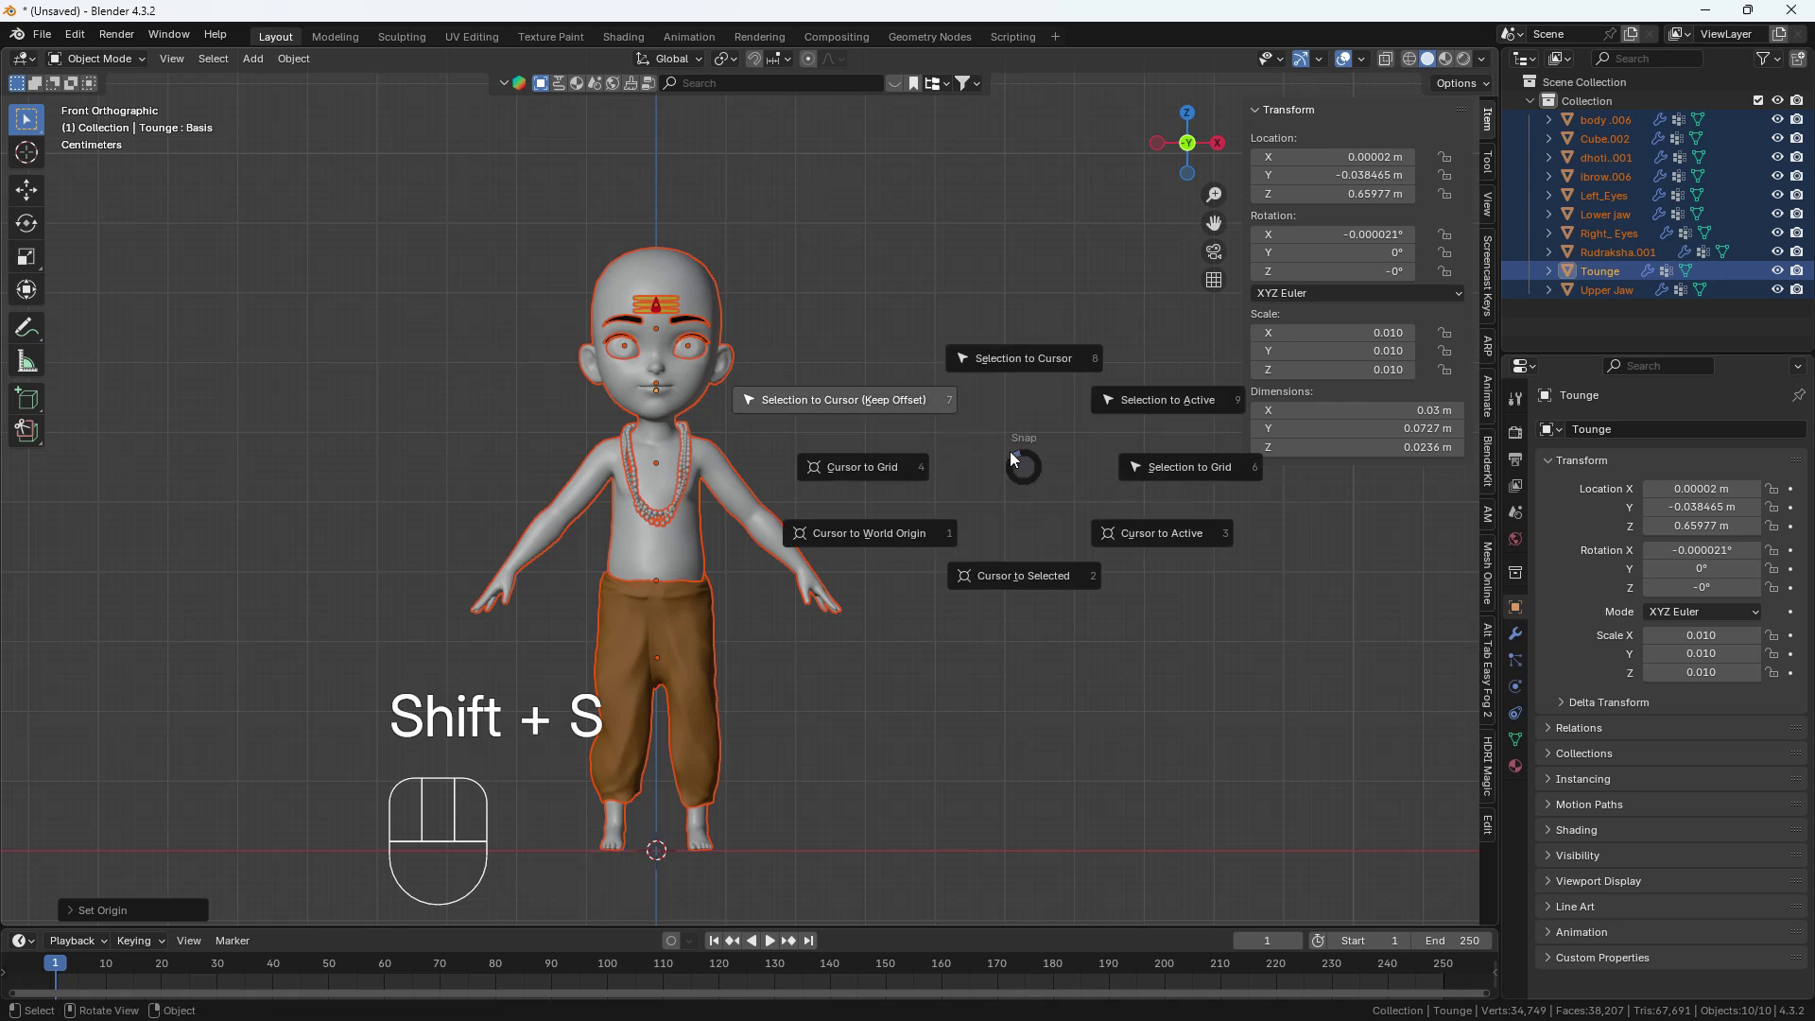
pyautogui.click(881, 406)
pyautogui.scroll(-3, 841, 481)
pyautogui.keyDown('shift'); pyautogui.moveTo(721, 716); pyautogui.dragTo(734, 598, button='middle'); pyautogui.keyUp('shift')
pyautogui.scroll(2, 738, 601)
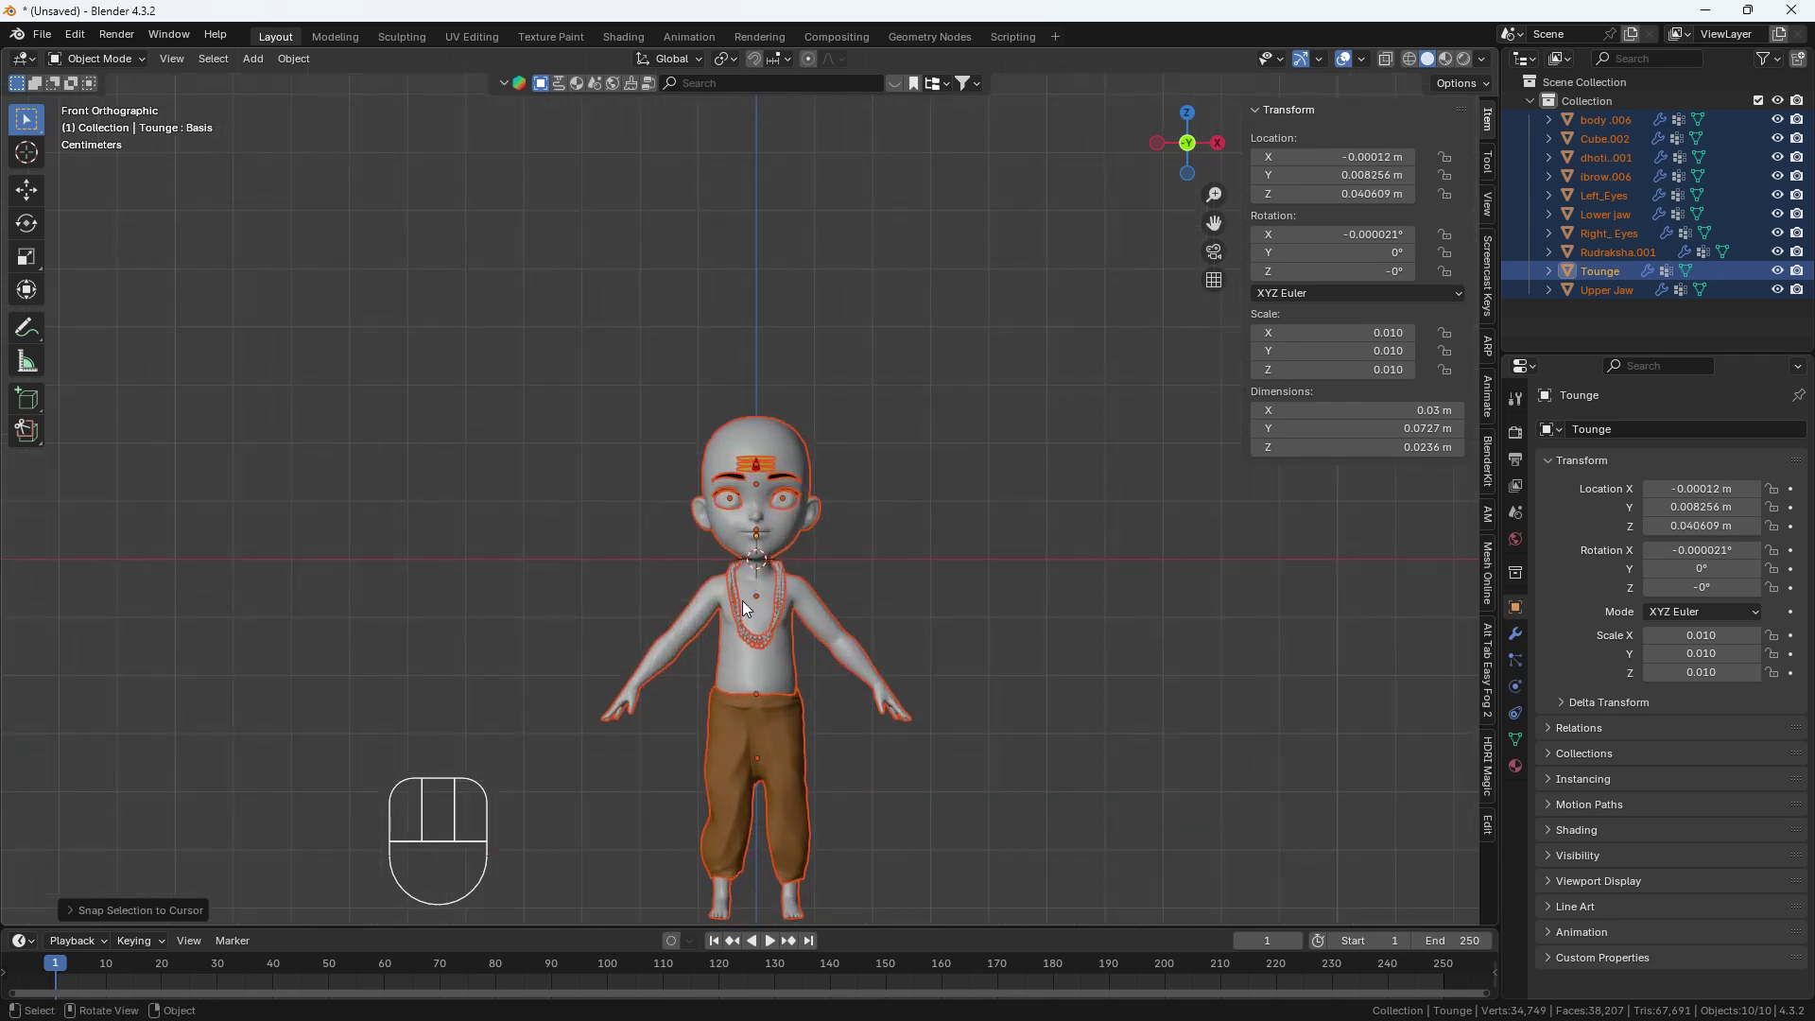
pyautogui.press('g')
pyautogui.press('z')
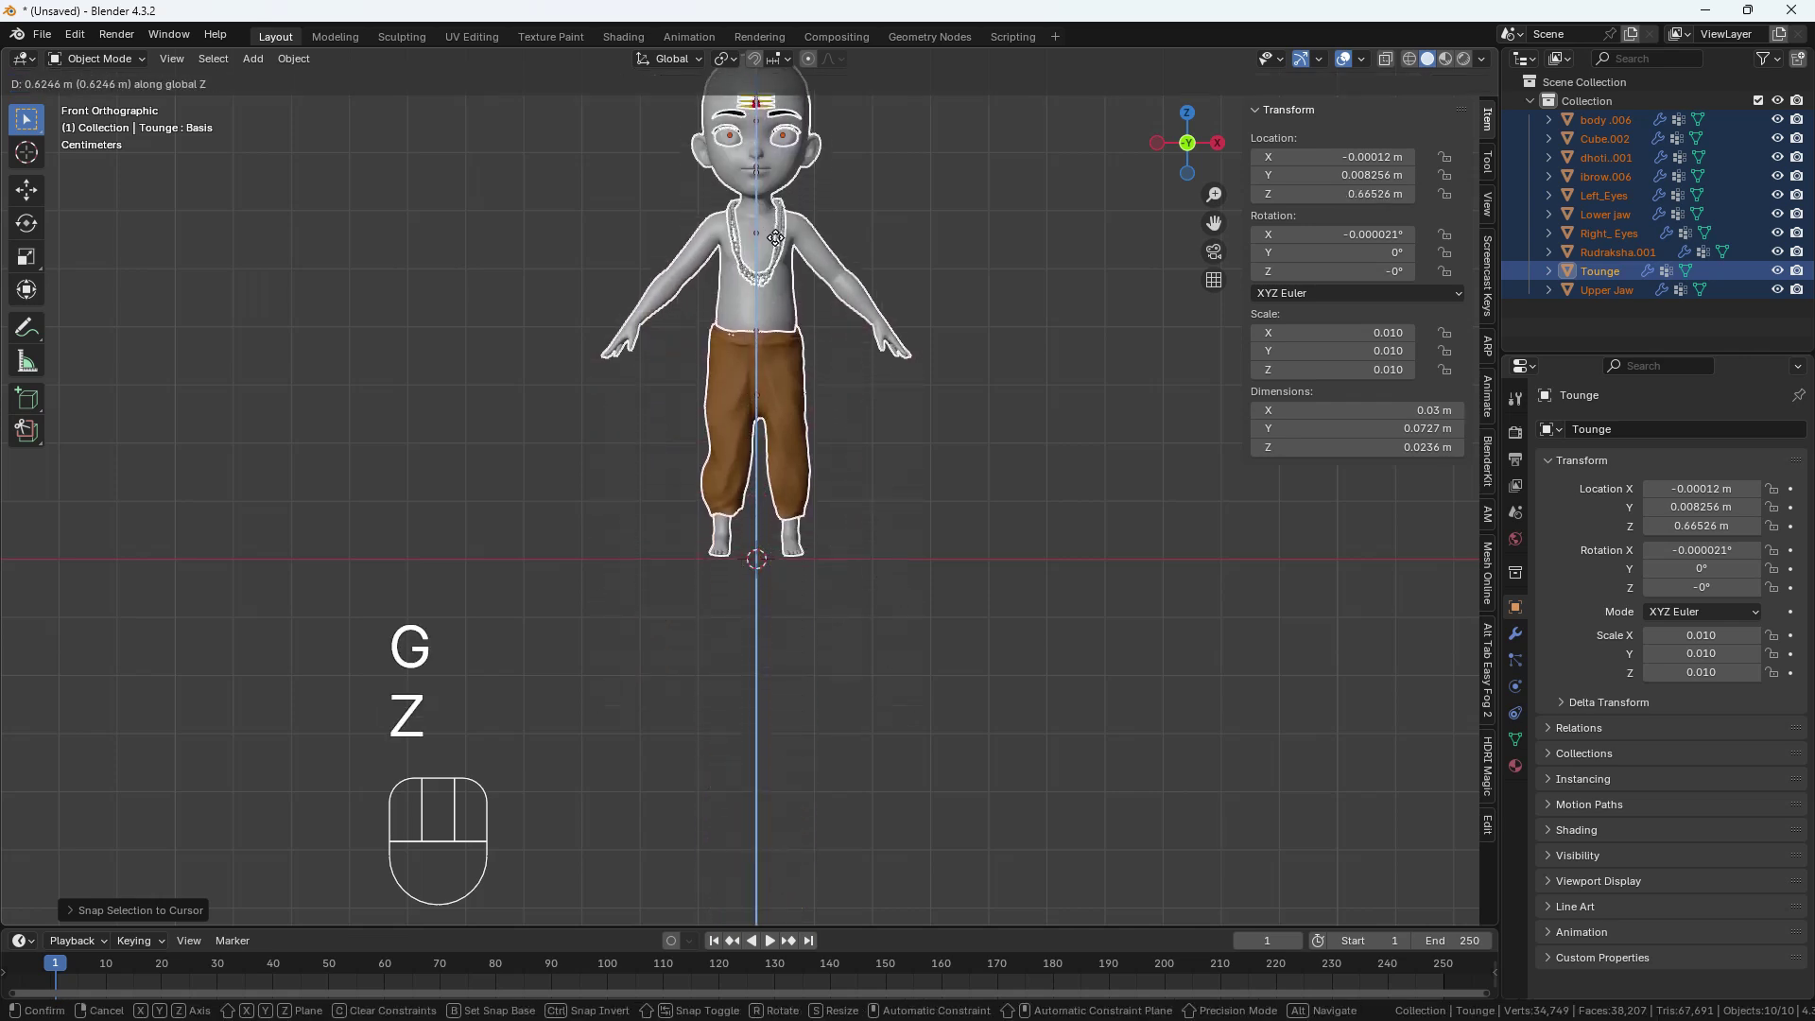
pyautogui.click(778, 249)
# Fine-tune the character's height by raising it about 0.0013 m along Z so the soles meet the ground line.
pyautogui.scroll(8, 668, 632)
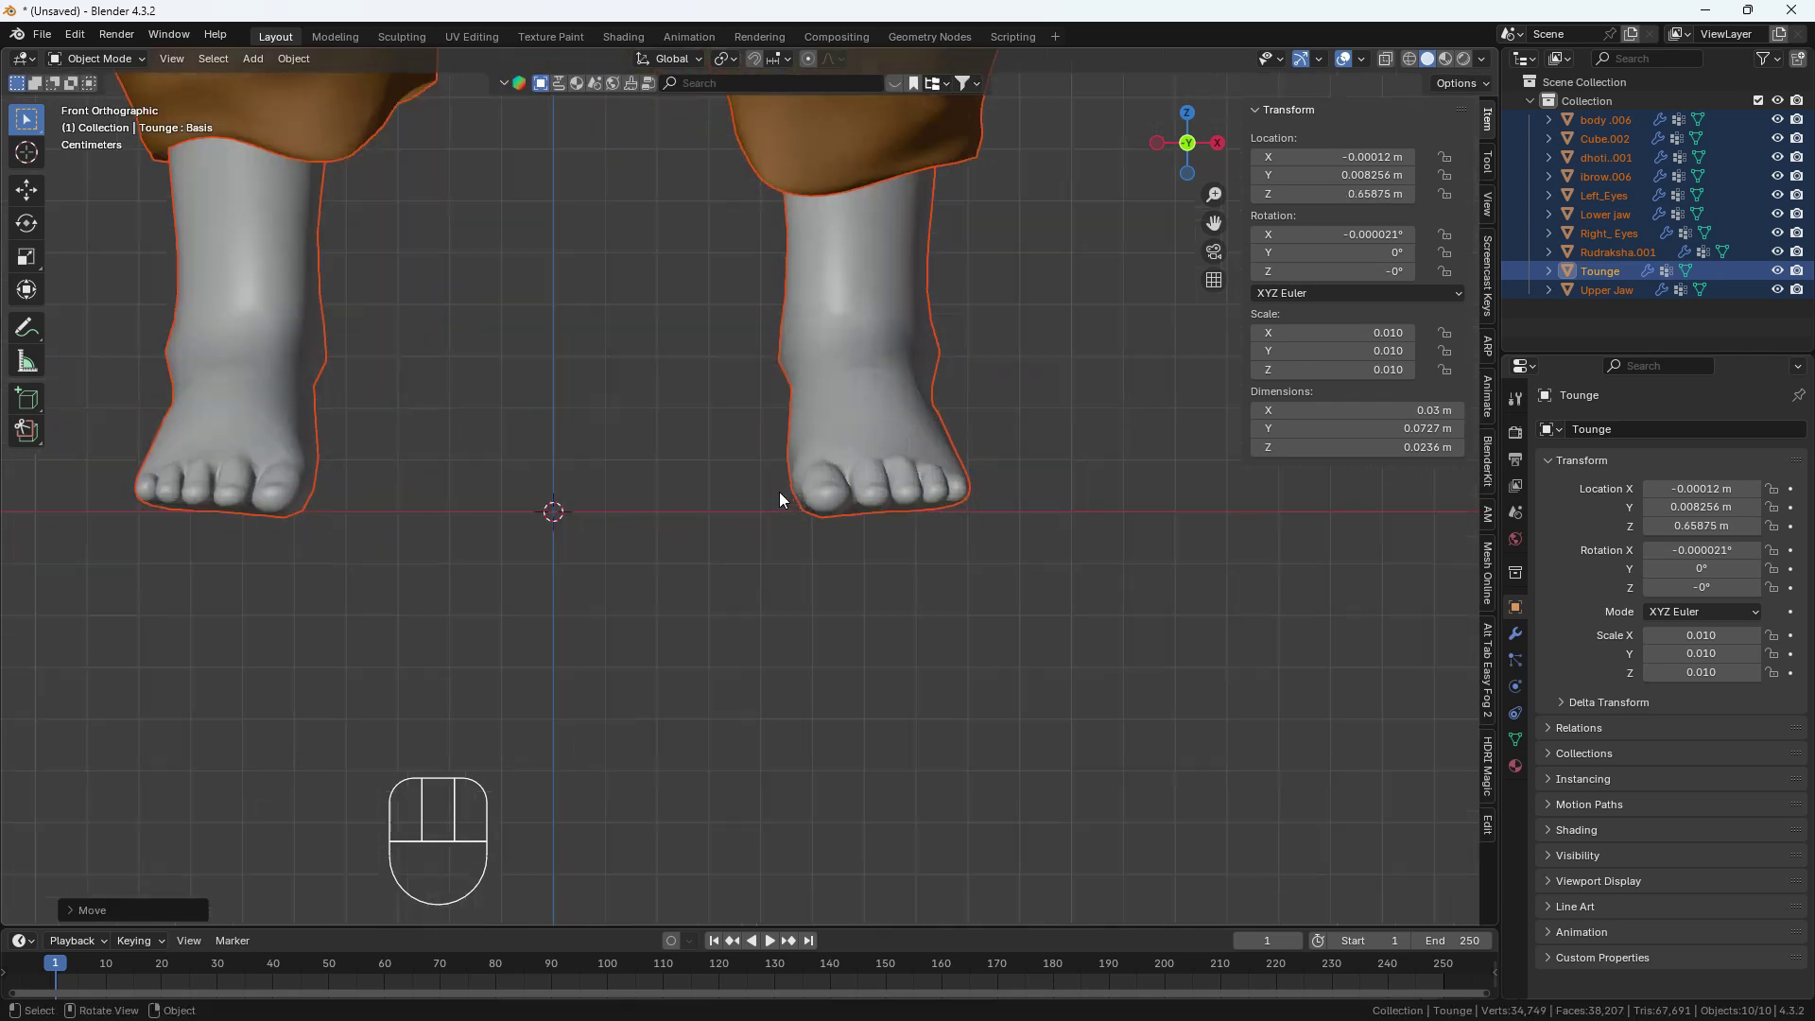
pyautogui.press('g')
pyautogui.press('z')
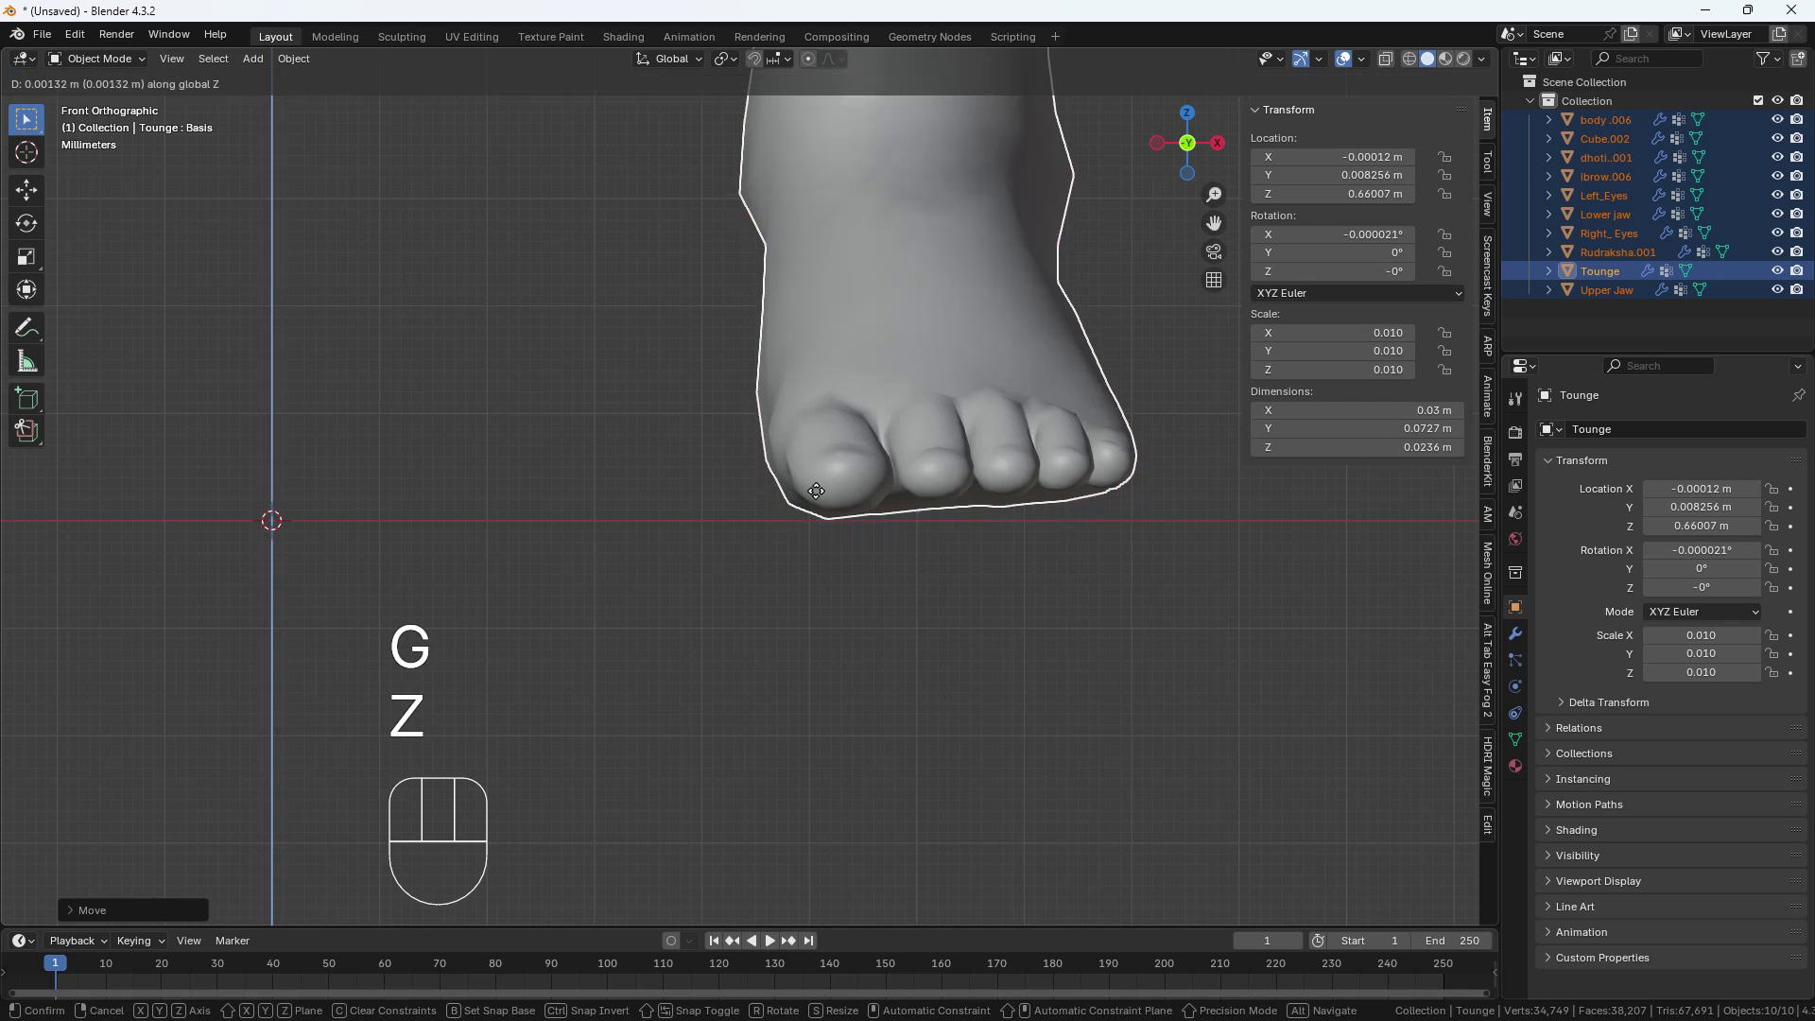
pyautogui.click(815, 495)
# Examine the character's placement relative to the world origin and ground line in perspective and front views.
pyautogui.scroll(-10, 803, 529)
pyautogui.moveTo(762, 583); pyautogui.dragTo(798, 628, button='middle')
pyautogui.press('`')
pyautogui.click(543, 457)
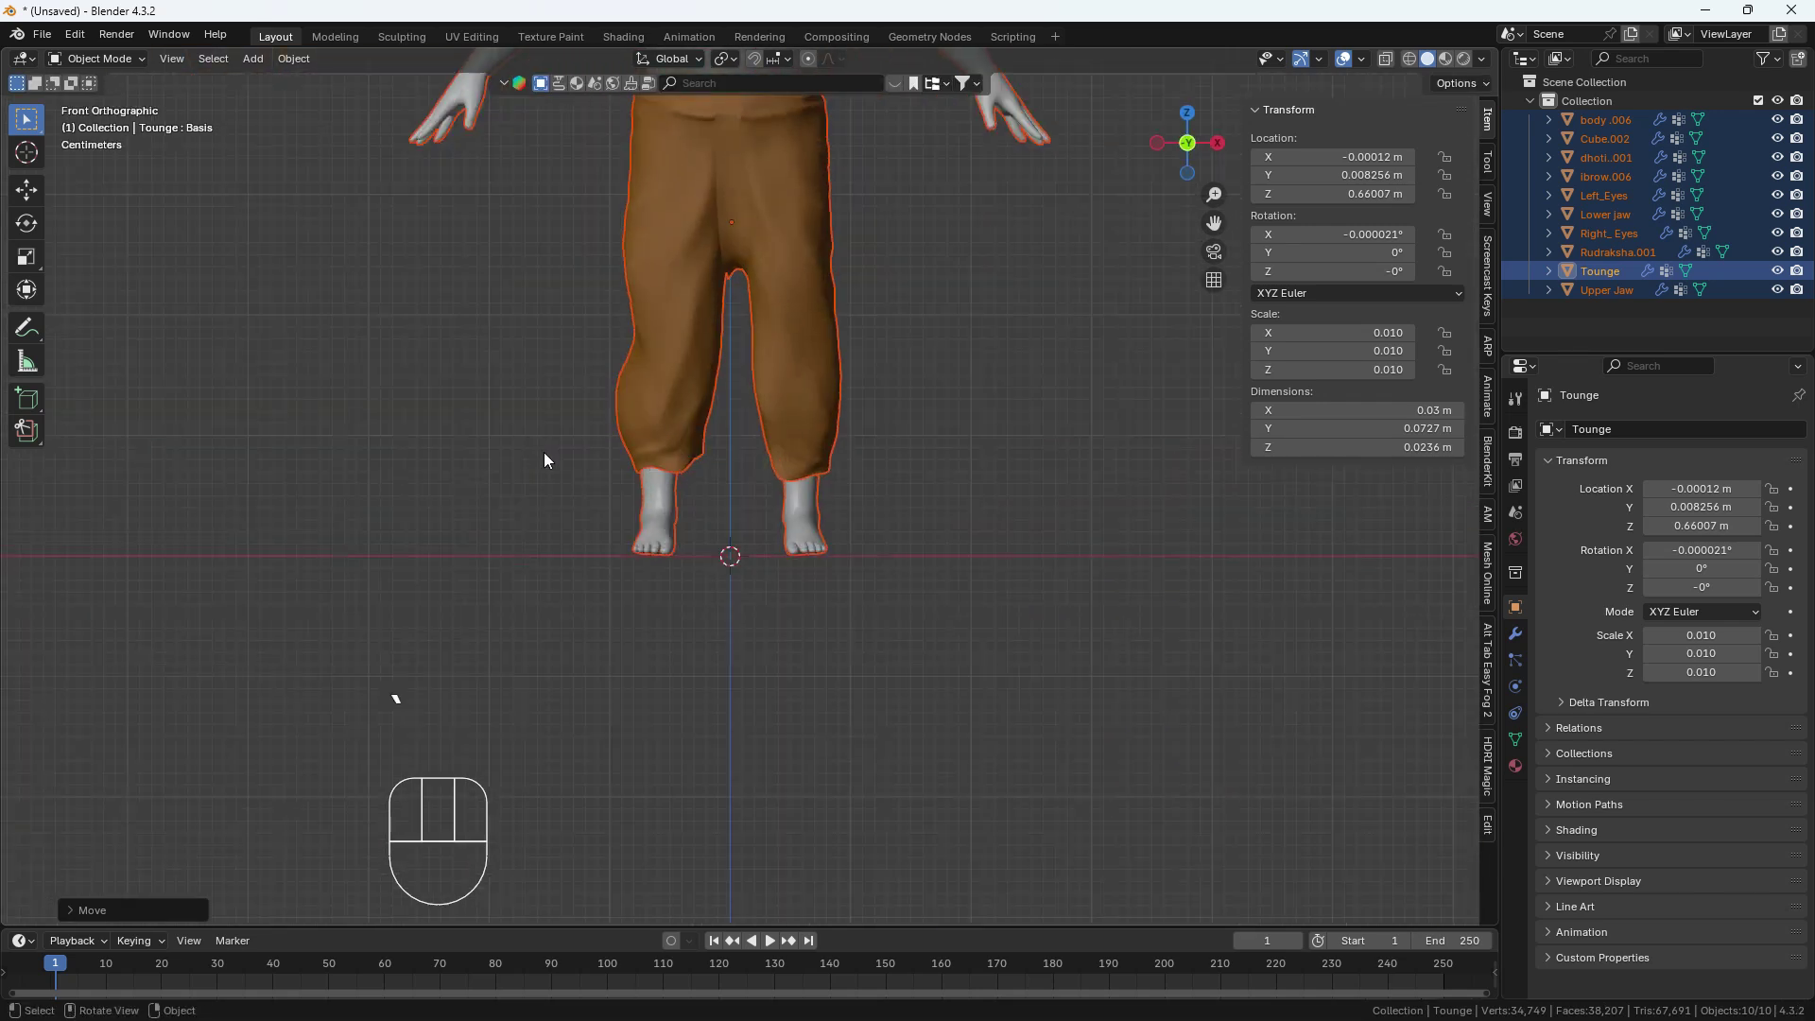
pyautogui.moveTo(796, 547); pyautogui.dragTo(394, 697, button='middle')
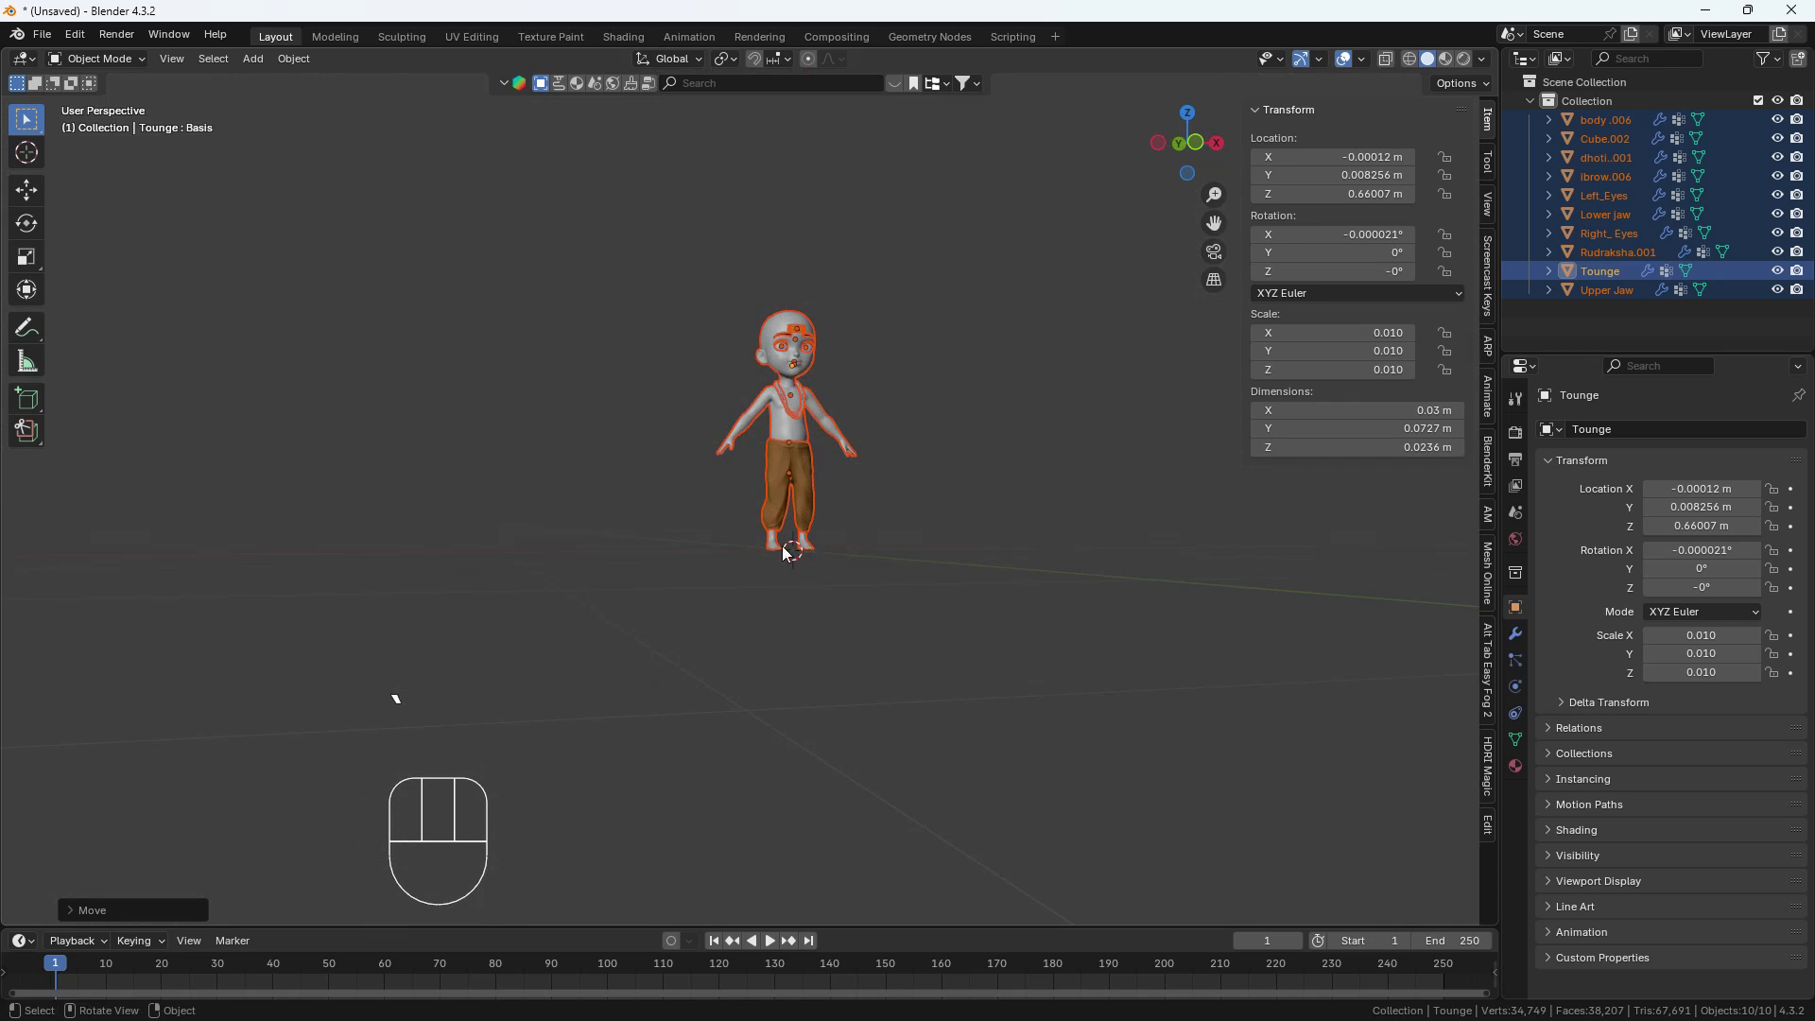
pyautogui.press('`')
pyautogui.click(591, 354)
pyautogui.scroll(8, 819, 412)
pyautogui.scroll(-4, 732, 472)
pyautogui.scroll(-7, 733, 483)
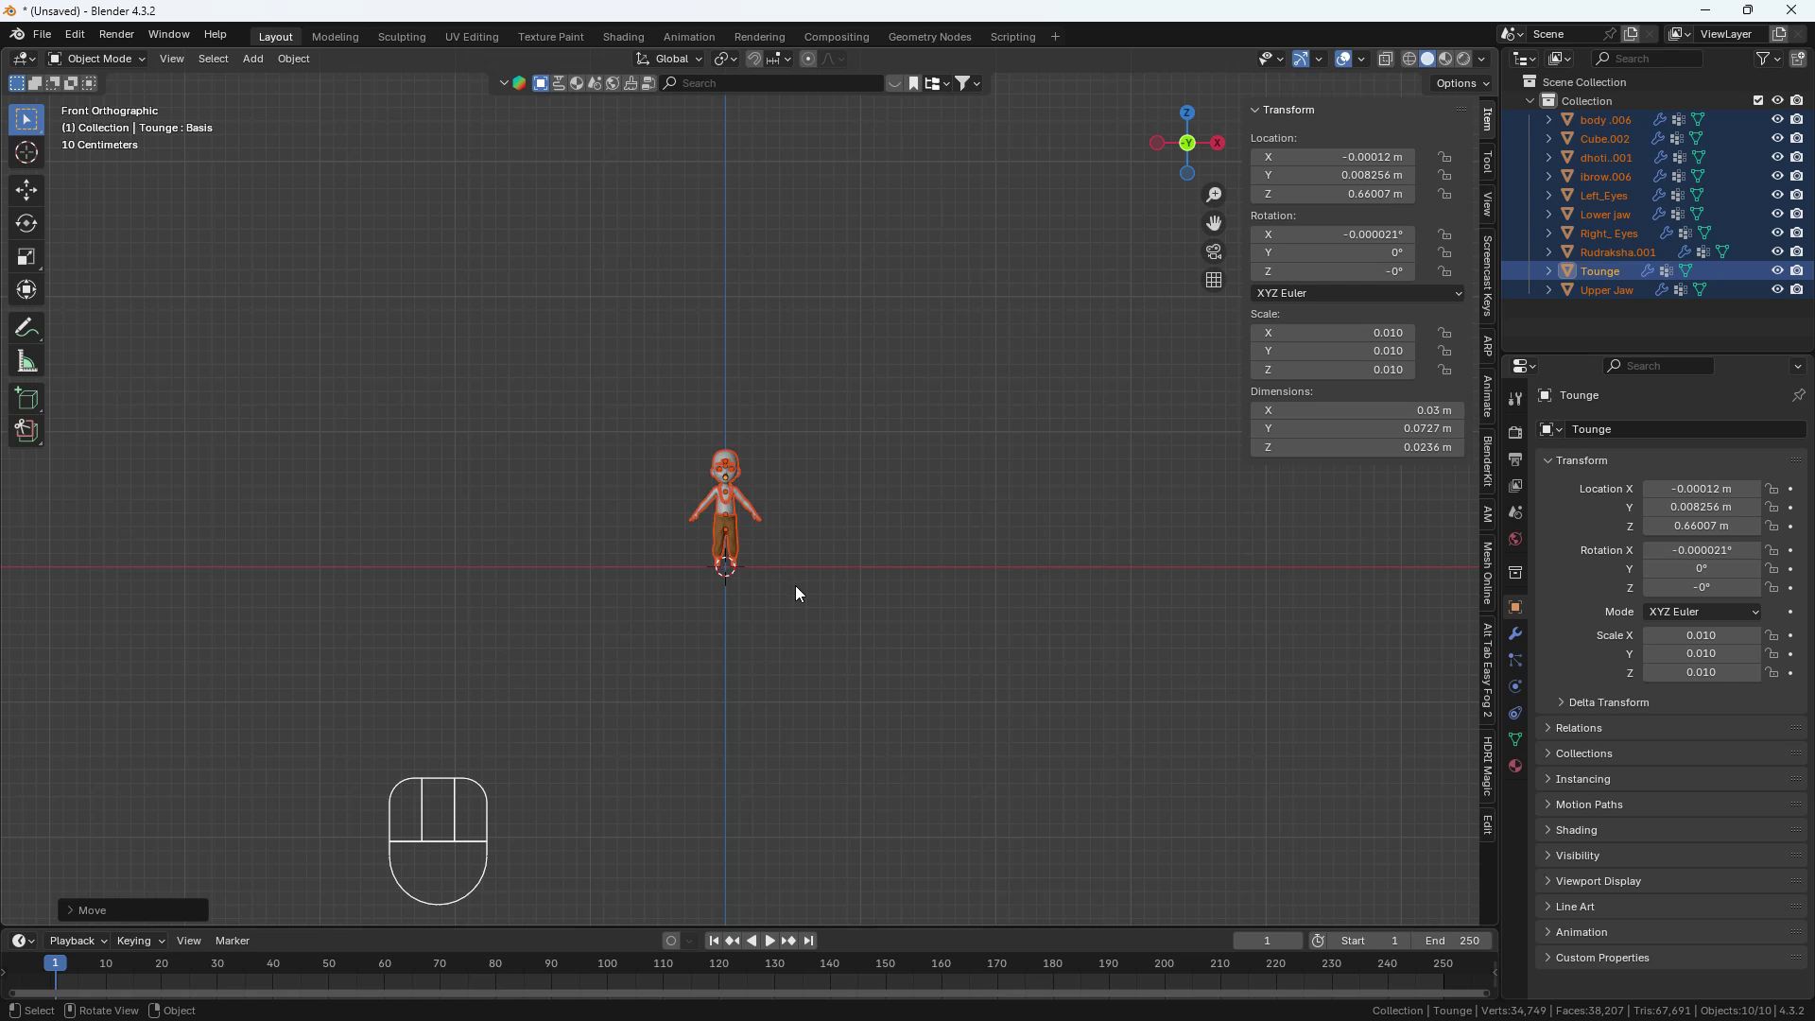
pyautogui.scroll(2, 775, 568)
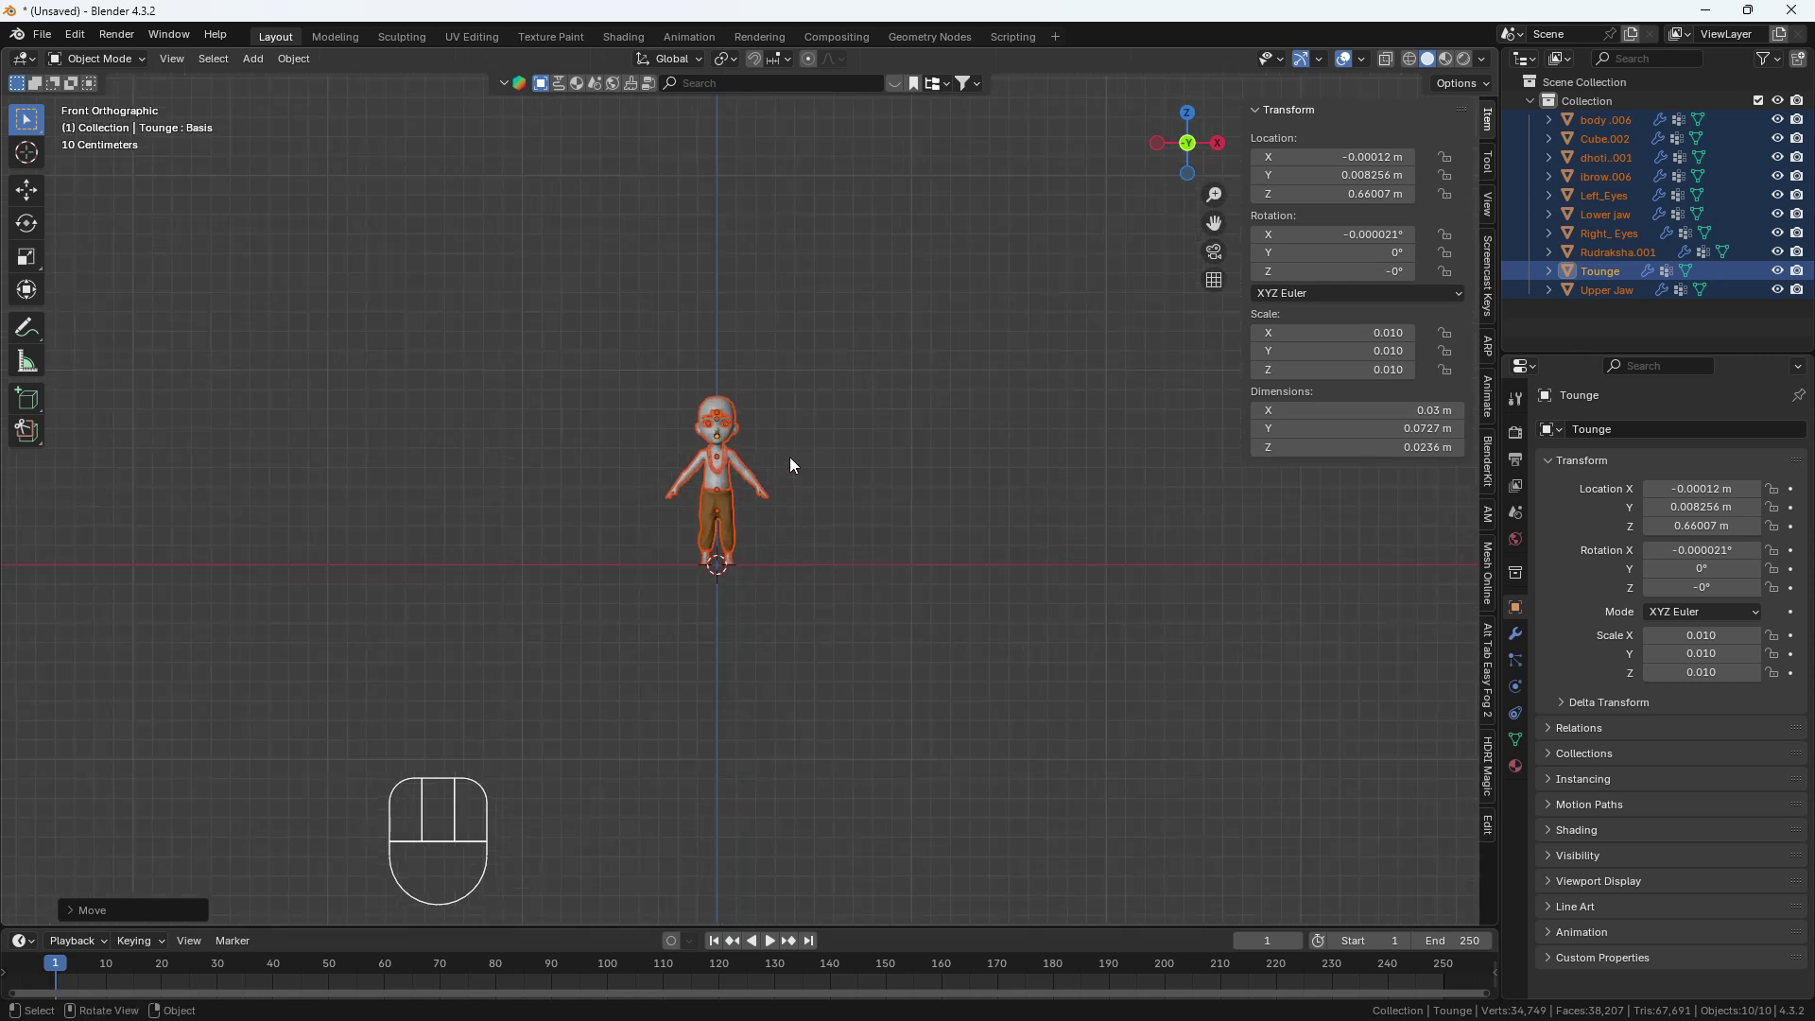
# Add a cube as a size reference, moving it about 1.41 m along X and about 1 m up along Z.
pyautogui.hotkey('shift', 'a')
pyautogui.moveTo(742, 484)
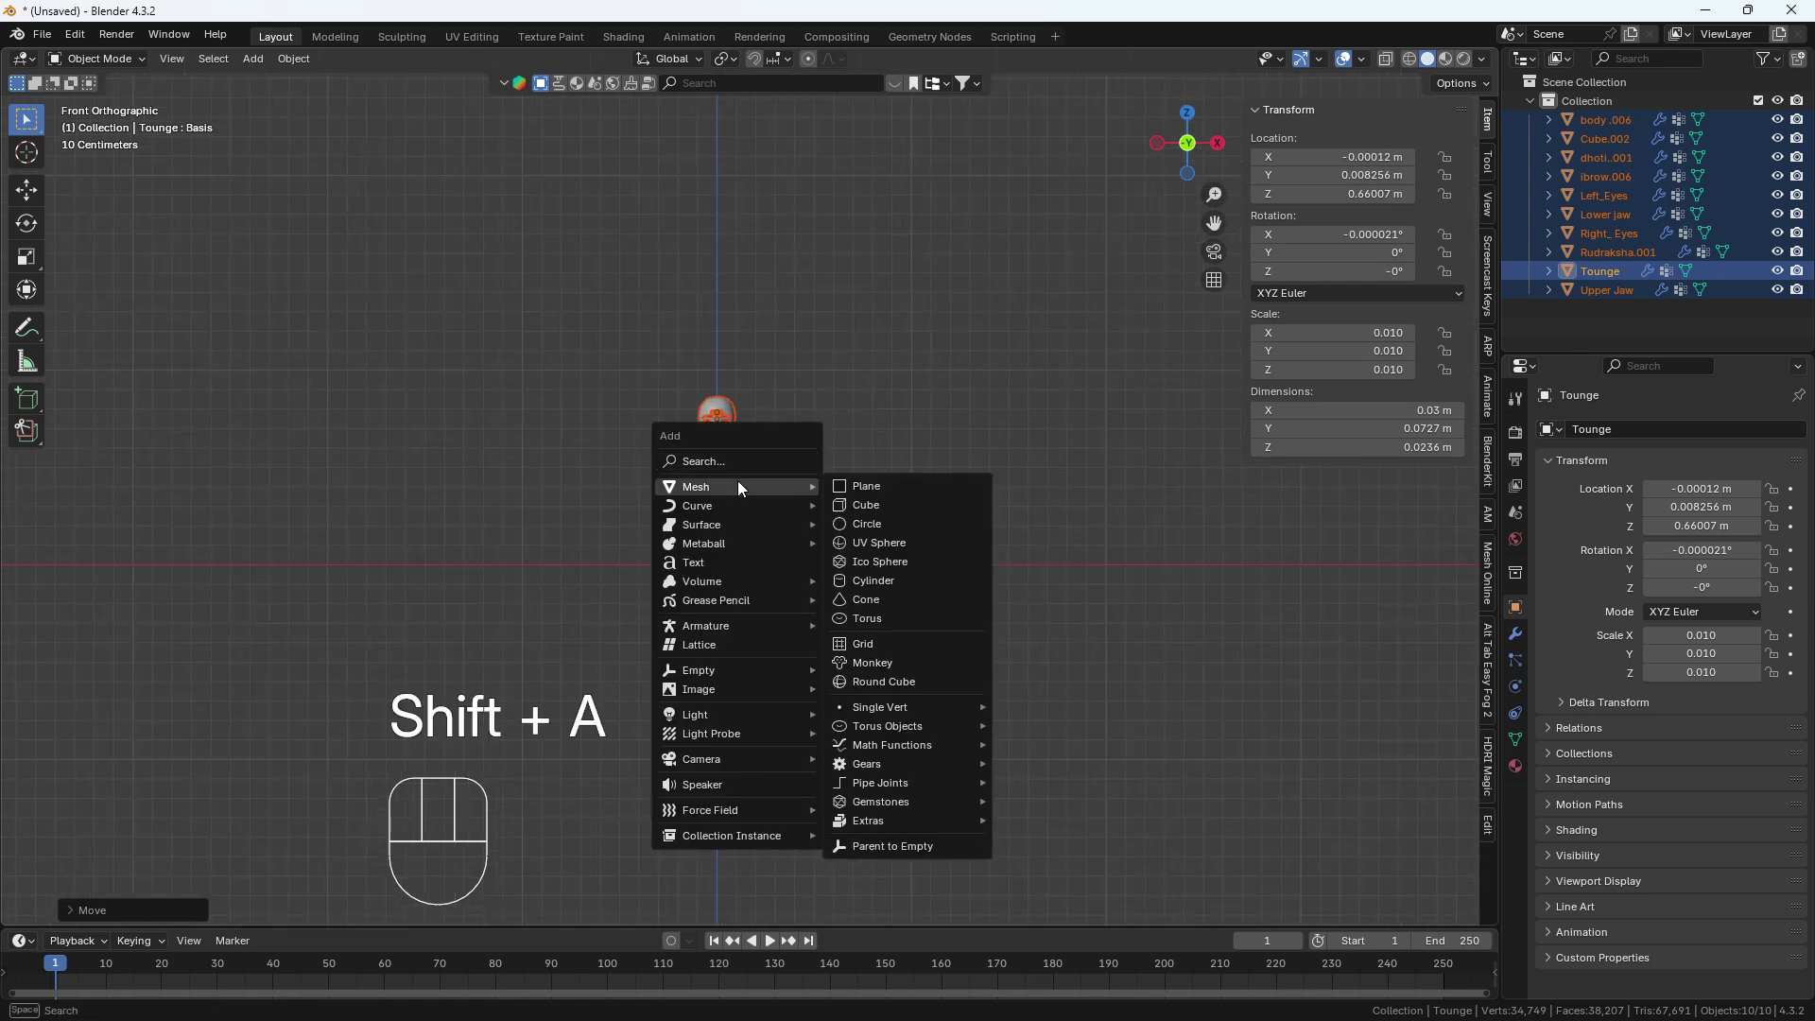
pyautogui.click(874, 503)
pyautogui.press('g')
pyautogui.press('x')
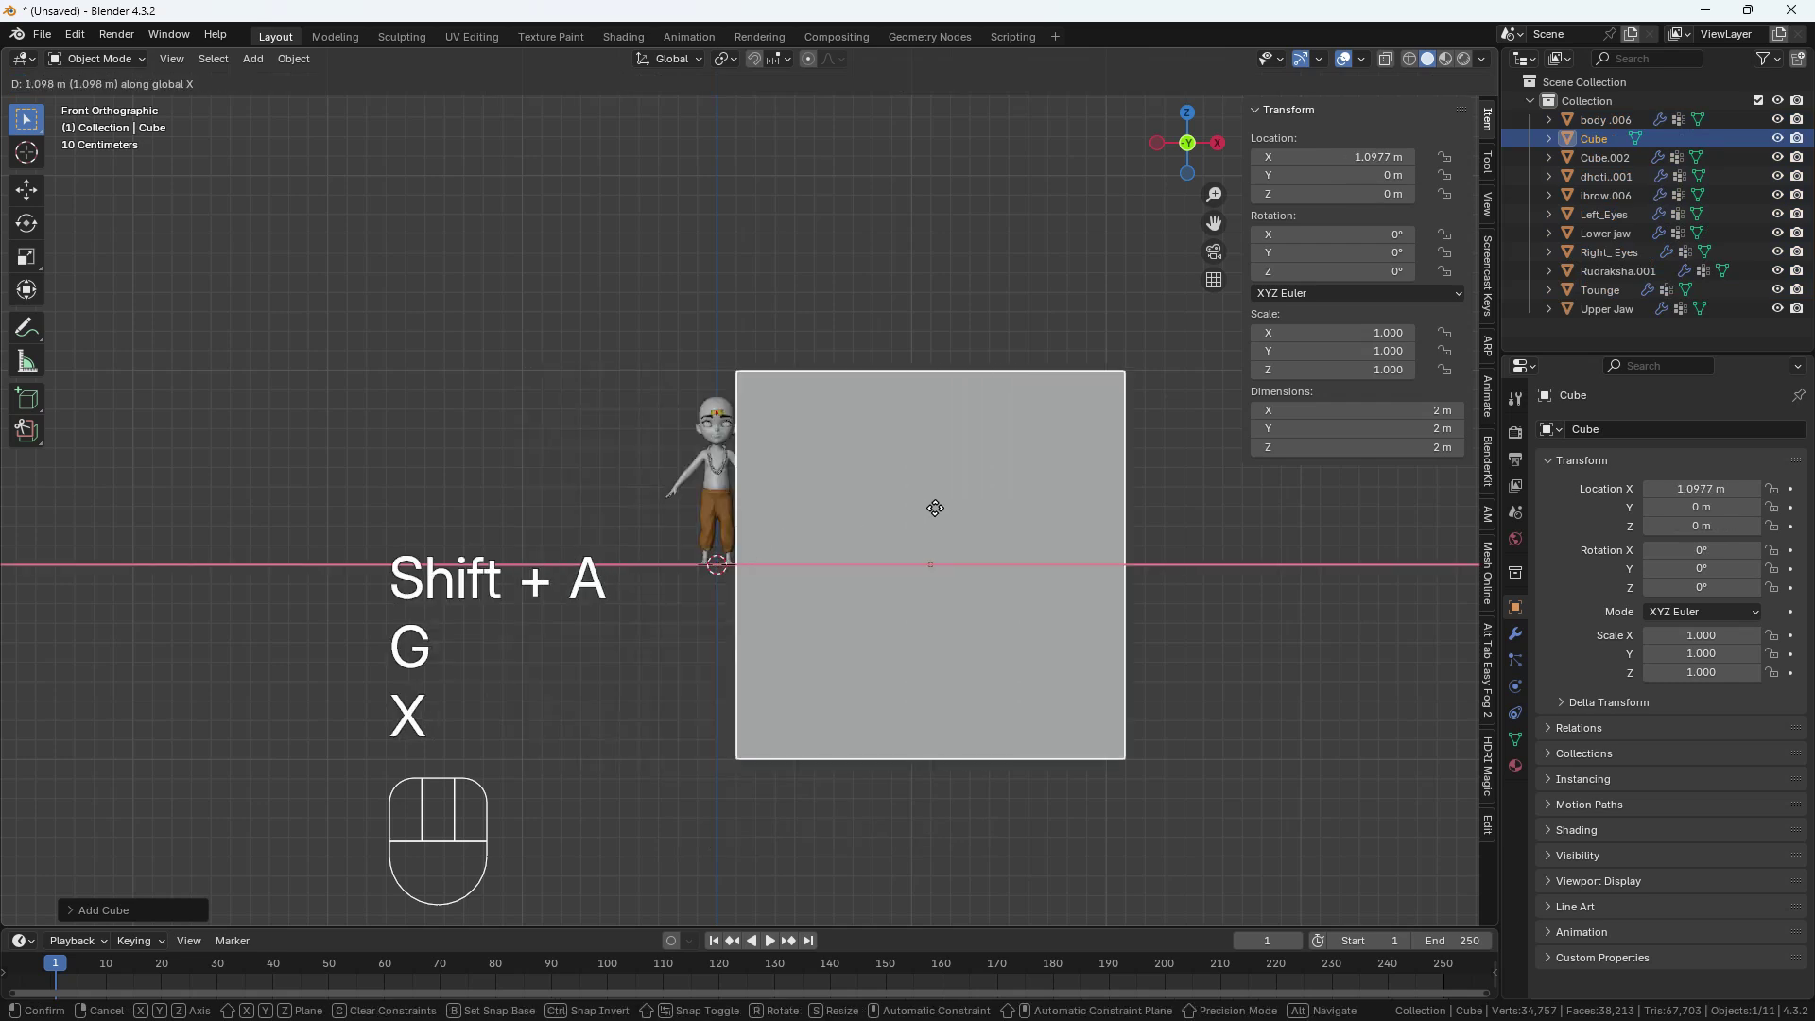
pyautogui.click(981, 503)
pyautogui.press('g')
pyautogui.press('z')
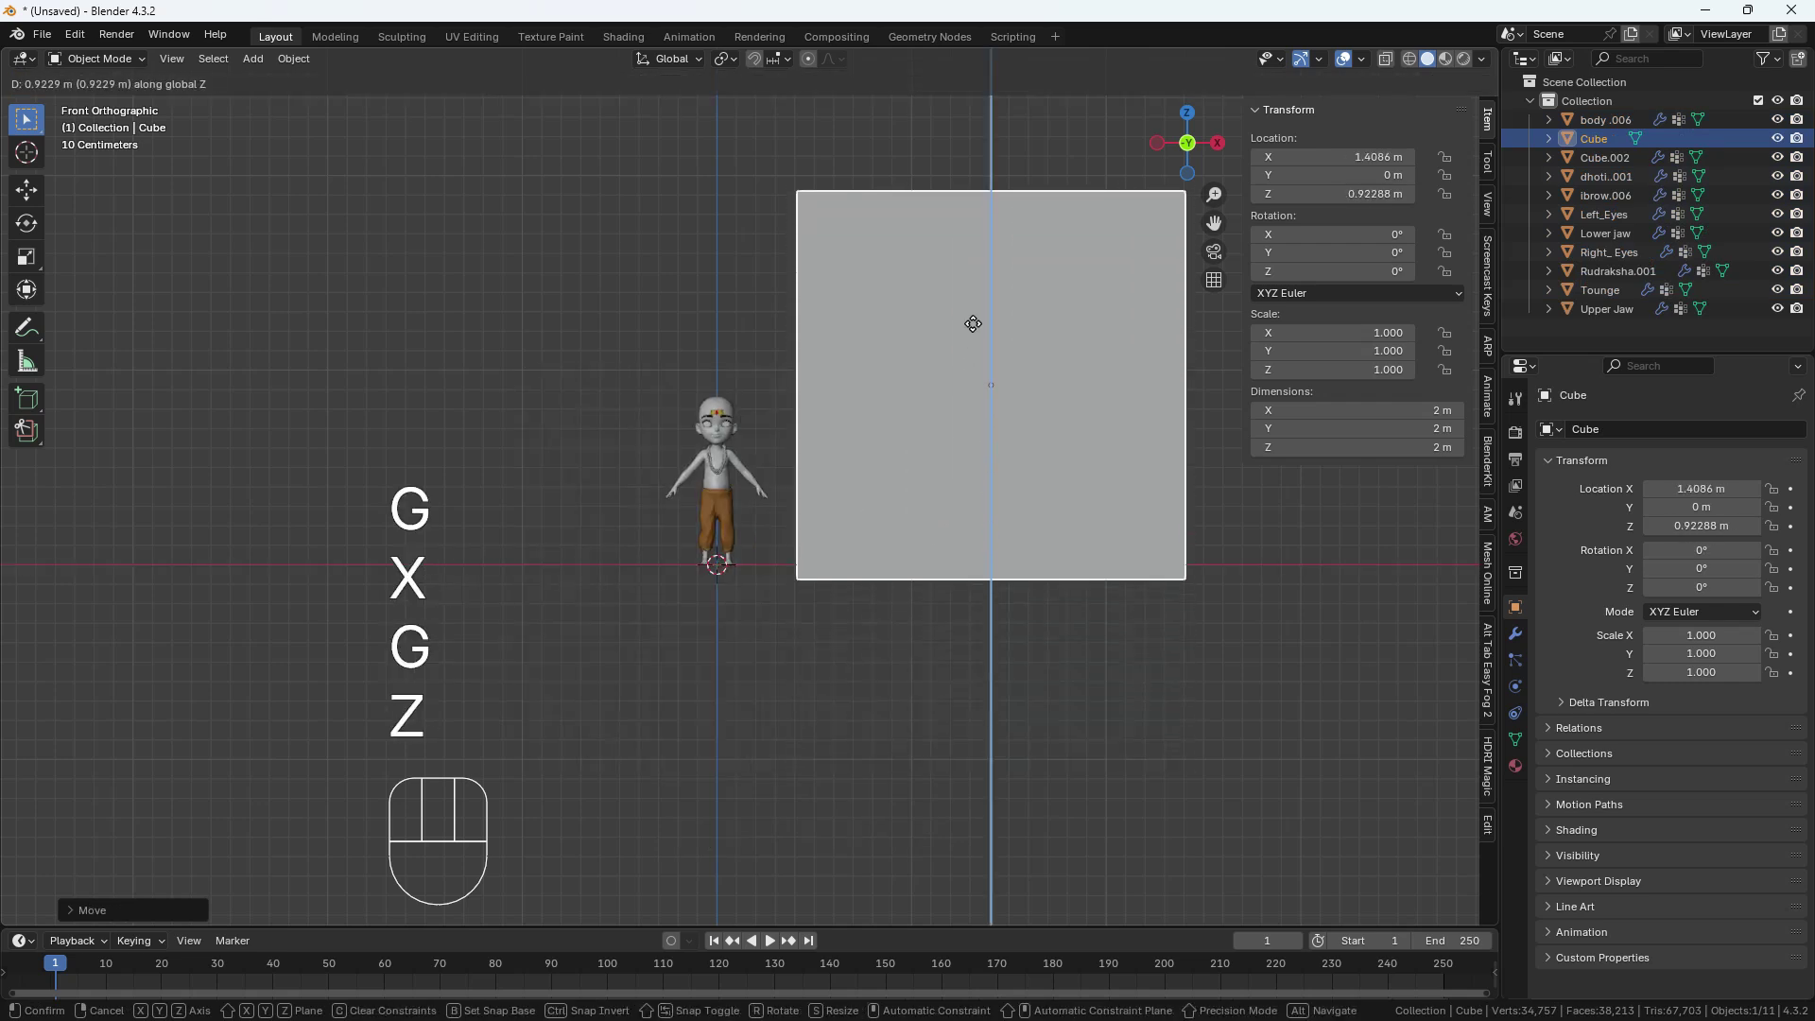
pyautogui.click(973, 313)
# Select all of the character's objects without the cube and try scaling them up, cancelling the scale.
pyautogui.moveTo(590, 305); pyautogui.dragTo(781, 661)
pyautogui.press('s')
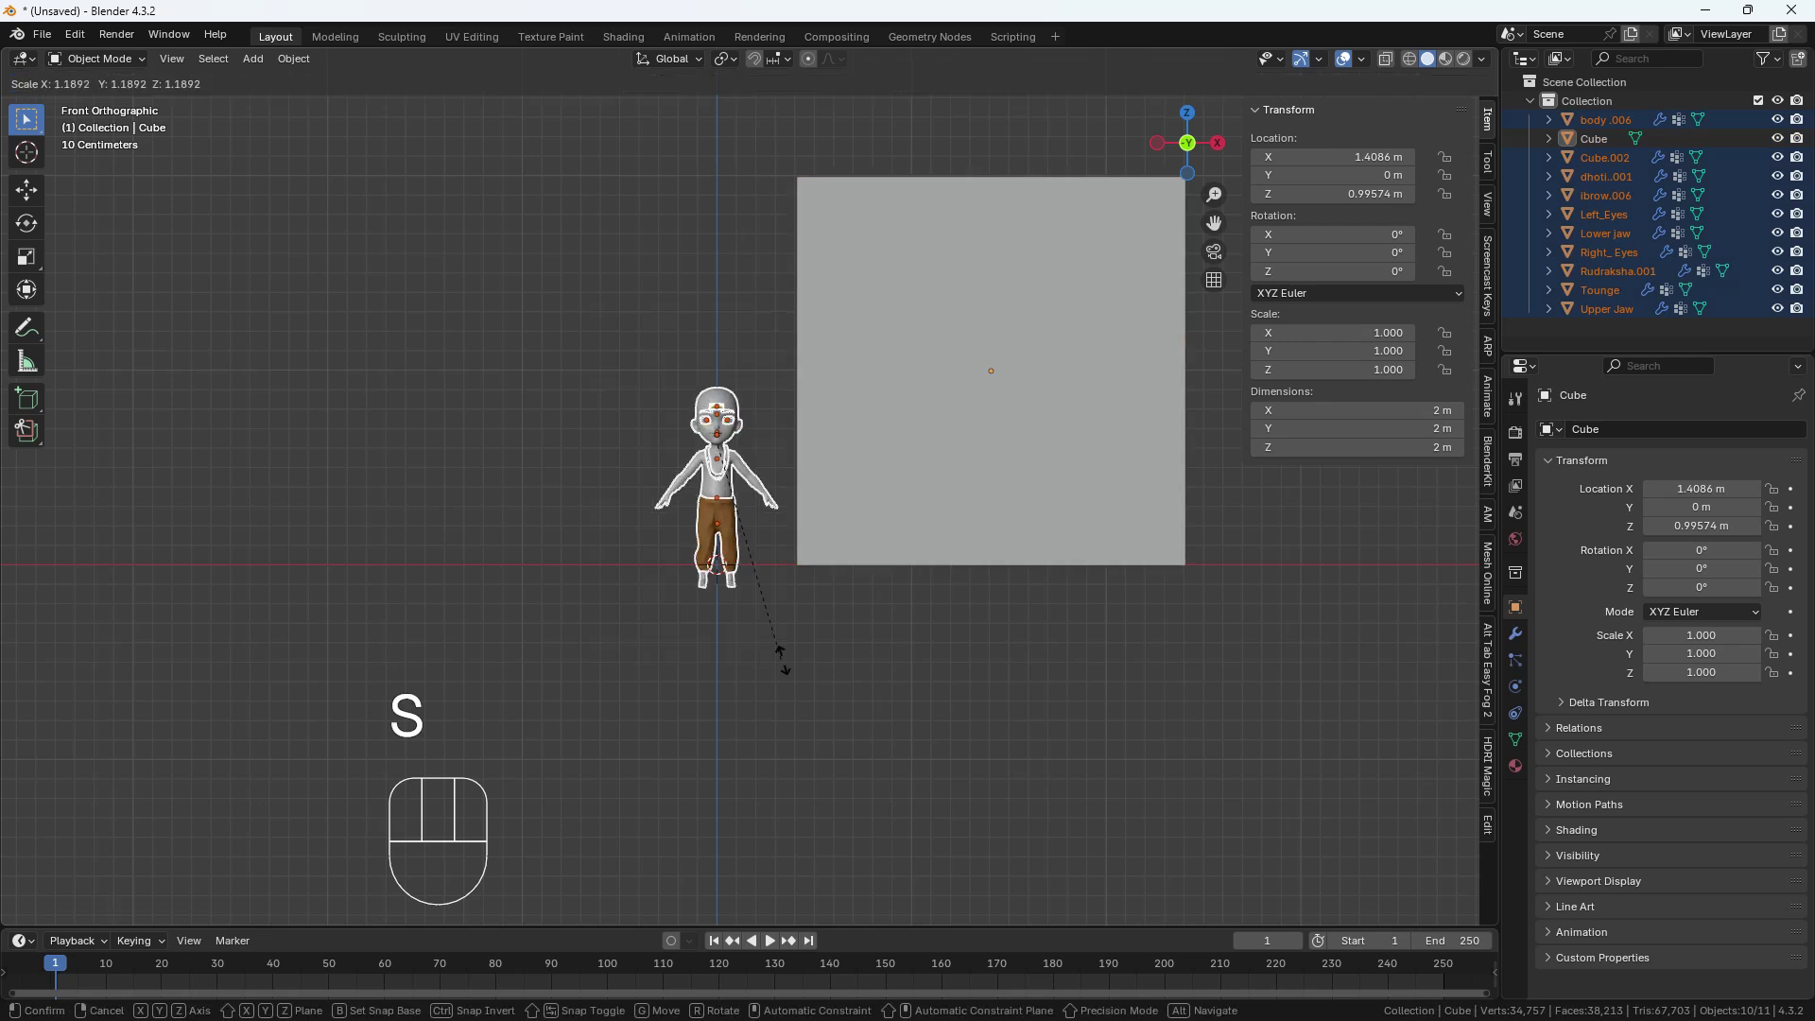
pyautogui.rightClick(1078, 734)
pyautogui.scroll(3, 695, 541)
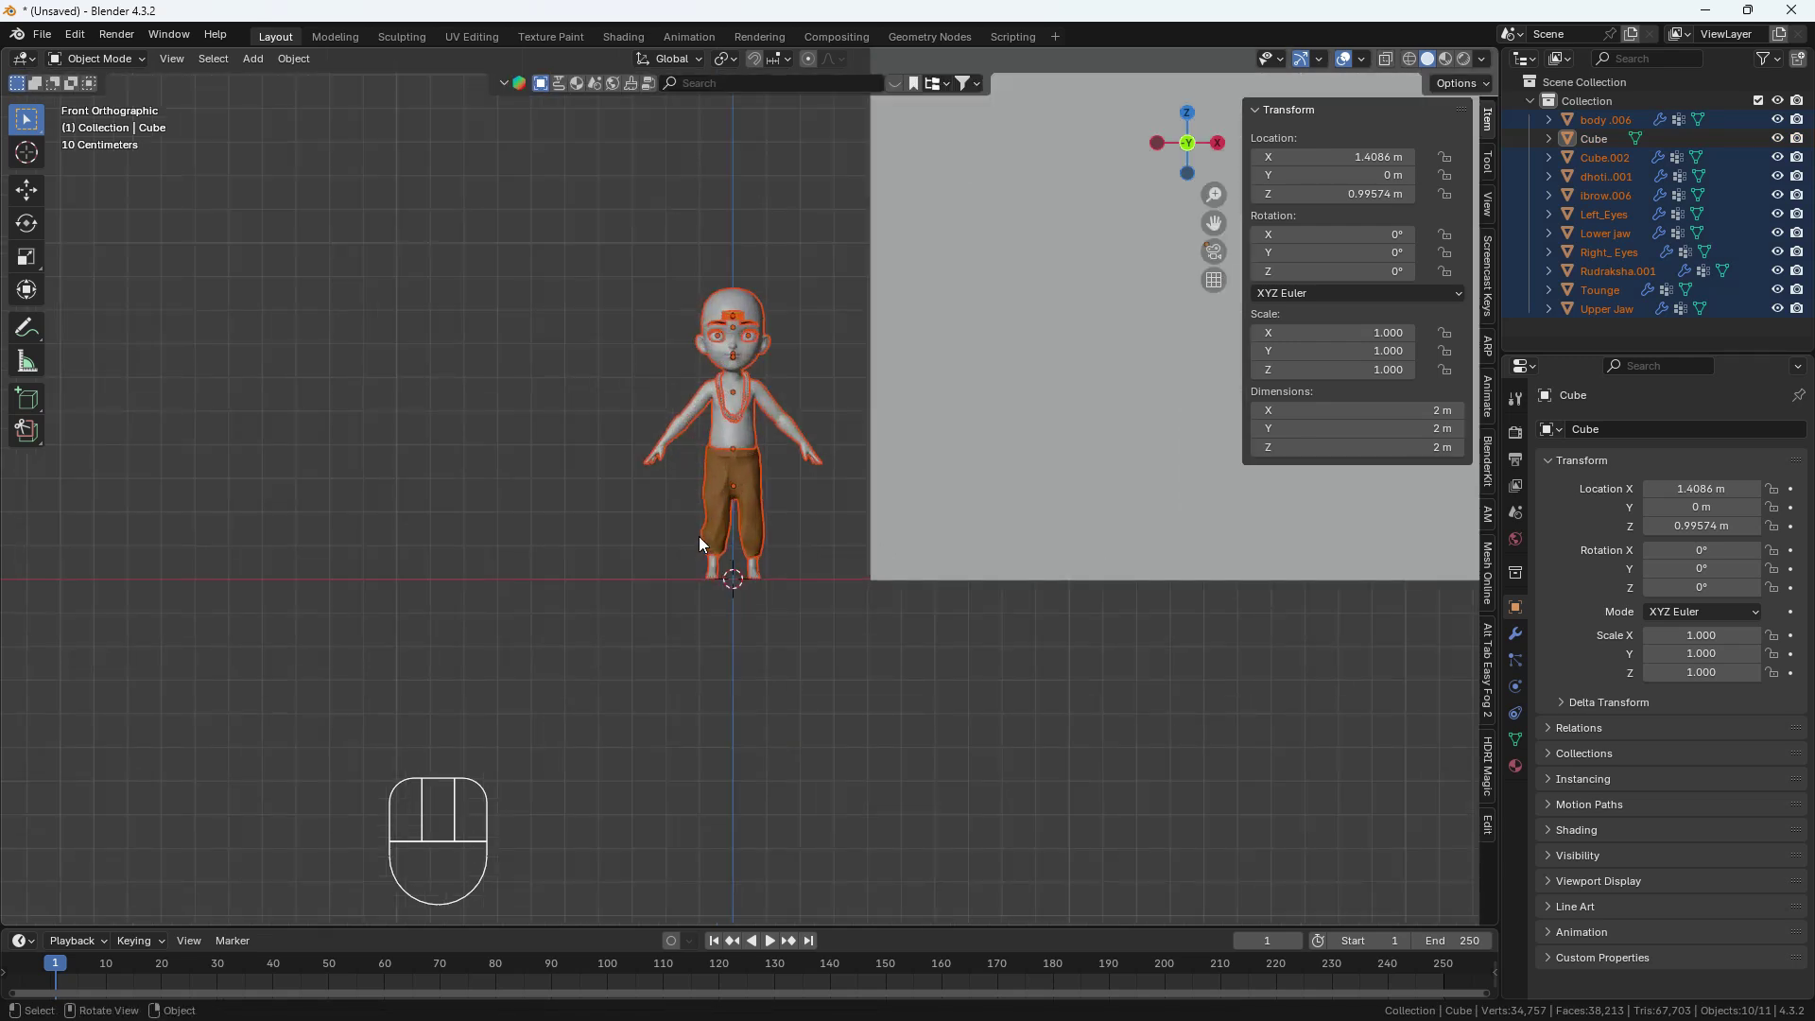
# Apply the object transforms of all selected character parts, starting with location, leaving the reference cube out.
pyautogui.hotkey('ctrl', 'a')
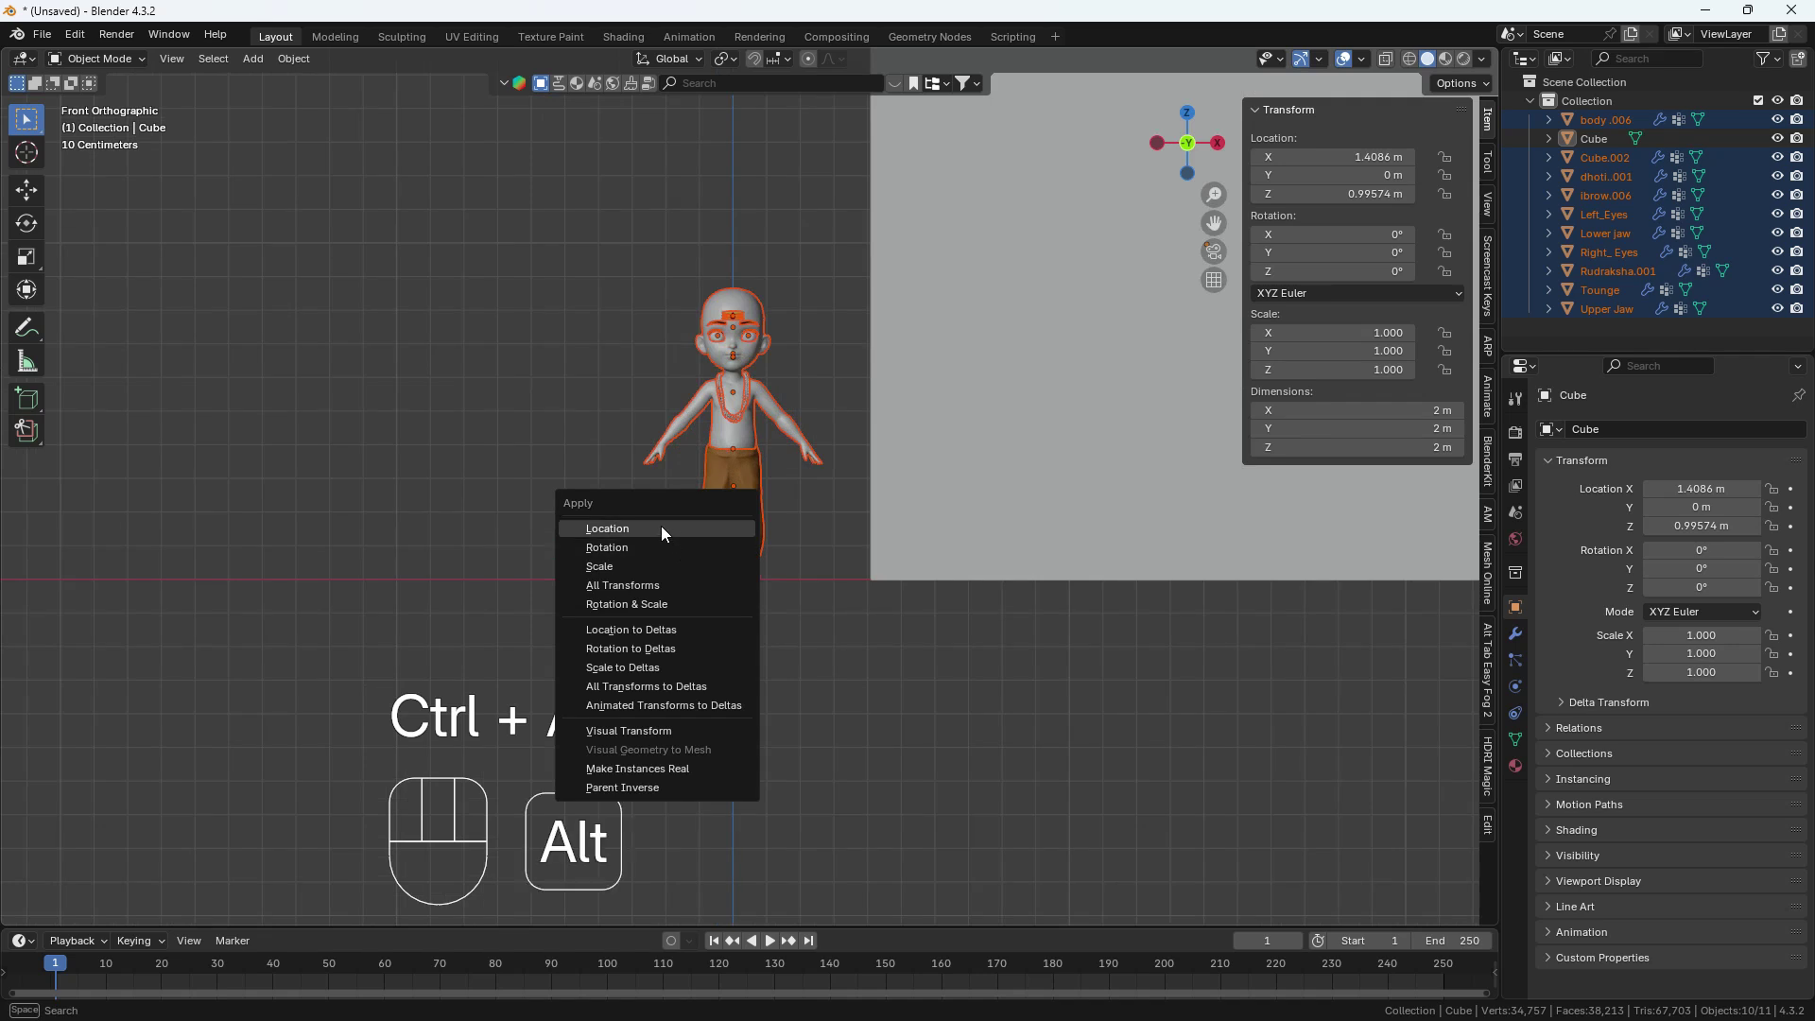
pyautogui.keyDown('alt'); pyautogui.click(661, 525); pyautogui.keyUp('alt')
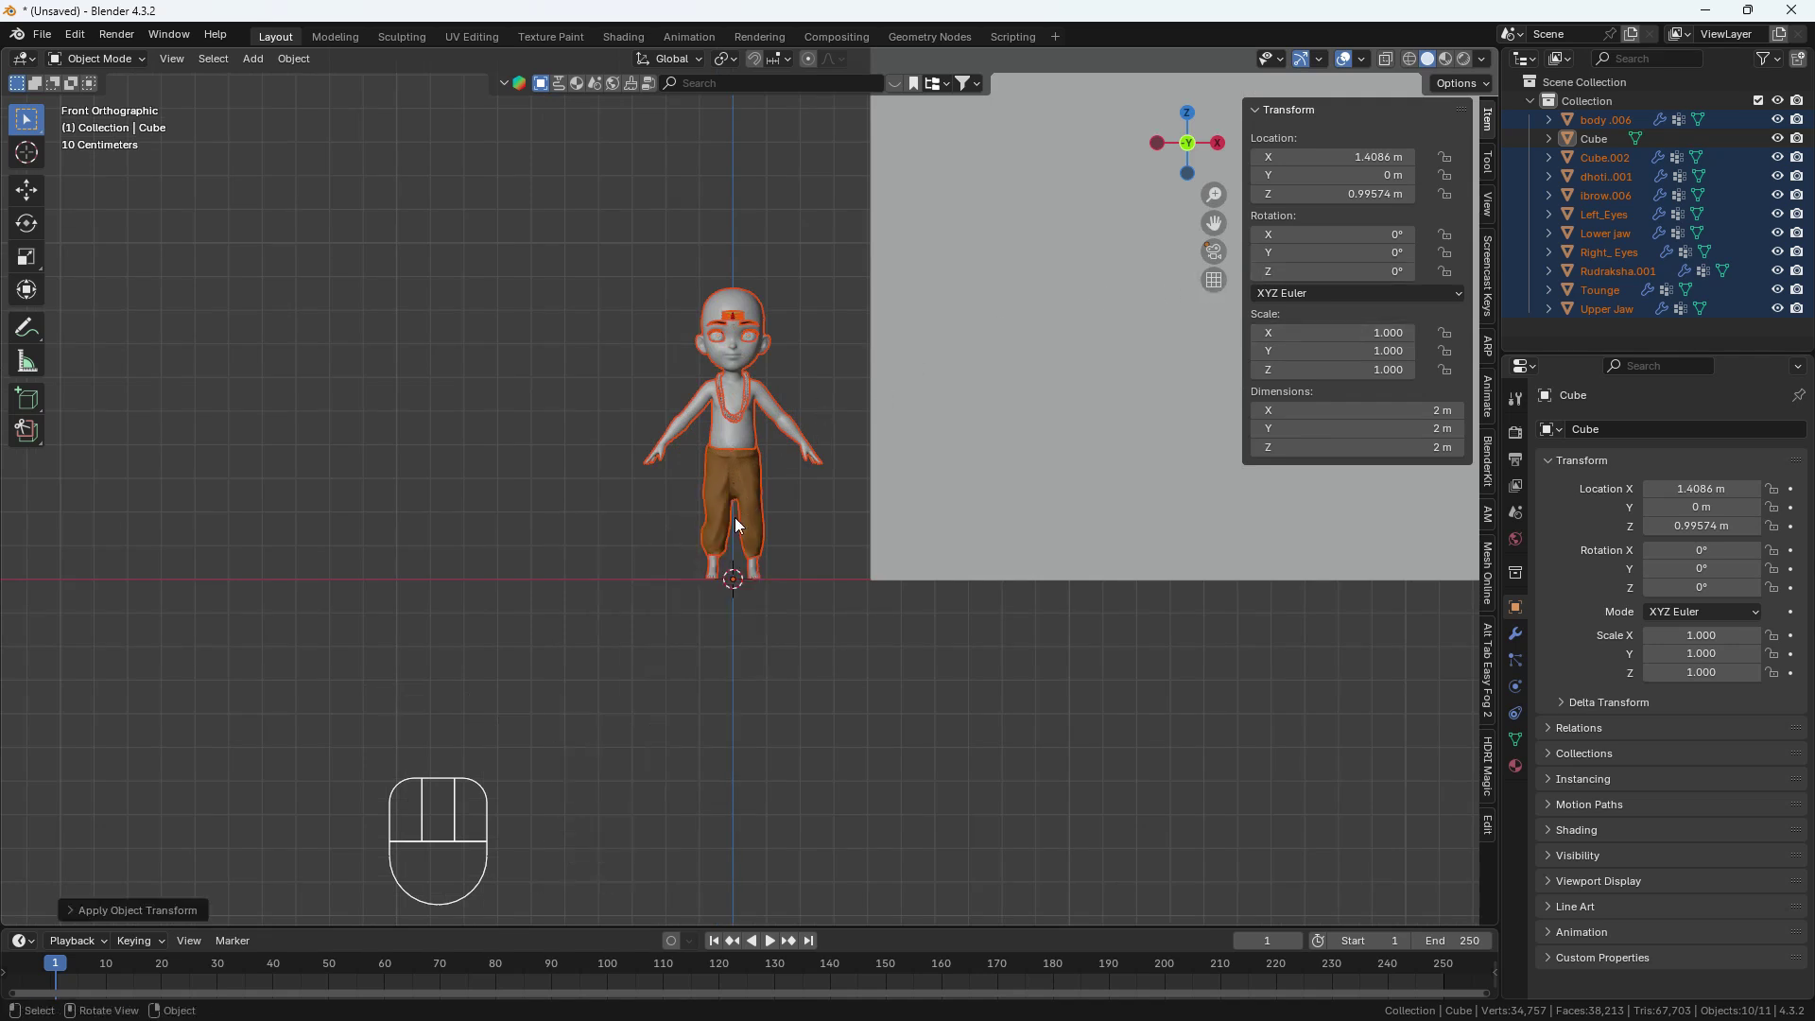
pyautogui.scroll(4, 765, 341)
pyautogui.scroll(-2, 762, 333)
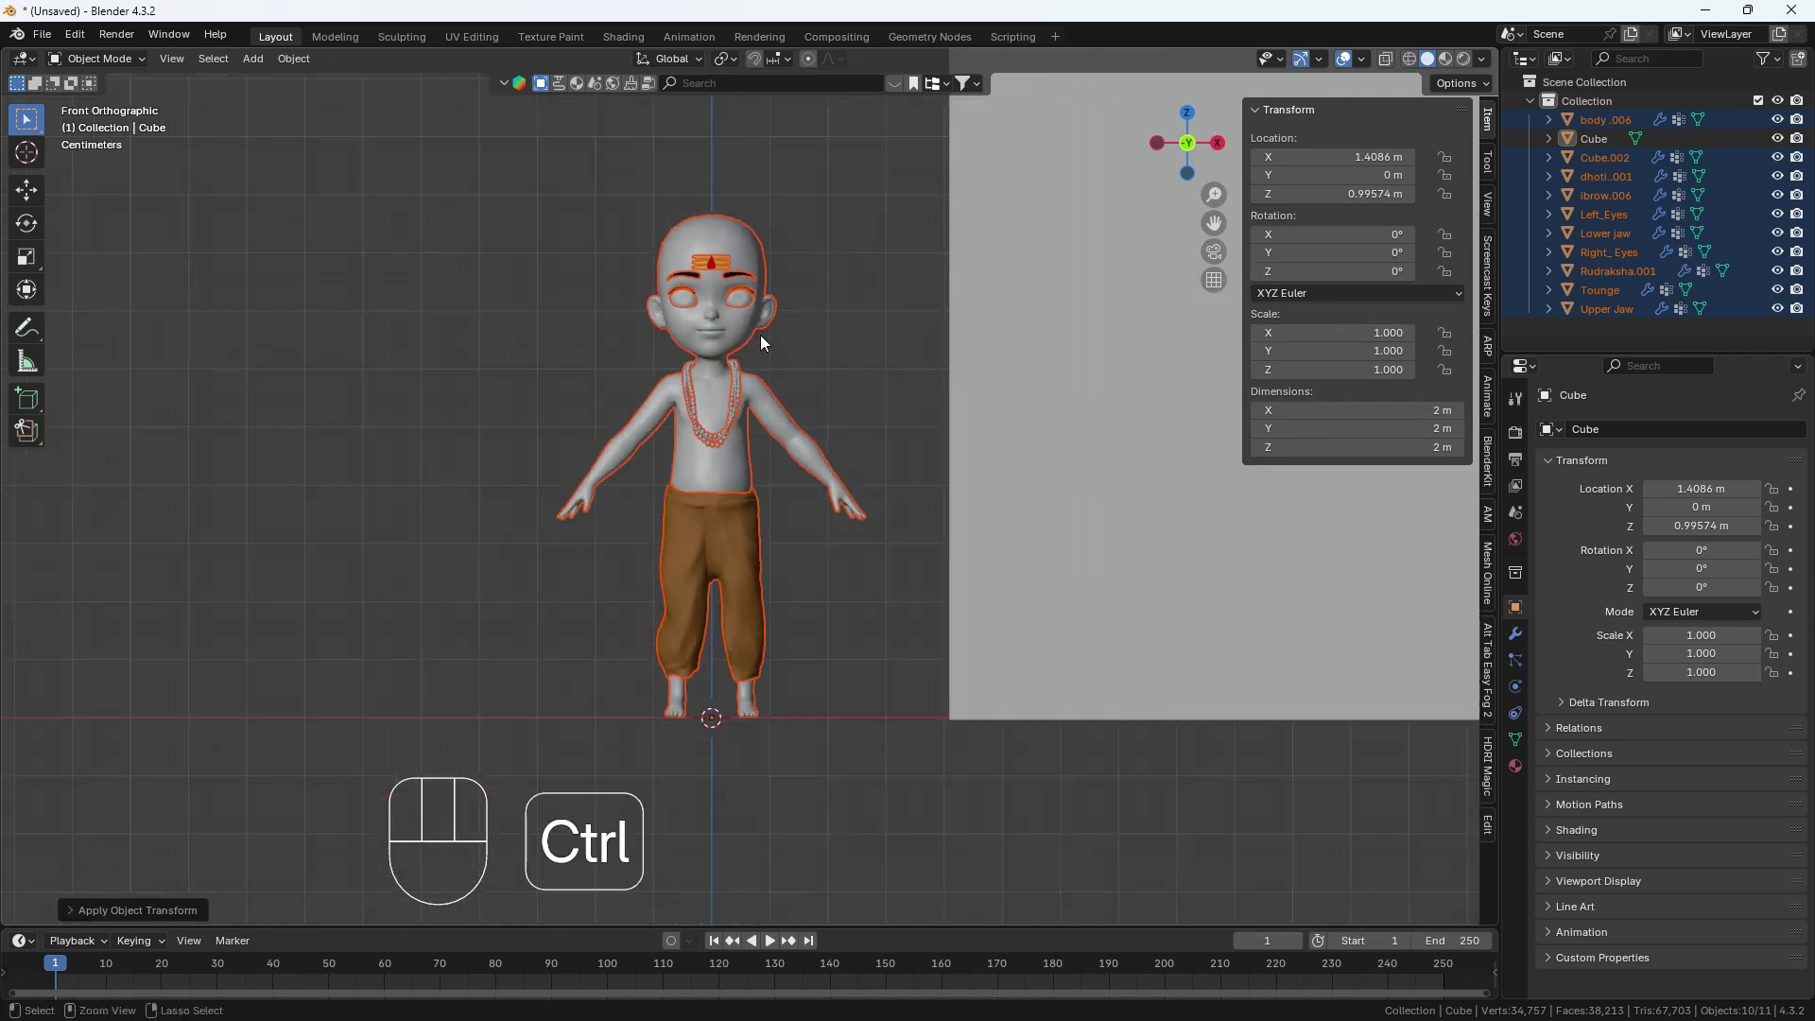
pyautogui.hotkey('ctrl', 'a')
pyautogui.keyDown('alt'); pyautogui.click(681, 353); pyautogui.keyUp('alt')
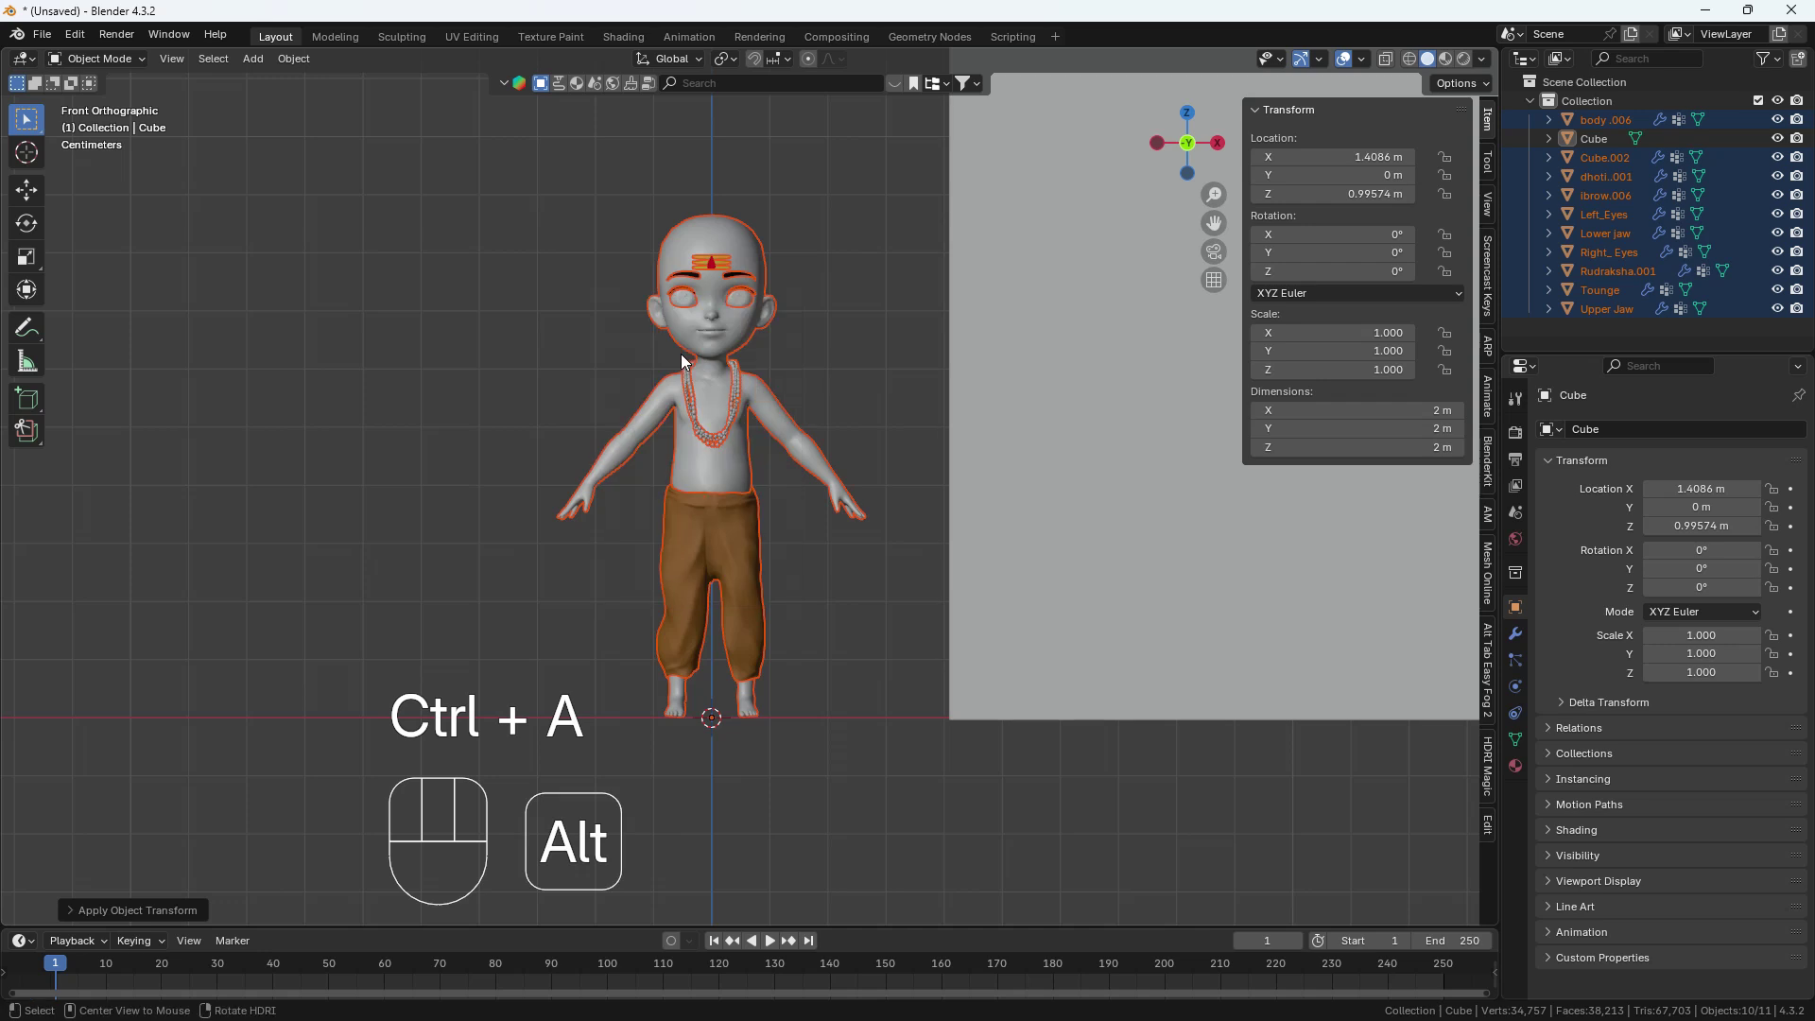
pyautogui.hotkey('ctrl', 'a')
pyautogui.keyDown('alt'); pyautogui.click(650, 366); pyautogui.keyUp('alt')
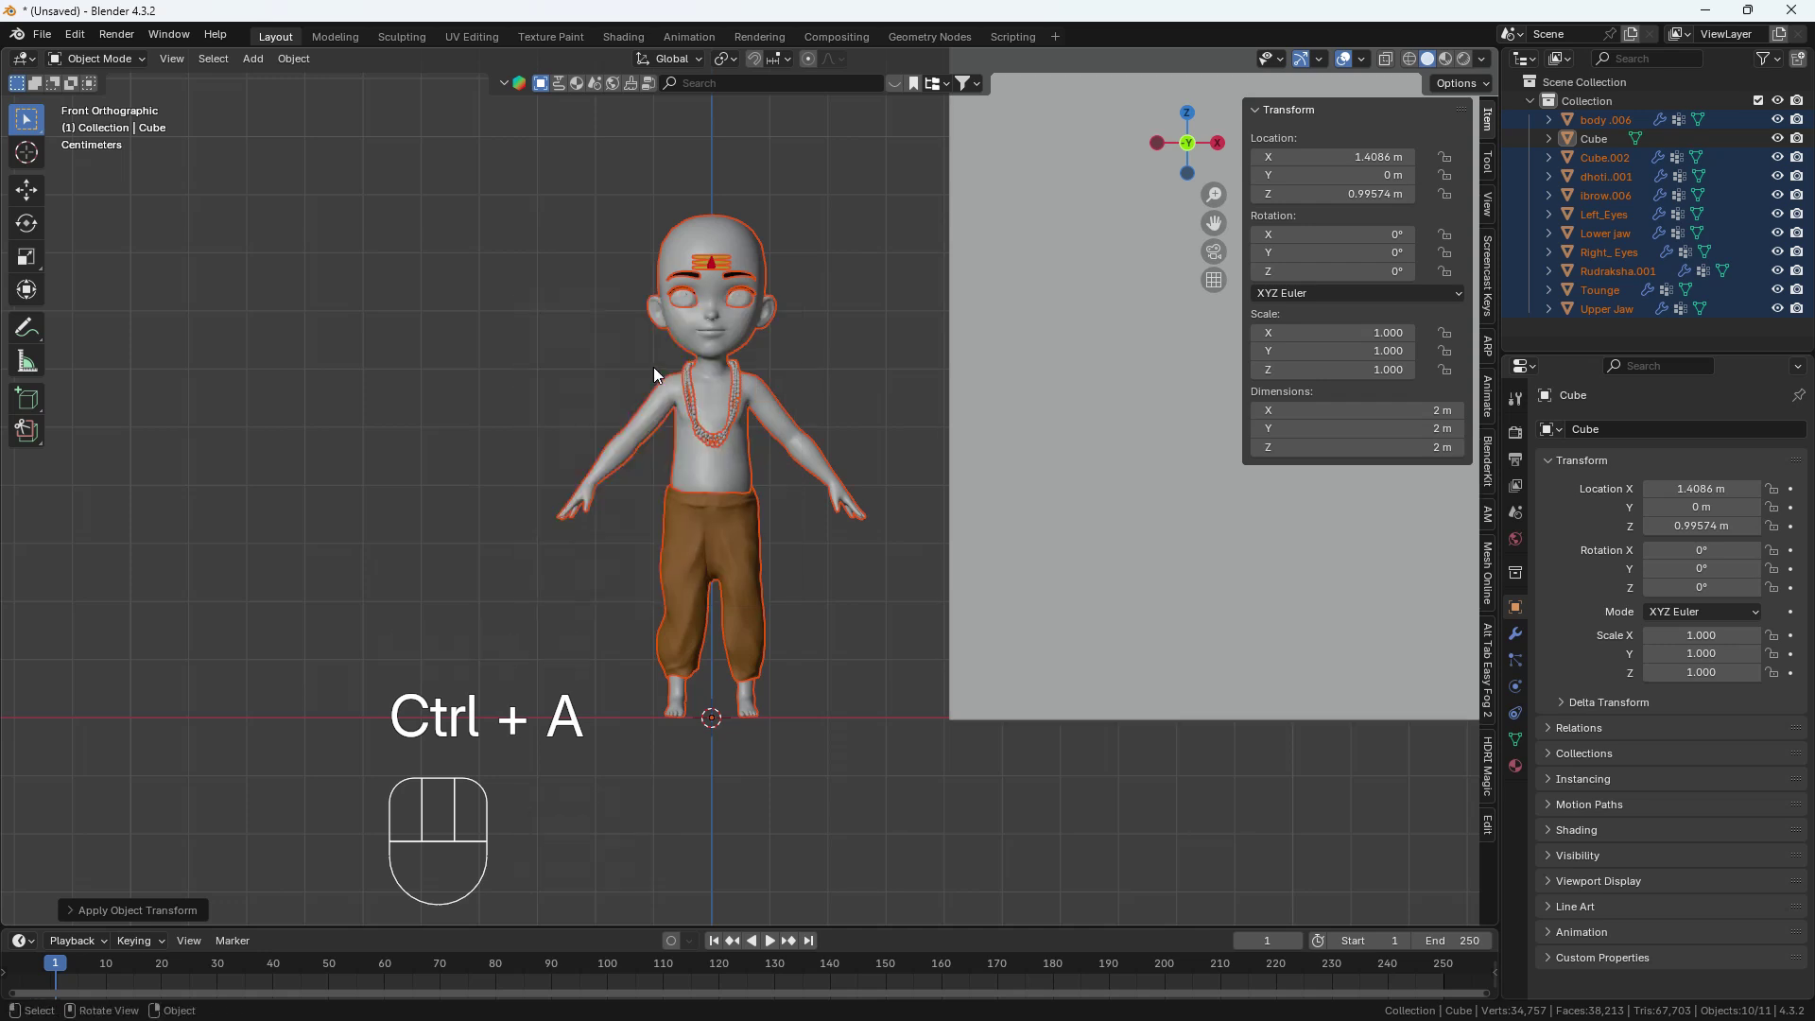
# Scale the character up about 2.6 times to roughly 2.27 m tall and delete the reference cube.
pyautogui.scroll(-3, 801, 474)
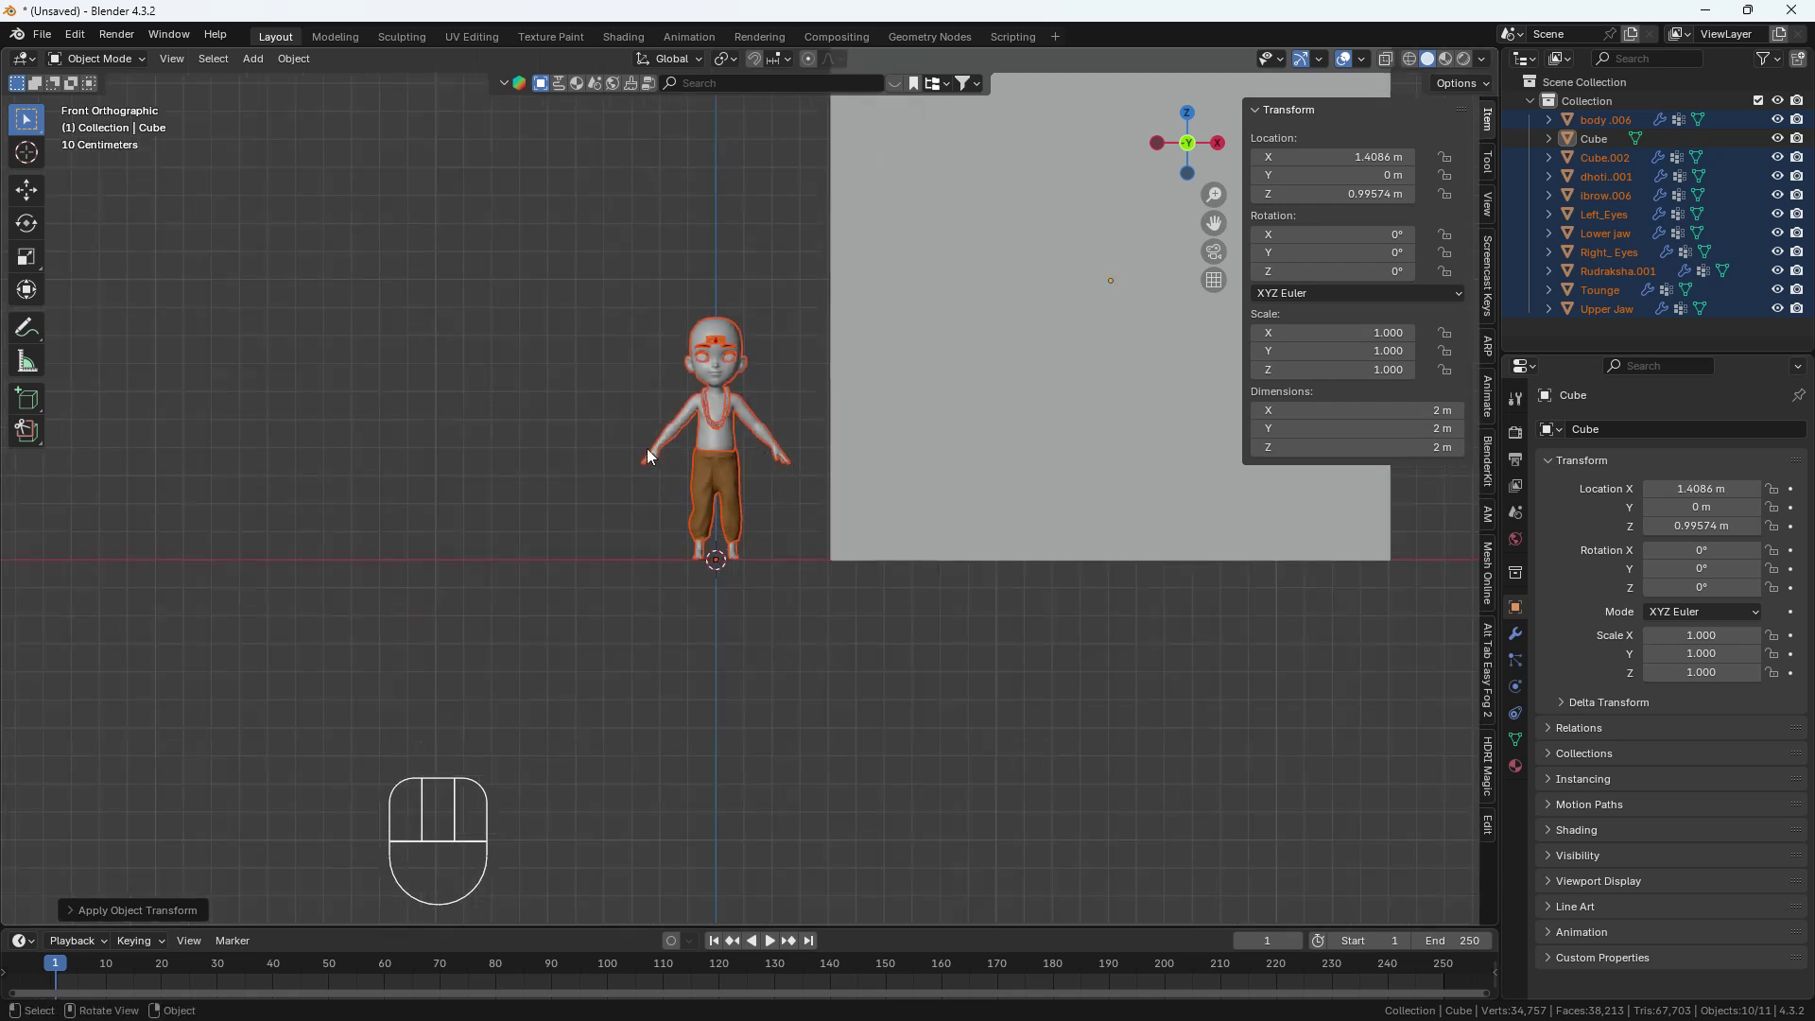
pyautogui.press('s')
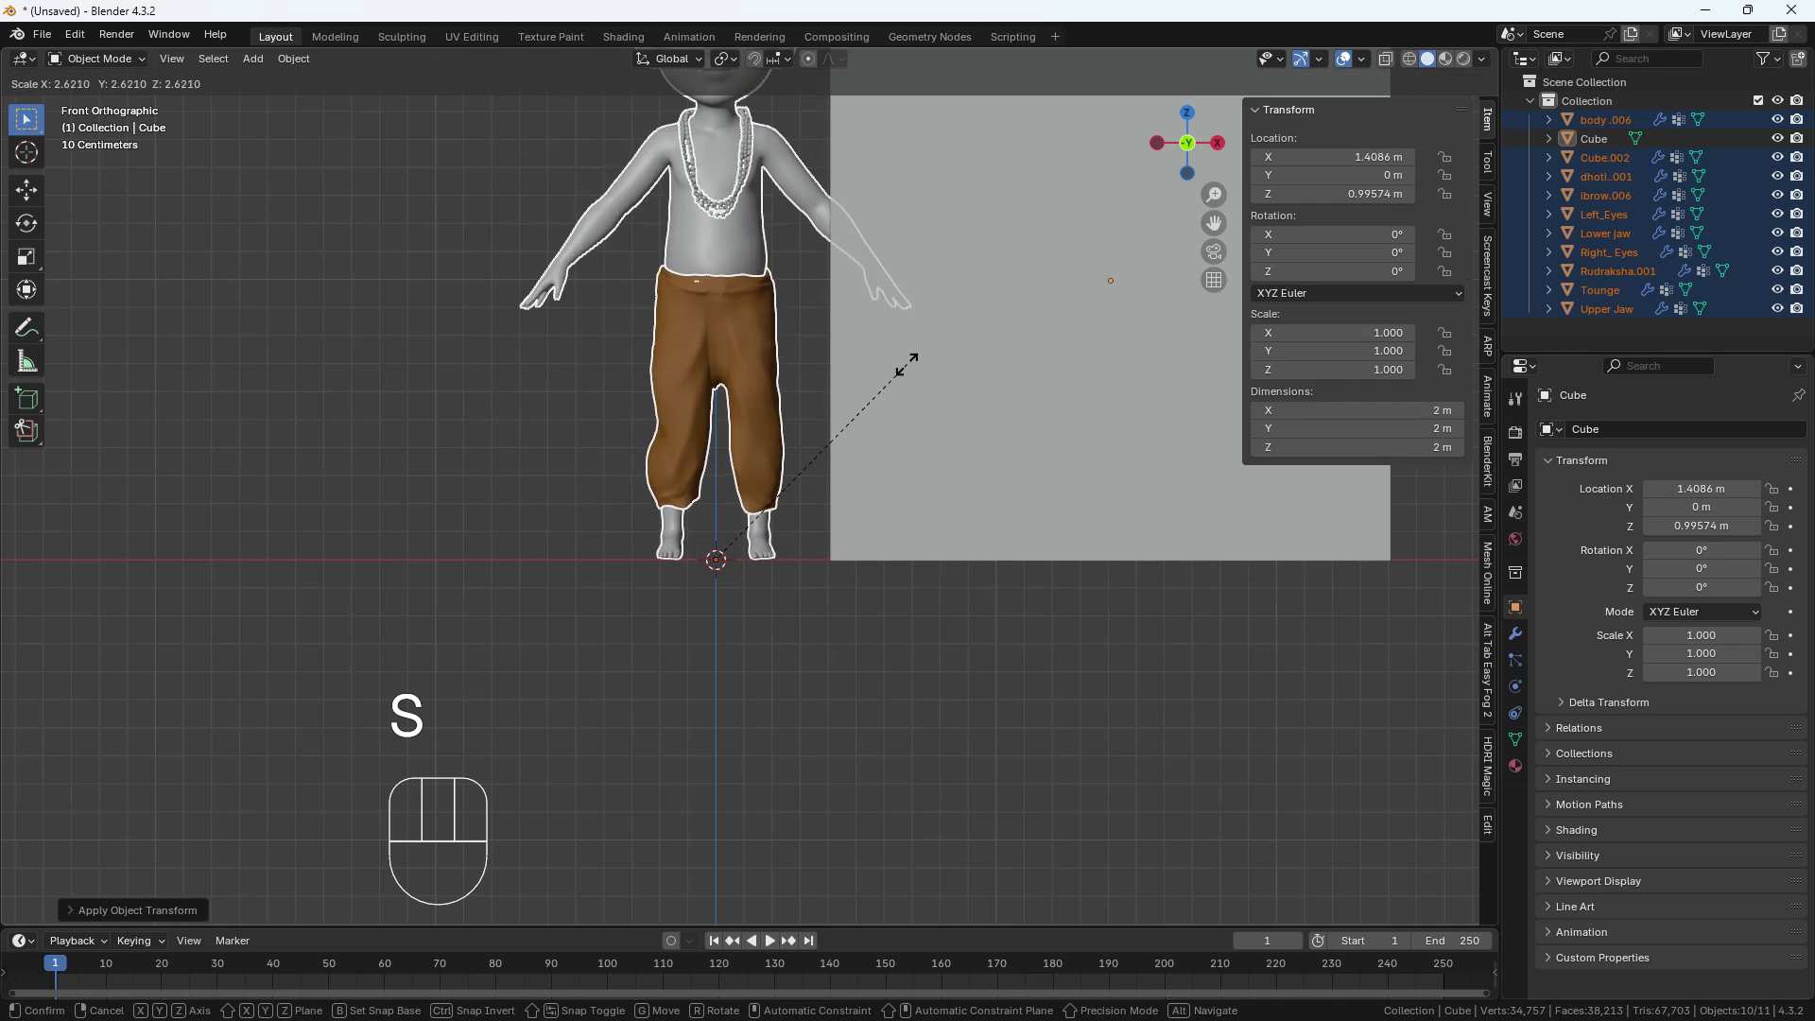
pyautogui.click(905, 380)
pyautogui.scroll(-2, 903, 393)
pyautogui.keyDown('shift'); pyautogui.moveTo(887, 384); pyautogui.dragTo(737, 551, button='middle'); pyautogui.keyUp('shift')
pyautogui.click(836, 434)
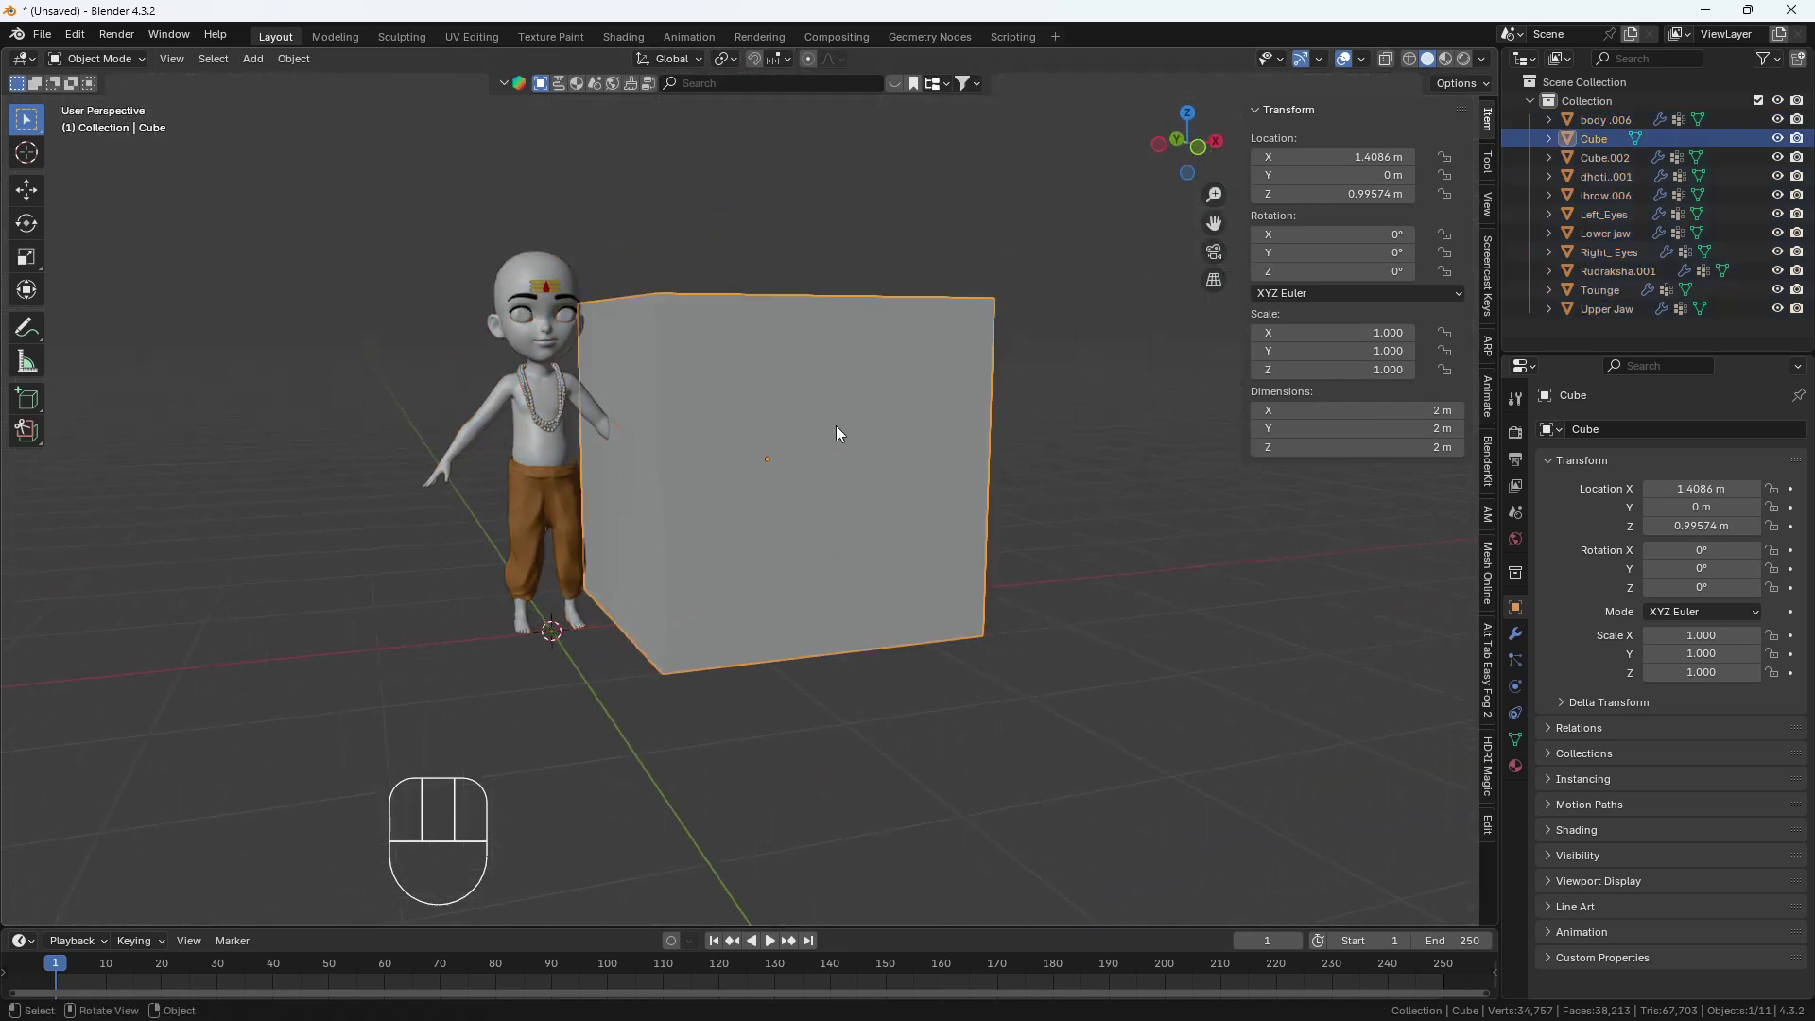
pyautogui.press('Delete')
# Apply All Transforms to every character object and check the transform values of the dhoti and the body.
pyautogui.press('`')
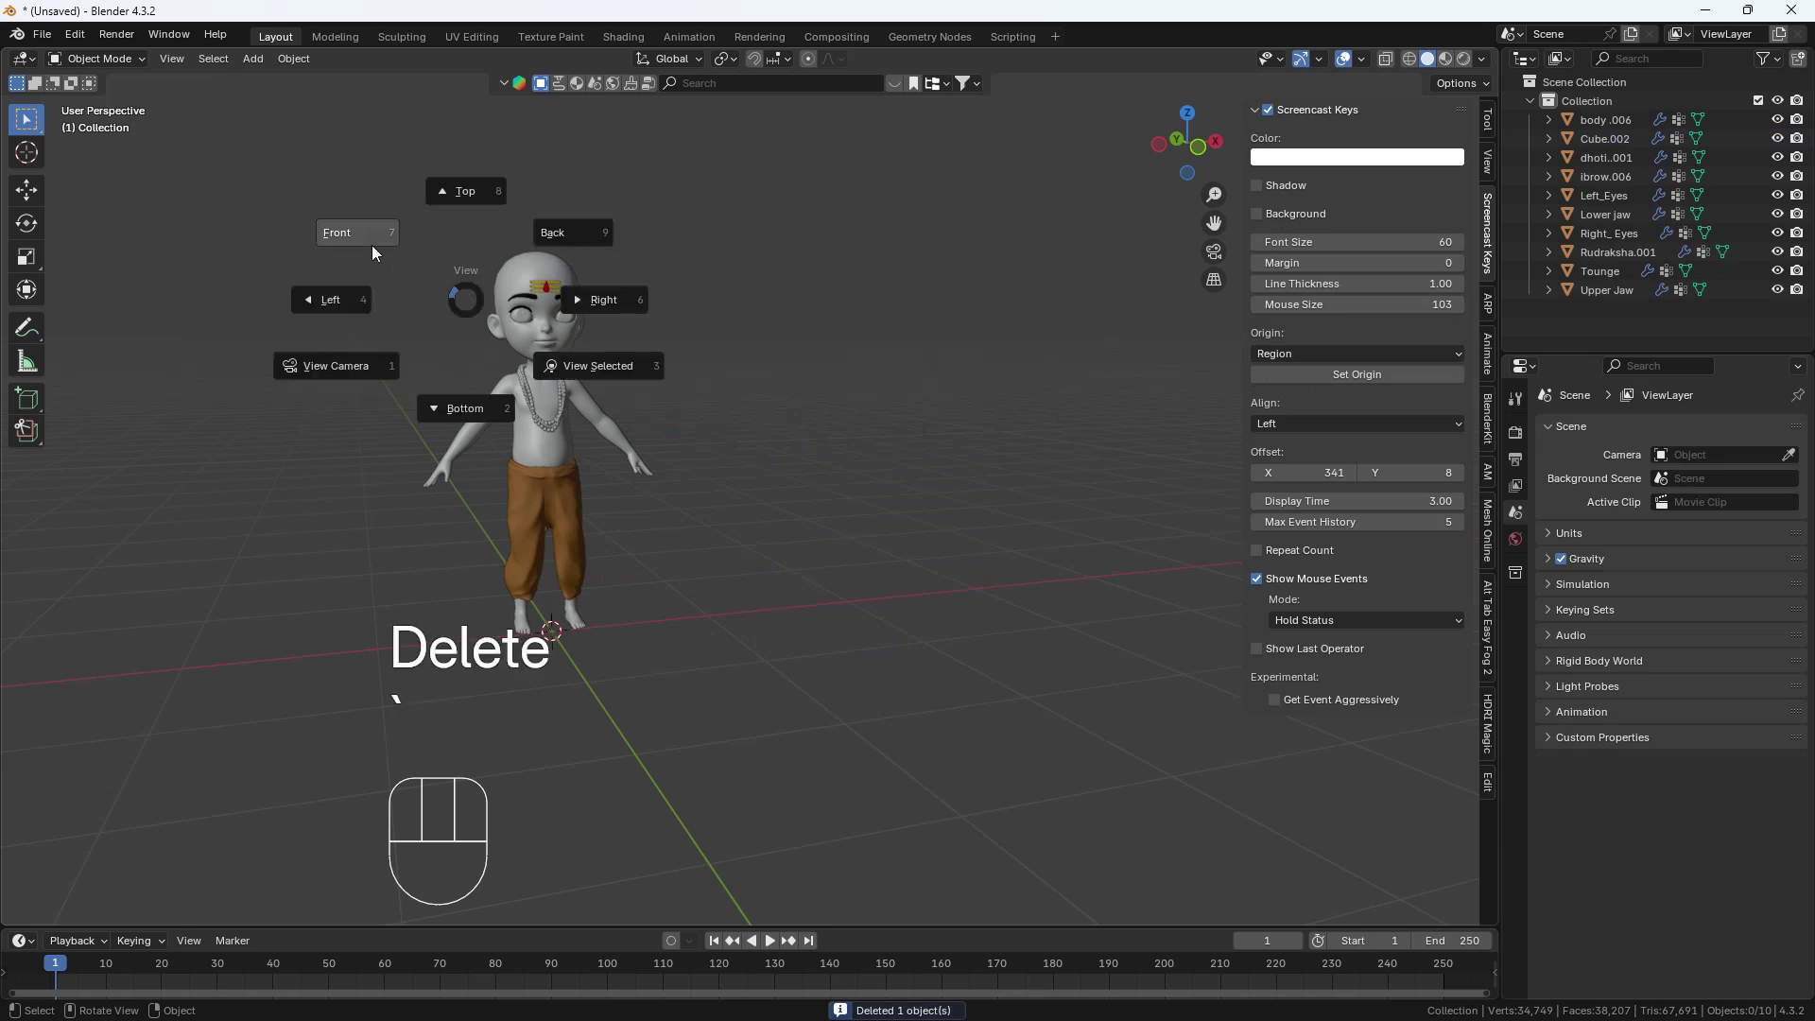
pyautogui.moveTo(451, 244); pyautogui.dragTo(773, 569)
pyautogui.hotkey('ctrl', 'a')
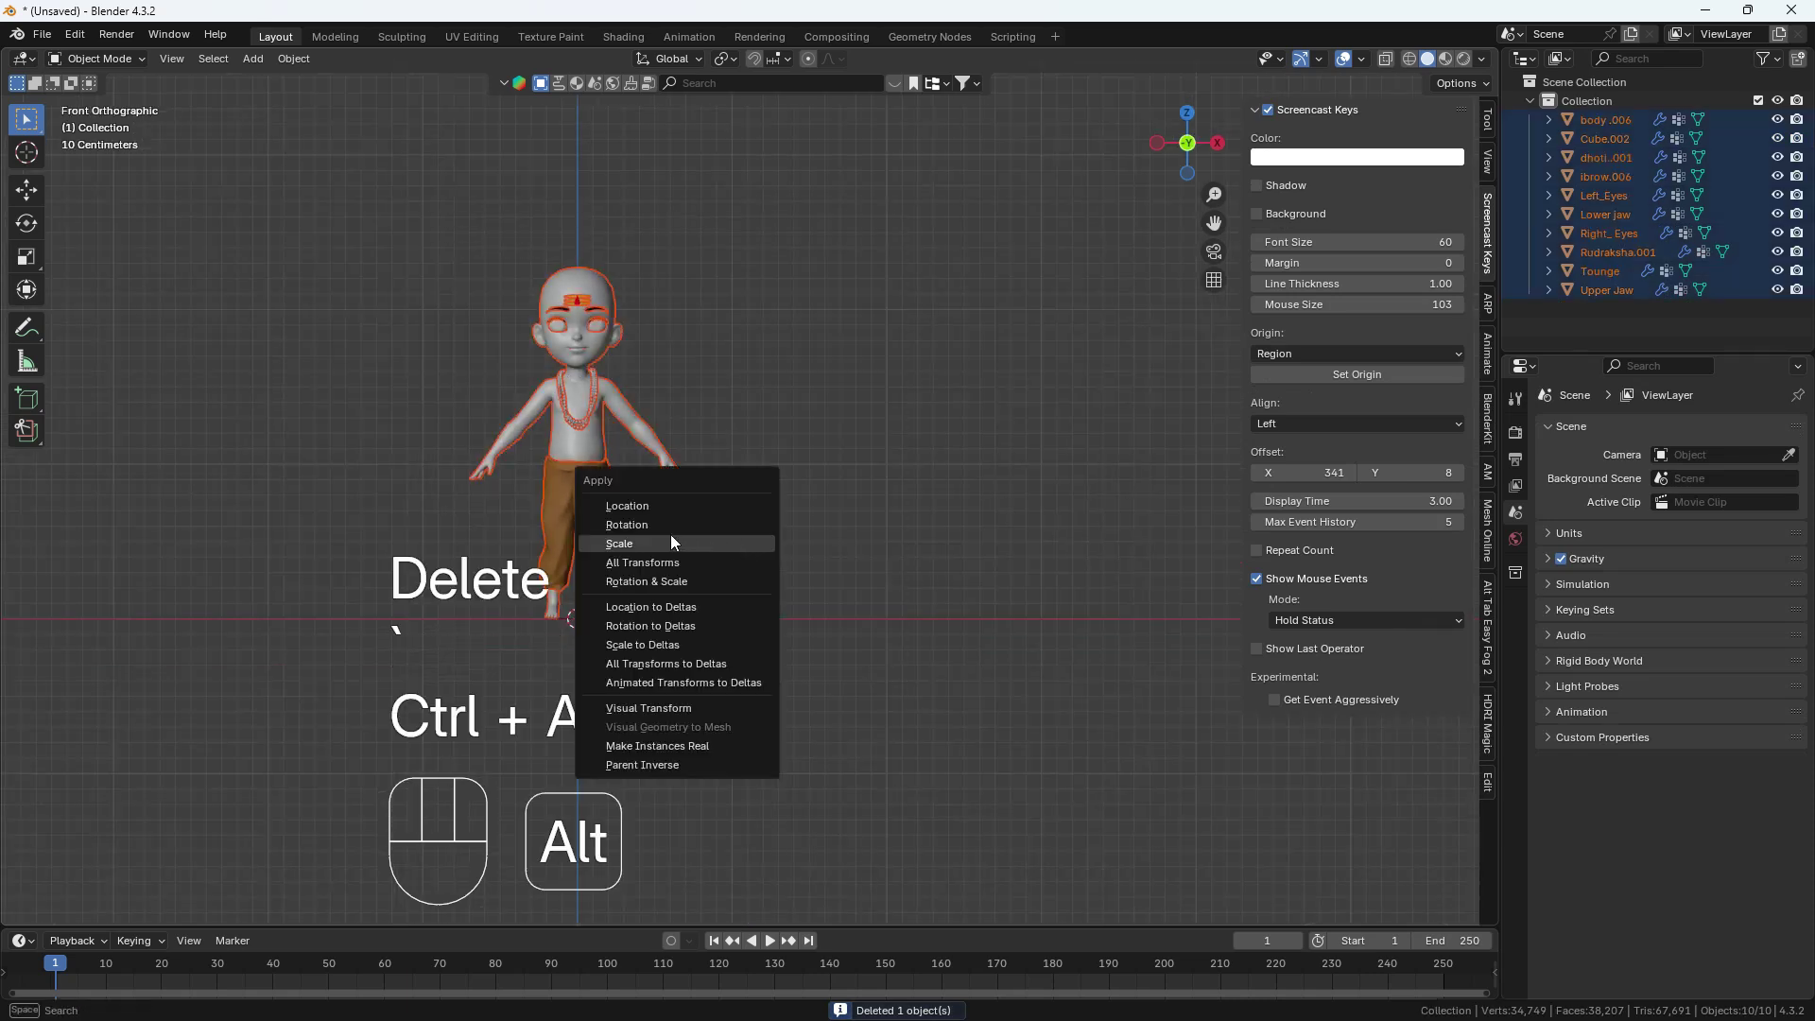
pyautogui.click(654, 561)
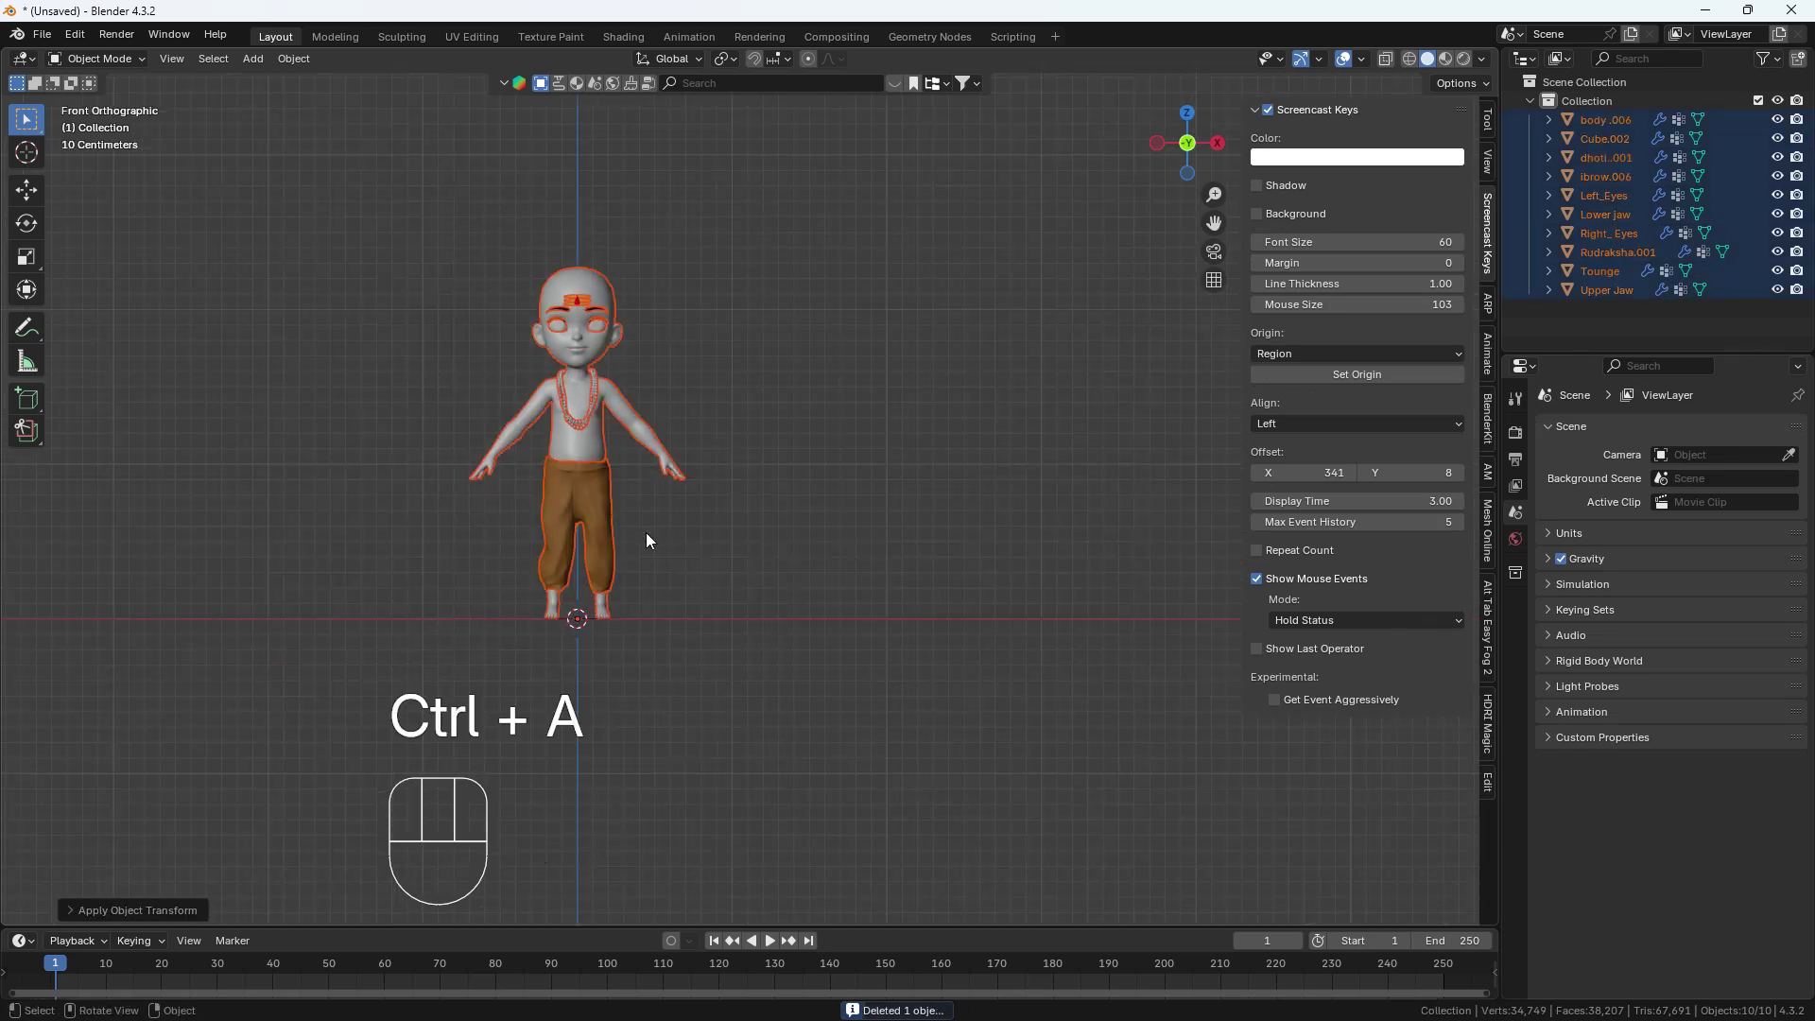
pyautogui.click(611, 470)
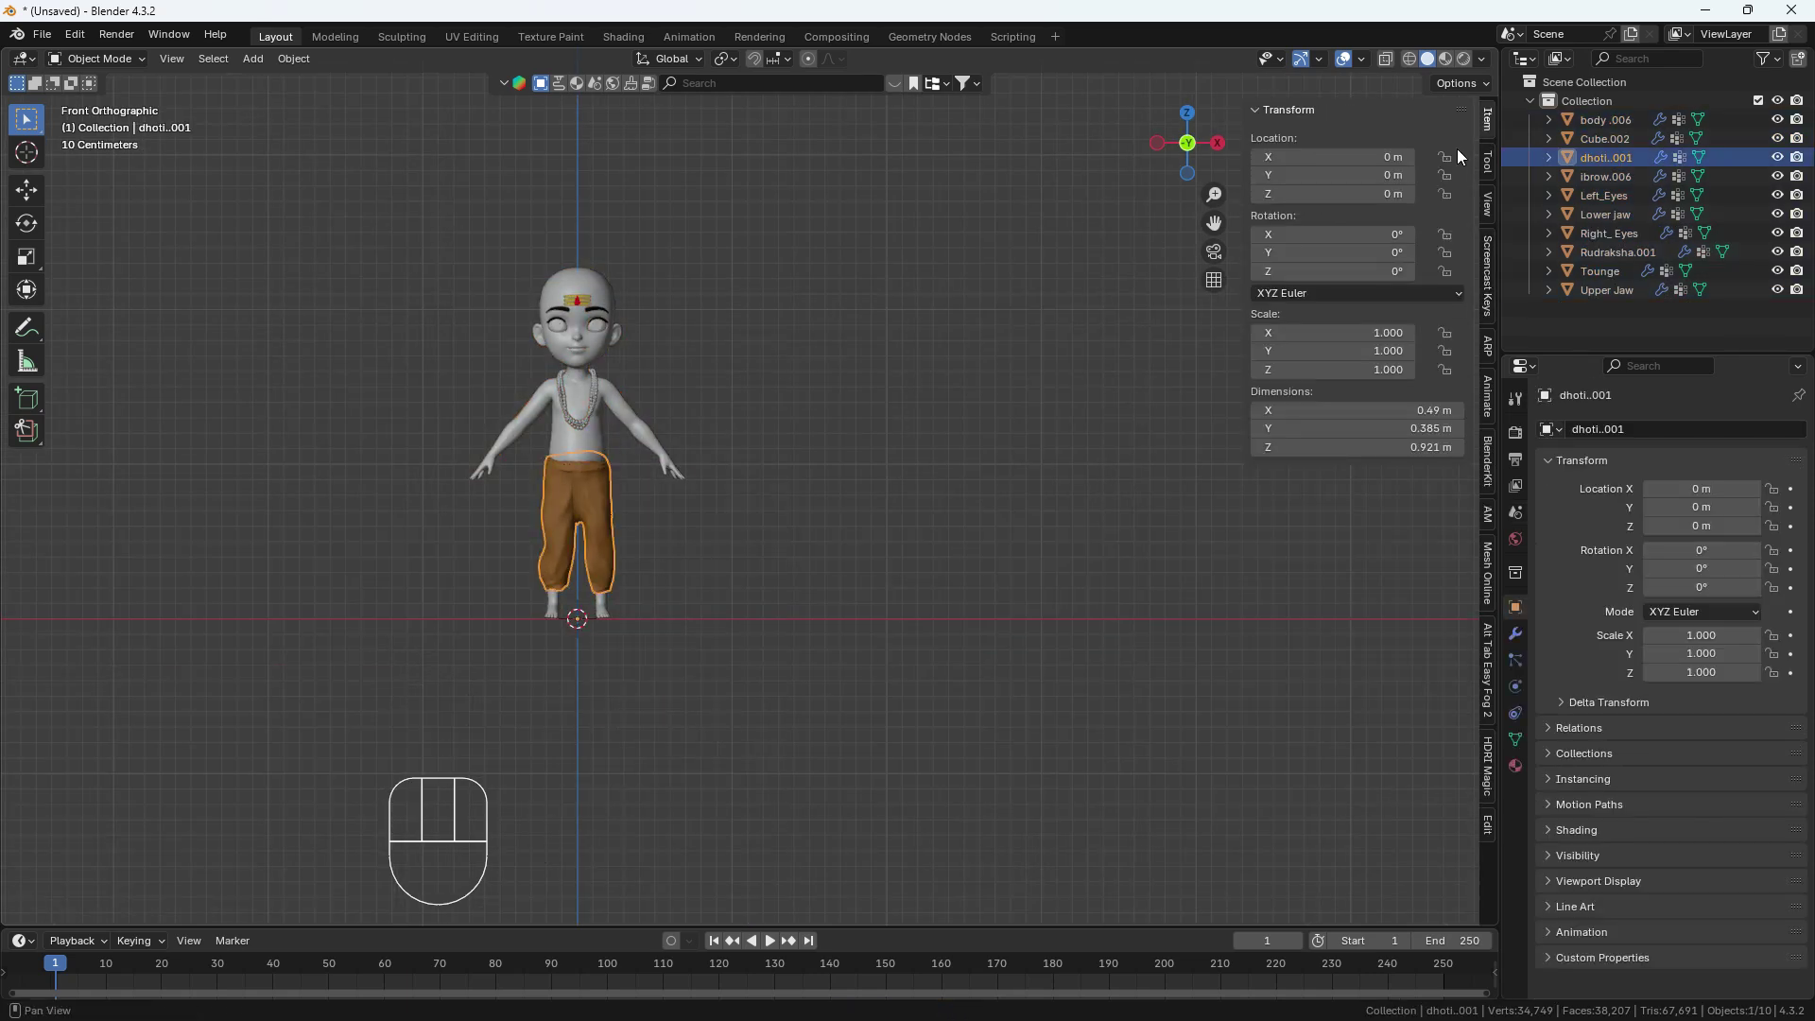
pyautogui.click(610, 383)
pyautogui.click(624, 421)
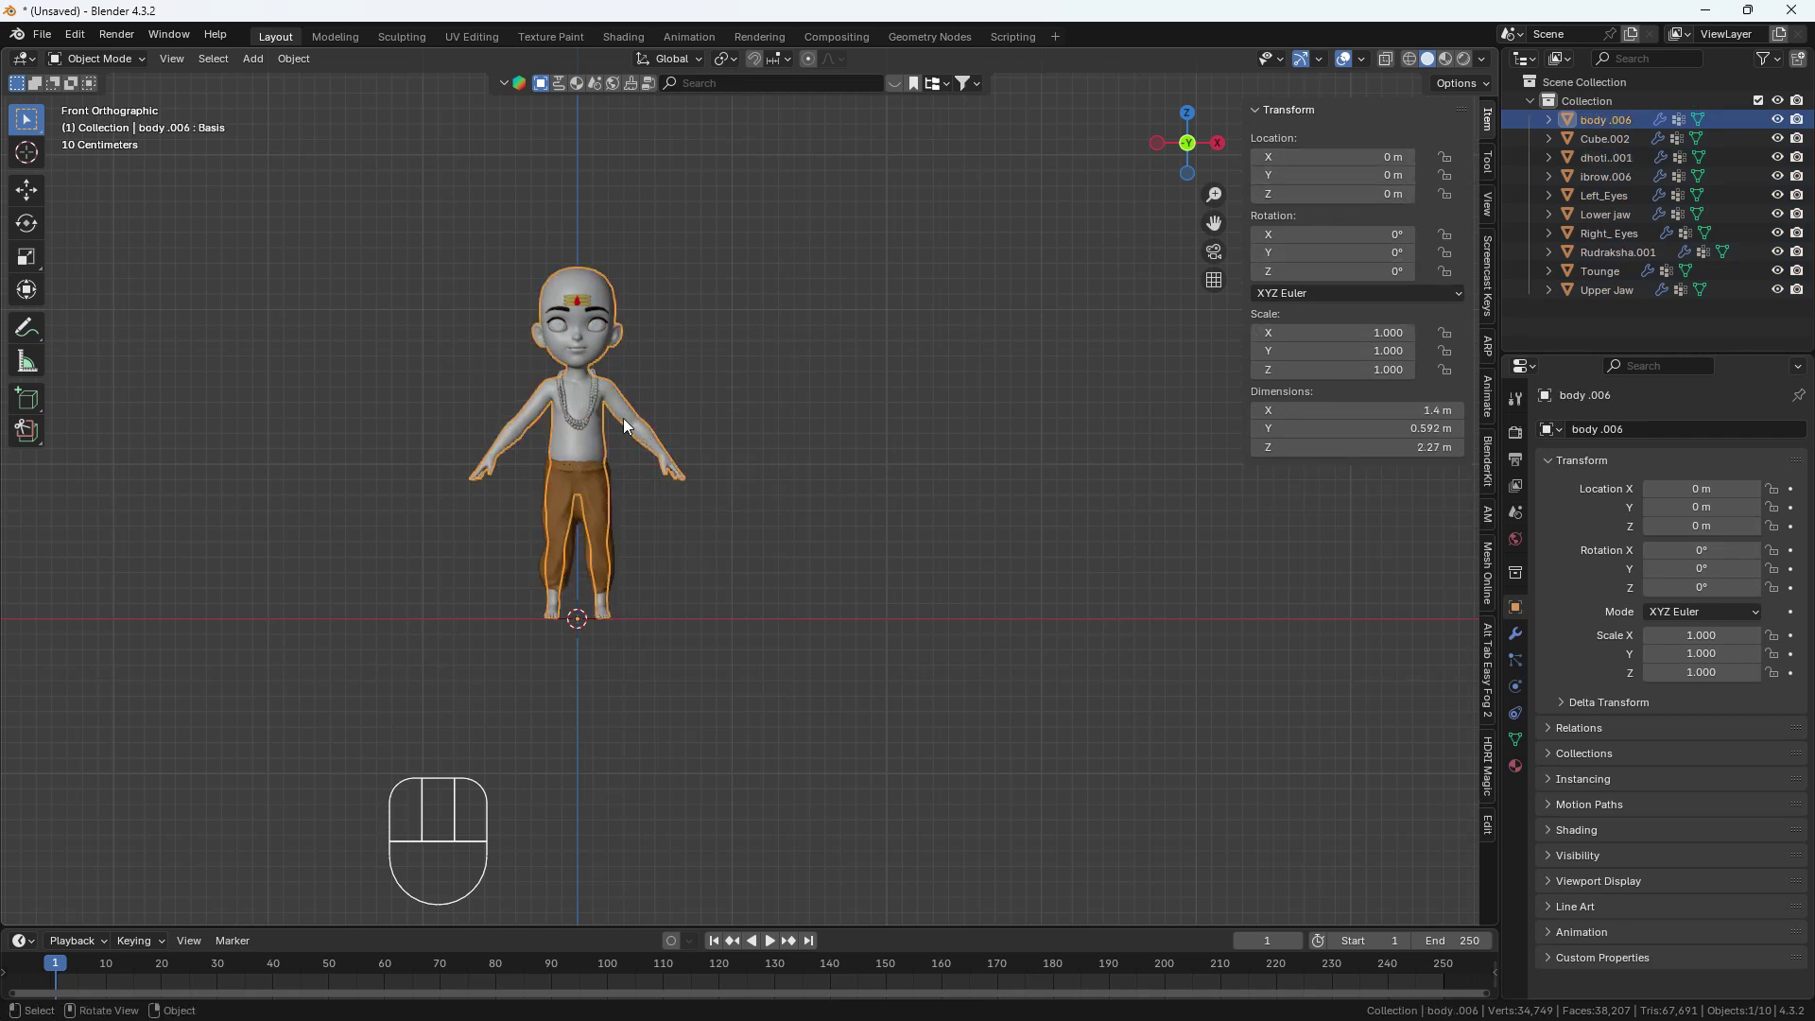
pyautogui.click(565, 287)
# Select the whole character and save the scene as Pandatji.blend in the full character folder.
pyautogui.moveTo(312, 207); pyautogui.dragTo(1035, 821)
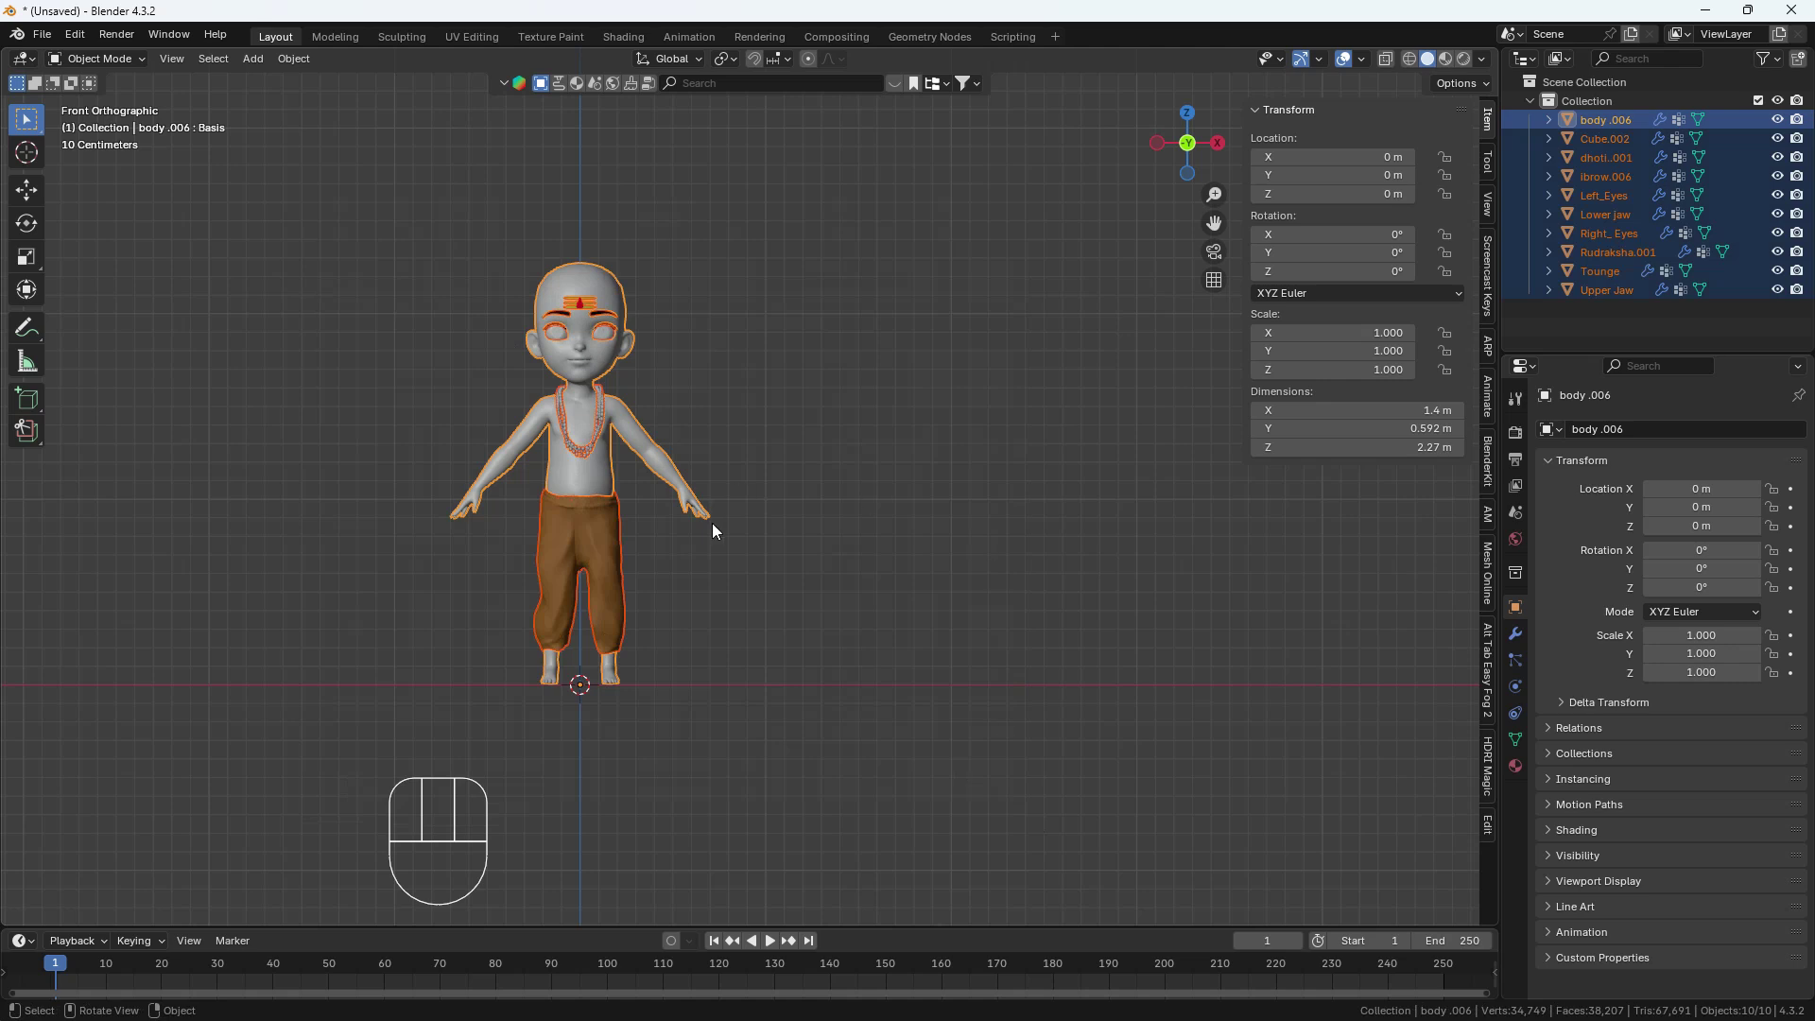
pyautogui.keyDown('shift'); pyautogui.moveTo(535, 637); pyautogui.dragTo(623, 678, button='middle'); pyautogui.keyUp('shift')
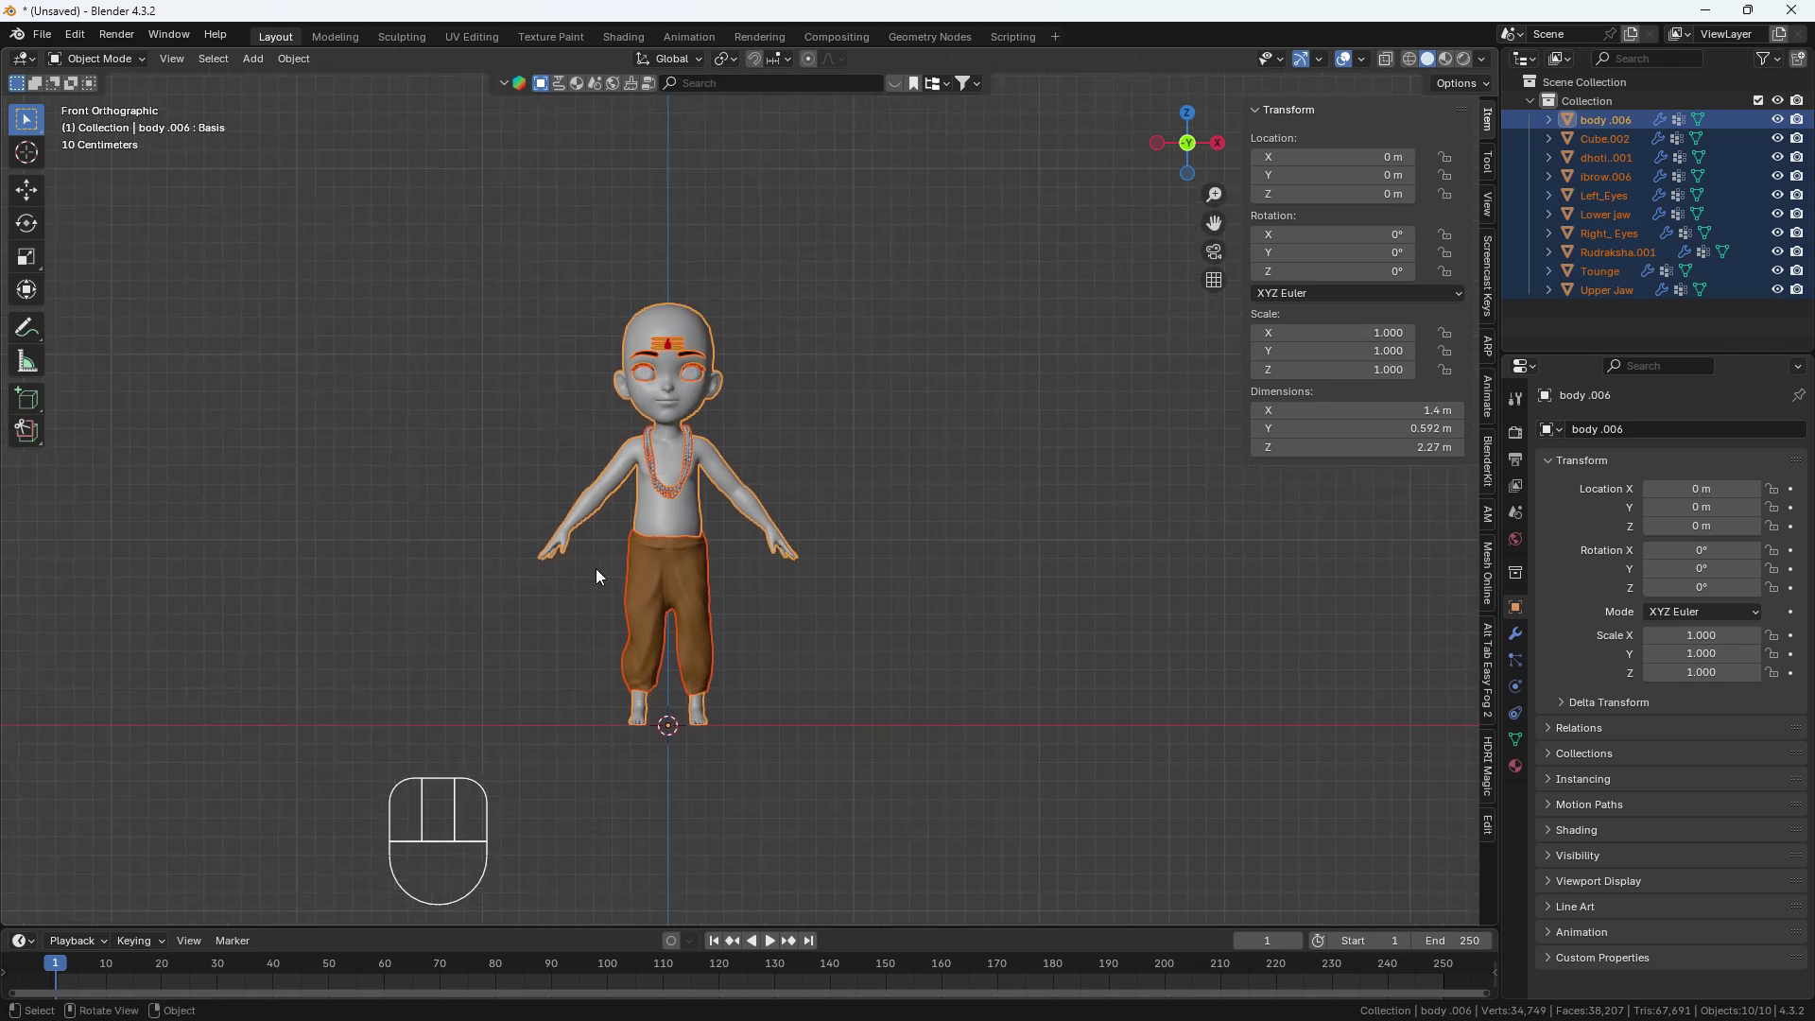
pyautogui.hotkey('ctrl', 'shift', 's')
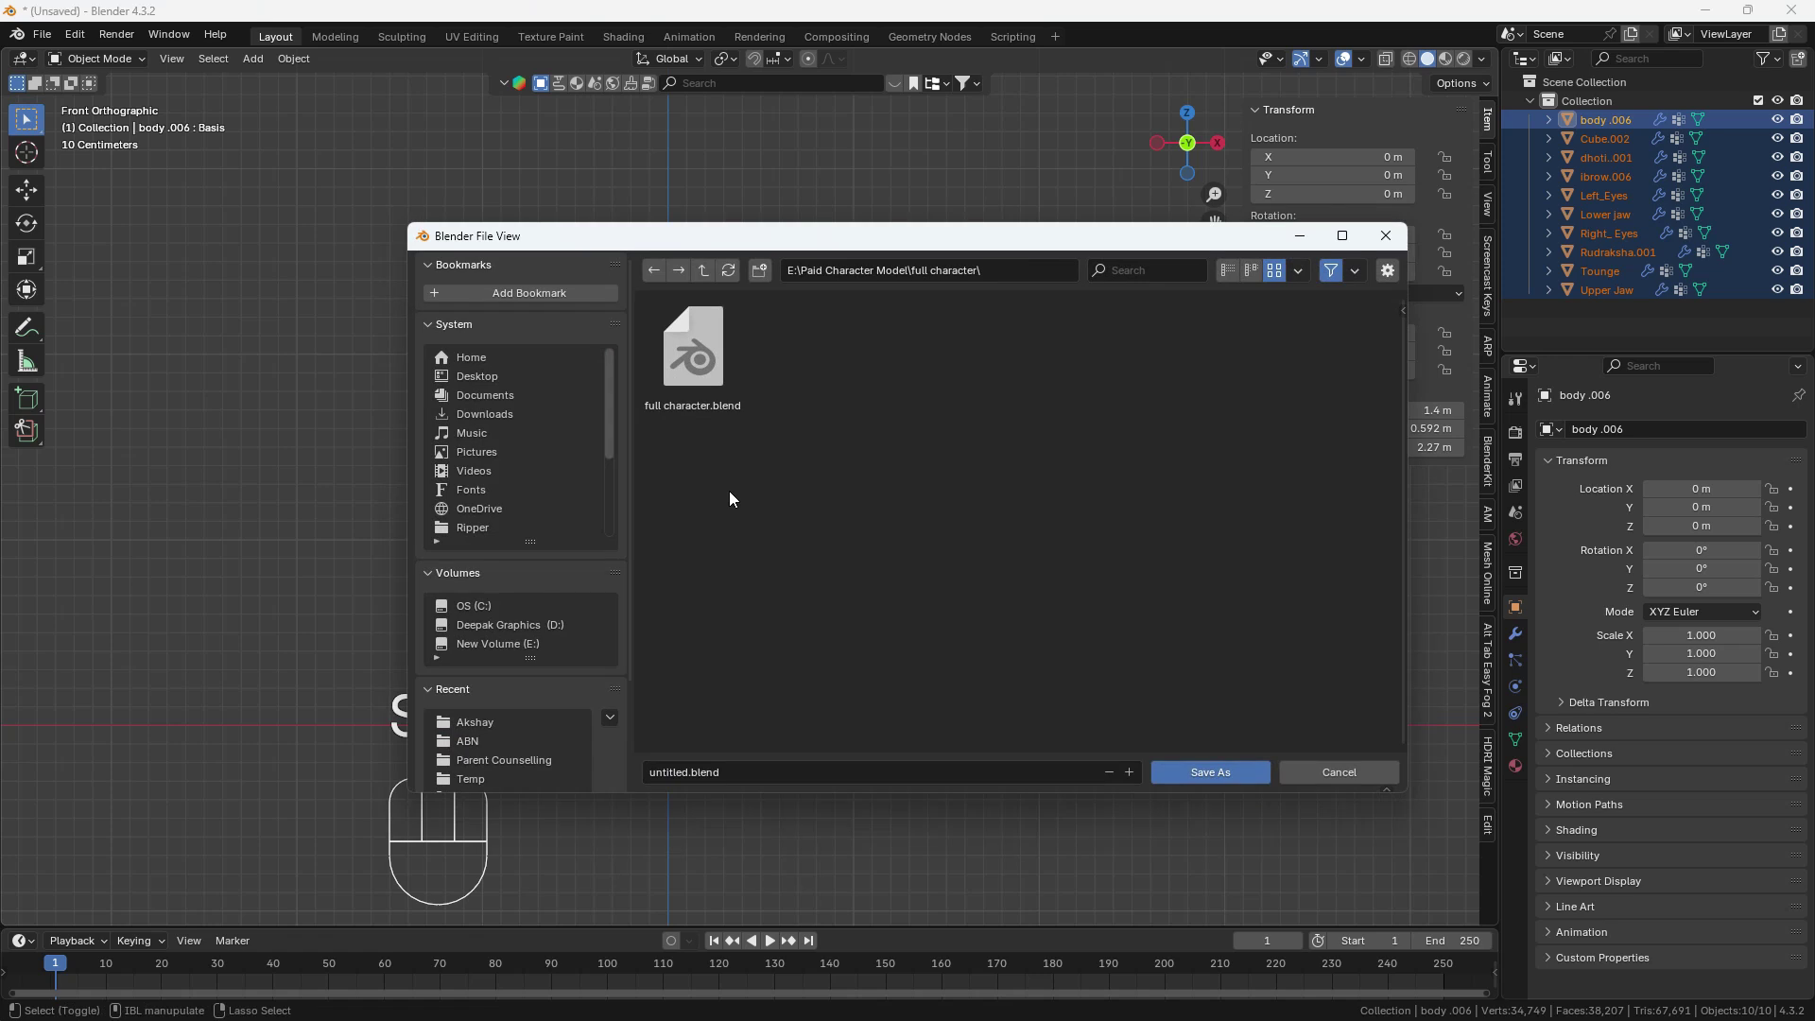
pyautogui.click(777, 773)
pyautogui.write('Pandatji')
pyautogui.press('Return')
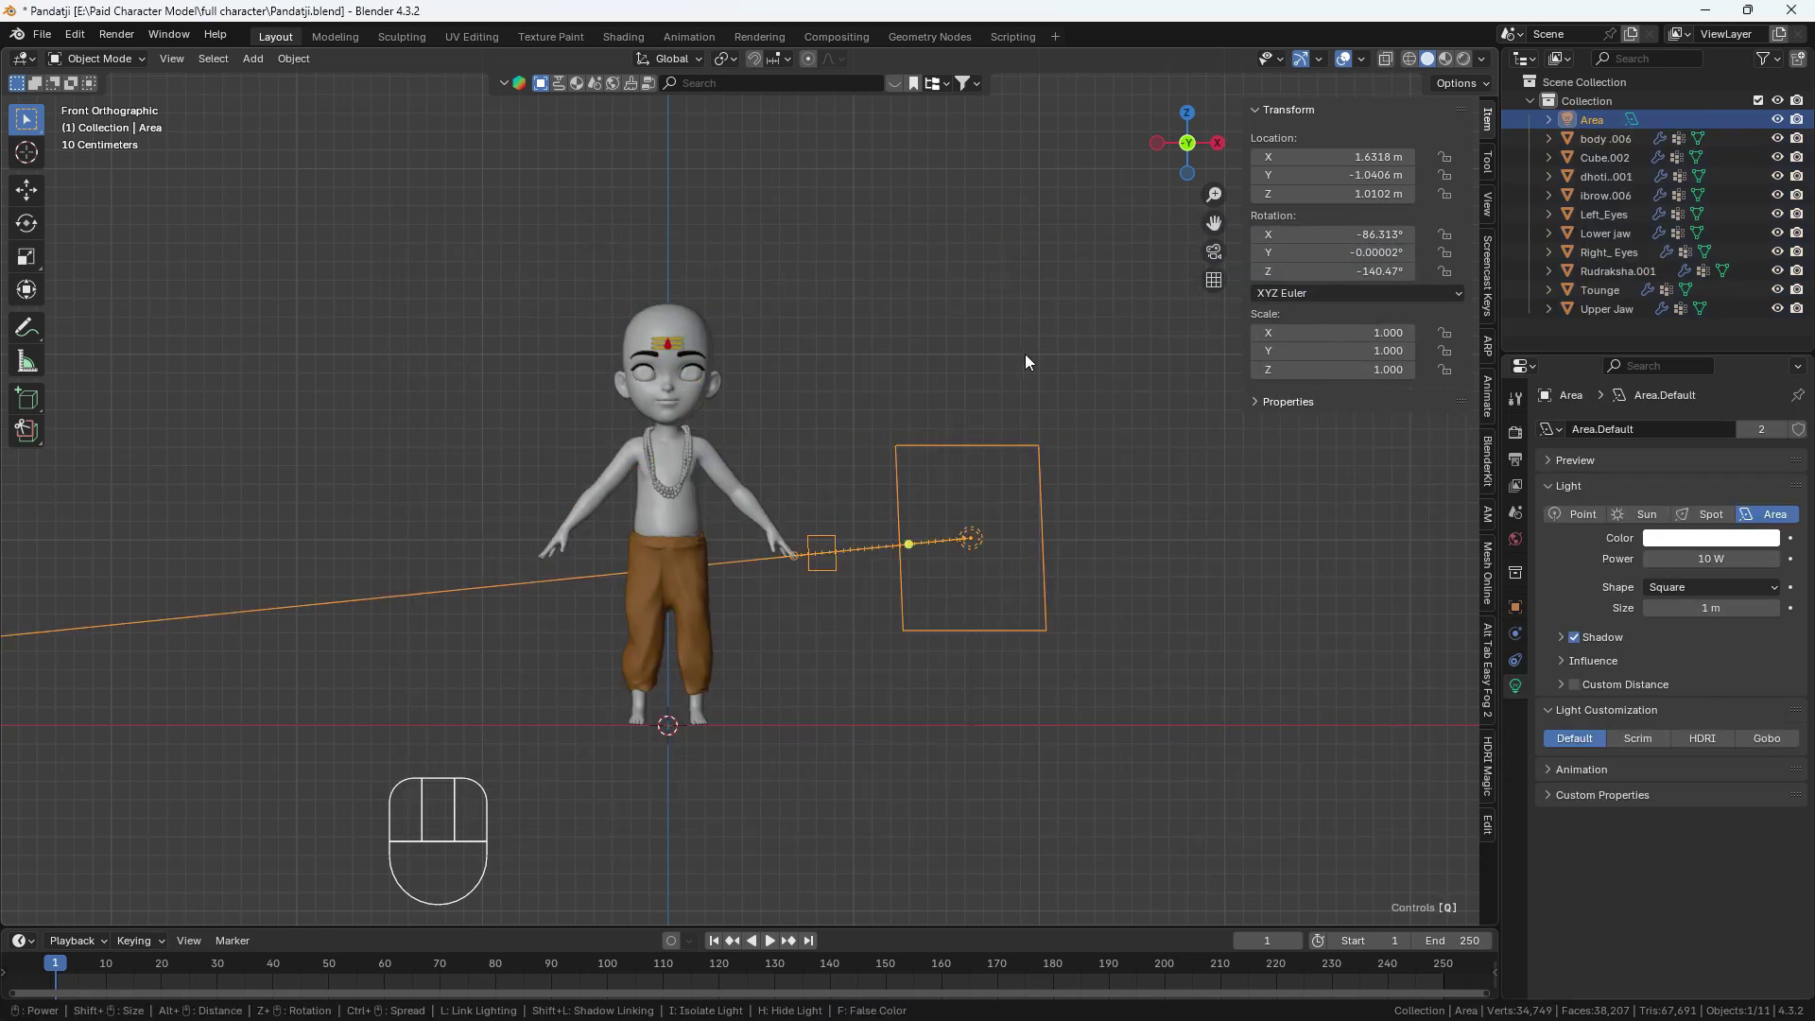
# Delete the area light beside the character.
pyautogui.click(1002, 425)
pyautogui.click(1025, 539)
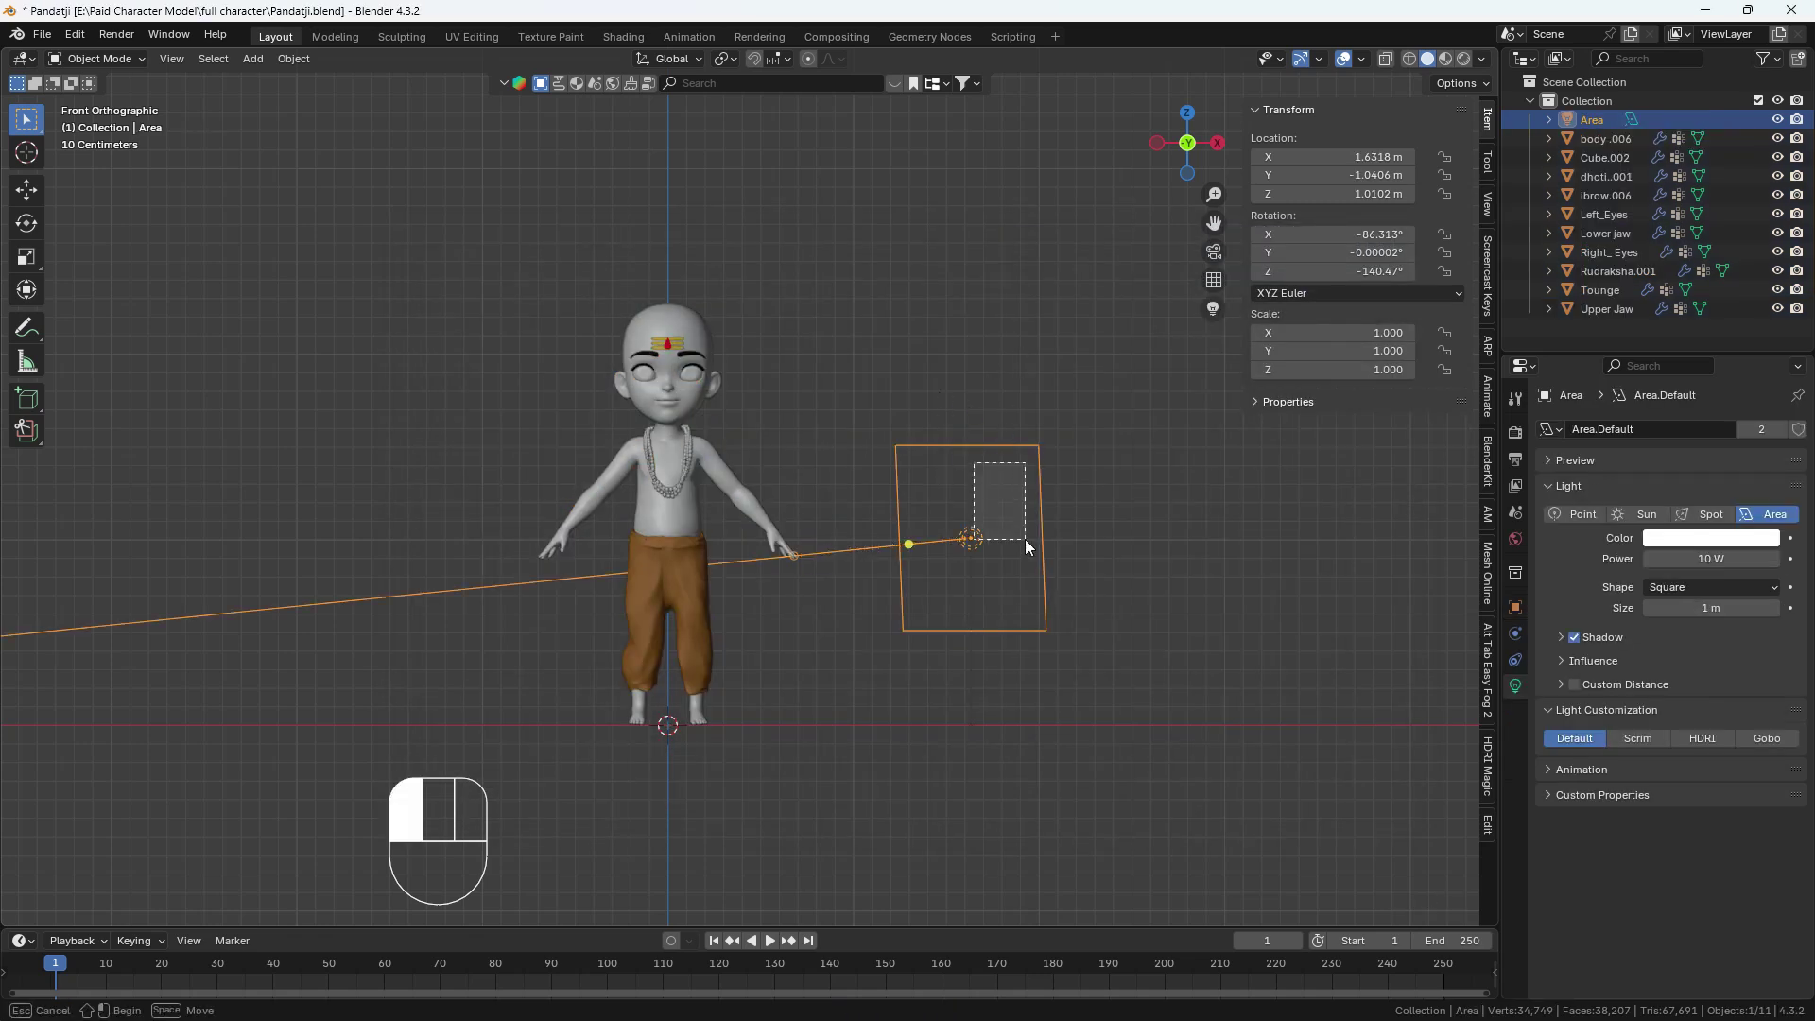
pyautogui.press('Delete')
# Select all of the character's objects with the body mesh as the active object.
pyautogui.press('n')
pyautogui.keyDown('shift'); pyautogui.moveTo(654, 424); pyautogui.dragTo(879, 312, button='middle'); pyautogui.keyUp('shift')
pyautogui.moveTo(452, 146); pyautogui.dragTo(1204, 756)
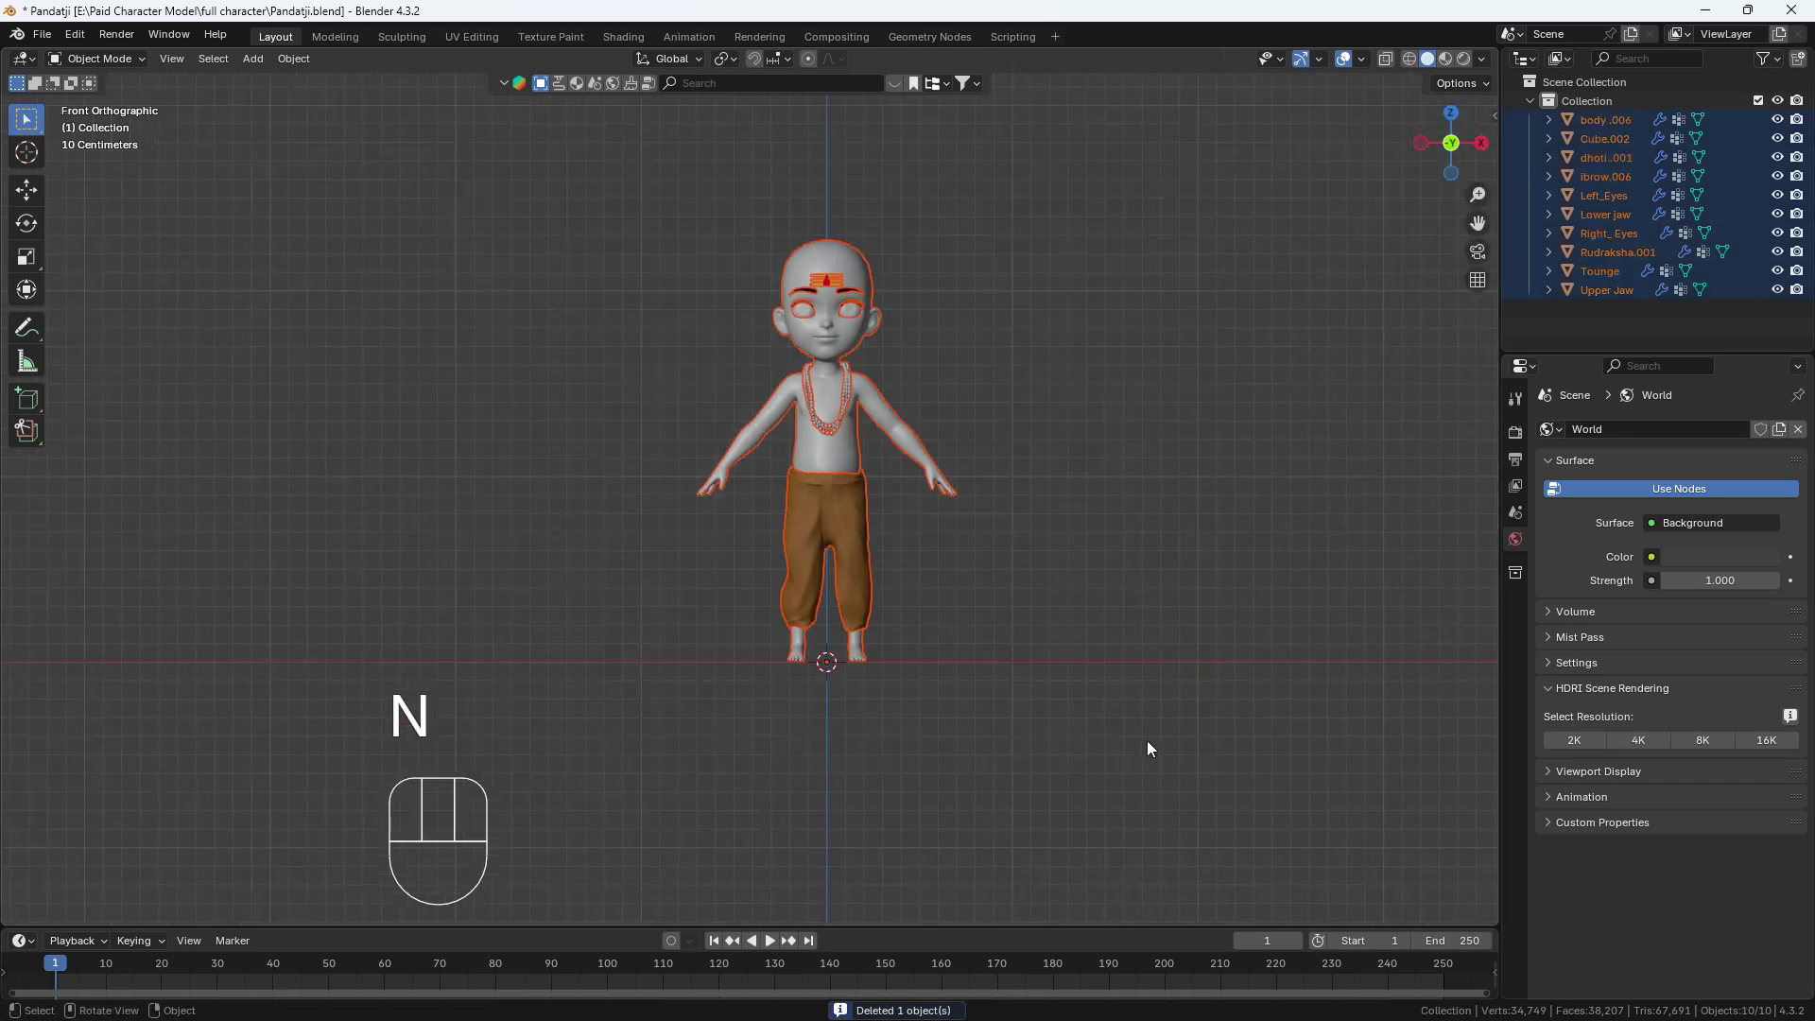
pyautogui.scroll(3, 849, 498)
pyautogui.keyDown('shift'); pyautogui.click(745, 396); pyautogui.keyUp('shift')
pyautogui.scroll(-3, 715, 412)
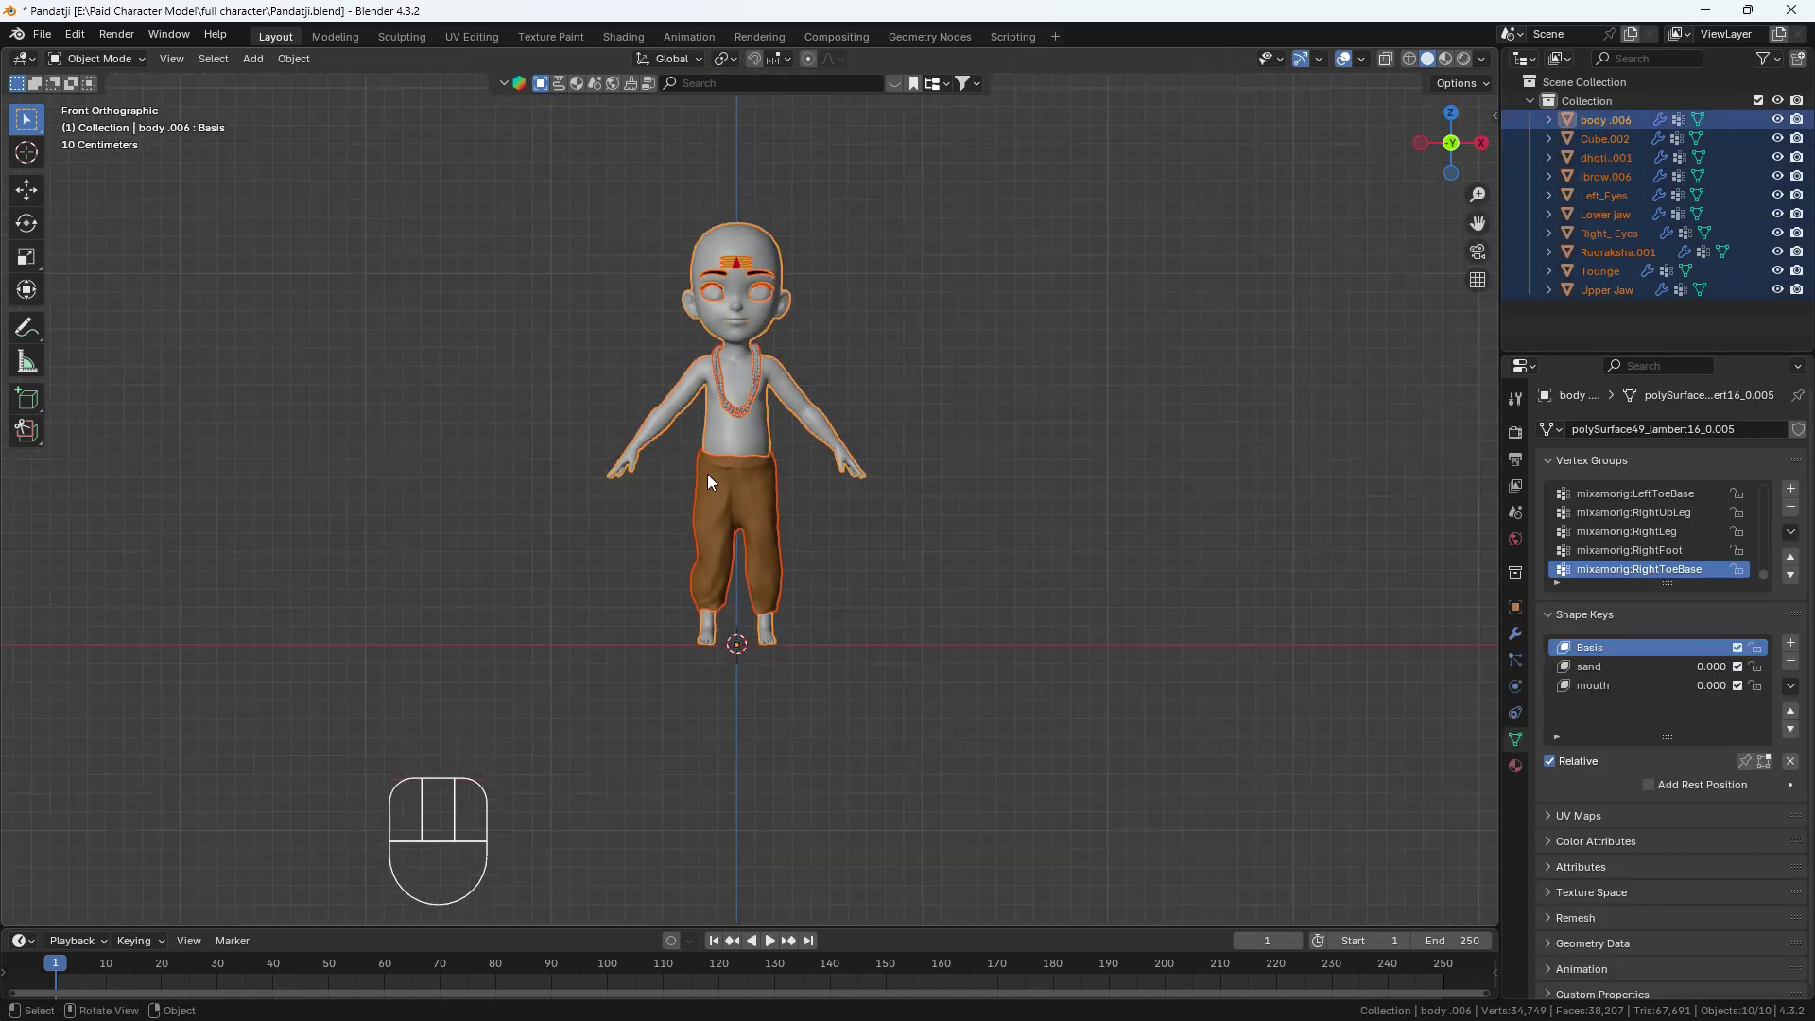
# Try starting an Auto-Rig Pro Smart session in Full Body mode from the selected character objects.
pyautogui.press('n')
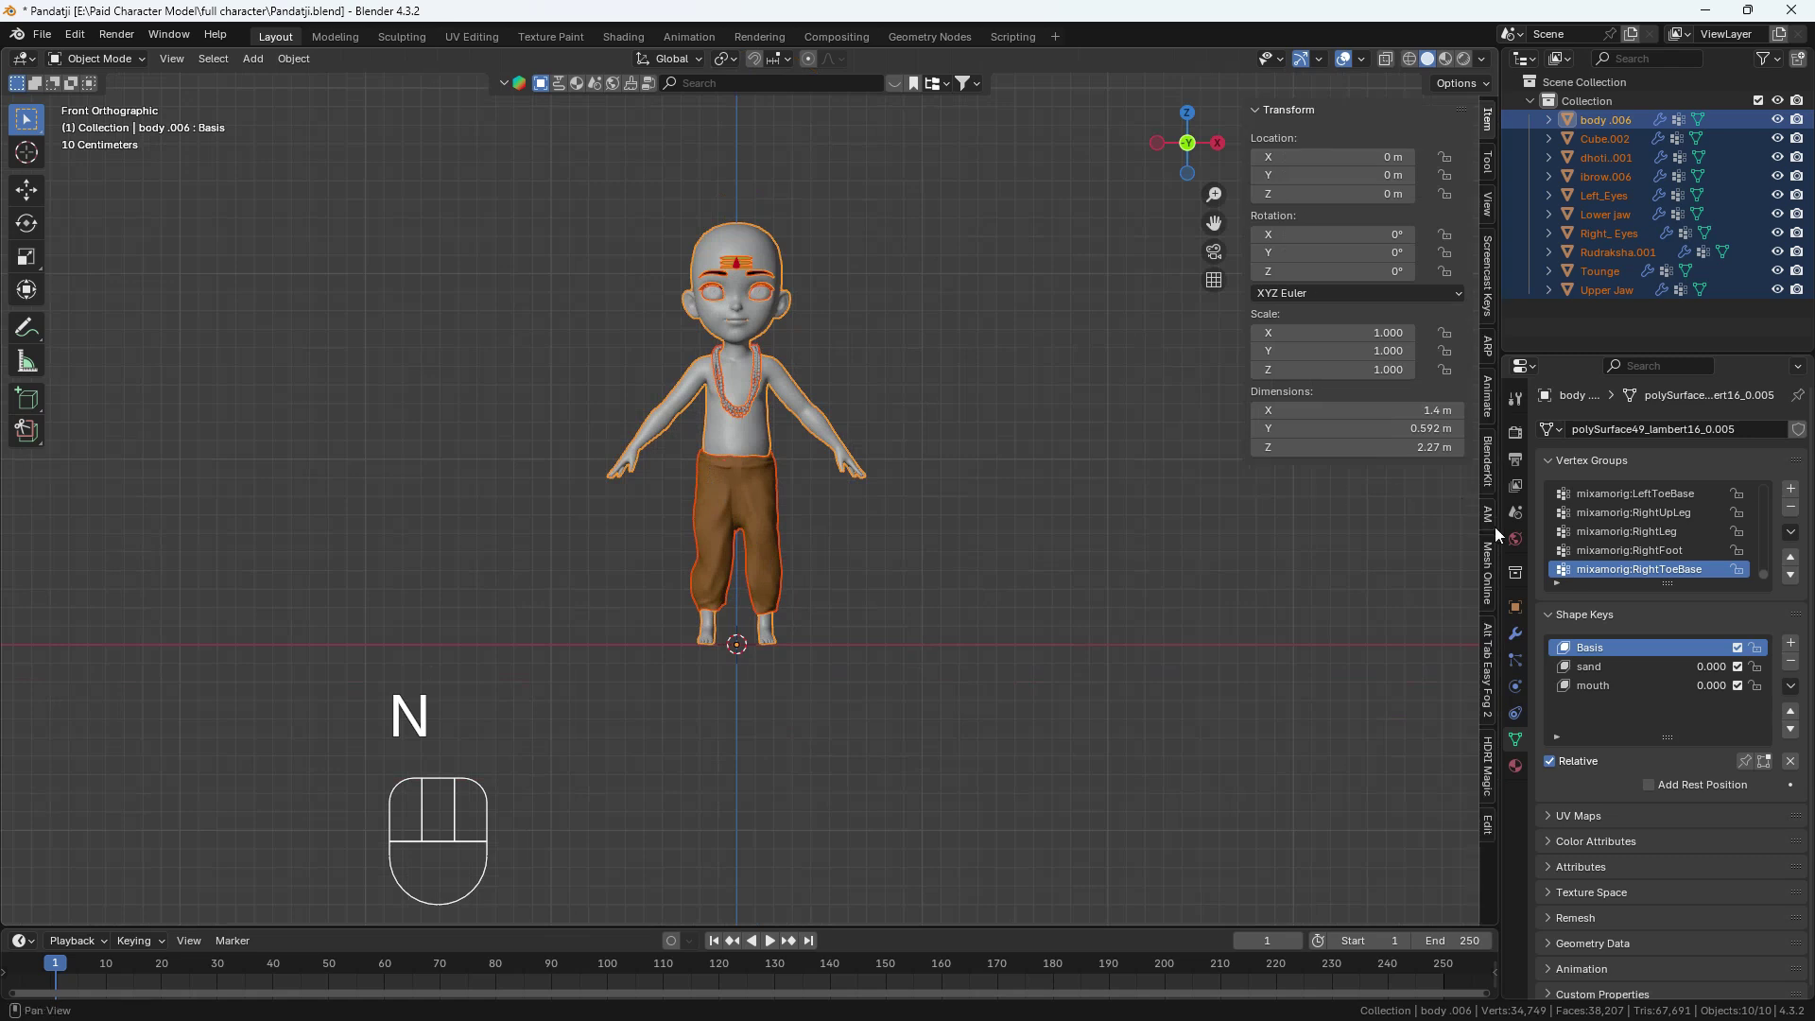
pyautogui.click(1487, 346)
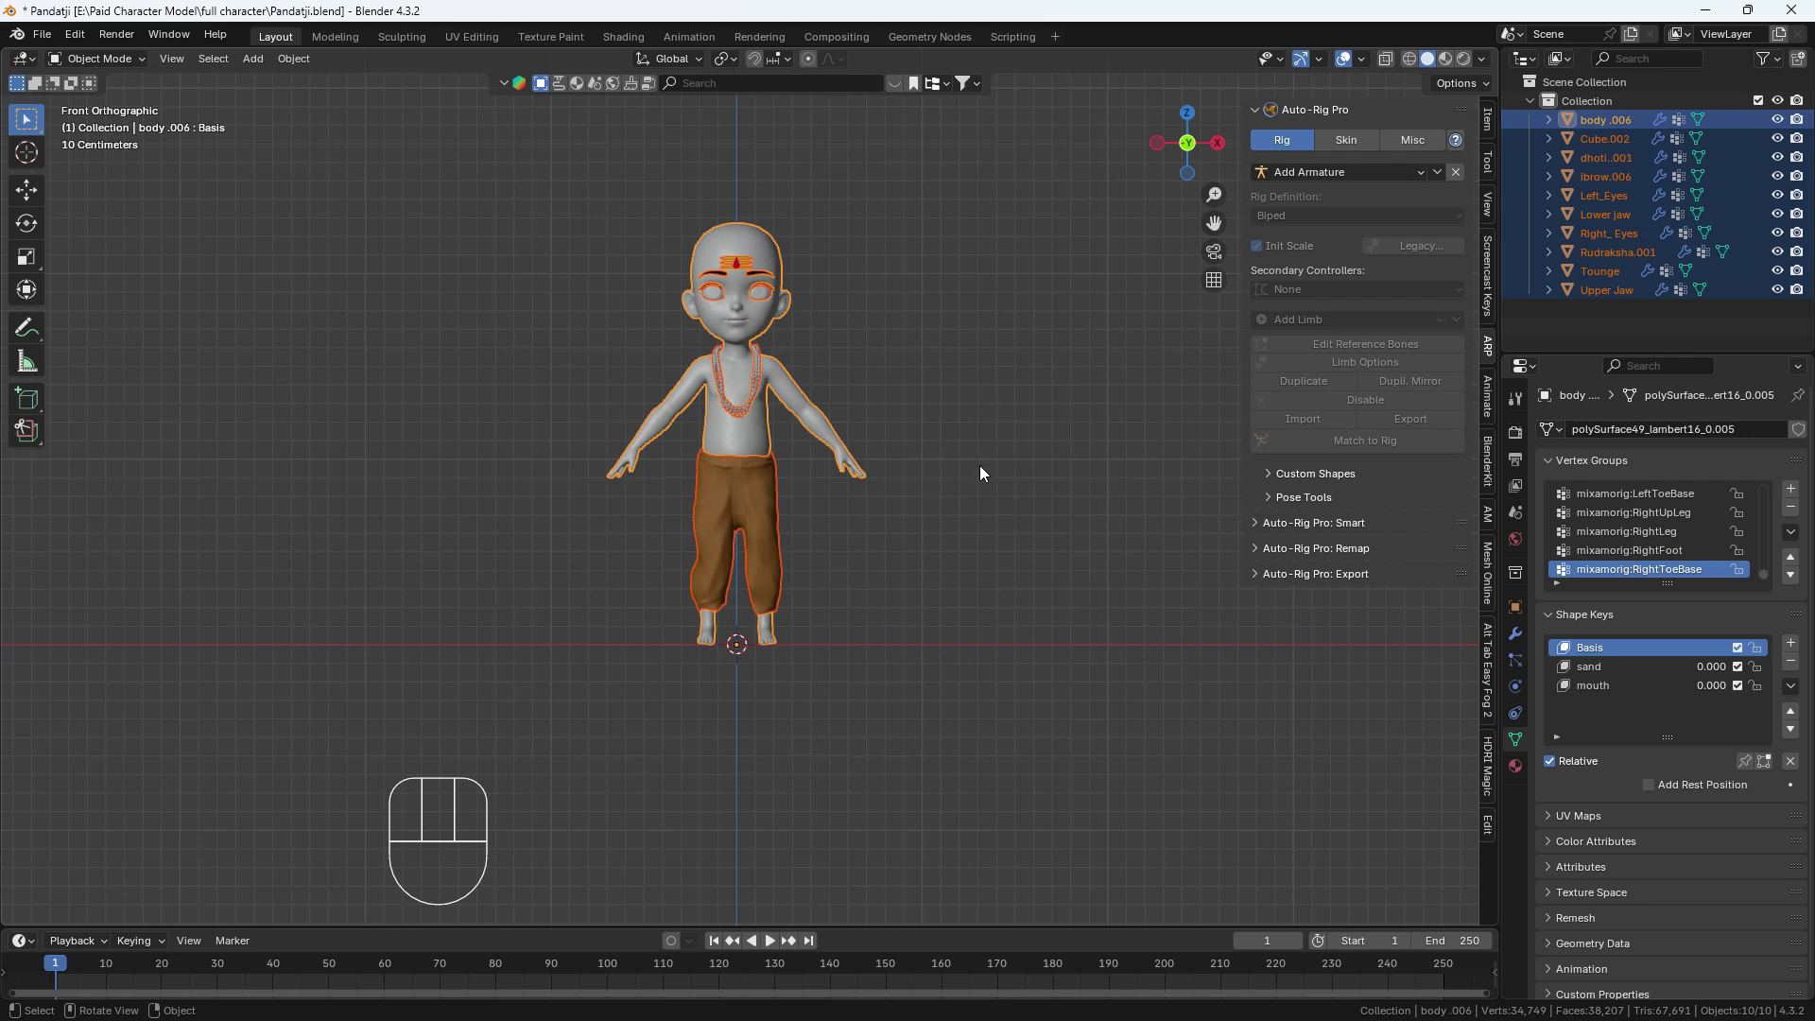
pyautogui.click(1253, 521)
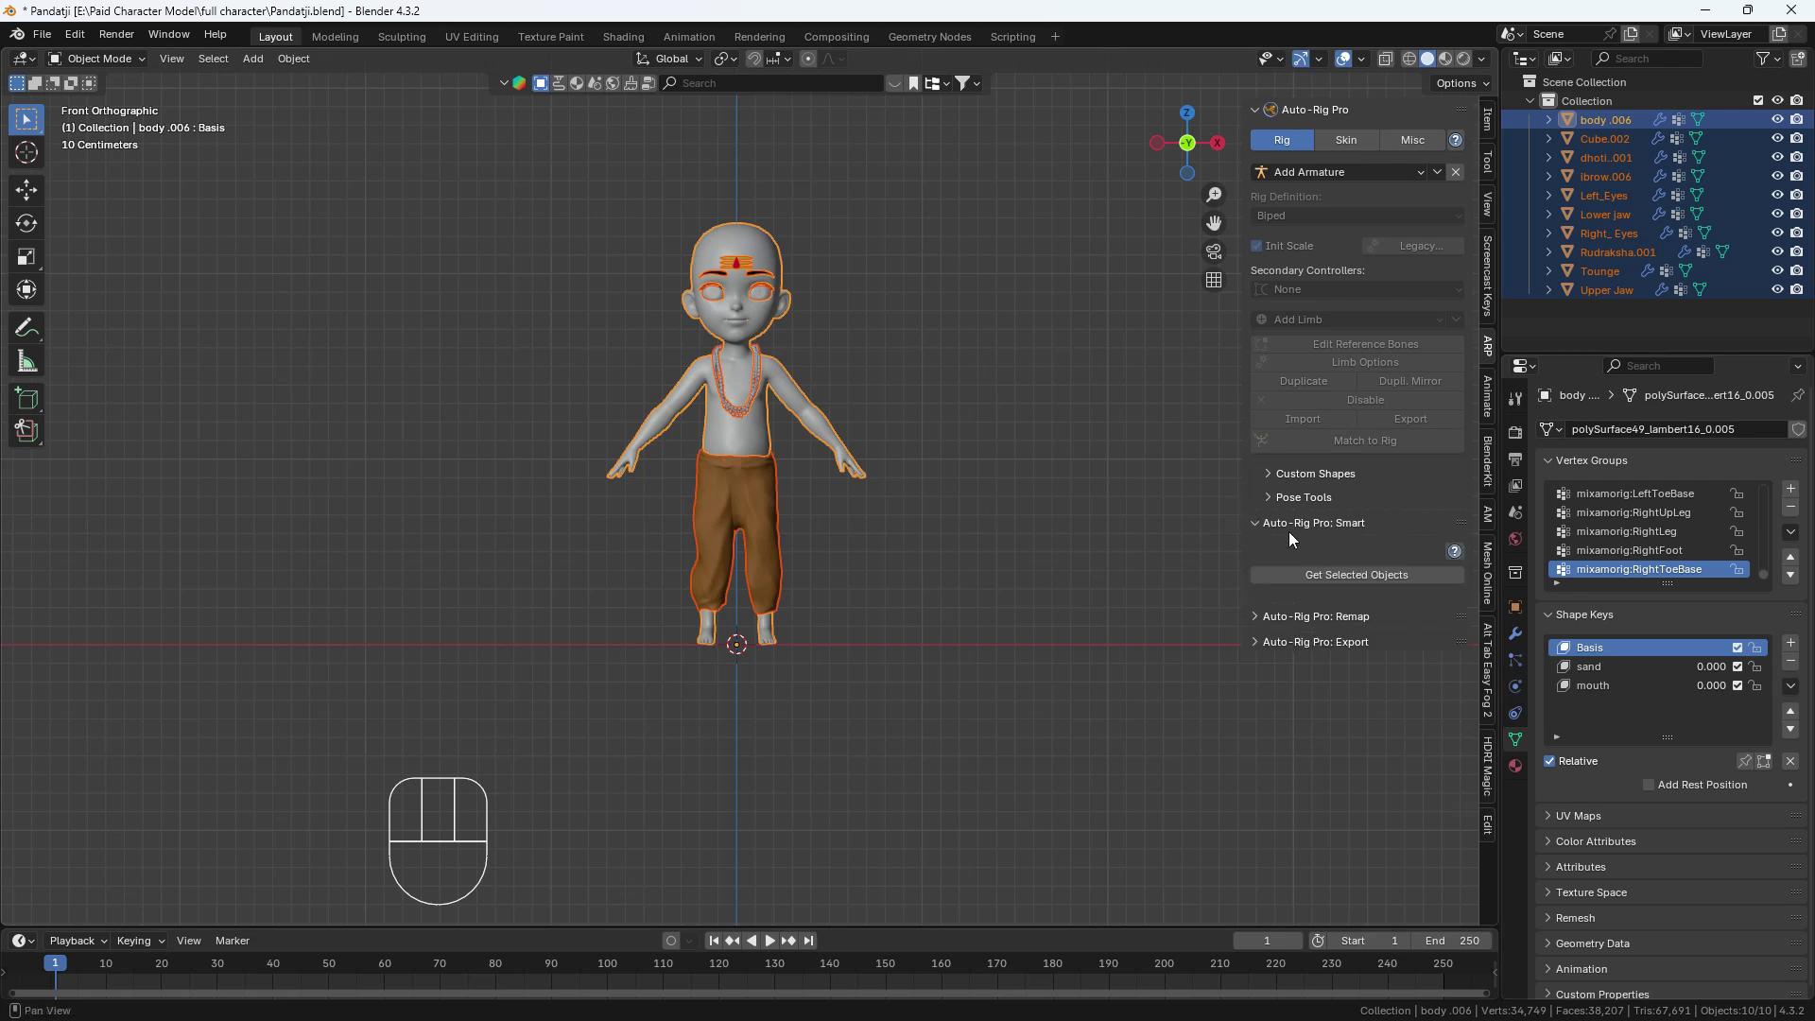
pyautogui.click(1361, 575)
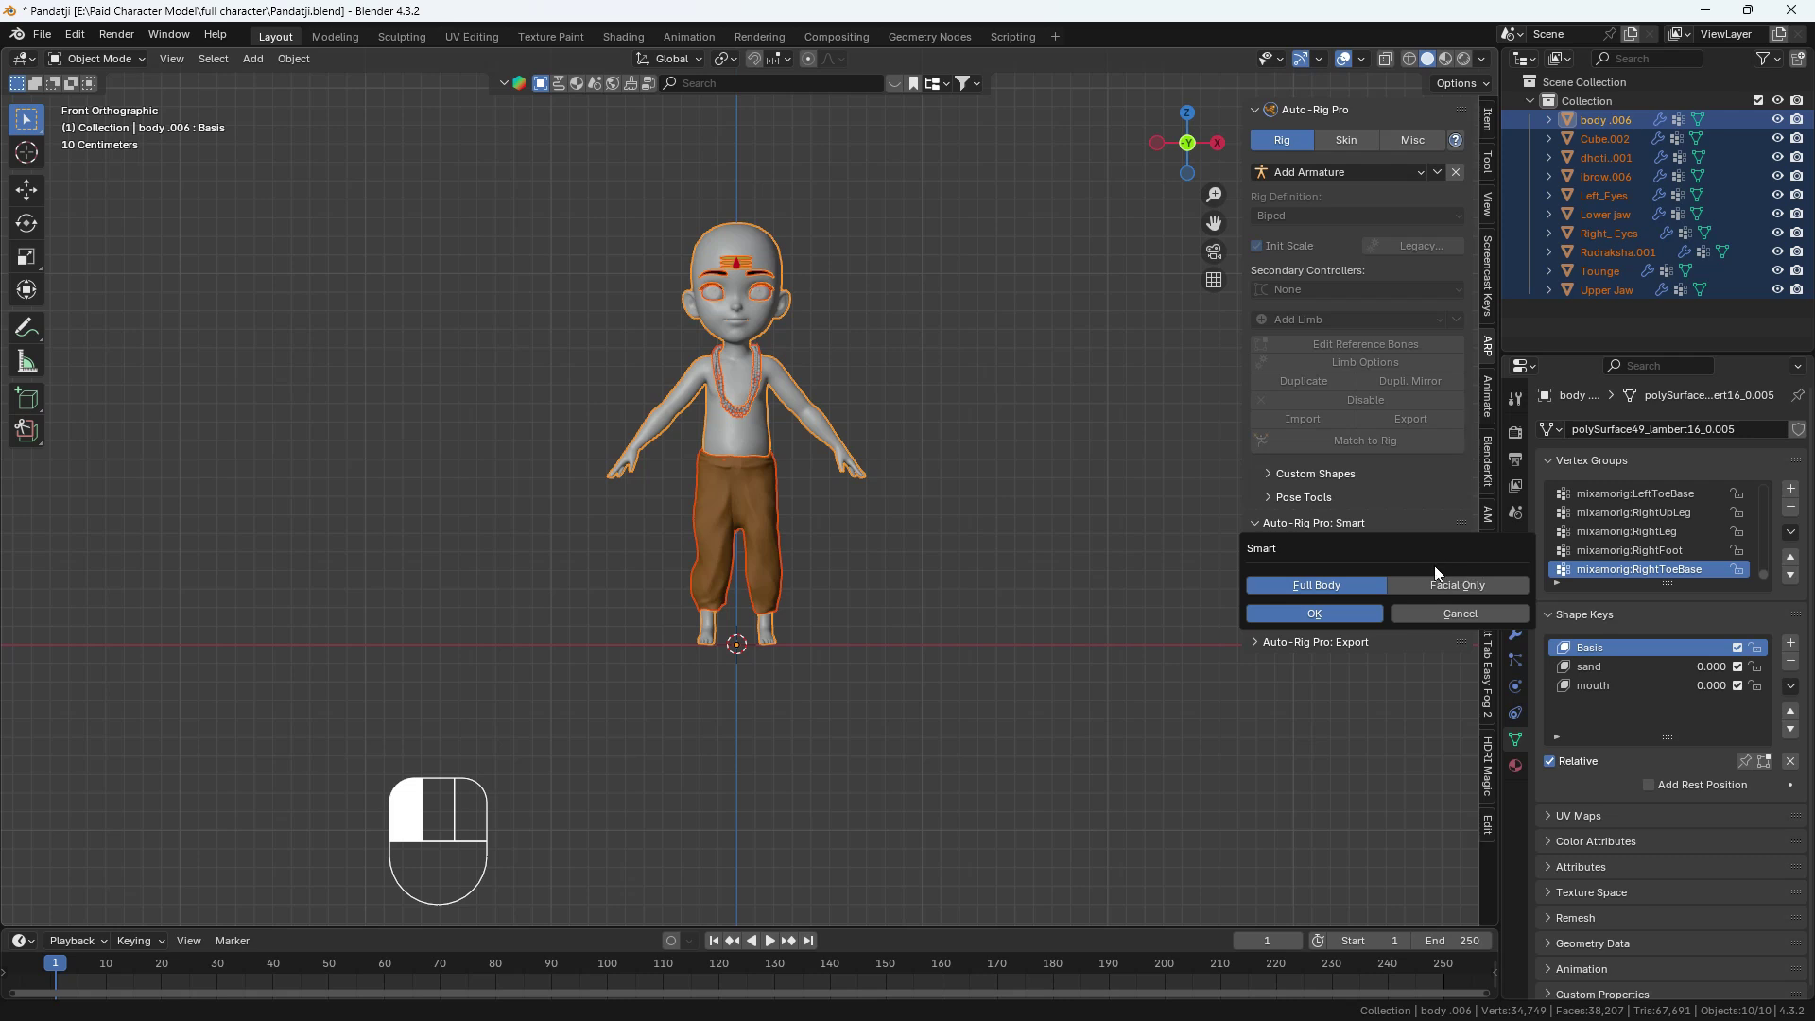
pyautogui.click(1324, 616)
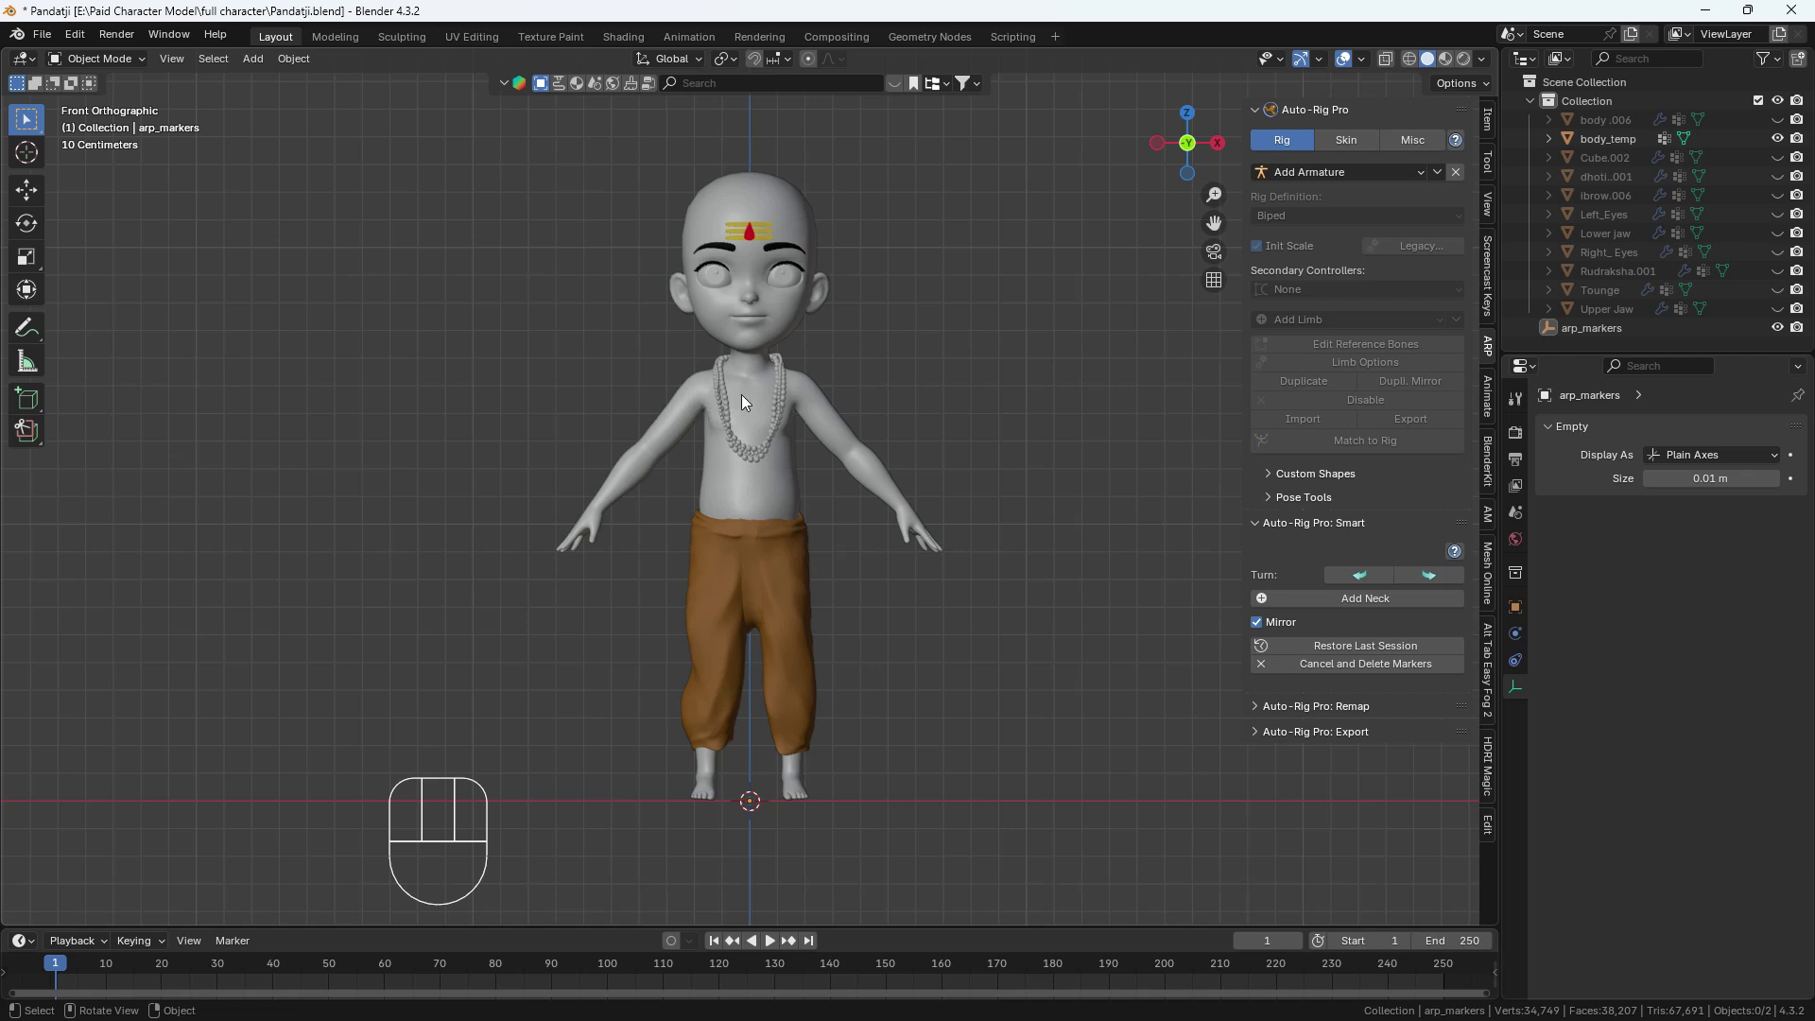
# Examine the character's alignment with the world origin from above, and cancel the Smart session with its markers deleted.
pyautogui.scroll(8, 753, 402)
pyautogui.scroll(-4, 754, 388)
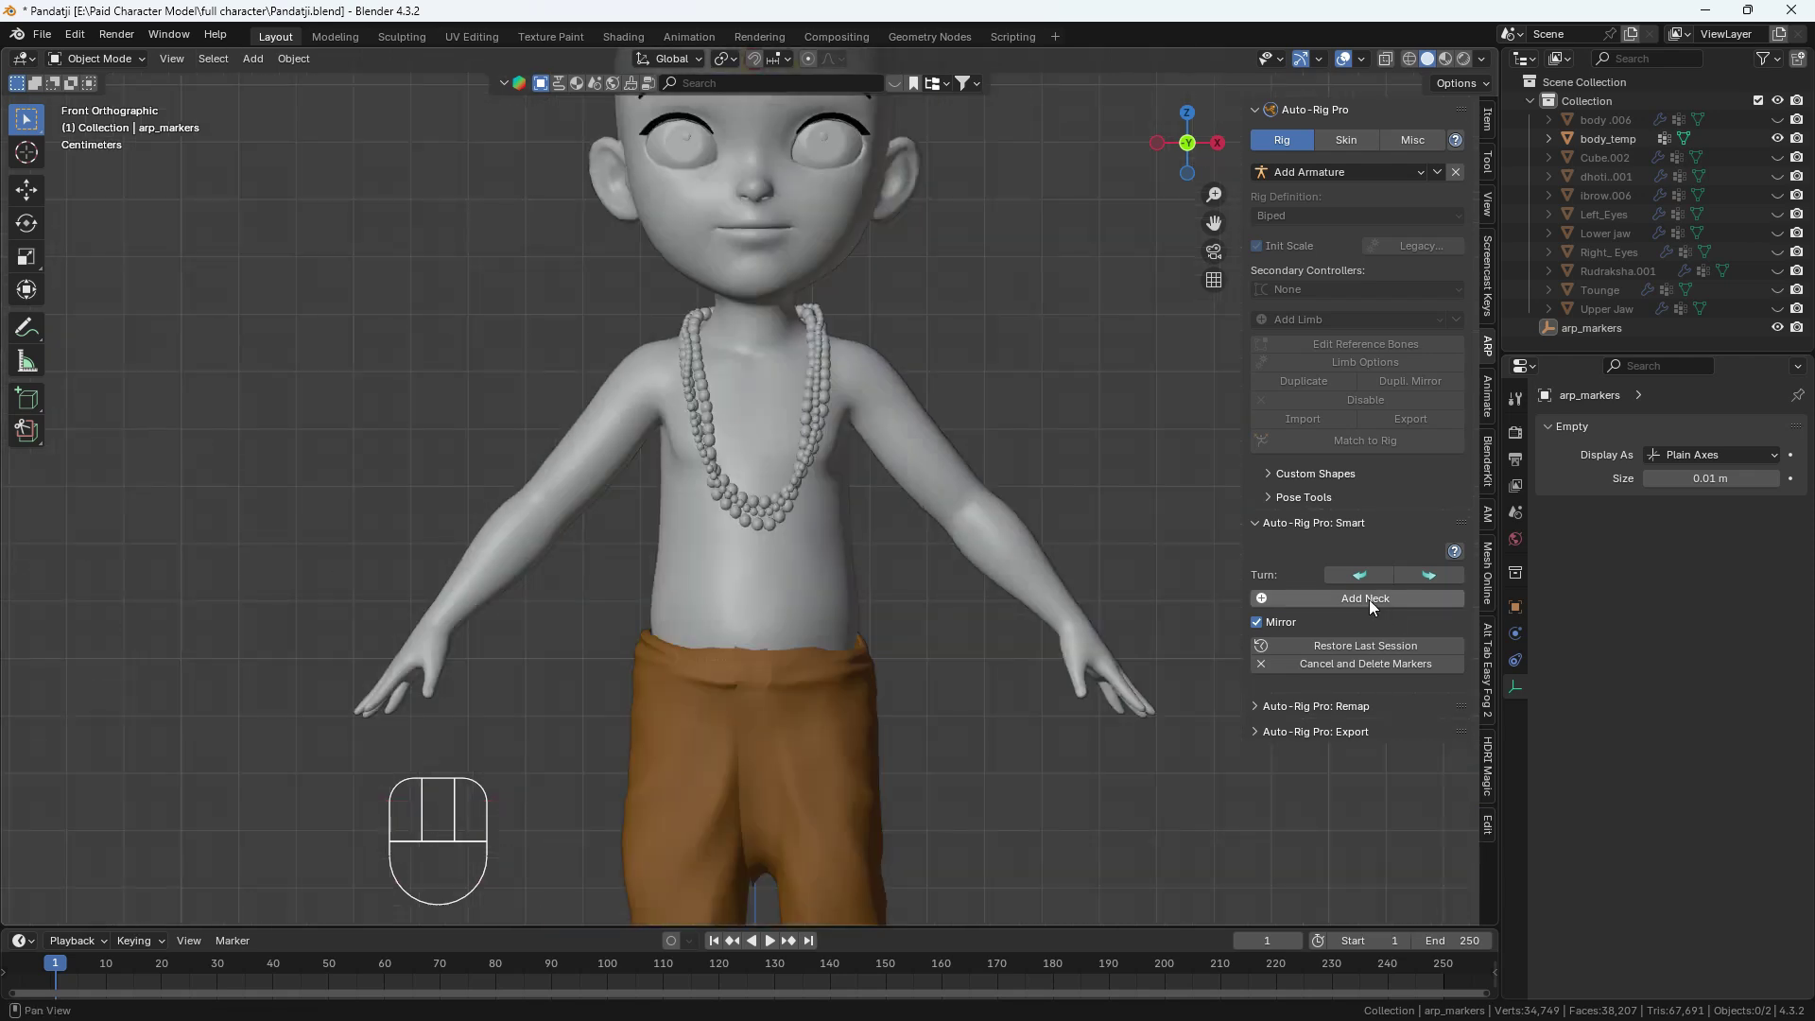
pyautogui.scroll(-5, 723, 522)
pyautogui.press('`')
pyautogui.click(771, 317)
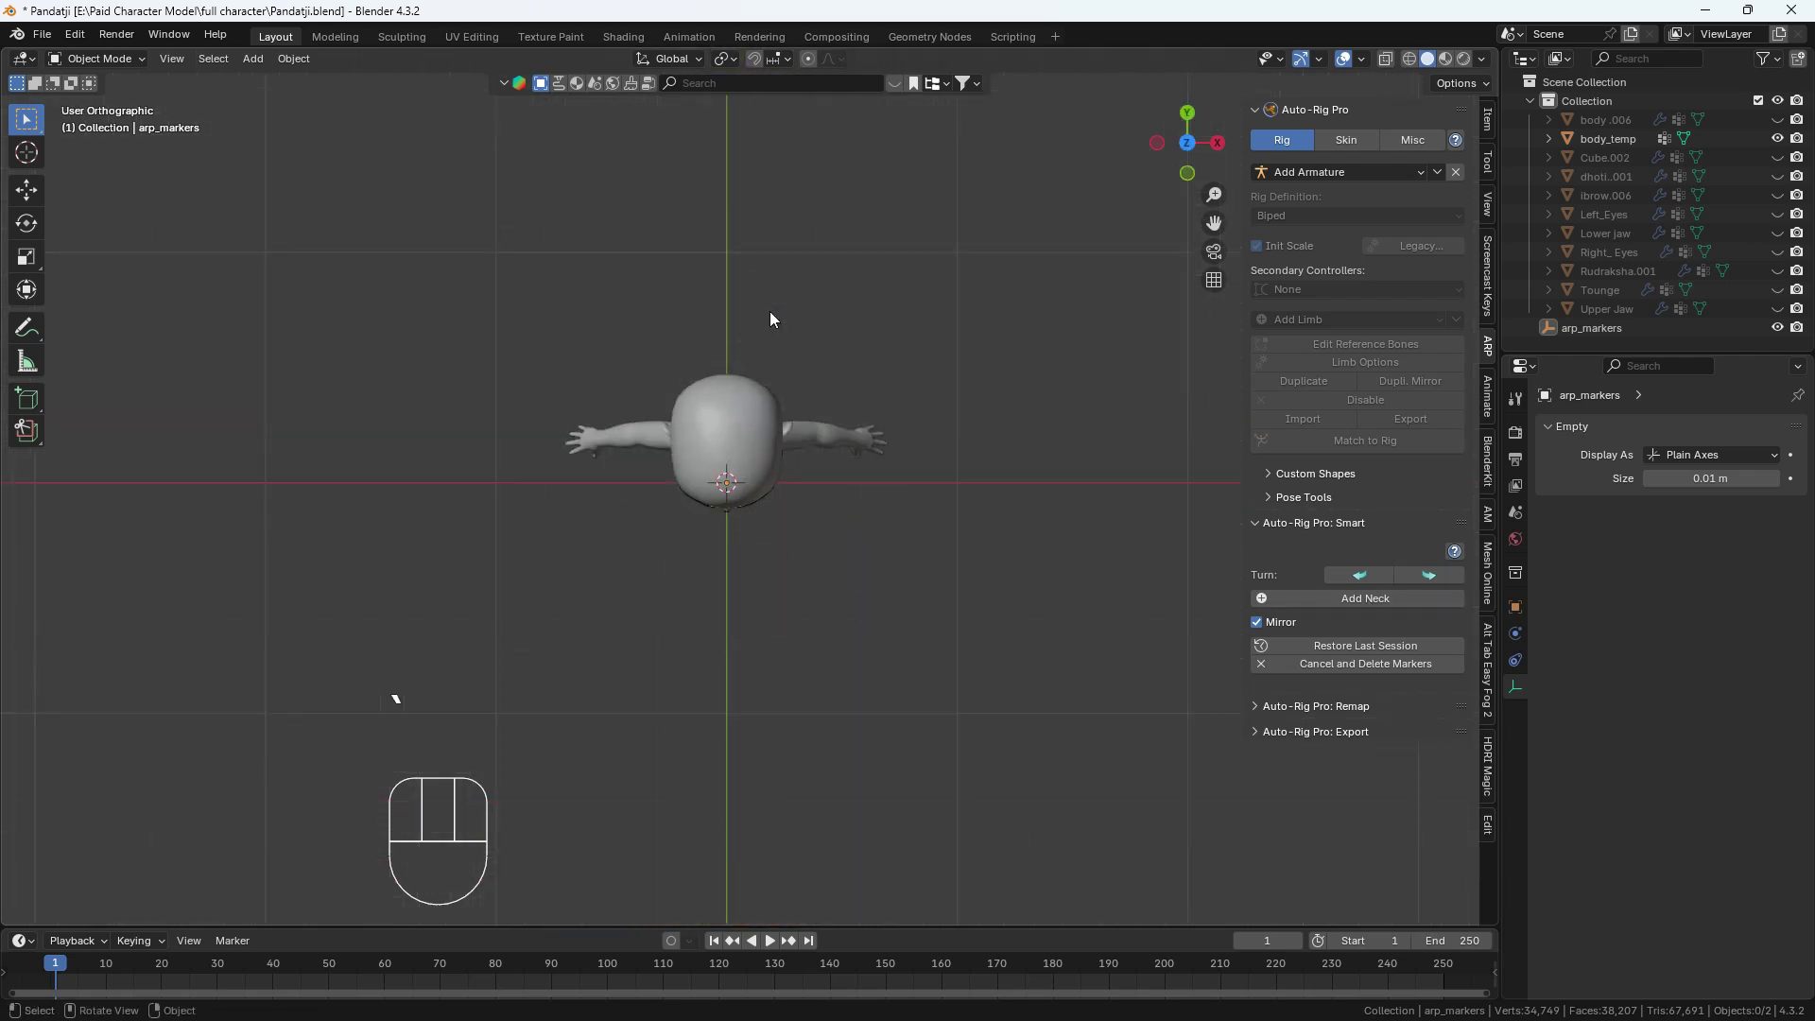
pyautogui.moveTo(329, 326); pyautogui.dragTo(961, 590)
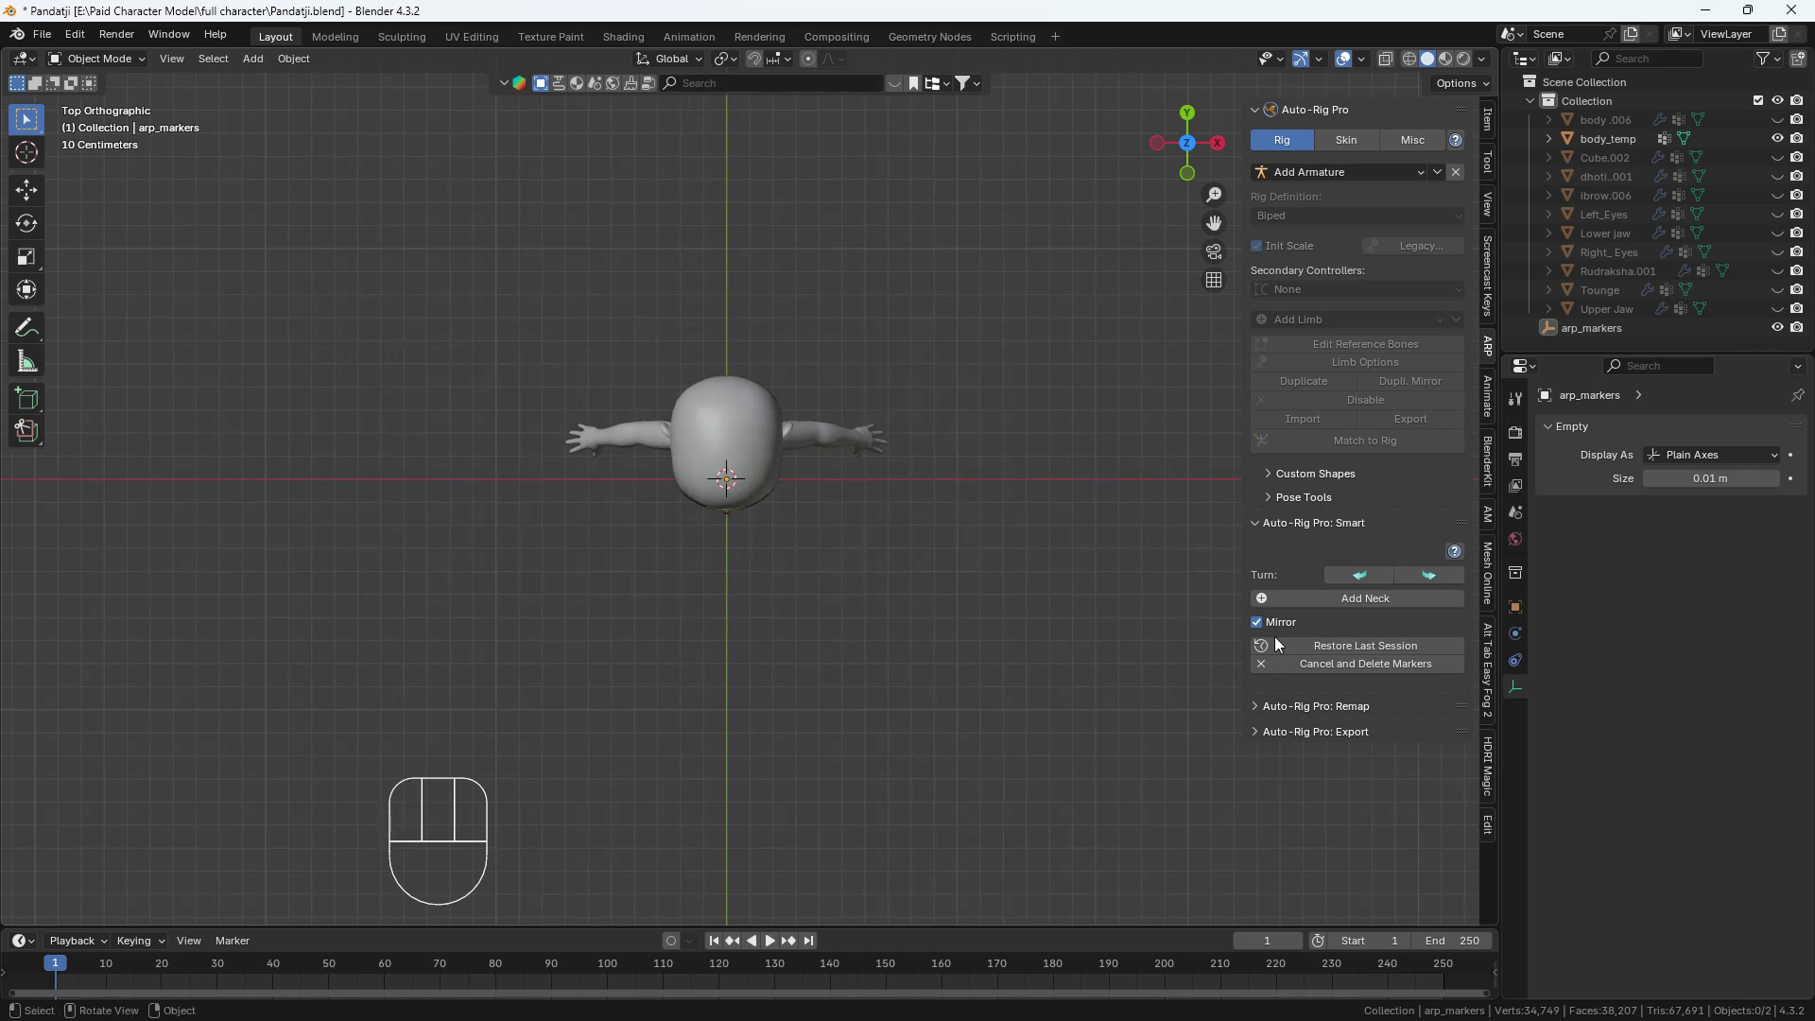
pyautogui.click(1369, 647)
pyautogui.moveTo(485, 261); pyautogui.dragTo(1141, 672)
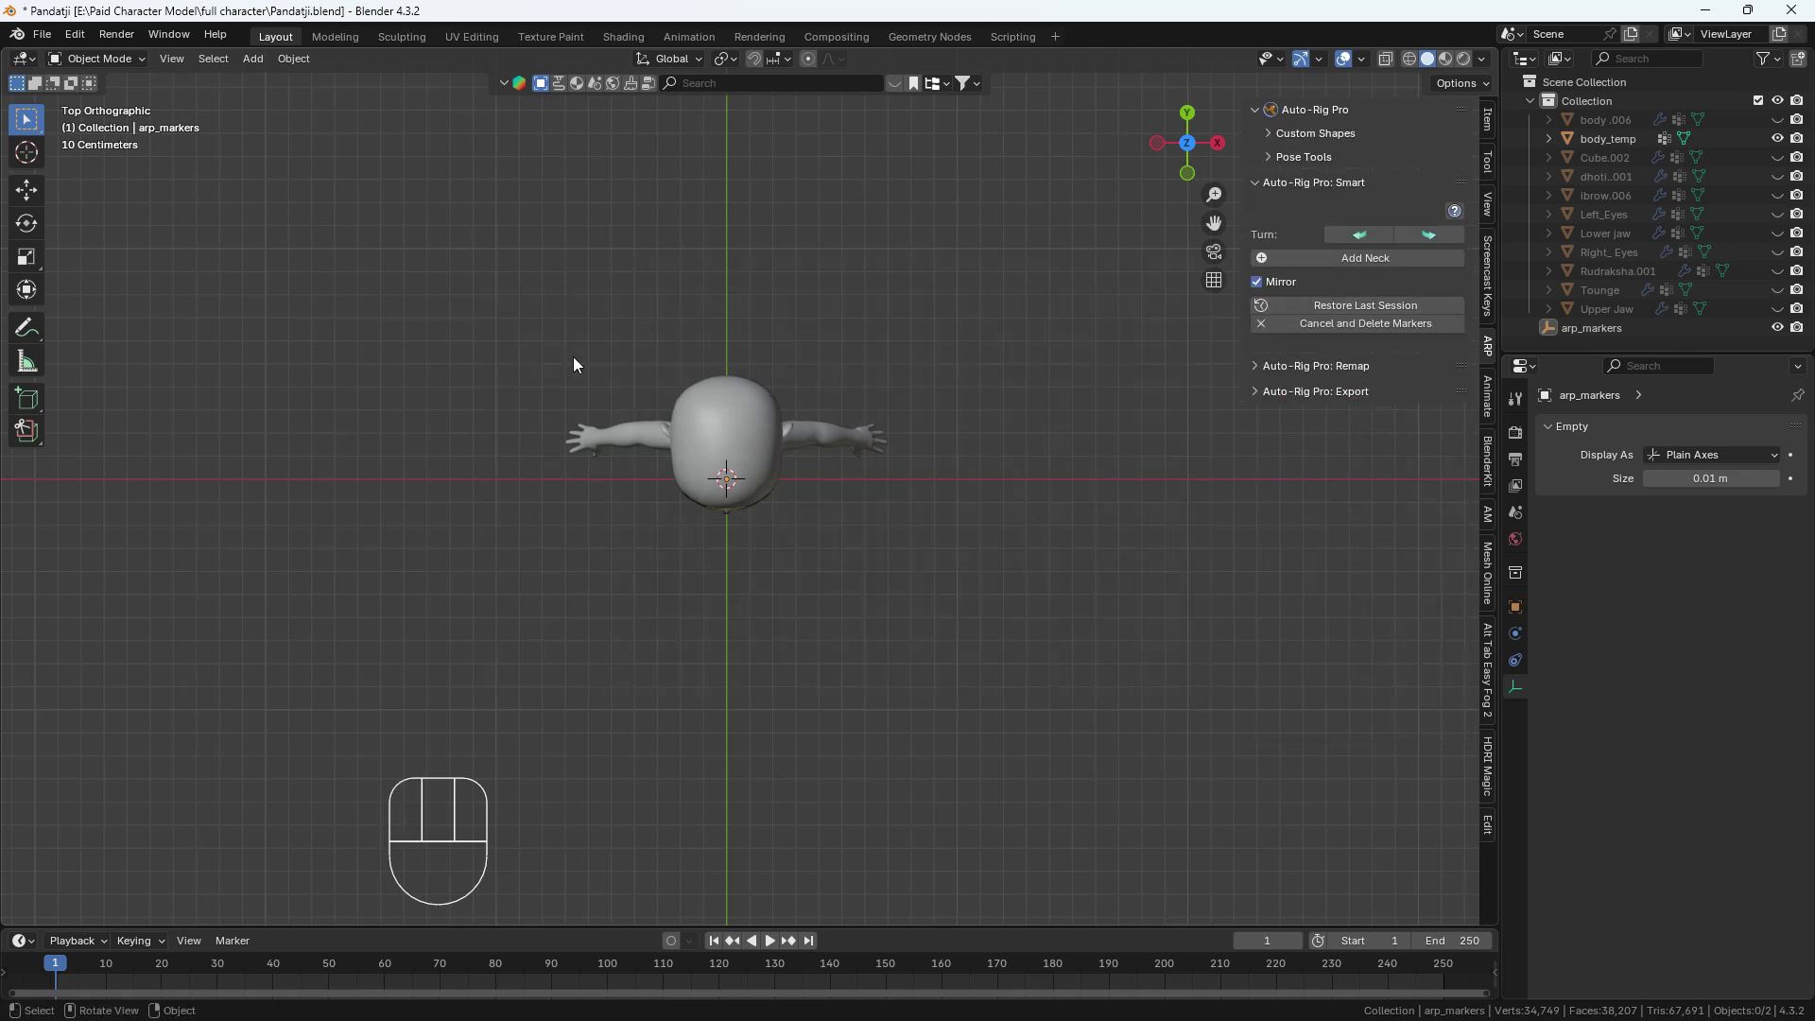
pyautogui.click(1331, 324)
# Move all of the character's objects along negative Y to centre the body over the world origin, checking it from the side.
pyautogui.moveTo(458, 380); pyautogui.dragTo(1146, 632)
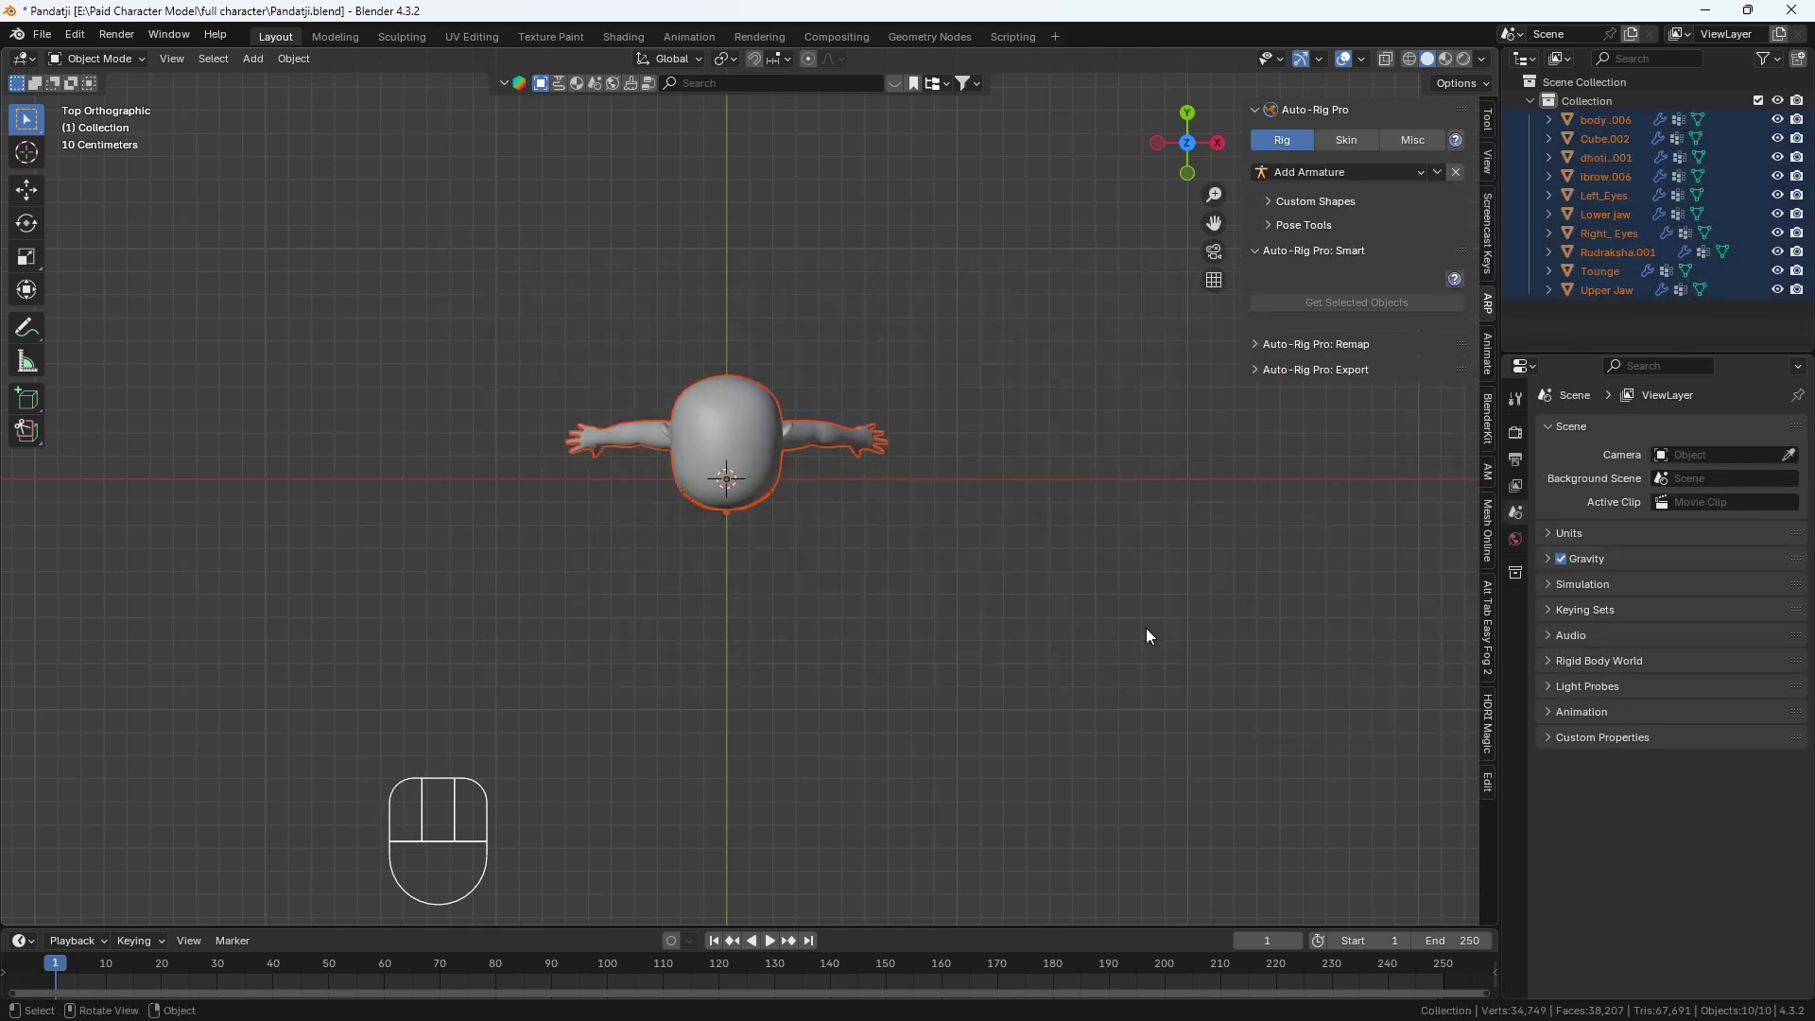
pyautogui.click(25, 192)
pyautogui.moveTo(725, 405); pyautogui.dragTo(739, 443)
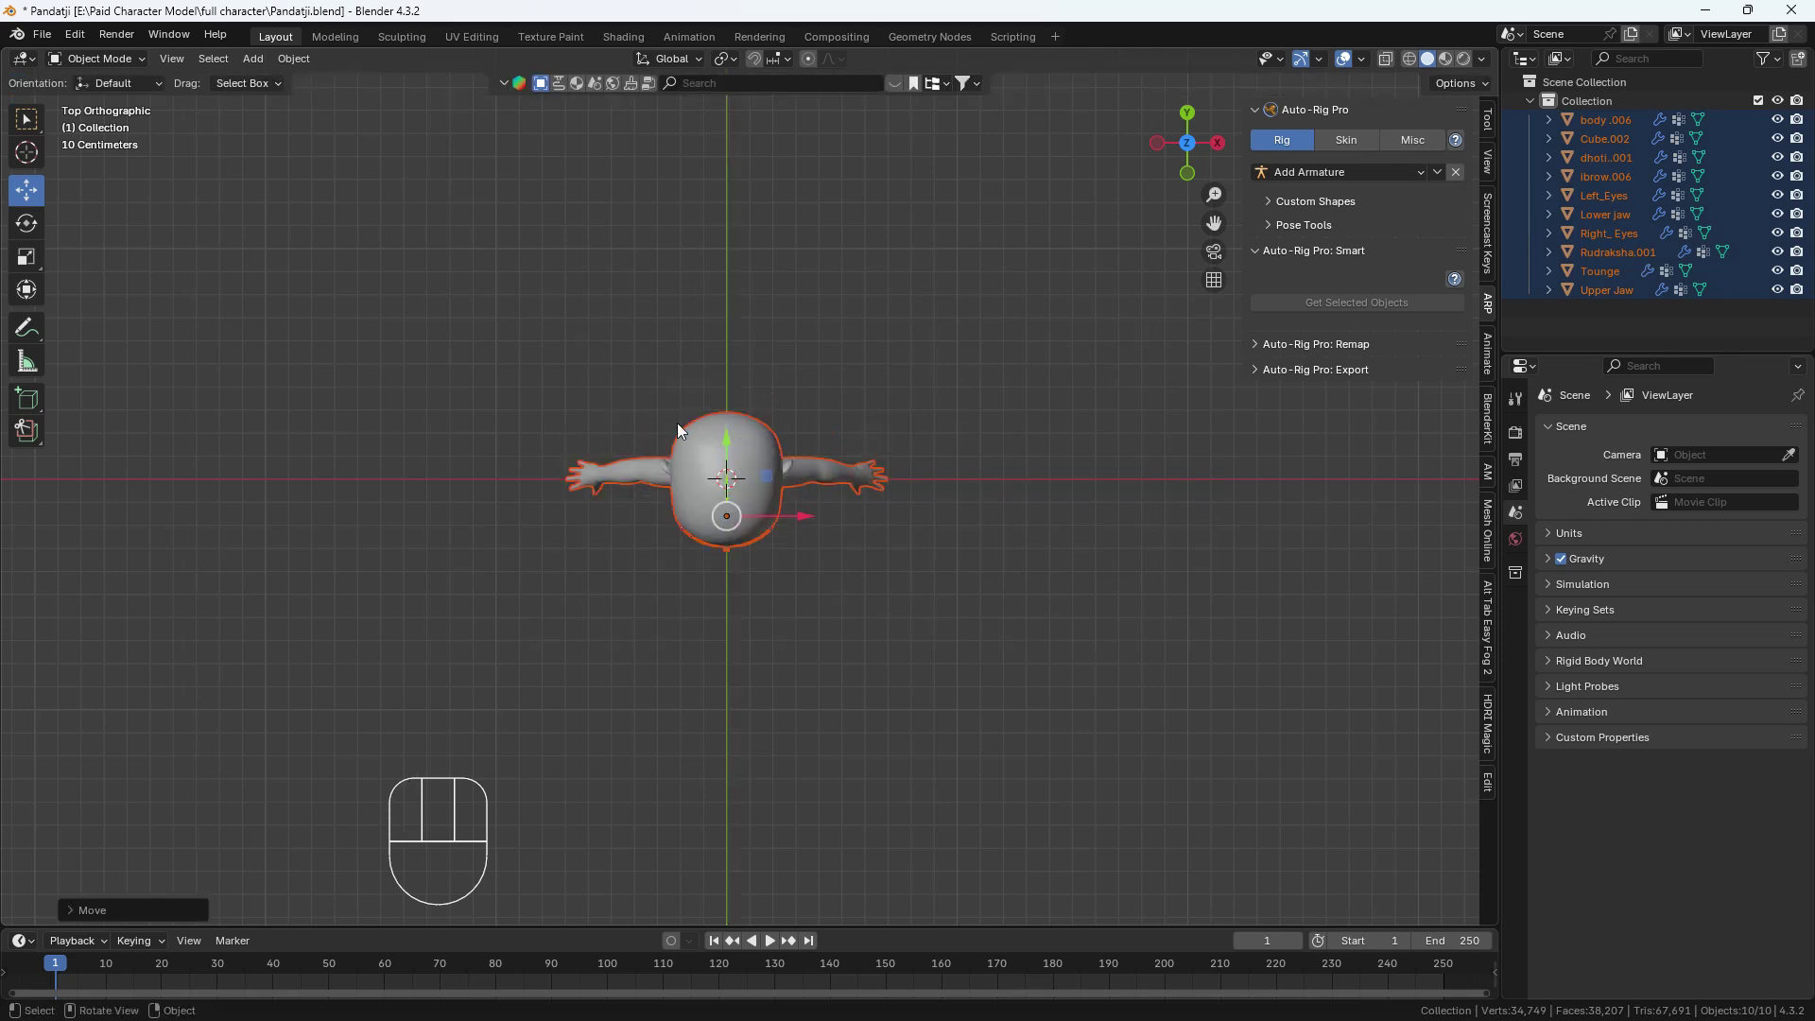
pyautogui.press('ctrl+KP_3')
pyautogui.scroll(-3, 711, 529)
pyautogui.keyDown('shift'); pyautogui.moveTo(770, 615); pyautogui.dragTo(790, 468, button='middle'); pyautogui.keyUp('shift')
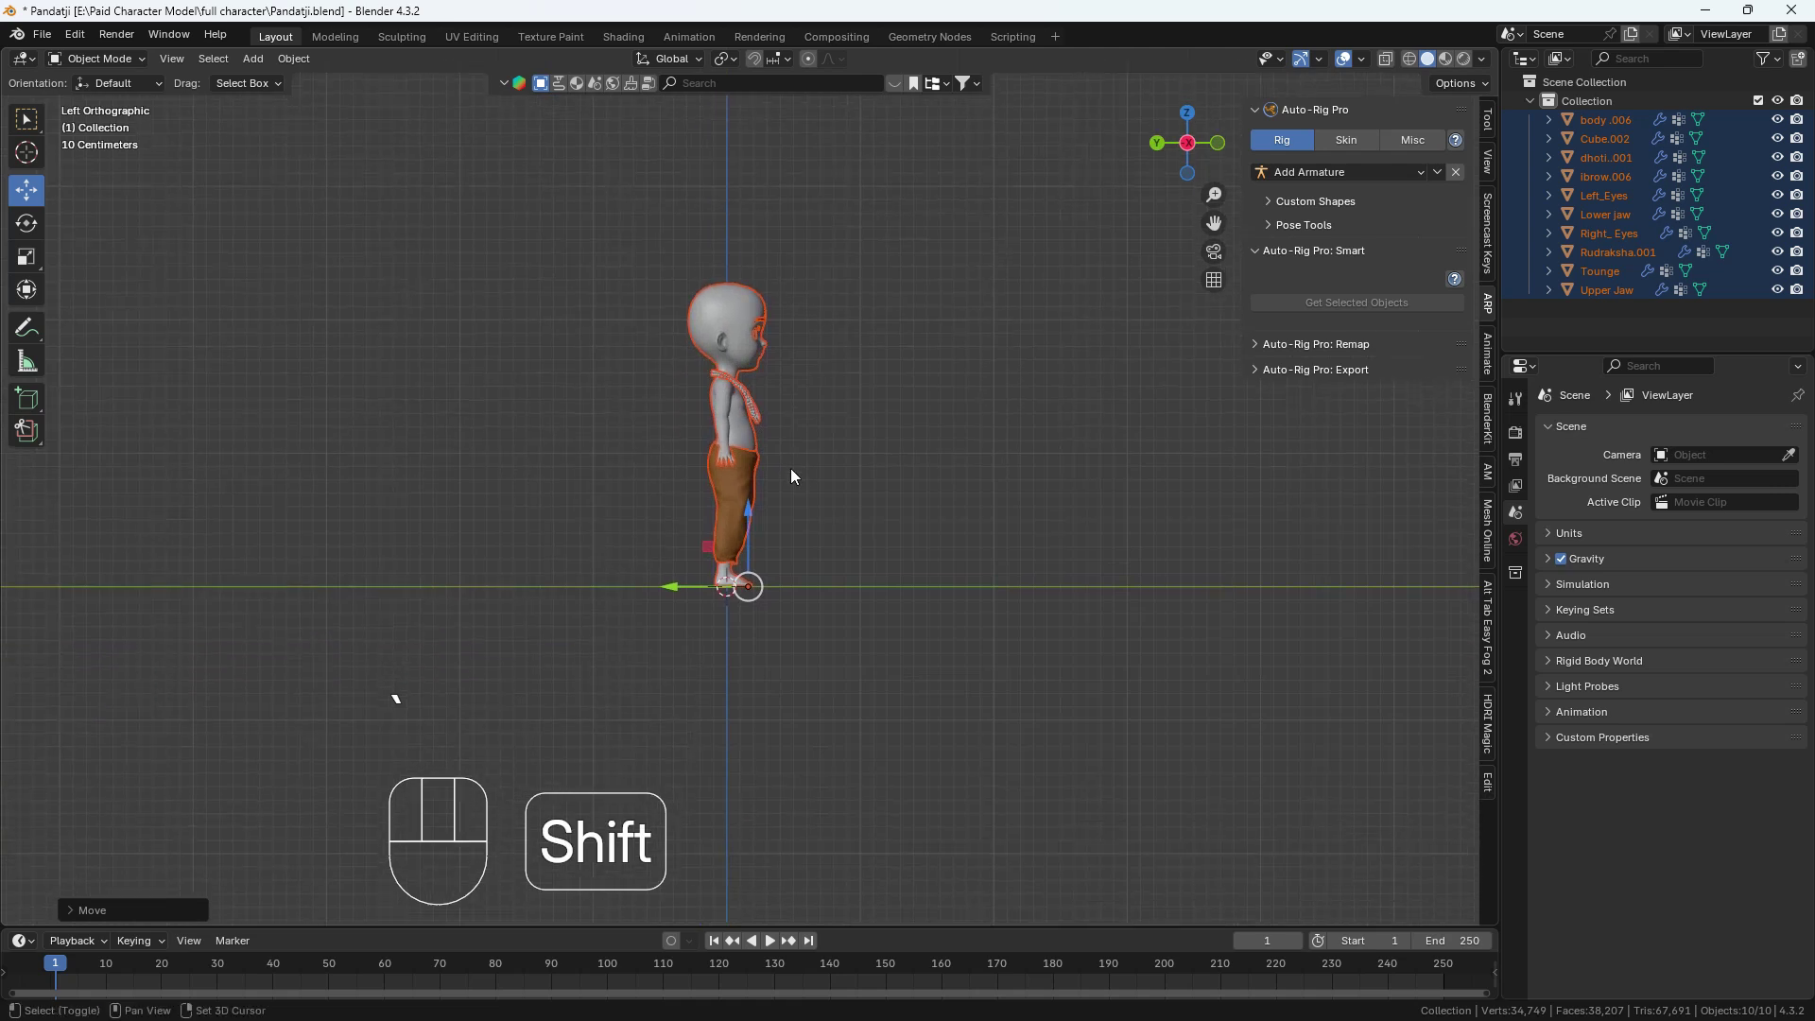
pyautogui.scroll(3, 768, 579)
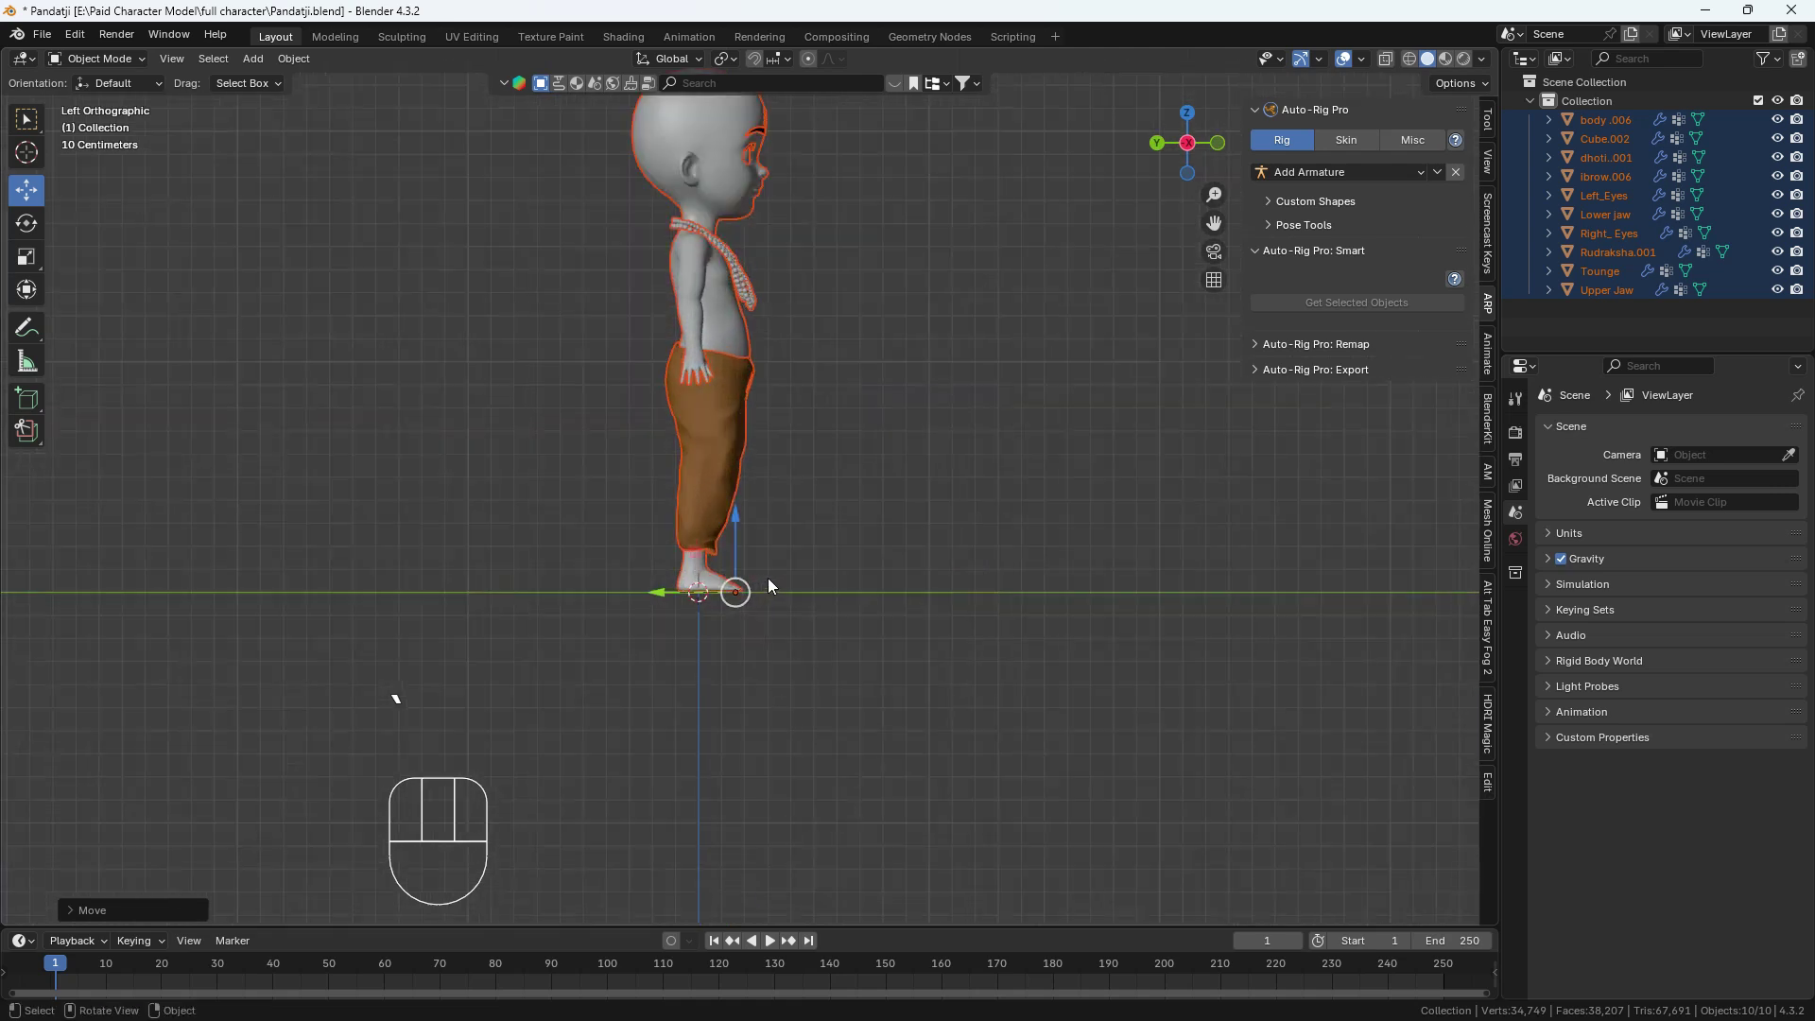
# Apply the moved character's transform so its objects' origins sit at the world origin, and return to the front view.
pyautogui.hotkey('ctrl', 'a')
pyautogui.click(802, 470)
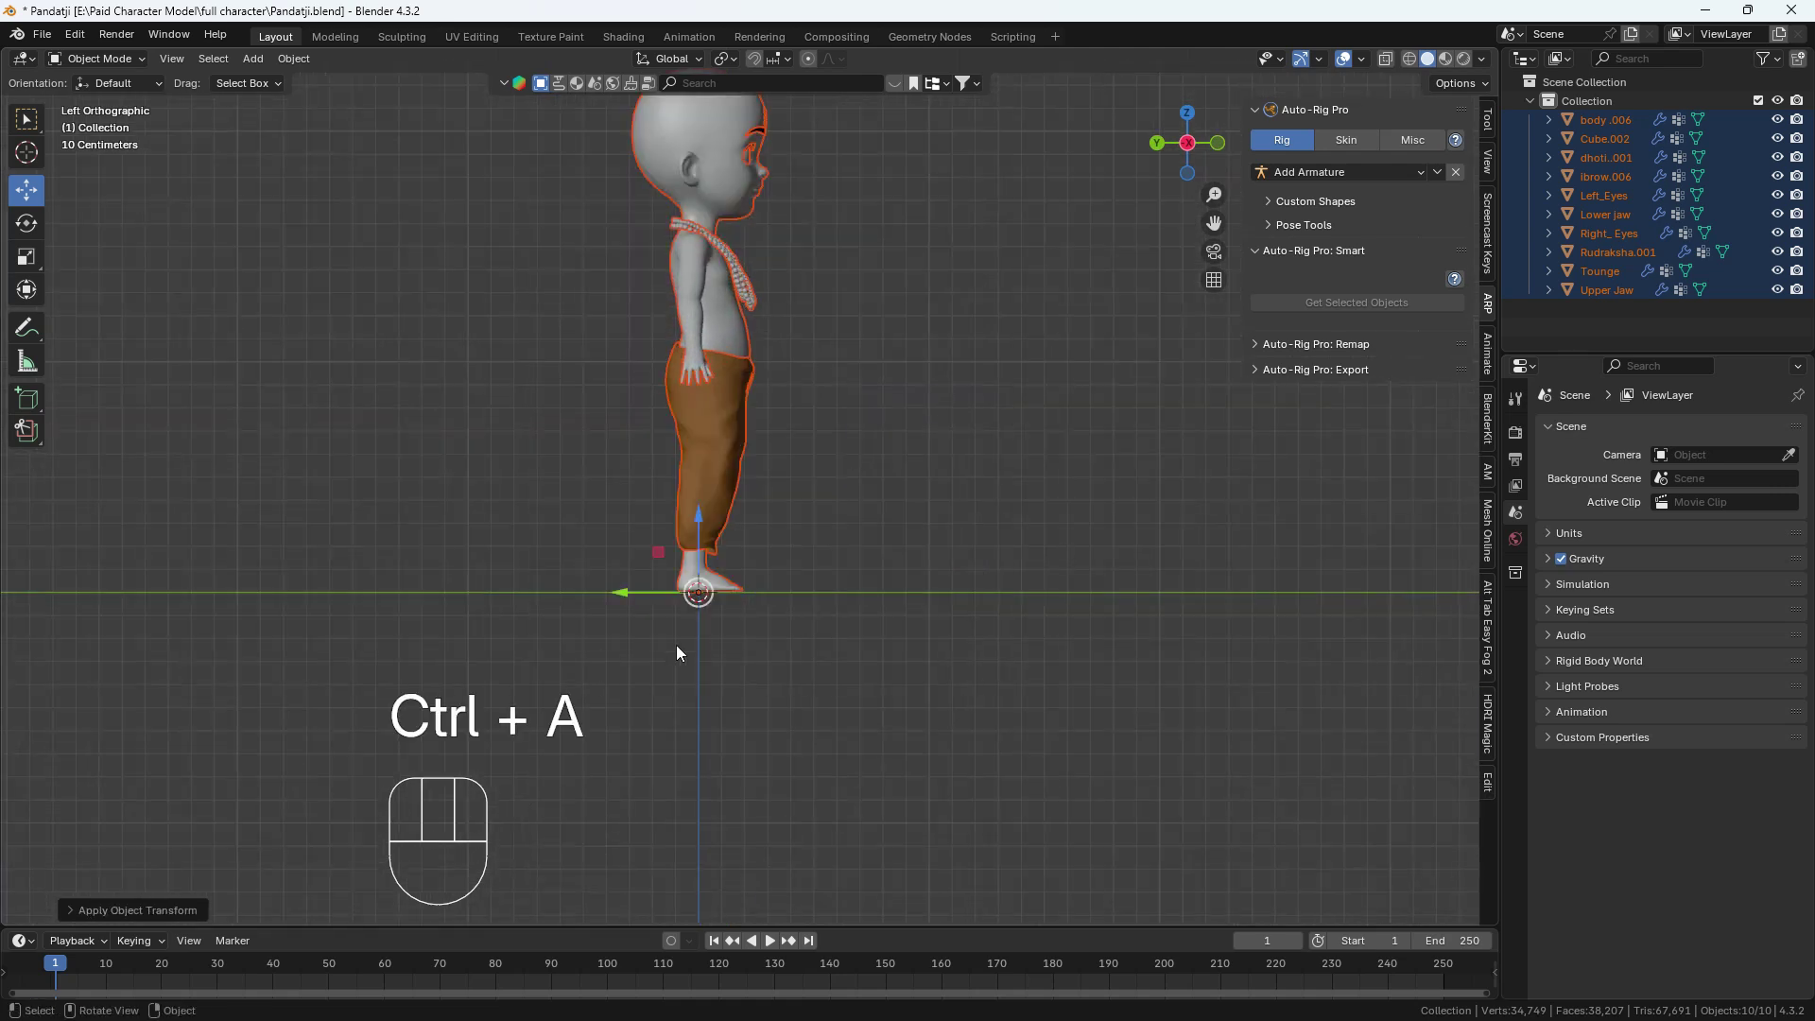
pyautogui.press('`')
pyautogui.click(548, 292)
pyautogui.keyDown('shift'); pyautogui.moveTo(724, 338); pyautogui.dragTo(756, 569, button='middle'); pyautogui.keyUp('shift')
pyautogui.scroll(2, 747, 609)
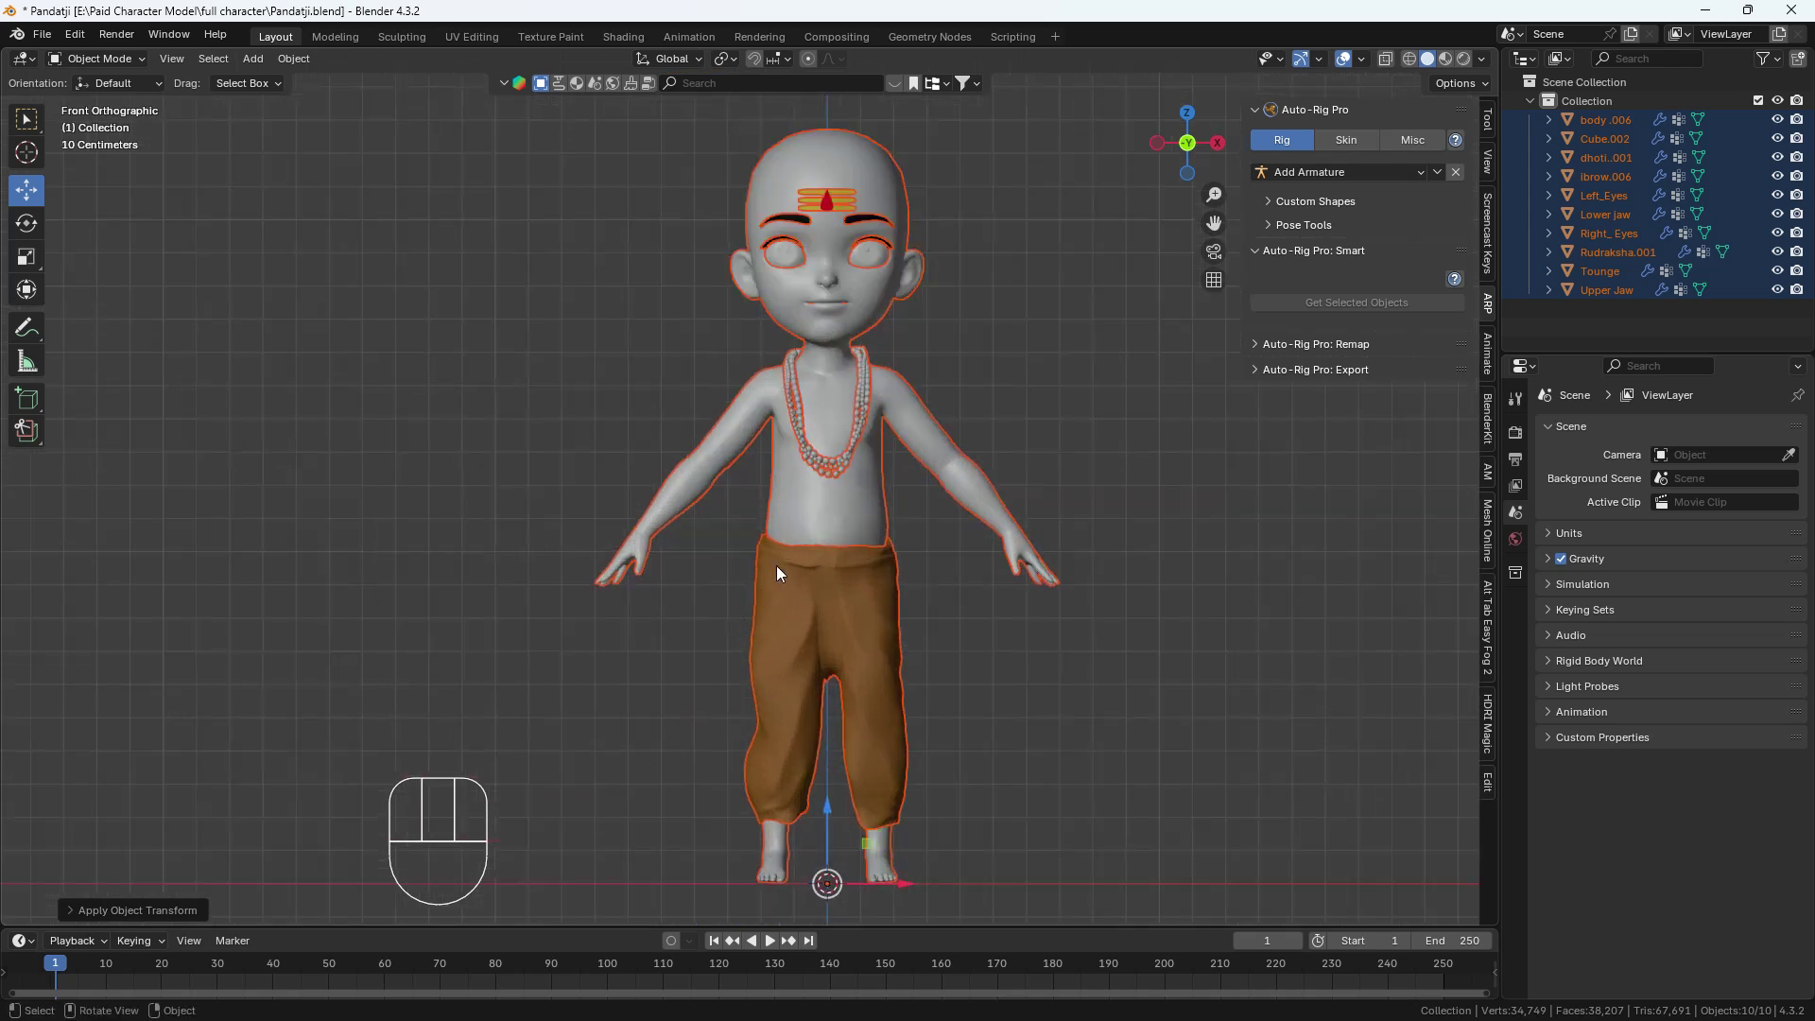
# Start an Auto-Rig Pro Smart session in Full Body mode from all of the character's objects, with the body mesh active.
pyautogui.keyDown('shift'); pyautogui.click(784, 565); pyautogui.keyUp('shift')
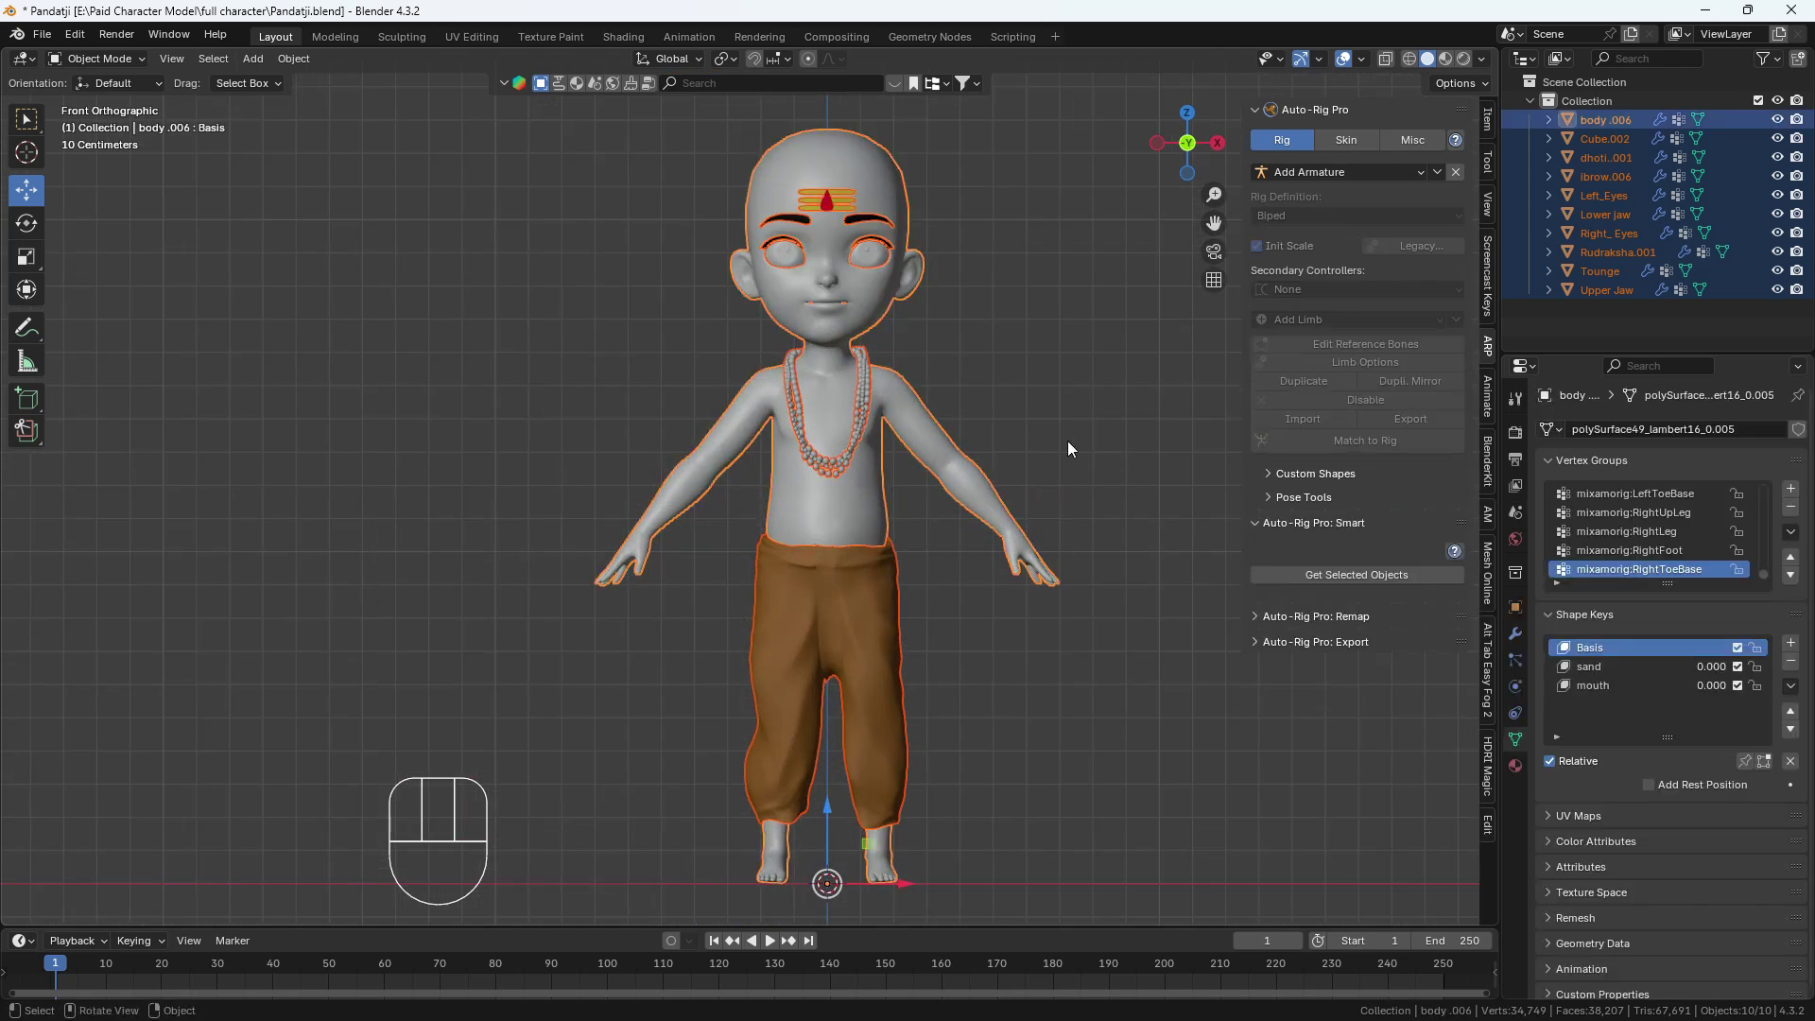
pyautogui.click(1343, 573)
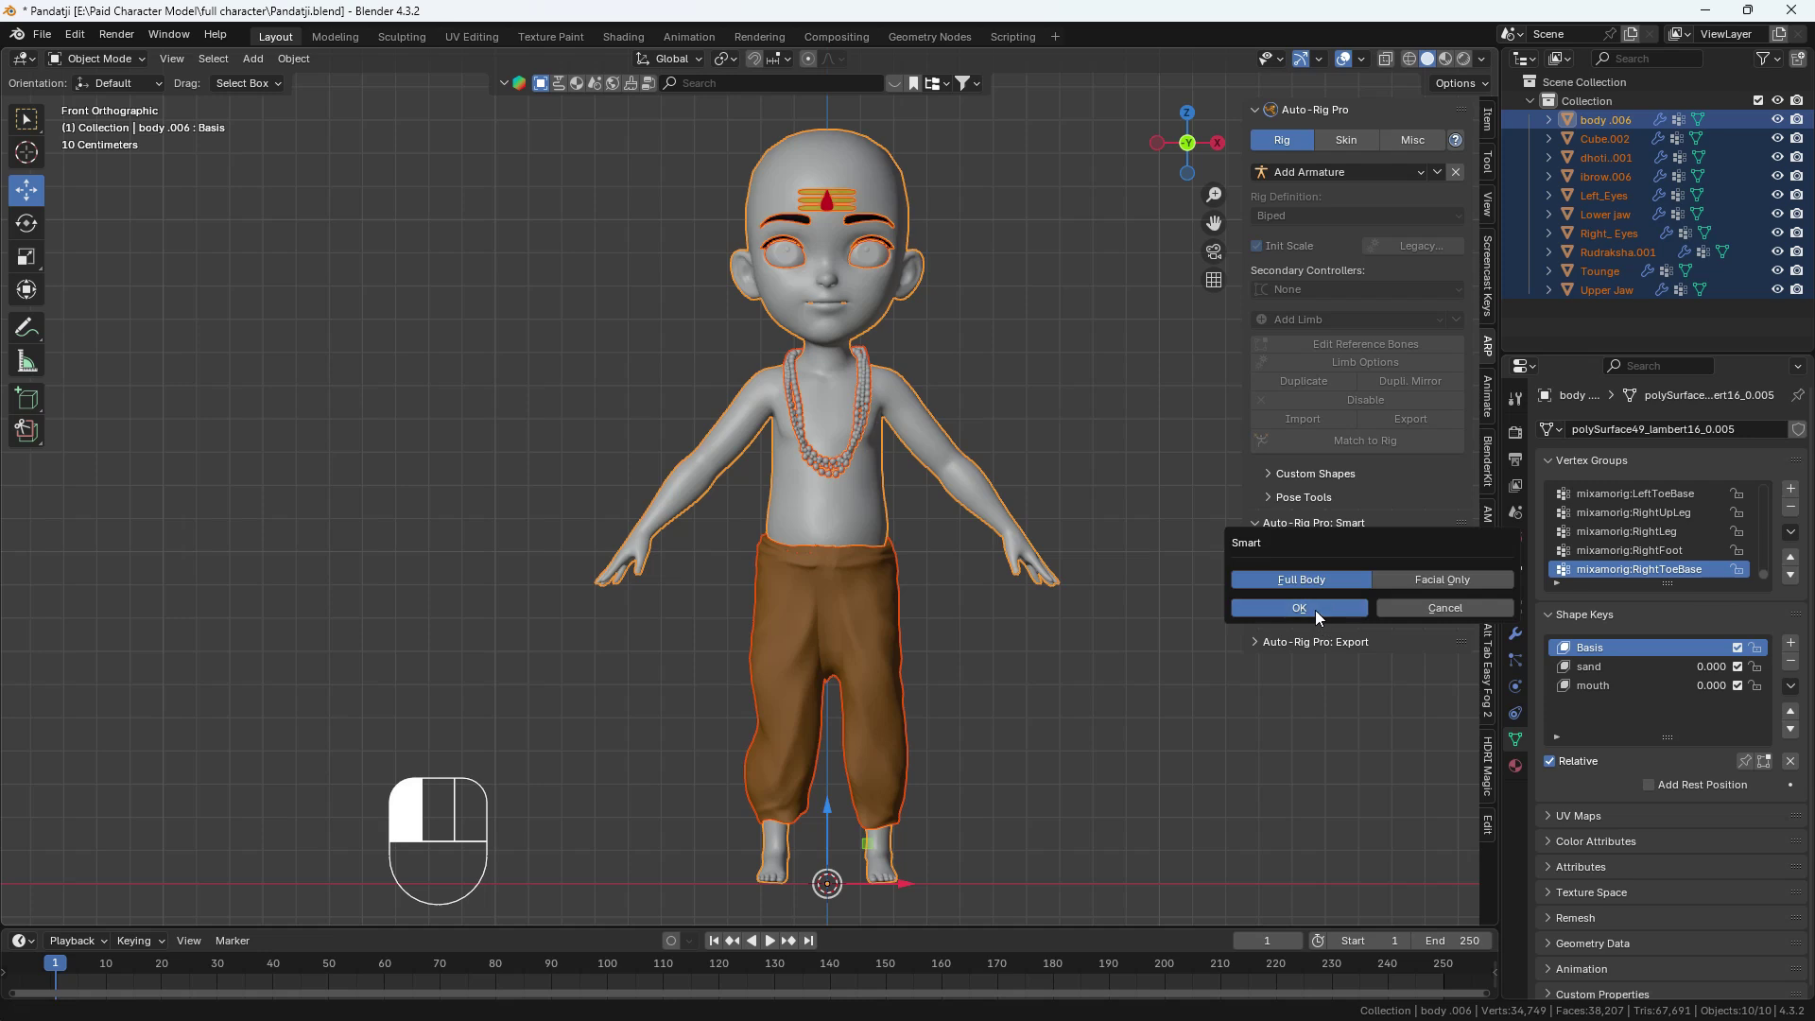
pyautogui.click(1312, 610)
# Place the neck marker at the base of the neck and the chin marker on the chin's lower edge.
pyautogui.scroll(7, 762, 379)
pyautogui.keyDown('shift'); pyautogui.moveTo(810, 438); pyautogui.dragTo(812, 459, button='middle'); pyautogui.keyUp('shift')
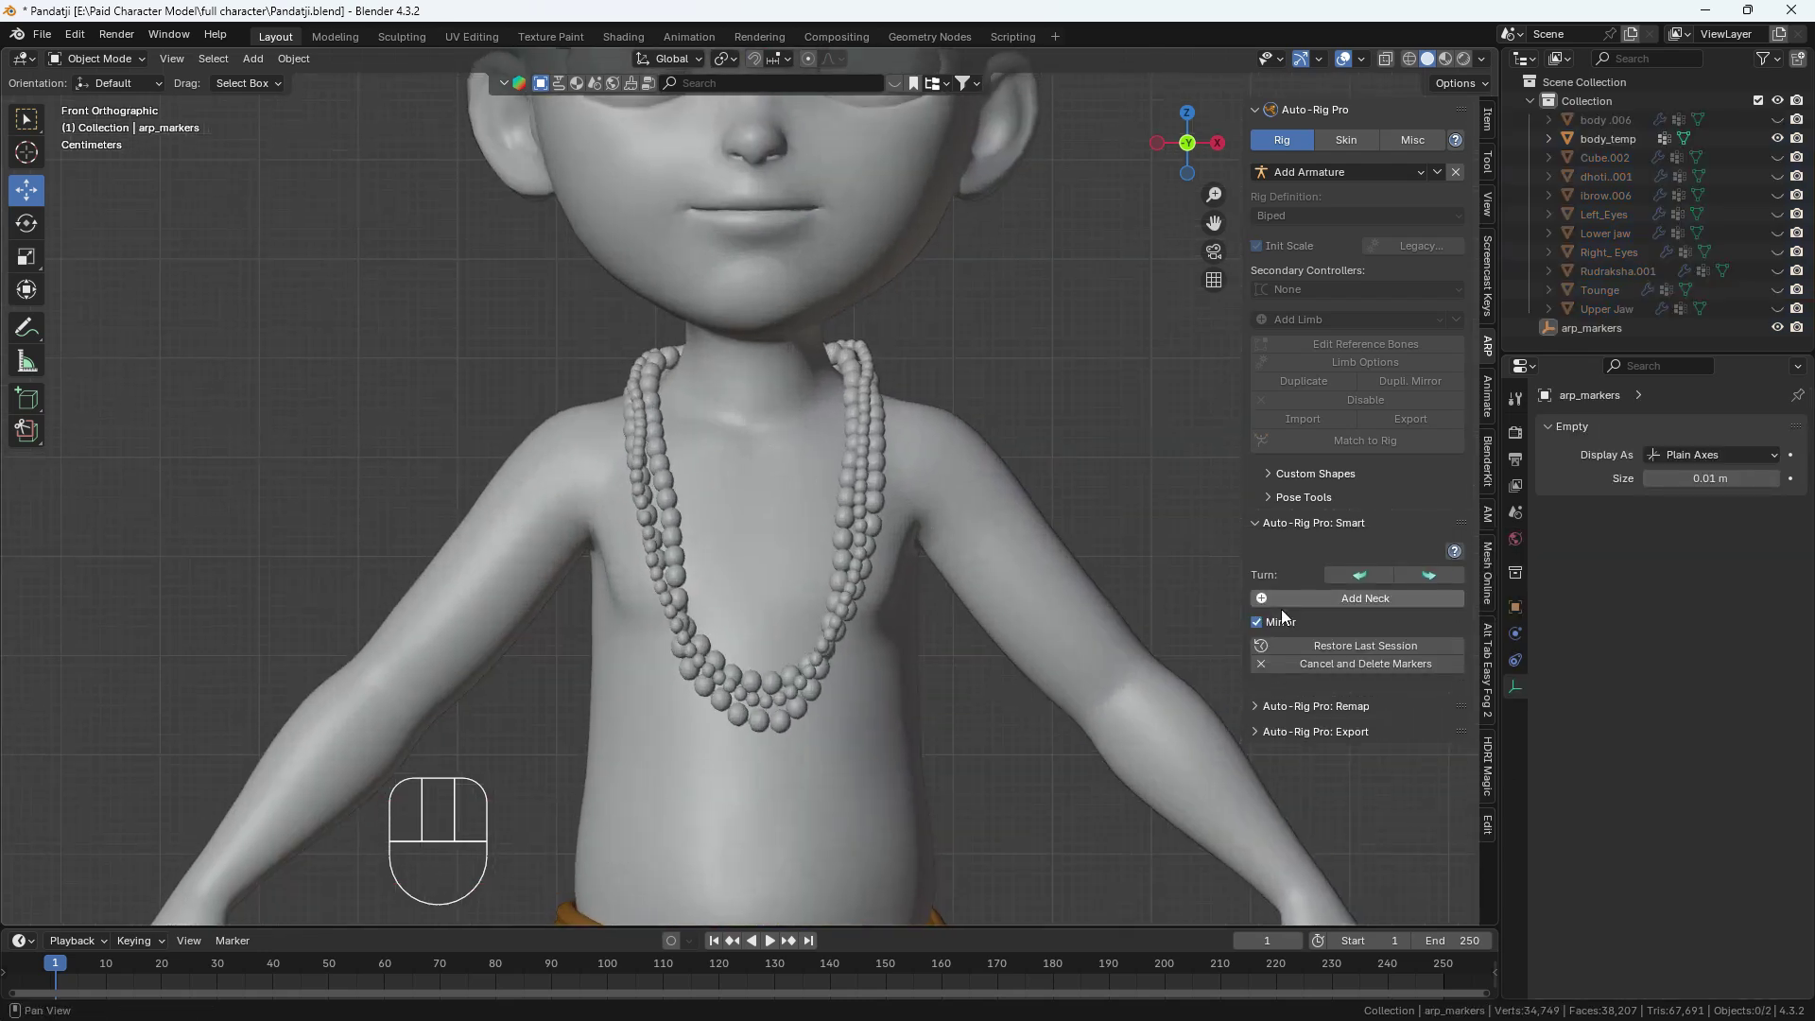
pyautogui.click(865, 383)
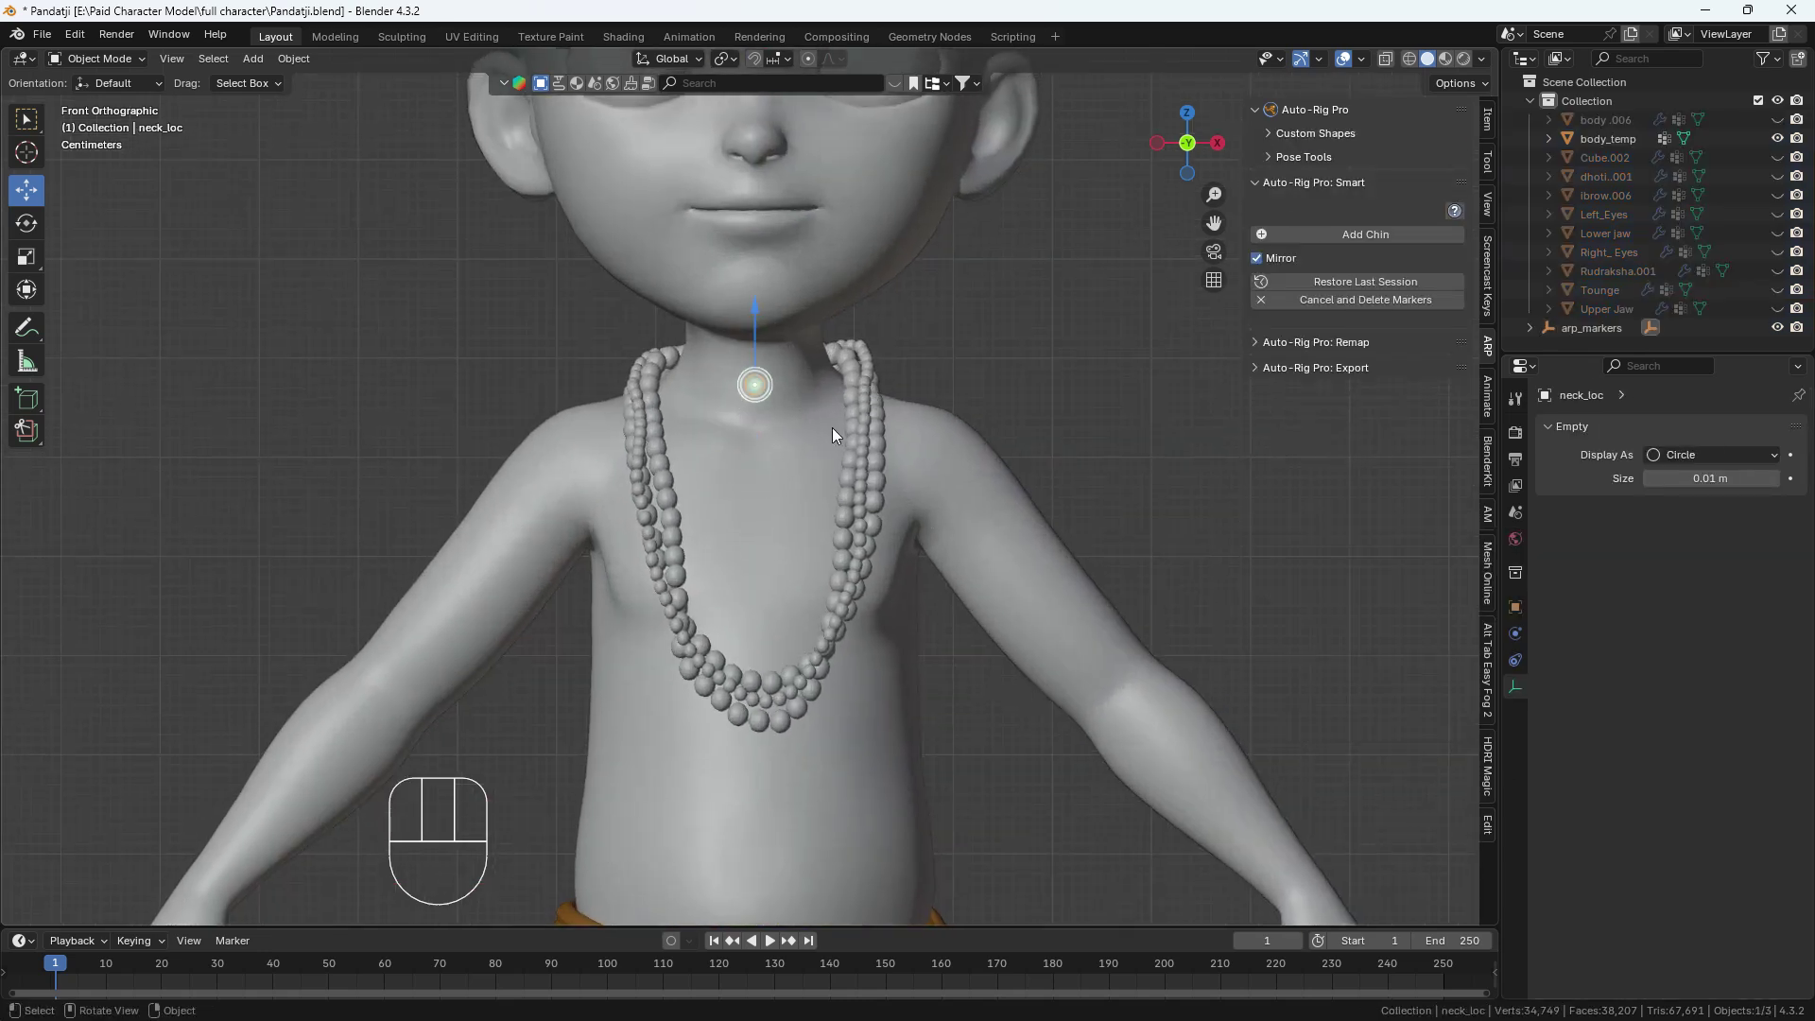
pyautogui.scroll(-4, 794, 480)
pyautogui.keyDown('shift'); pyautogui.moveTo(784, 556); pyautogui.dragTo(825, 572, button='middle'); pyautogui.keyUp('shift')
pyautogui.scroll(9, 749, 522)
pyautogui.moveTo(974, 316)
pyautogui.keyDown('shift'); pyautogui.mouseDown(button='middle')
pyautogui.moveTo(852, 479)
pyautogui.moveTo(627, 356)
pyautogui.mouseUp(button='middle'); pyautogui.keyUp('shift')
pyautogui.click(1355, 233)
pyautogui.click(953, 495)
# Place the mirrored shoulder markers on the shoulder joints and the wrist markers on both wrists.
pyautogui.scroll(-4, 826, 507)
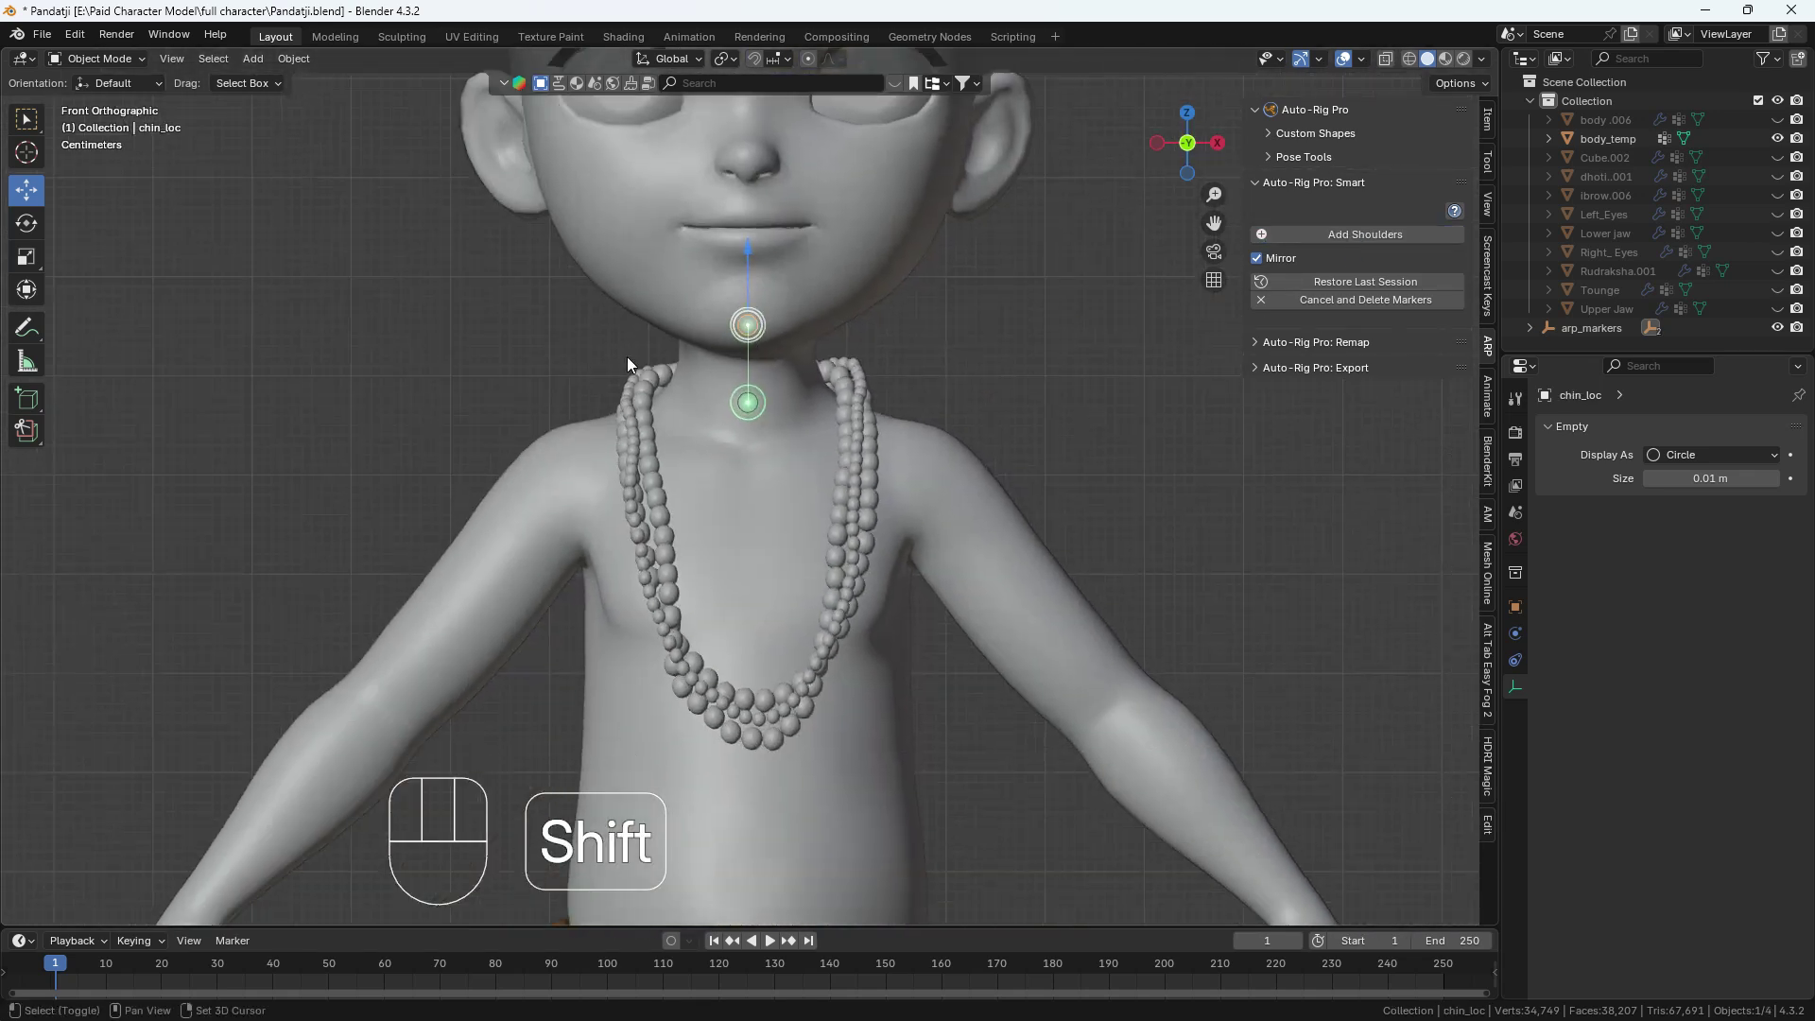
pyautogui.click(1365, 233)
pyautogui.click(922, 487)
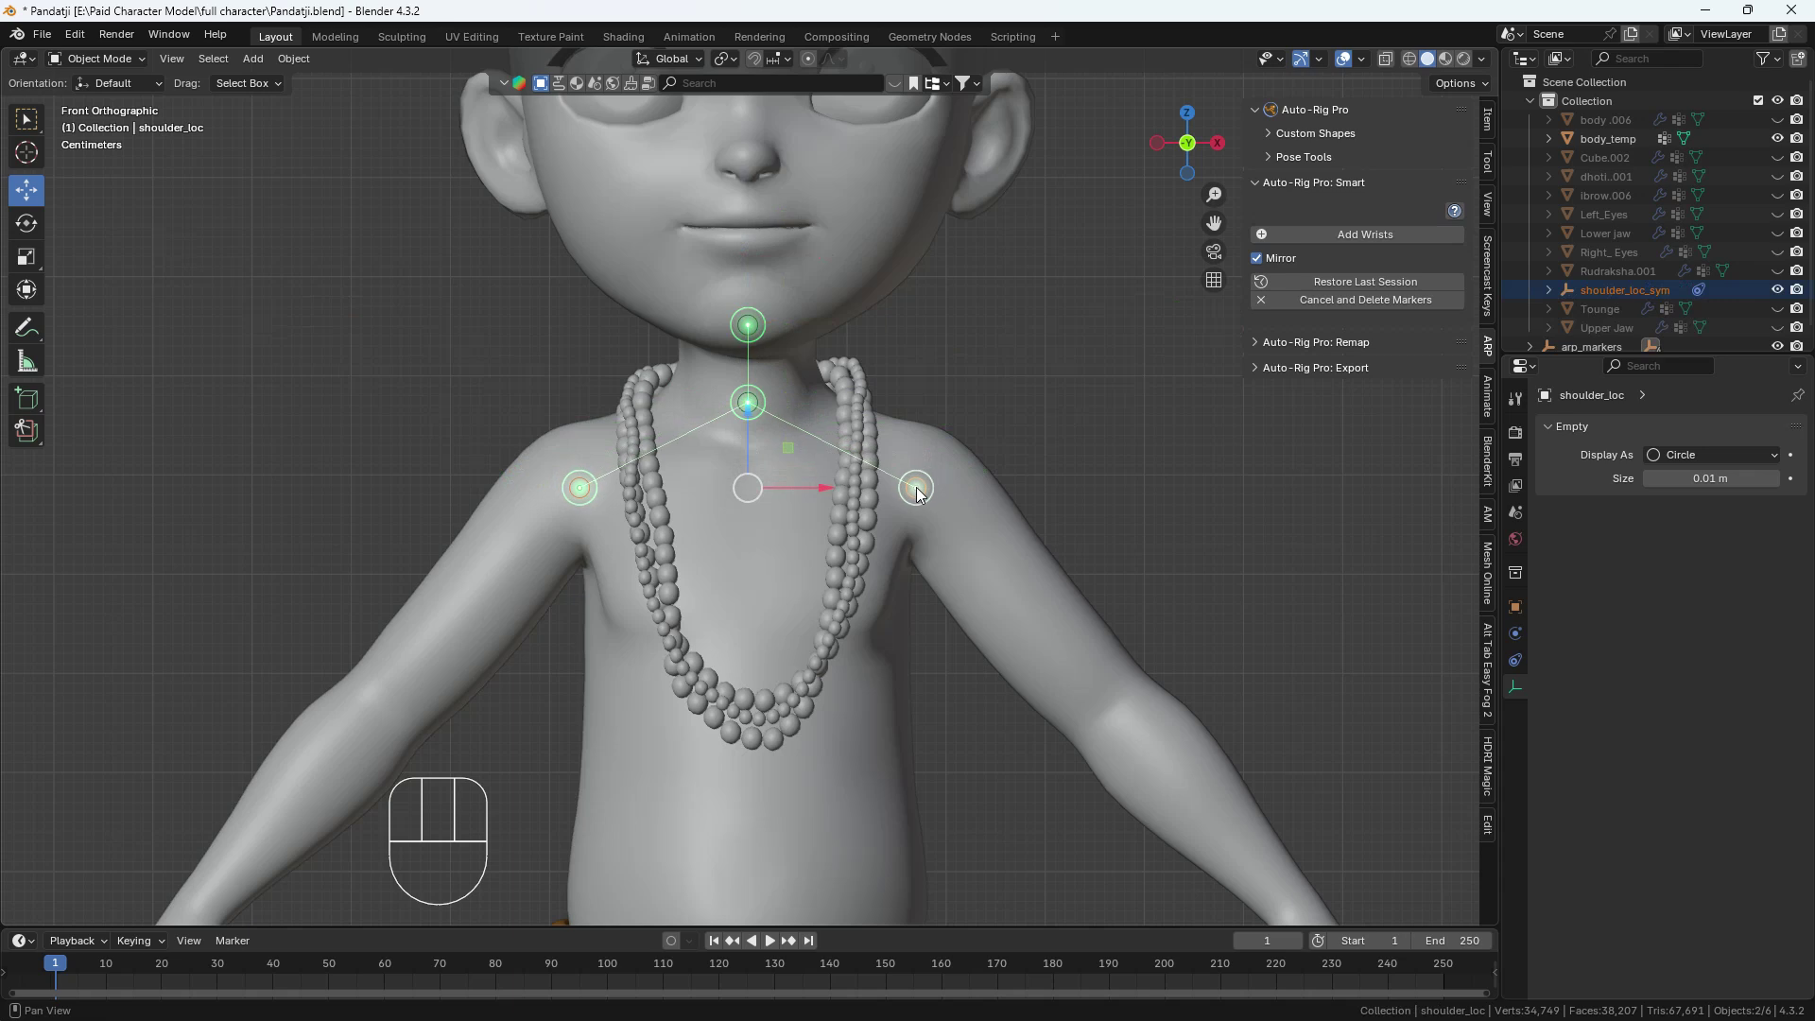
pyautogui.scroll(-4, 923, 487)
pyautogui.keyDown('shift'); pyautogui.moveTo(870, 479); pyautogui.dragTo(799, 411, button='middle'); pyautogui.keyUp('shift')
pyautogui.click(1337, 234)
pyautogui.click(936, 566)
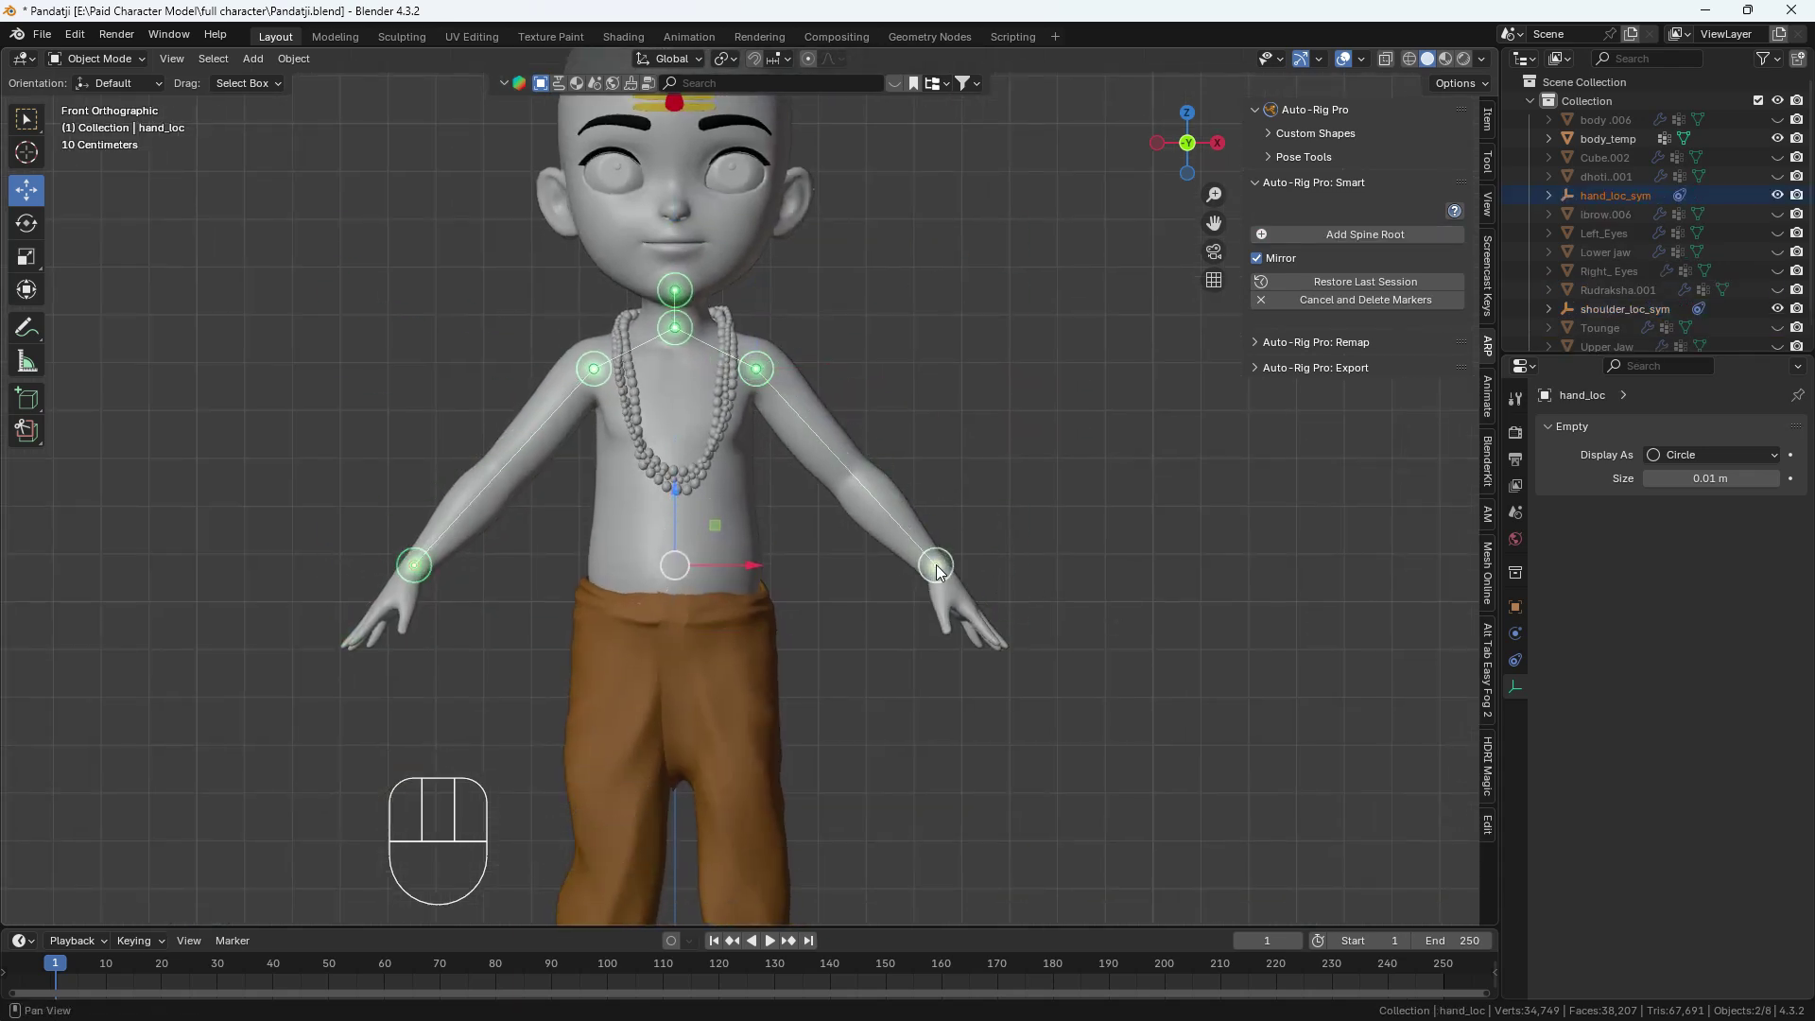
# Place the spine root marker at the trousers' waistband, then raise it about 0.05 m along Z using the back view.
pyautogui.scroll(-3, 936, 565)
pyautogui.keyDown('shift'); pyautogui.moveTo(932, 621); pyautogui.dragTo(914, 479, button='middle'); pyautogui.keyUp('shift')
pyautogui.click(1350, 235)
pyautogui.click(728, 463)
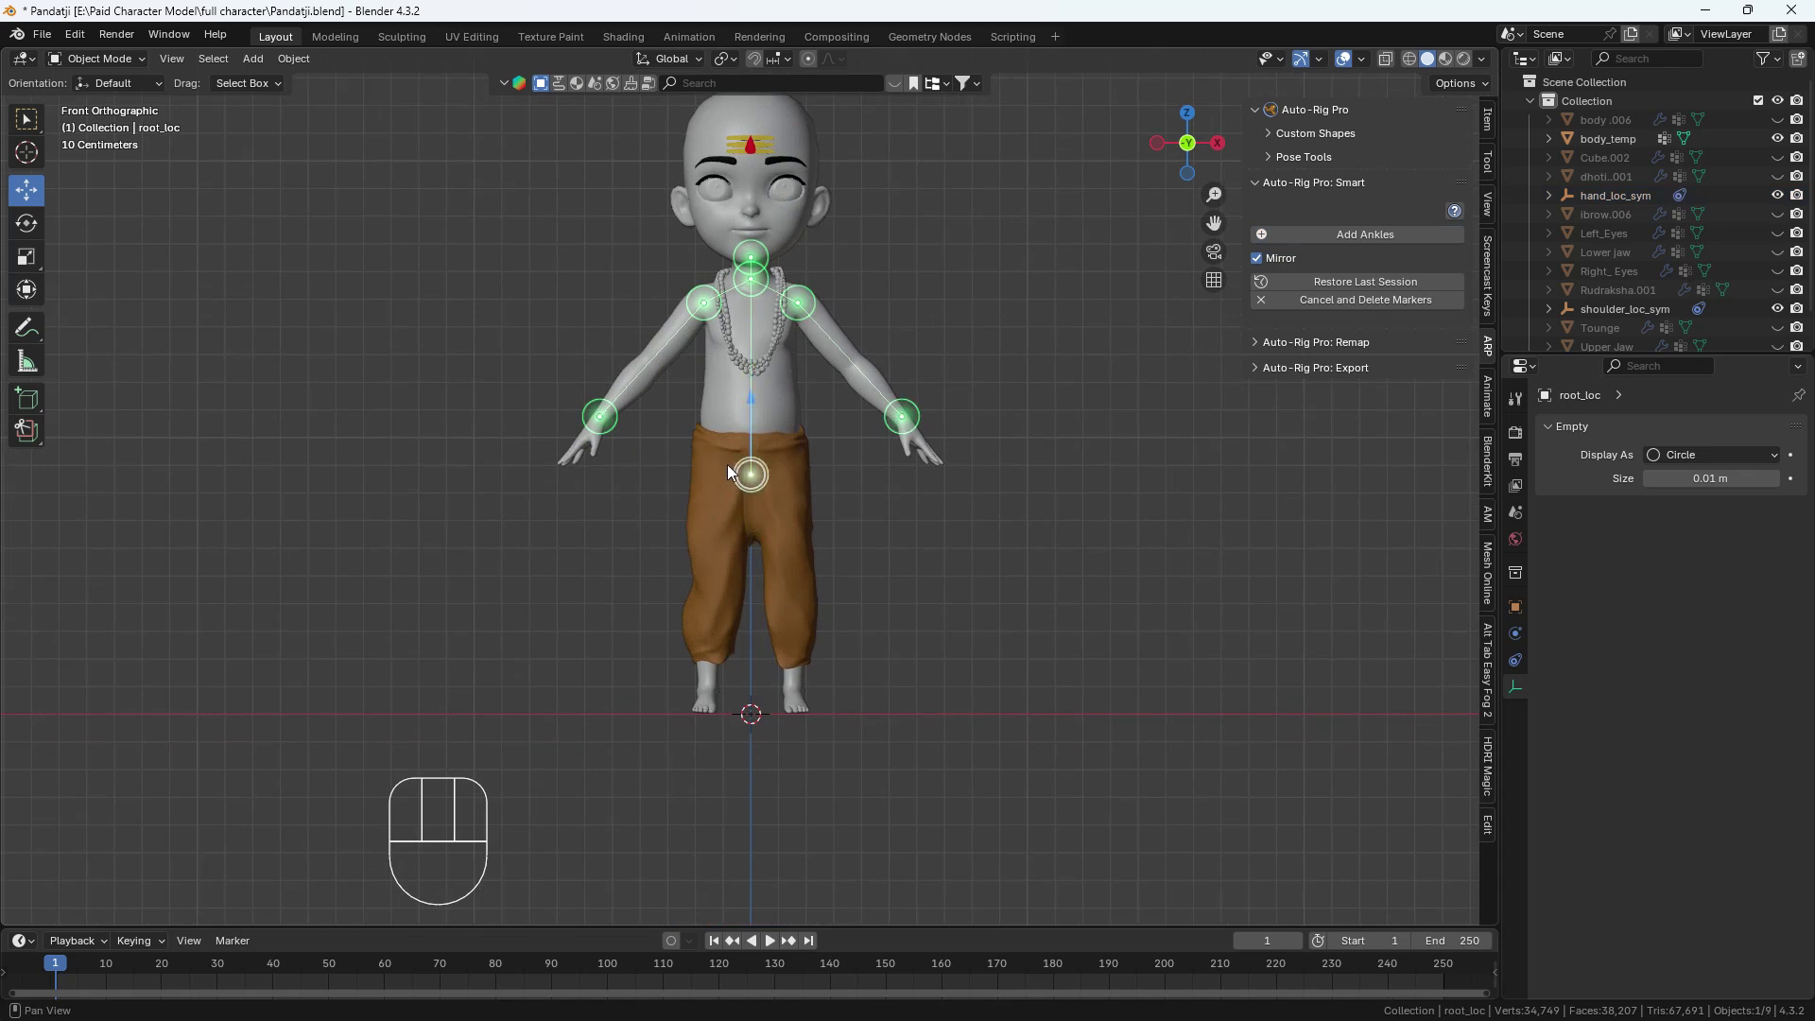
pyautogui.click(740, 441)
pyautogui.press('`')
pyautogui.click(877, 337)
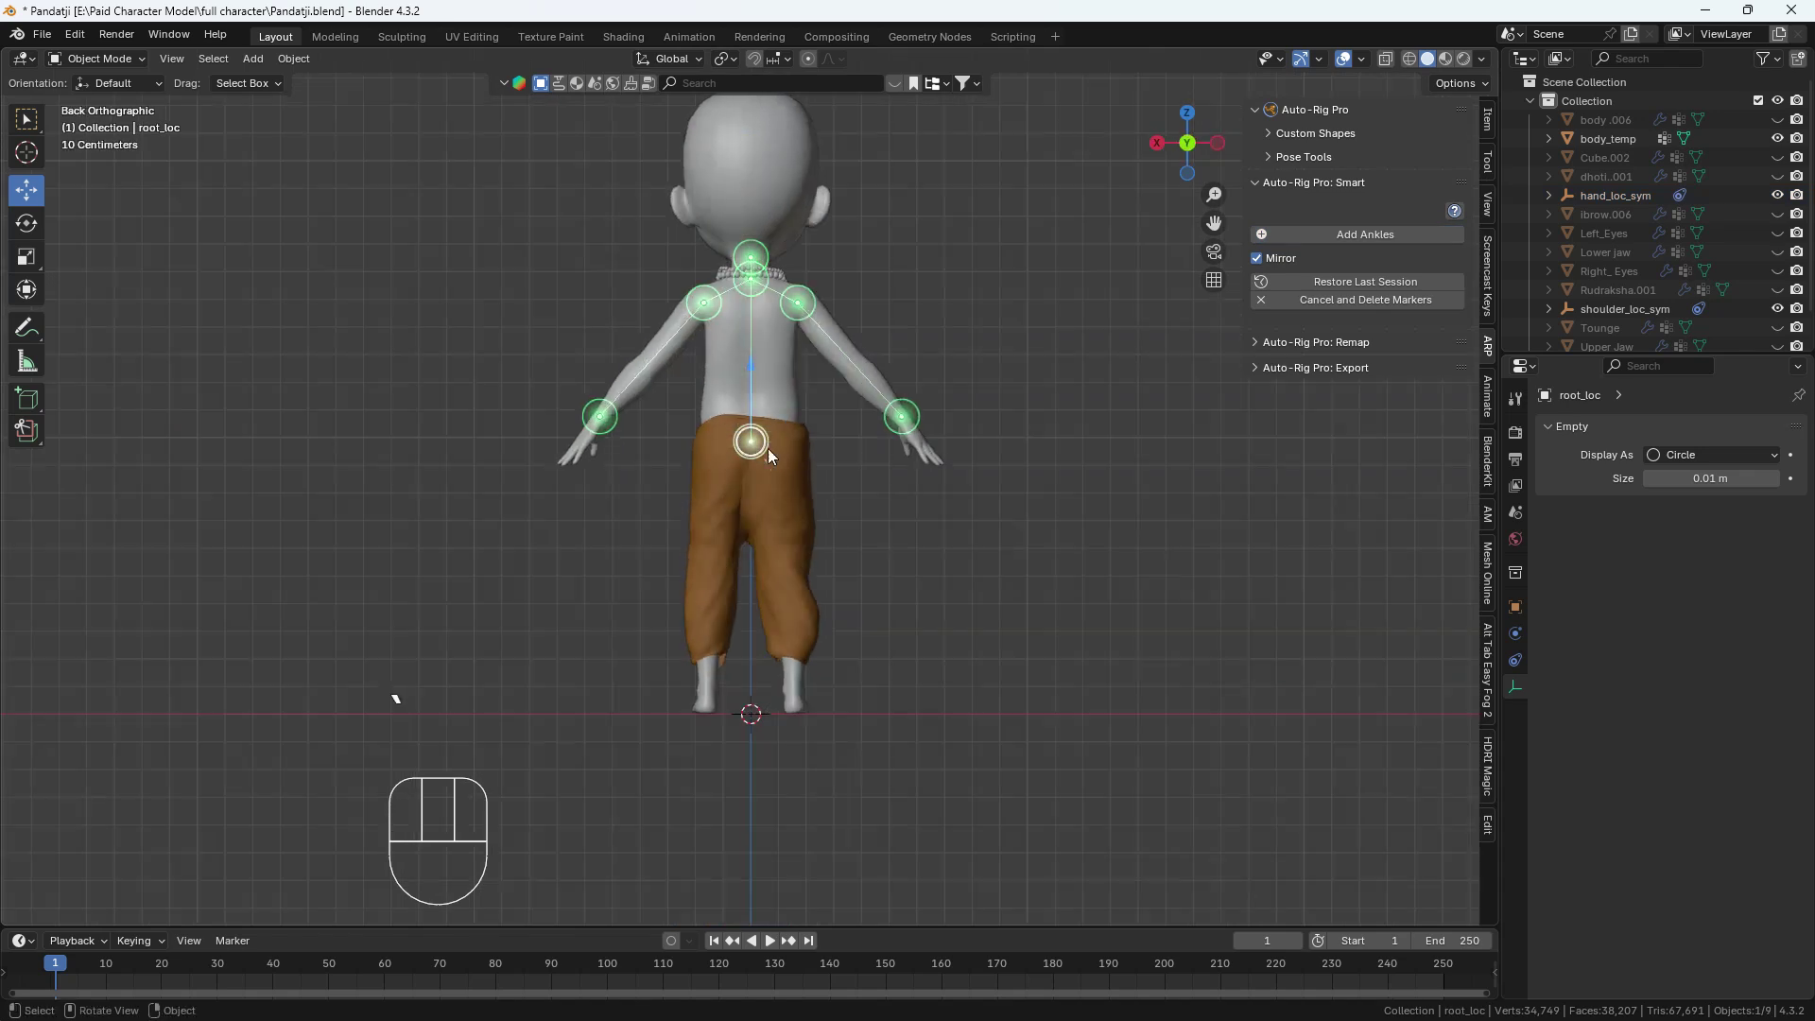
pyautogui.scroll(7, 769, 452)
pyautogui.press('g')
pyautogui.press('z')
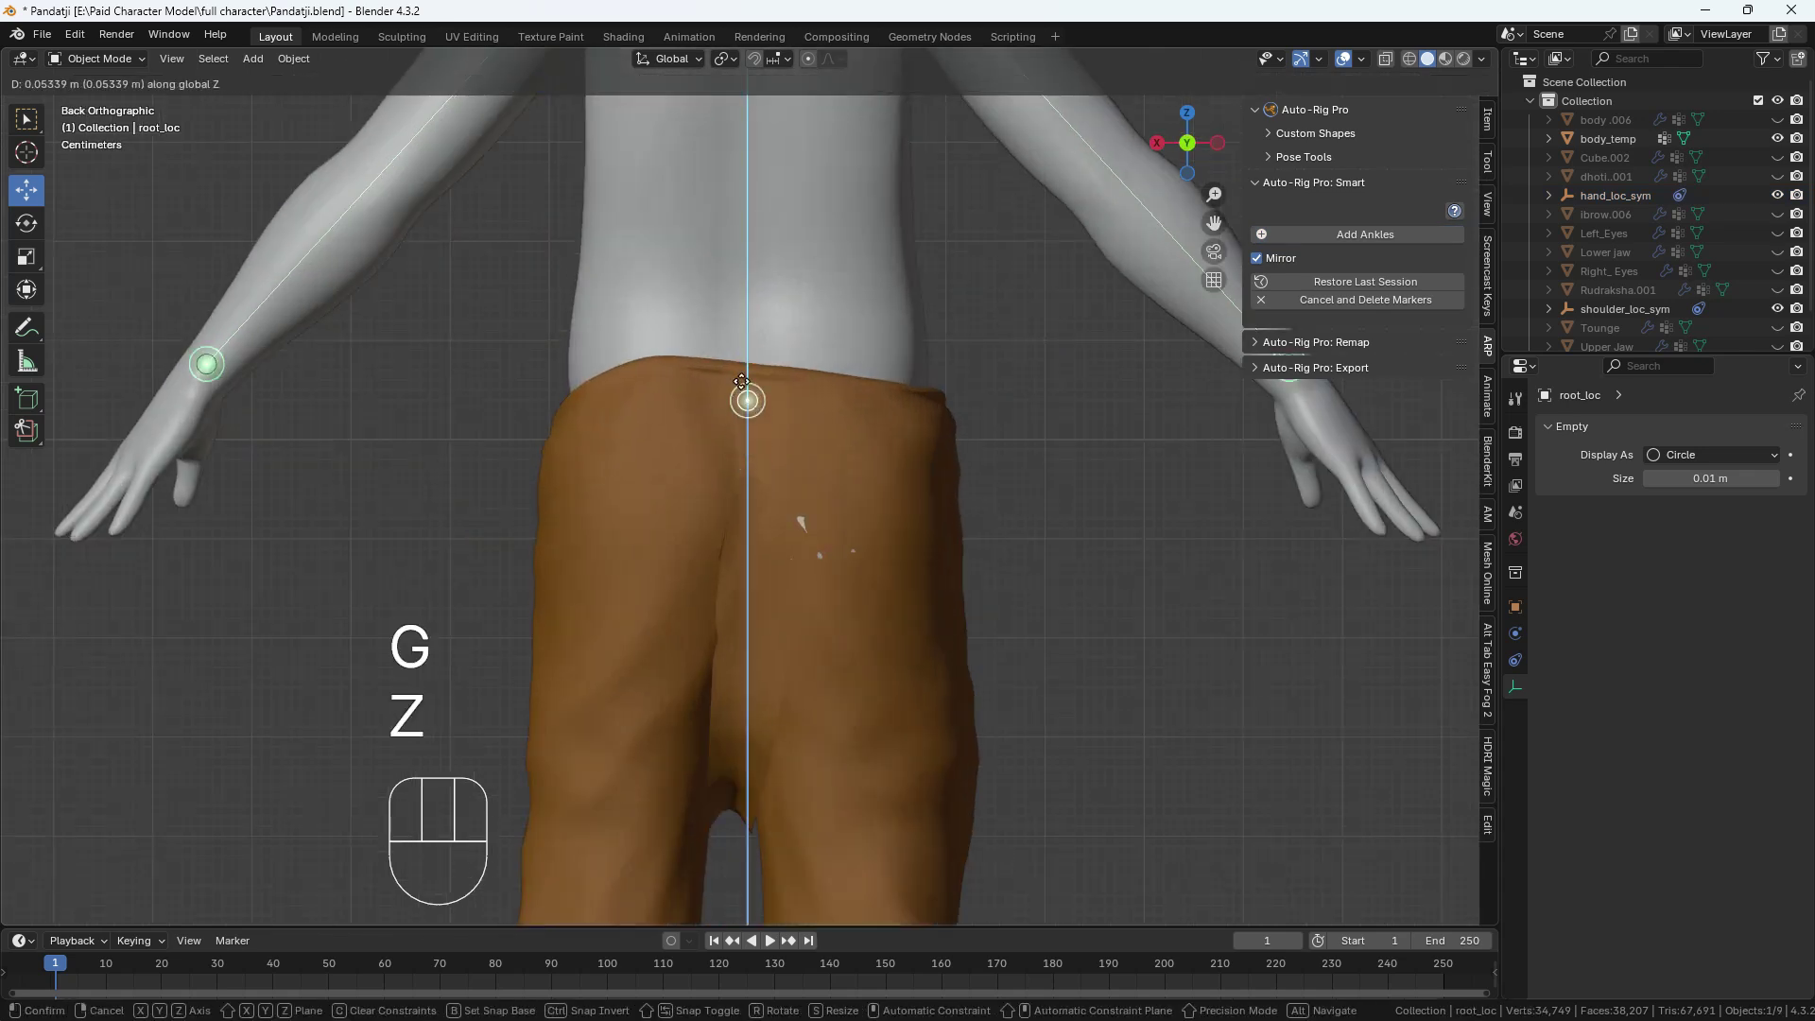
pyautogui.click(744, 385)
pyautogui.press('`')
pyautogui.click(590, 311)
pyautogui.scroll(-5, 974, 393)
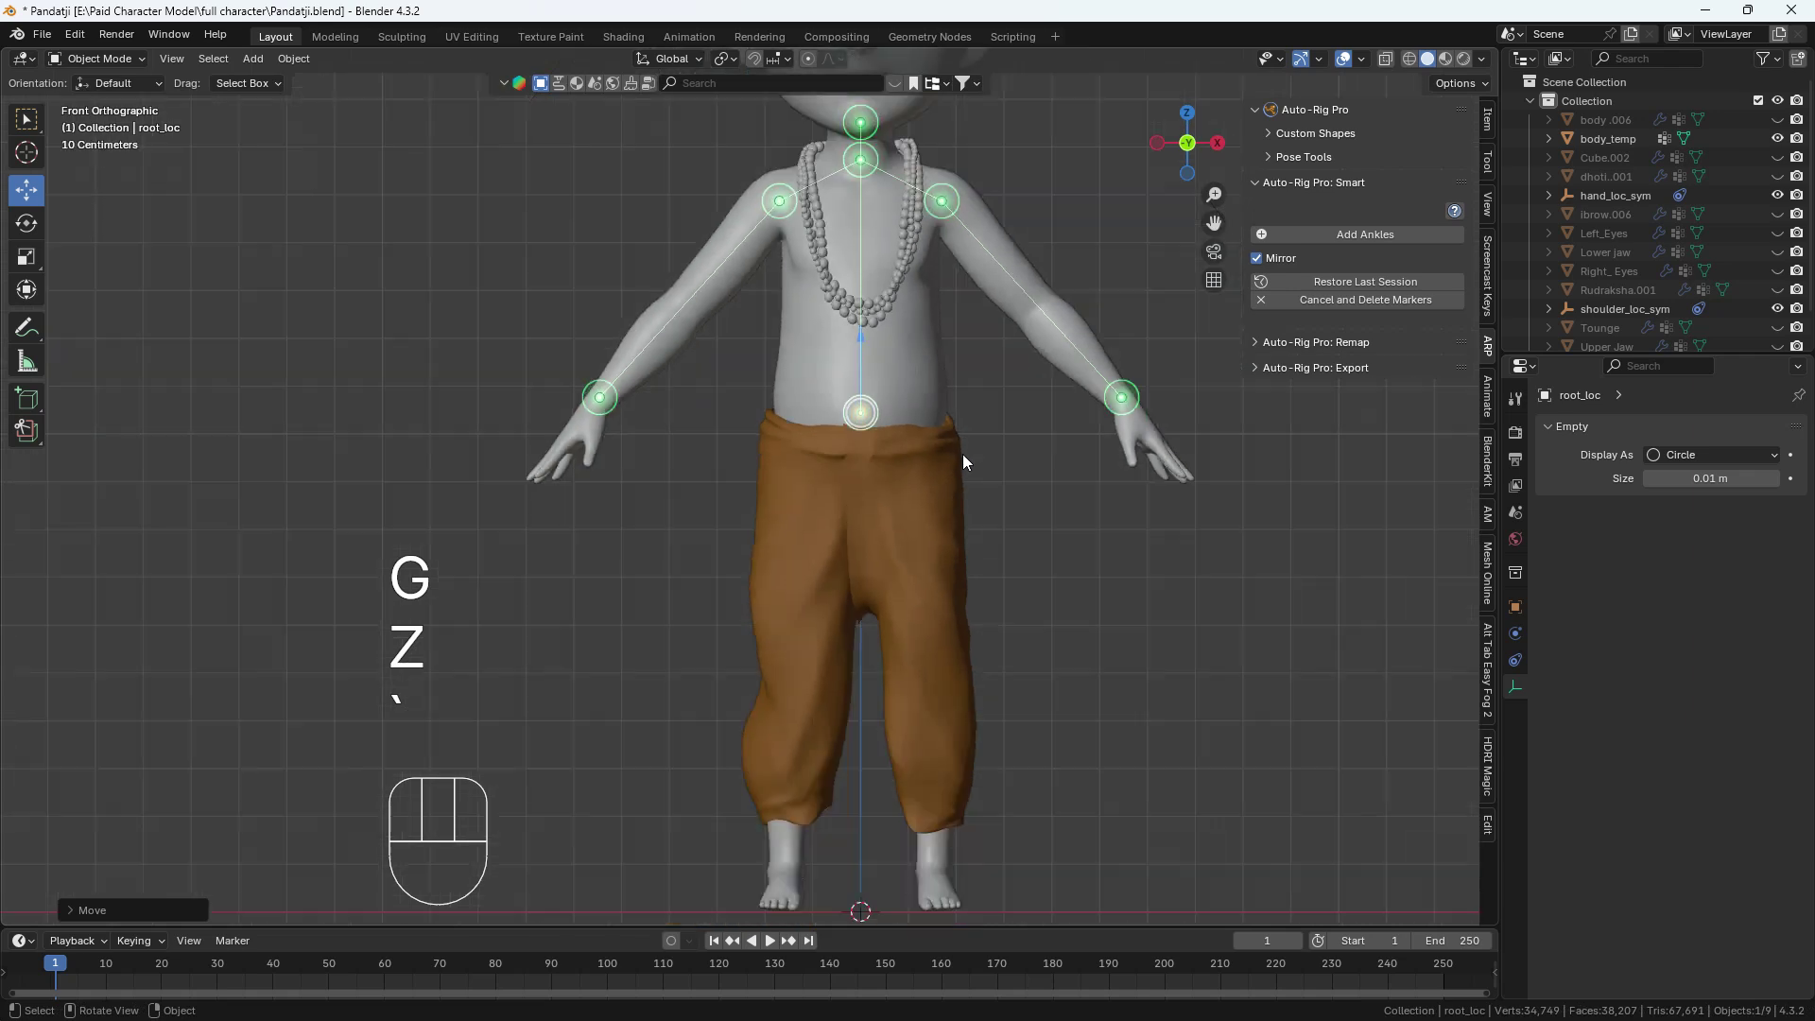
# Place the mirrored ankle markers on the character's ankles, centred just below the trouser hems.
pyautogui.click(1350, 248)
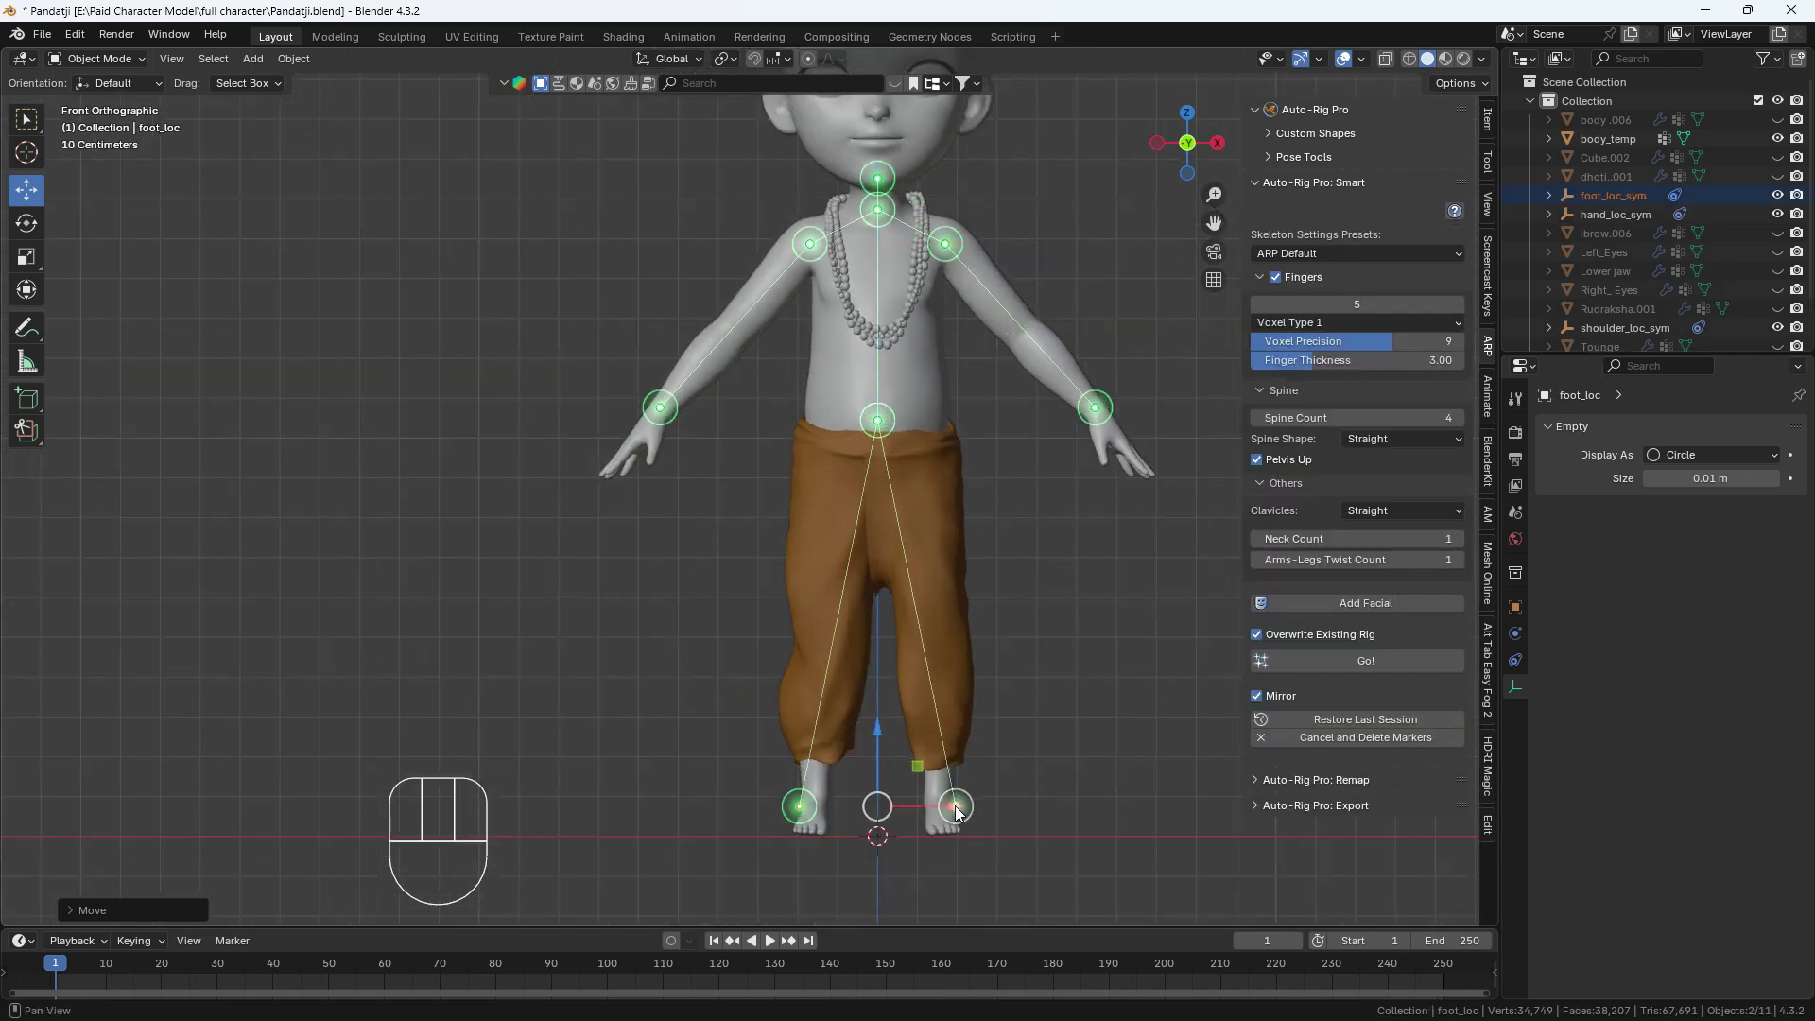
pyautogui.click(940, 801)
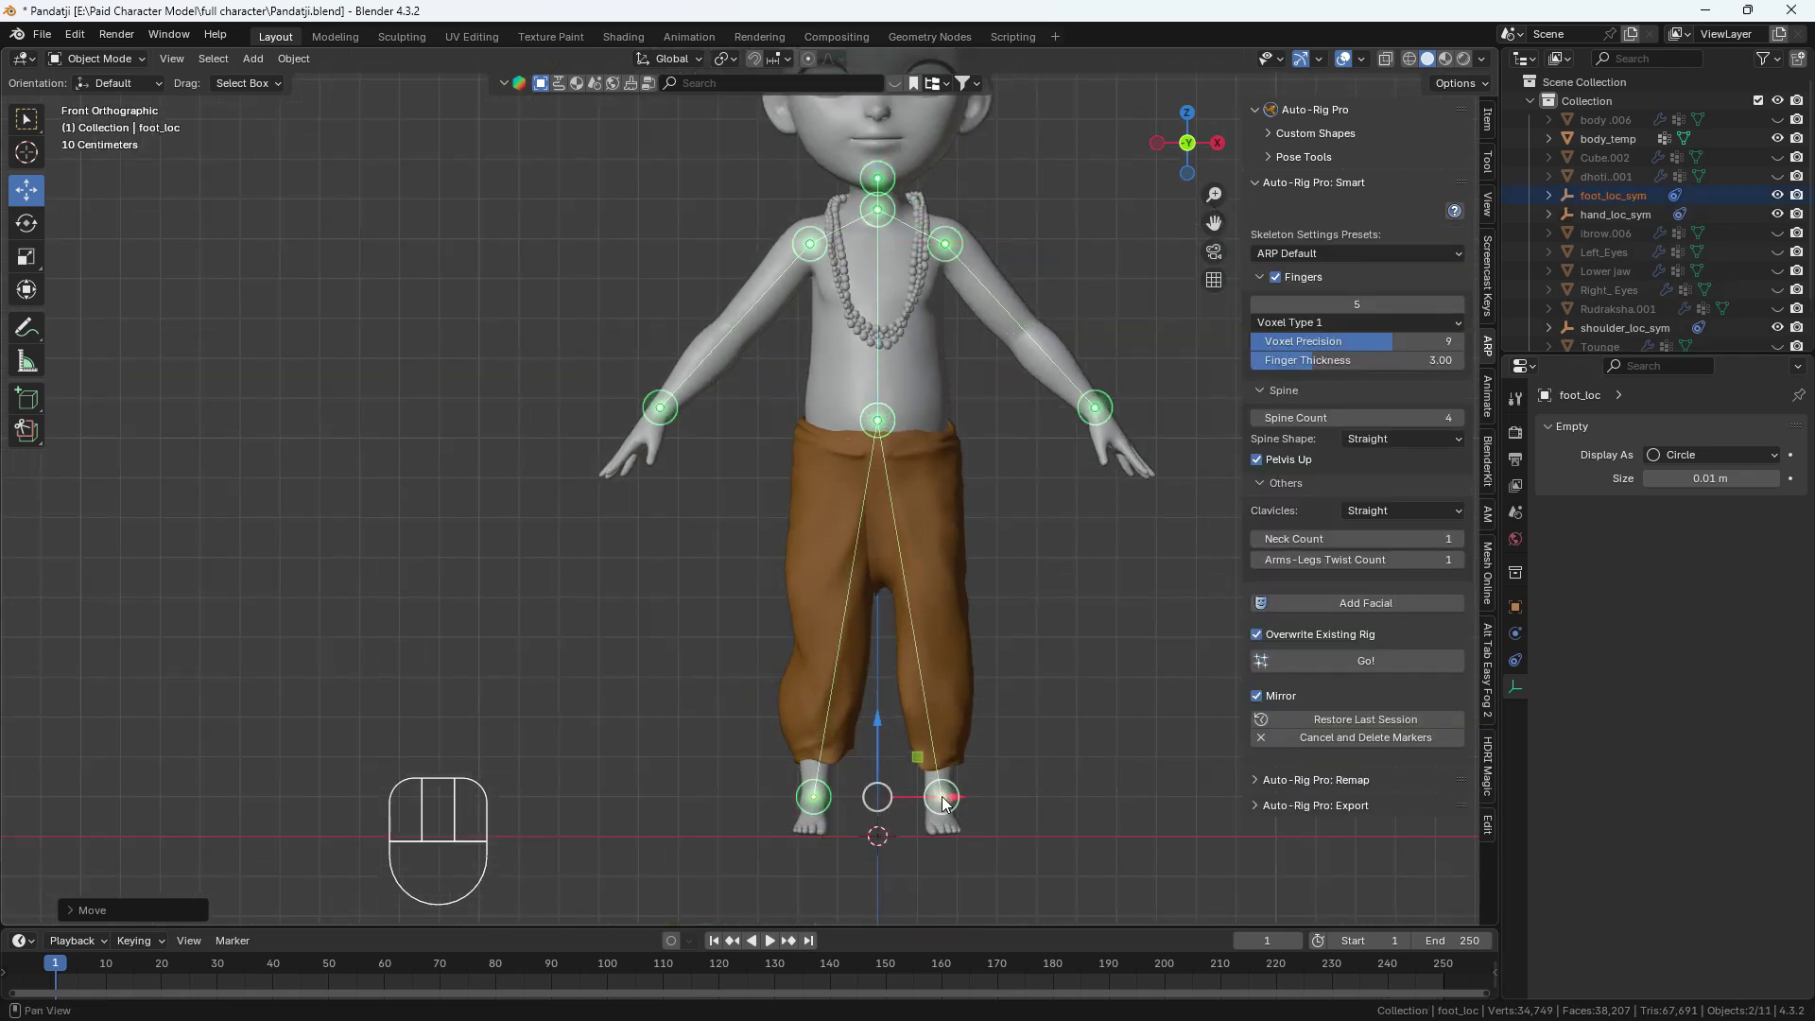
pyautogui.click(941, 802)
# Add the facial marker setup to the Smart session and frame the face.
pyautogui.scroll(-2, 934, 746)
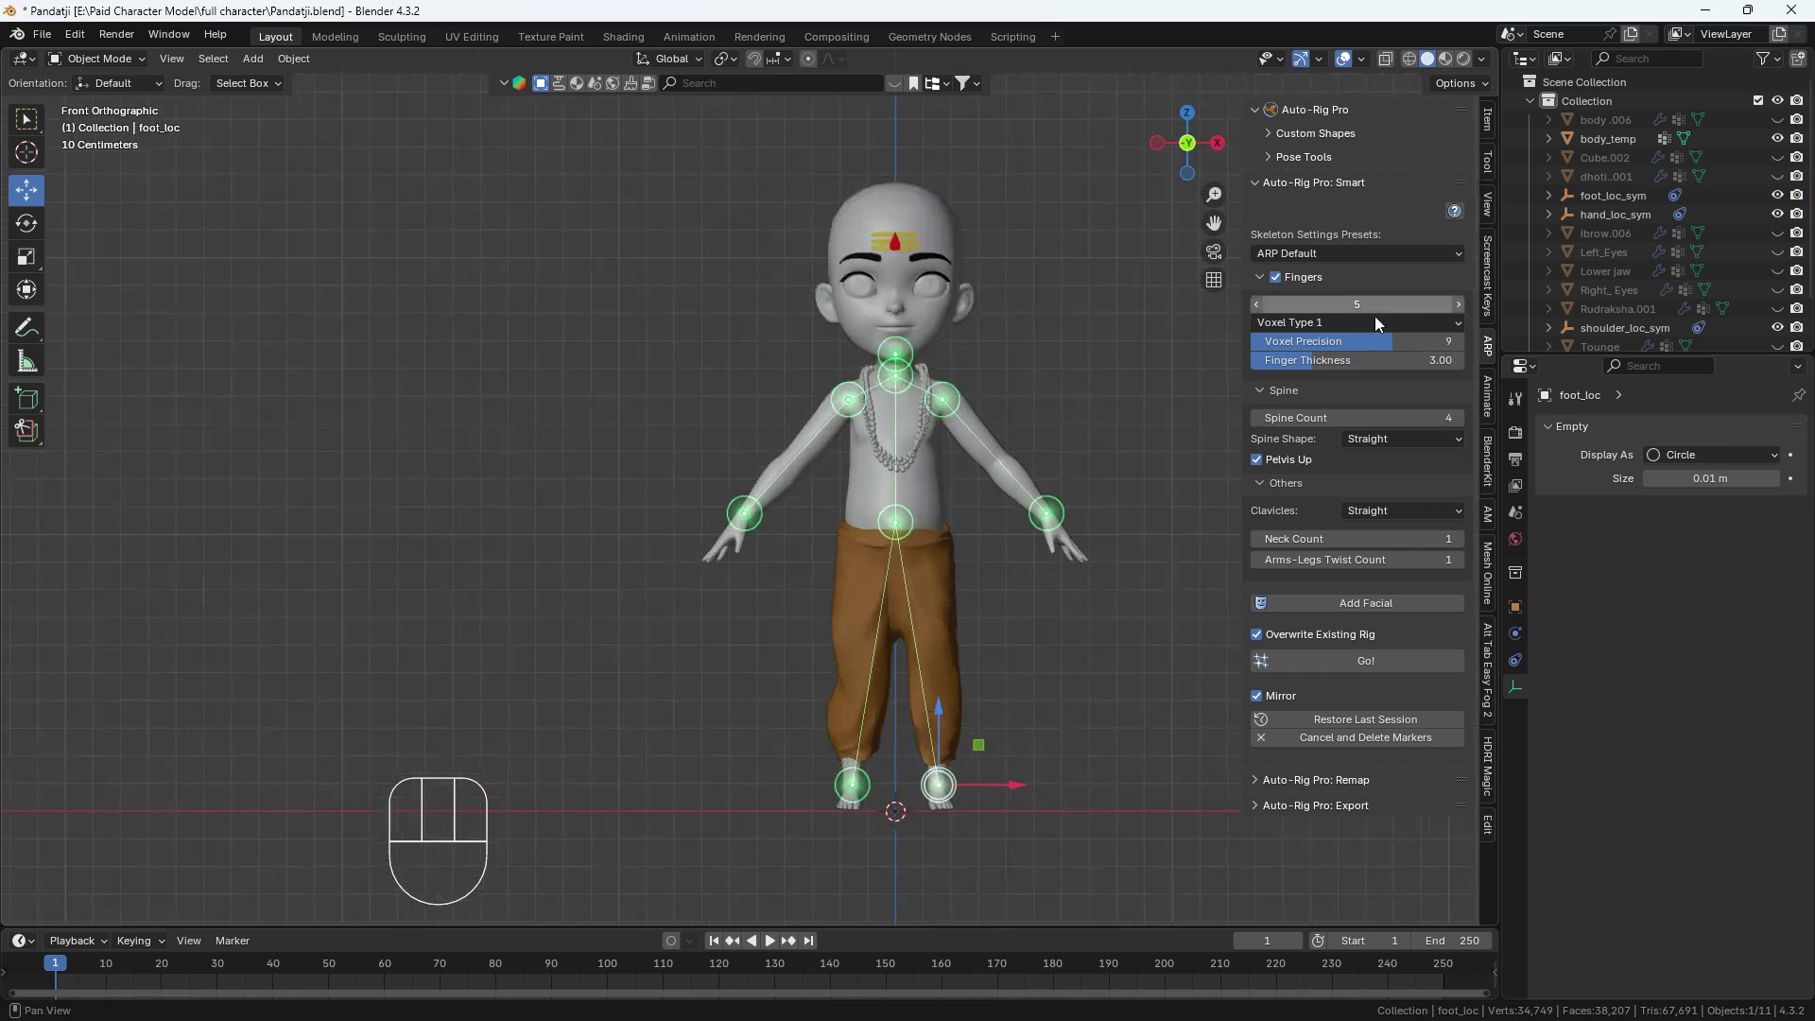
pyautogui.scroll(8, 1078, 524)
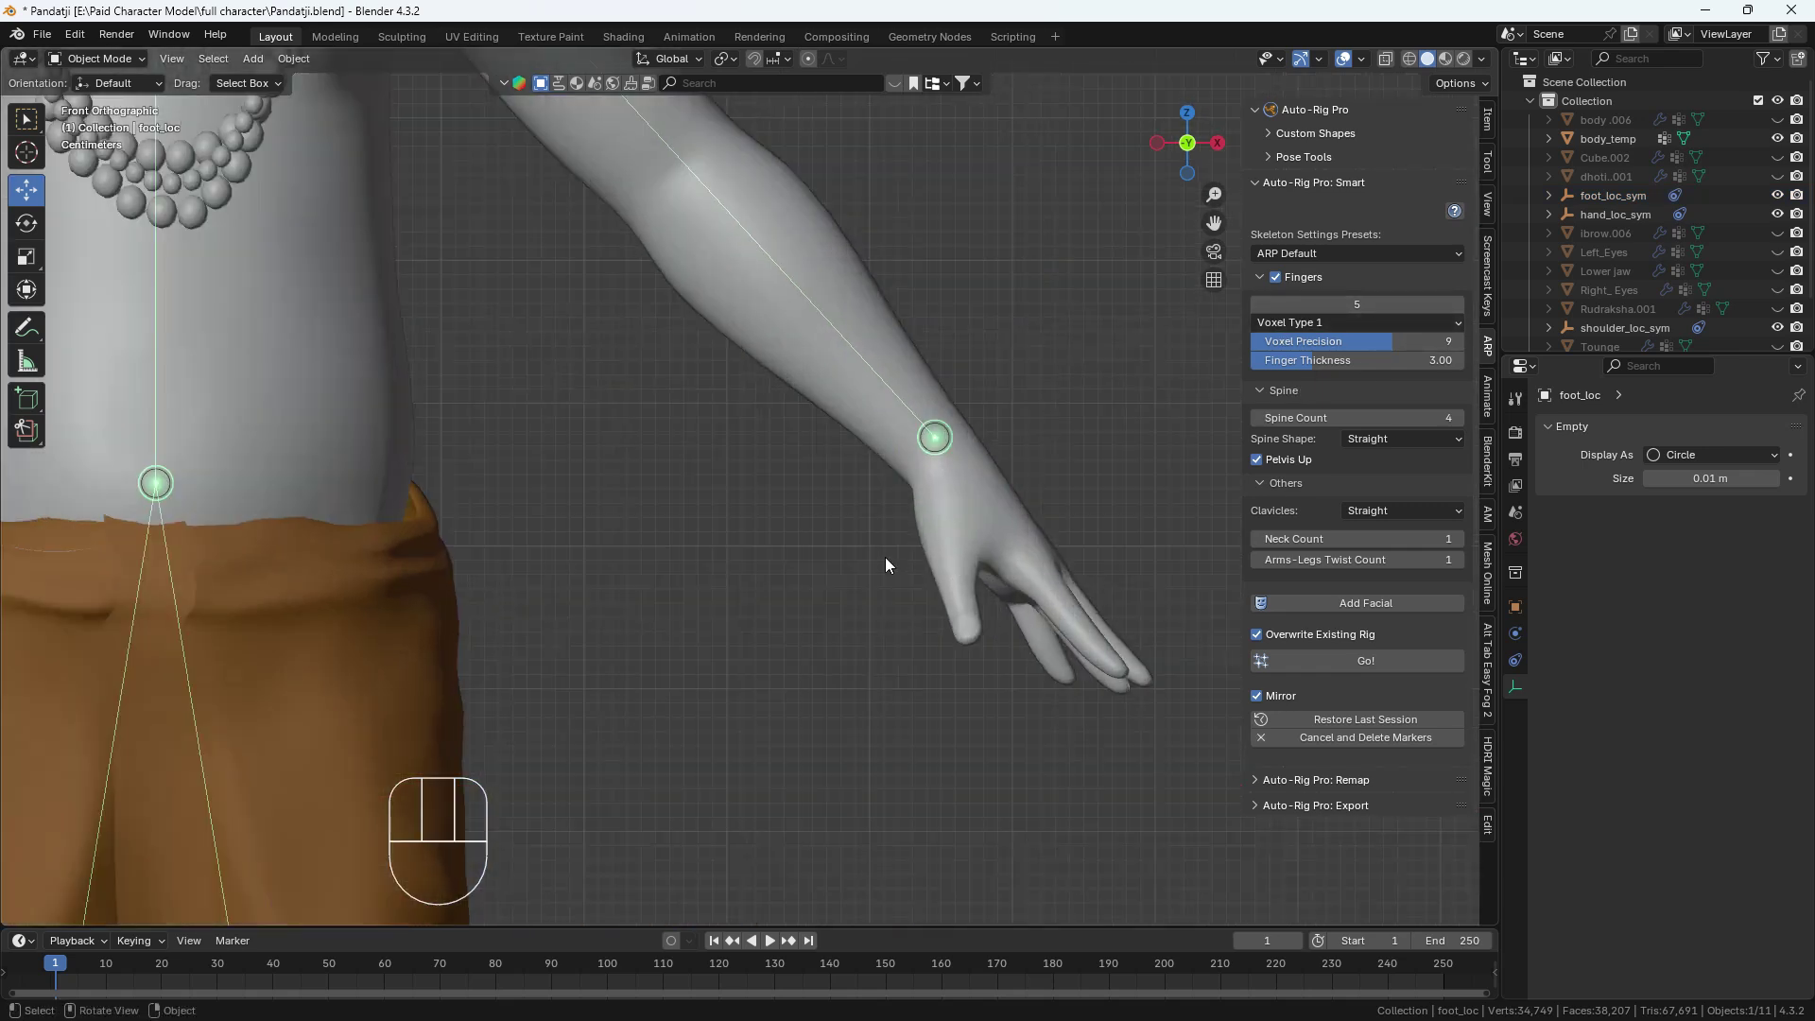
pyautogui.scroll(-5, 903, 594)
pyautogui.keyDown('shift'); pyautogui.moveTo(808, 462); pyautogui.dragTo(818, 518, button='middle'); pyautogui.keyUp('shift')
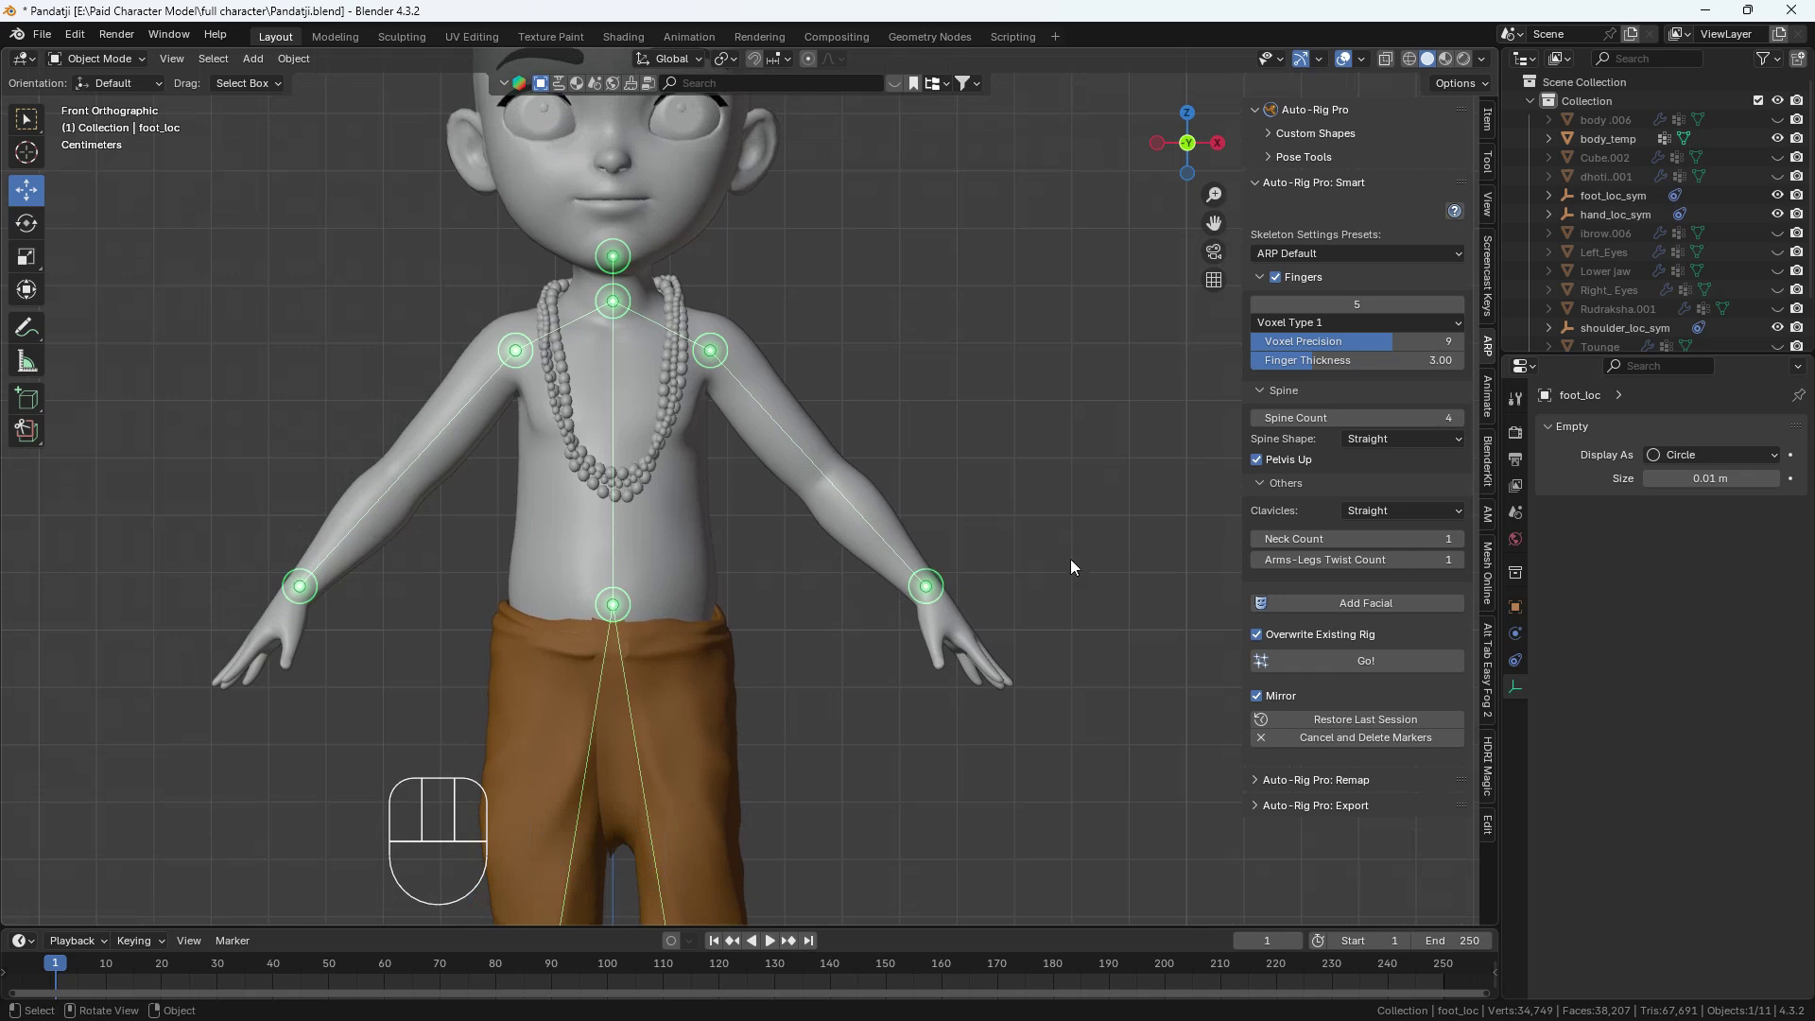
pyautogui.keyDown('shift'); pyautogui.moveTo(670, 487); pyautogui.dragTo(741, 593, button='middle'); pyautogui.keyUp('shift')
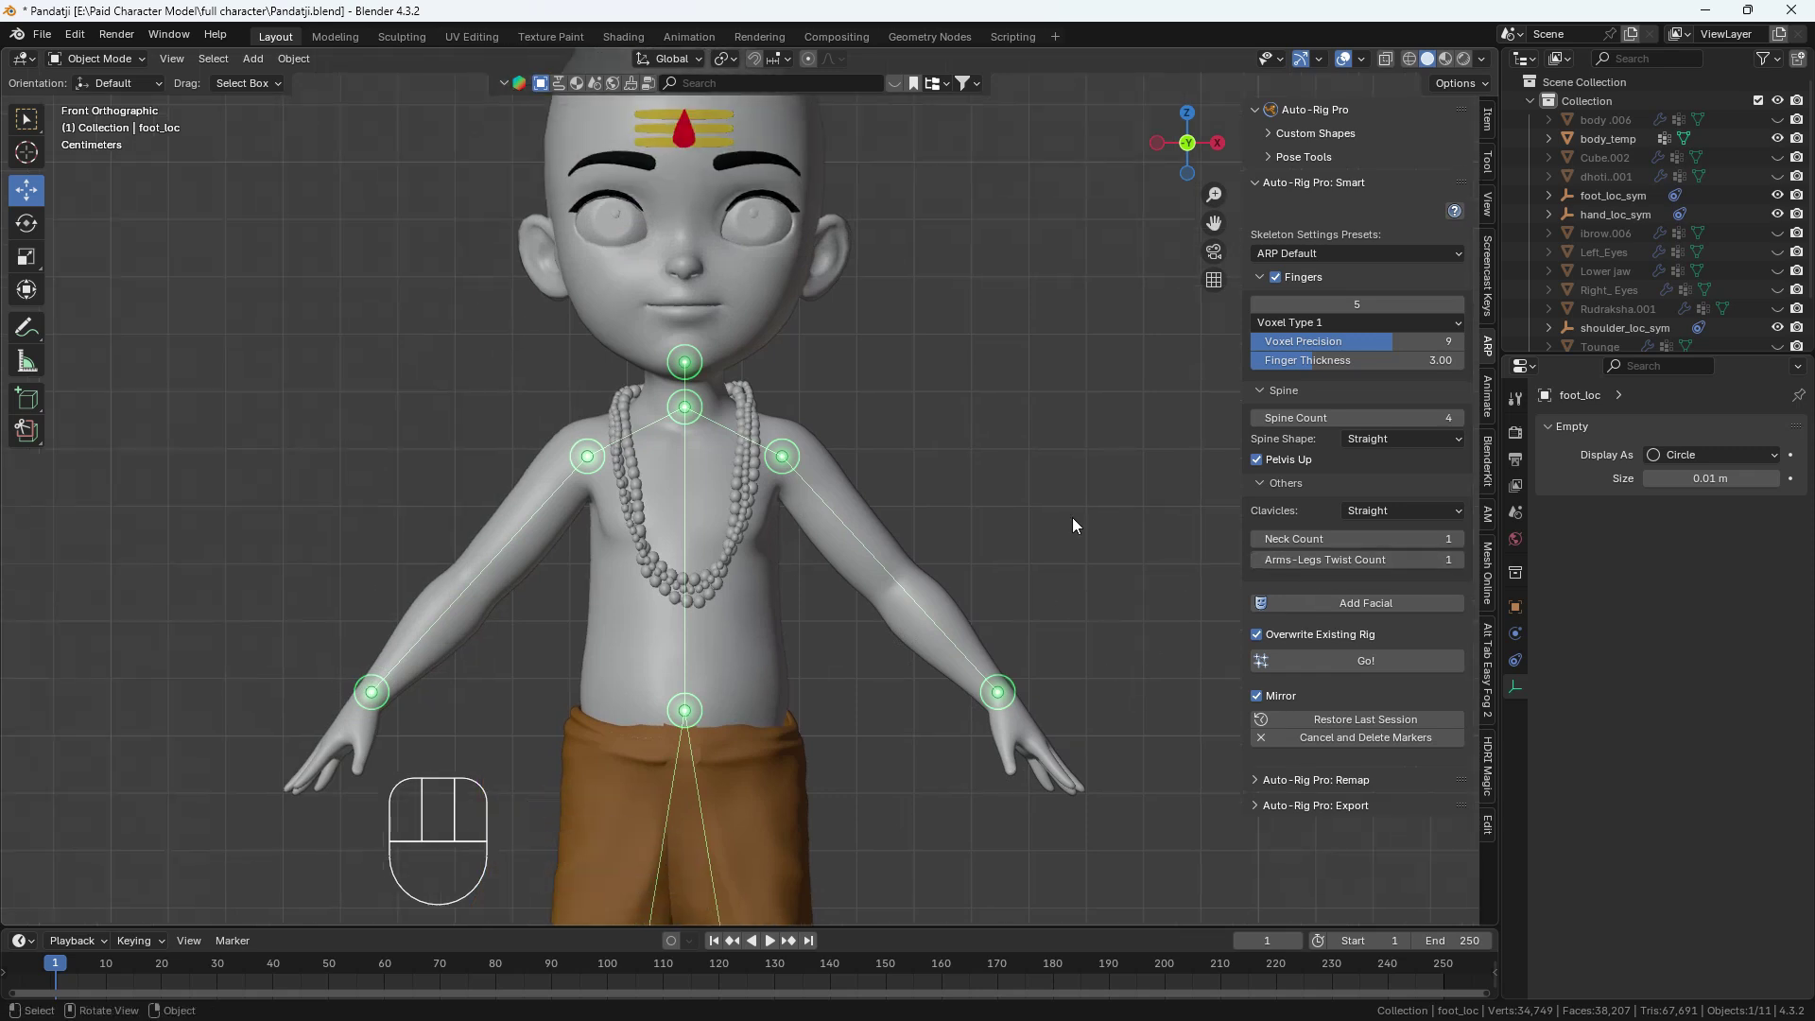
pyautogui.click(1366, 602)
pyautogui.scroll(3, 884, 583)
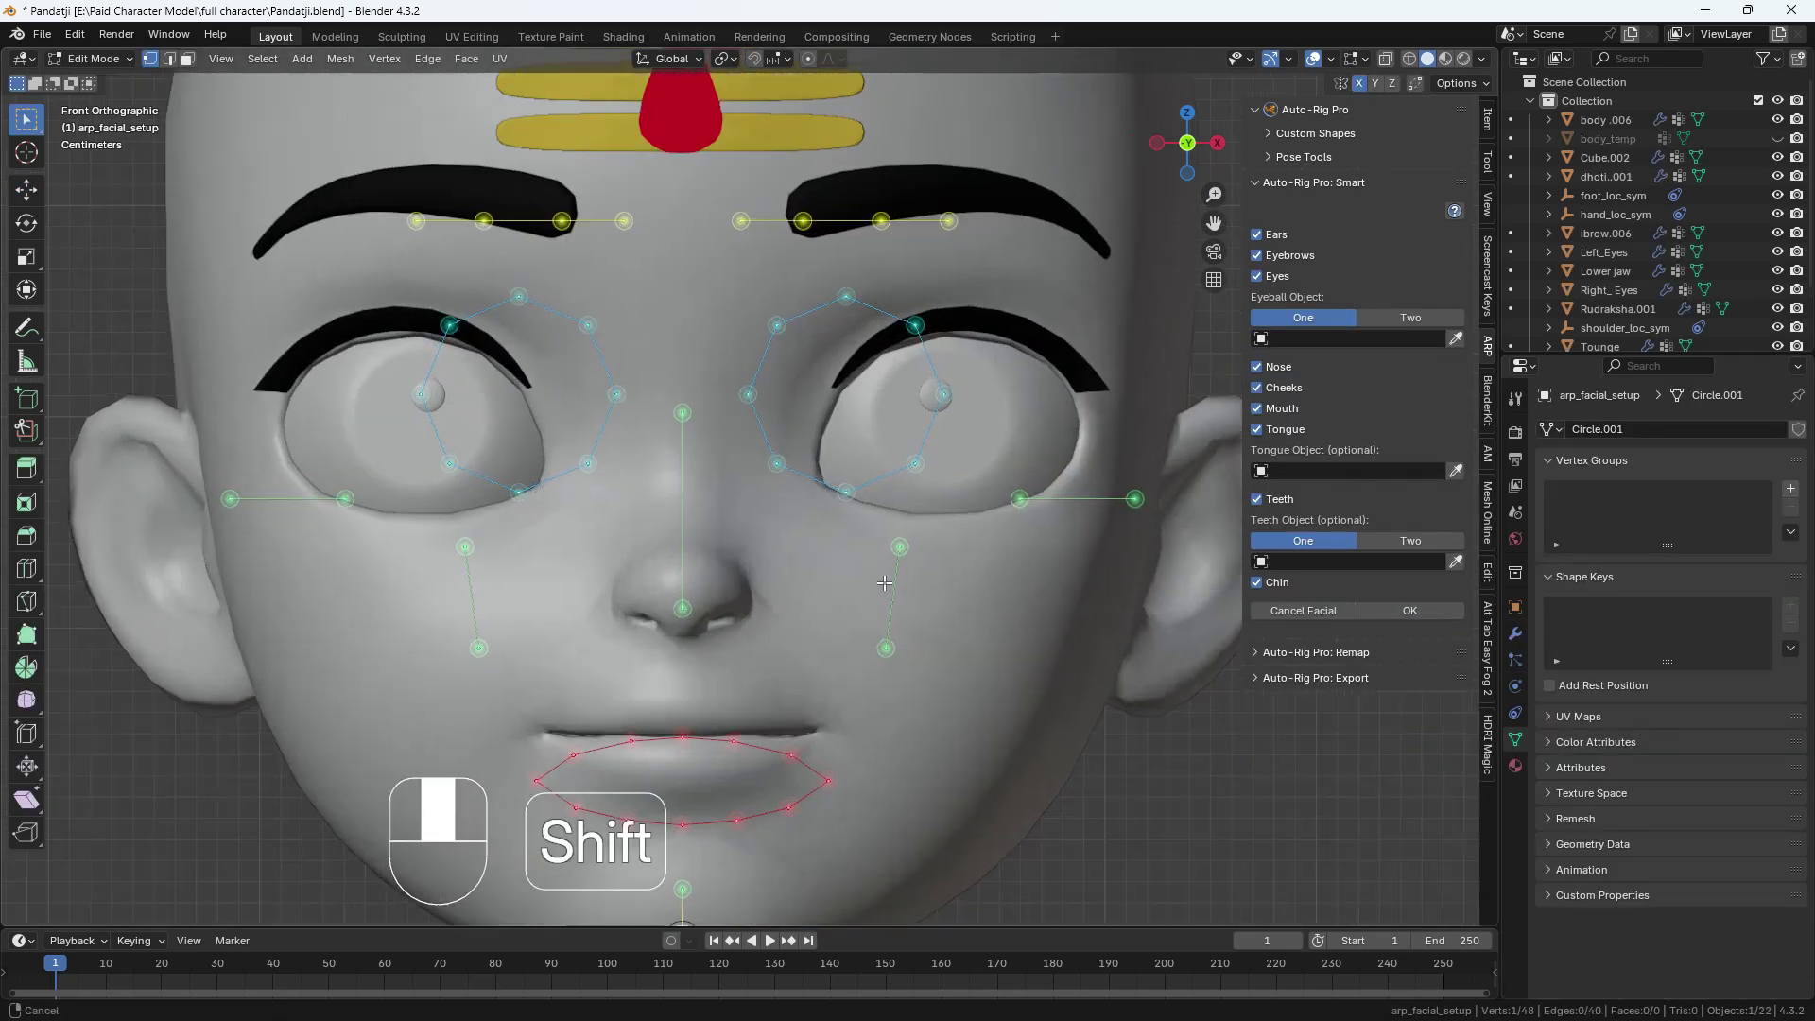
pyautogui.keyDown('shift'); pyautogui.moveTo(884, 584); pyautogui.dragTo(794, 489, button='middle'); pyautogui.keyUp('shift')
# Move the whole eye marker loop outward along X and down about 0.012 m along Z so it sits over the eye.
pyautogui.click(895, 468)
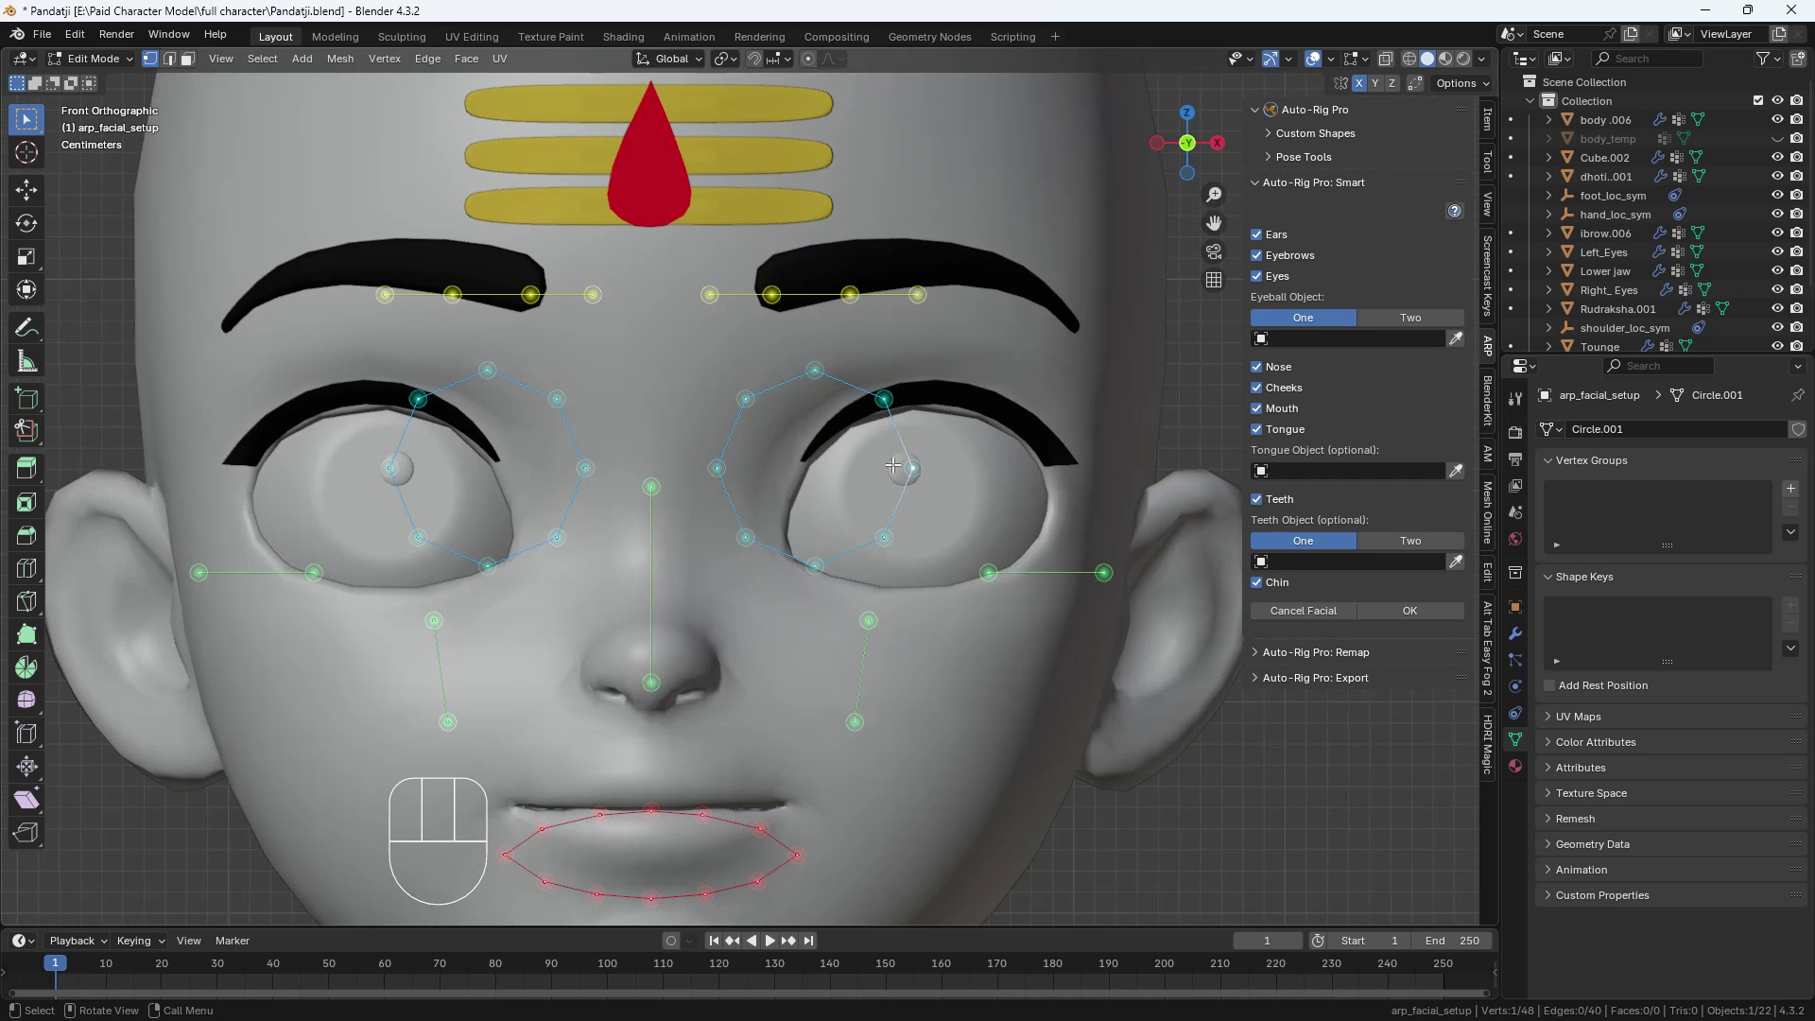
pyautogui.press('l')
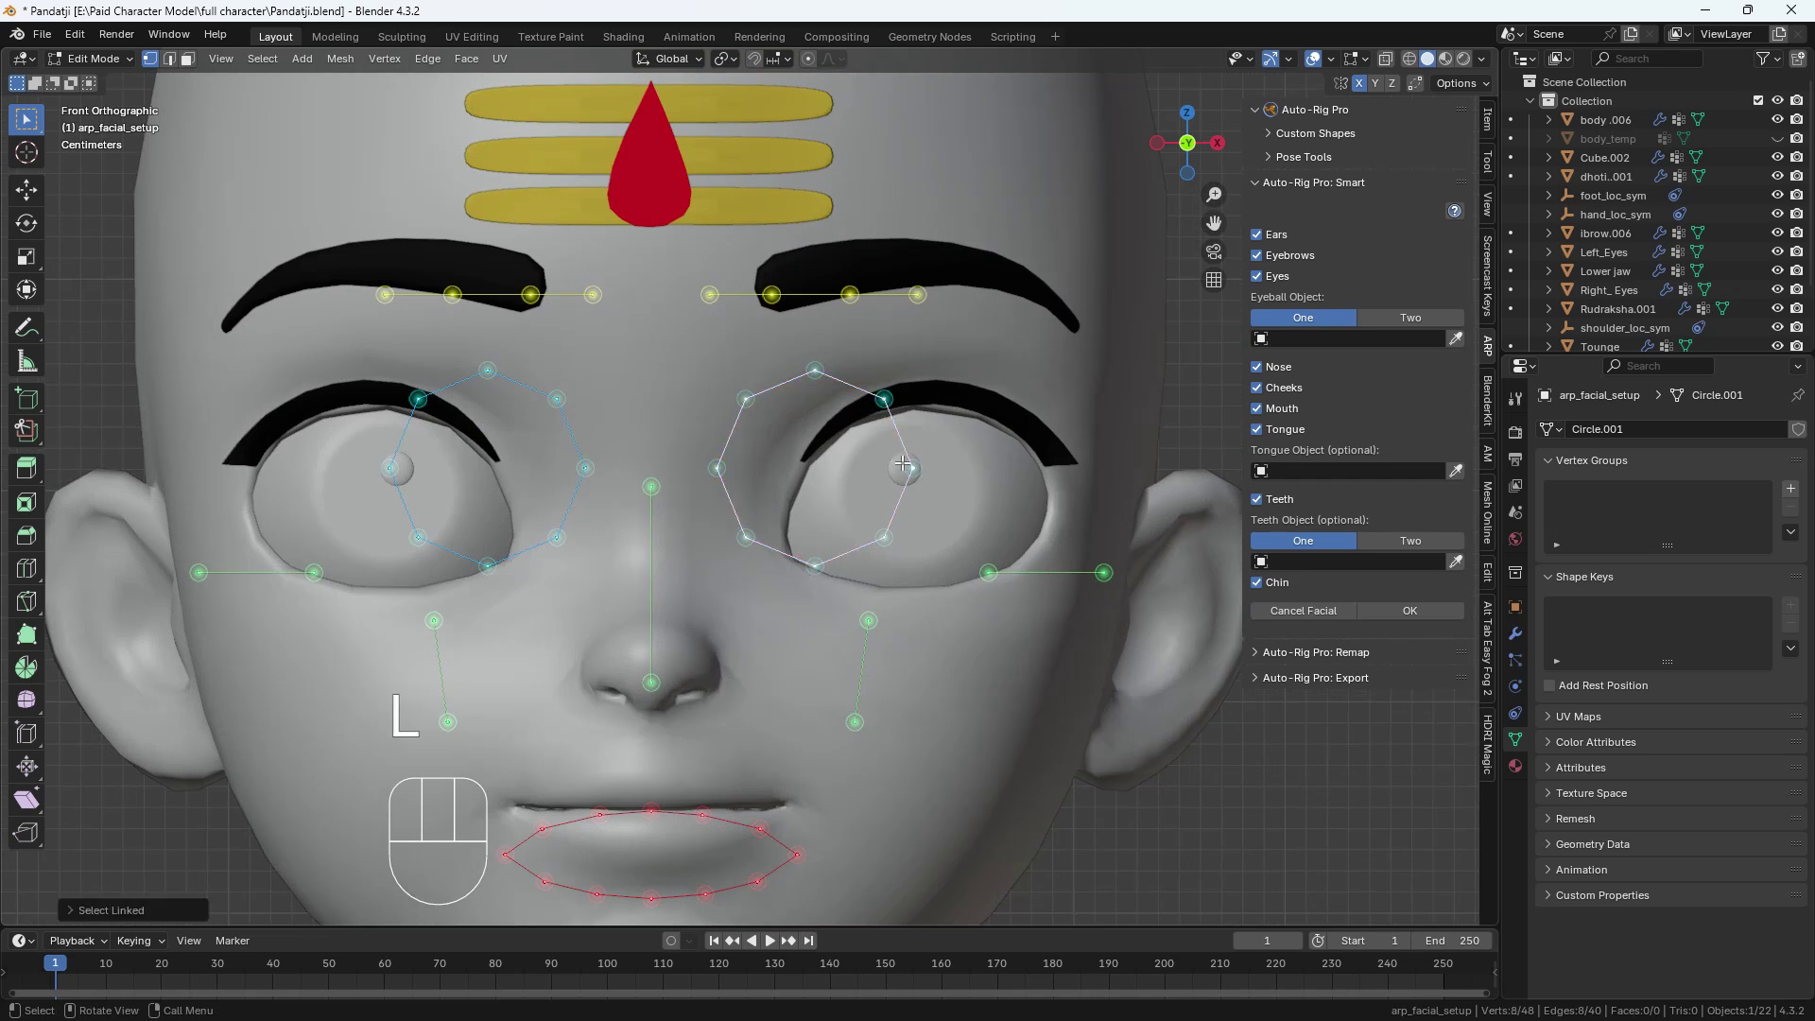
pyautogui.press('g')
pyautogui.press('x')
pyautogui.click(968, 484)
pyautogui.press('g')
pyautogui.press('z')
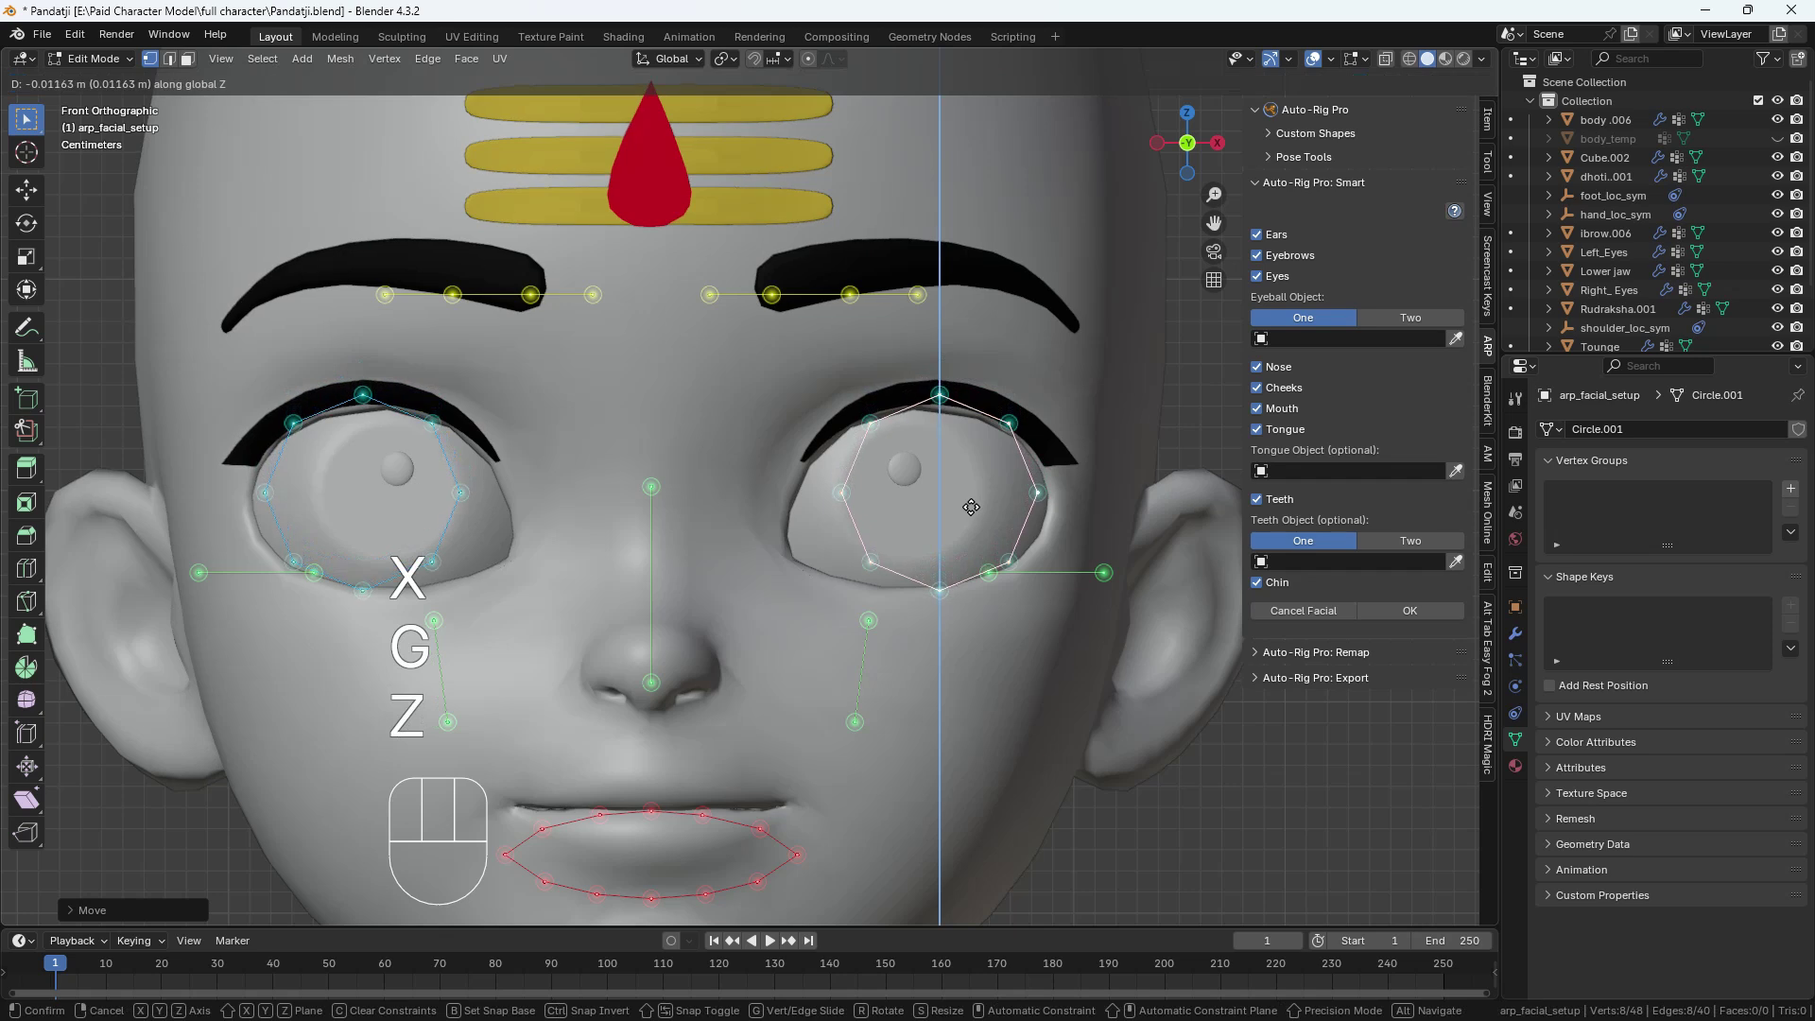
pyautogui.click(844, 491)
# Fit the eye loop's inner-corner and inner upper-lid vertices to the edge of the eye opening.
pyautogui.click(844, 491)
pyautogui.press('g')
pyautogui.click(786, 553)
pyautogui.click(871, 424)
pyautogui.press('g')
pyautogui.click(786, 466)
pyautogui.press('g')
pyautogui.click(887, 435)
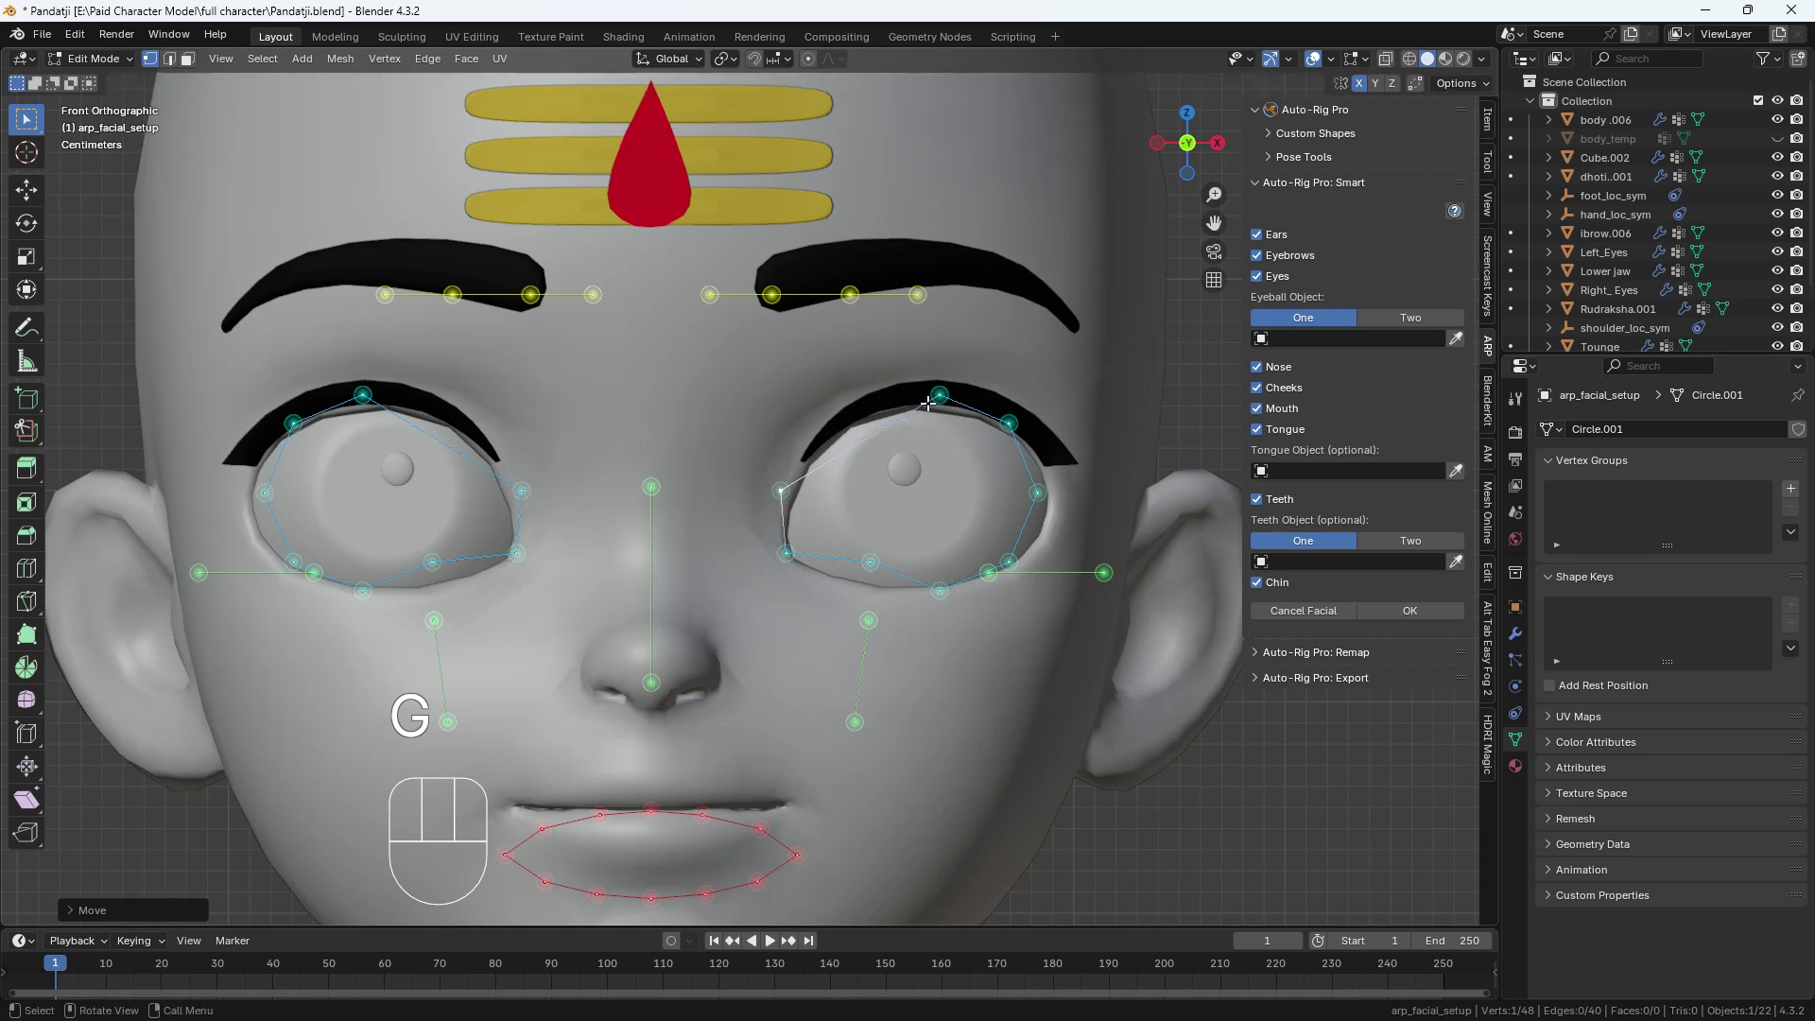
pyautogui.click(882, 399)
pyautogui.press('g')
pyautogui.click(808, 411)
# Fit the eye loop's outer upper-lid, outer-corner and outer lower vertices to the eye opening.
pyautogui.click(1007, 423)
pyautogui.press('g')
pyautogui.click(983, 405)
pyautogui.click(1037, 490)
pyautogui.press('g')
pyautogui.click(1061, 475)
pyautogui.click(1011, 560)
pyautogui.press('g')
pyautogui.click(1043, 549)
# Move the eye loop's lower-lid vertices just below the lid edge and refine the two inner-corner vertices.
pyautogui.click(940, 592)
pyautogui.press('g')
pyautogui.click(943, 603)
pyautogui.click(871, 563)
pyautogui.press('g')
pyautogui.click(867, 600)
pyautogui.click(781, 489)
pyautogui.press('g')
pyautogui.click(795, 451)
pyautogui.click(786, 554)
pyautogui.press('g')
pyautogui.click(773, 541)
# Space the eye loop's two bottom vertices evenly along the lower lid and adjust the outer lower vertex.
pyautogui.click(869, 600)
pyautogui.press('g')
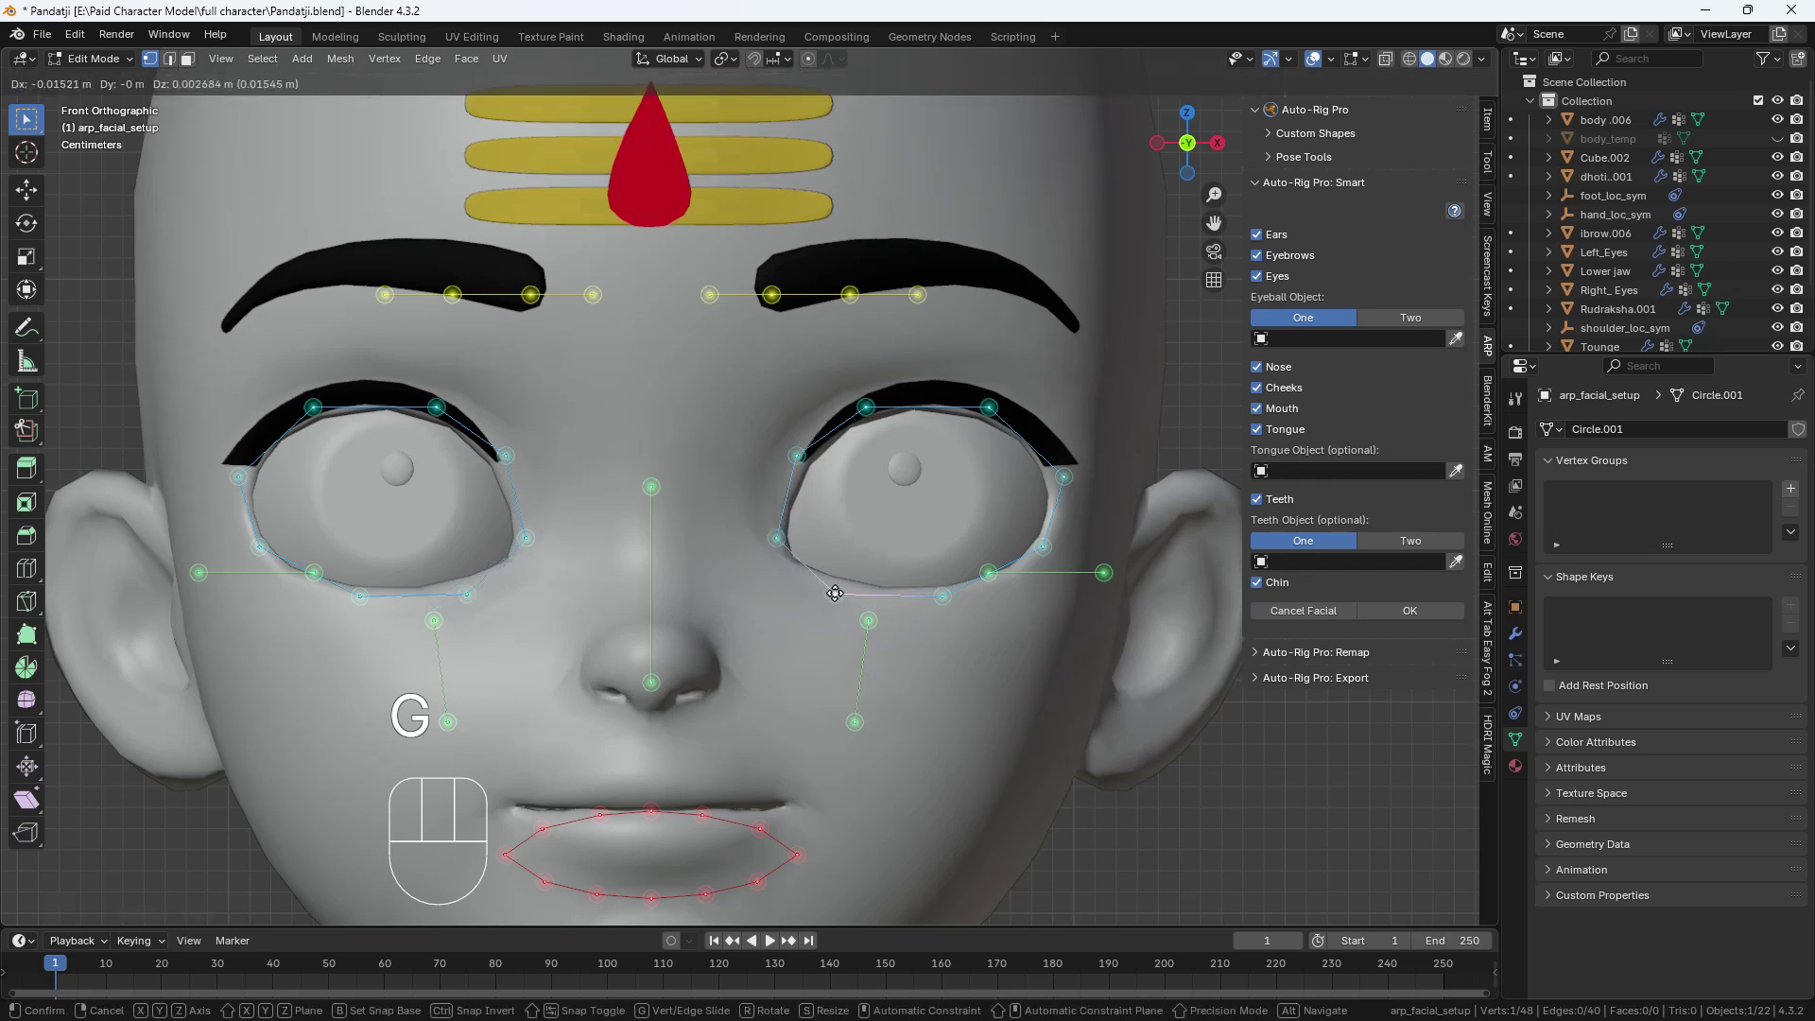
pyautogui.click(836, 593)
pyautogui.click(946, 595)
pyautogui.press('g')
pyautogui.click(974, 598)
pyautogui.click(1043, 546)
pyautogui.press('g')
pyautogui.press('g')
pyautogui.press('g')
pyautogui.click(986, 596)
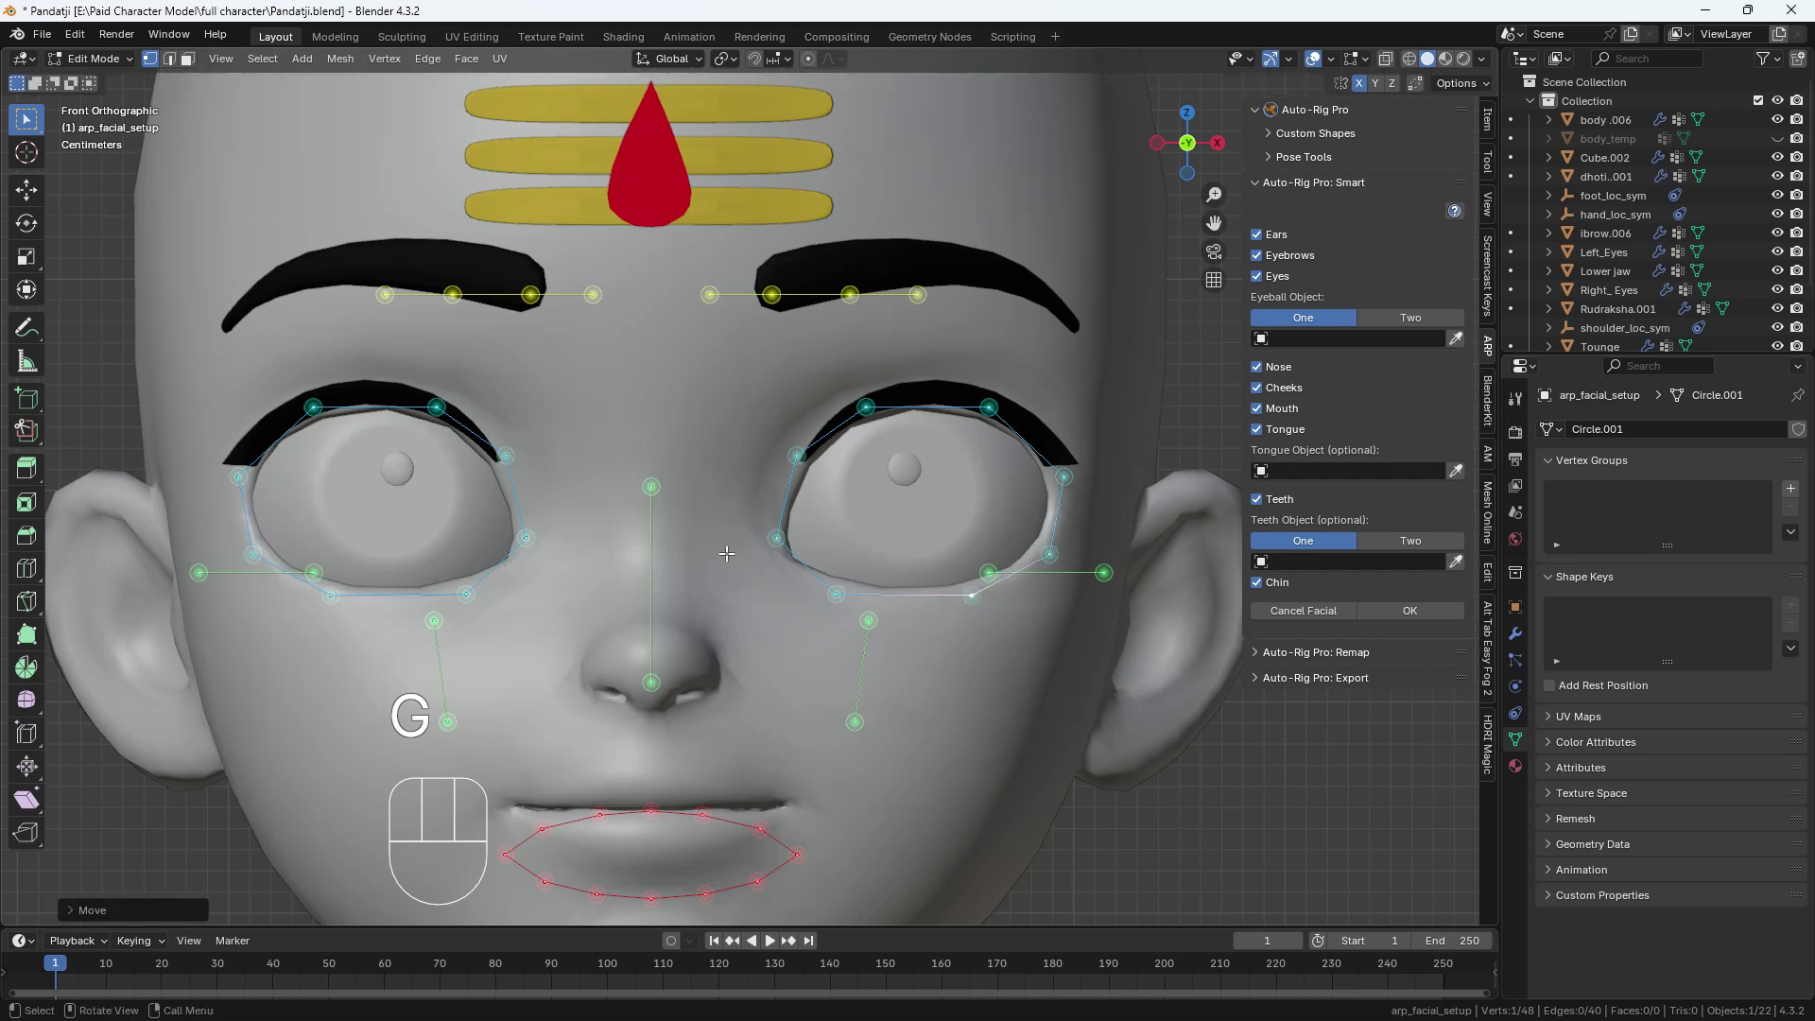
# Raise the nose marker line along Z and reposition its lower marker at the tip of the nose.
pyautogui.press('l')
pyautogui.press('g')
pyautogui.press('z')
pyautogui.click(651, 574)
pyautogui.click(651, 633)
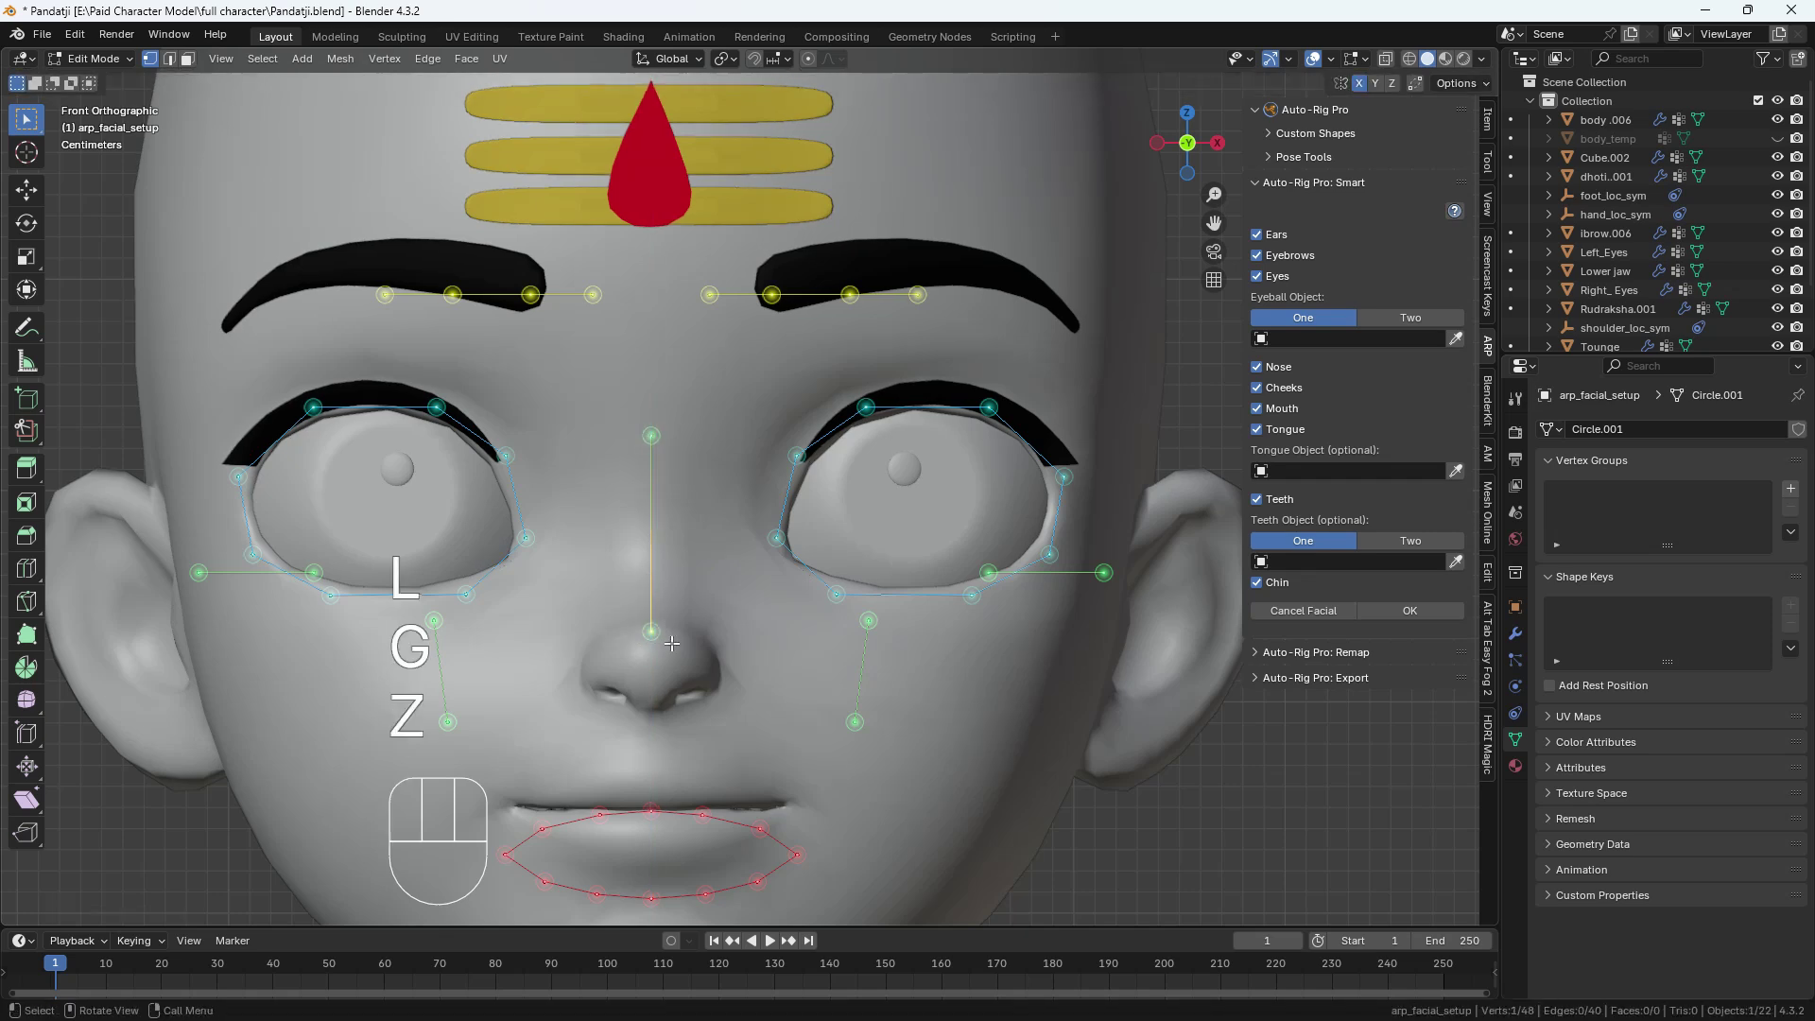
pyautogui.press('g')
pyautogui.click(672, 647)
# Raise the whole lip marker loop about 0.021 m along Z so it surrounds the mouth.
pyautogui.scroll(-1, 707, 689)
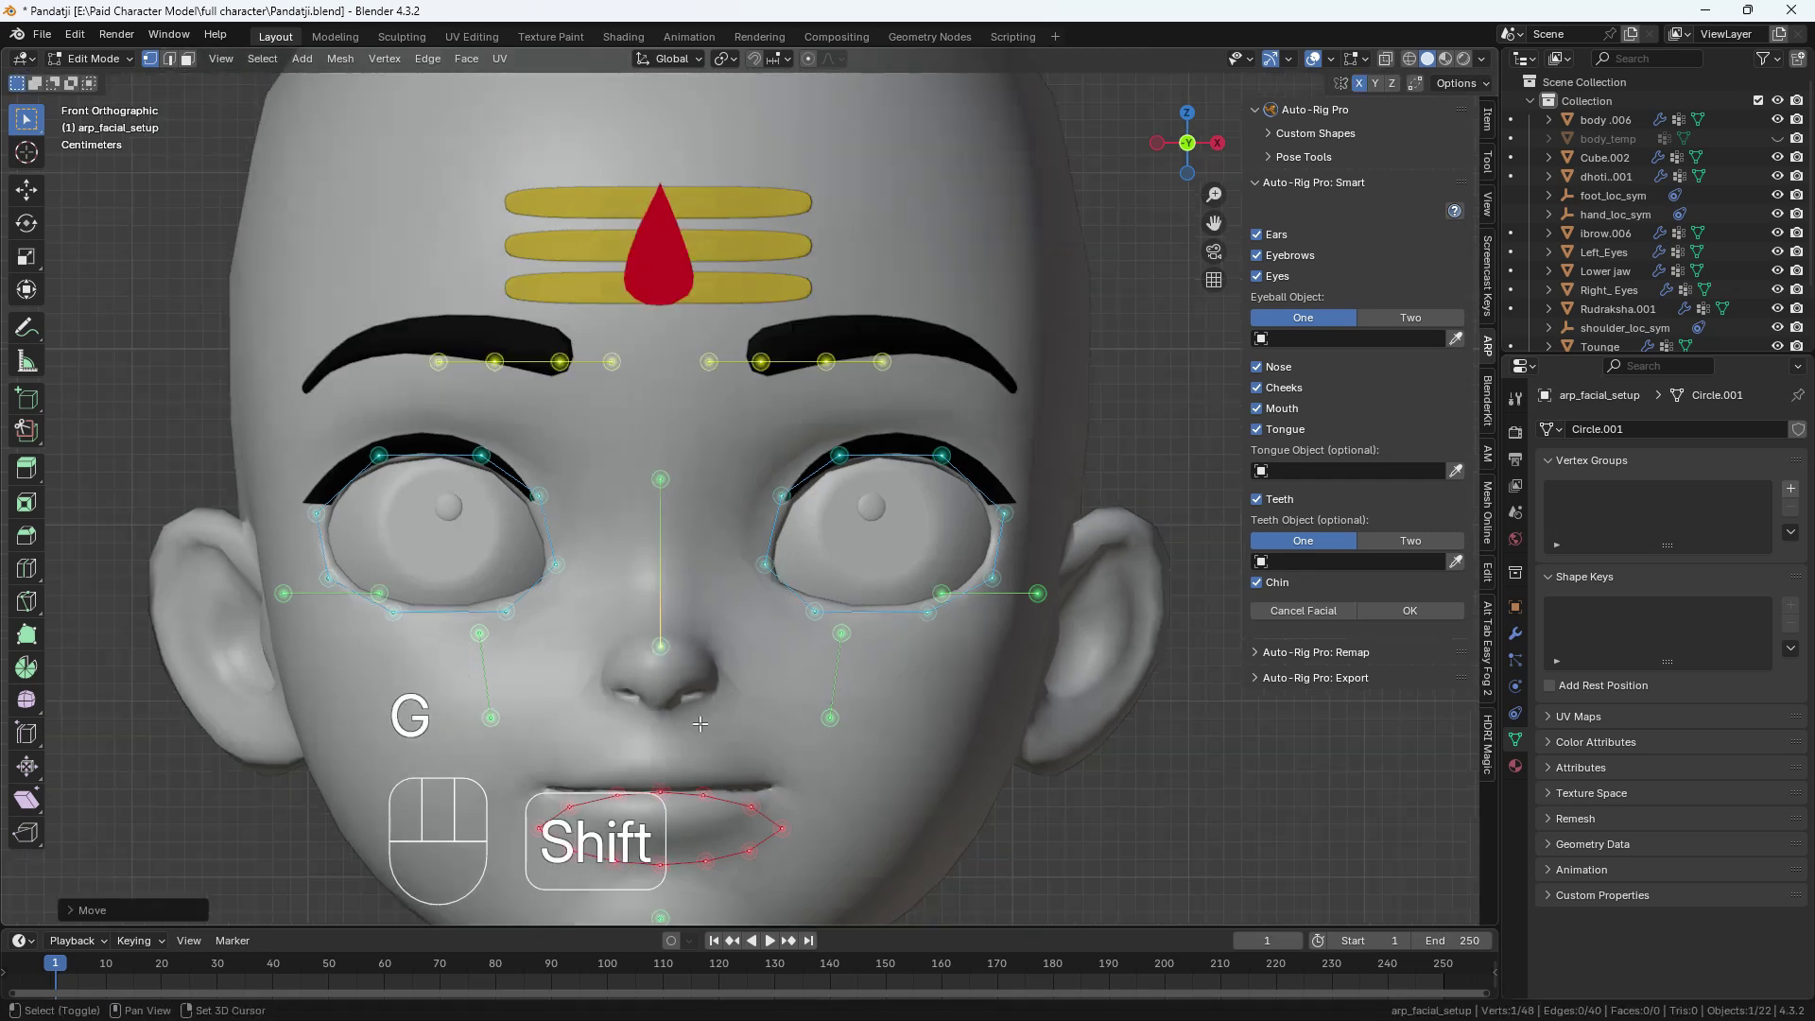
pyautogui.keyDown('shift'); pyautogui.moveTo(767, 395); pyautogui.dragTo(806, 308, button='middle'); pyautogui.keyUp('shift')
pyautogui.press('l')
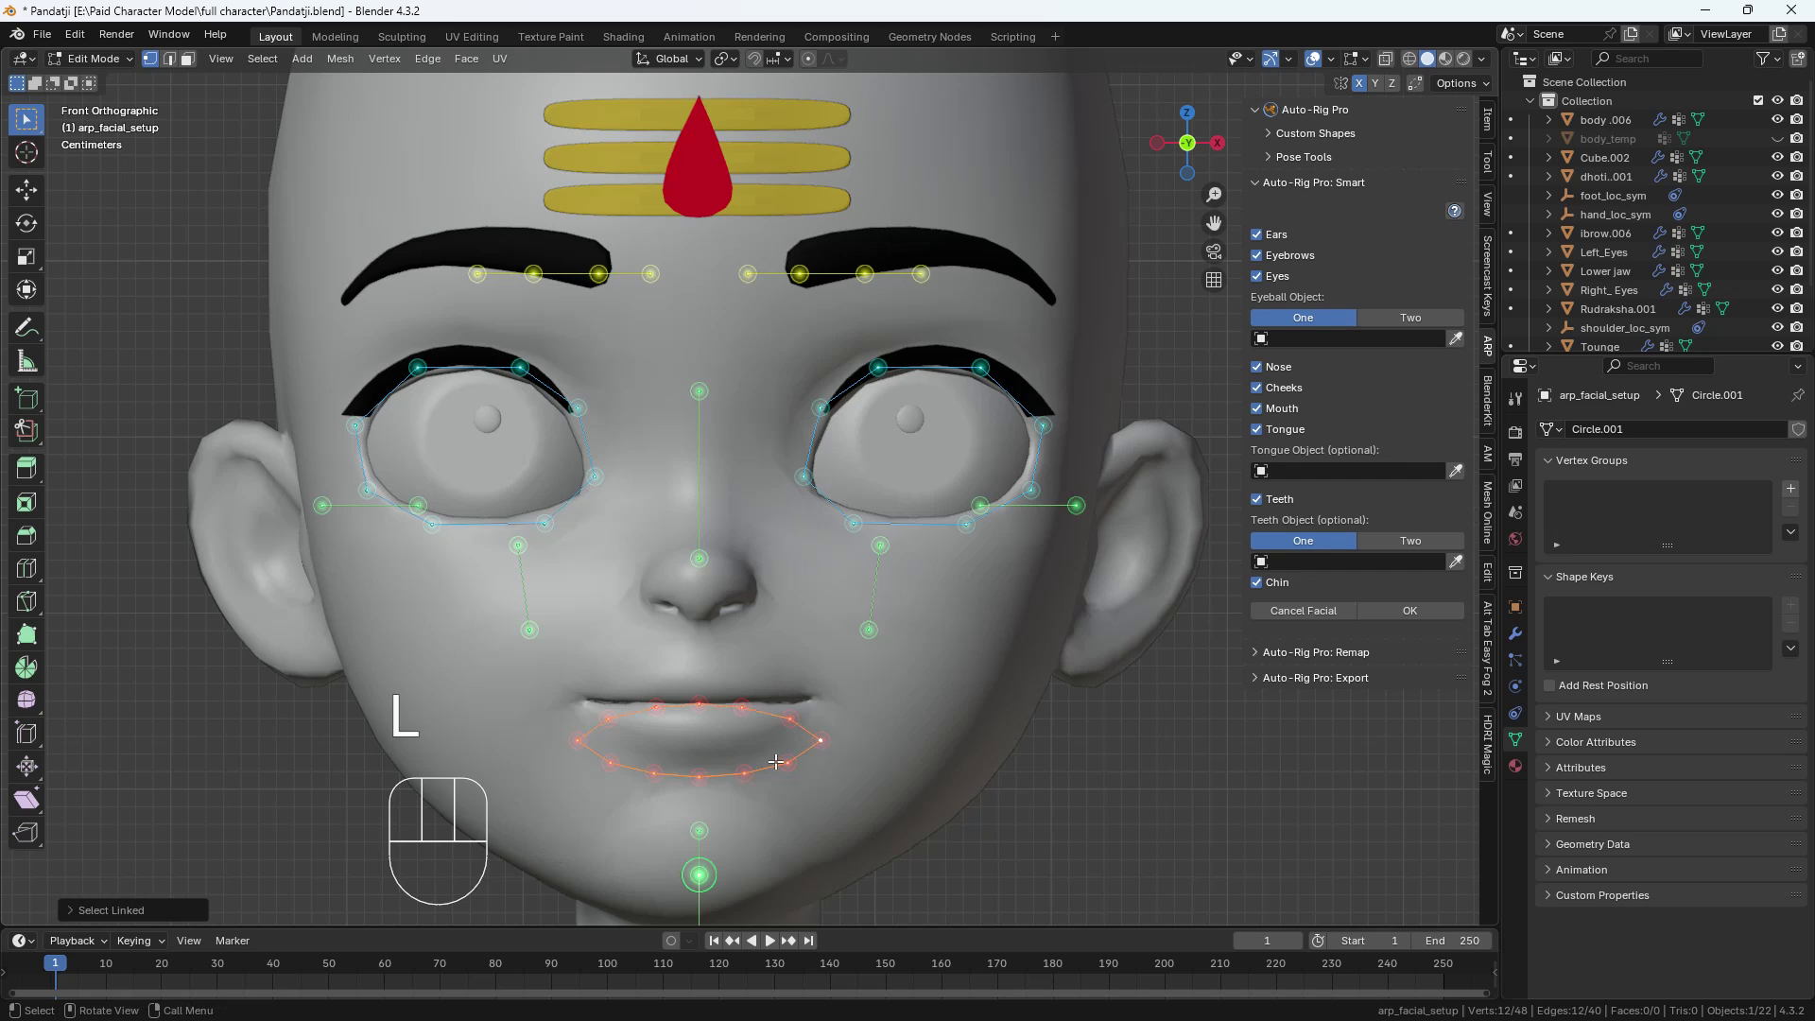
pyautogui.press('g')
pyautogui.press('z')
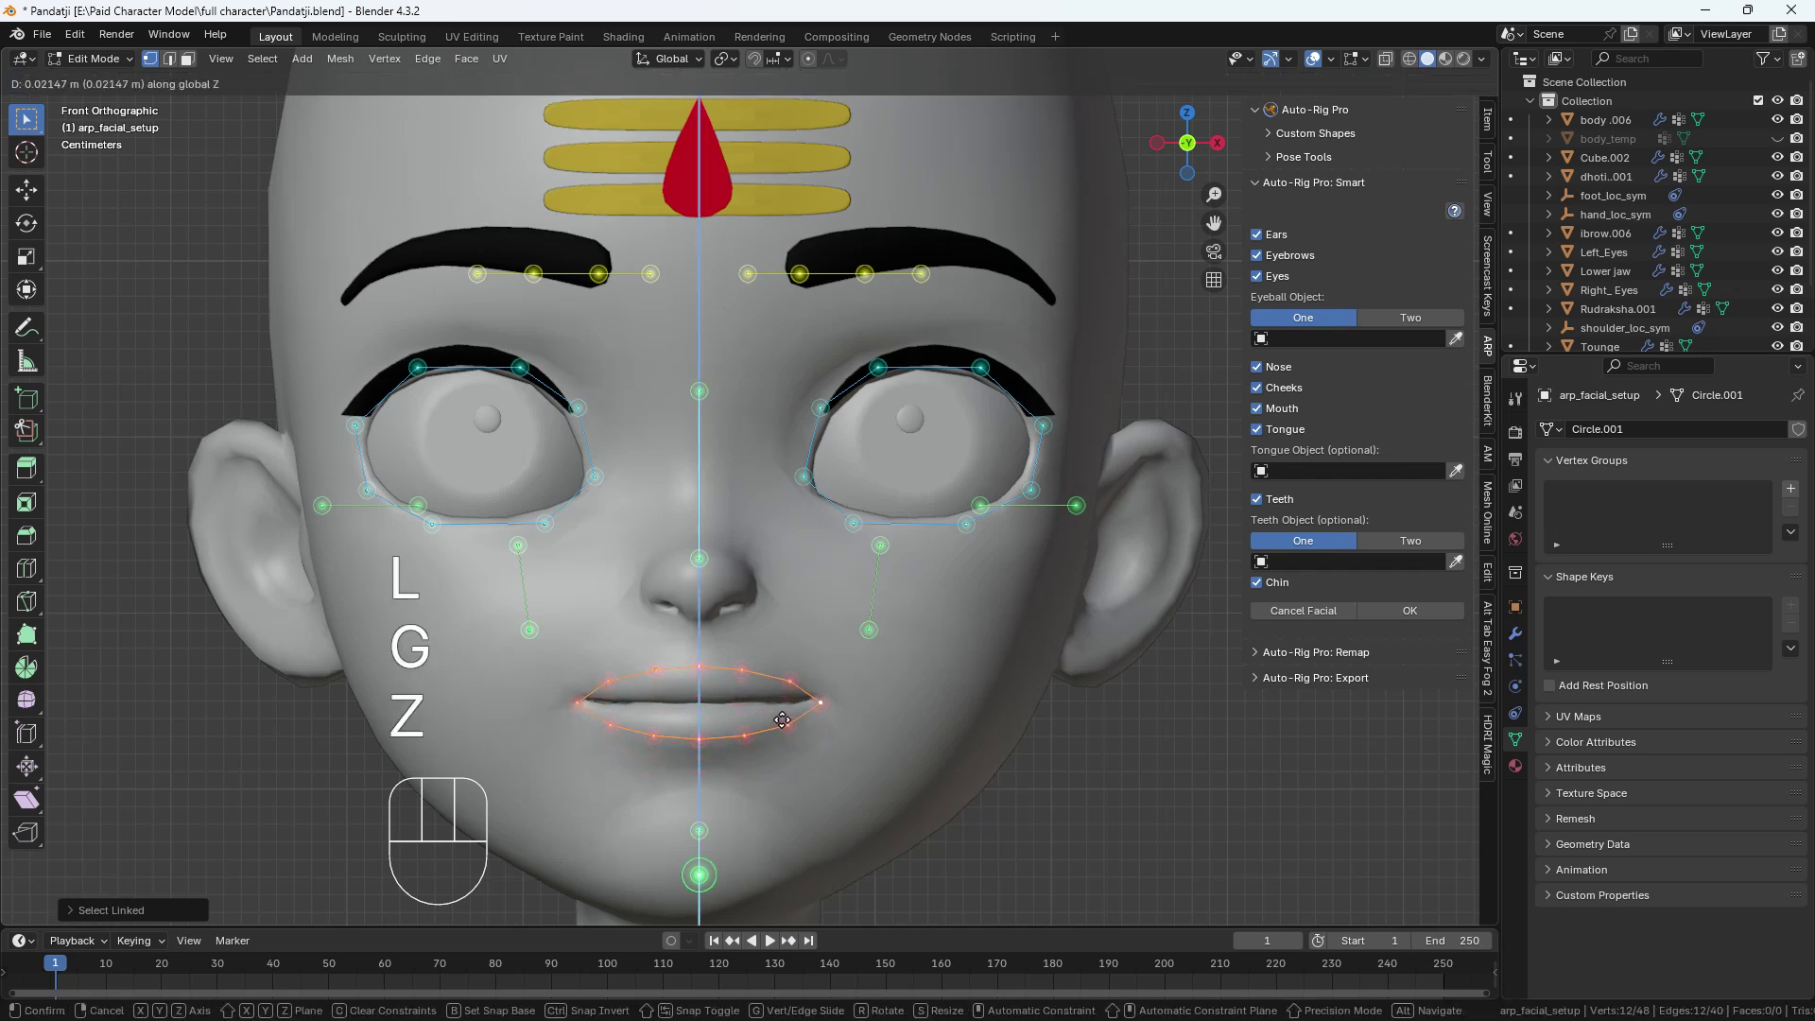
pyautogui.click(783, 718)
# Fit the lip loop's corner vertices to the mouth corners and lower its upper vertices onto the upper lip.
pyautogui.scroll(3, 851, 698)
pyautogui.click(795, 701)
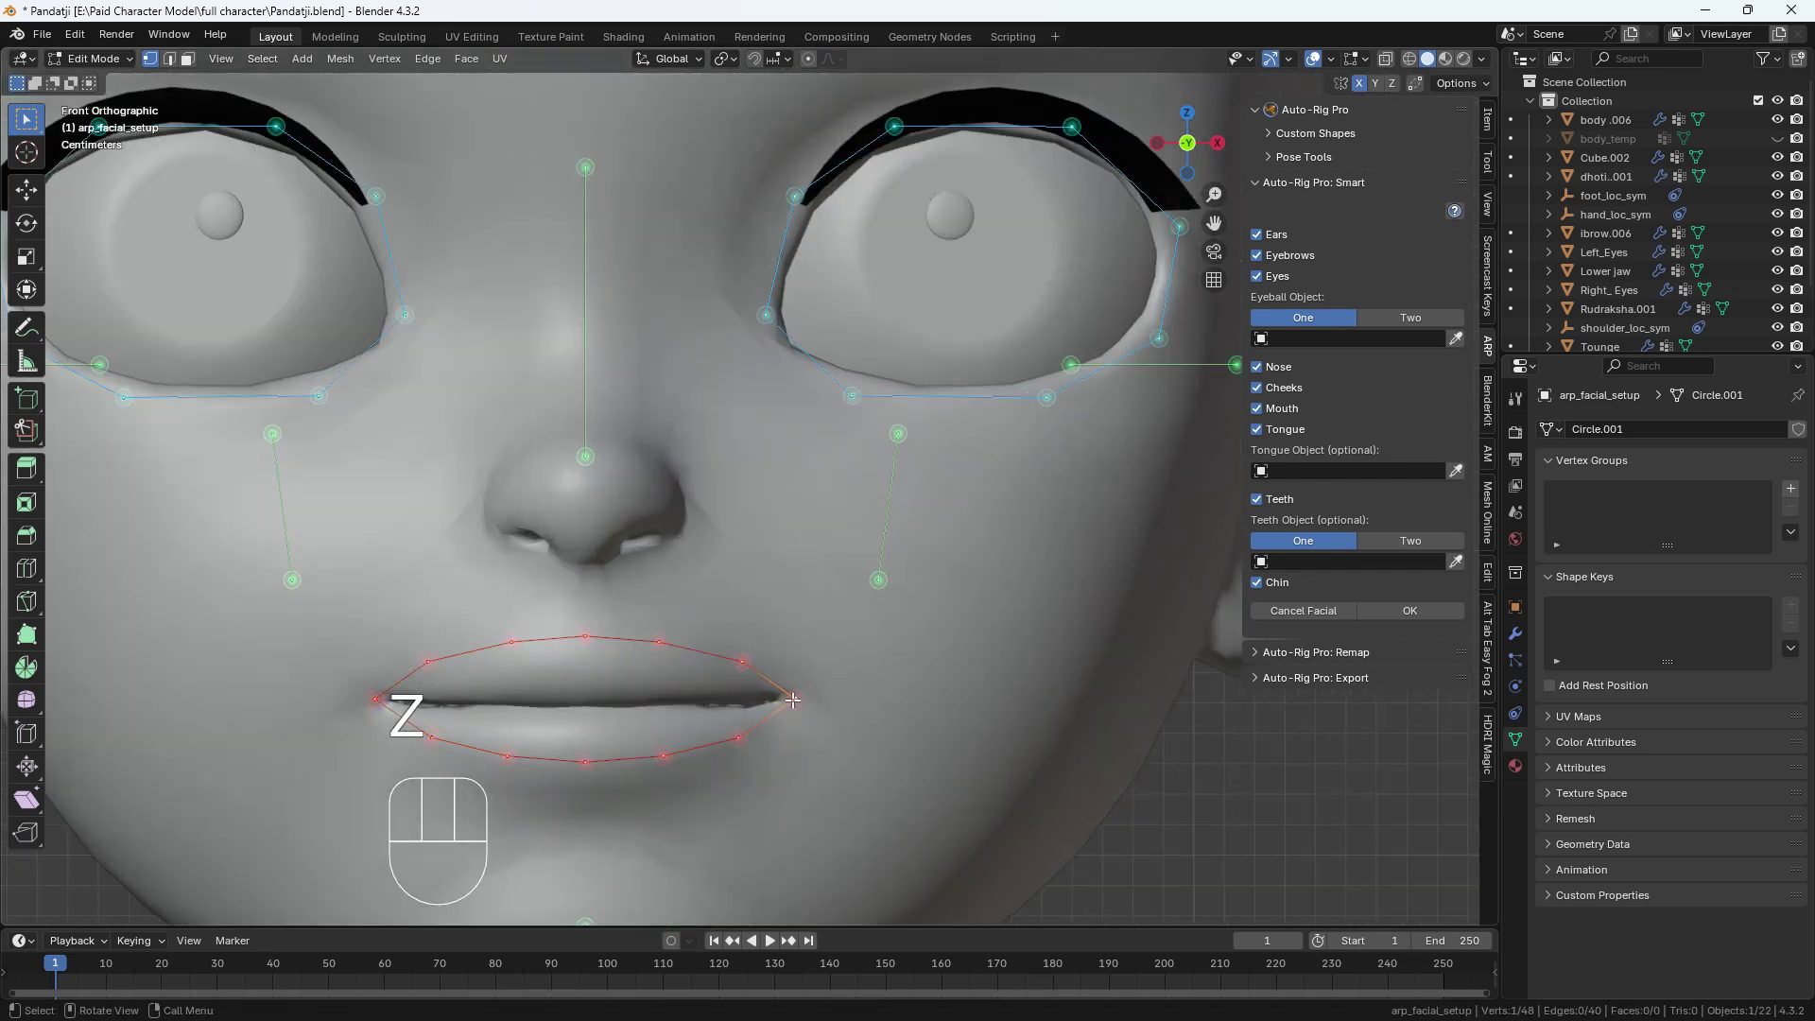
pyautogui.press('g')
pyautogui.click(779, 702)
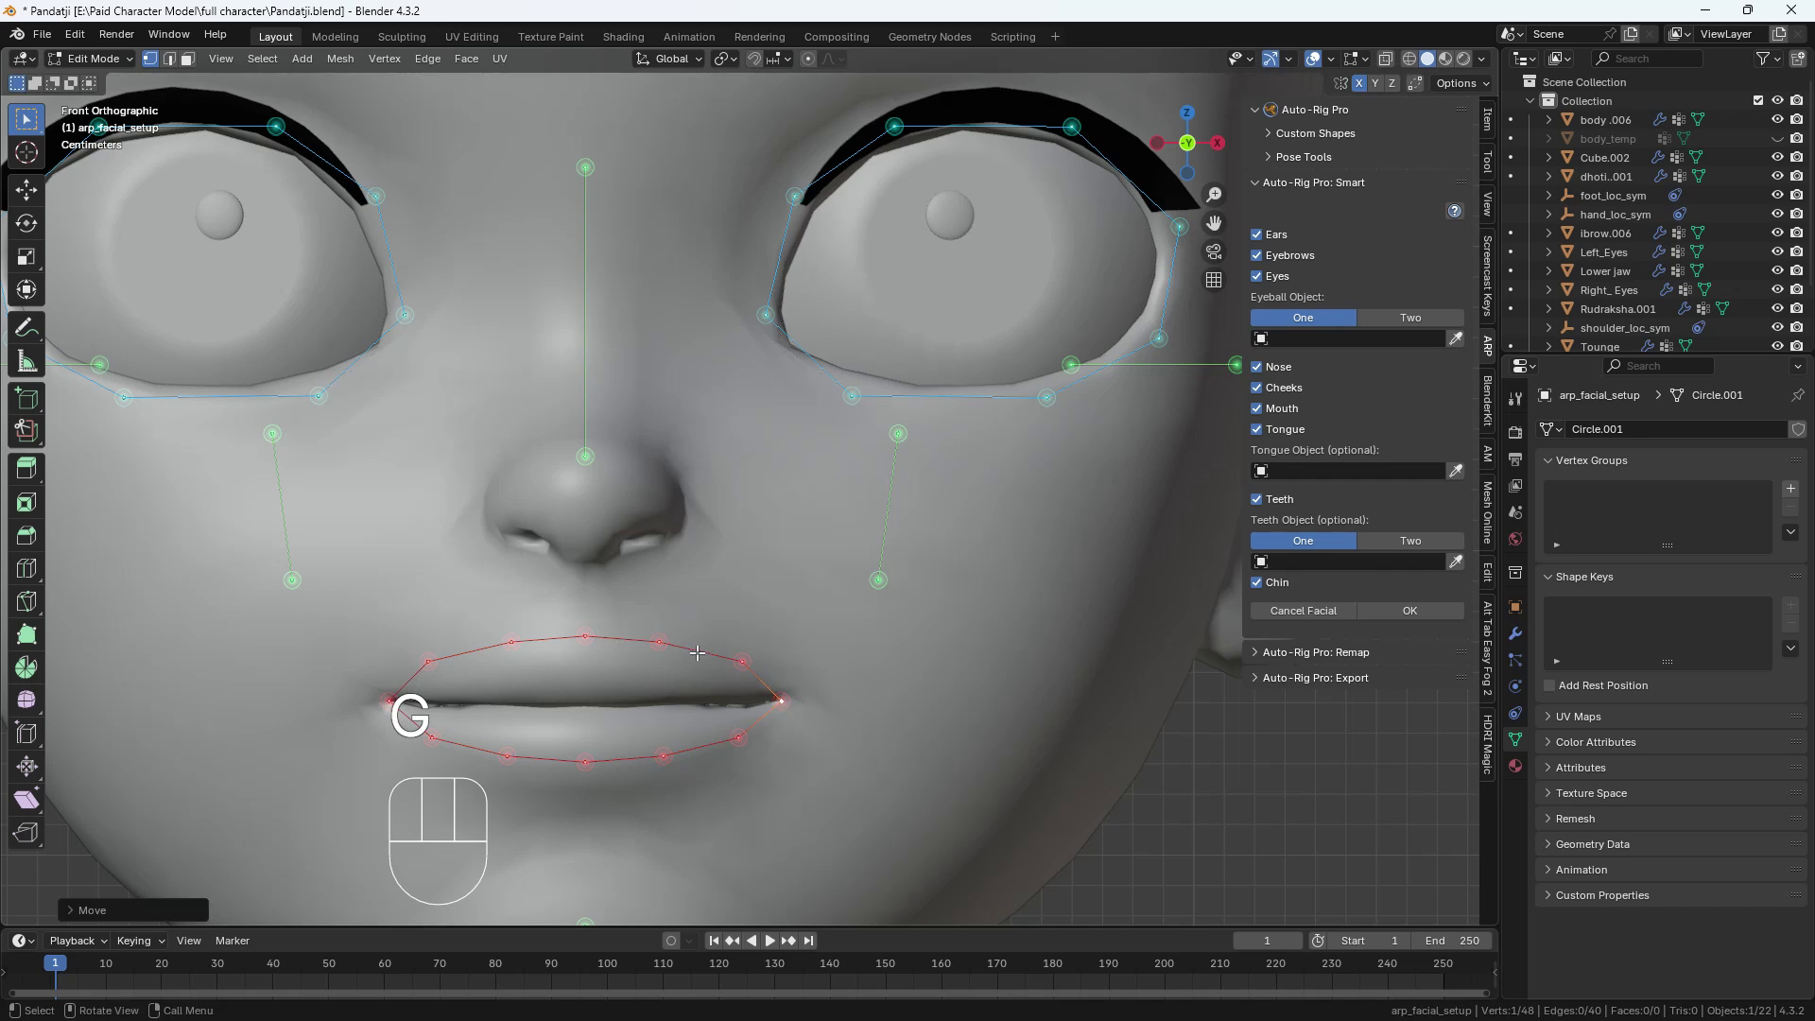
pyautogui.click(740, 662)
pyautogui.press('g')
pyautogui.click(723, 681)
pyautogui.click(660, 641)
pyautogui.press('g')
pyautogui.click(660, 676)
pyautogui.click(568, 635)
pyautogui.press('g')
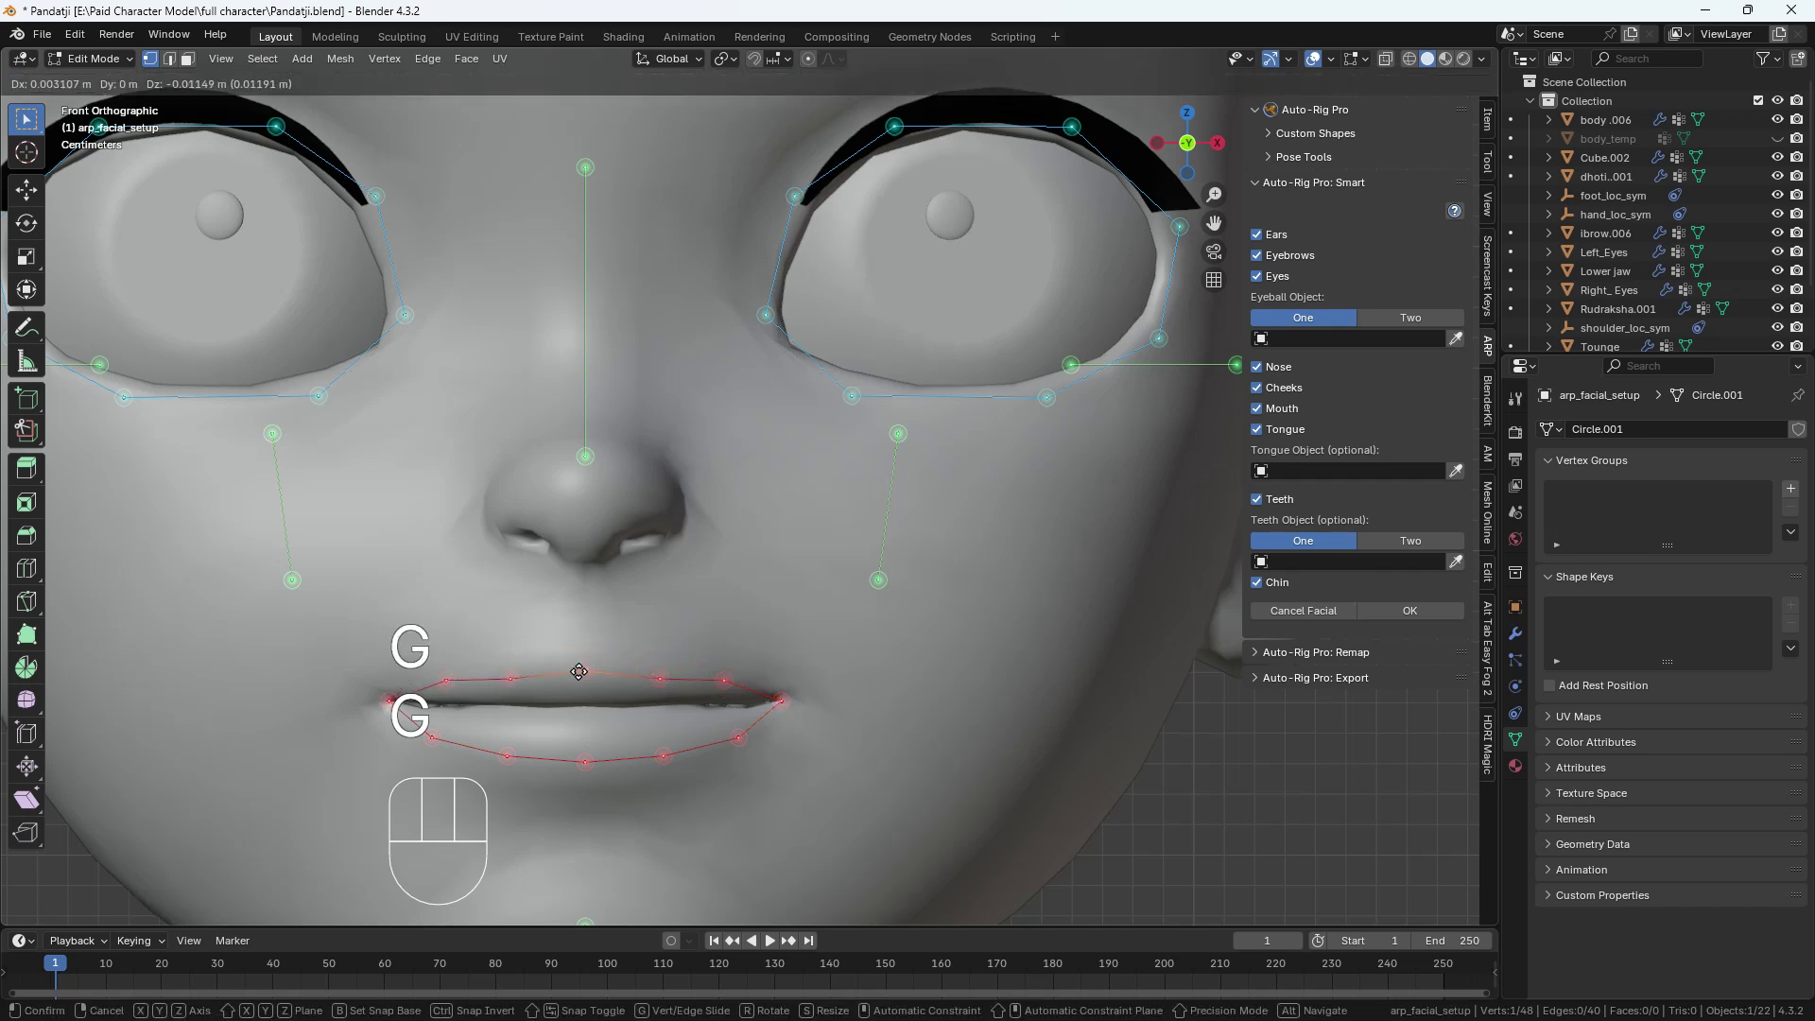
pyautogui.click(568, 738)
# Fit the lip loop's lower vertices to the edge of the lower lip.
pyautogui.click(508, 757)
pyautogui.press('g')
pyautogui.click(505, 748)
pyautogui.click(431, 736)
pyautogui.press('g')
pyautogui.click(440, 736)
pyautogui.press('g')
pyautogui.click(585, 759)
# Shape the upper lip markers into a cupid's bow by lowering the centre vertex and raising the vertices beside it.
pyautogui.click(511, 682)
pyautogui.press('g')
pyautogui.click(513, 680)
pyautogui.click(590, 672)
pyautogui.press('g')
pyautogui.click(594, 679)
pyautogui.click(659, 671)
pyautogui.press('g')
pyautogui.click(655, 663)
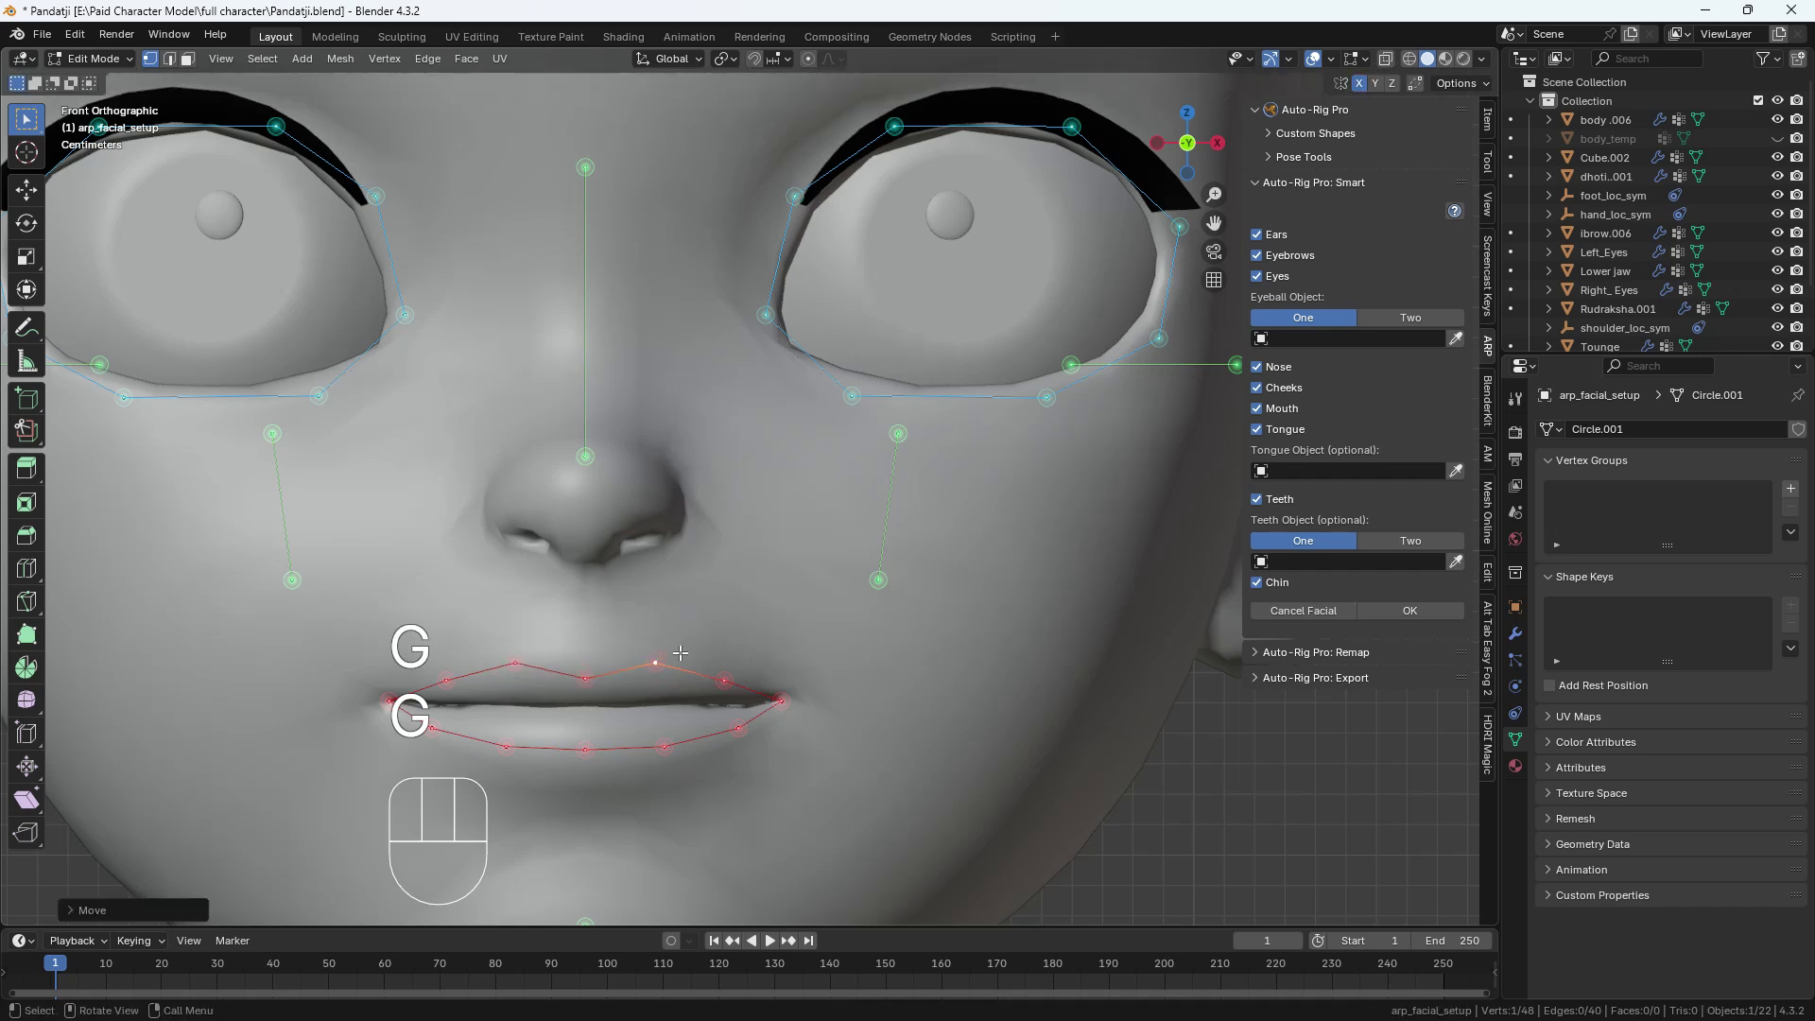
# Nudge the upper lip's outer vertex up along Z to follow the lip contour.
pyautogui.scroll(-4, 688, 664)
pyautogui.scroll(5, 593, 701)
pyautogui.scroll(-4, 605, 691)
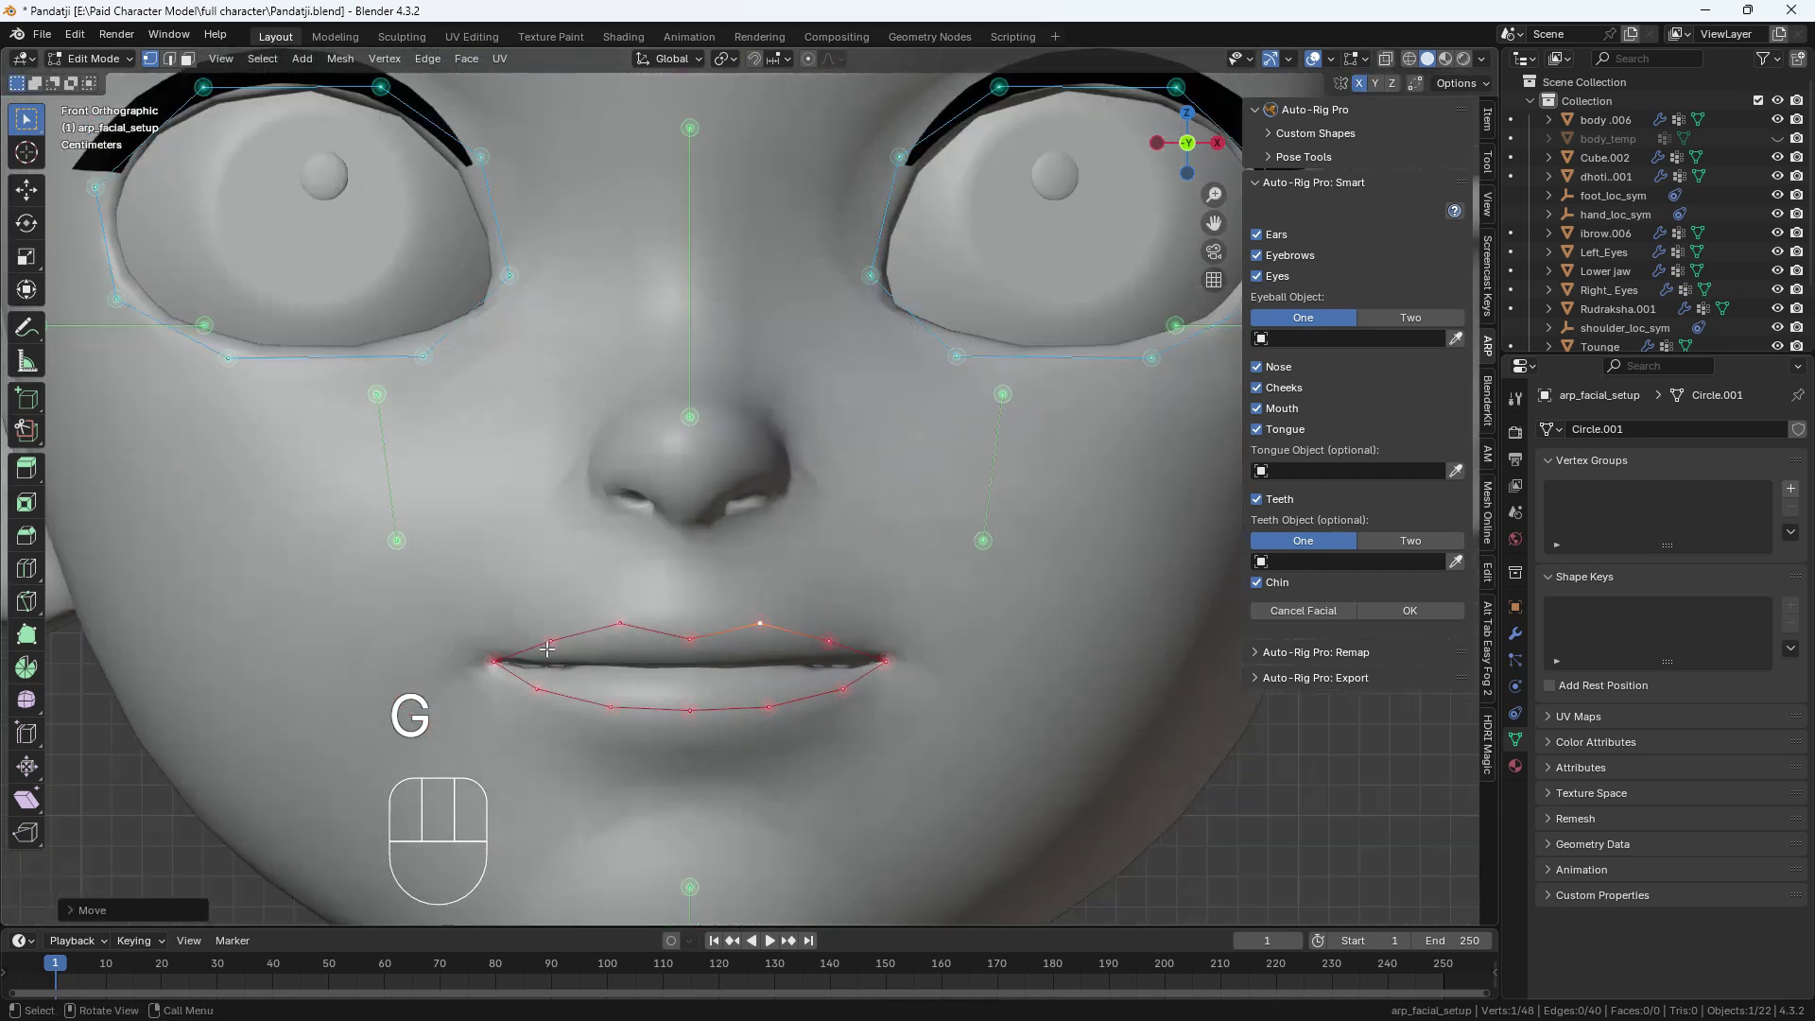
pyautogui.scroll(3, 724, 638)
pyautogui.scroll(2, 724, 638)
pyautogui.click(688, 654)
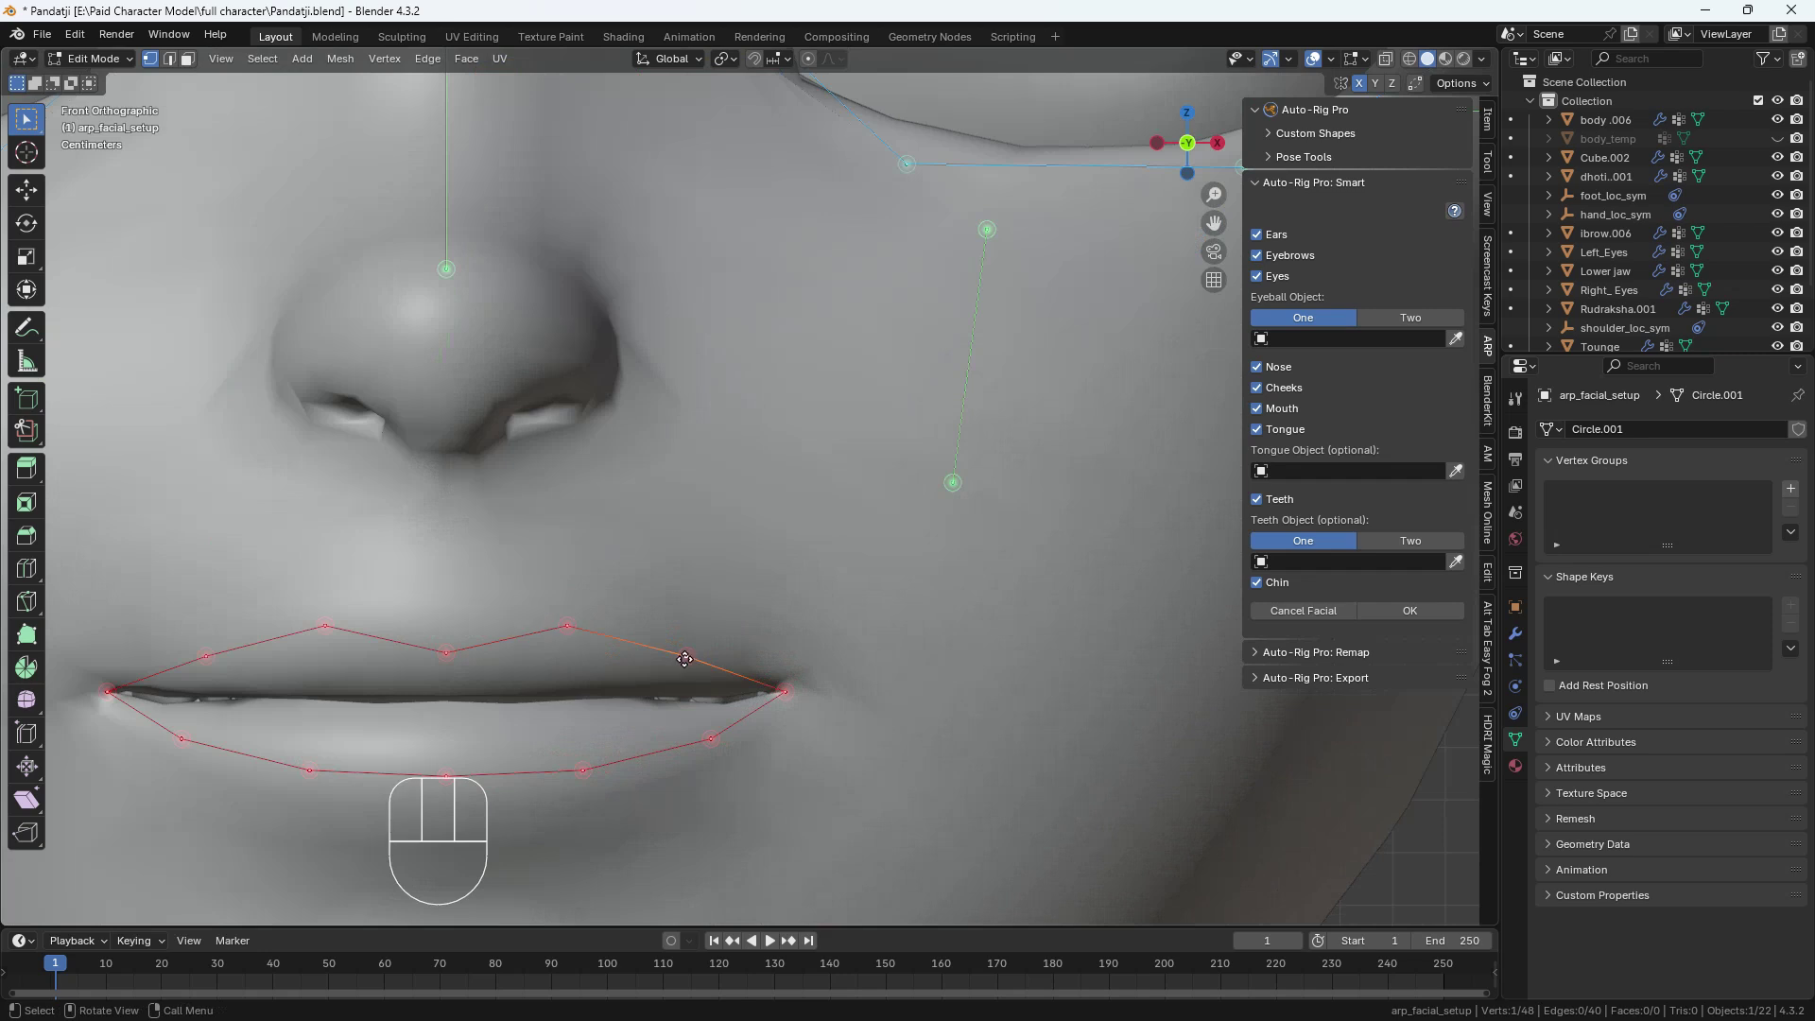
pyautogui.press('g')
pyautogui.press('z')
pyautogui.click(690, 652)
# Move the ear marker onto the character's ear, fitting its lower vertex to the lobe and its upper vertex near the ear's top.
pyautogui.scroll(-3, 690, 649)
pyautogui.keyDown('shift'); pyautogui.moveTo(1189, 509); pyautogui.dragTo(860, 600, button='middle'); pyautogui.keyUp('shift')
pyautogui.scroll(-2, 929, 582)
pyautogui.press('l')
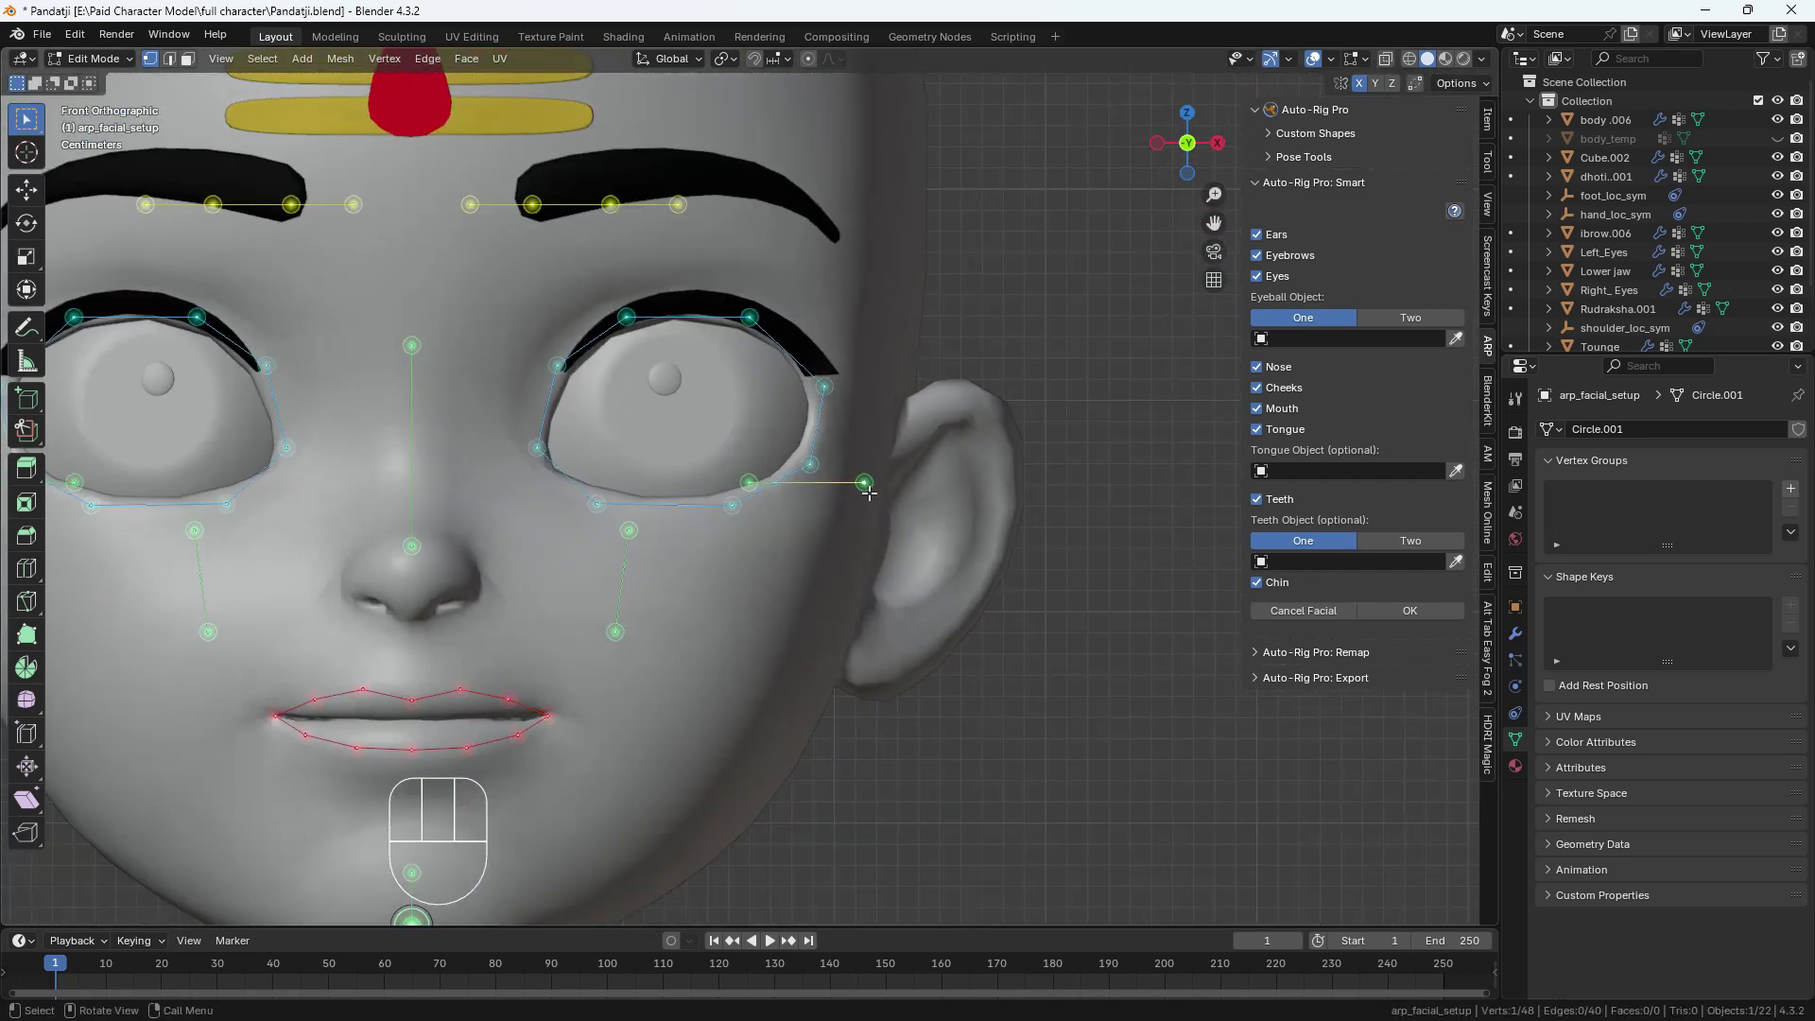
pyautogui.press('g')
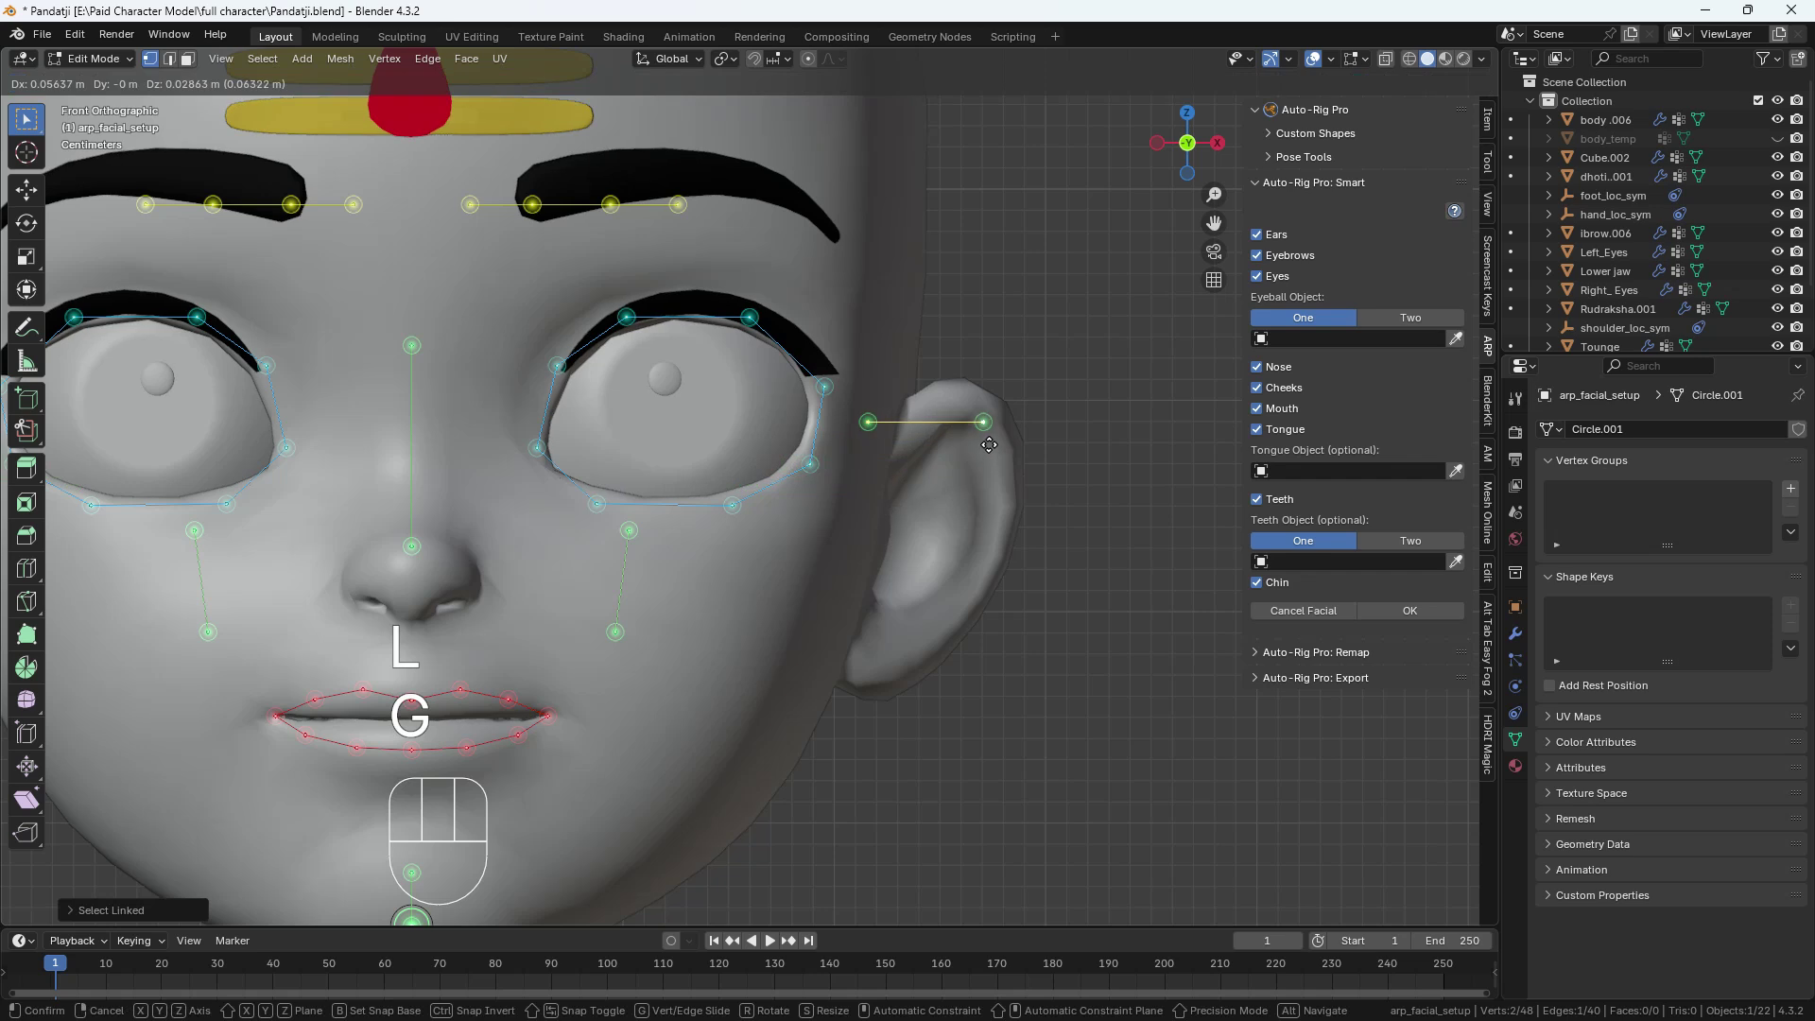
pyautogui.click(870, 432)
pyautogui.press('g')
pyautogui.click(869, 680)
pyautogui.click(986, 424)
pyautogui.press('g')
pyautogui.click(959, 426)
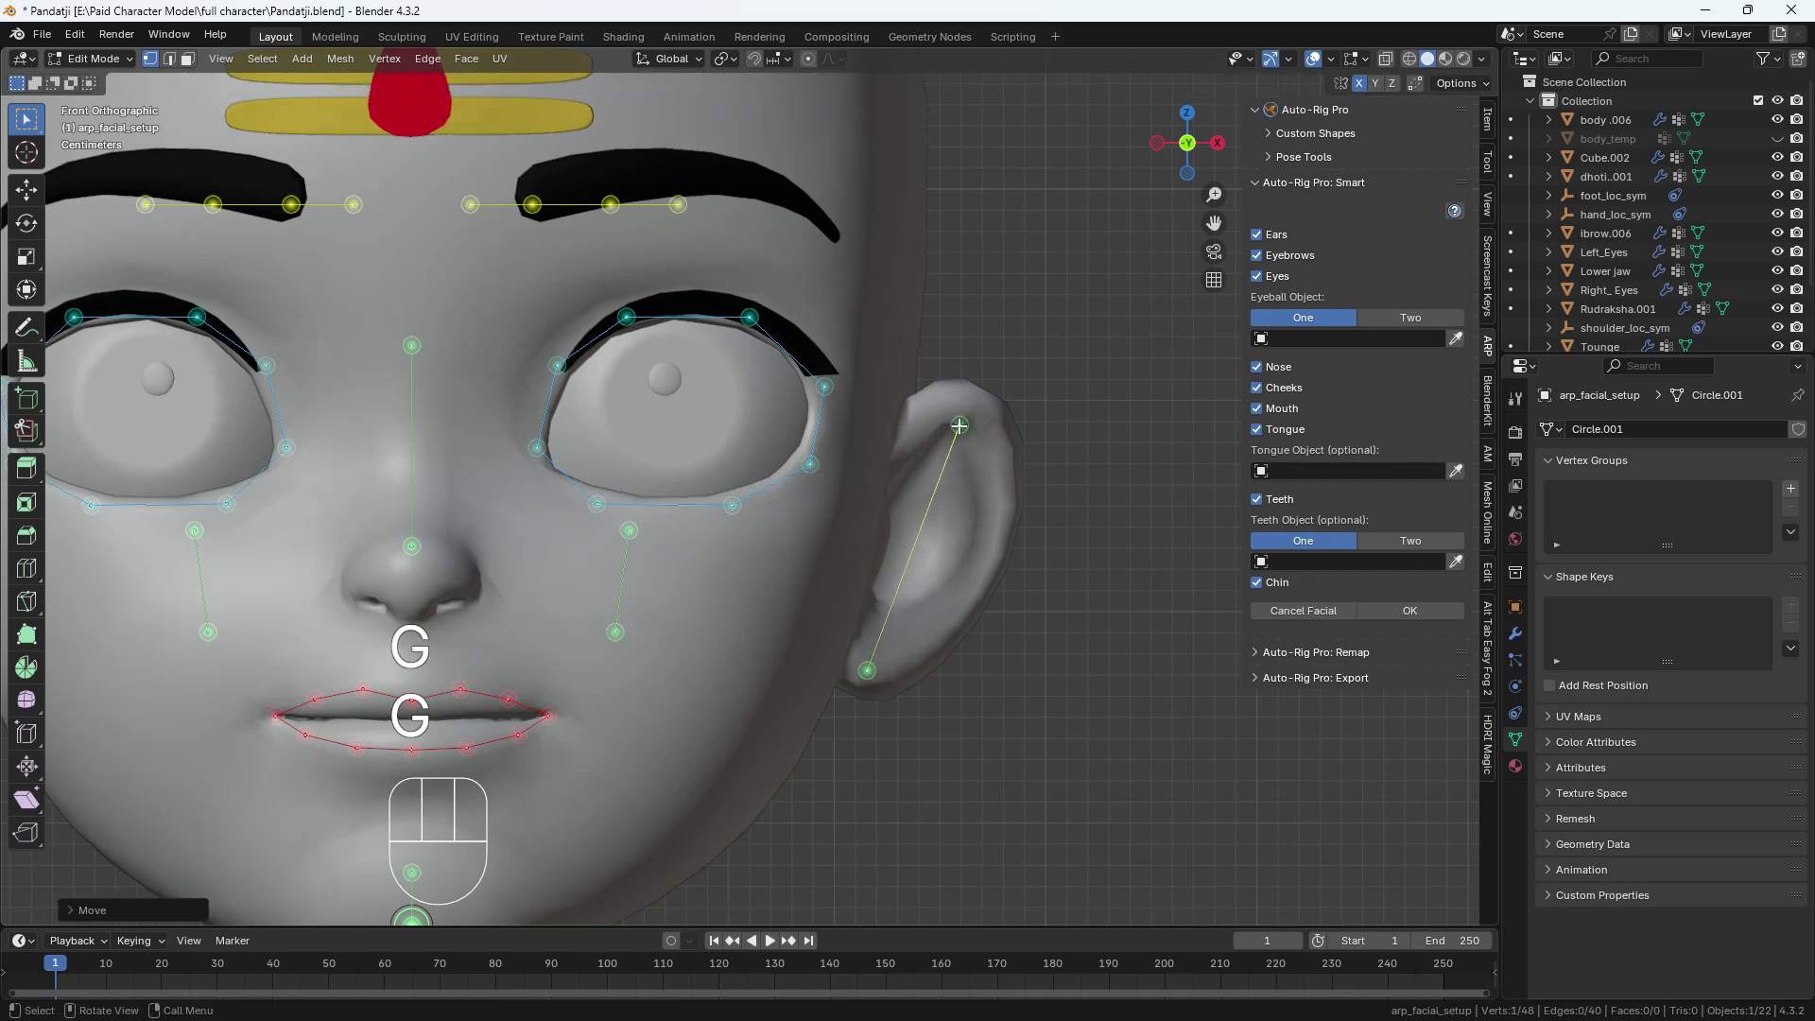
# Lower the whole cheek marker along Z and shift it outward along X on the cheek.
pyautogui.scroll(-2, 819, 601)
pyautogui.click(686, 555)
pyautogui.press('l')
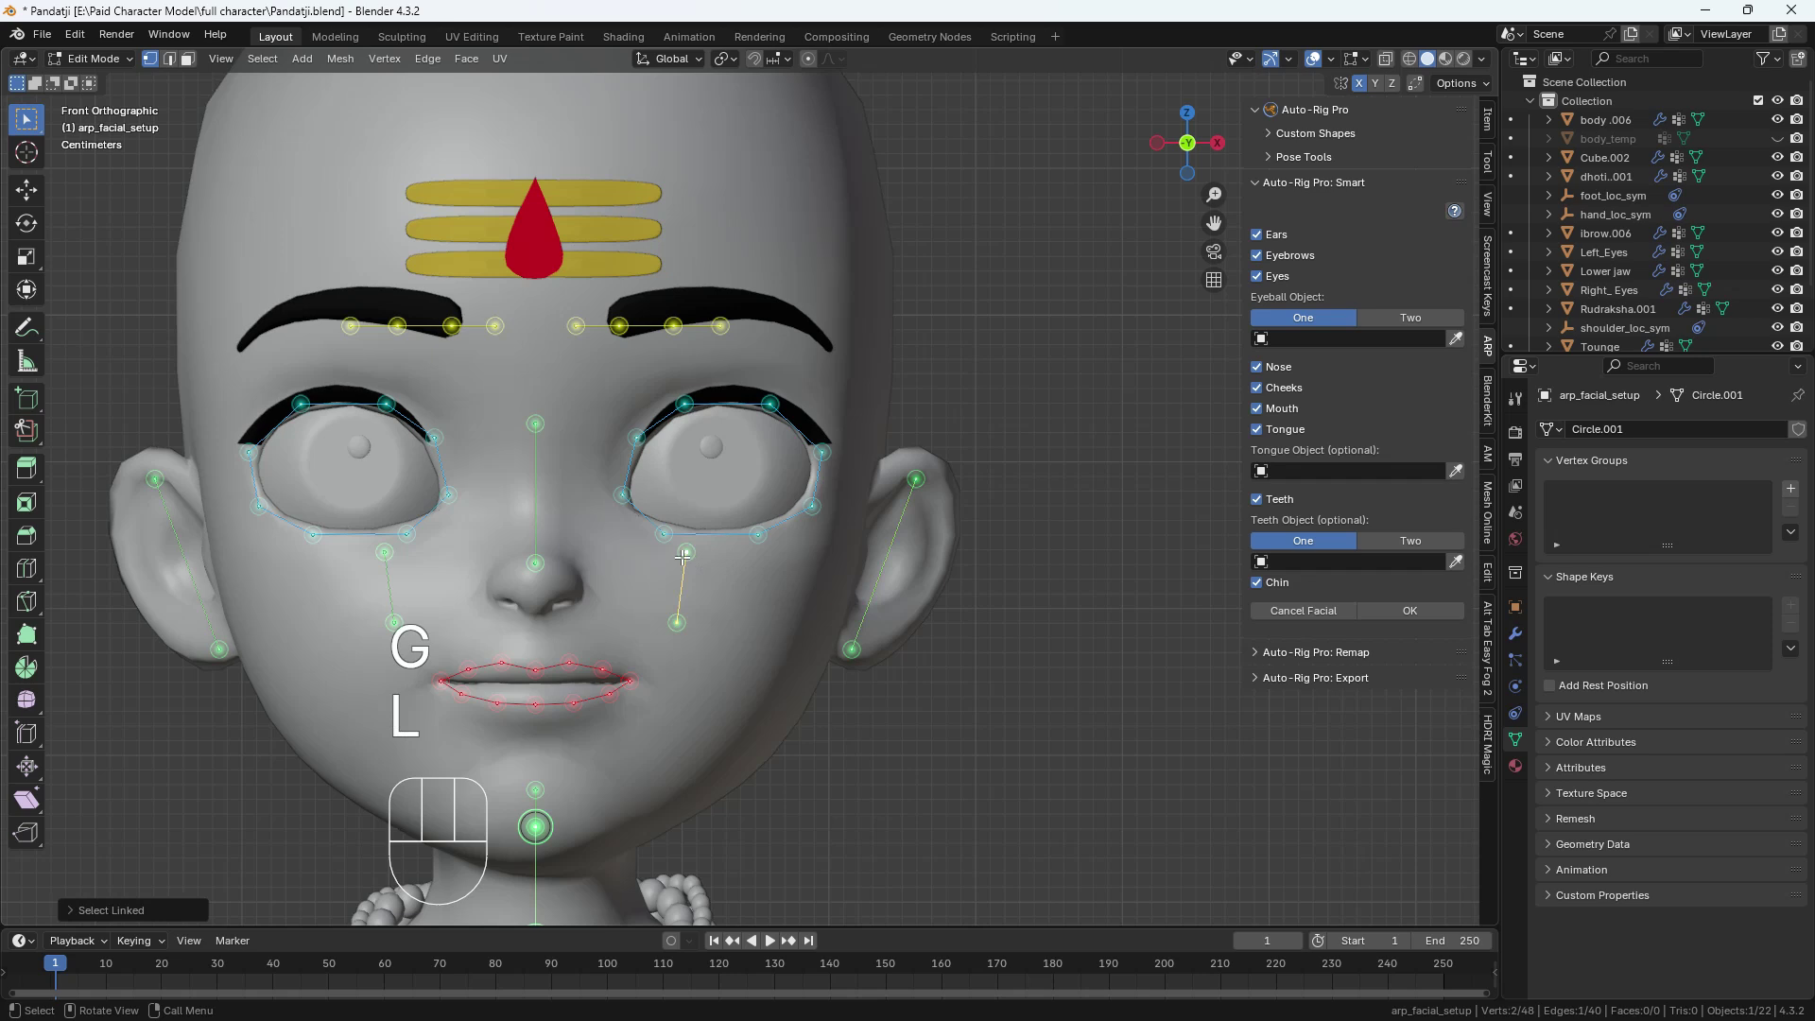
pyautogui.press('g')
pyautogui.press('z')
pyautogui.click(700, 602)
pyautogui.press('g')
pyautogui.press('x')
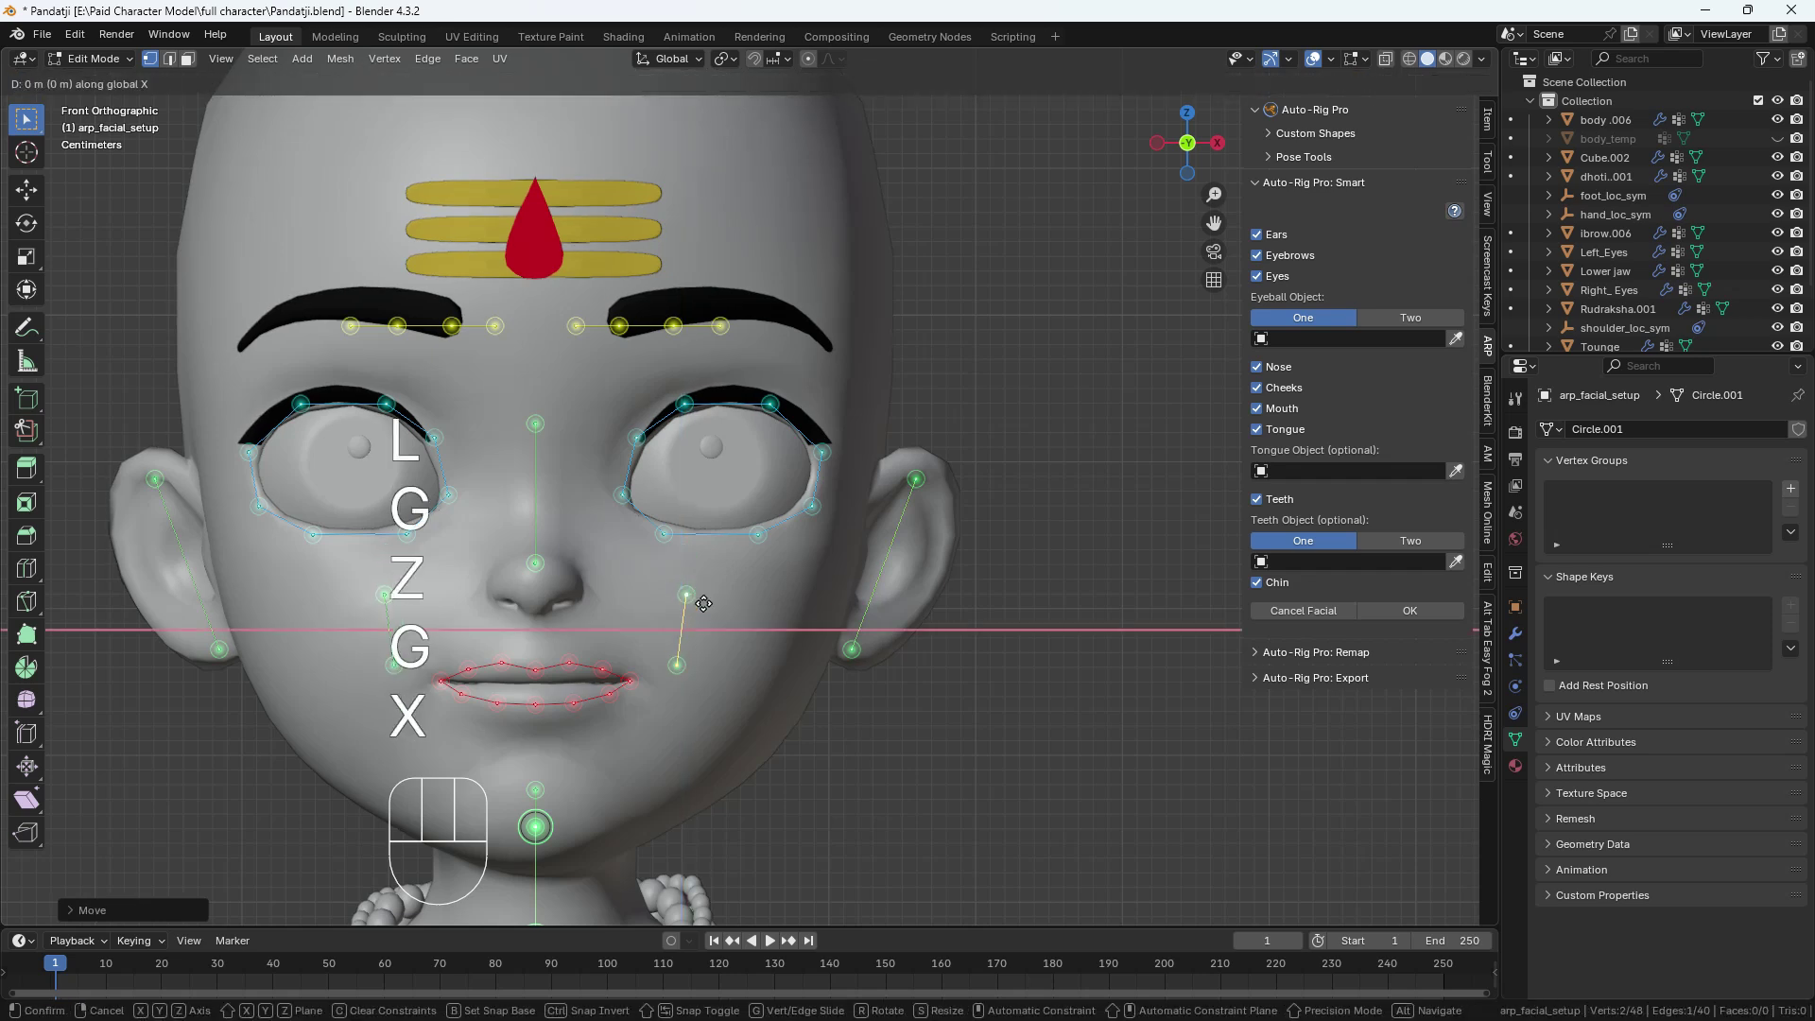
pyautogui.click(725, 592)
pyautogui.click(725, 603)
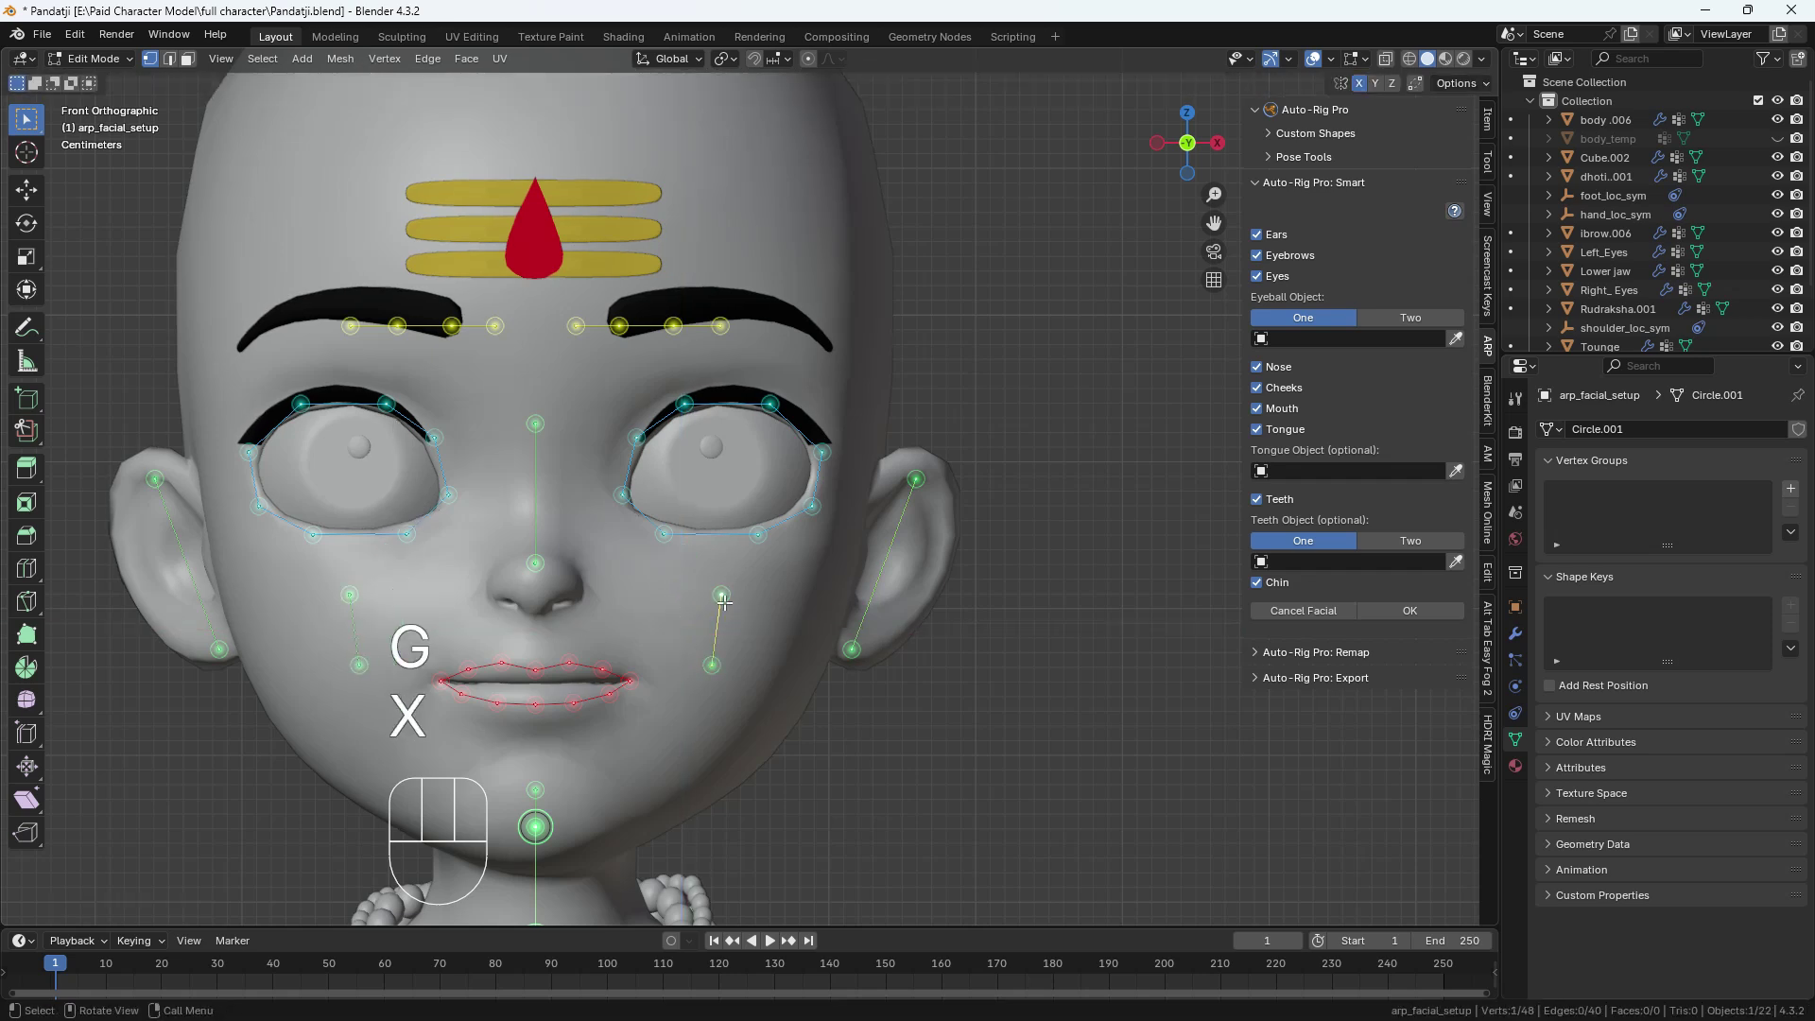
# Adjust the cheek marker's ends, raising the upper vertex slightly outward and lowering the lower vertex slightly inward.
pyautogui.press('g')
pyautogui.click(732, 584)
pyautogui.click(716, 663)
pyautogui.press('g')
pyautogui.click(701, 682)
# Shift the whole eyebrow marker strip outward along X to line up with the brow.
pyautogui.scroll(-2, 701, 678)
pyautogui.scroll(1, 709, 509)
pyautogui.scroll(3, 725, 477)
pyautogui.click(709, 383)
pyautogui.press('l')
pyautogui.press('g')
pyautogui.press('x')
pyautogui.click(800, 390)
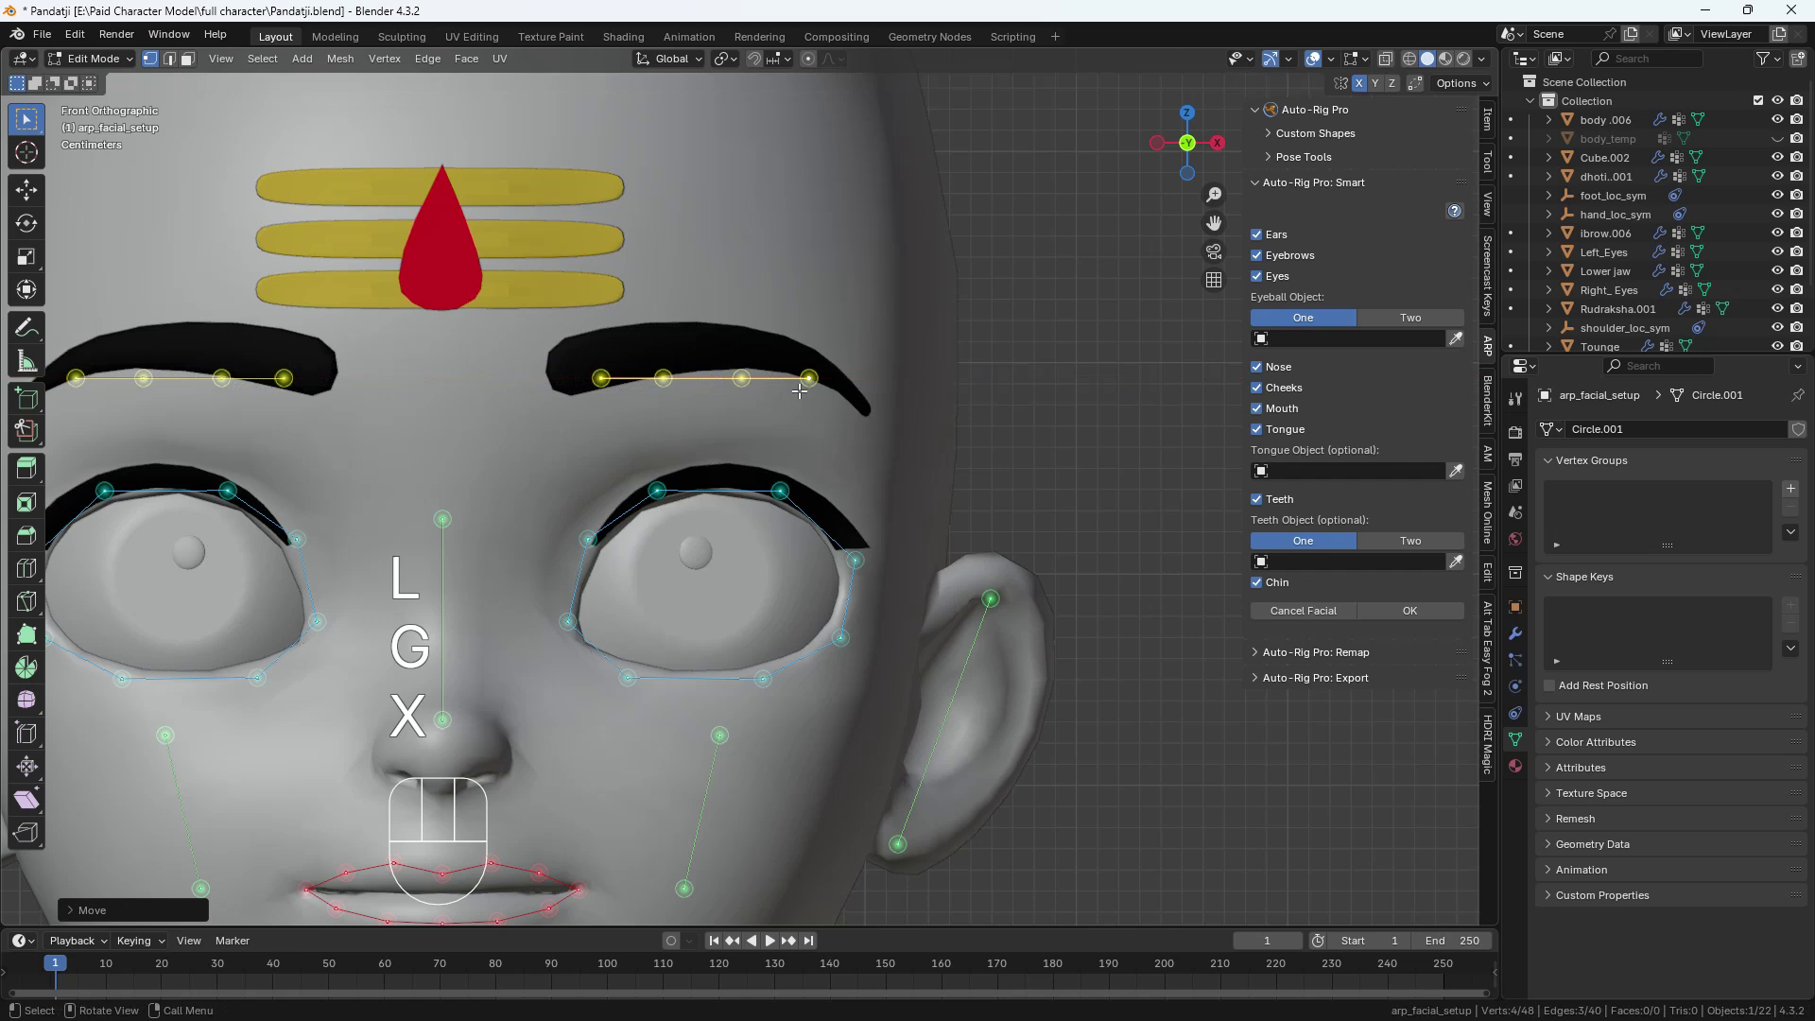
# Raise the two middle eyebrow vertices onto the brow and place the inner vertex at the brow's inner end.
pyautogui.click(736, 382)
pyautogui.press('g')
pyautogui.click(731, 356)
pyautogui.click(658, 383)
pyautogui.press('g')
pyautogui.click(672, 354)
pyautogui.click(603, 380)
pyautogui.press('g')
pyautogui.click(566, 370)
# Place the outer eyebrow vertex on the brow's tail and spread the two middle vertices along the arch.
pyautogui.click(686, 367)
pyautogui.press('g')
pyautogui.click(661, 364)
pyautogui.click(732, 348)
pyautogui.press('g')
pyautogui.click(737, 345)
pyautogui.press('g')
pyautogui.click(803, 377)
pyautogui.click(809, 380)
pyautogui.press('g')
pyautogui.click(858, 401)
pyautogui.click(723, 343)
pyautogui.press('g')
pyautogui.click(774, 352)
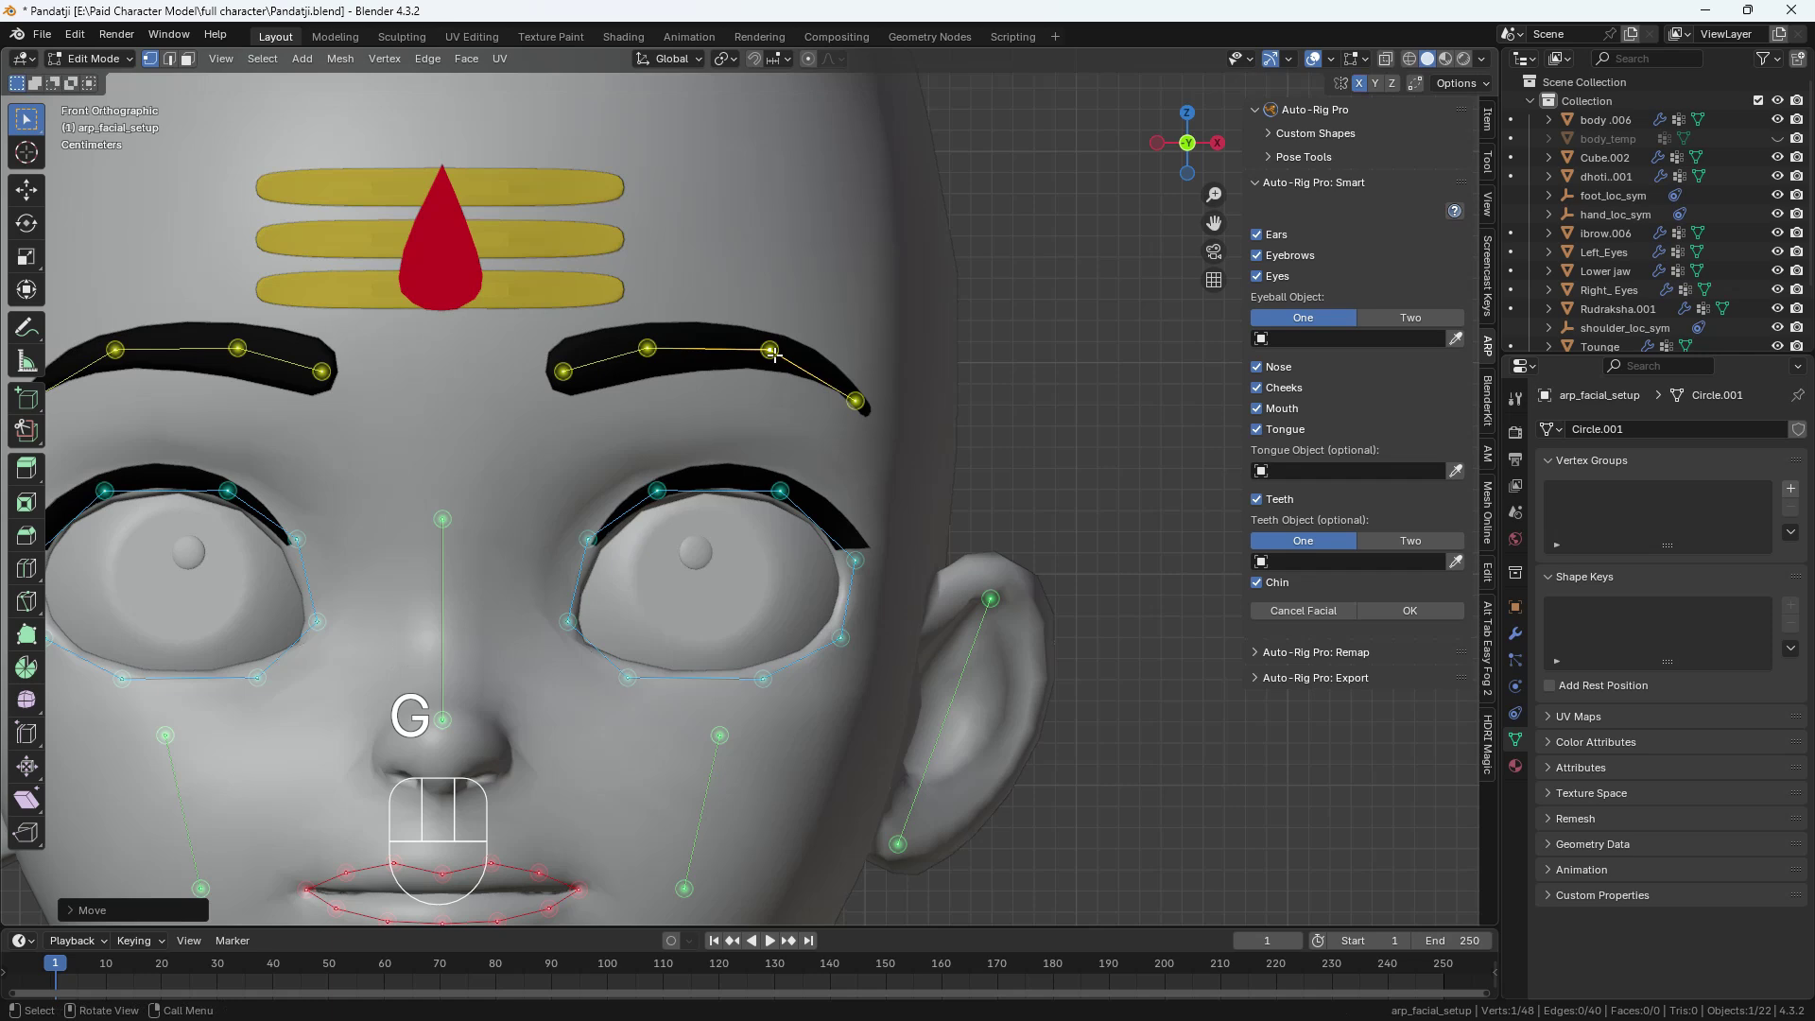
# Refine the middle eyebrow vertices' spacing along the arch and nudge the inner end vertex to the brow's centre line.
pyautogui.click(648, 352)
pyautogui.press('g')
pyautogui.click(683, 349)
pyautogui.click(777, 350)
pyautogui.press('g')
pyautogui.click(763, 344)
pyautogui.click(563, 367)
pyautogui.press('g')
pyautogui.click(561, 374)
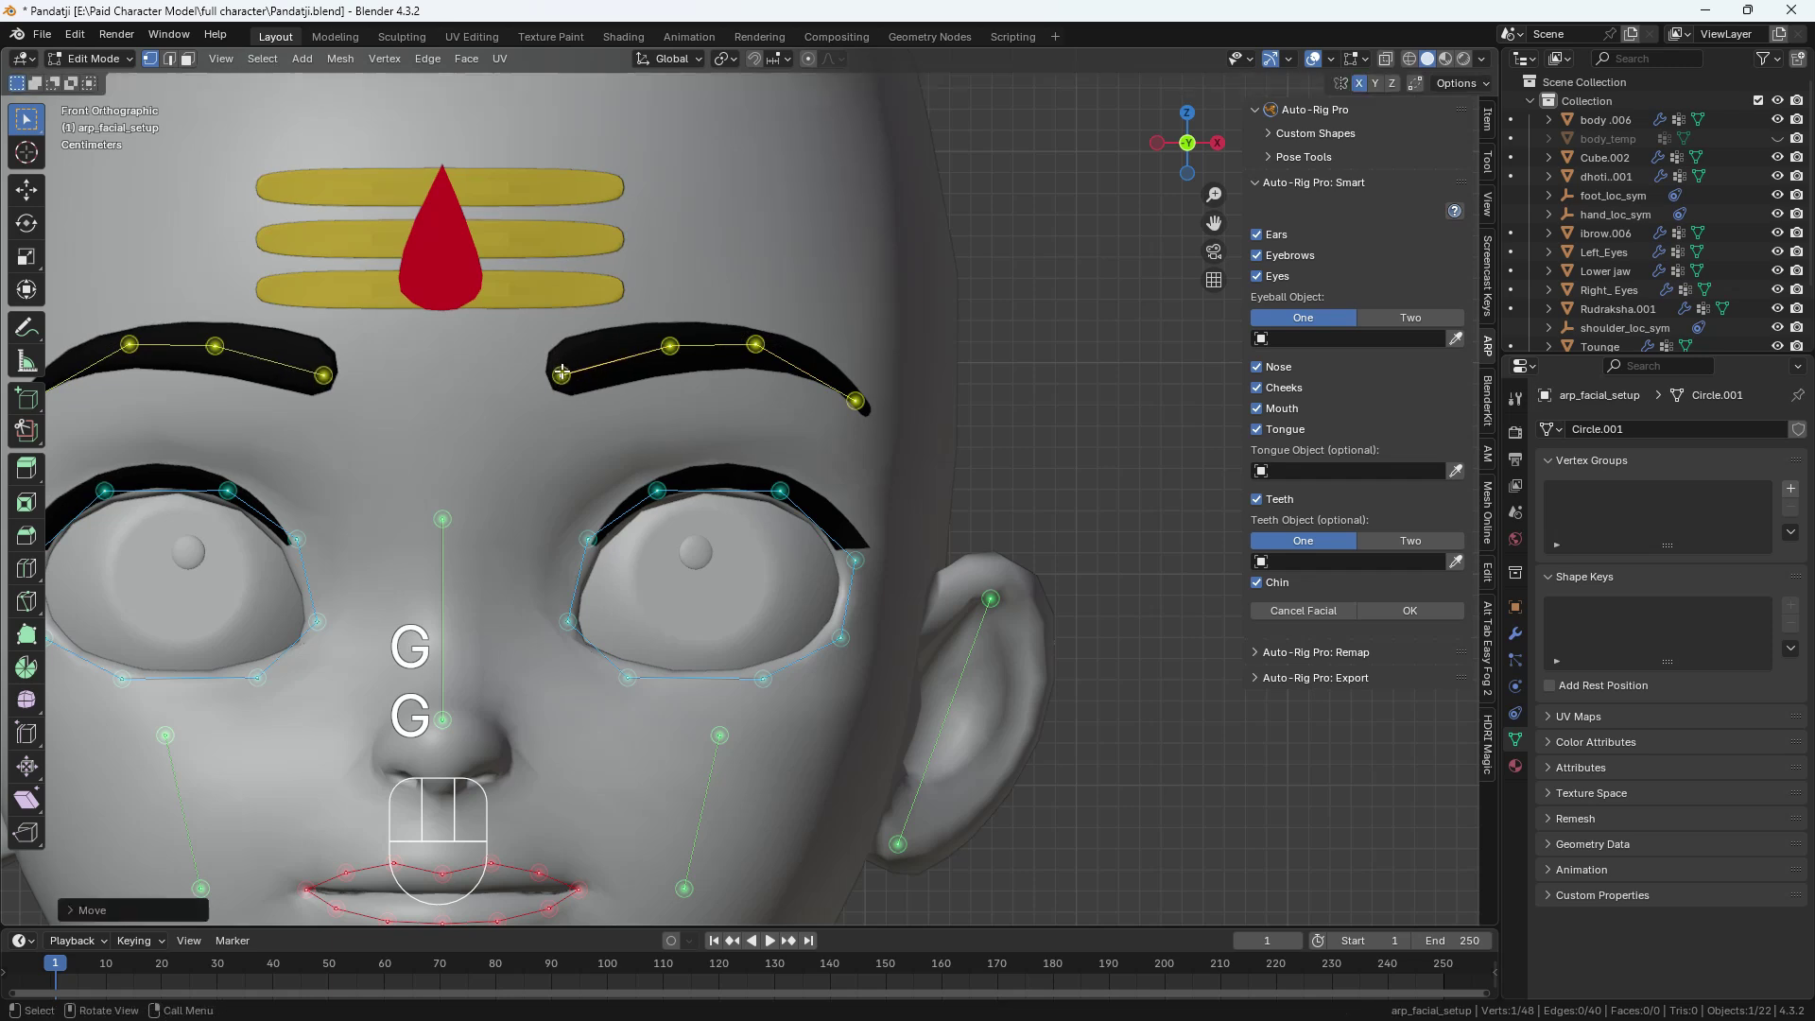
pyautogui.click(668, 345)
pyautogui.press('g')
pyautogui.click(643, 349)
# Pull the outermost eyebrow vertex slightly up and inward from the tip of the brow's tail.
pyautogui.scroll(-3, 820, 395)
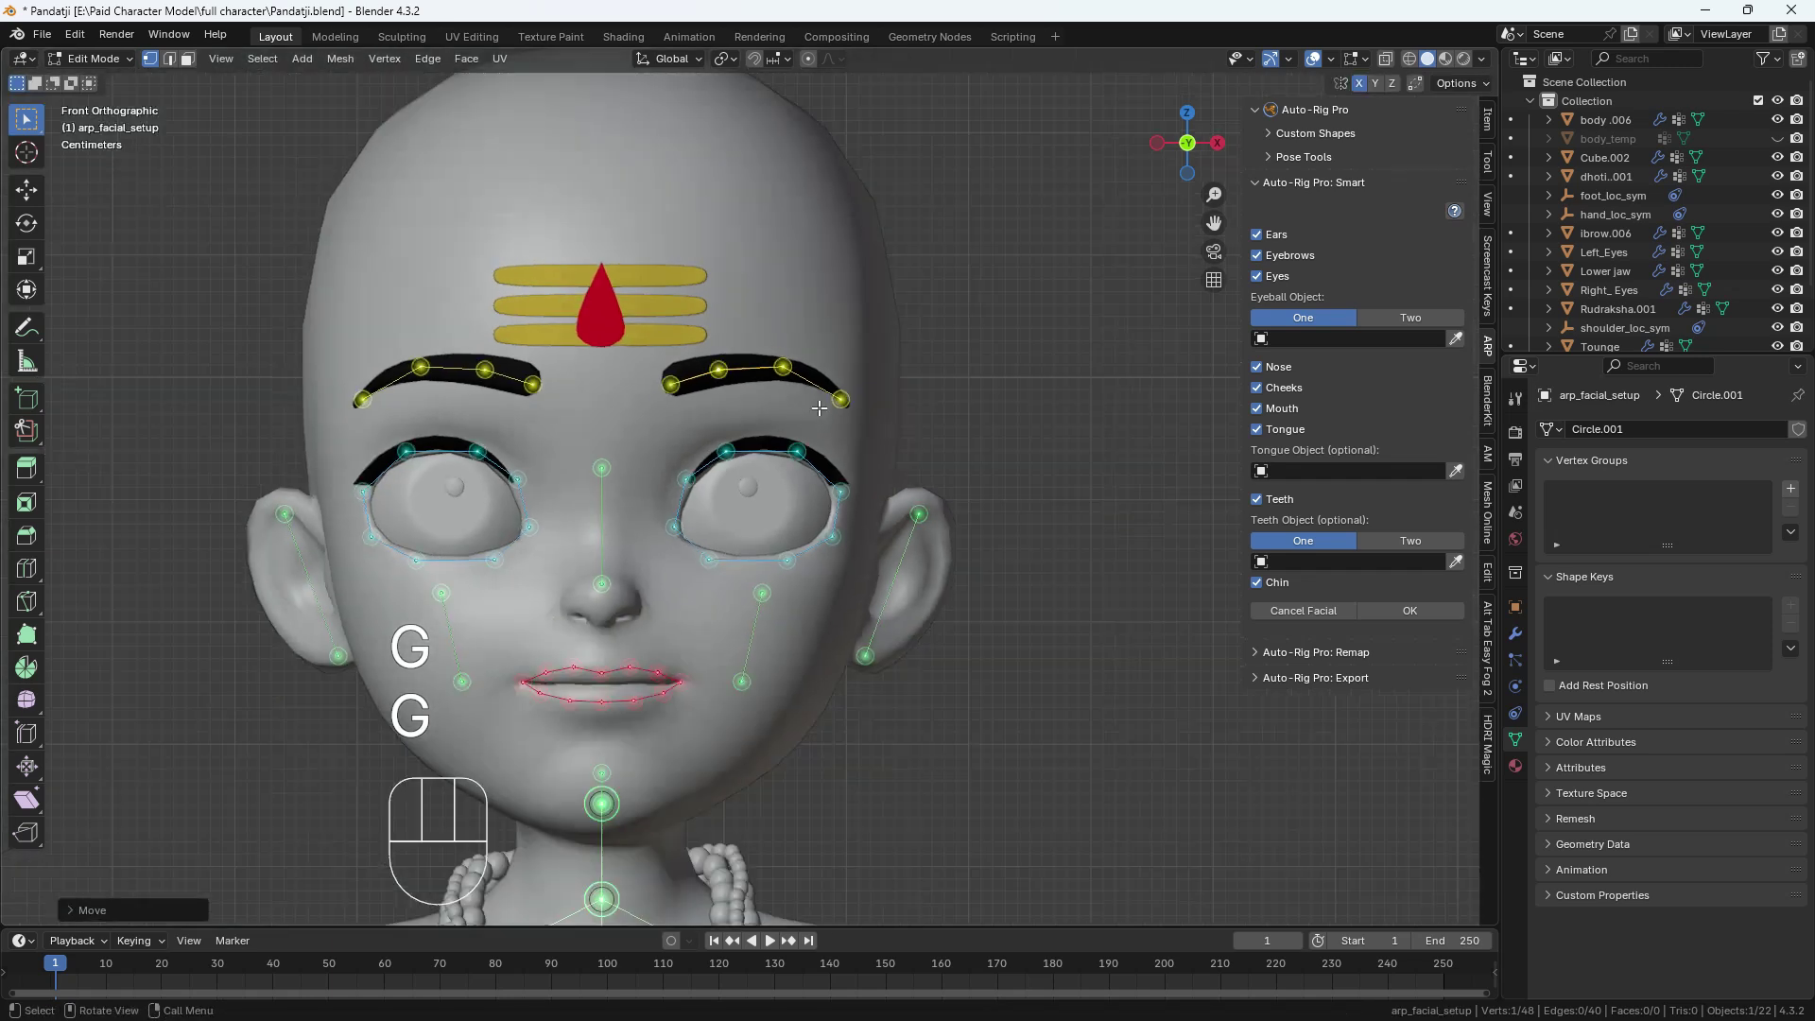
pyautogui.scroll(3, 835, 401)
pyautogui.scroll(1, 843, 400)
pyautogui.click(843, 401)
pyautogui.press('g')
pyautogui.click(842, 394)
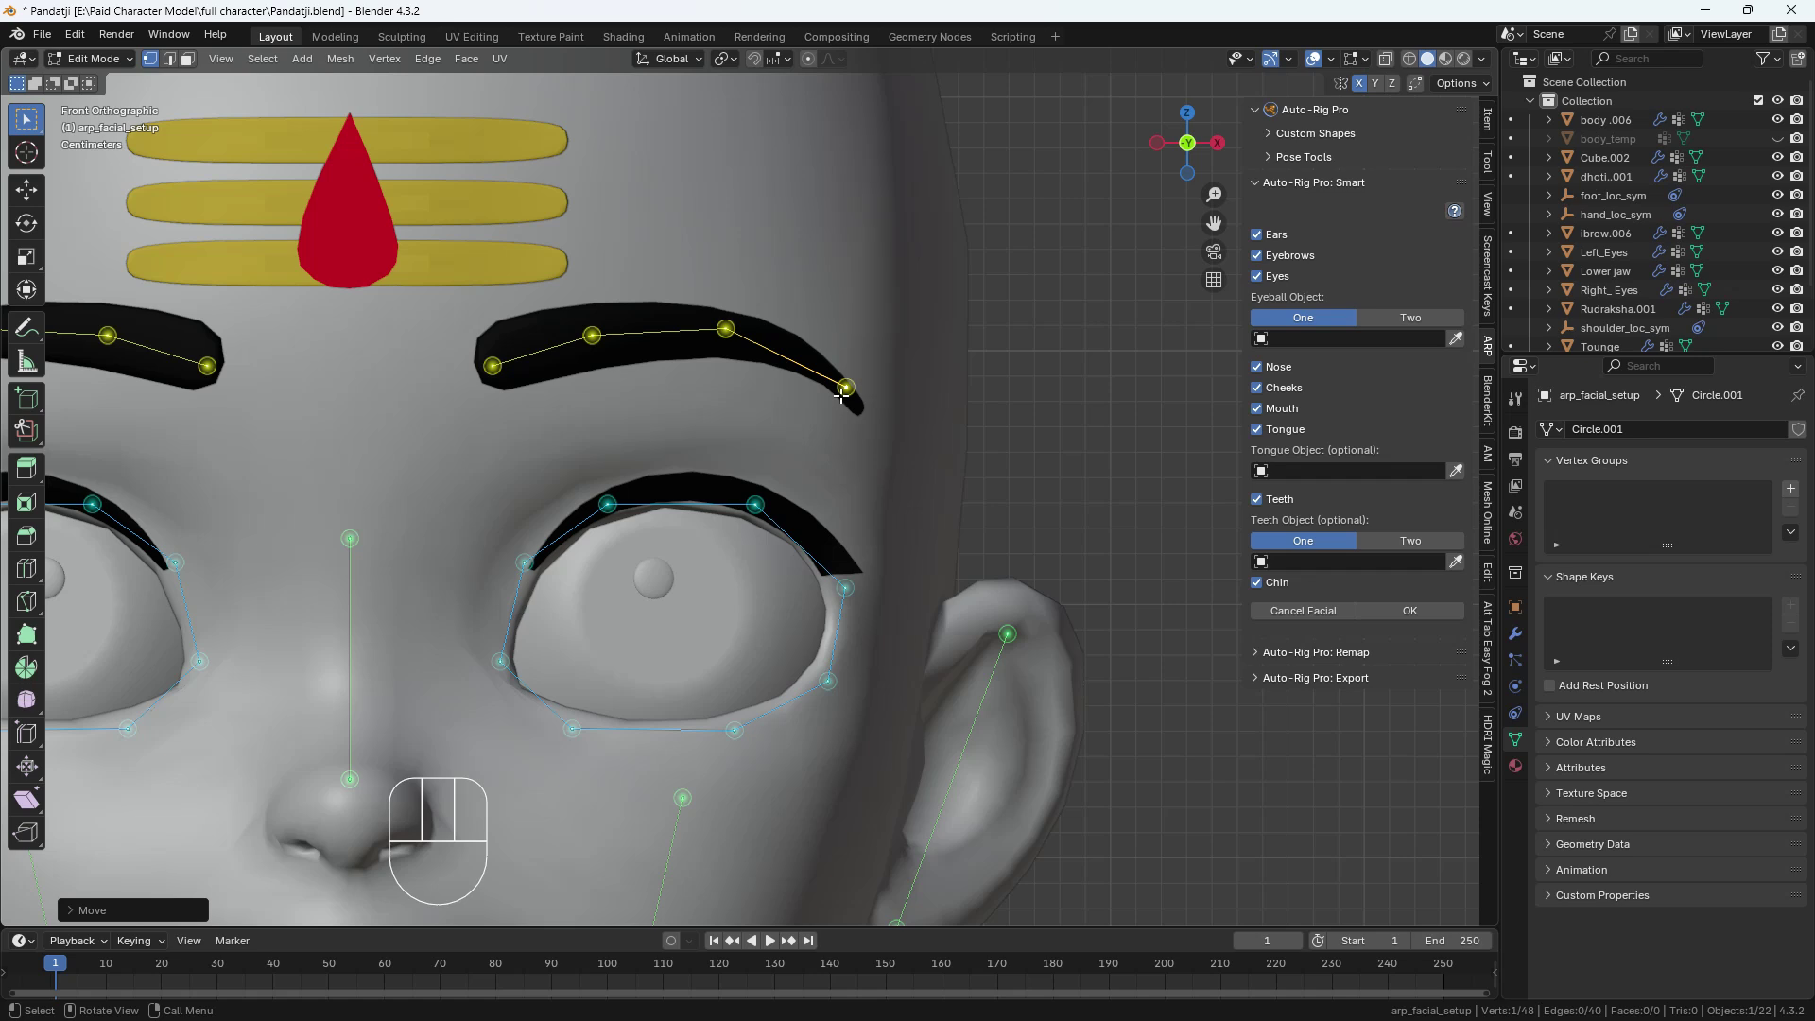
# Set the eyeballs to two objects, assigning Left_Eyes as the left eyeball and Right_ Eyes as the right eyeball.
pyautogui.scroll(-6, 926, 426)
pyautogui.keyDown('shift'); pyautogui.moveTo(685, 454); pyautogui.dragTo(666, 423, button='middle'); pyautogui.keyUp('shift')
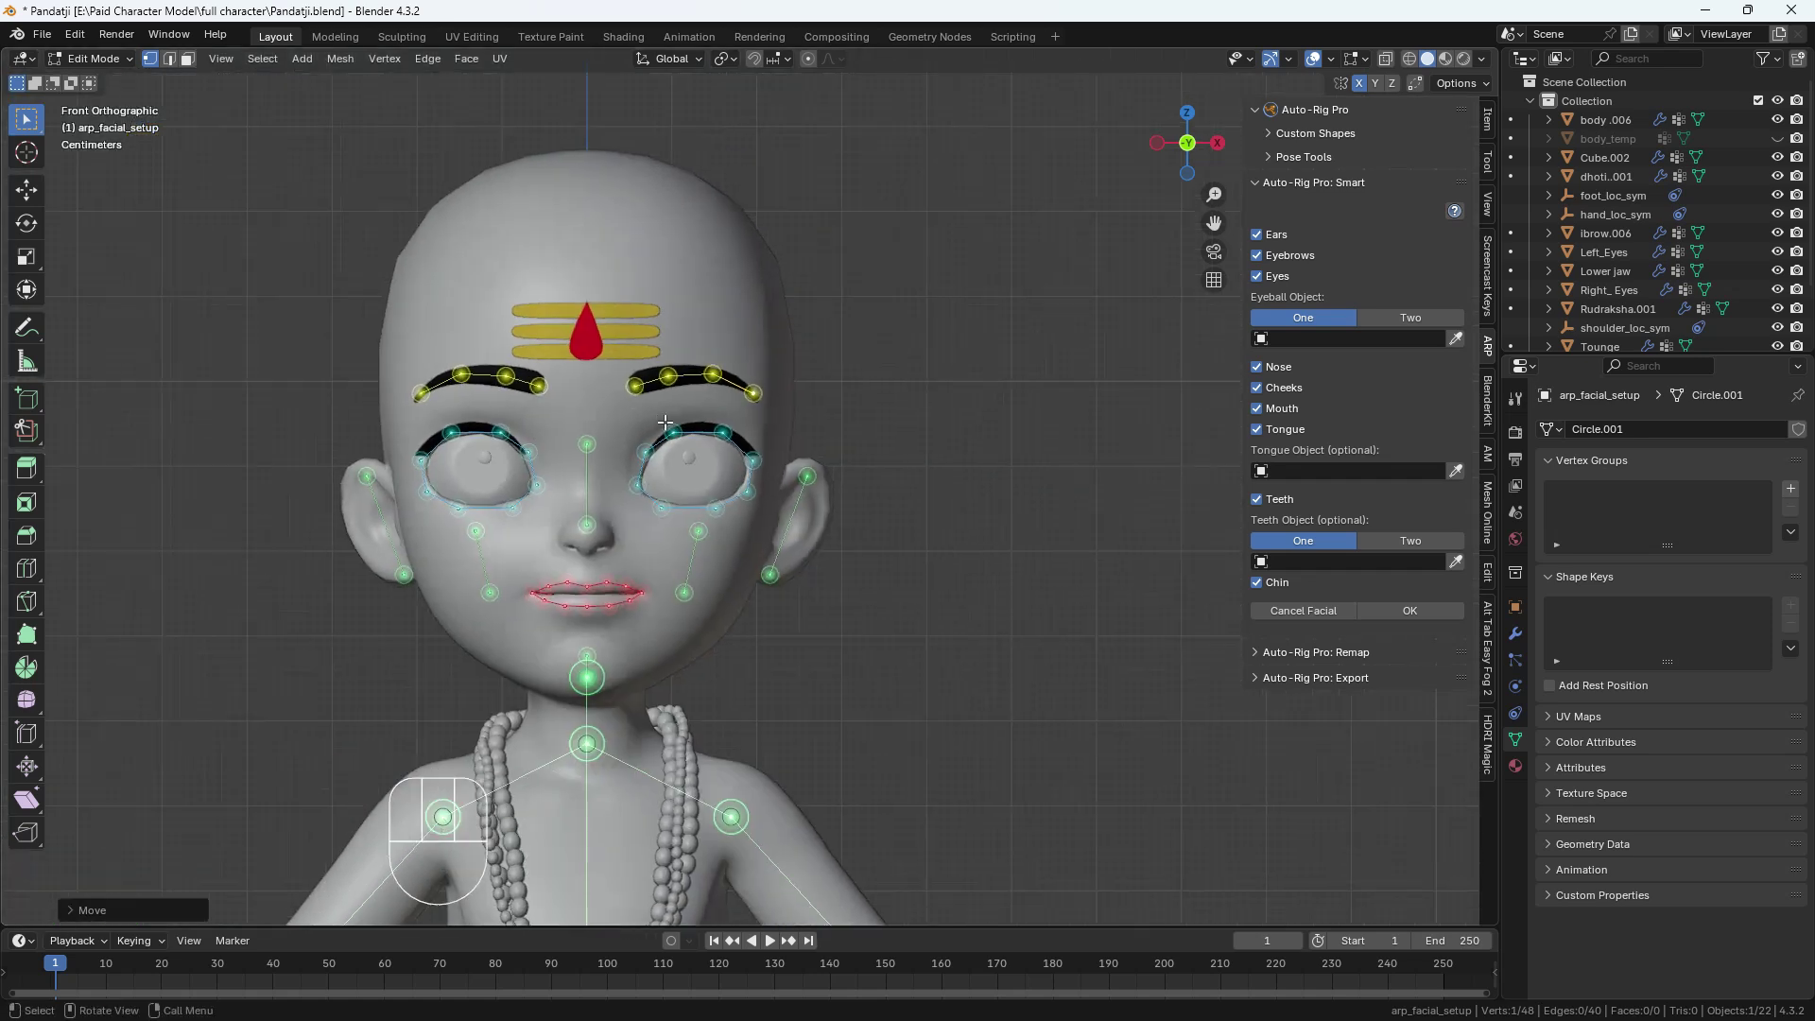
pyautogui.click(1408, 320)
pyautogui.click(1344, 357)
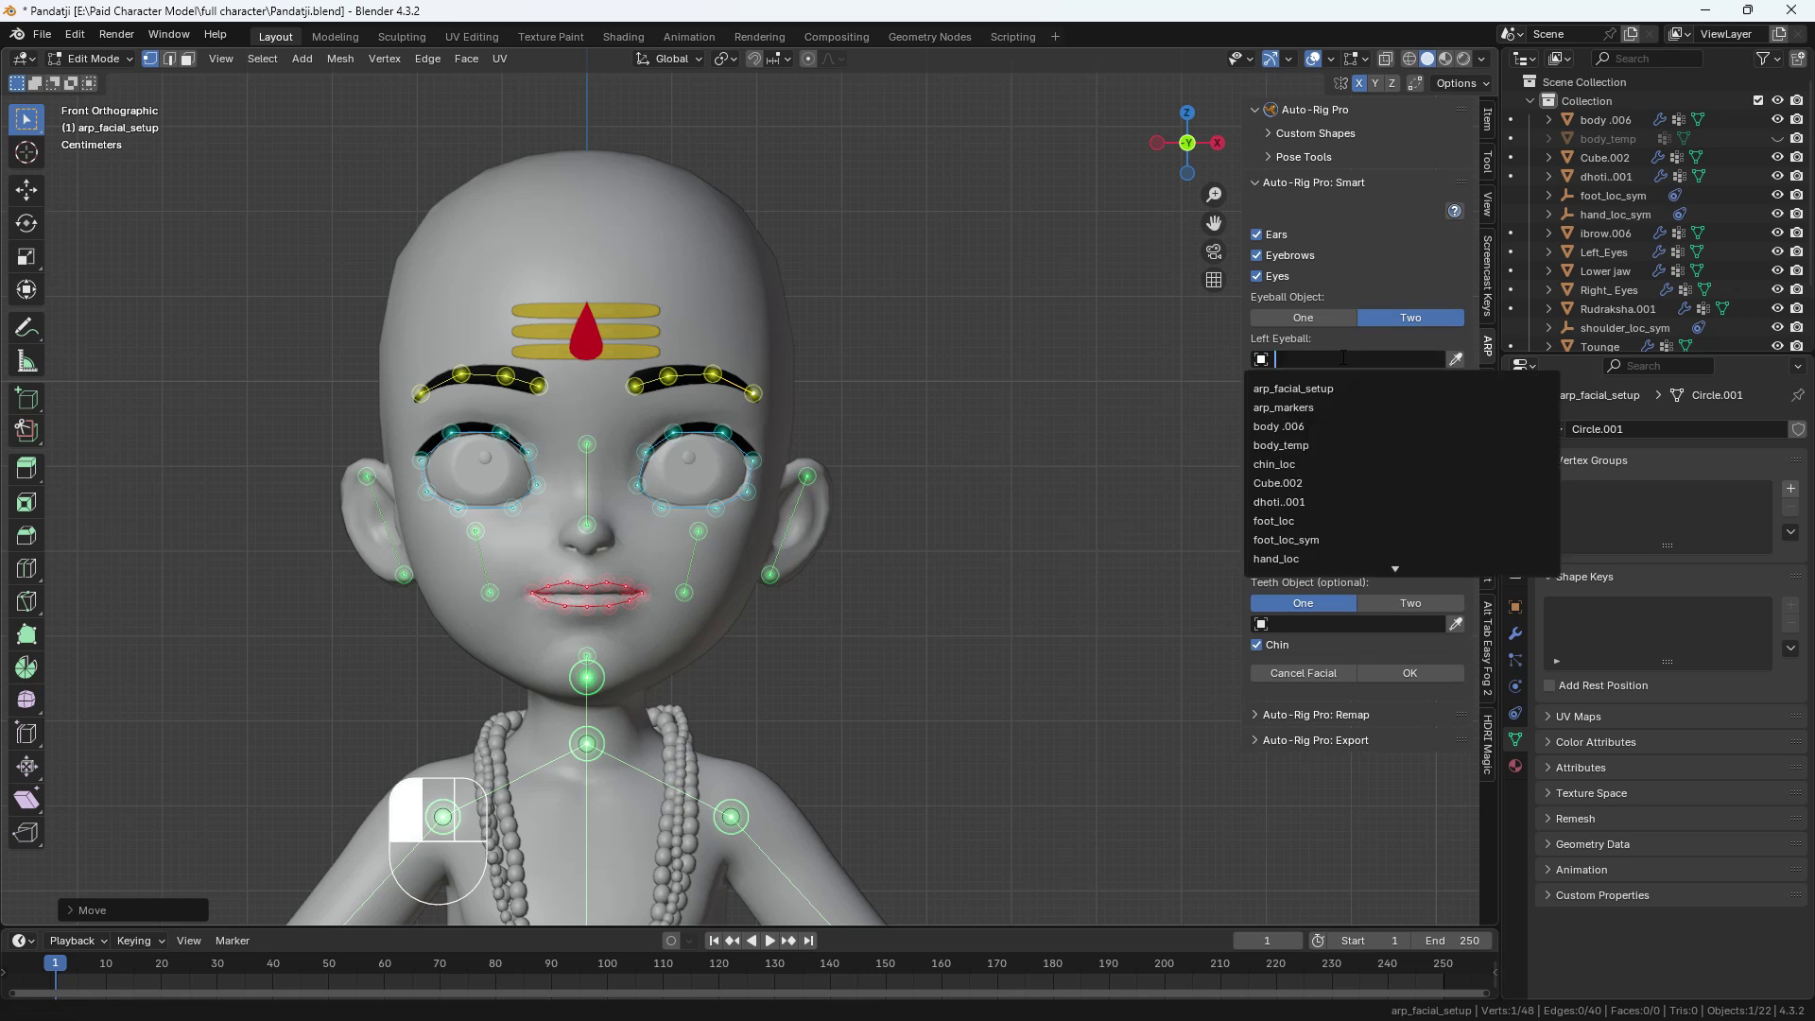
pyautogui.write('left')
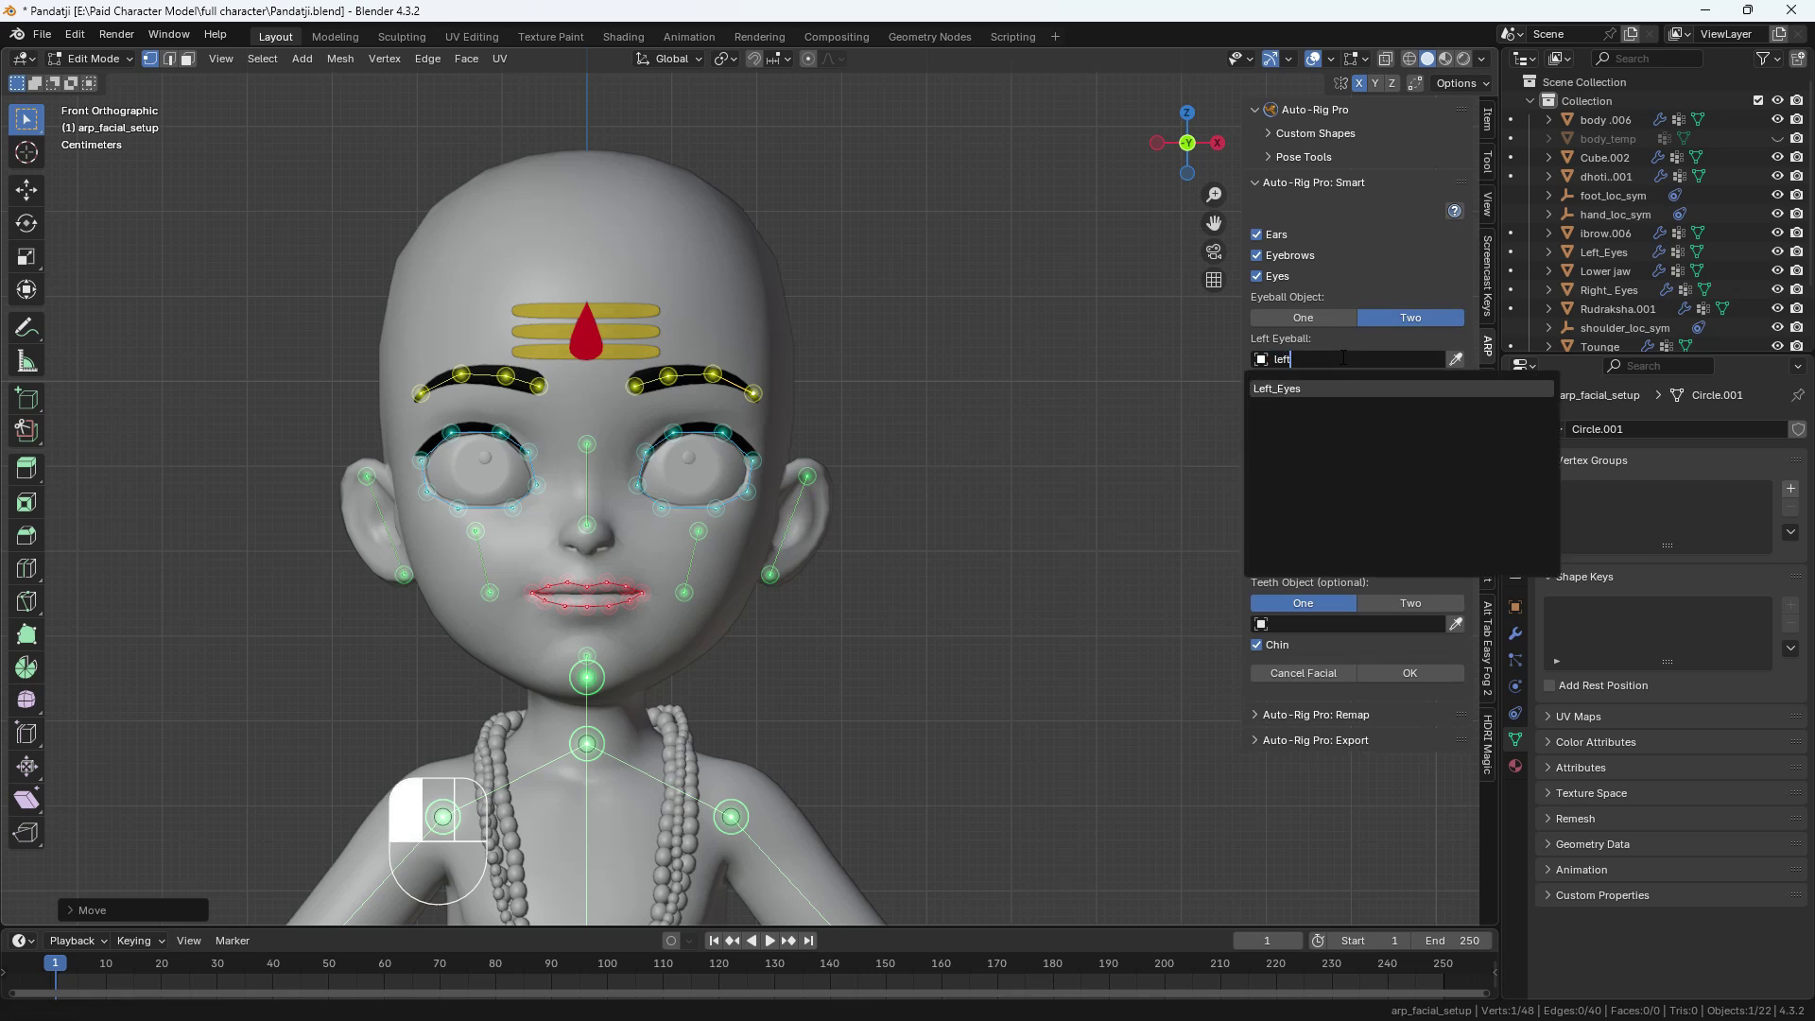
pyautogui.click(1279, 389)
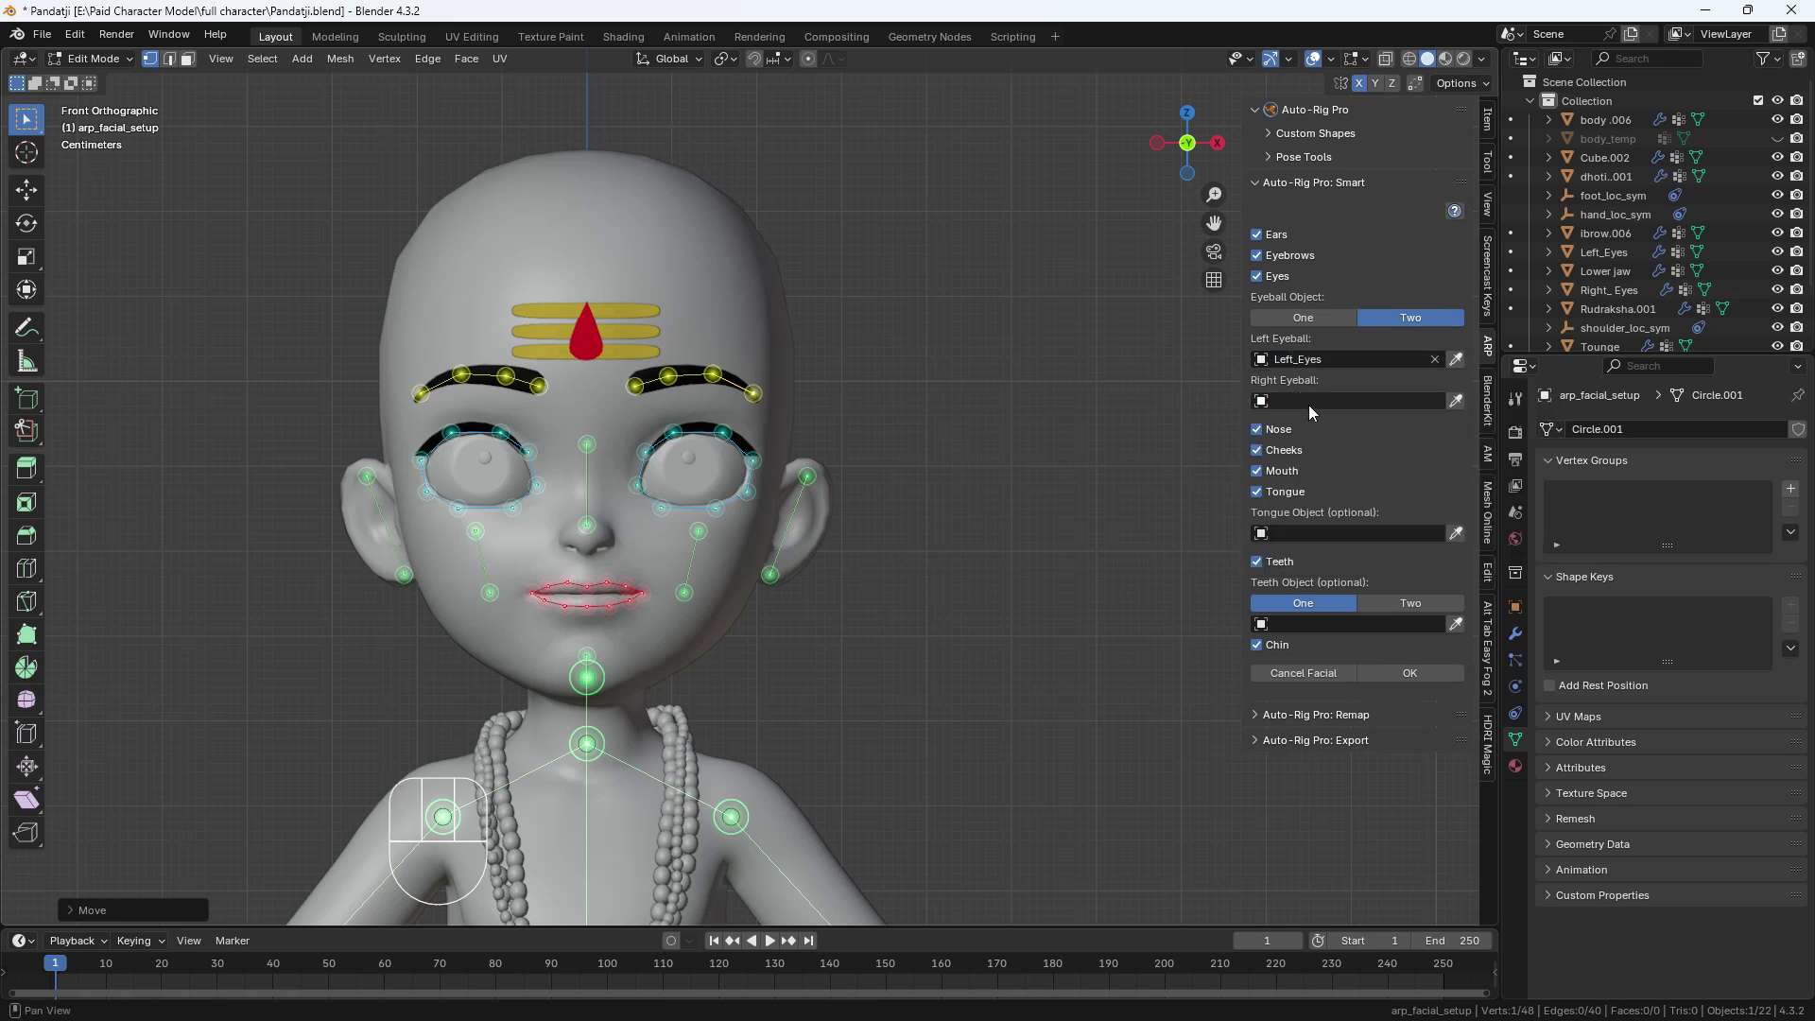
pyautogui.click(1309, 404)
pyautogui.write('rig')
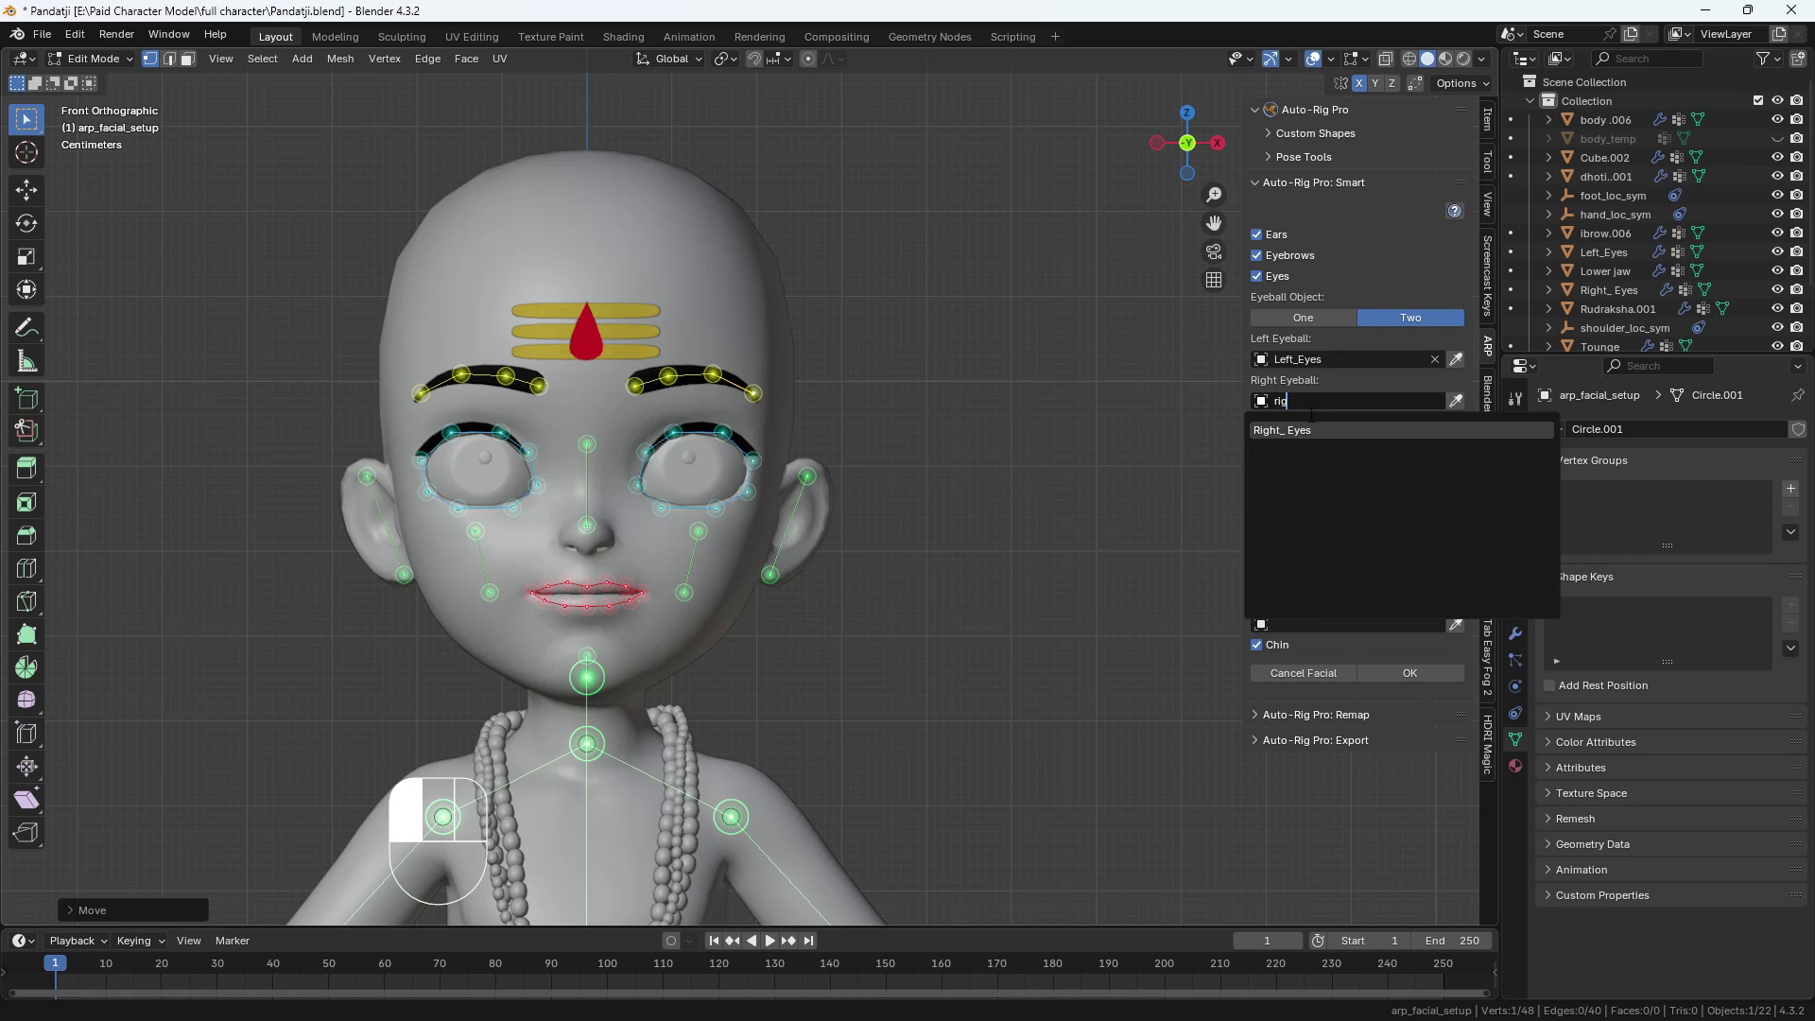
pyautogui.click(1306, 432)
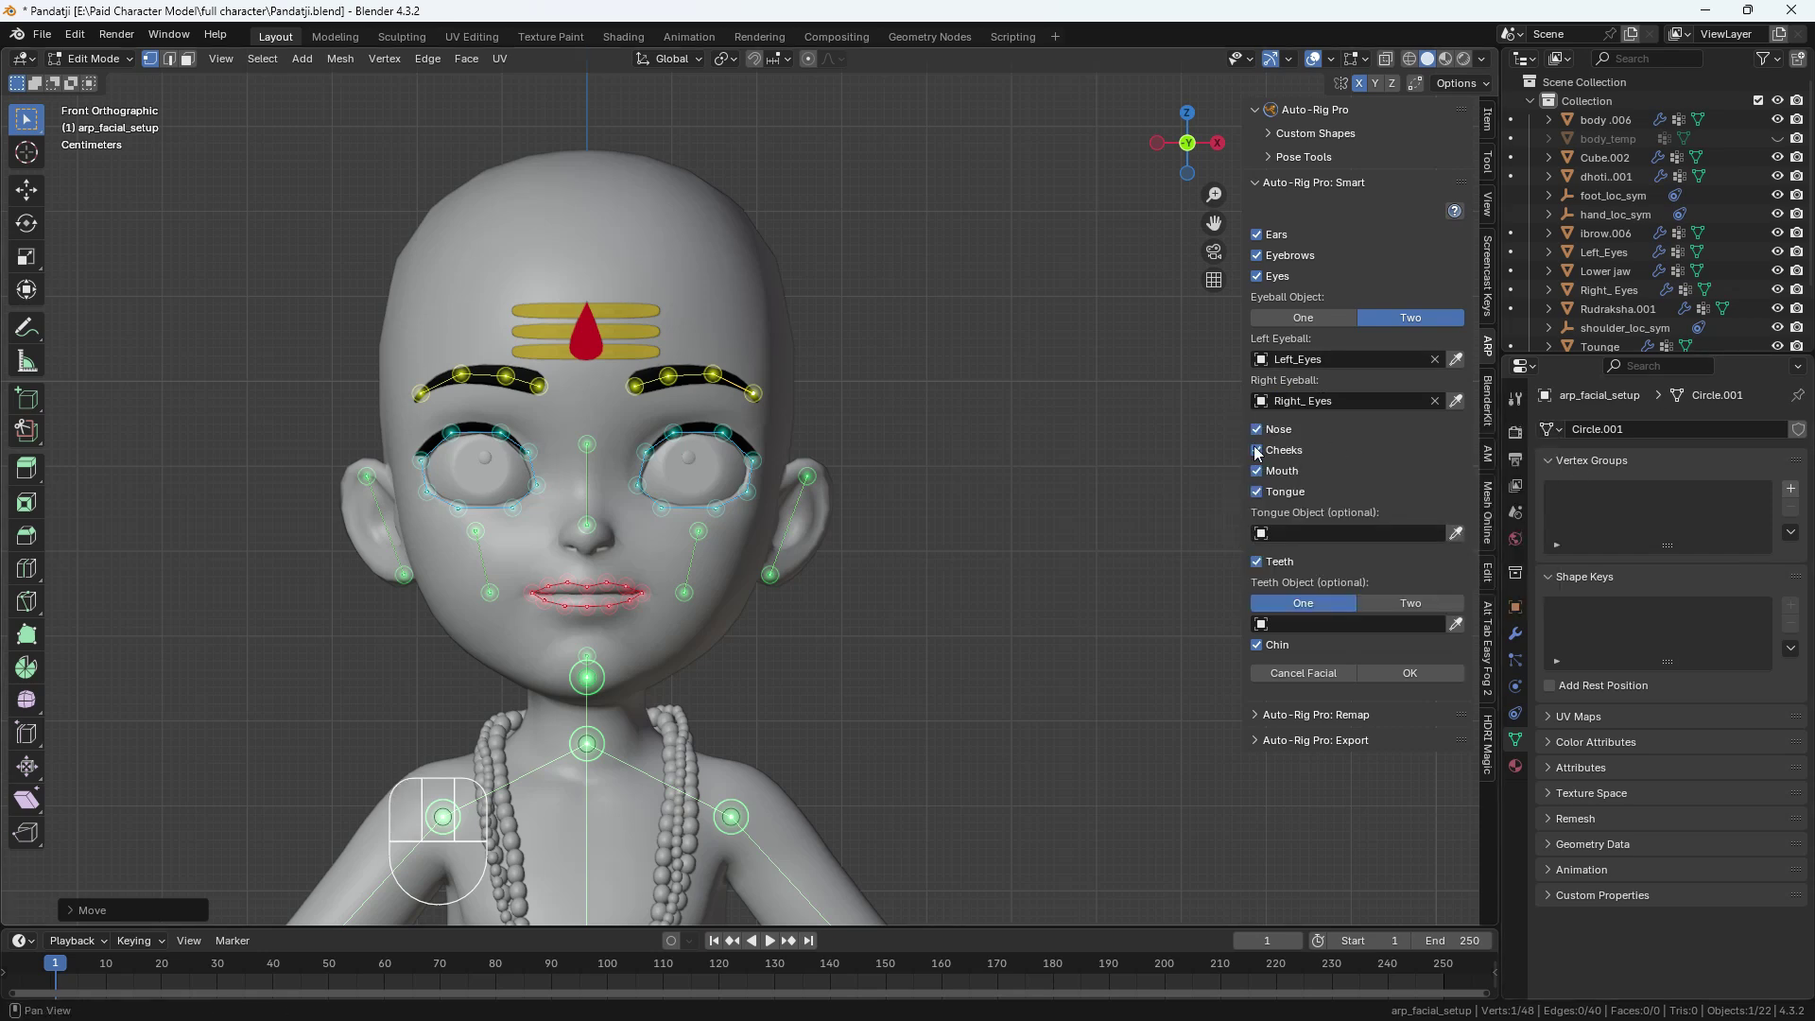
# Assign Tounge as the tongue object of the facial setup.
pyautogui.click(1305, 531)
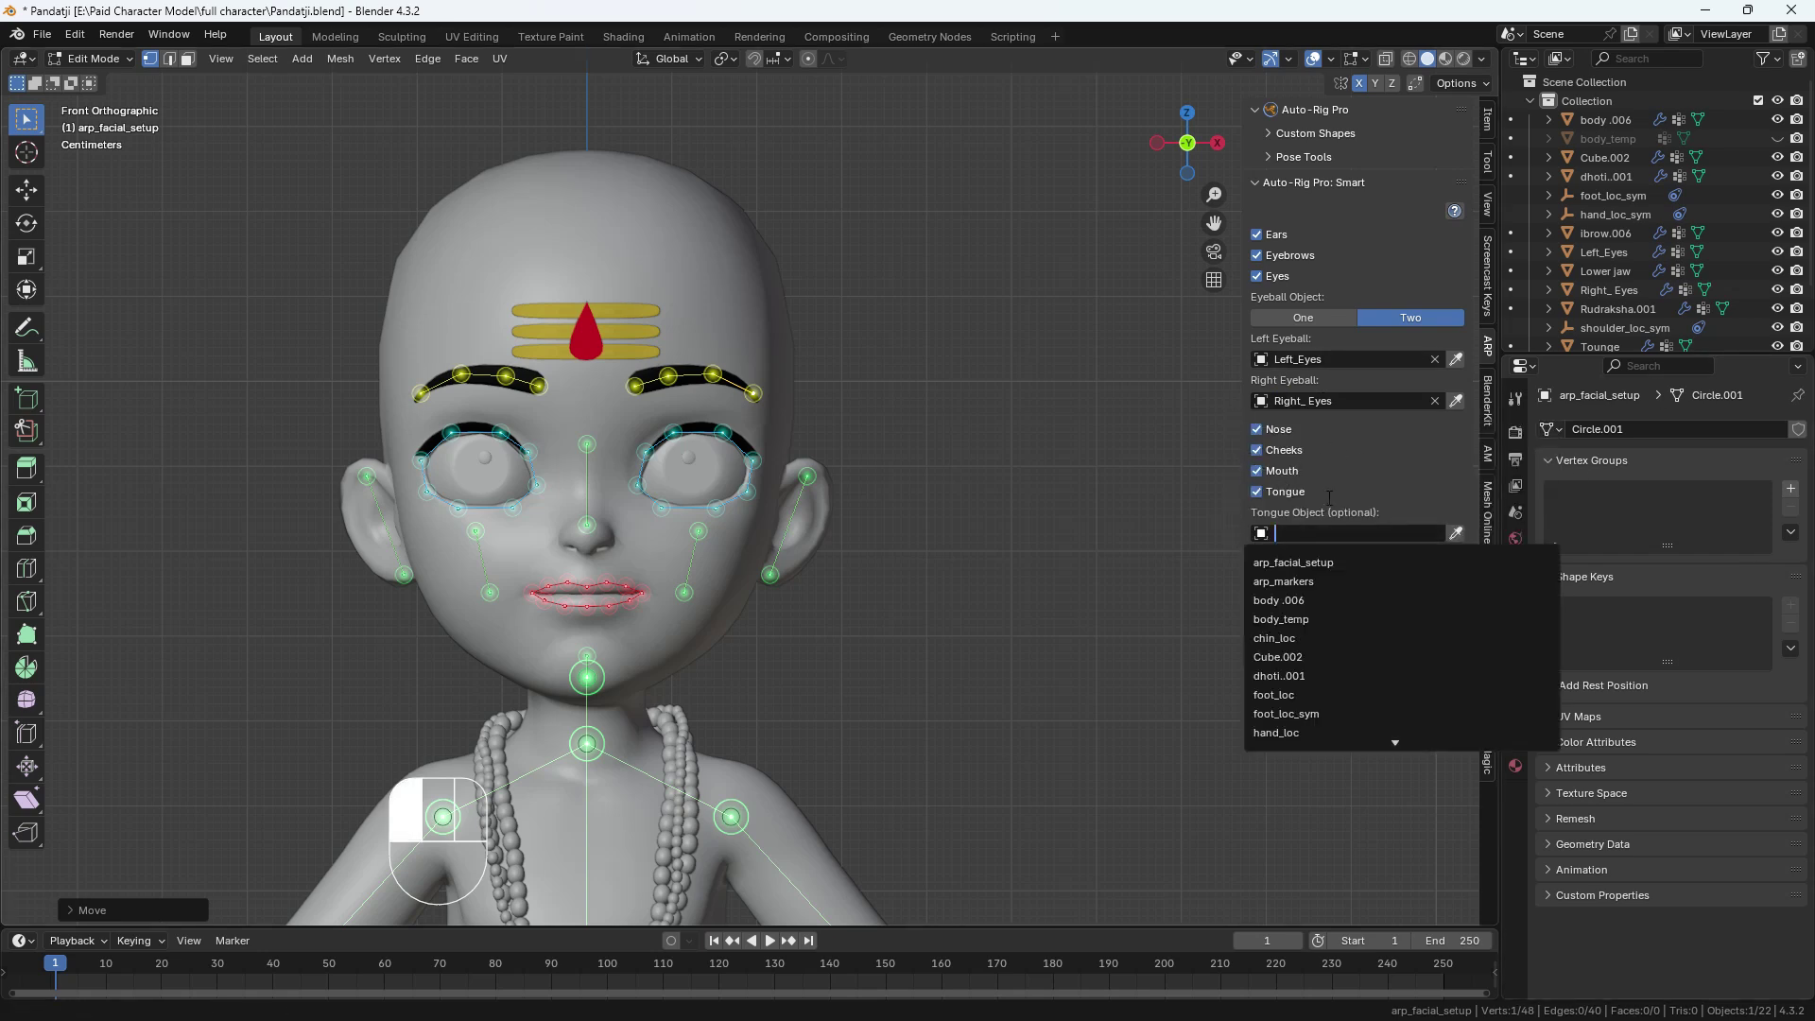
pyautogui.write('tou')
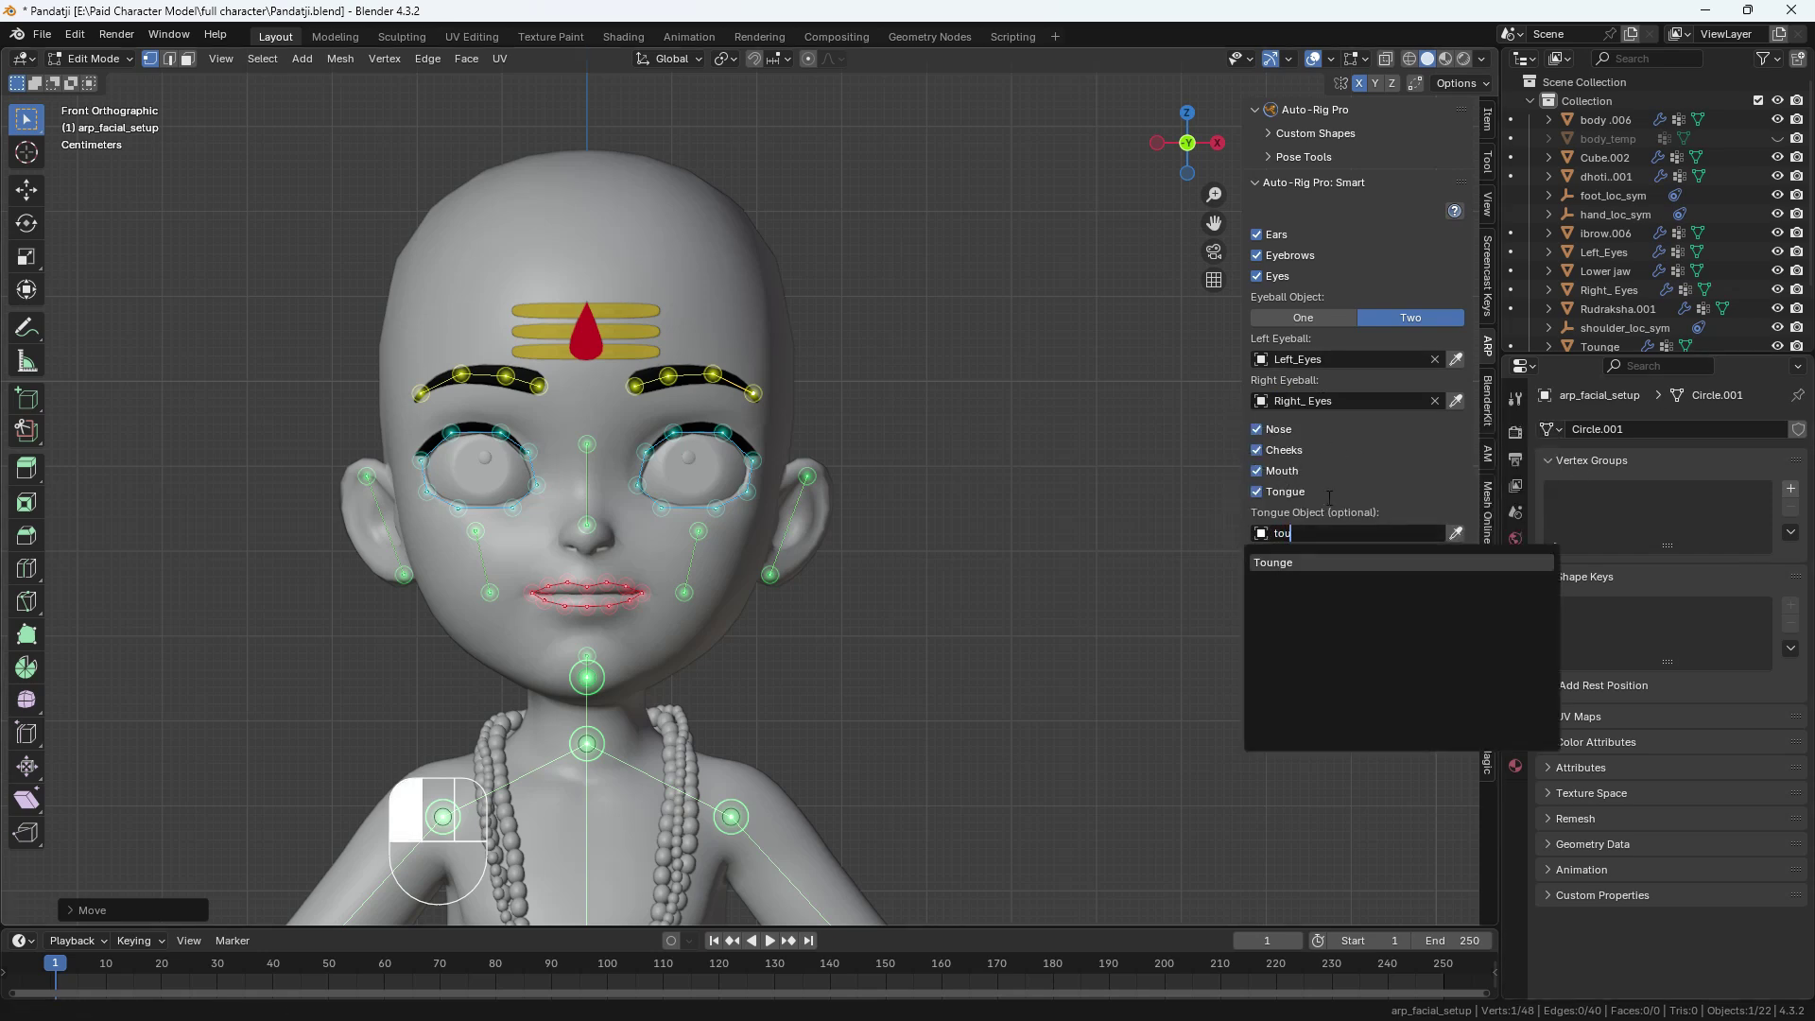
pyautogui.click(1352, 566)
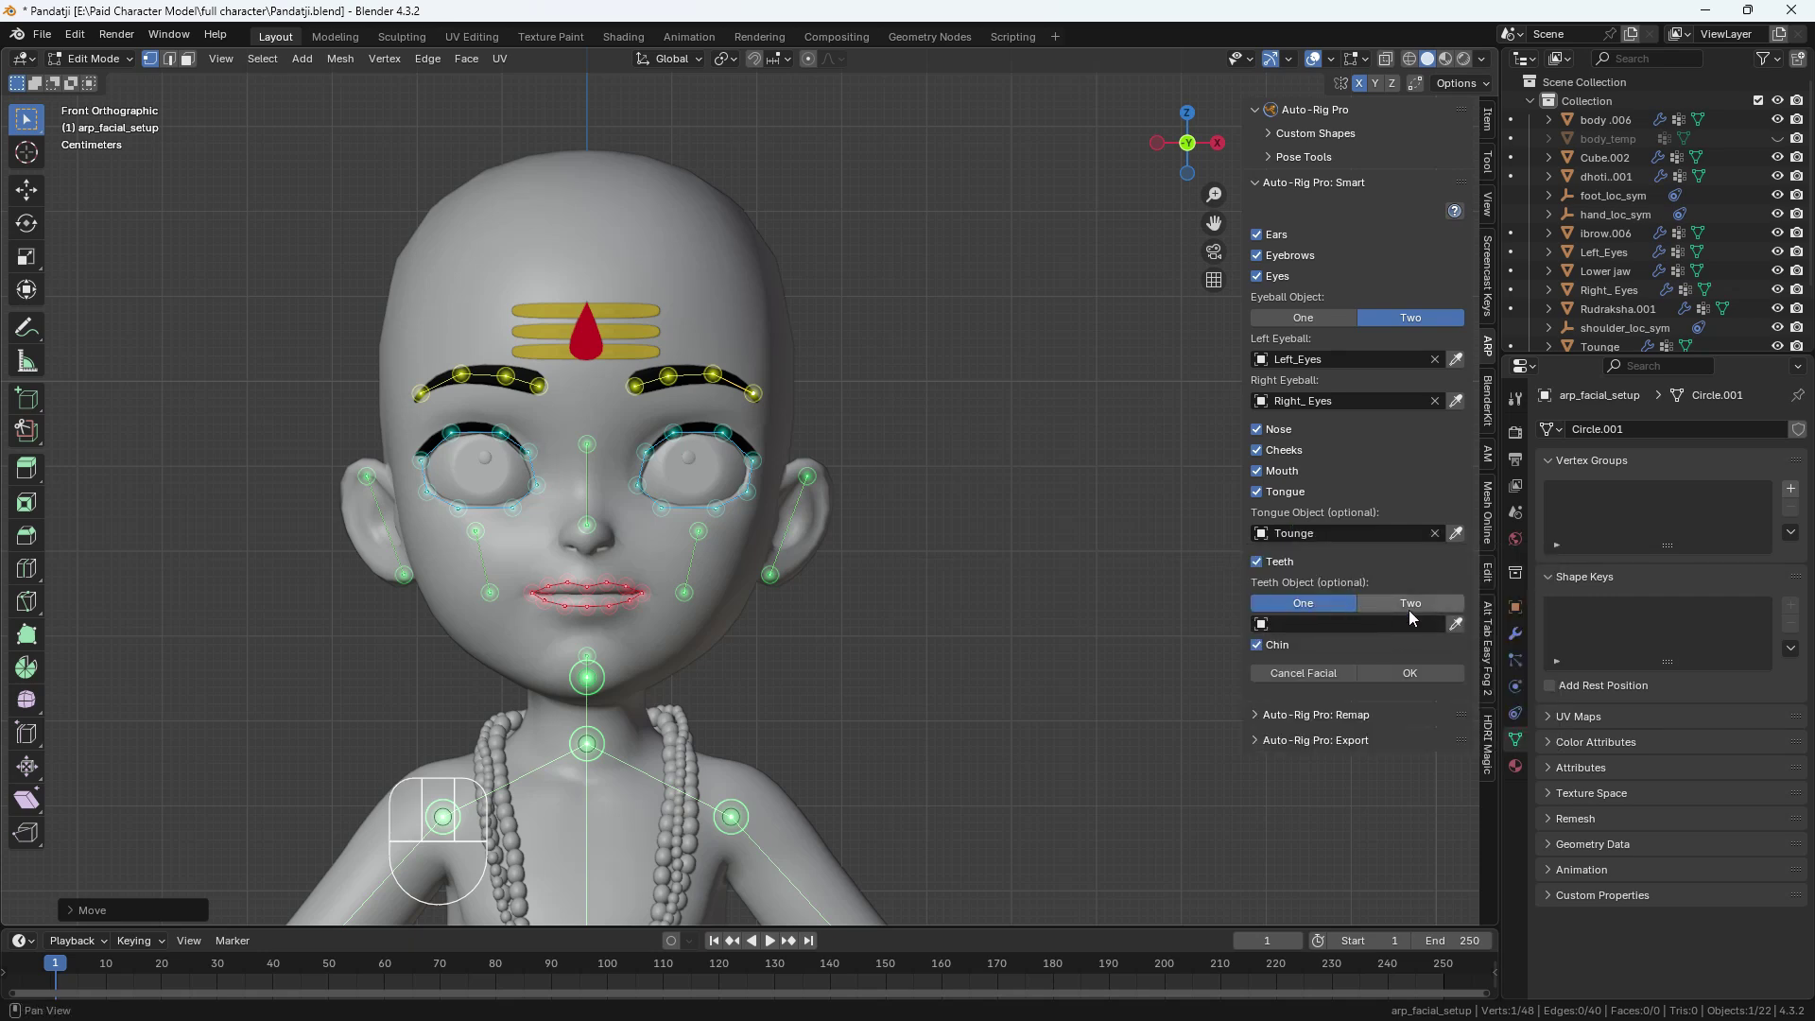
# Set the teeth to two objects, Upper Jaw for the upper and Lower jaw for the lower teeth, and confirm the facial setup.
pyautogui.click(1409, 609)
pyautogui.click(1342, 645)
pyautogui.write('y')
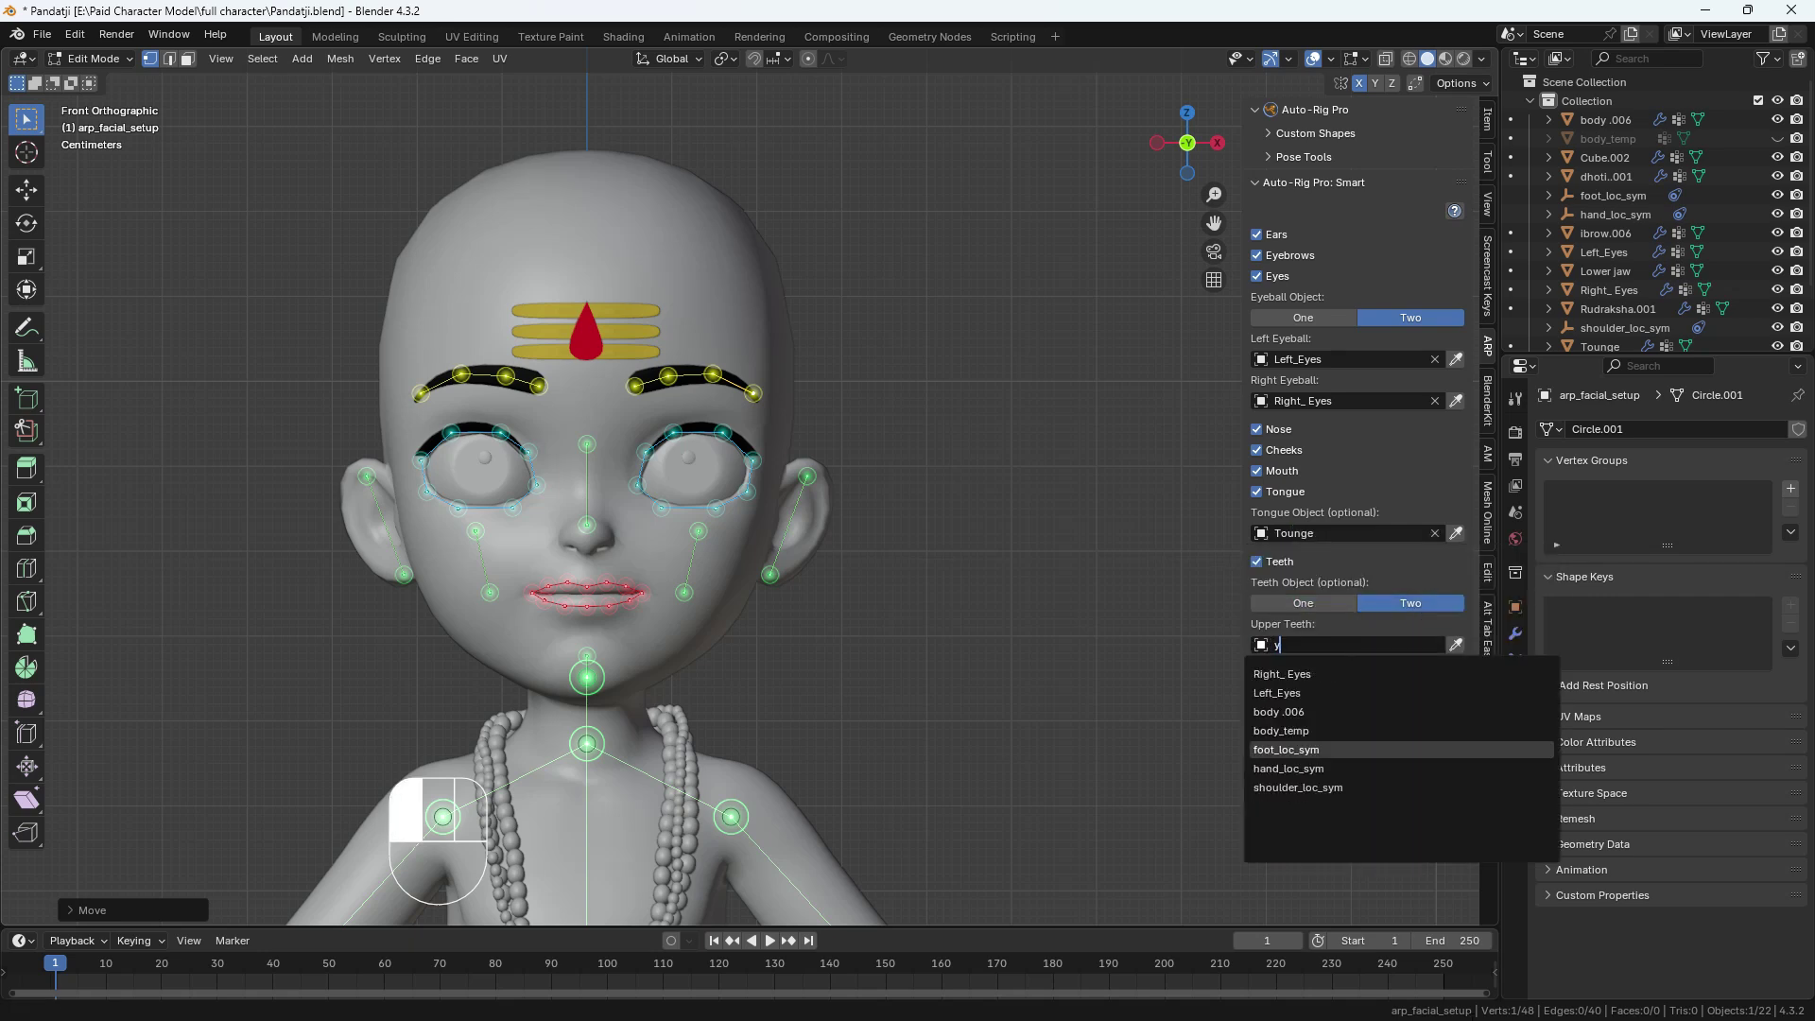
pyautogui.press('BackSpace')
pyautogui.write('upp')
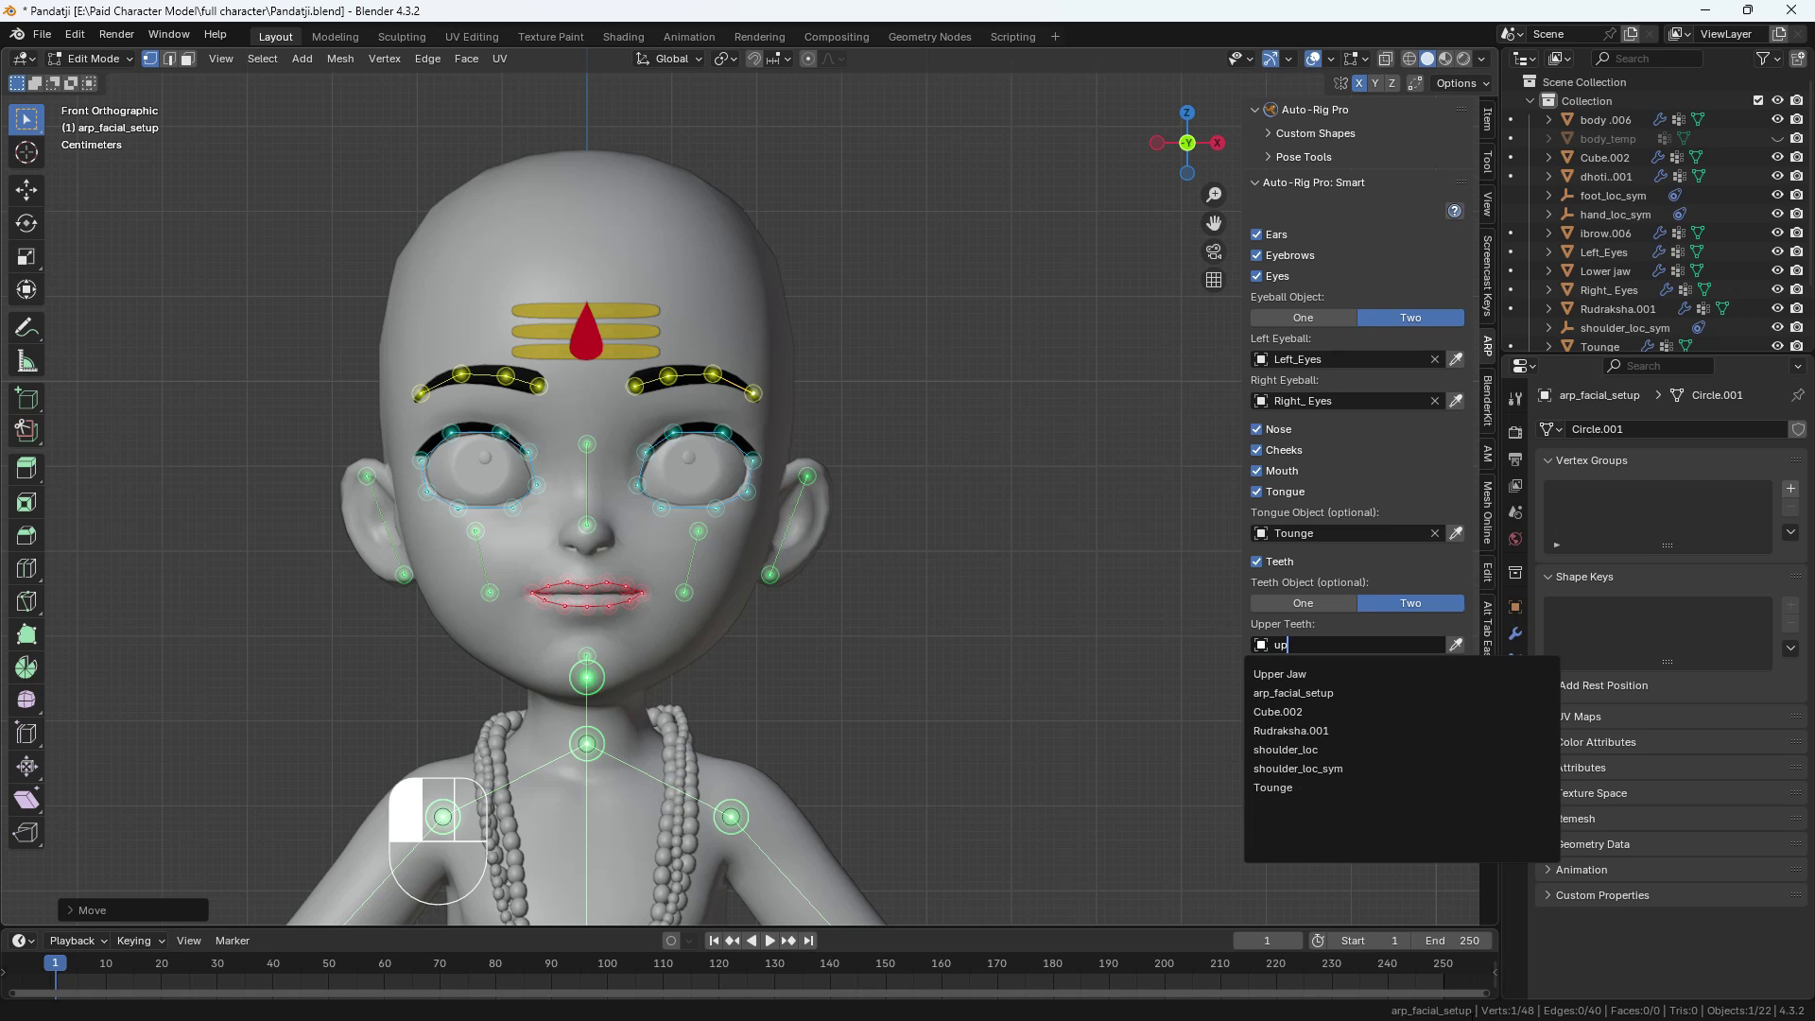
pyautogui.click(1349, 673)
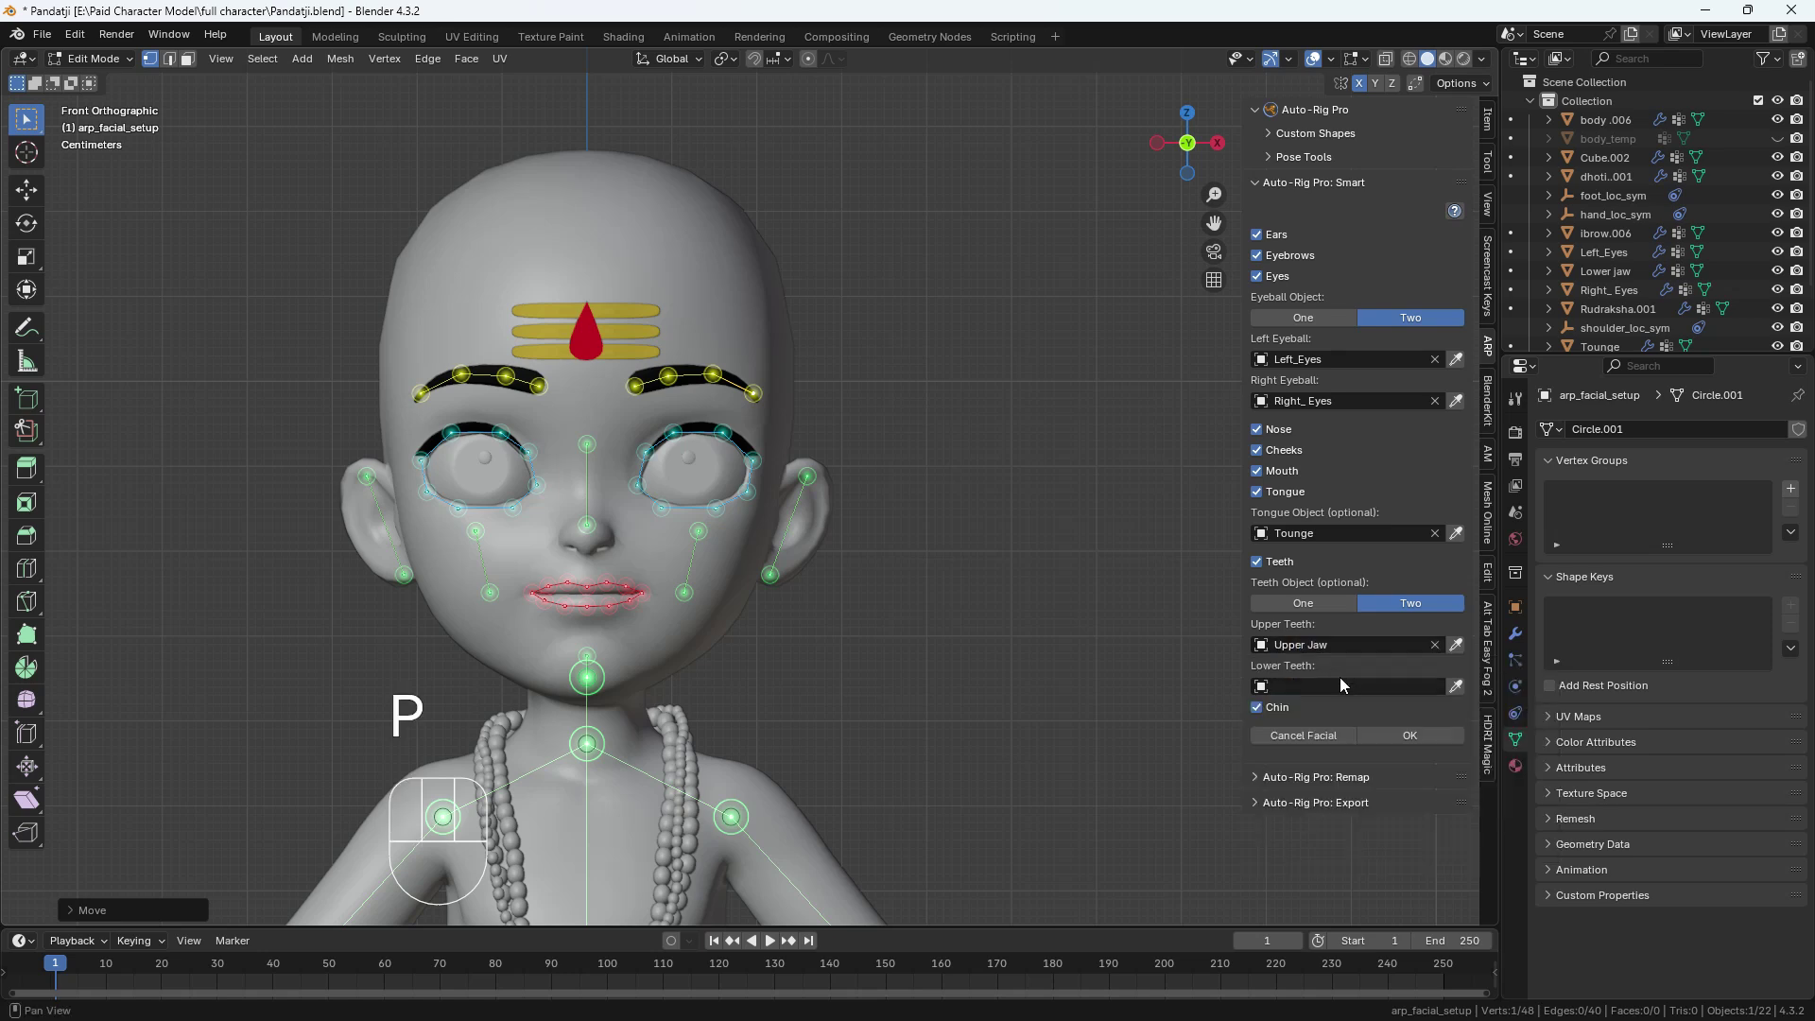
pyautogui.click(1321, 686)
pyautogui.write('Lower')
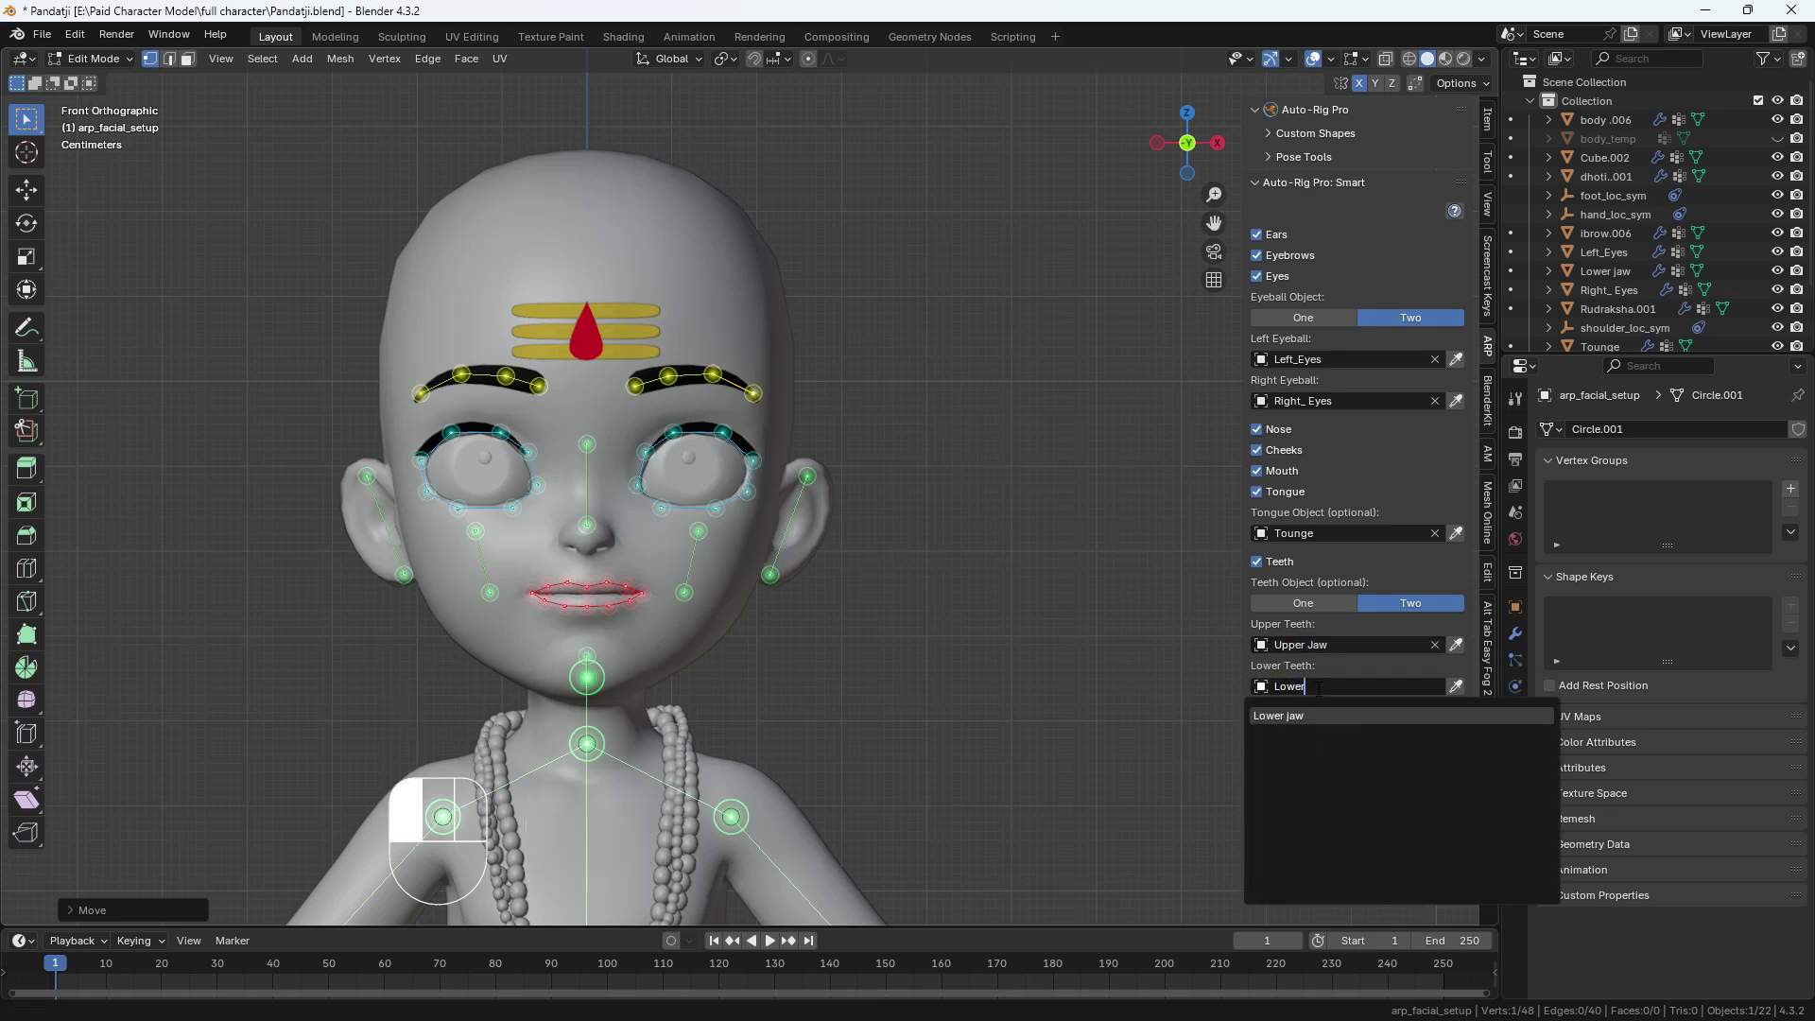
pyautogui.click(1392, 715)
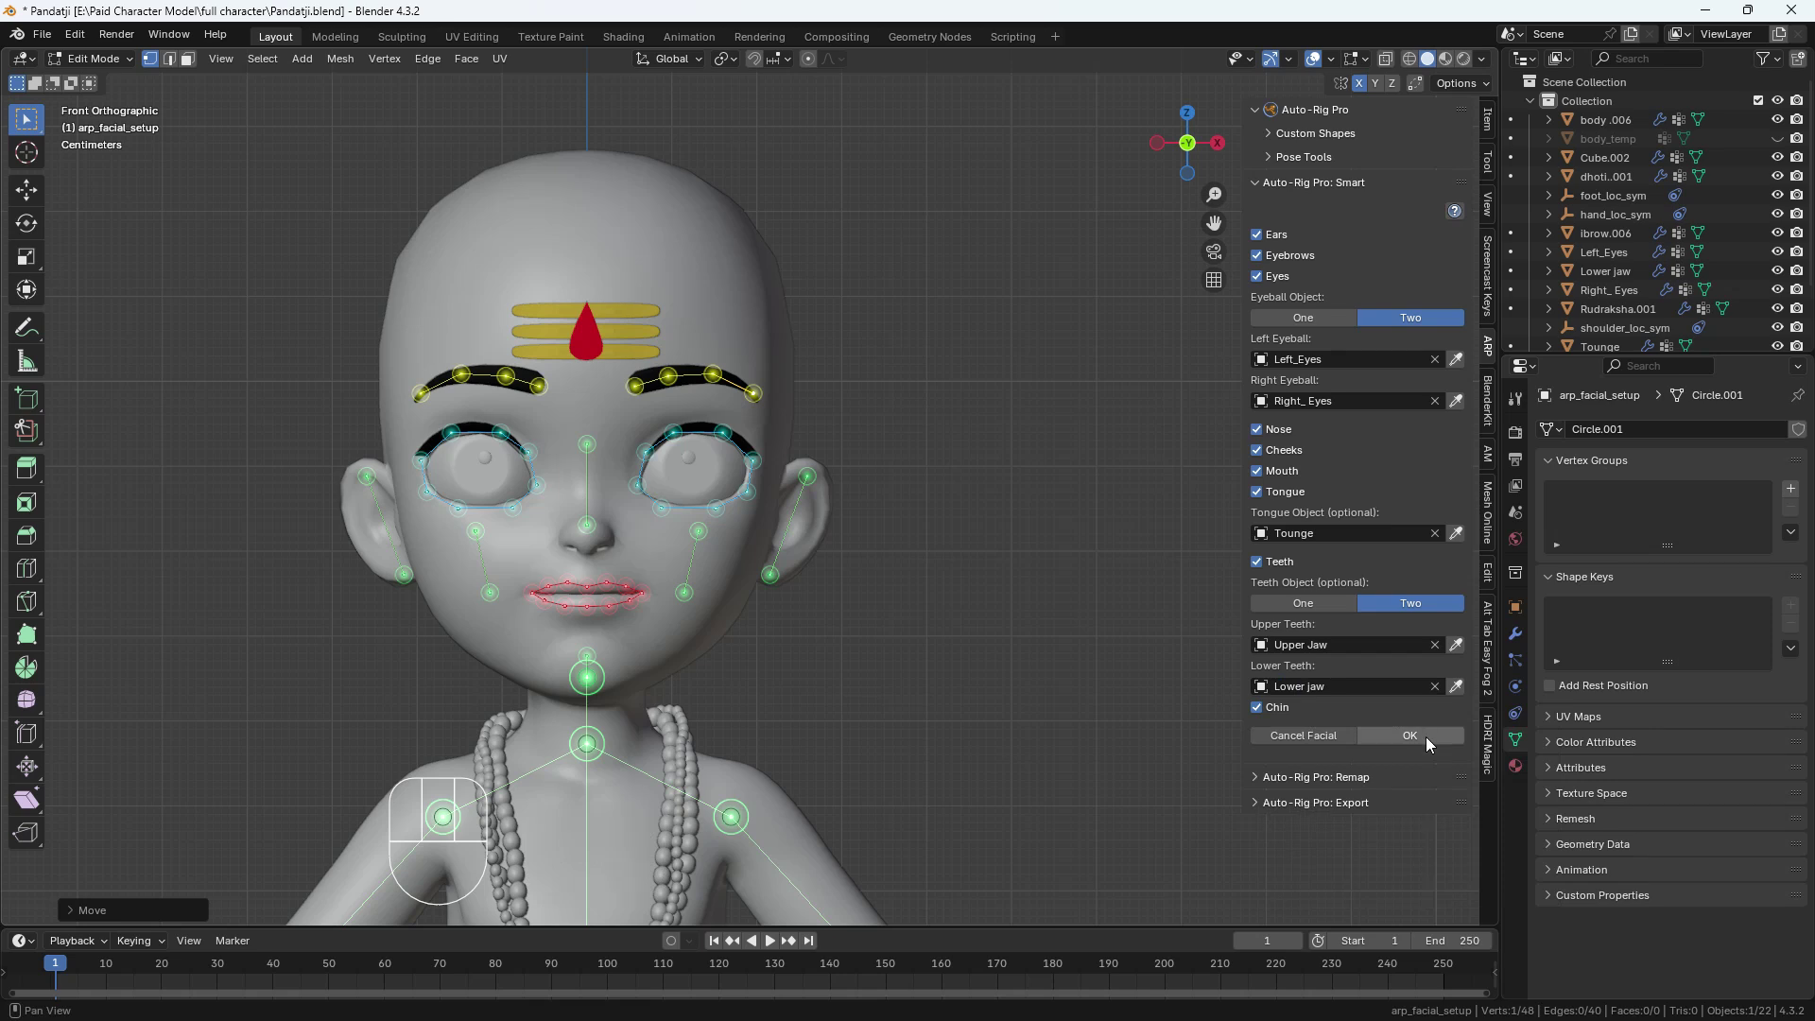
pyautogui.click(1409, 736)
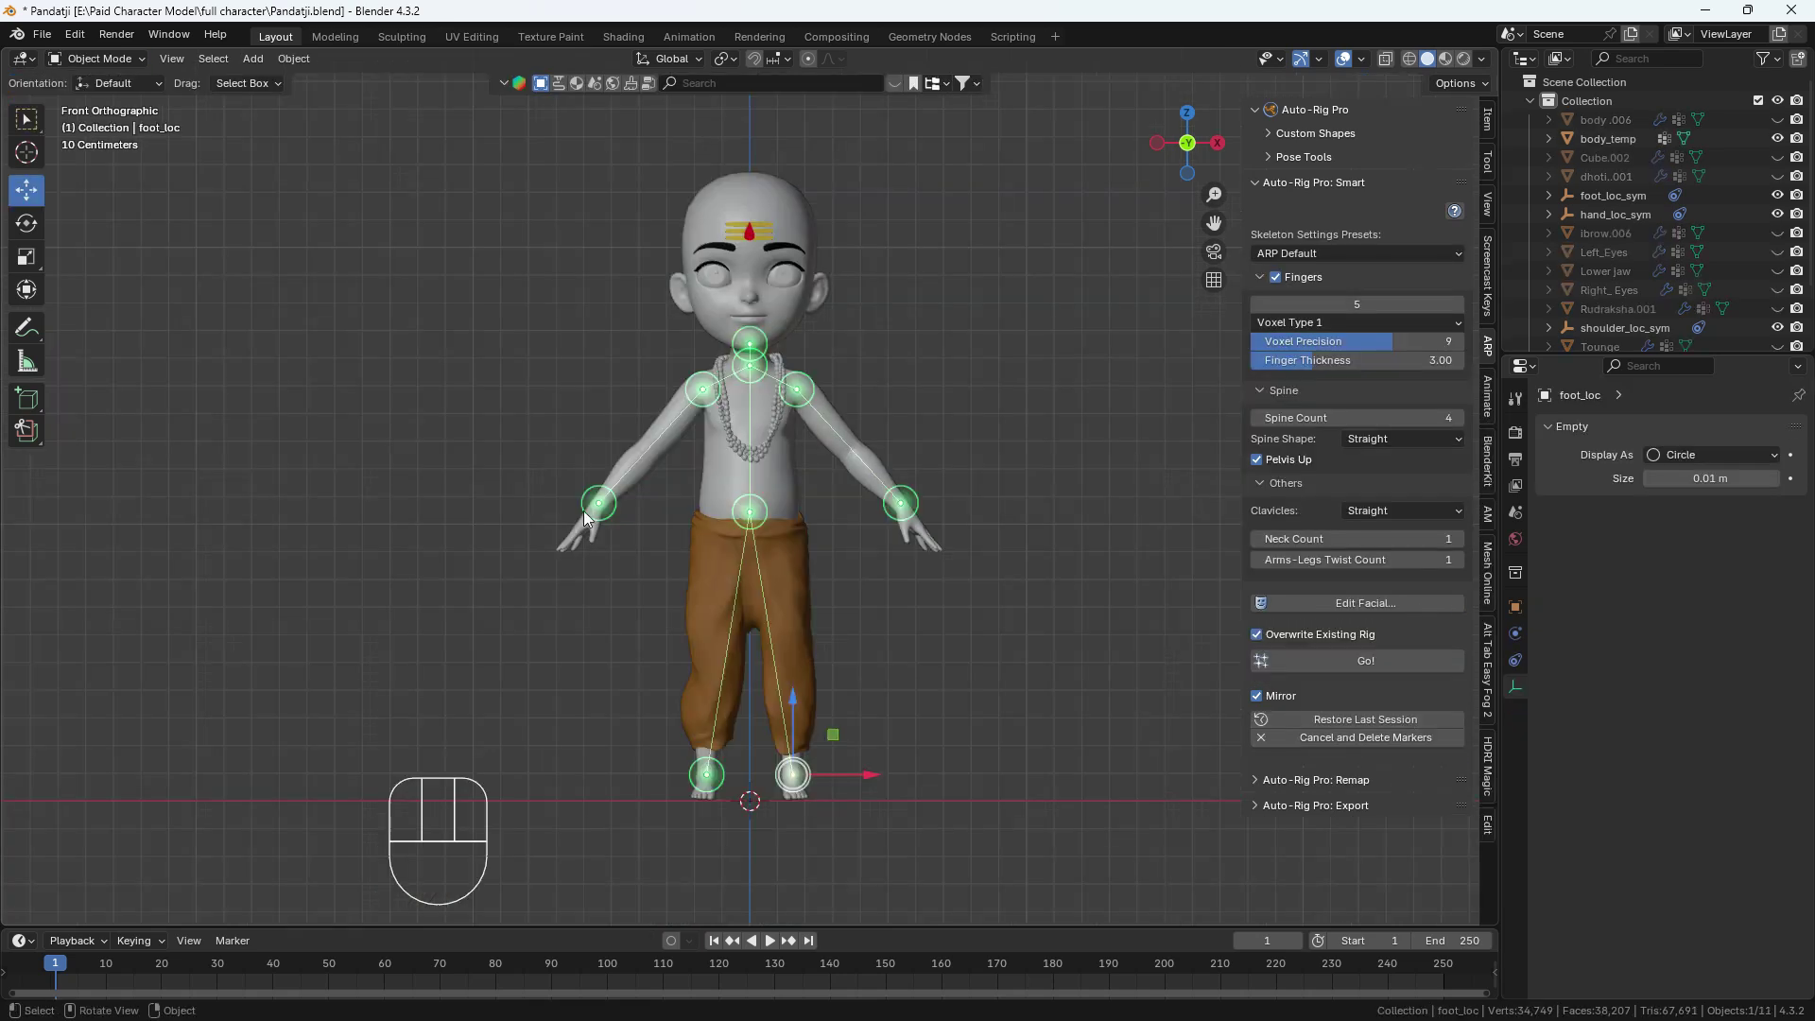
# Save the file and generate the Auto-Rig Pro reference bones from the placed markers.
pyautogui.press('ctrl')
pyautogui.hotkey('ctrl', 's')
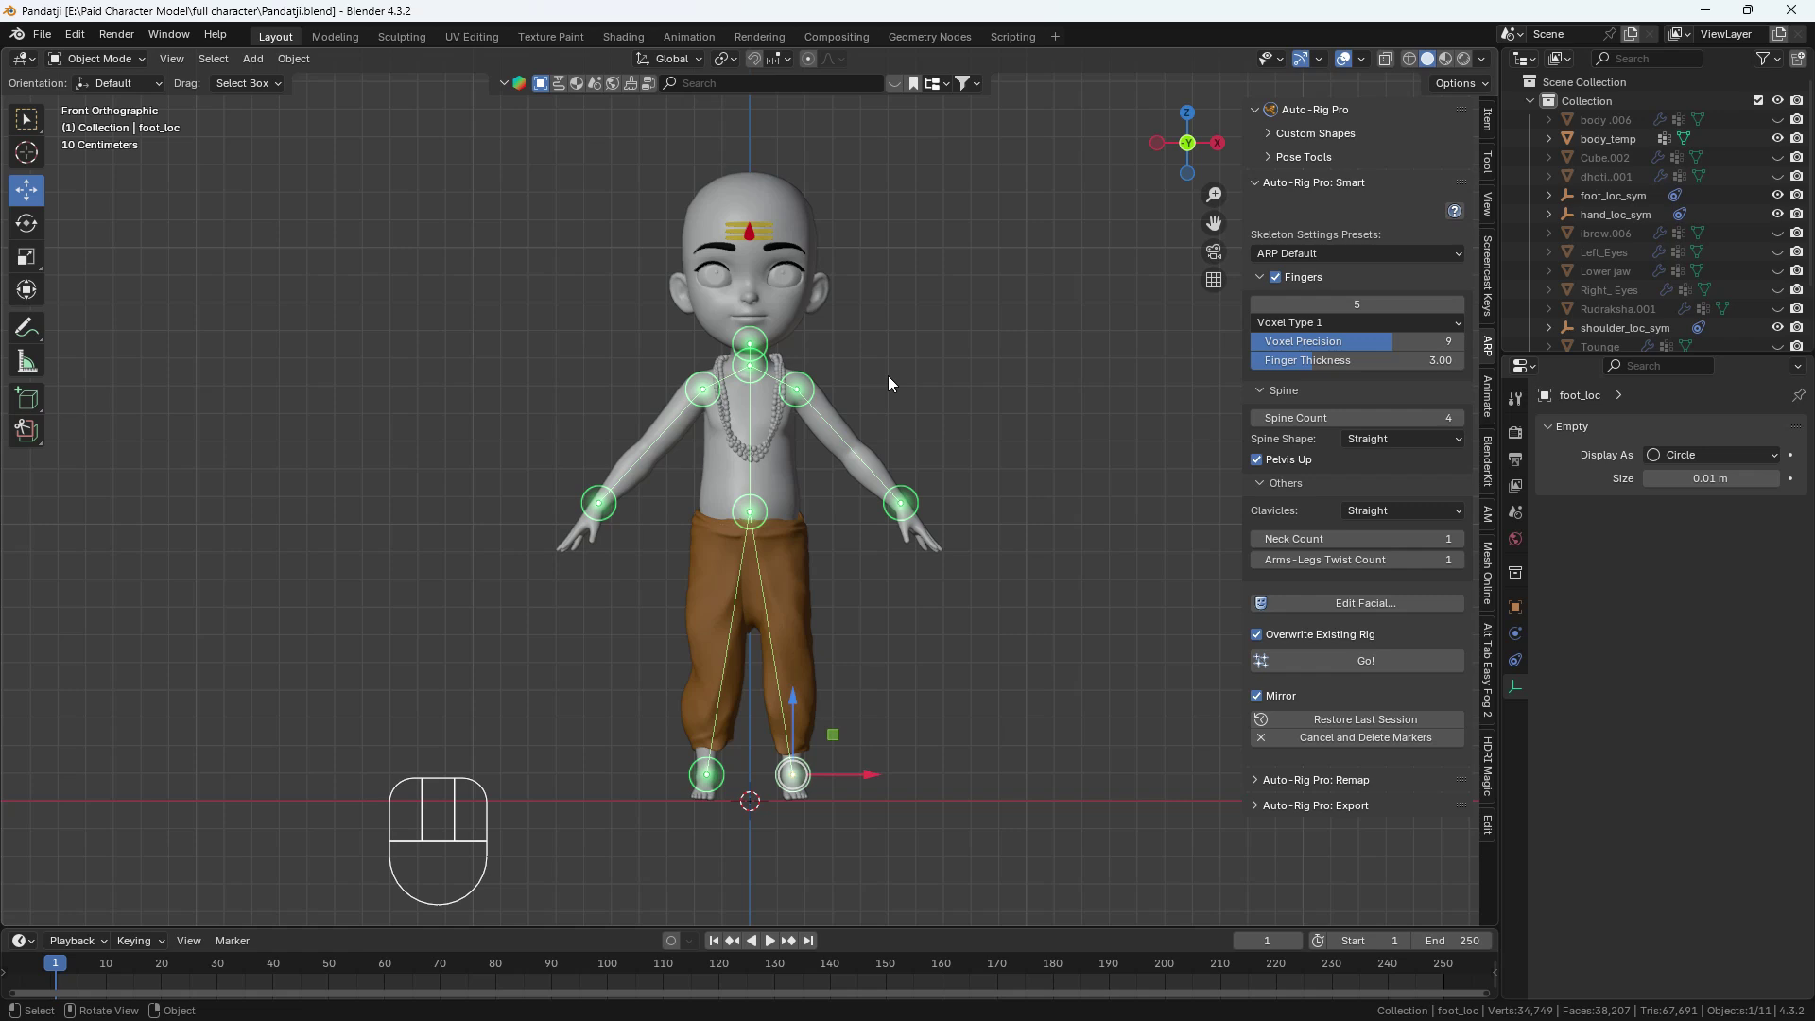
pyautogui.click(1364, 665)
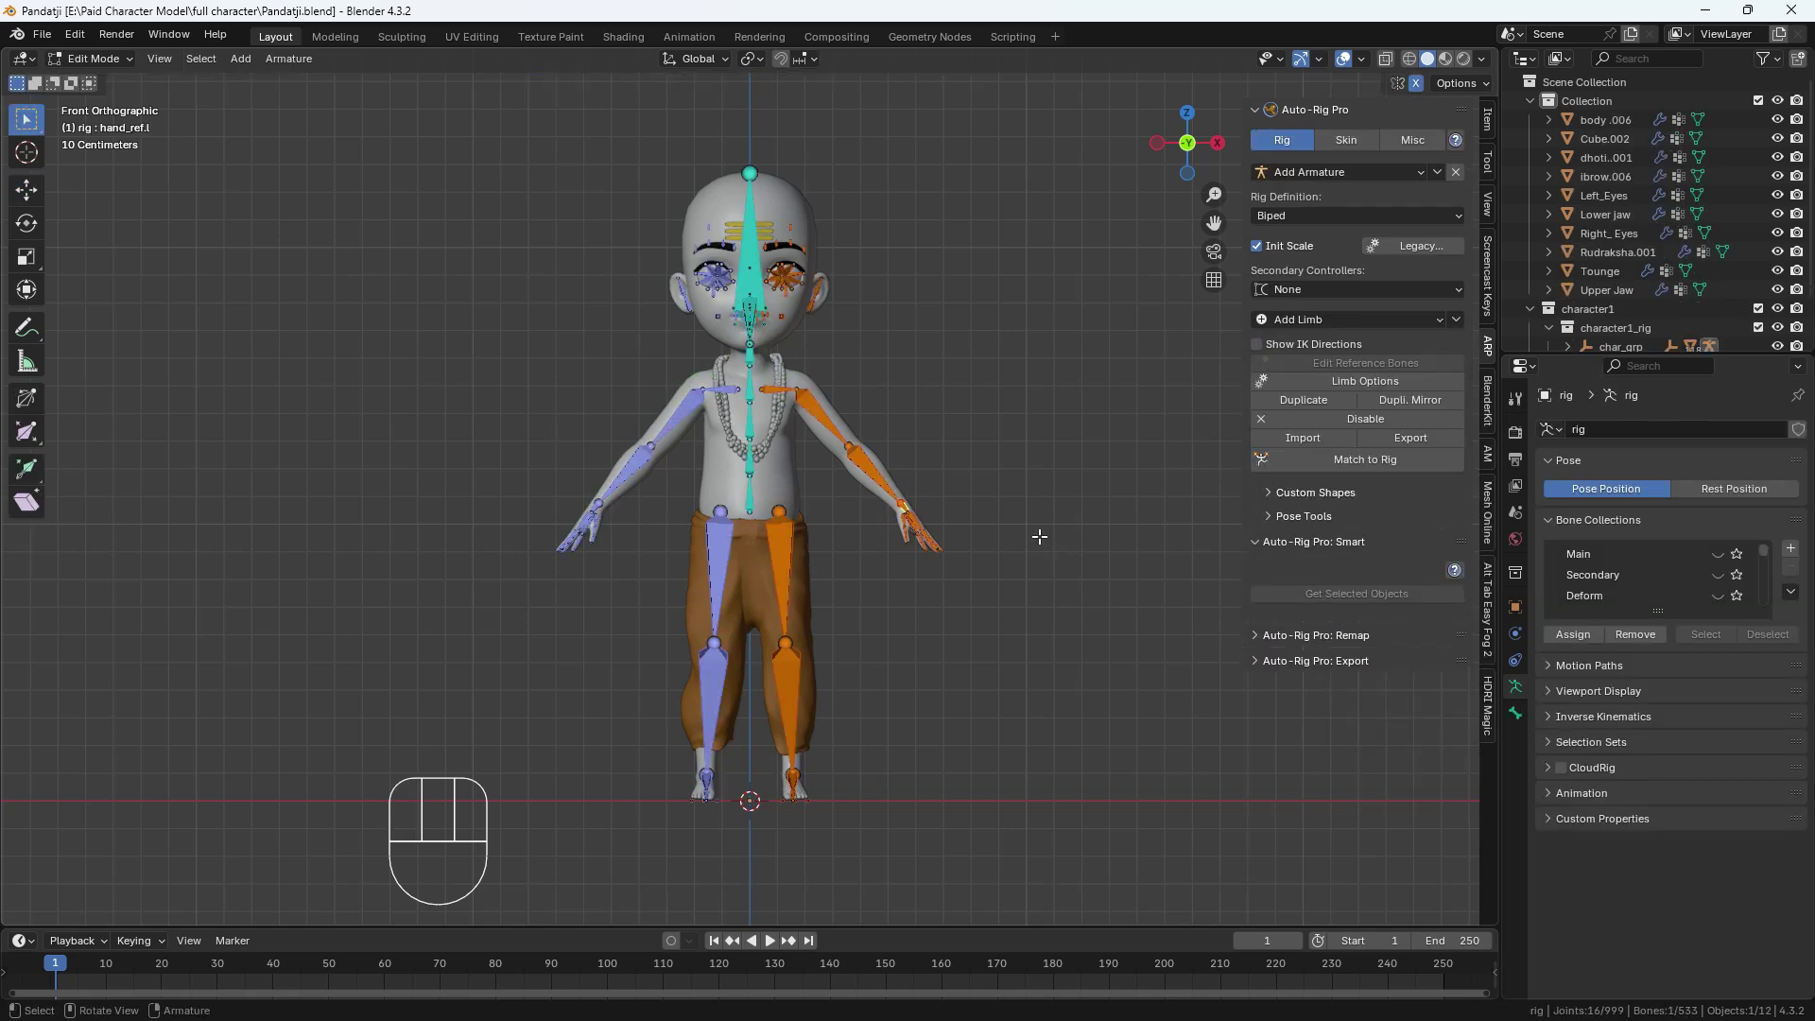
# Examine the generated reference bones' placement in the head, torso, arms and legs from the side and front.
pyautogui.moveTo(1013, 494); pyautogui.dragTo(1047, 428, button='middle')
pyautogui.scroll(3, 1048, 428)
pyautogui.scroll(3, 1048, 429)
pyautogui.moveTo(960, 614); pyautogui.dragTo(996, 649, button='middle')
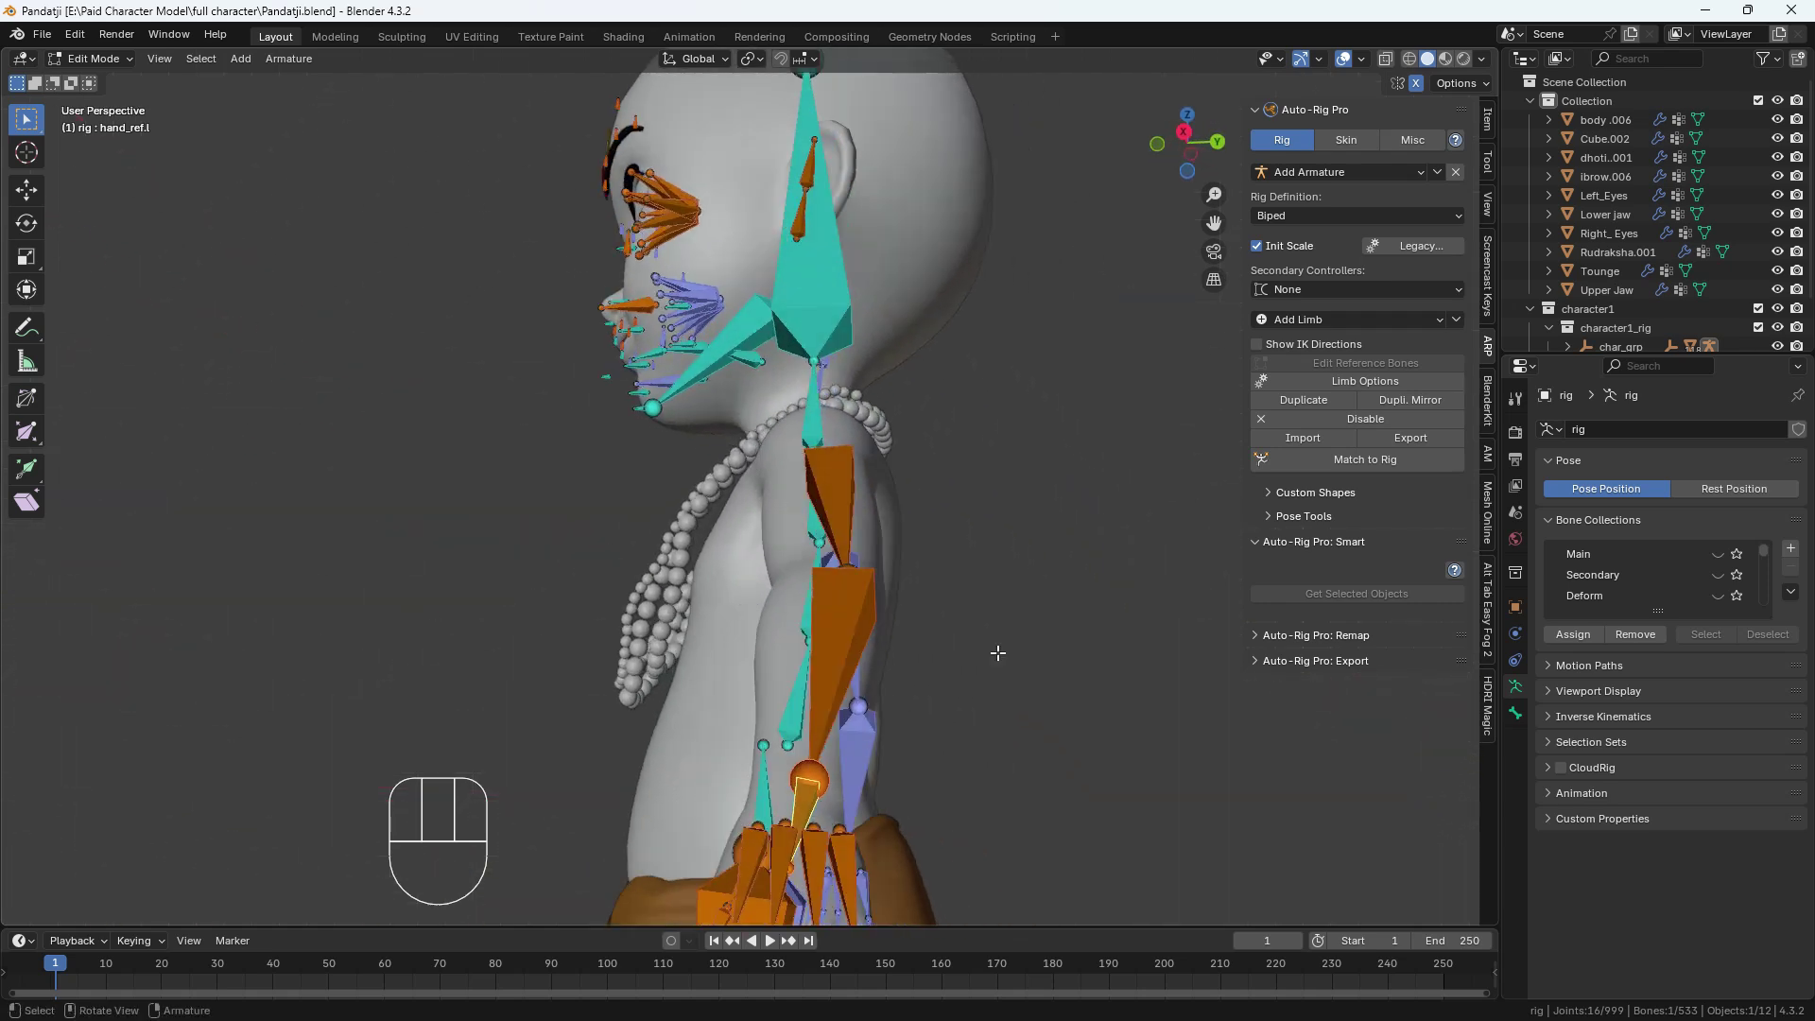
pyautogui.scroll(-3, 997, 648)
pyautogui.press('`')
pyautogui.click(658, 480)
pyautogui.keyDown('shift'); pyautogui.moveTo(658, 480); pyautogui.dragTo(658, 400, button='middle'); pyautogui.keyUp('shift')
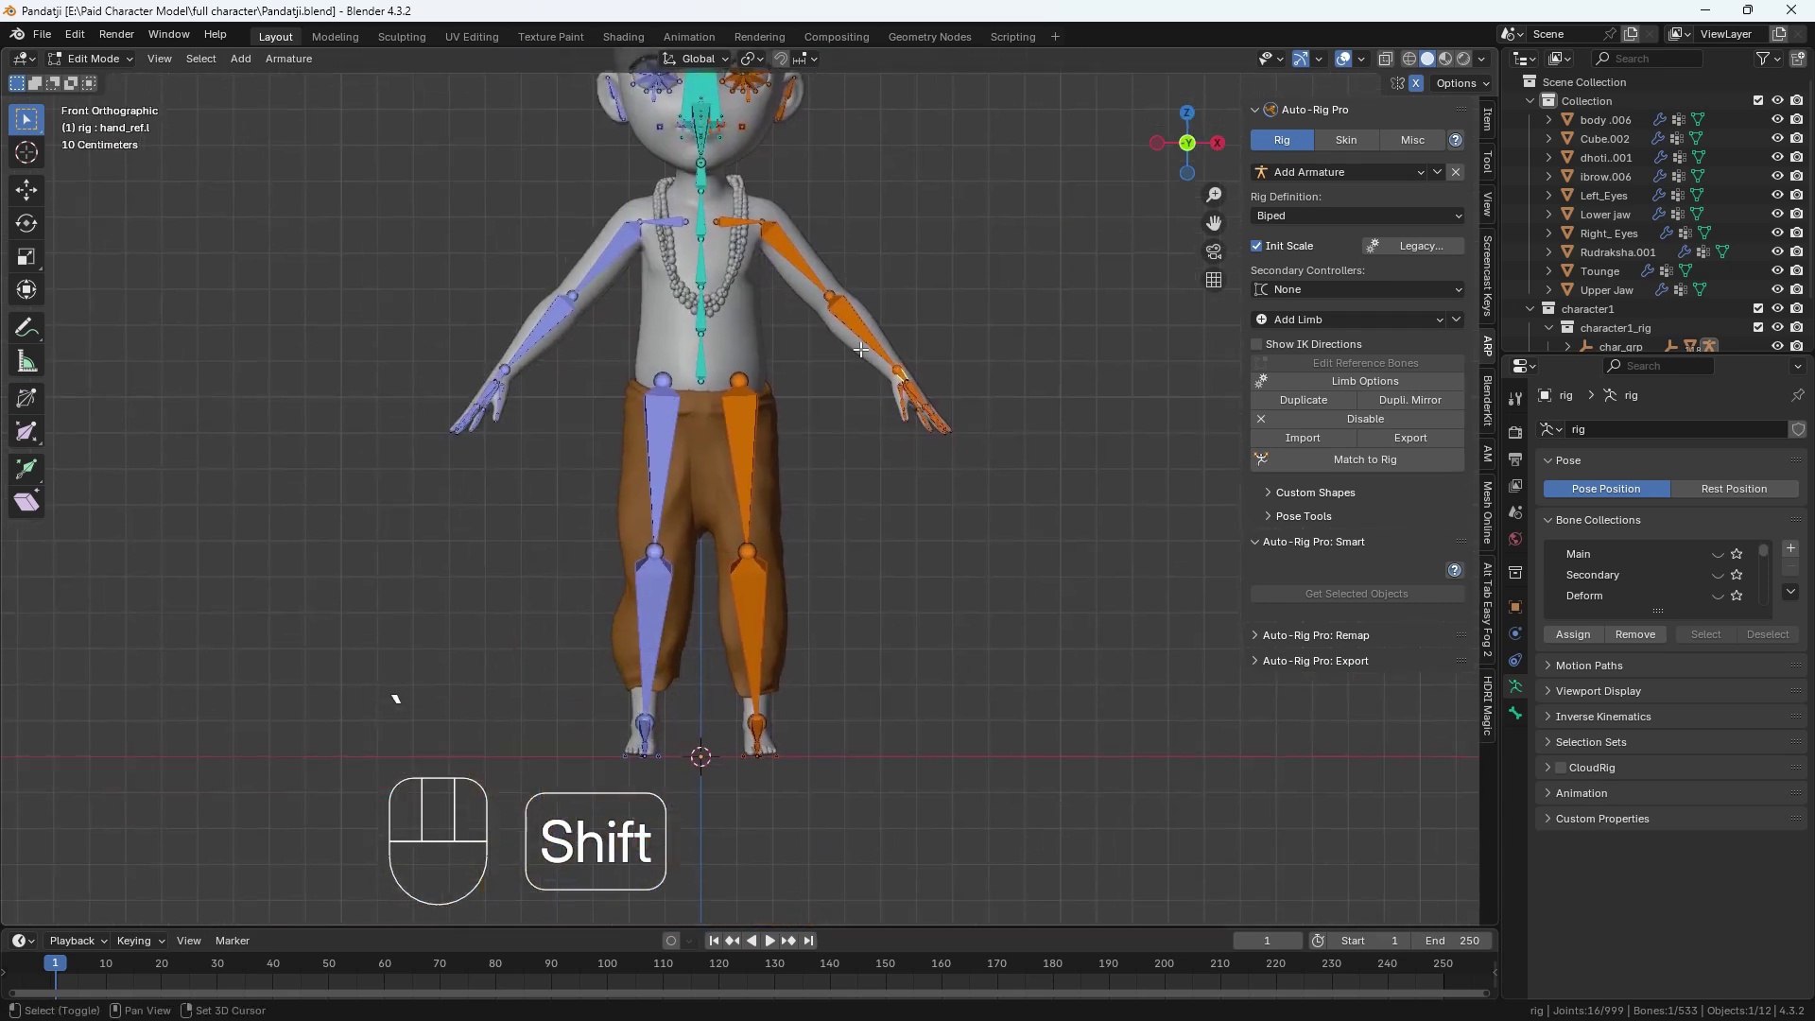
pyautogui.scroll(5, 658, 400)
pyautogui.keyDown('shift'); pyautogui.moveTo(1070, 430); pyautogui.dragTo(1125, 633, button='middle'); pyautogui.keyUp('shift')
pyautogui.scroll(-1, 908, 348)
pyautogui.moveTo(756, 468); pyautogui.dragTo(729, 413, button='middle')
pyautogui.press('`')
pyautogui.click(619, 358)
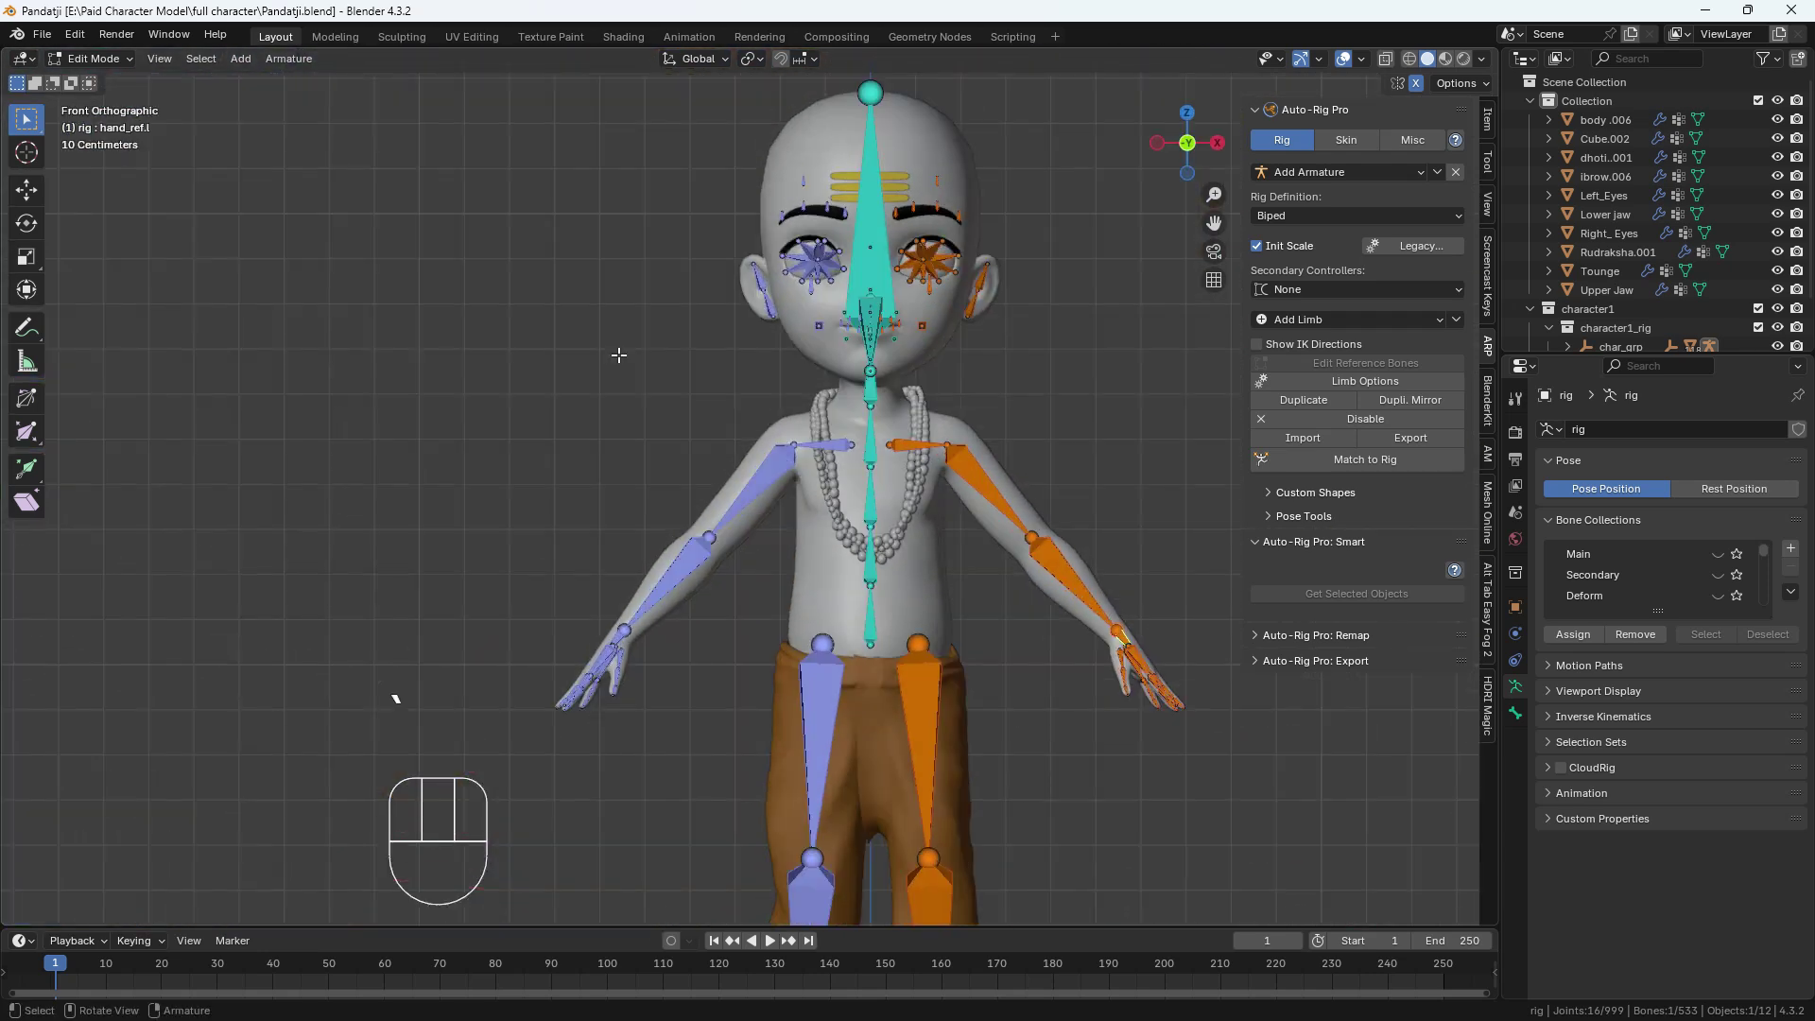
pyautogui.scroll(2, 874, 367)
pyautogui.keyDown('shift'); pyautogui.moveTo(874, 366); pyautogui.dragTo(777, 304, button='middle'); pyautogui.keyUp('shift')
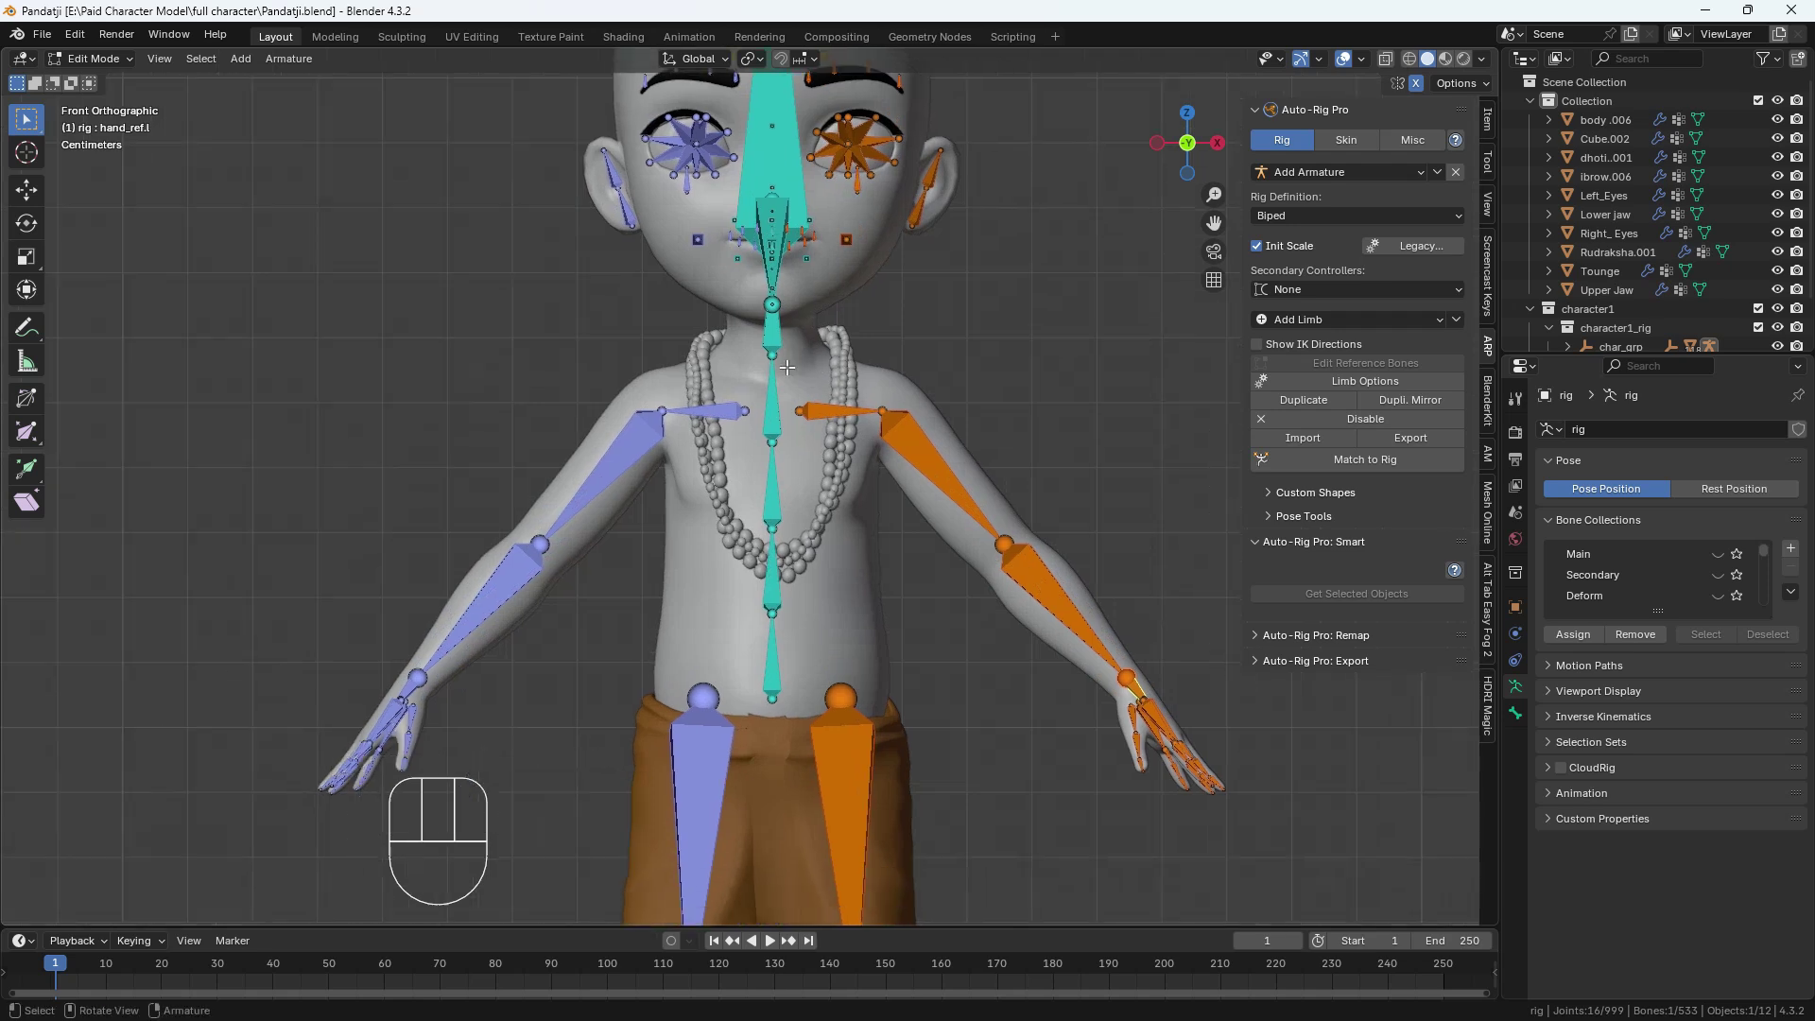
pyautogui.scroll(-2, 779, 373)
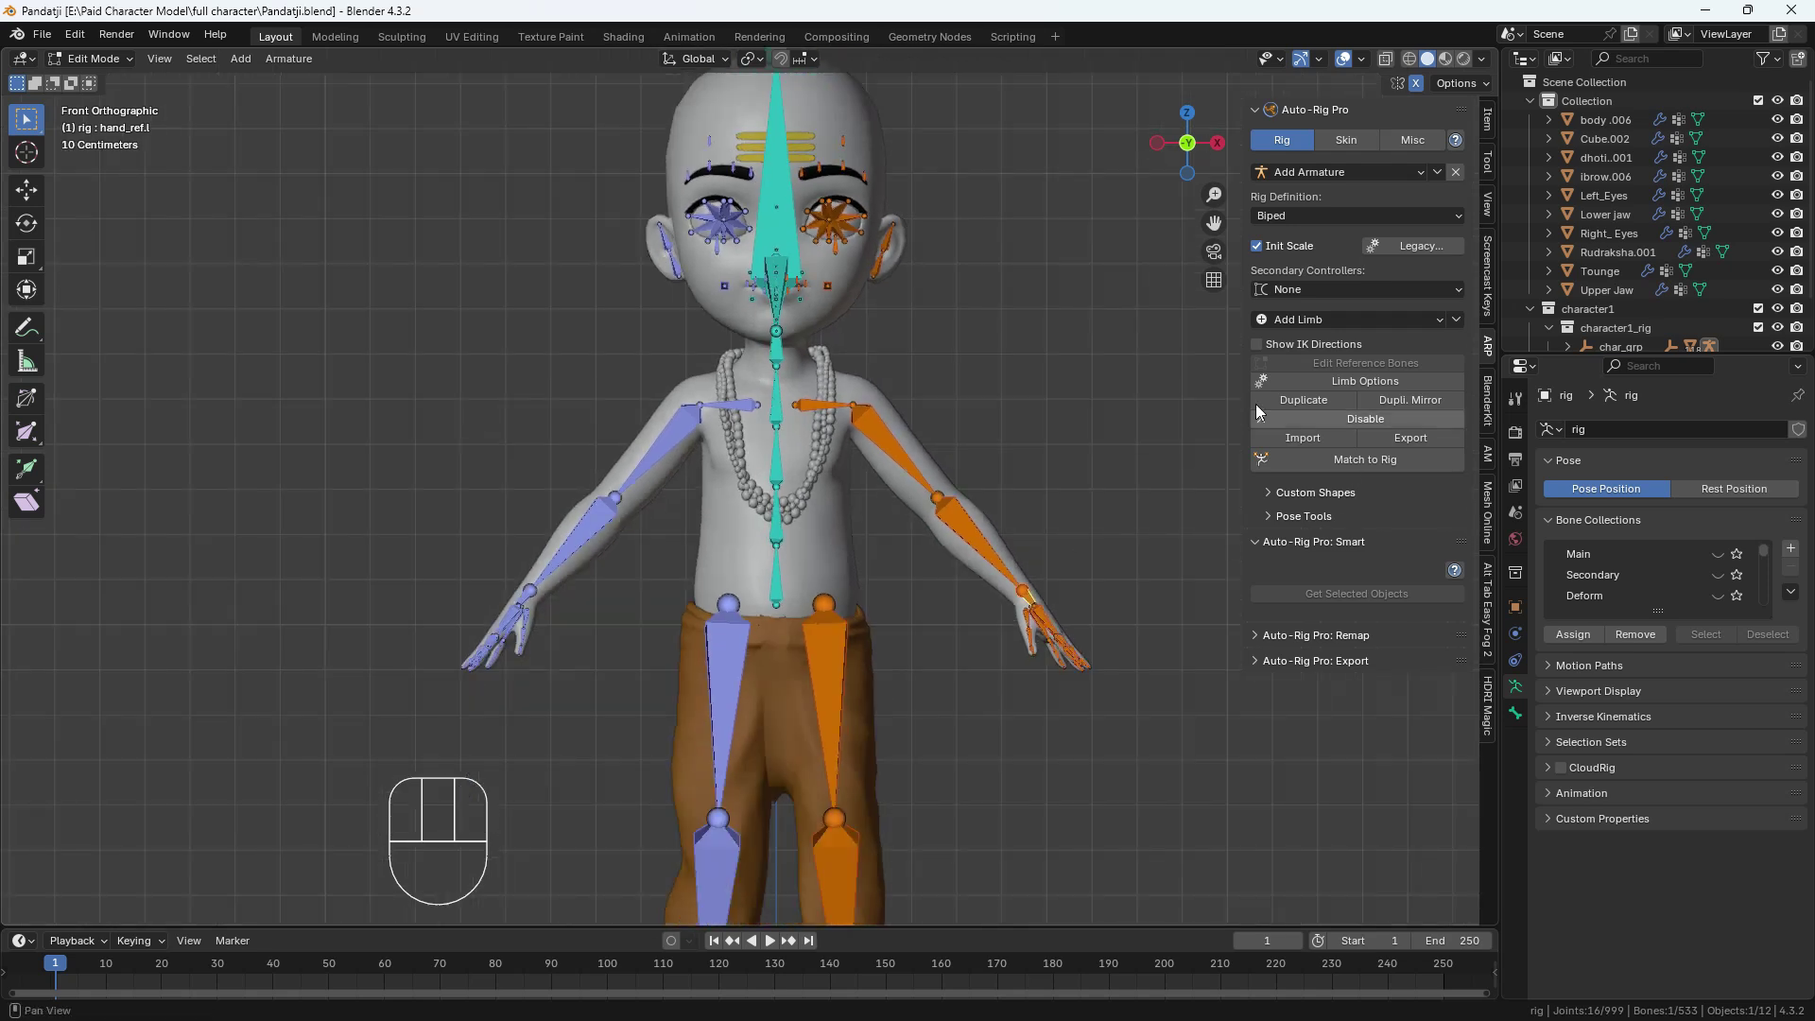
# Match the reference bones to the rig, compensating scale in the Armature|mixamo.com|Layer0.029 action to preserve its animation.
pyautogui.click(1342, 460)
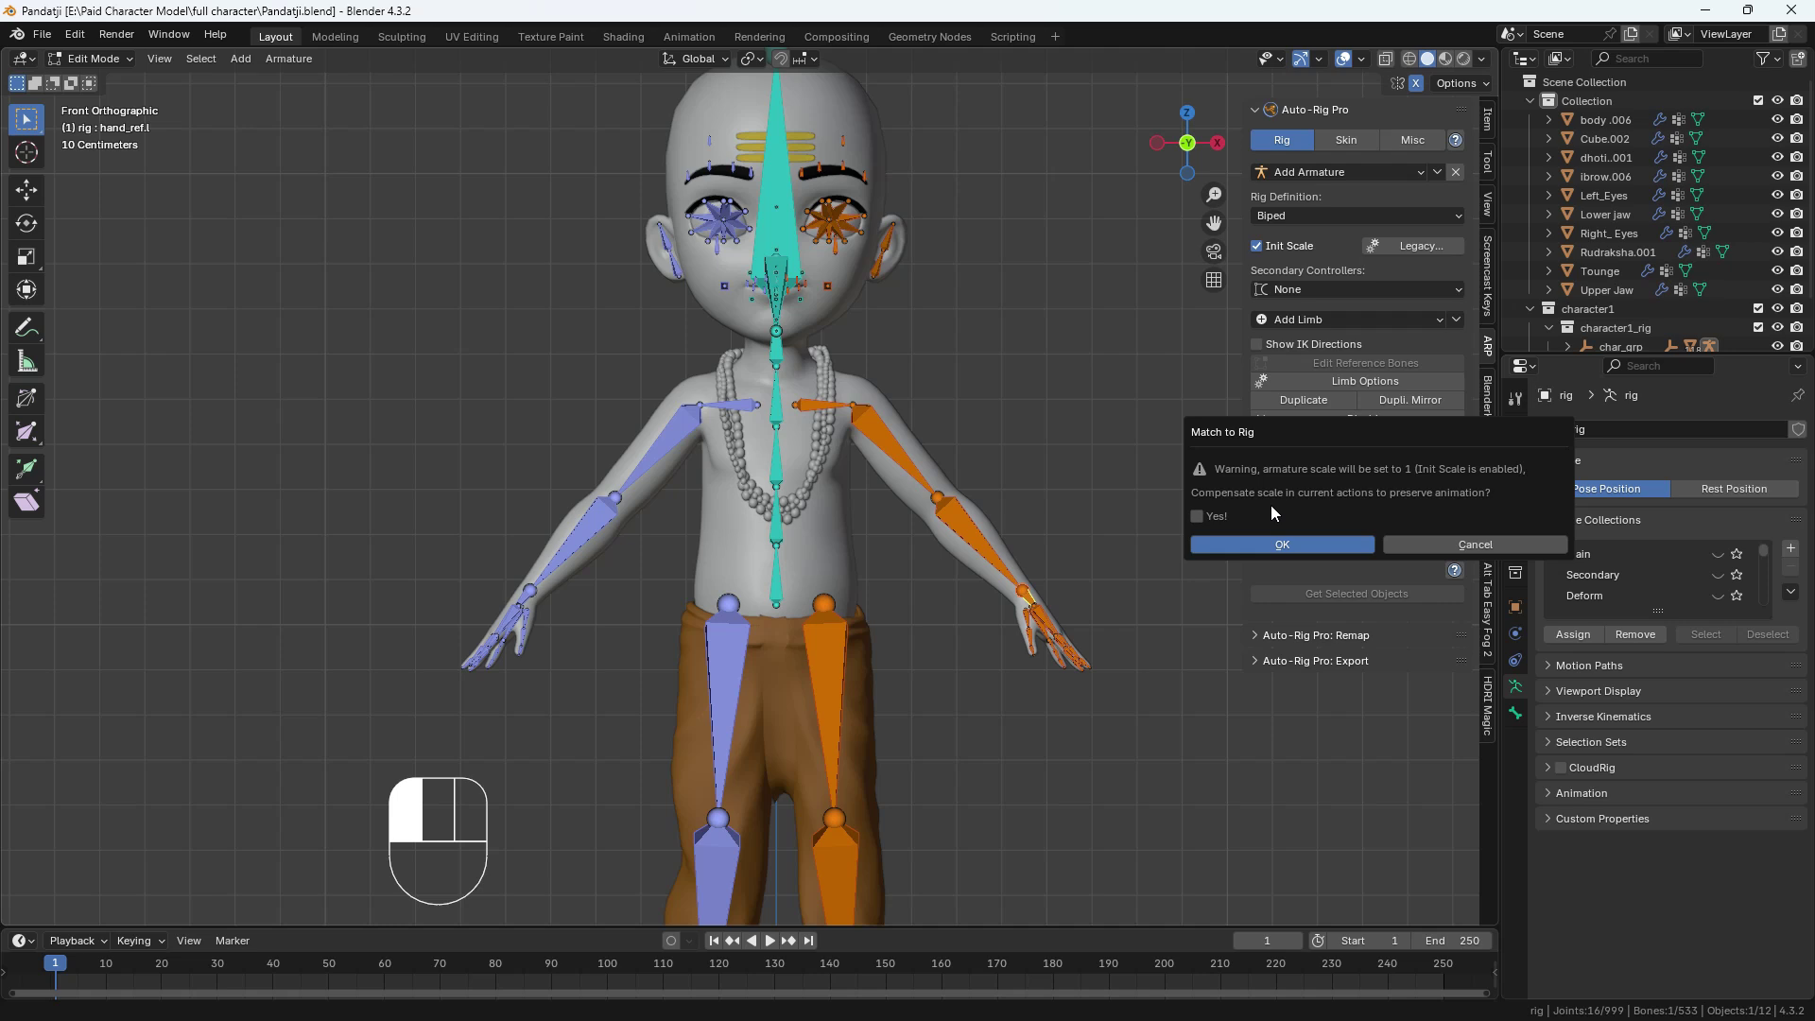
pyautogui.click(1200, 517)
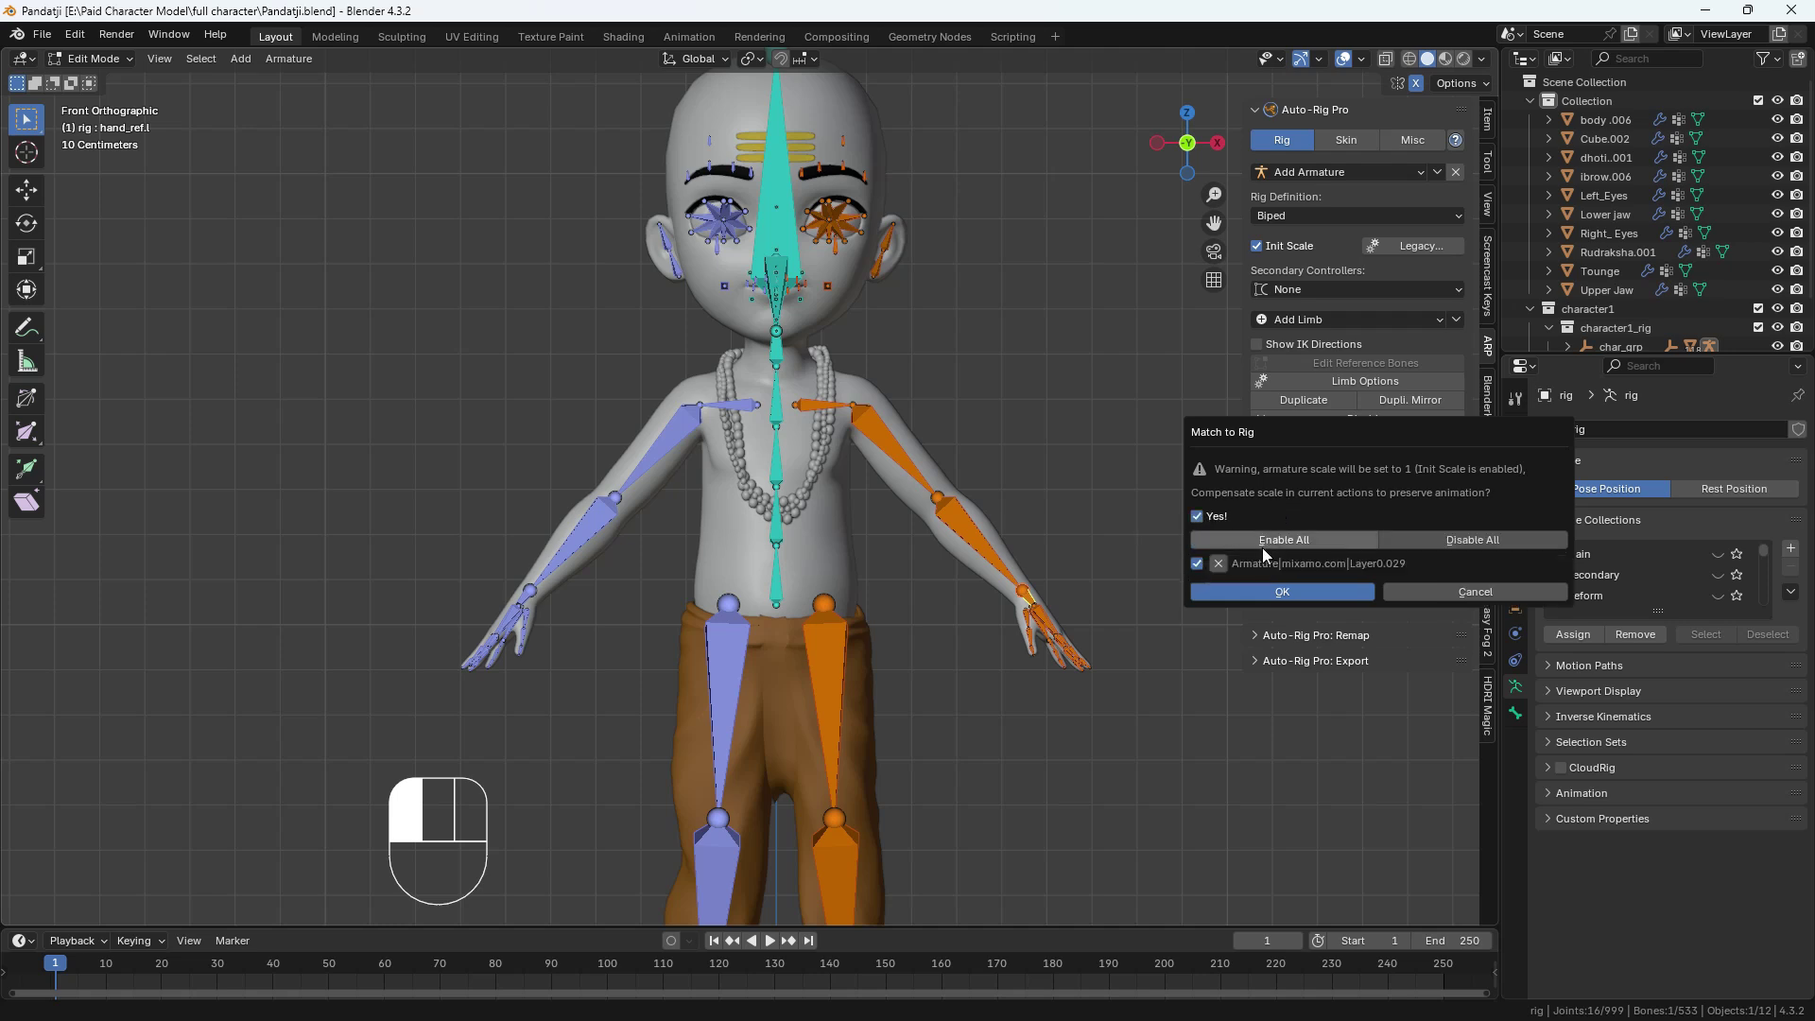
pyautogui.click(1337, 592)
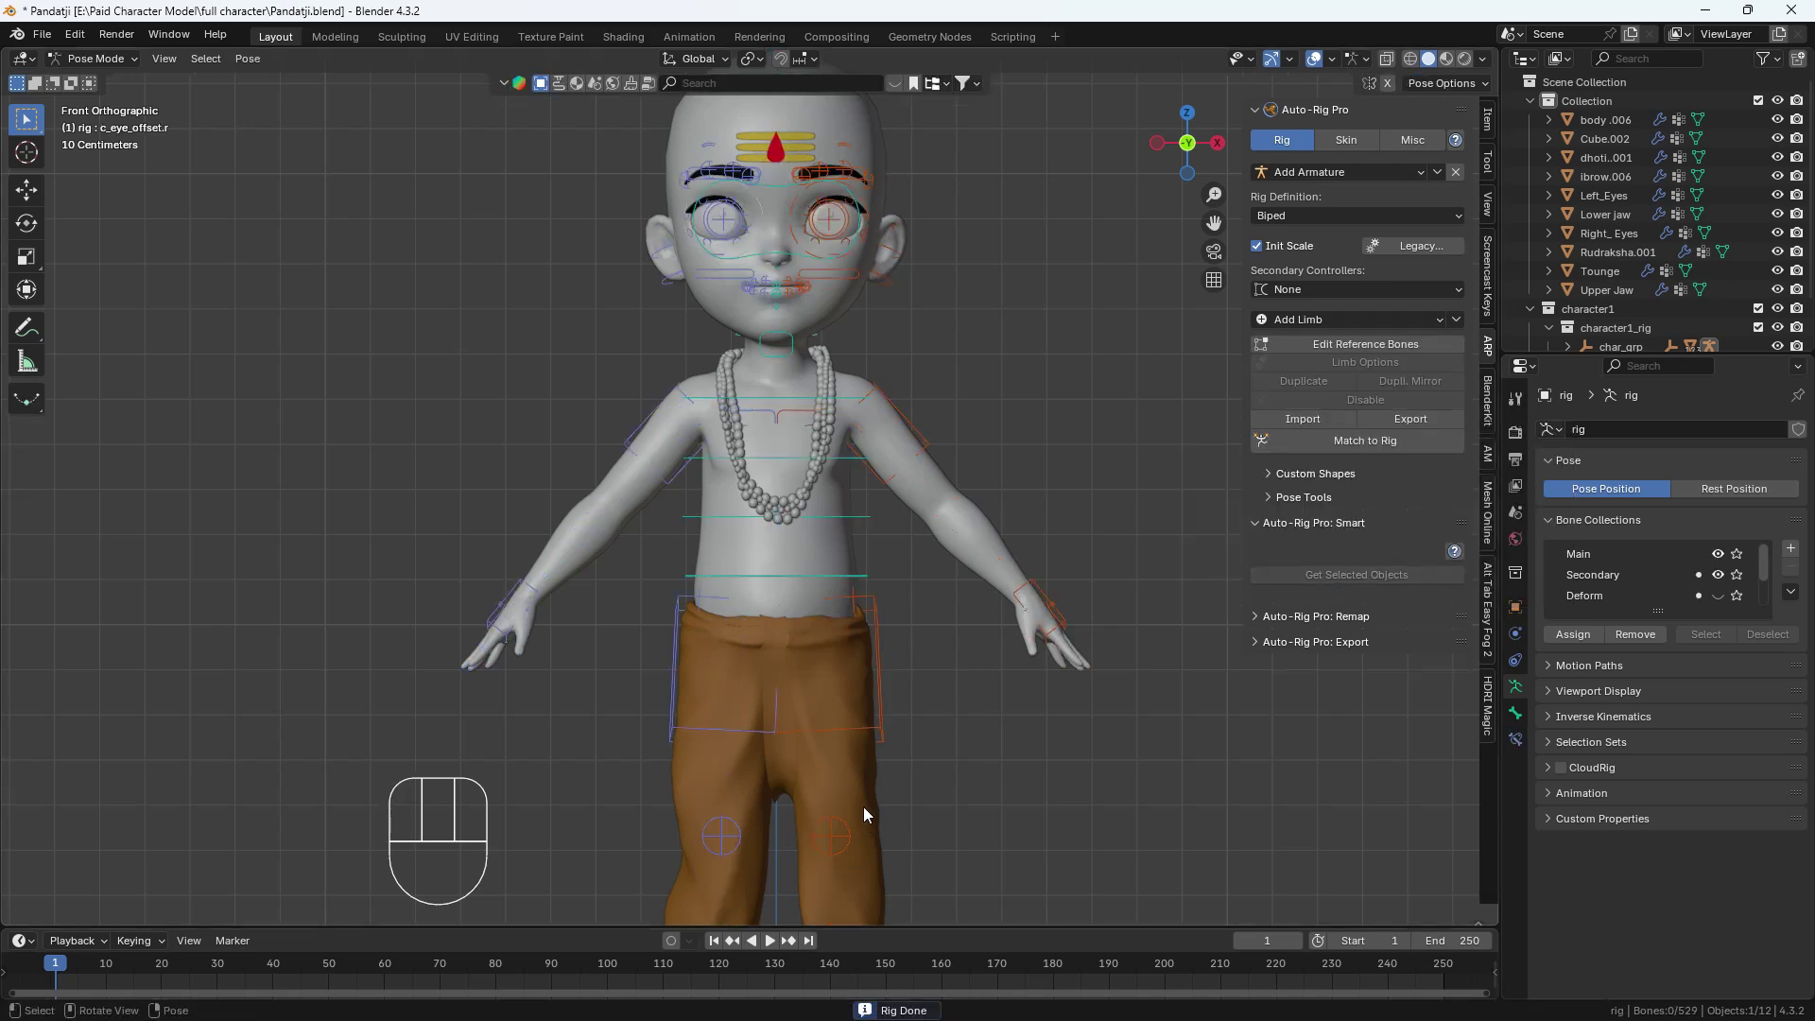
# Switch the generated rig from Pose Mode to Object Mode and clear the selection.
pyautogui.moveTo(779, 573); pyautogui.dragTo(1059, 521, button='middle')
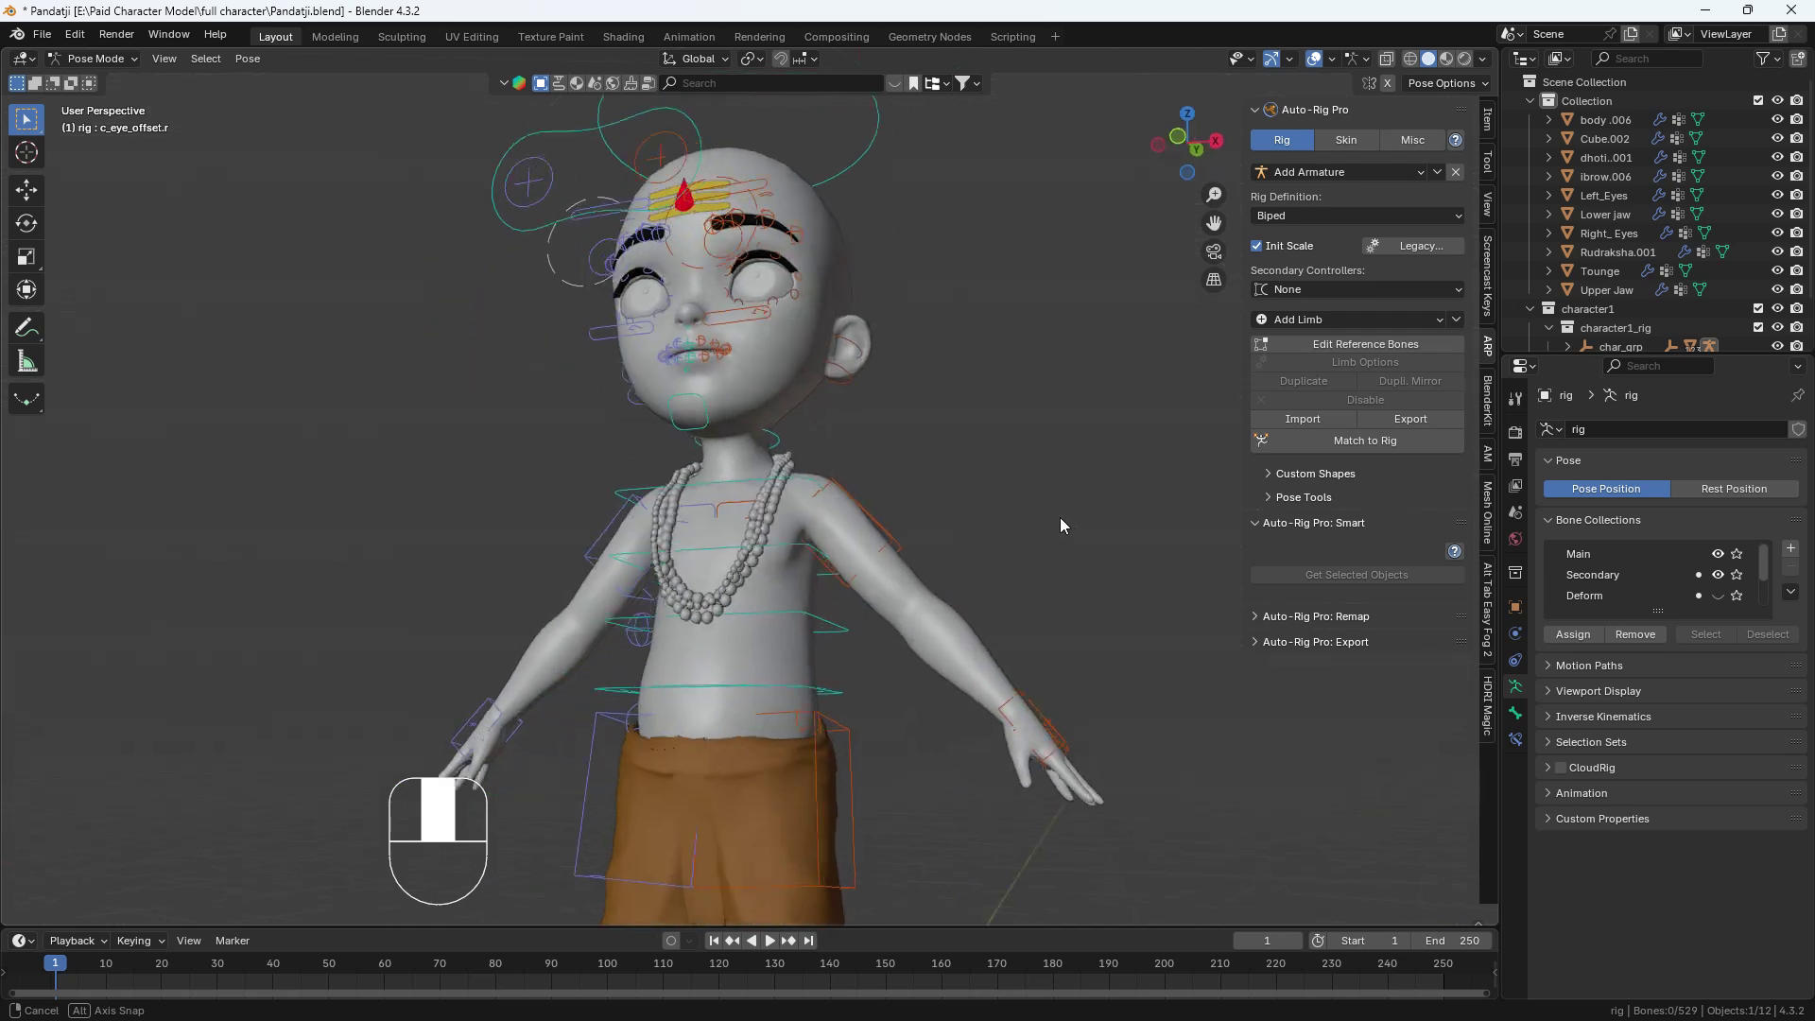
pyautogui.press('`')
pyautogui.click(753, 432)
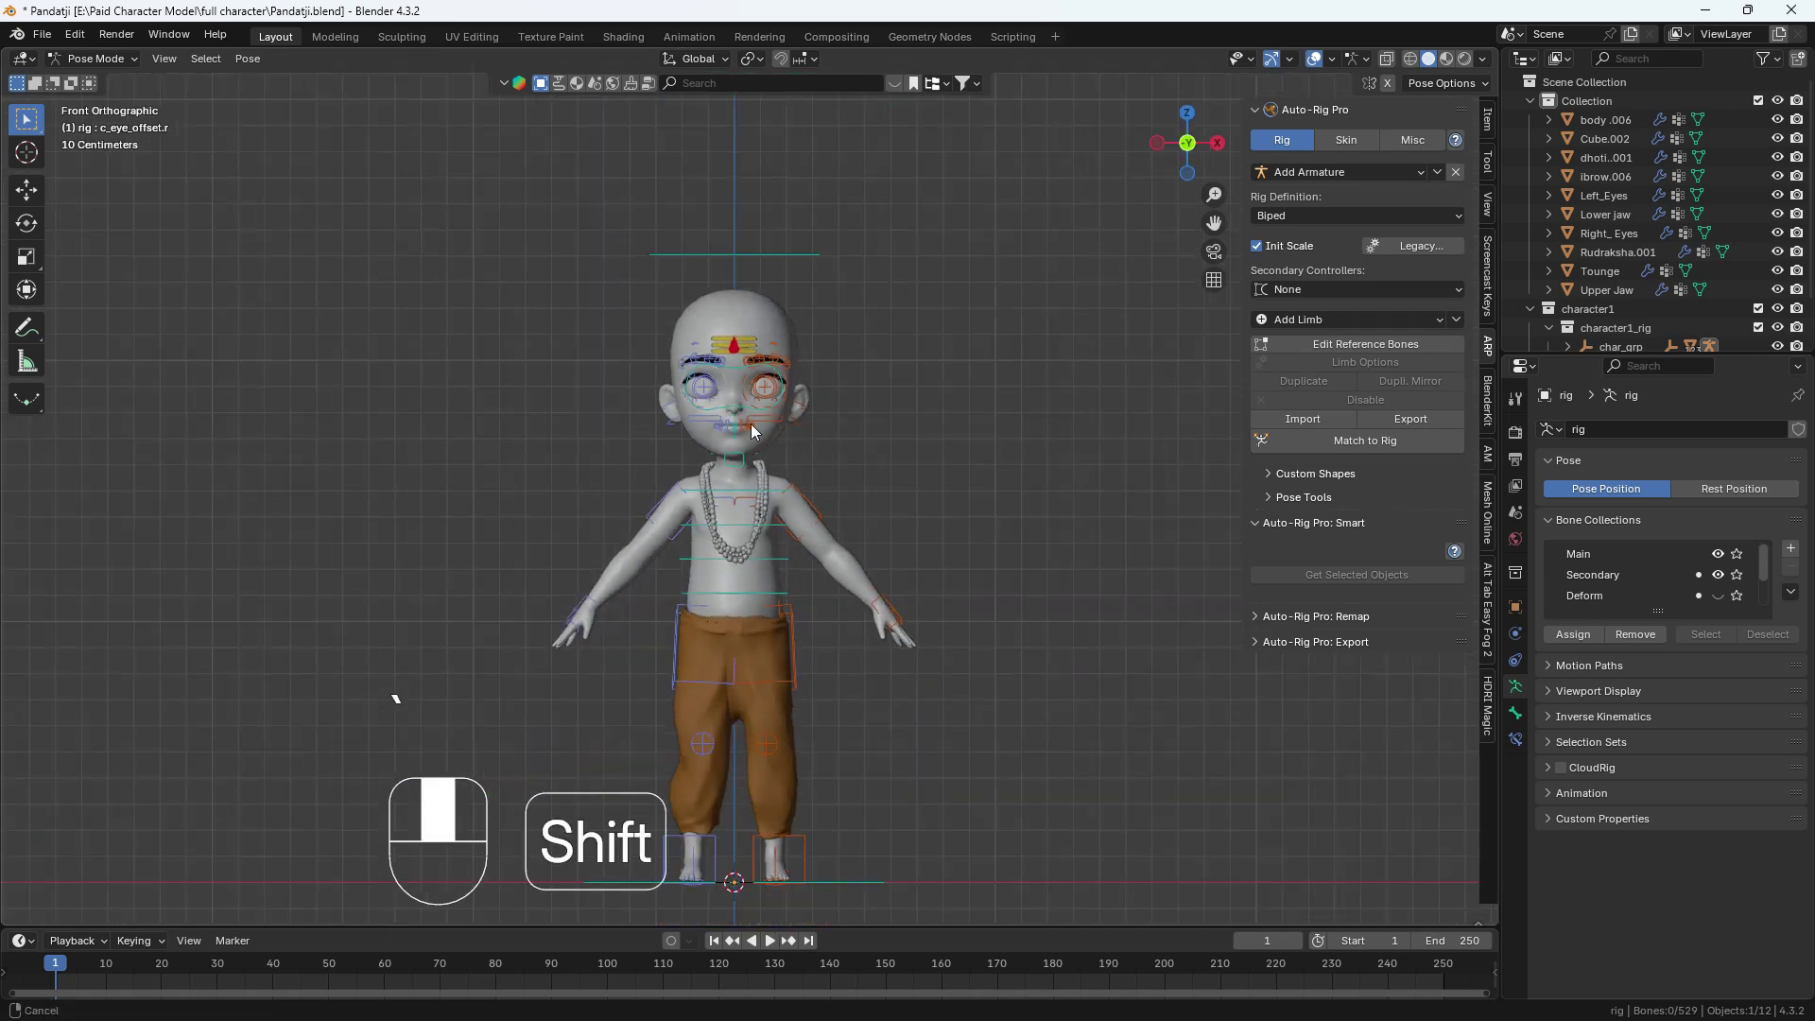
pyautogui.keyDown('shift'); pyautogui.moveTo(753, 432); pyautogui.dragTo(712, 398, button='middle'); pyautogui.keyUp('shift')
pyautogui.scroll(-3, 711, 395)
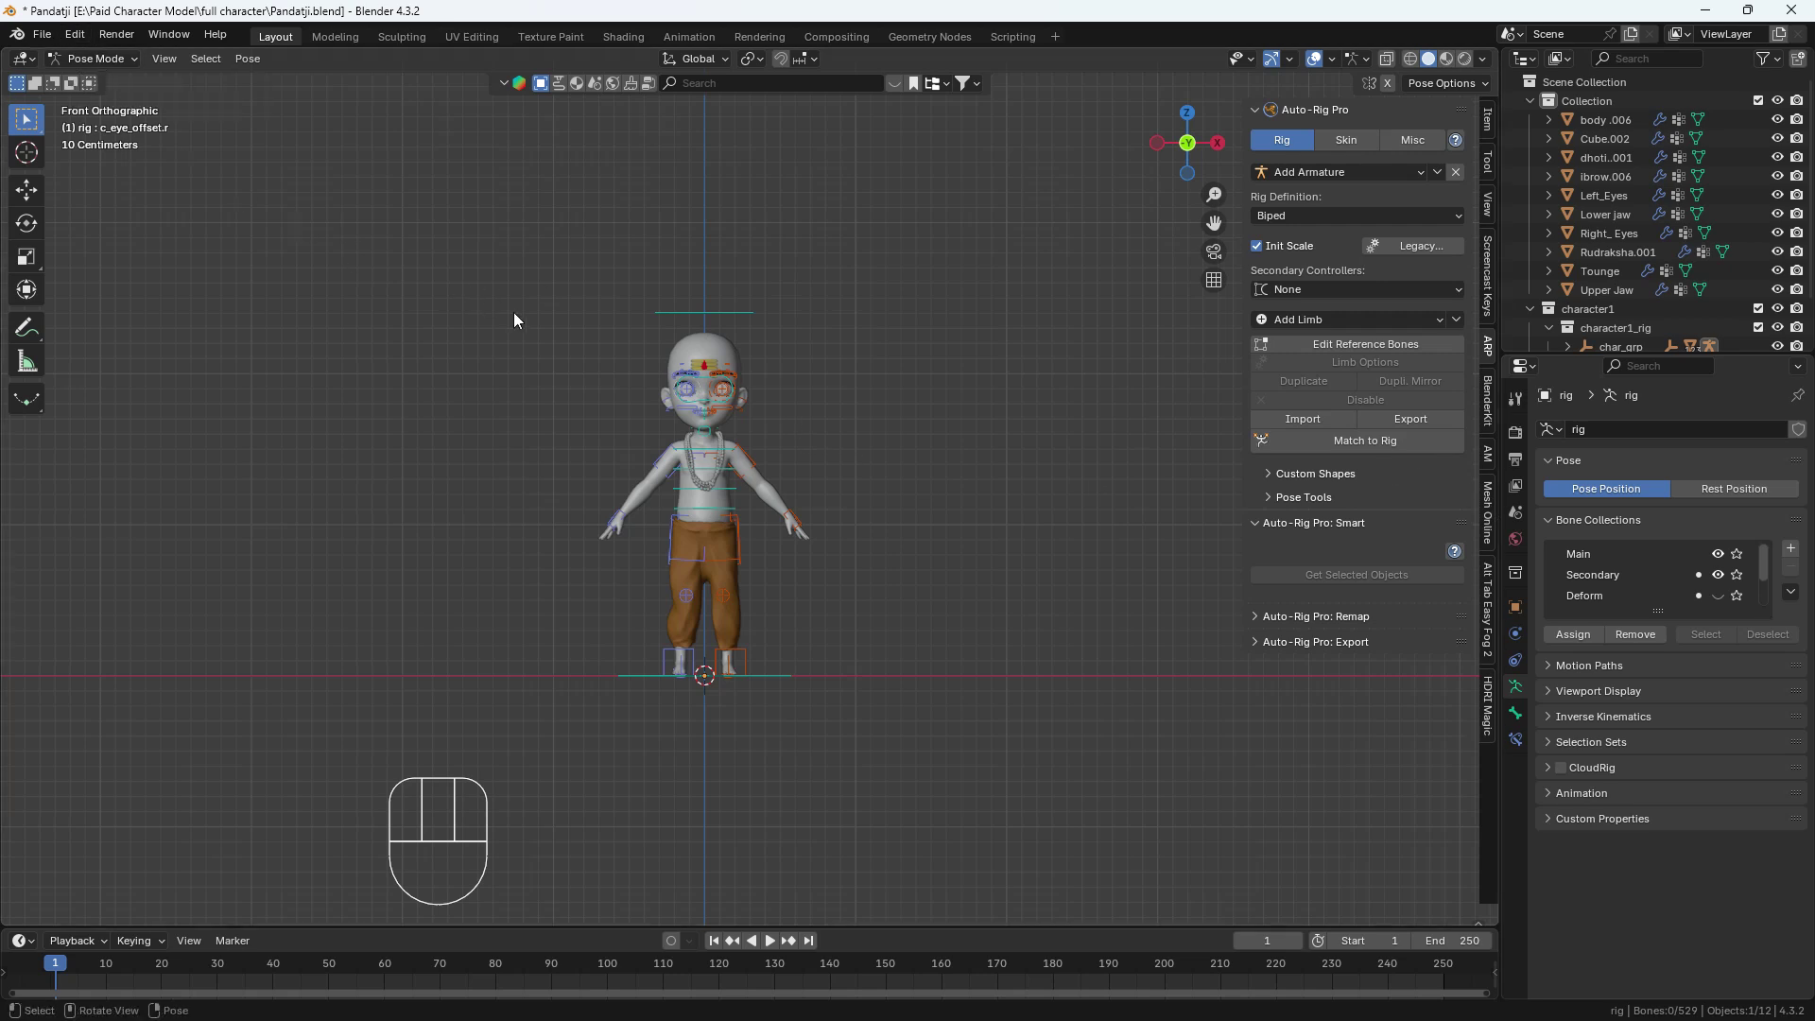
pyautogui.hotkey('ctrl', 'Tab')
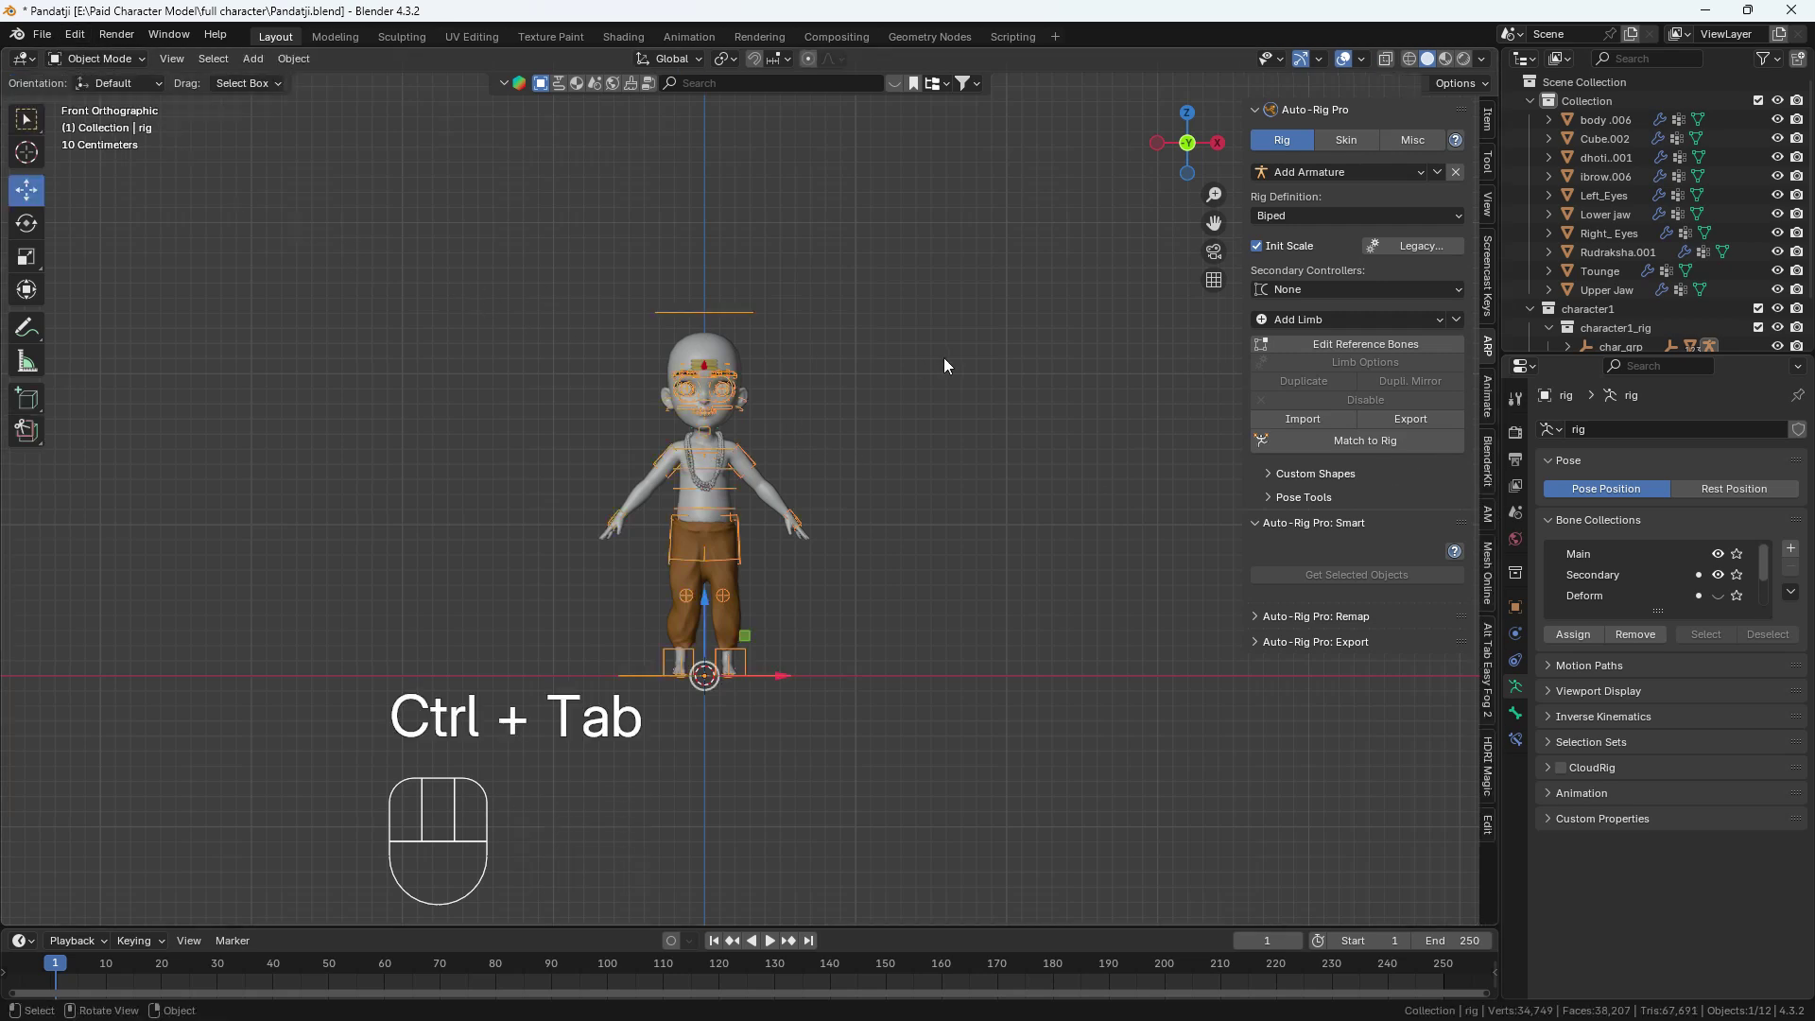
pyautogui.click(944, 359)
pyautogui.click(721, 451)
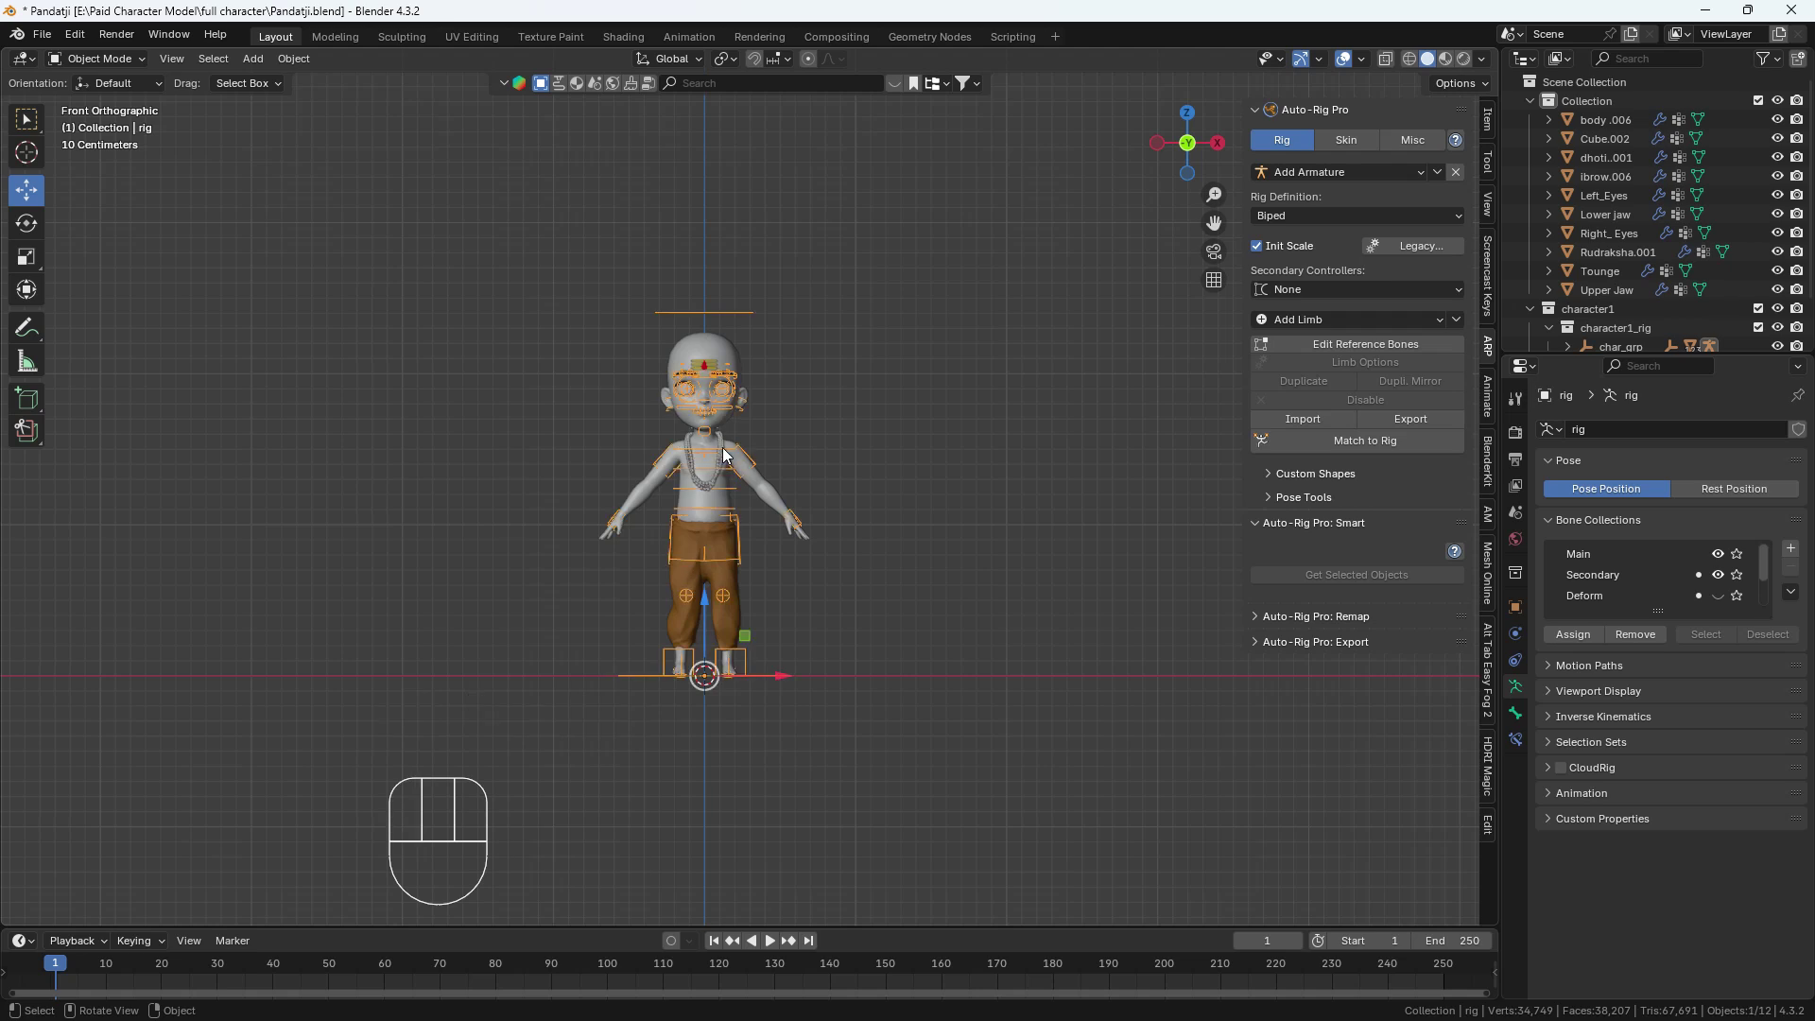
pyautogui.hotkey('ctrl', 'Tab')
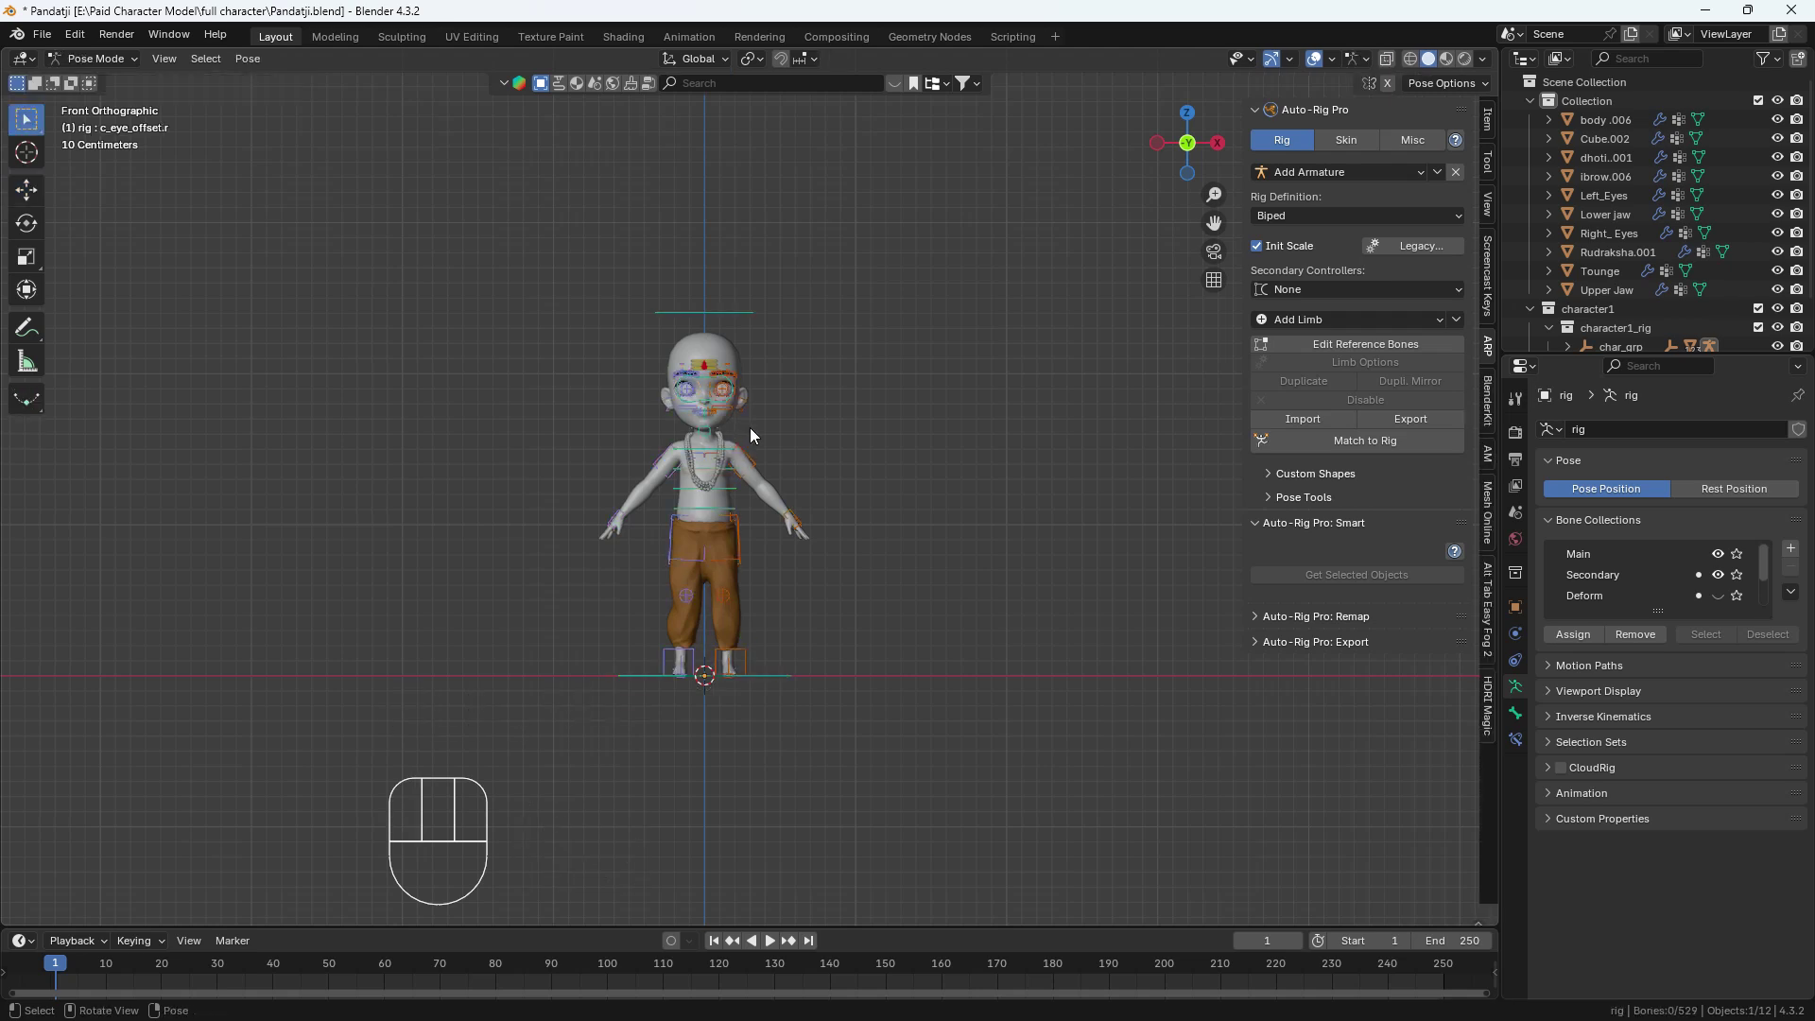
pyautogui.hotkey('ctrl', 'Tab')
pyautogui.click(872, 401)
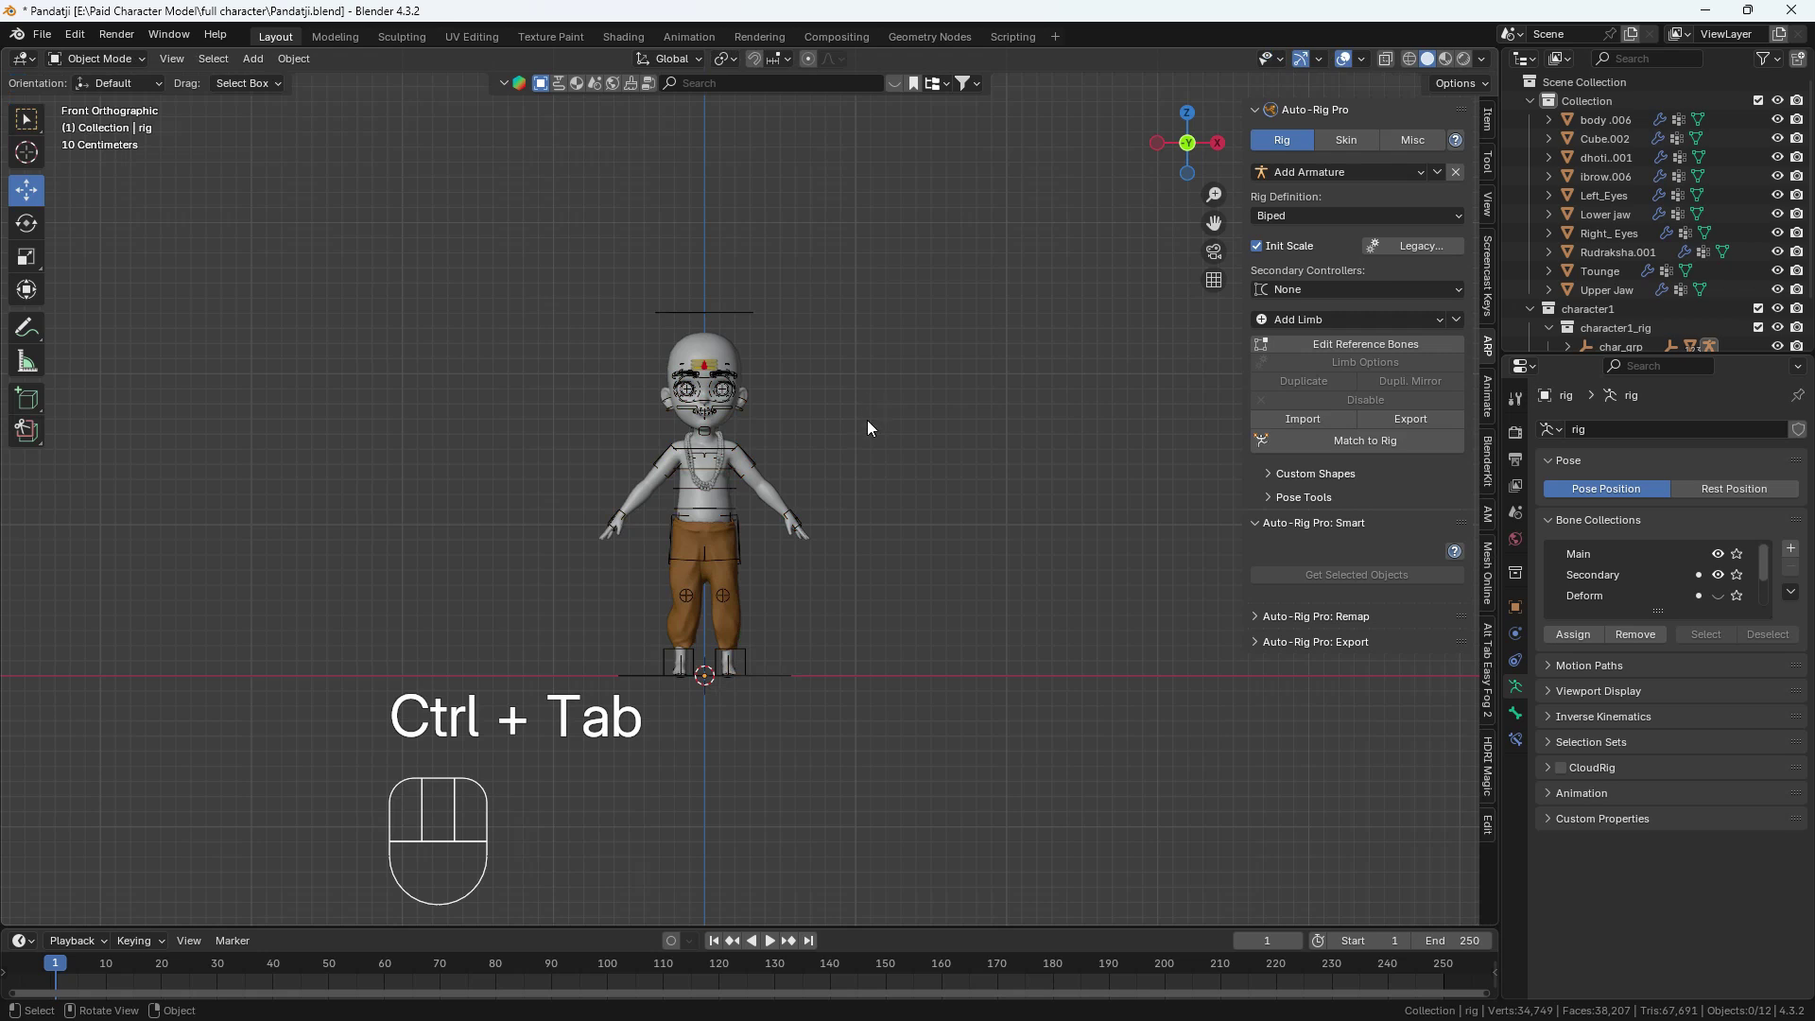
# Select all of the character's meshes together with the rig, making the rig the active object.
pyautogui.moveTo(374, 204); pyautogui.dragTo(980, 895)
pyautogui.scroll(5, 751, 358)
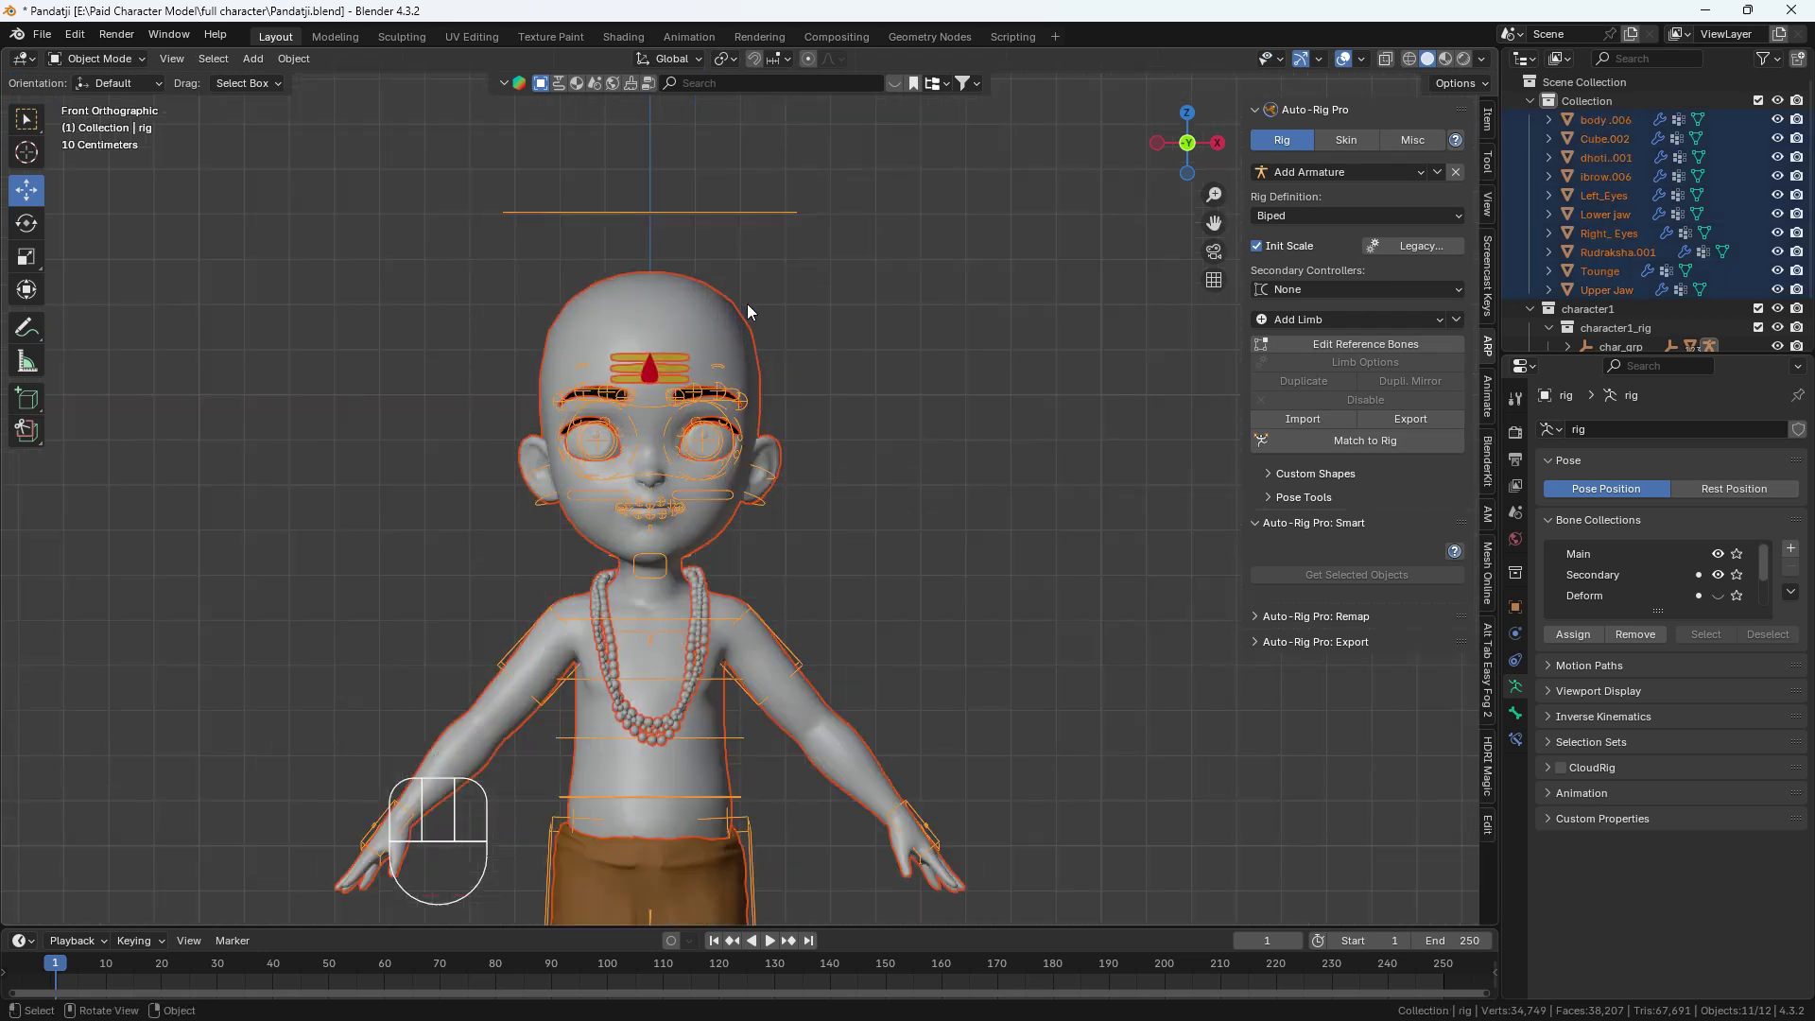
pyautogui.keyDown('shift'); pyautogui.click(740, 214); pyautogui.keyUp('shift')
pyautogui.keyDown('shift'); pyautogui.click(739, 213); pyautogui.keyUp('shift')
# Bind the selected meshes to the rig with the Heat Maps engine and Scale Fix enabled.
pyautogui.click(1346, 140)
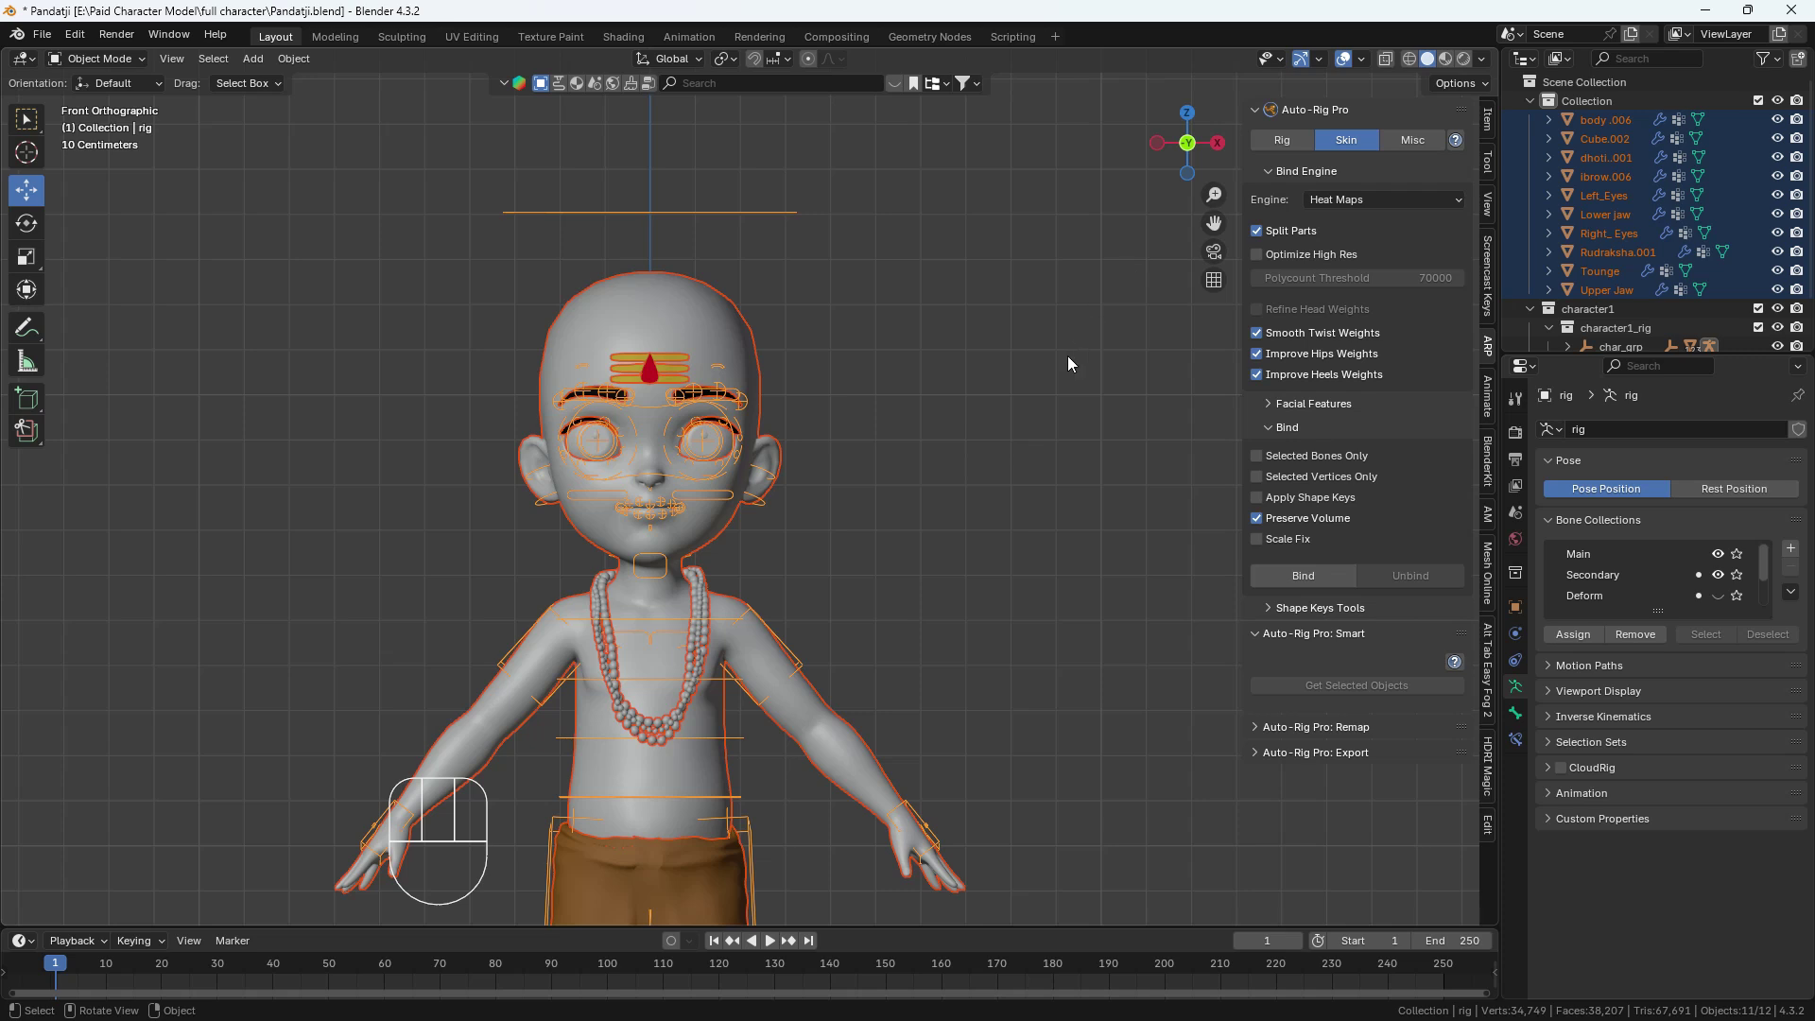
pyautogui.click(1382, 200)
pyautogui.click(1316, 539)
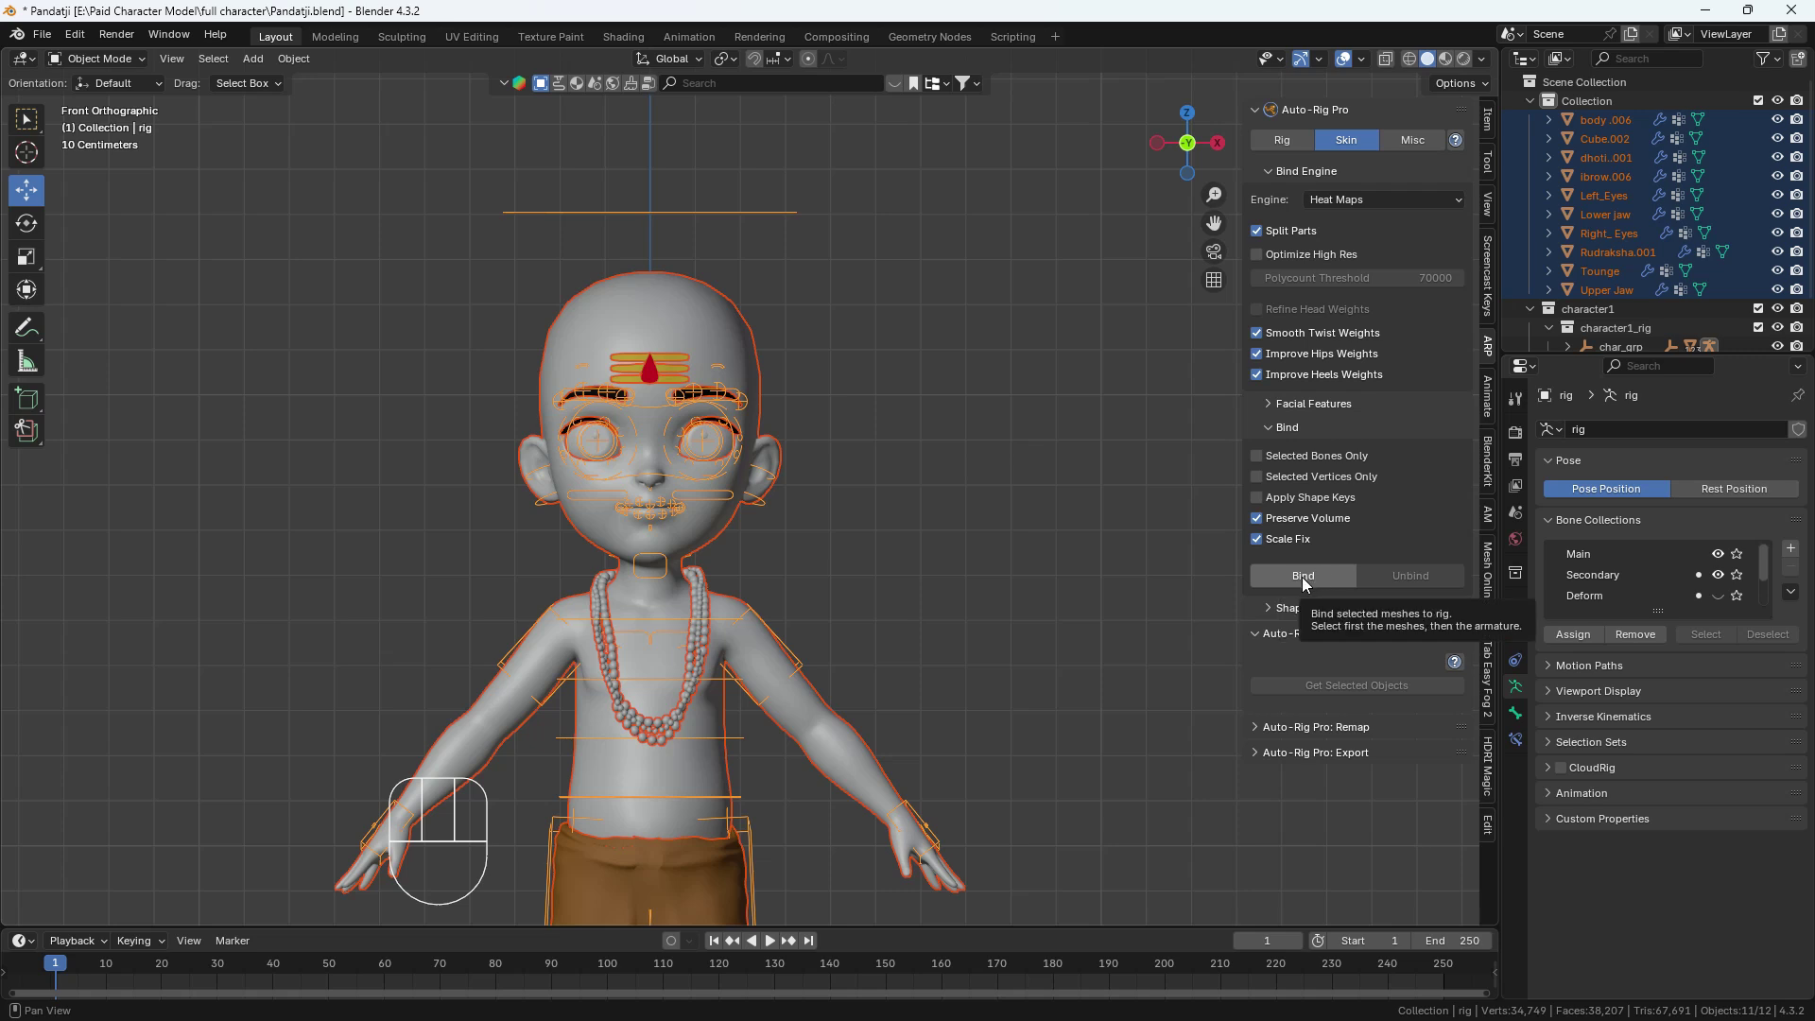
pyautogui.click(1371, 202)
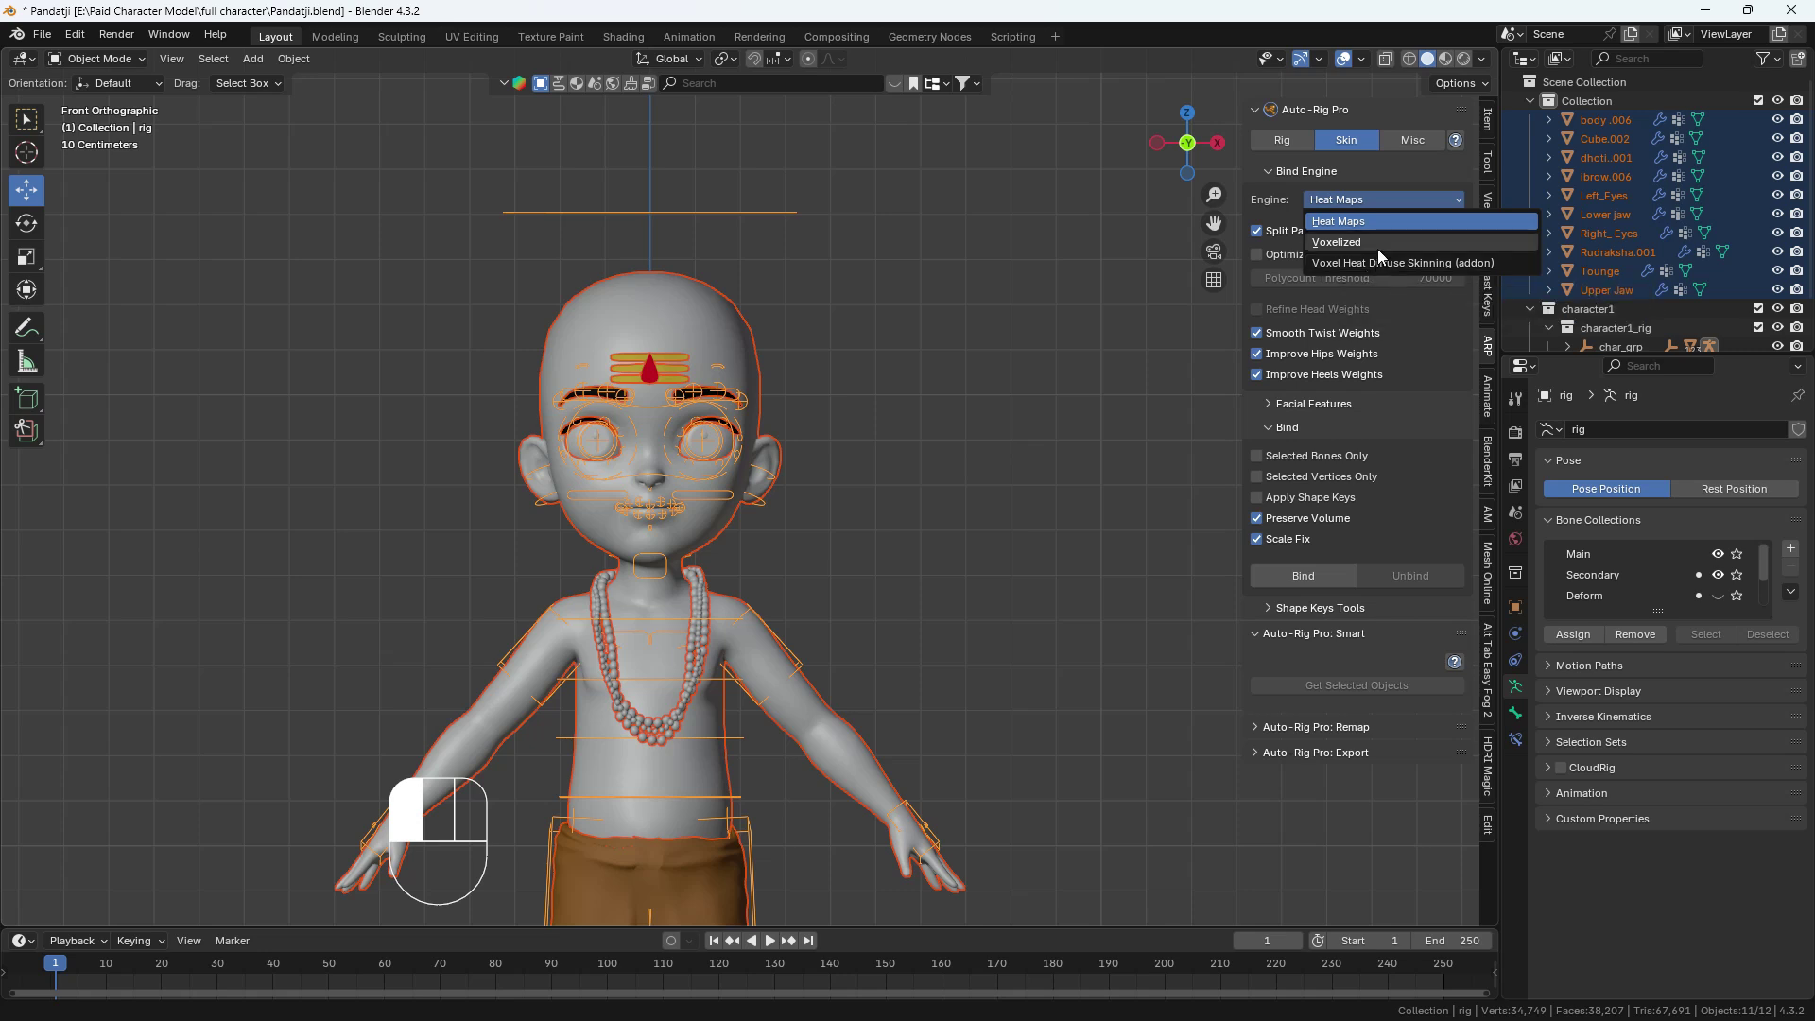
pyautogui.click(1292, 573)
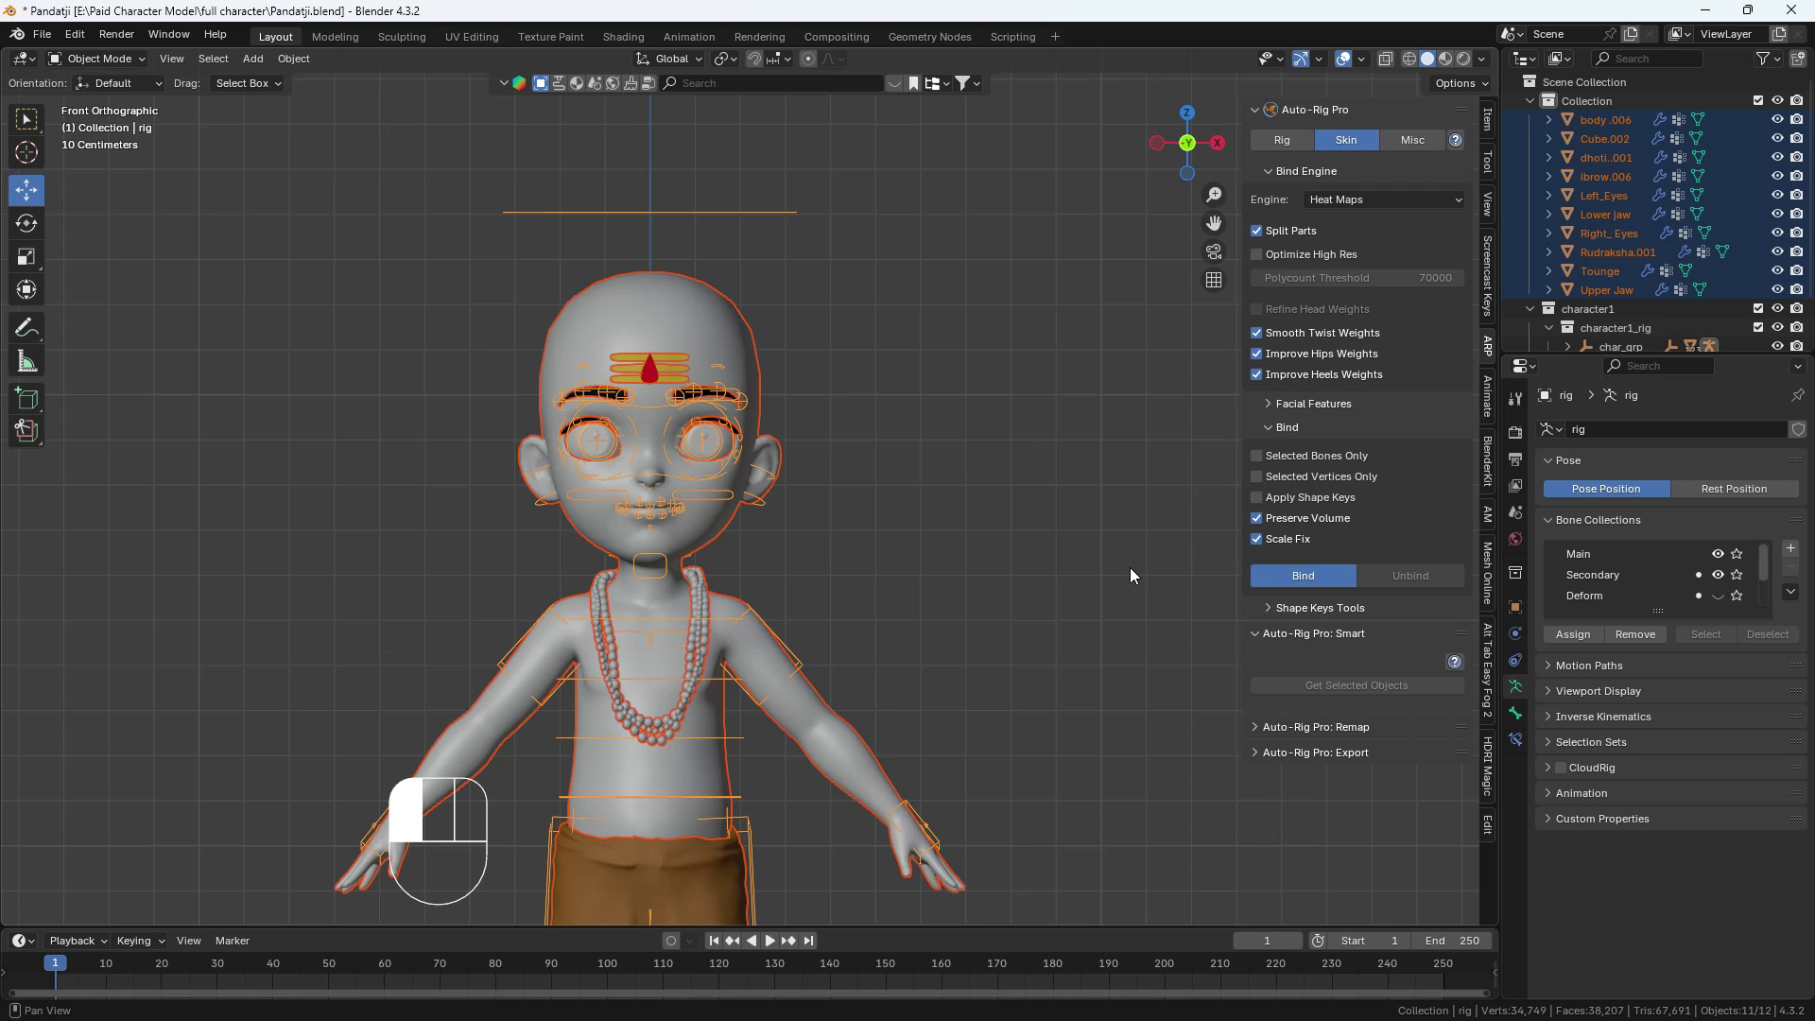
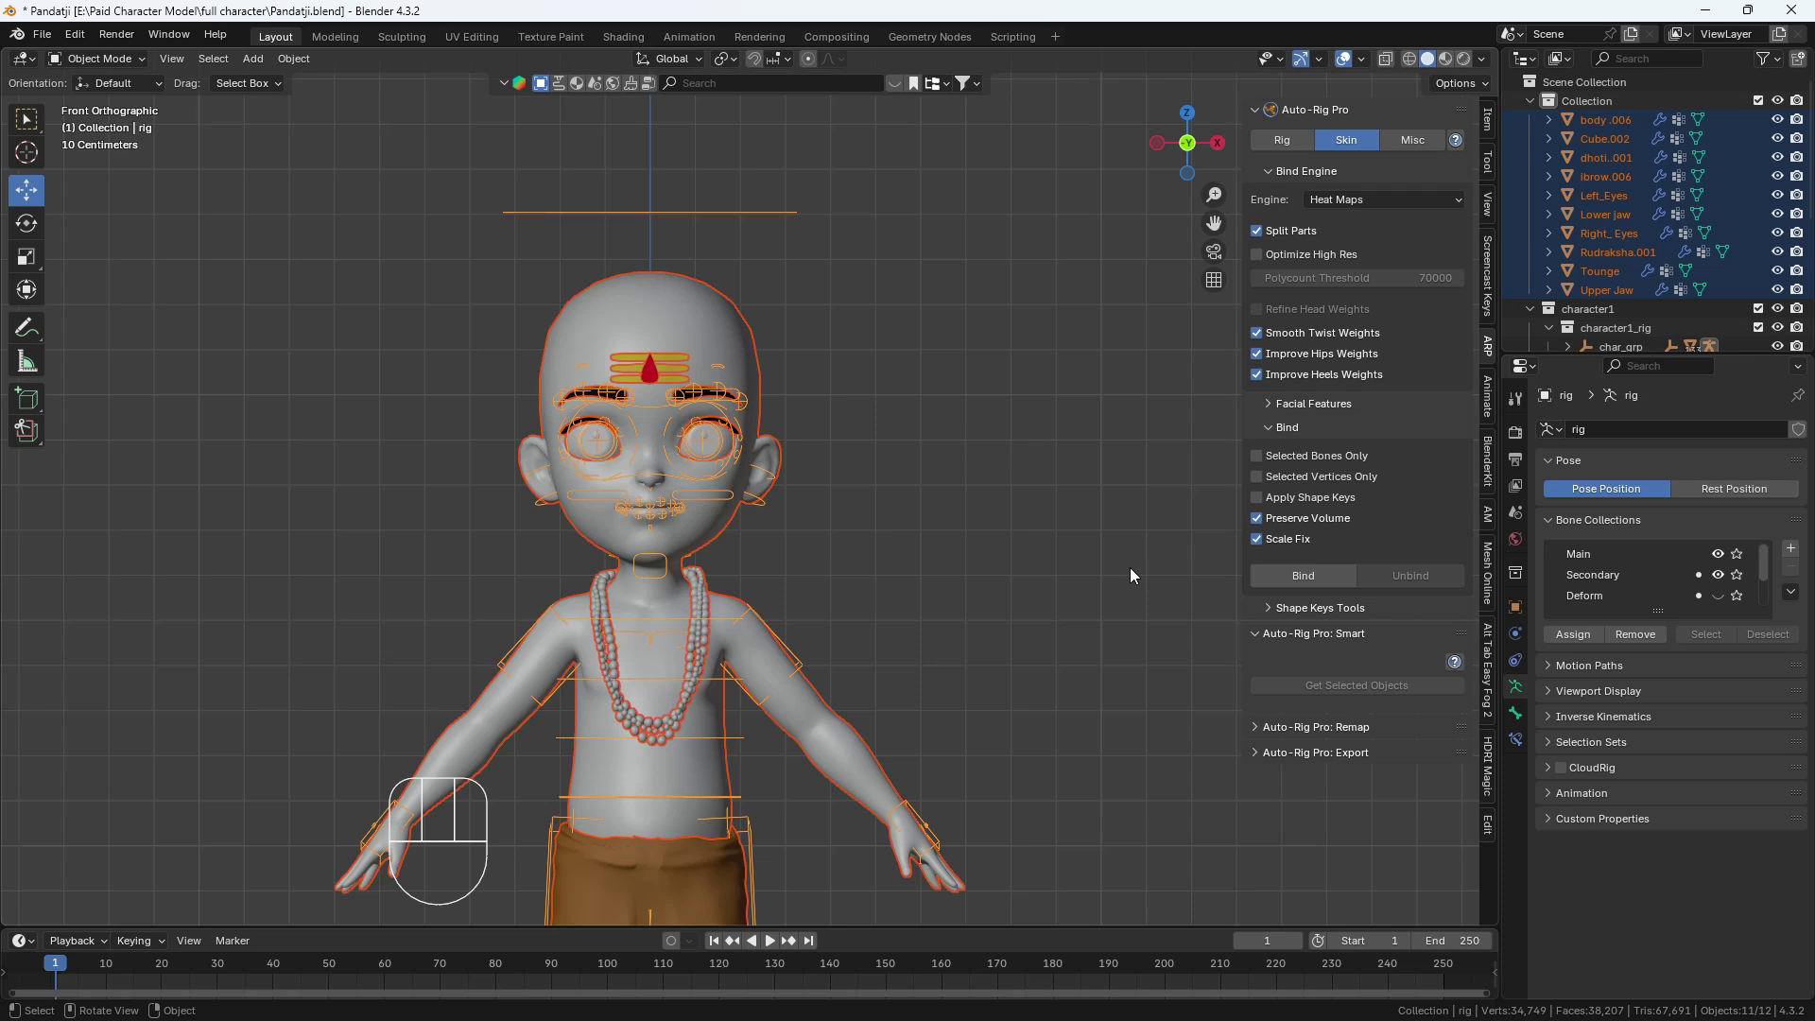
# Select only the rig and switch it to Pose Mode.
pyautogui.scroll(-3, 1004, 340)
pyautogui.scroll(3, 932, 499)
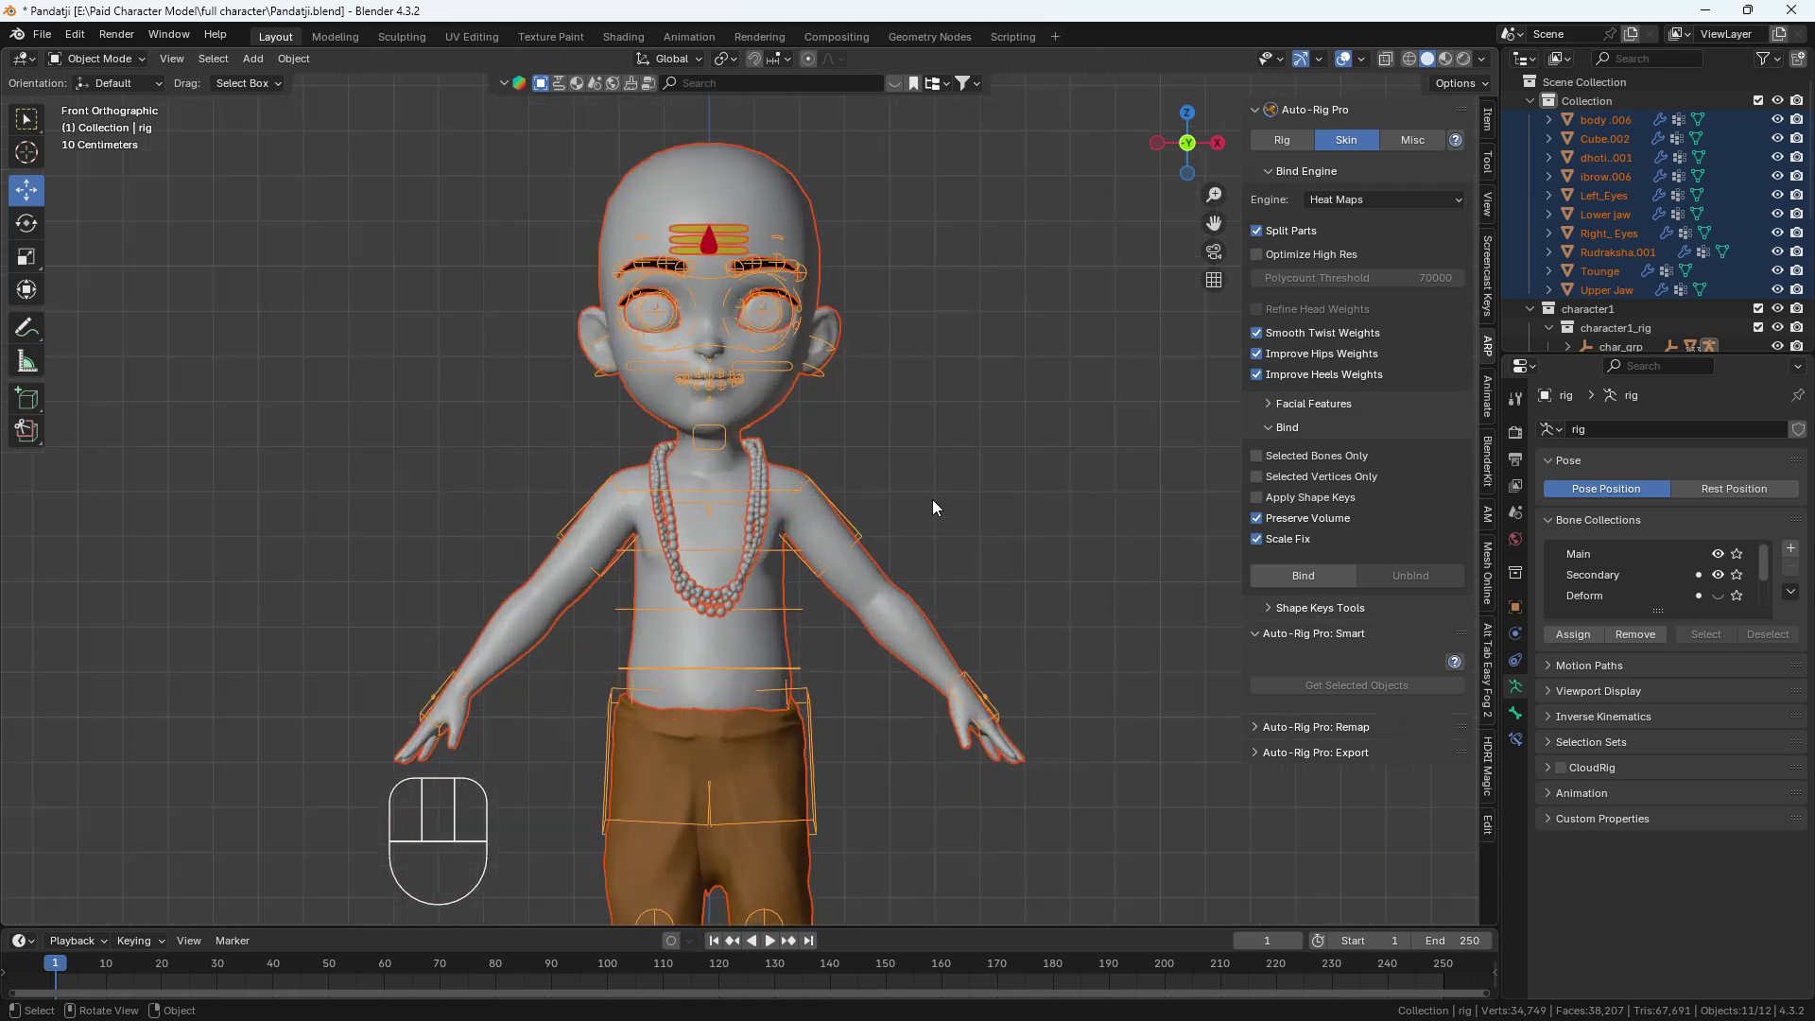
pyautogui.scroll(-3, 932, 500)
pyautogui.keyDown('shift'); pyautogui.moveTo(976, 575); pyautogui.dragTo(929, 492, button='middle'); pyautogui.keyUp('shift')
pyautogui.click(911, 522)
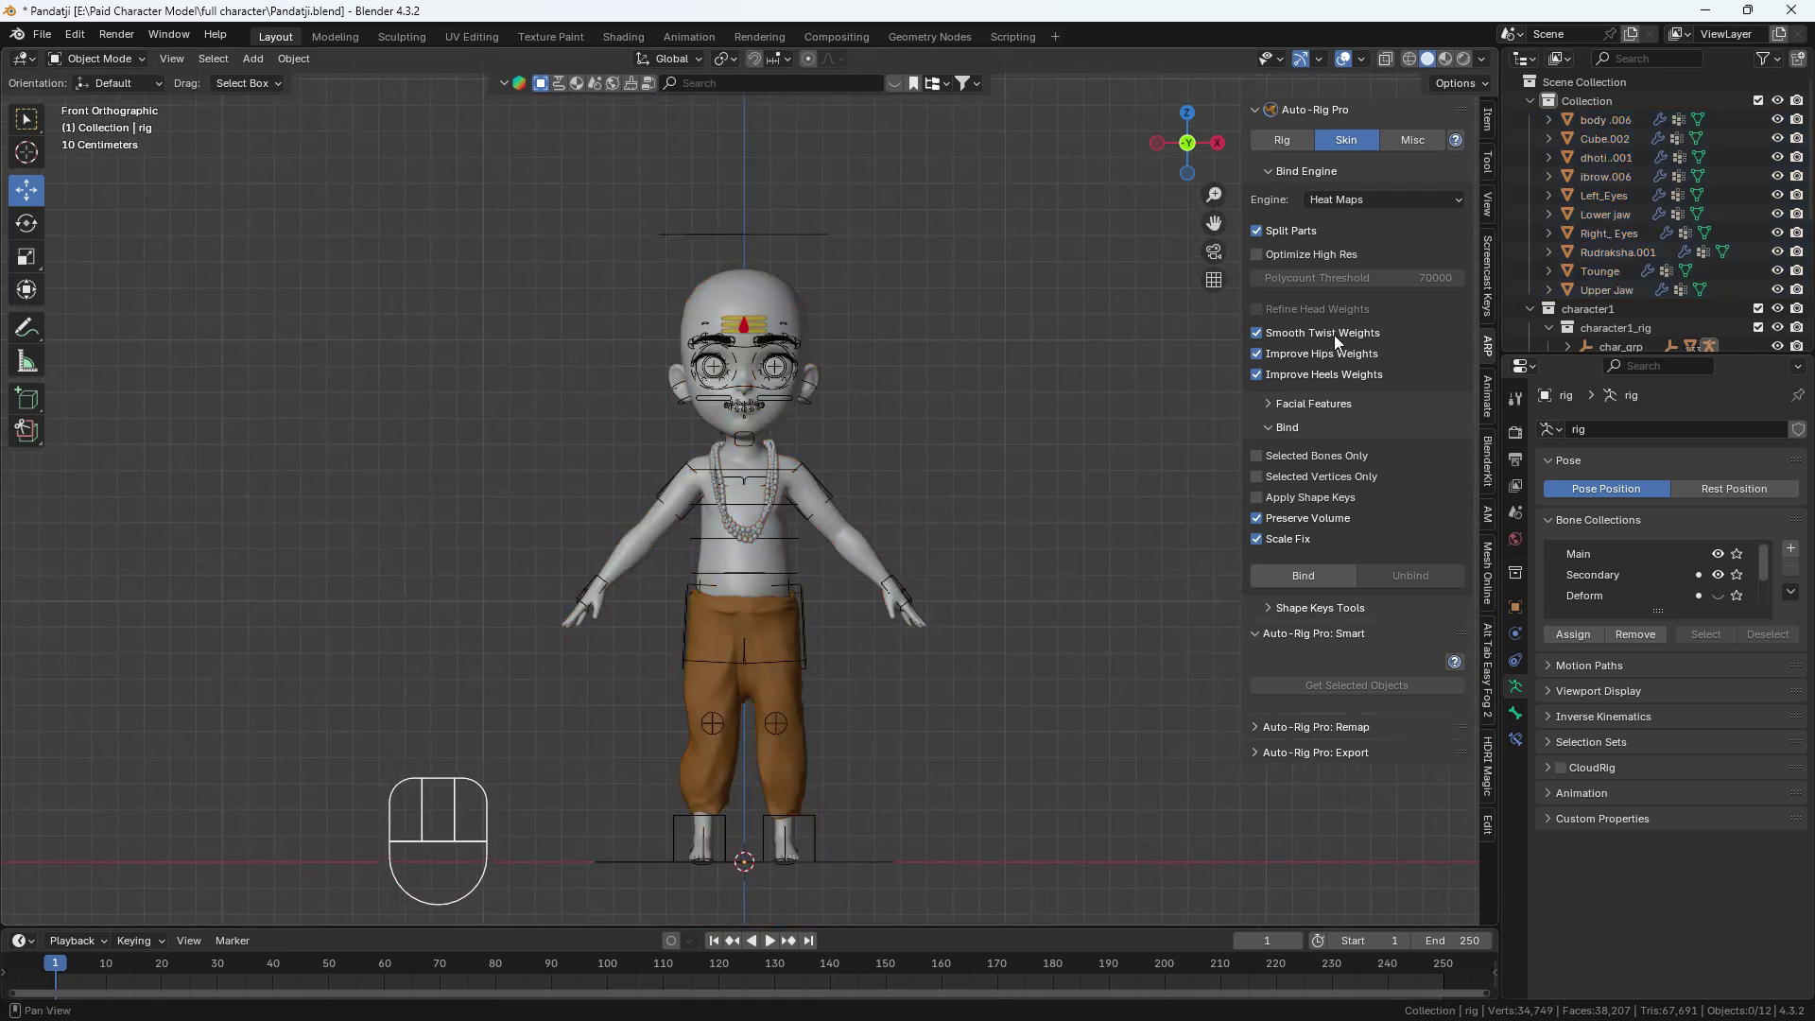
pyautogui.click(900, 587)
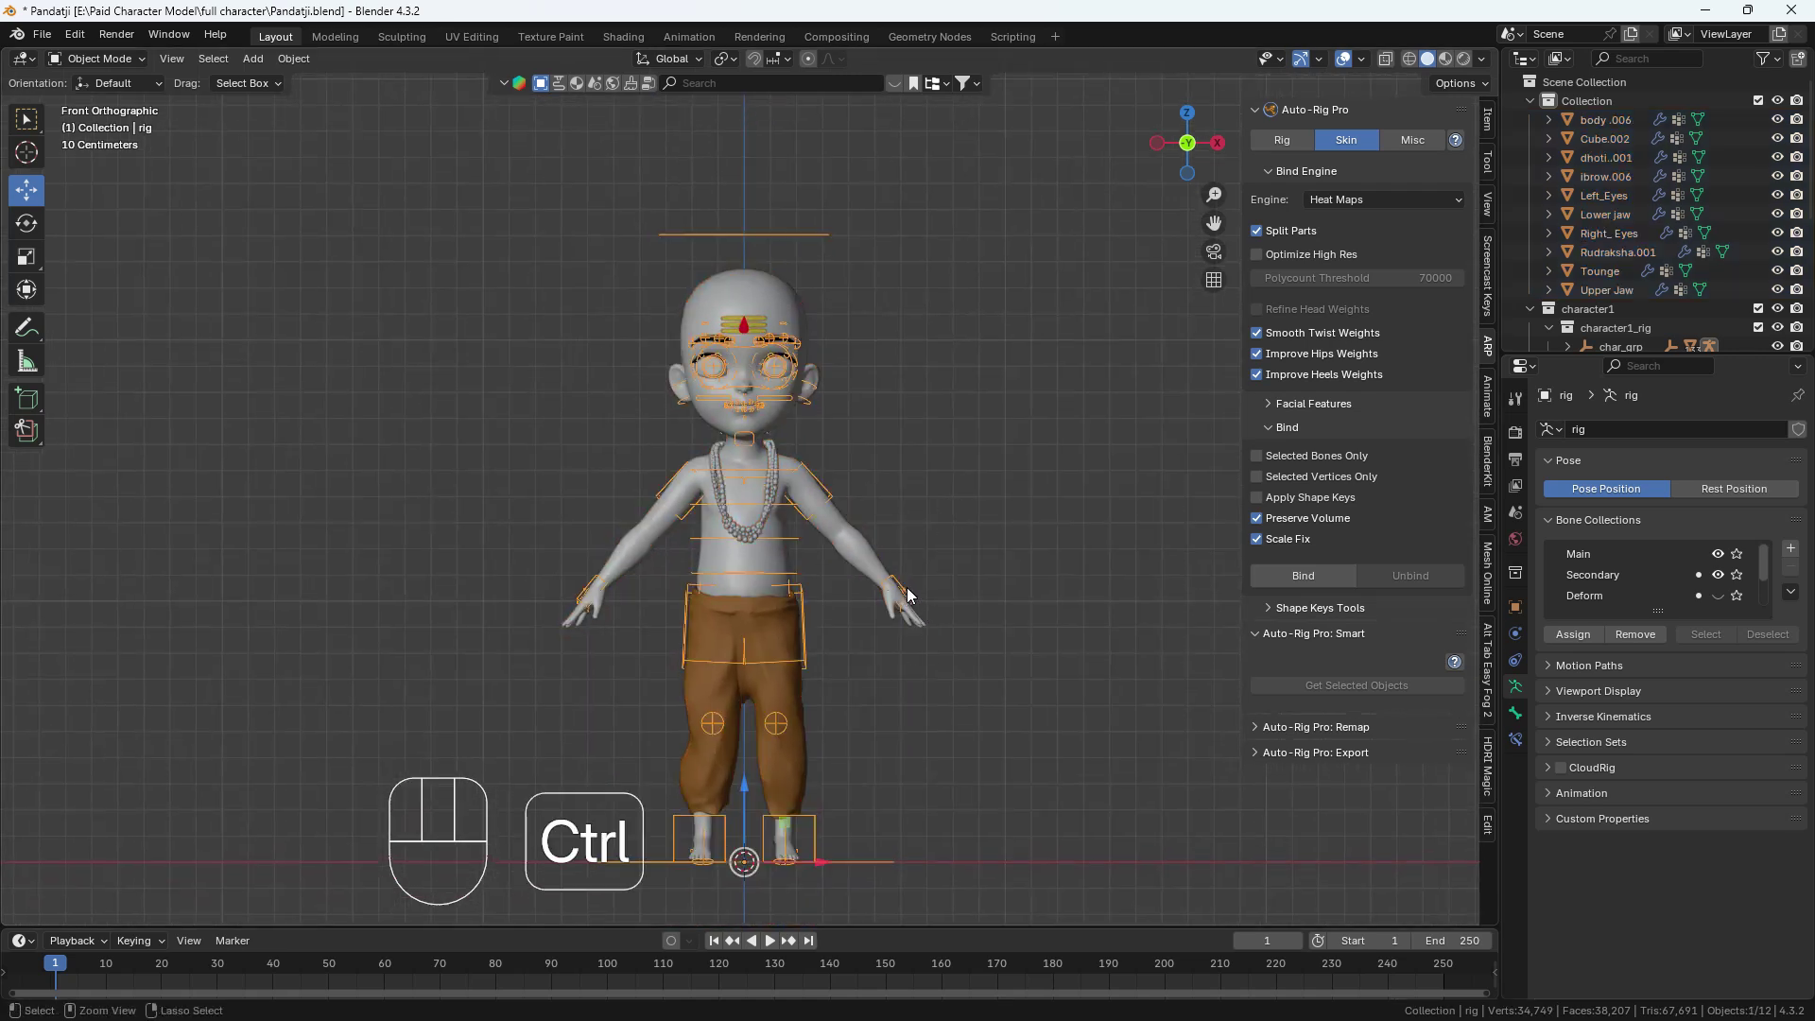
pyautogui.hotkey('ctrl', 'Tab')
# Test the arm deformation by moving the left hand IK control, cancelling the move.
pyautogui.scroll(4, 907, 584)
pyautogui.keyDown('shift'); pyautogui.moveTo(910, 581); pyautogui.dragTo(832, 717, button='middle'); pyautogui.keyUp('shift')
pyautogui.click(829, 740)
pyautogui.scroll(-1, 826, 765)
pyautogui.press('g')
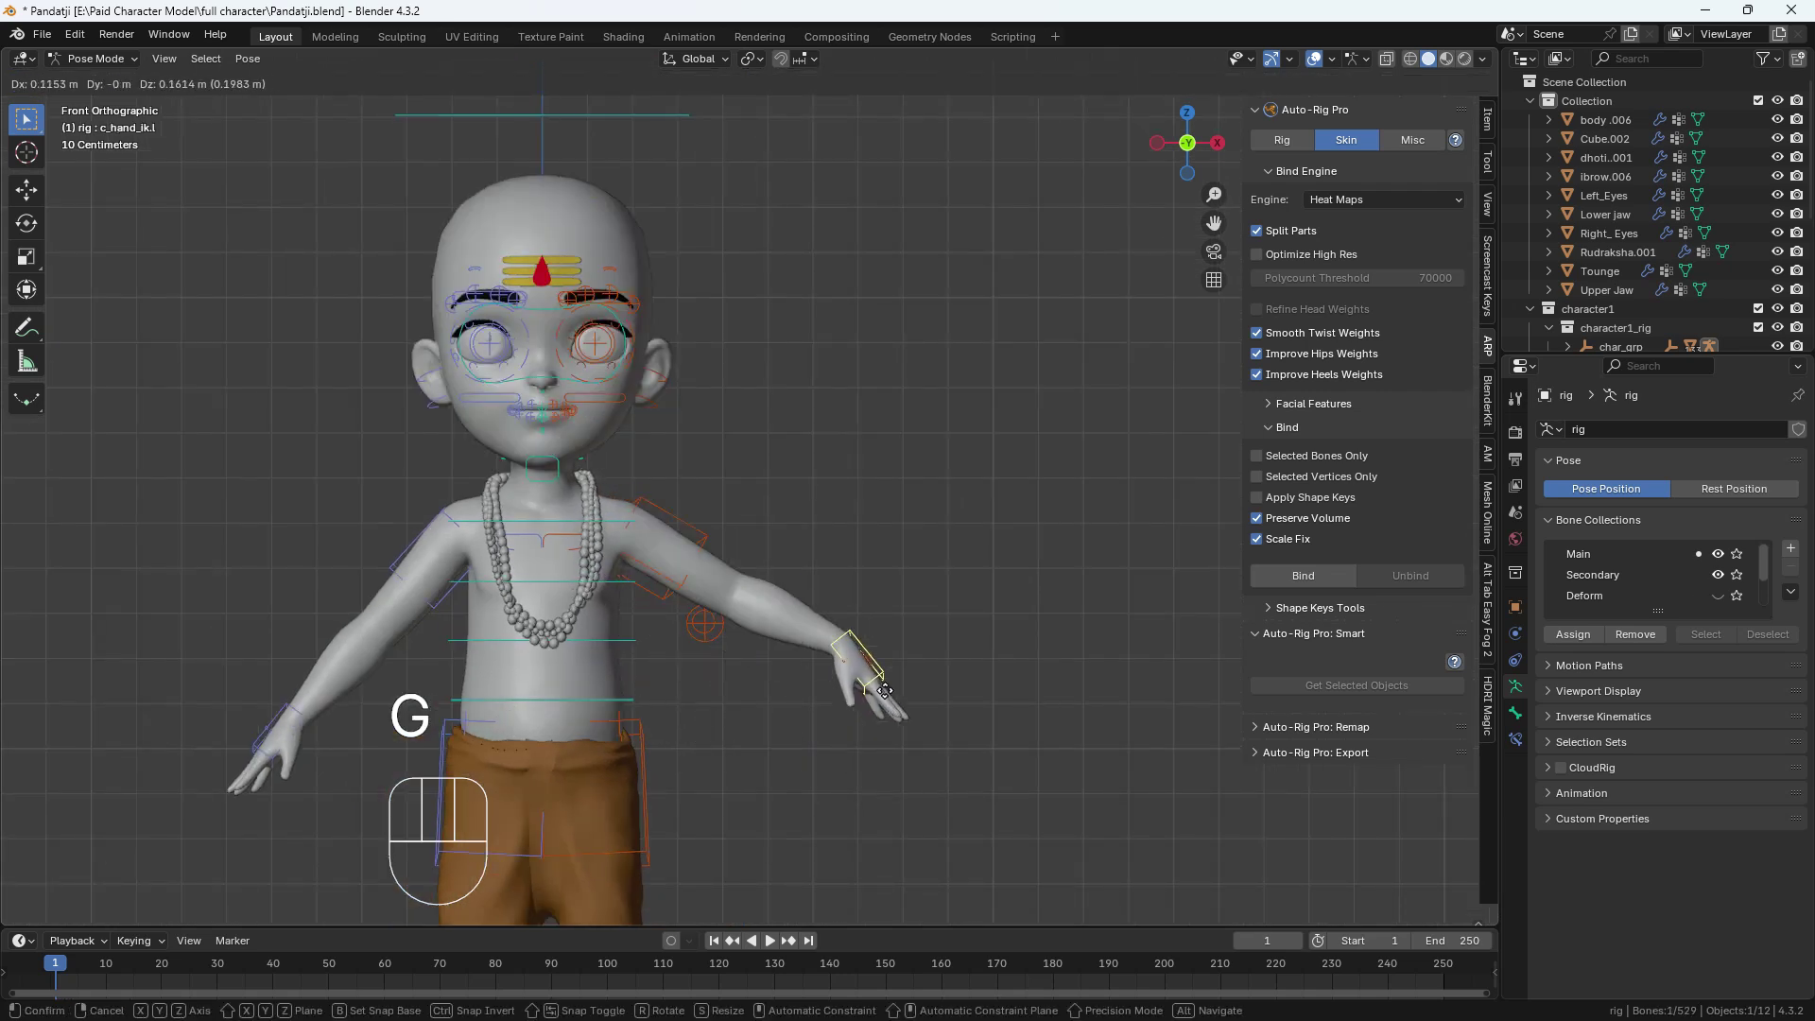
pyautogui.rightClick(681, 529)
# Test the mouth opening by moving the jaw control freely and along Z, cancelling each move.
pyautogui.moveTo(560, 457); pyautogui.dragTo(644, 479, button='middle')
pyautogui.click(640, 479)
pyautogui.scroll(3, 640, 483)
pyautogui.press('g')
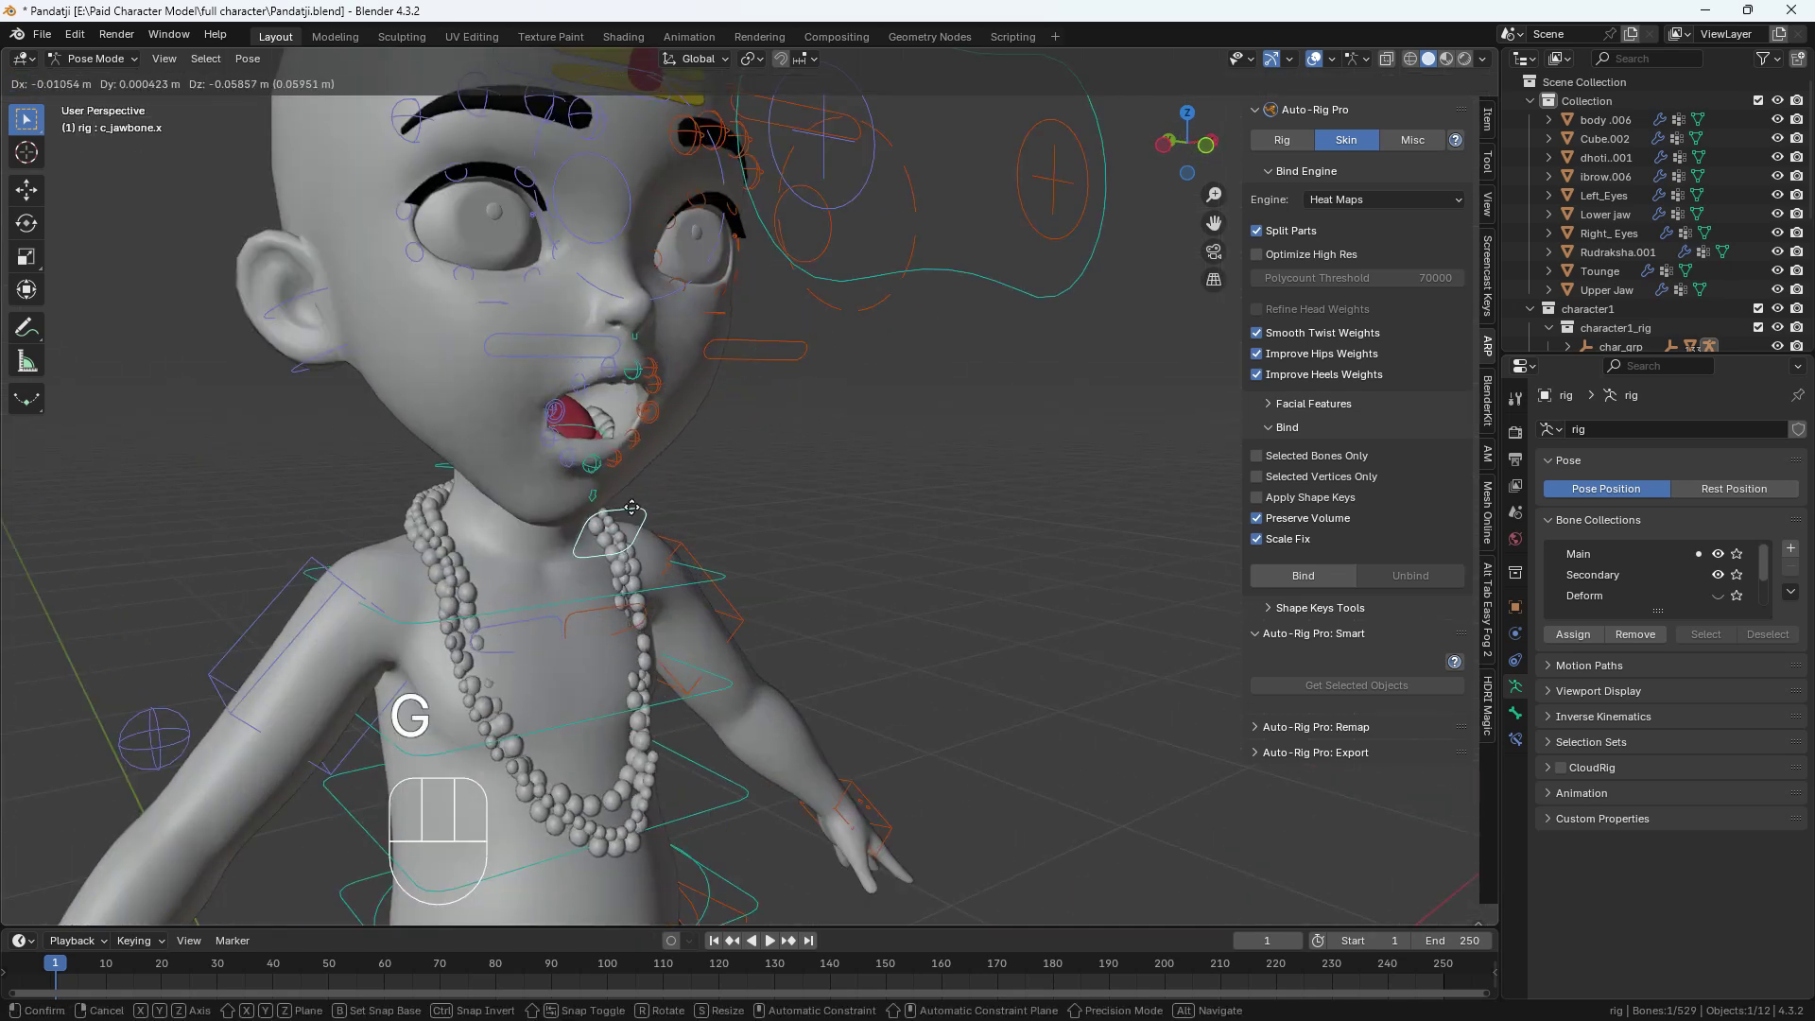
pyautogui.rightClick(654, 584)
pyautogui.moveTo(654, 588); pyautogui.dragTo(514, 541, button='middle')
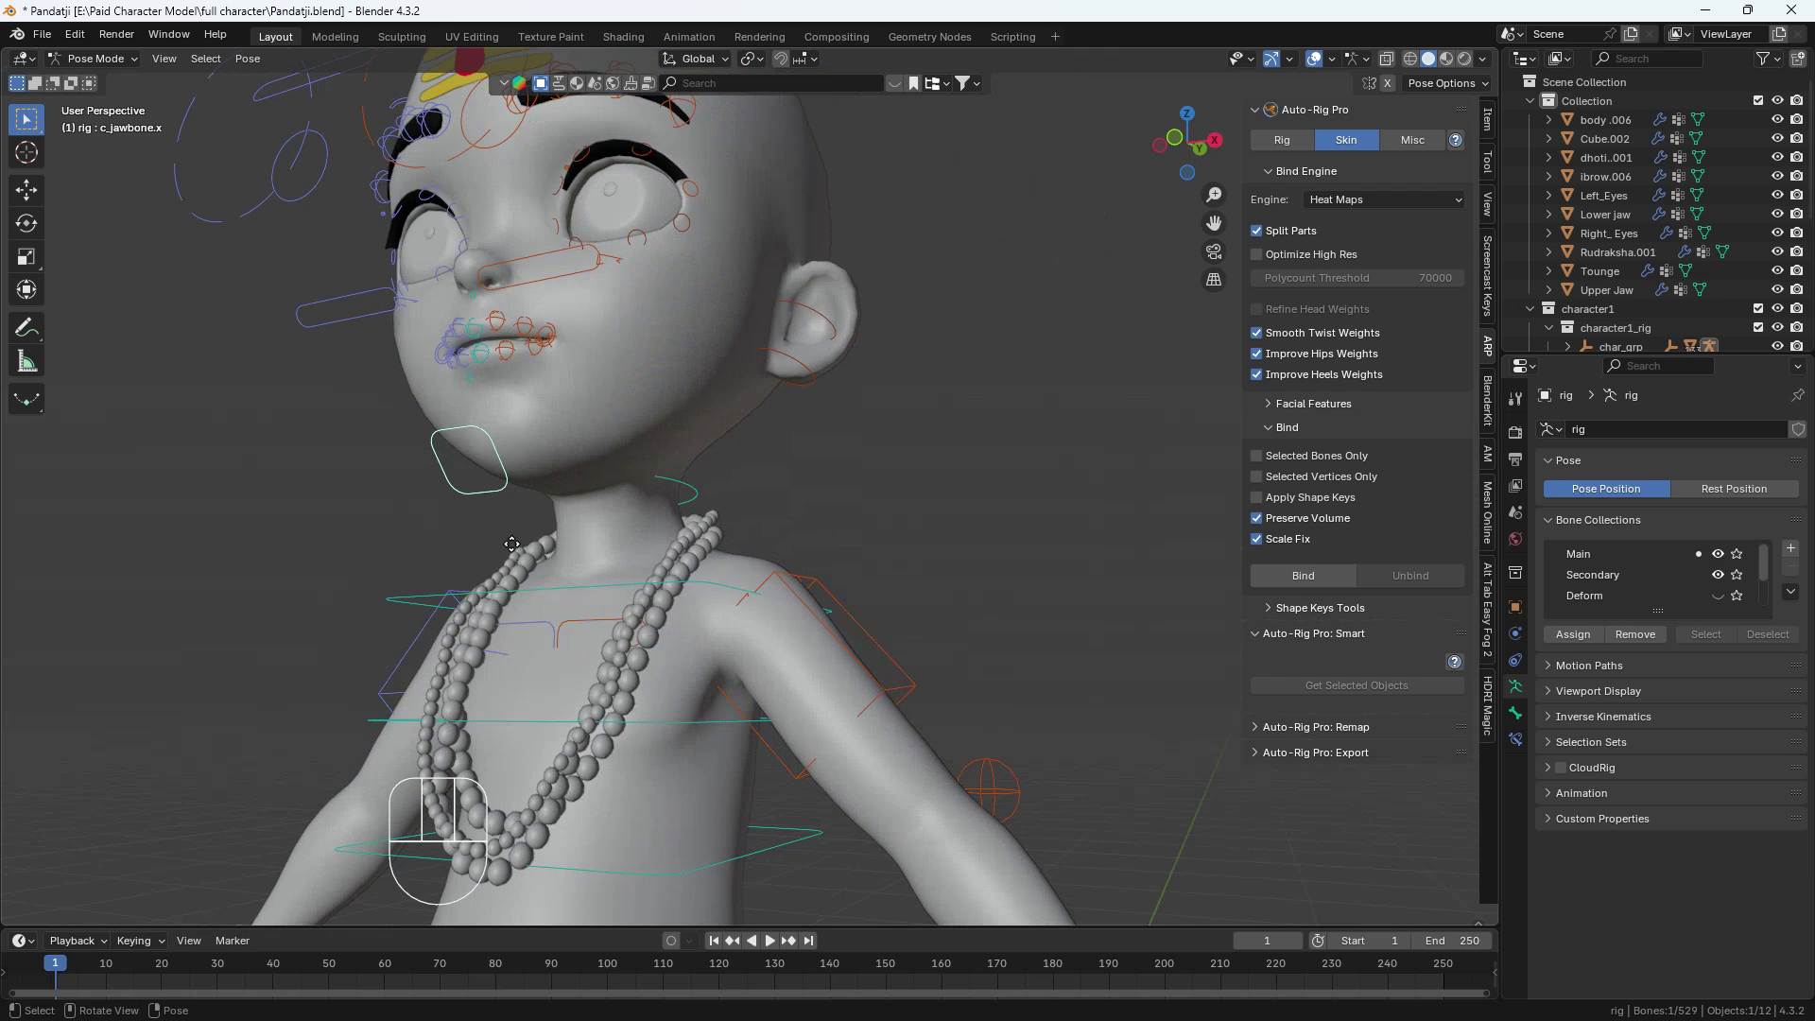
pyautogui.press('g')
pyautogui.rightClick(629, 699)
pyautogui.press('g')
pyautogui.press('z')
pyautogui.rightClick(565, 556)
# View the character from the front and set the viewport shading colour to Texture.
pyautogui.moveTo(565, 558); pyautogui.dragTo(632, 566, button='middle')
pyautogui.press('`')
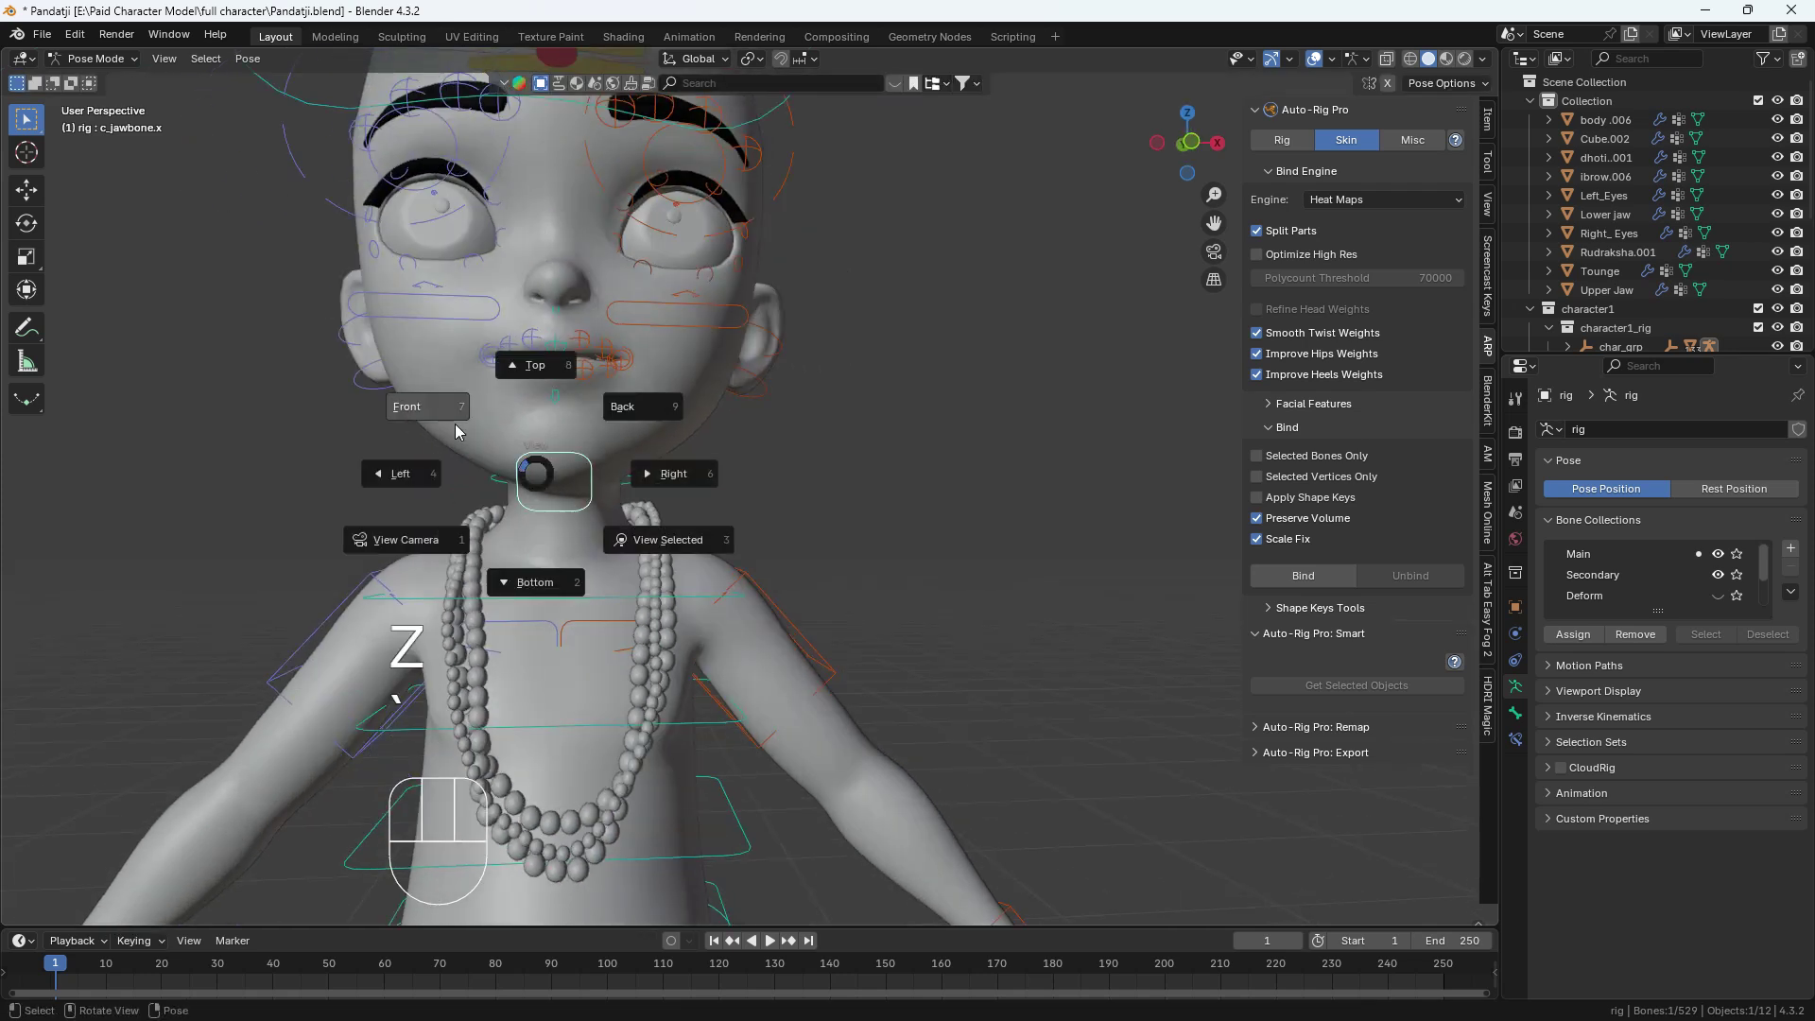
pyautogui.click(445, 426)
pyautogui.keyDown('shift'); pyautogui.moveTo(516, 477); pyautogui.dragTo(616, 481, button='middle'); pyautogui.keyUp('shift')
pyautogui.click(1484, 58)
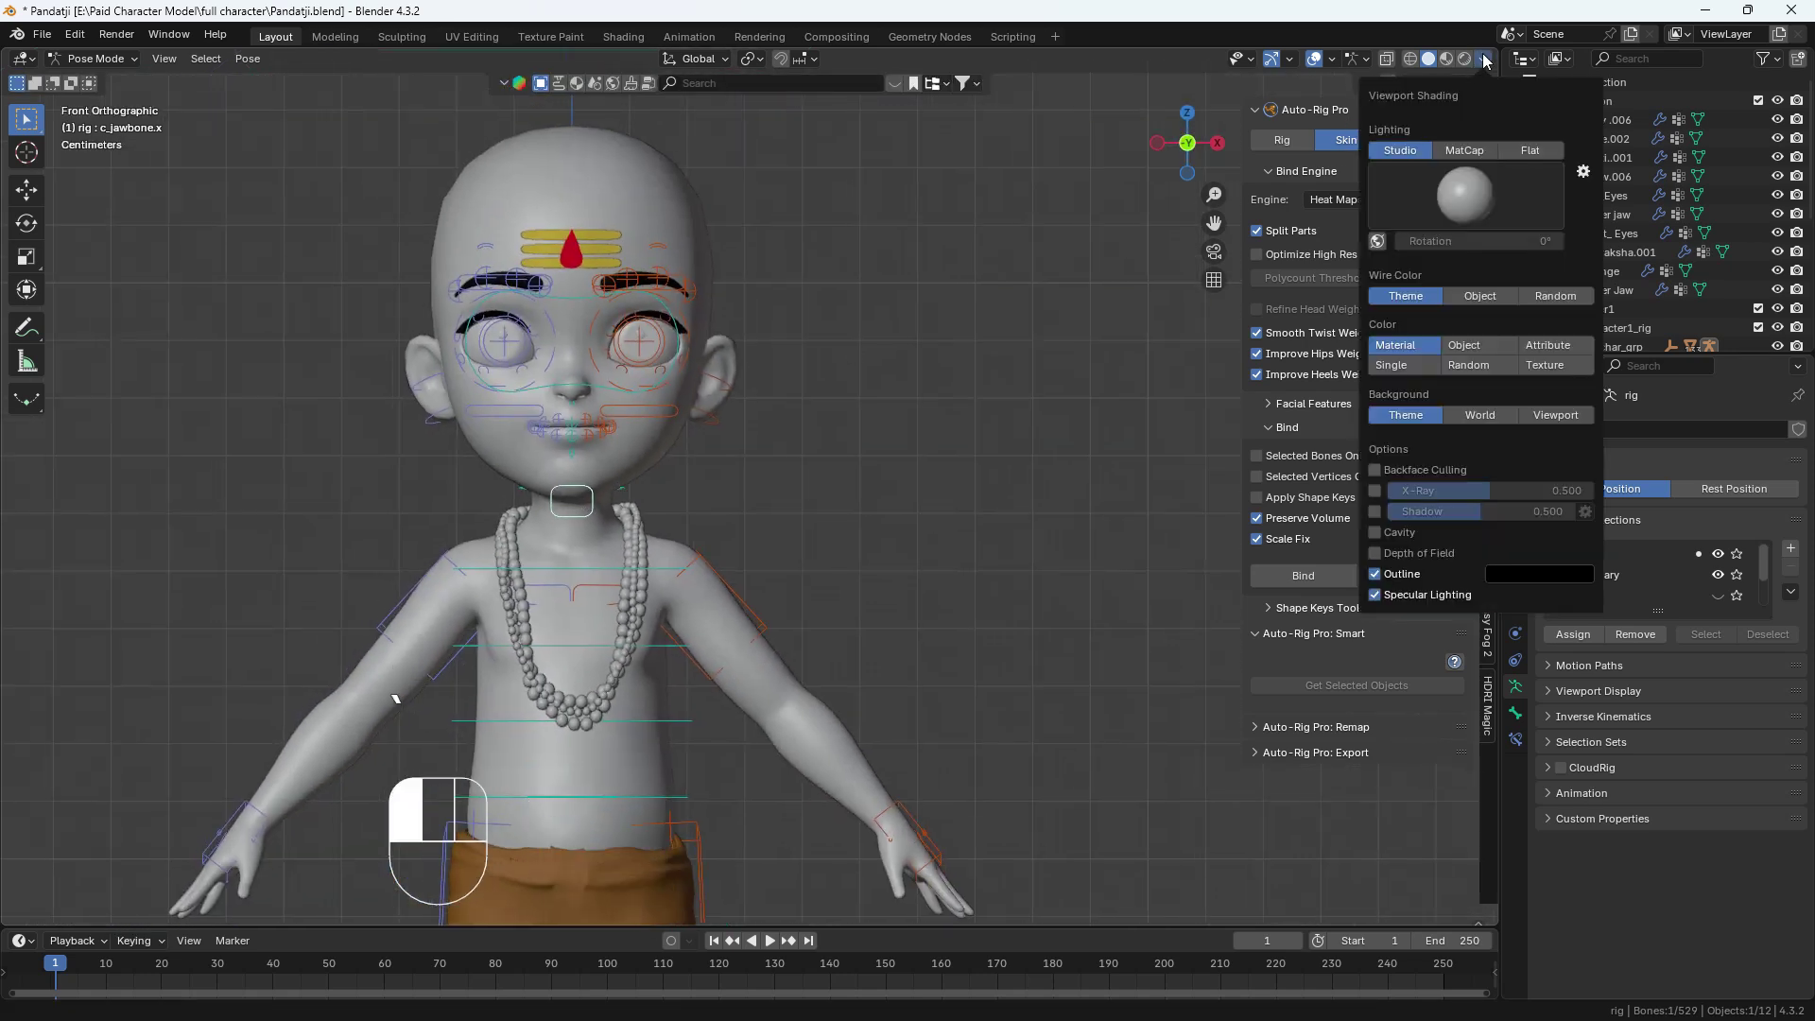
pyautogui.click(1558, 365)
# Test the leg and dhoti deformation from the side and back by moving the right foot IK control, cancelling each move.
pyautogui.scroll(-2, 656, 529)
pyautogui.keyDown('shift'); pyautogui.moveTo(656, 571); pyautogui.dragTo(784, 595, button='middle'); pyautogui.keyUp('shift')
pyautogui.scroll(-4, 784, 590)
pyautogui.keyDown('shift'); pyautogui.moveTo(689, 660); pyautogui.dragTo(704, 569, button='middle'); pyautogui.keyUp('shift')
pyautogui.scroll(5, 711, 634)
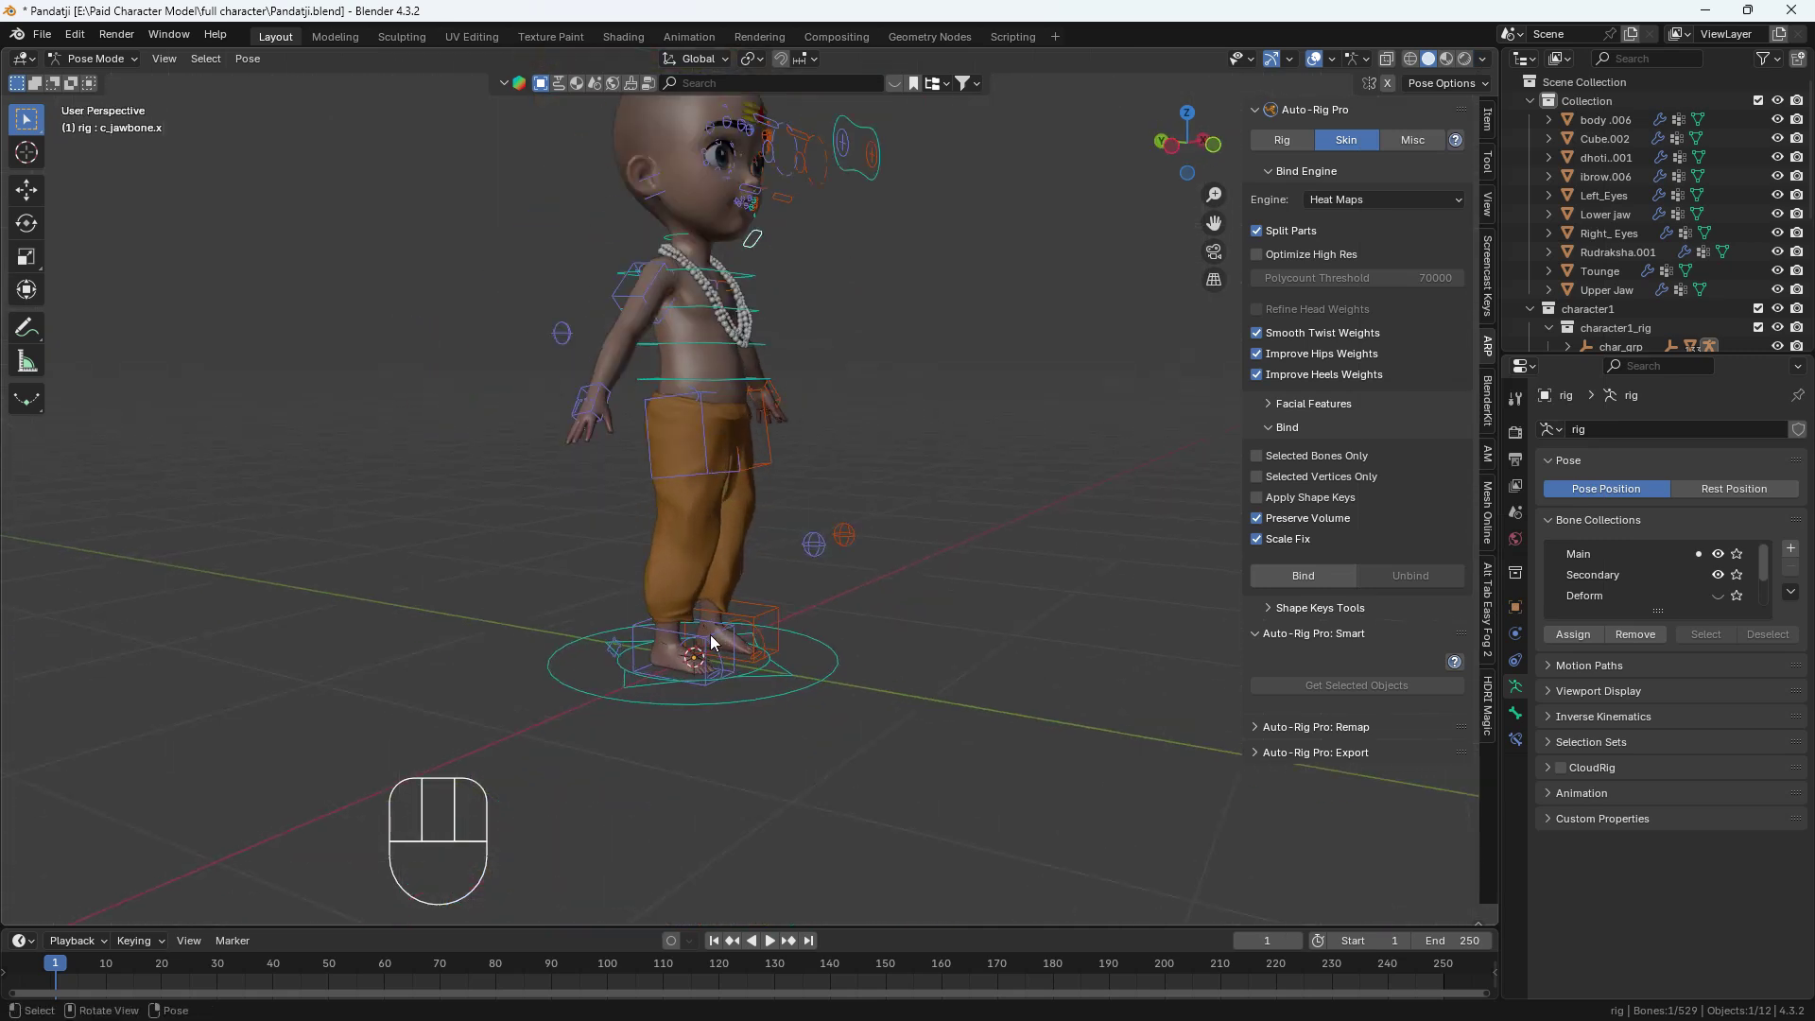
pyautogui.click(719, 631)
pyautogui.moveTo(718, 631); pyautogui.dragTo(785, 666, button='middle')
pyautogui.press('g')
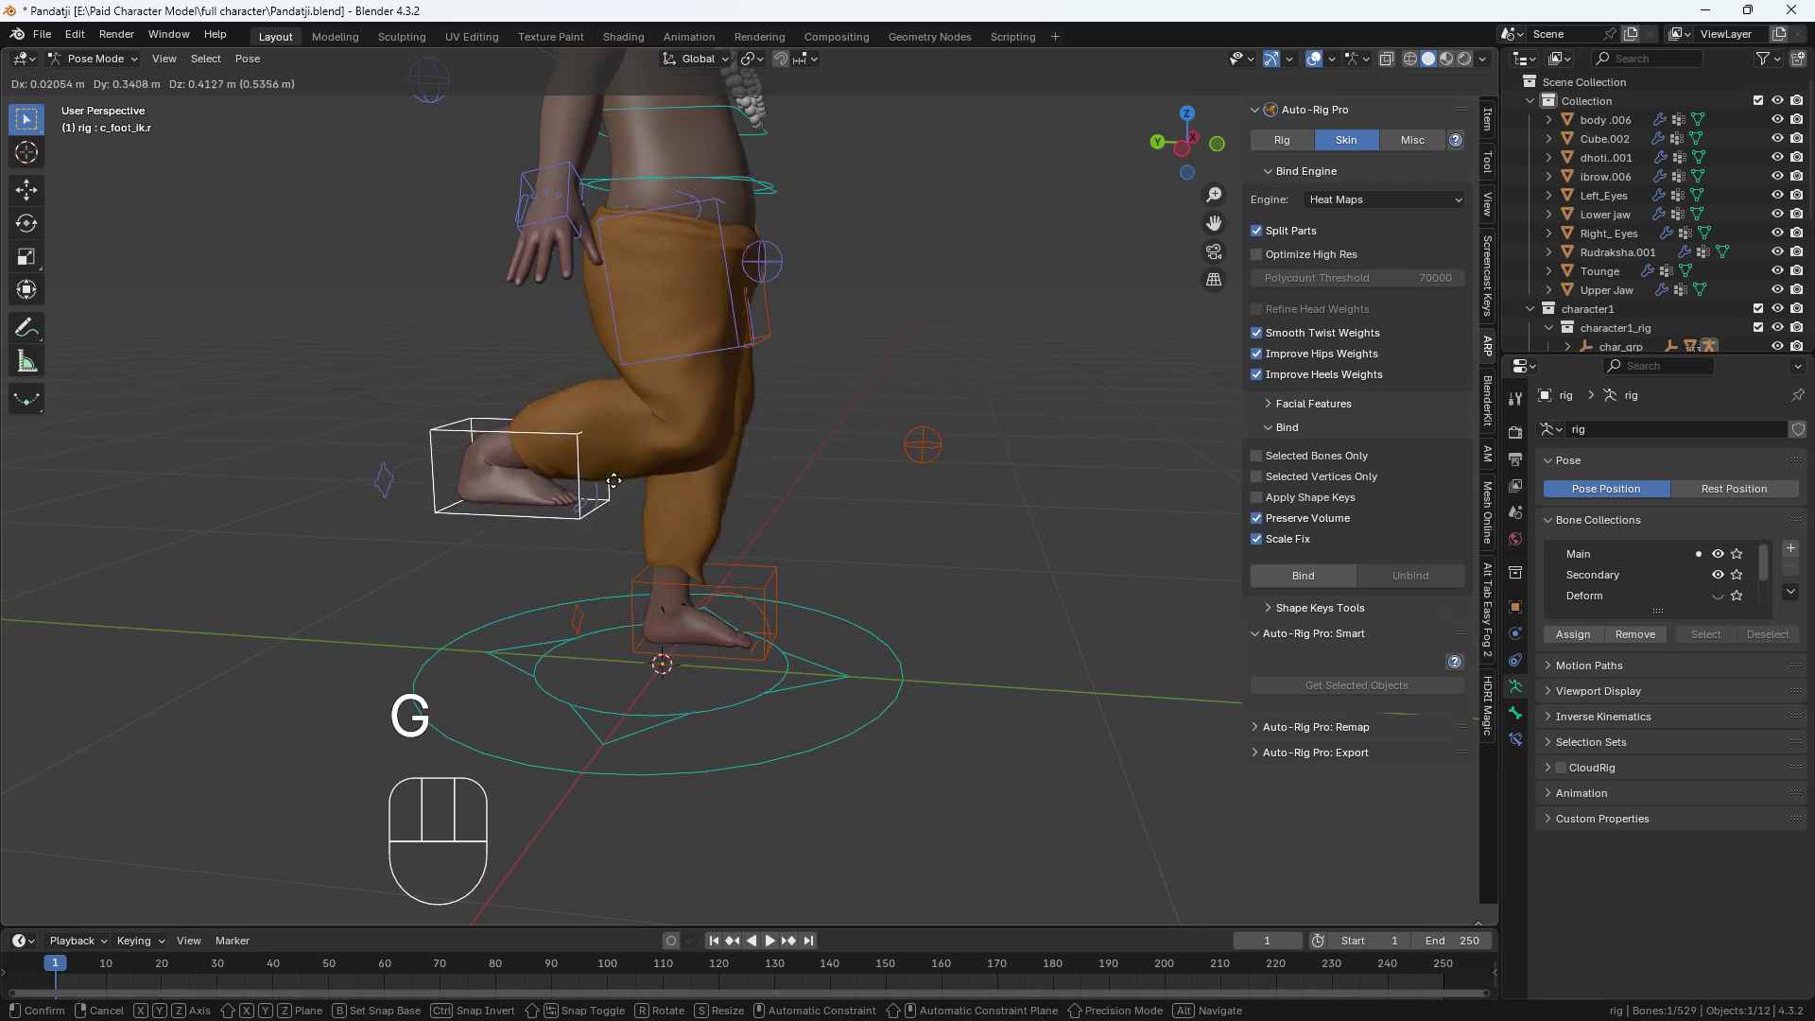
pyautogui.rightClick(754, 535)
pyautogui.moveTo(747, 536); pyautogui.dragTo(950, 540, button='middle')
pyautogui.press('g')
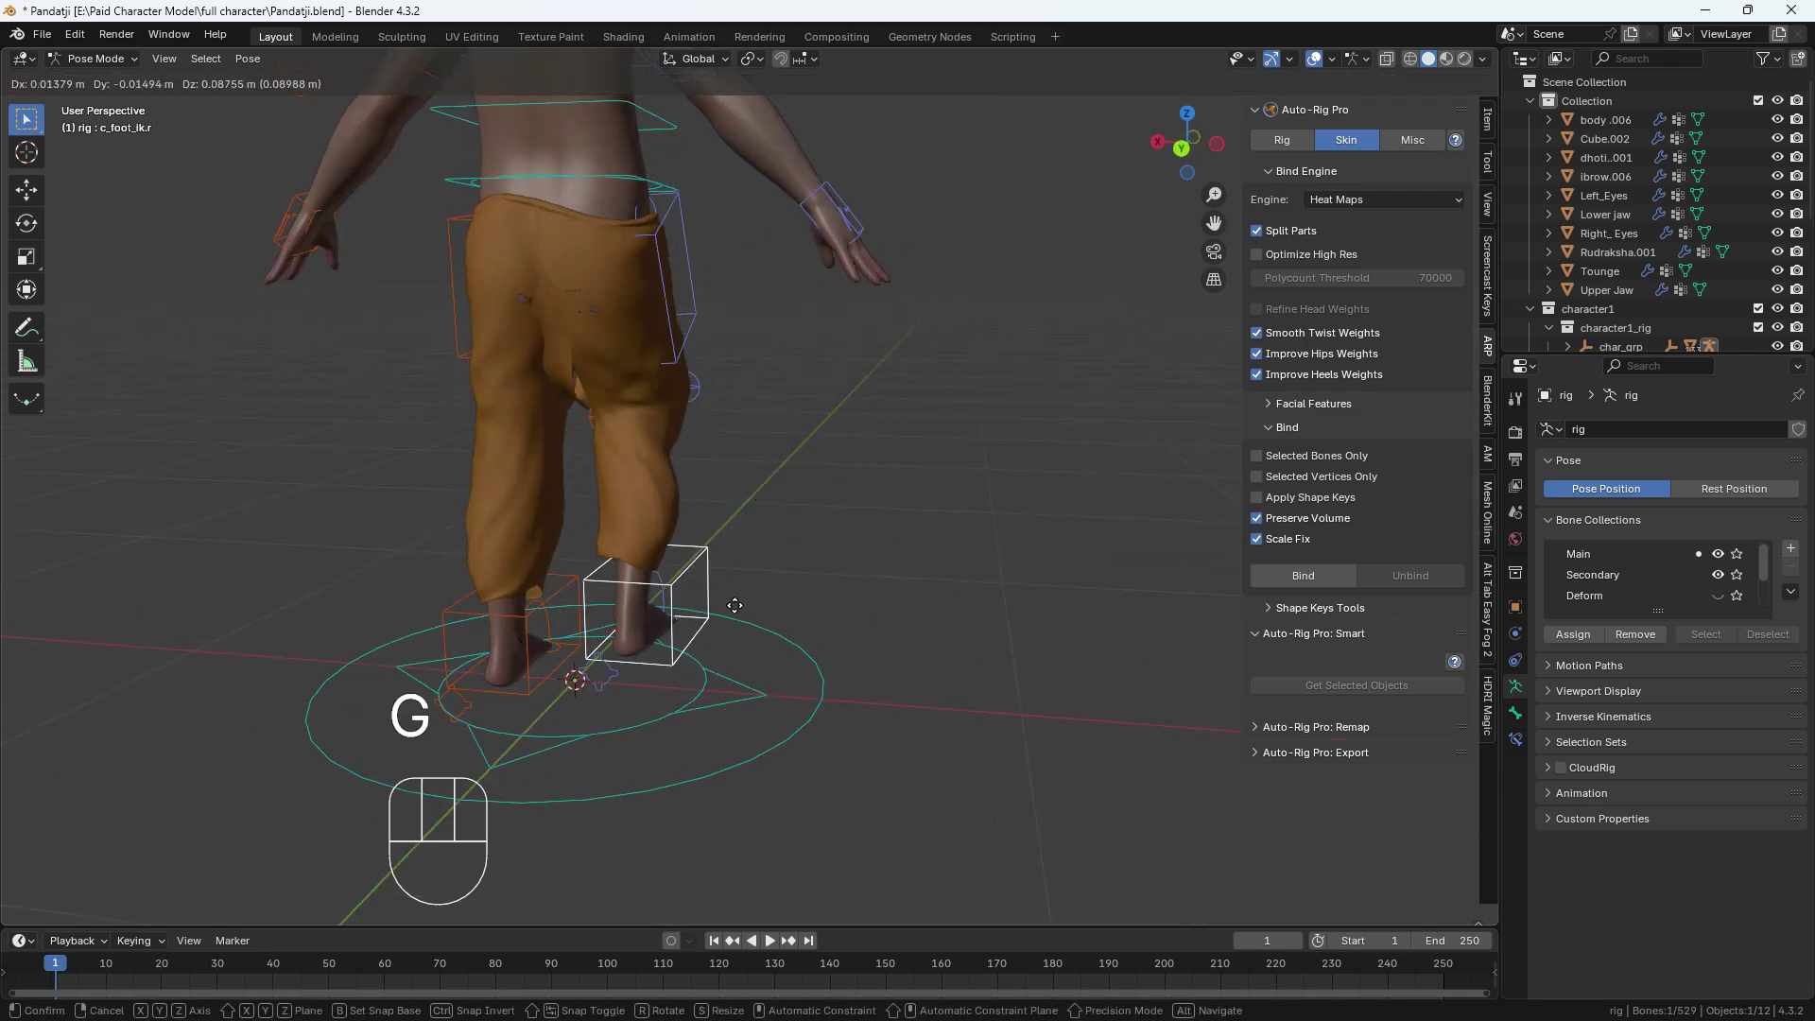
pyautogui.rightClick(712, 483)
# Test the right foot's roll by moving its foot roll cursor control, cancelling the move.
pyautogui.moveTo(713, 484); pyautogui.dragTo(518, 701, button='middle')
pyautogui.click(520, 664)
pyautogui.scroll(2, 524, 671)
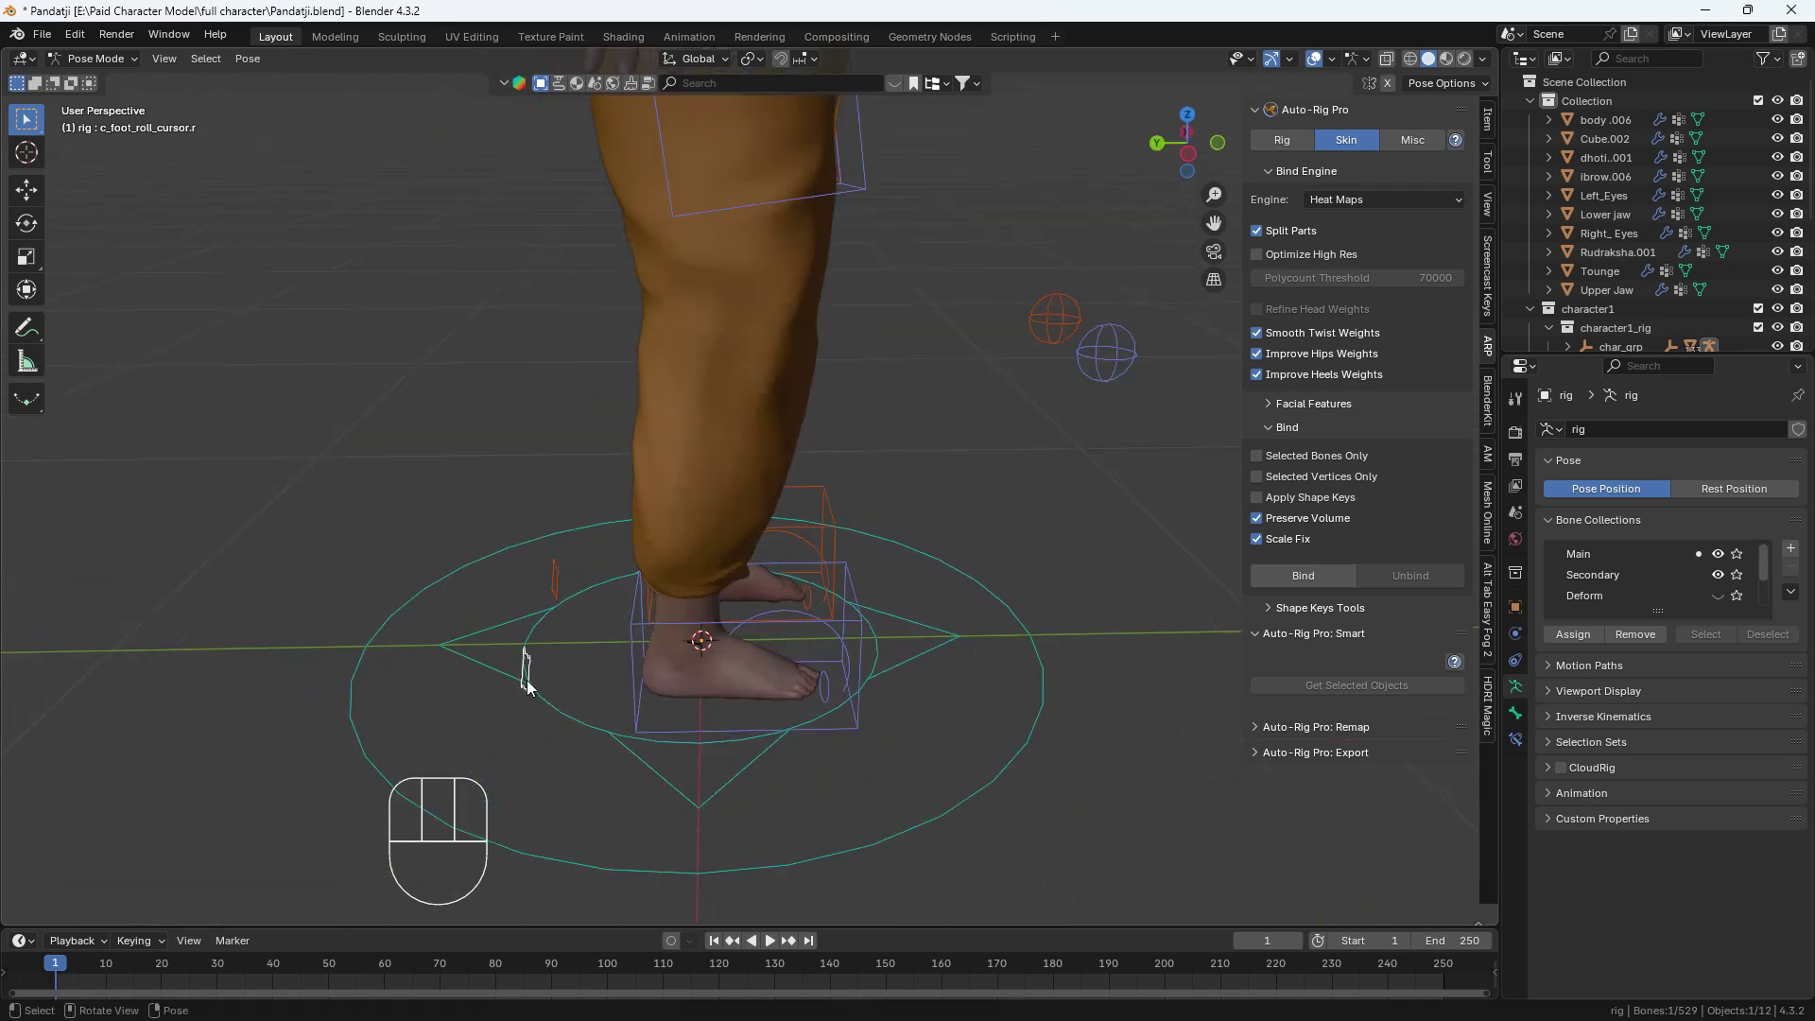
pyautogui.press('g')
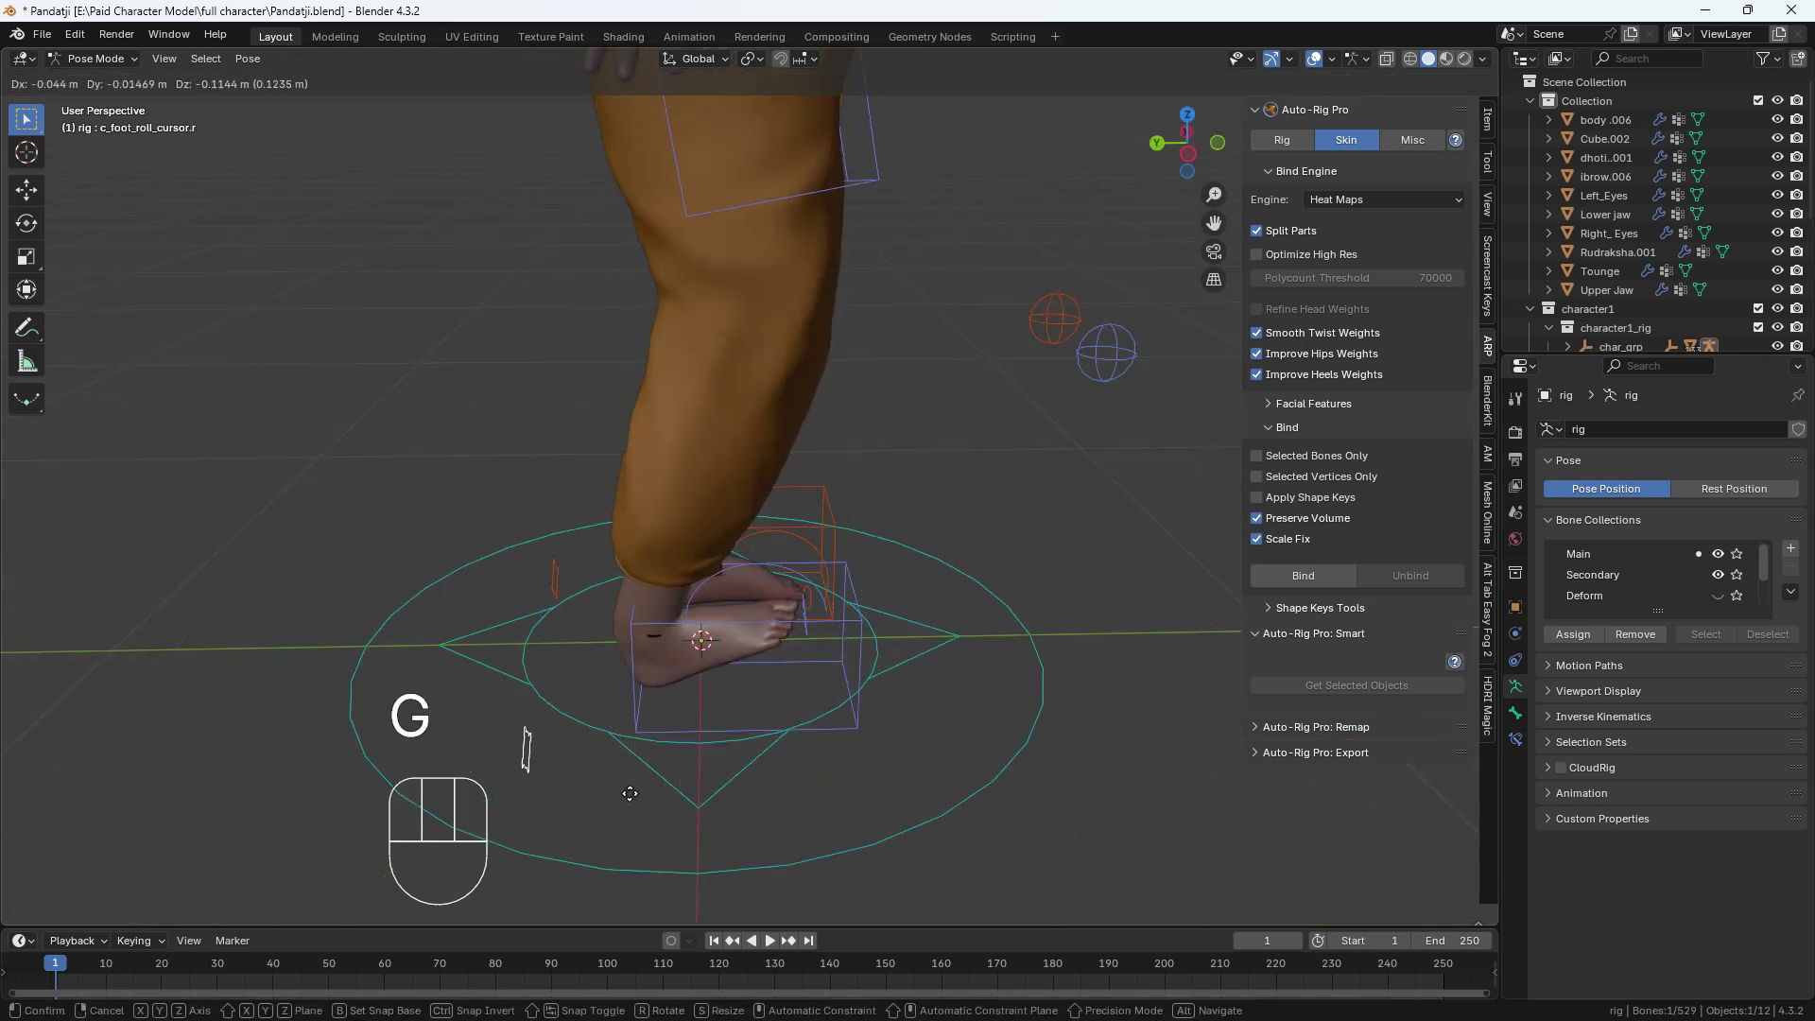
pyautogui.rightClick(594, 716)
# Lower the character's hips by moving the root master control down along global Z.
pyautogui.moveTo(593, 718); pyautogui.dragTo(701, 510, button='middle')
pyautogui.scroll(-3, 702, 567)
pyautogui.moveTo(705, 629); pyautogui.dragTo(666, 309, button='middle')
pyautogui.press('g')
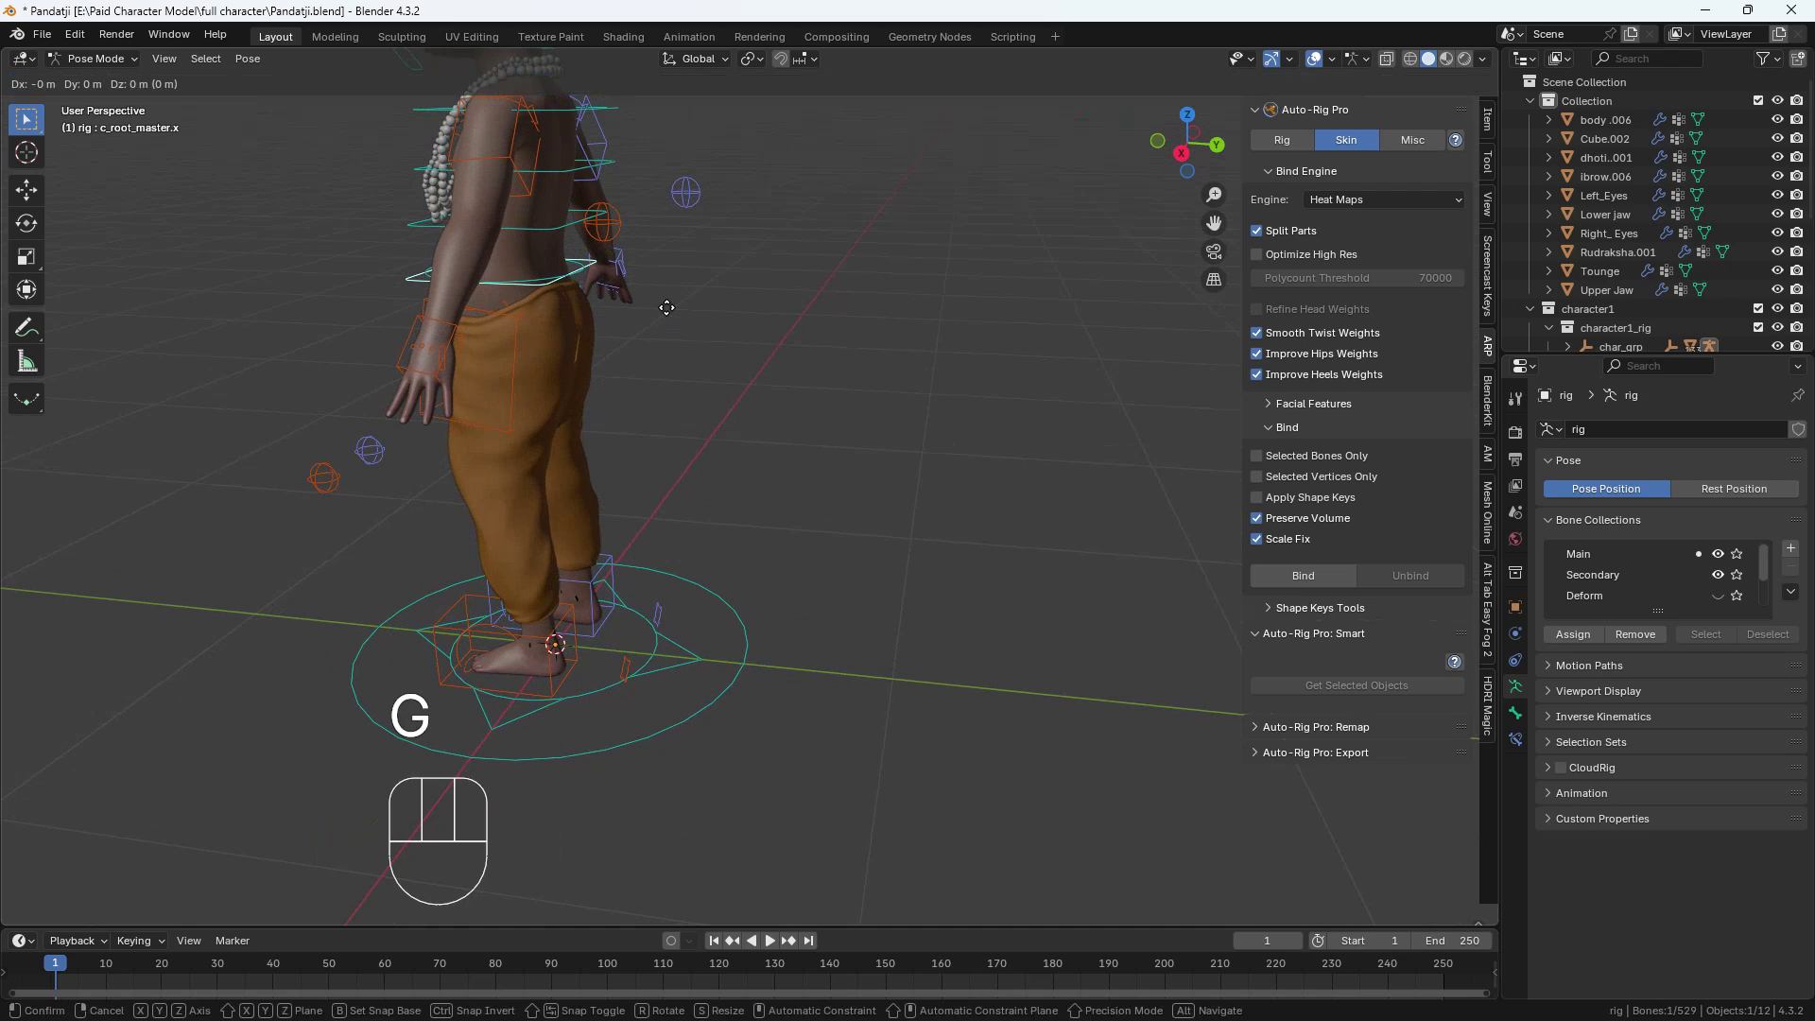
pyautogui.press('x')
pyautogui.press('z')
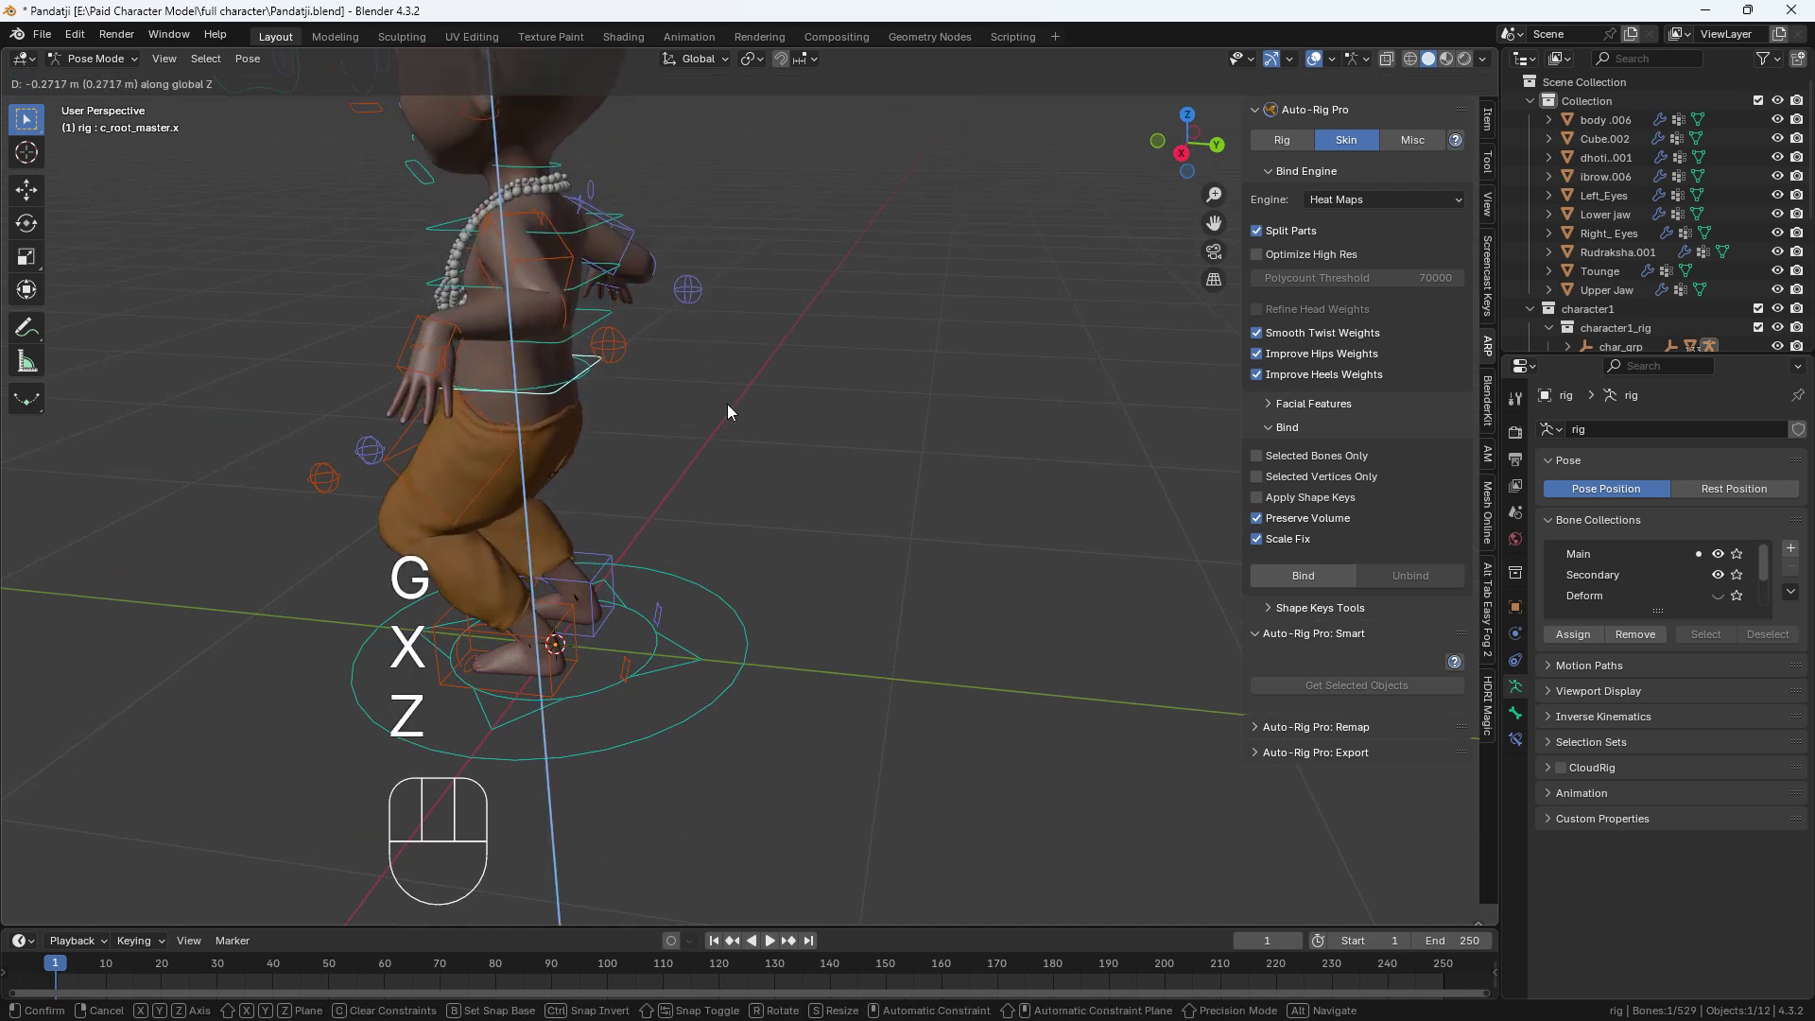
pyautogui.press('g')
pyautogui.click(716, 445)
# Test the head and necklace deformation by rotating the neck control, cancelling each rotation.
pyautogui.moveTo(716, 444); pyautogui.dragTo(921, 388, button='middle')
pyautogui.keyDown('shift'); pyautogui.moveTo(614, 314); pyautogui.dragTo(673, 473, button='middle'); pyautogui.keyUp('shift')
pyautogui.moveTo(704, 480); pyautogui.dragTo(768, 456, button='middle')
pyautogui.scroll(2, 718, 345)
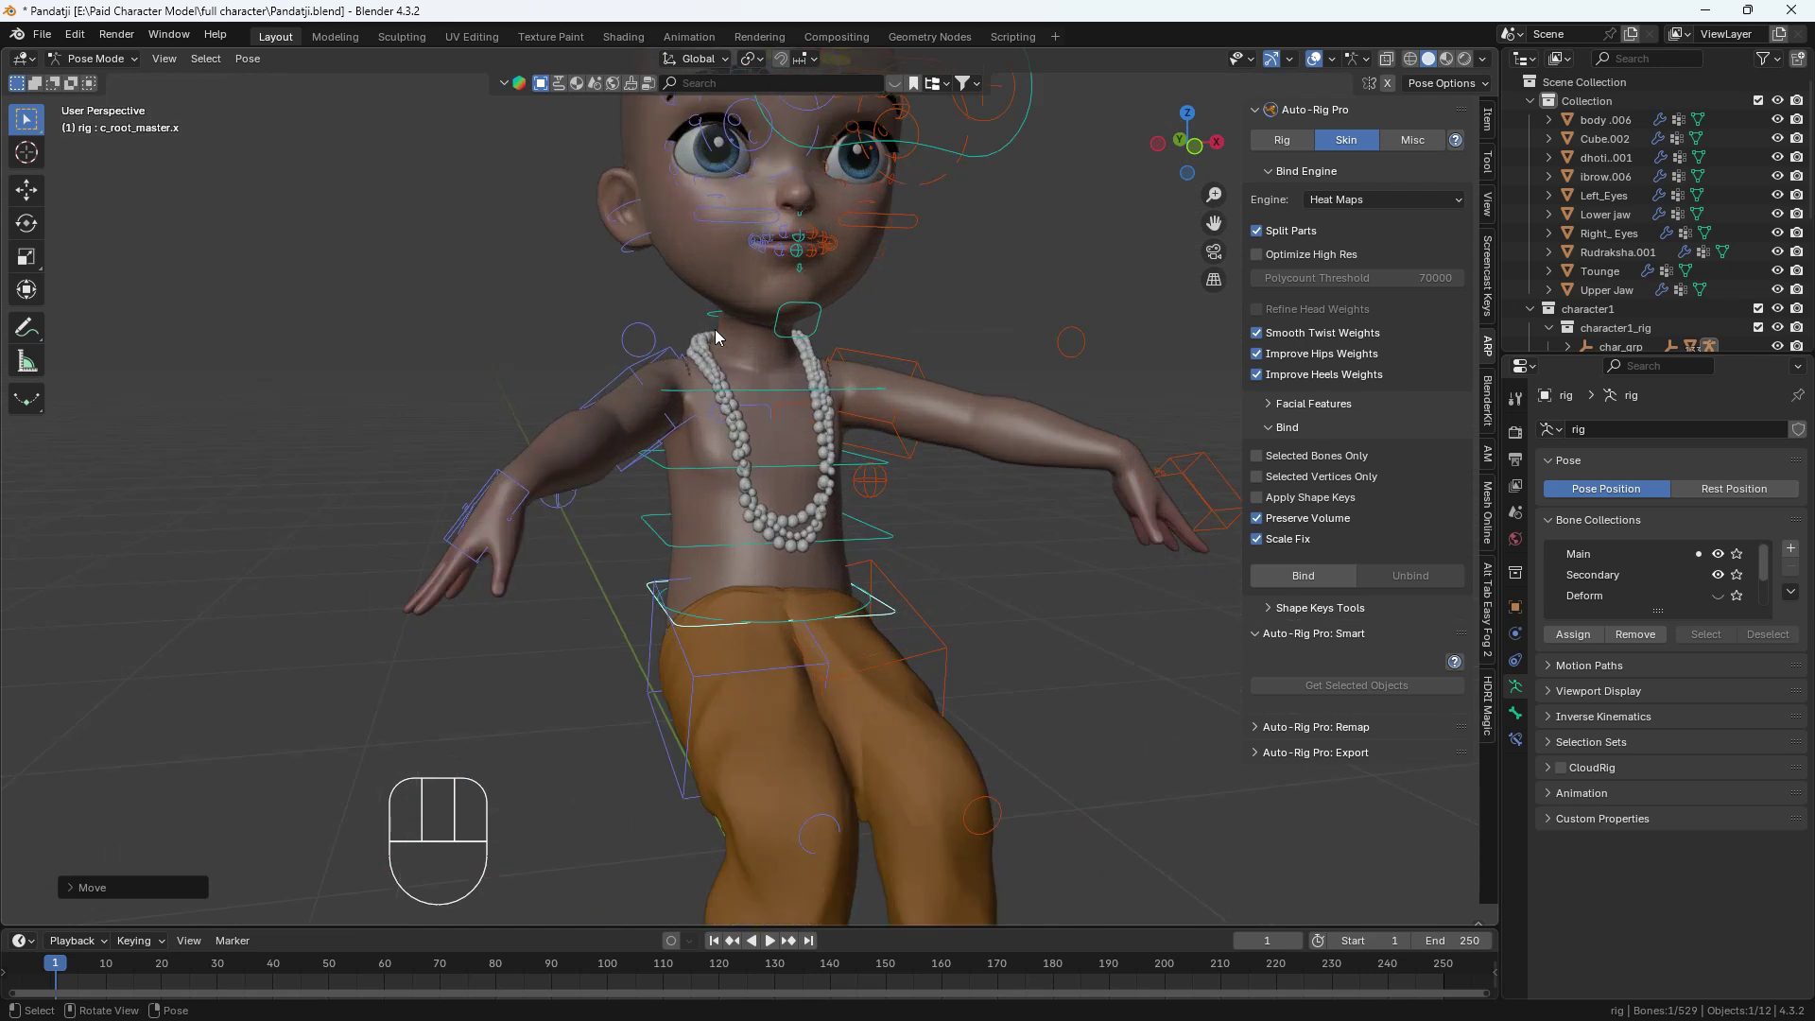
pyautogui.press('r')
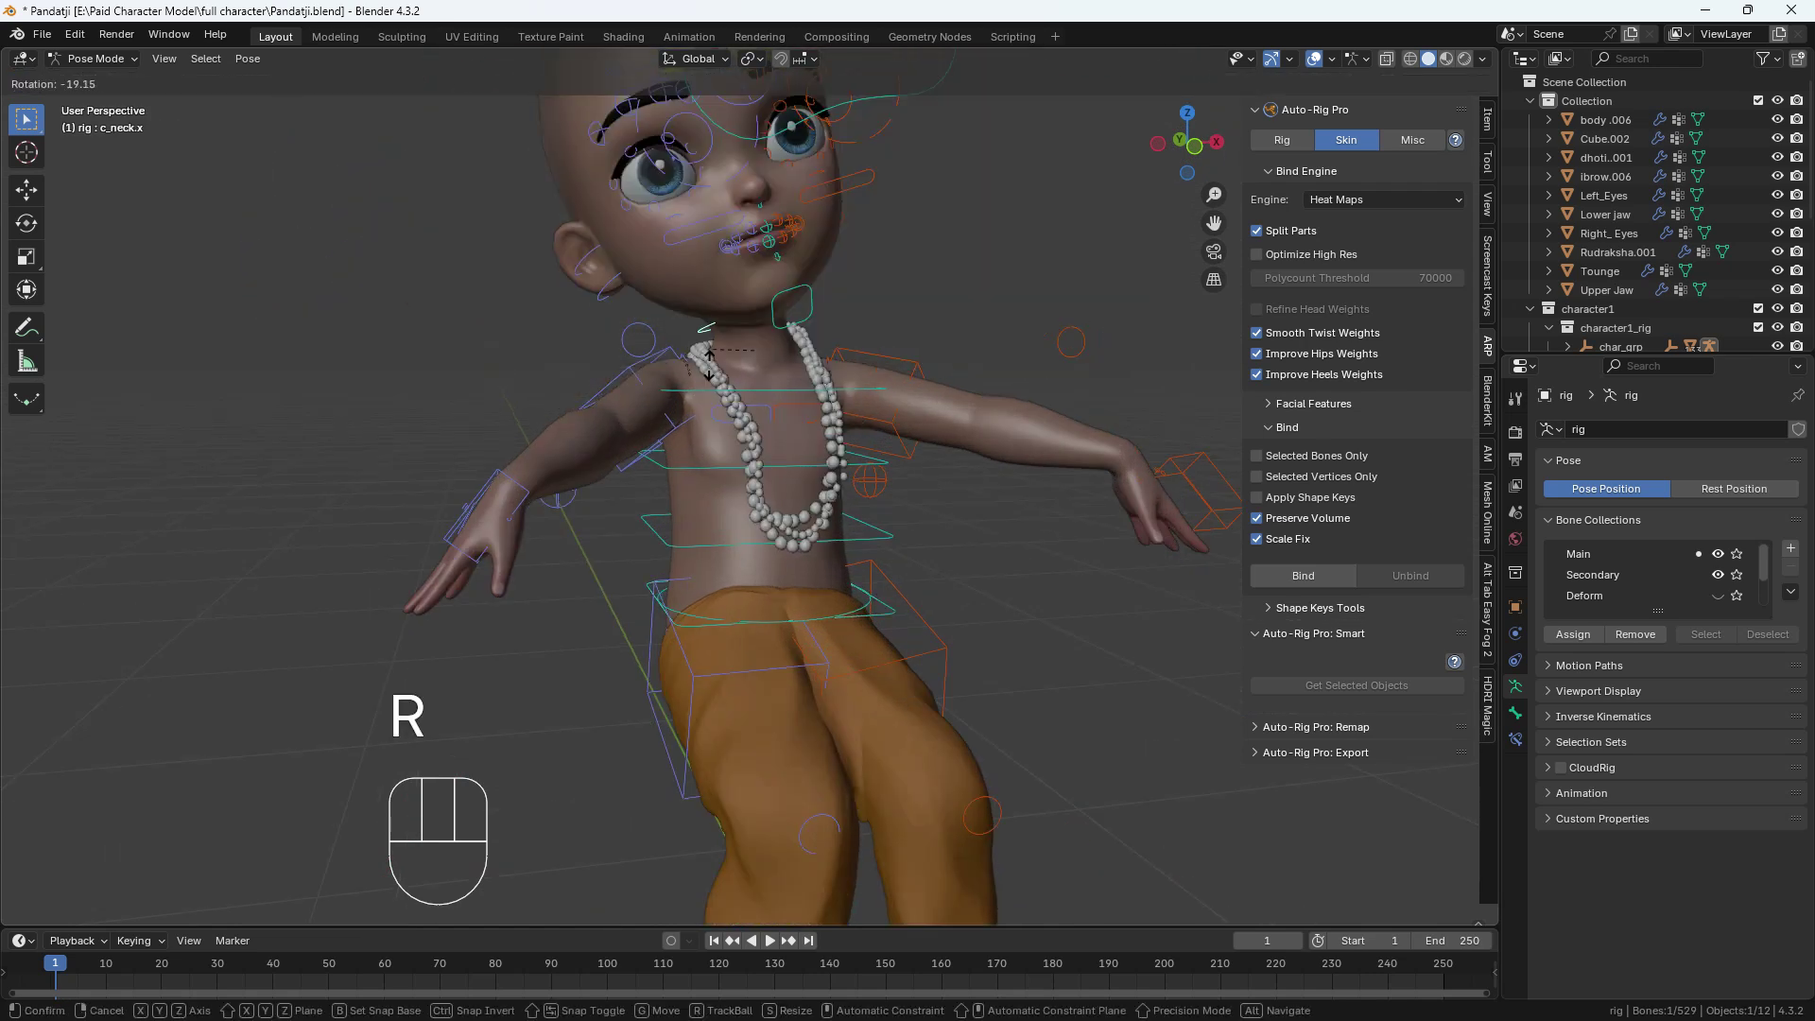
pyautogui.rightClick(754, 369)
pyautogui.press('r')
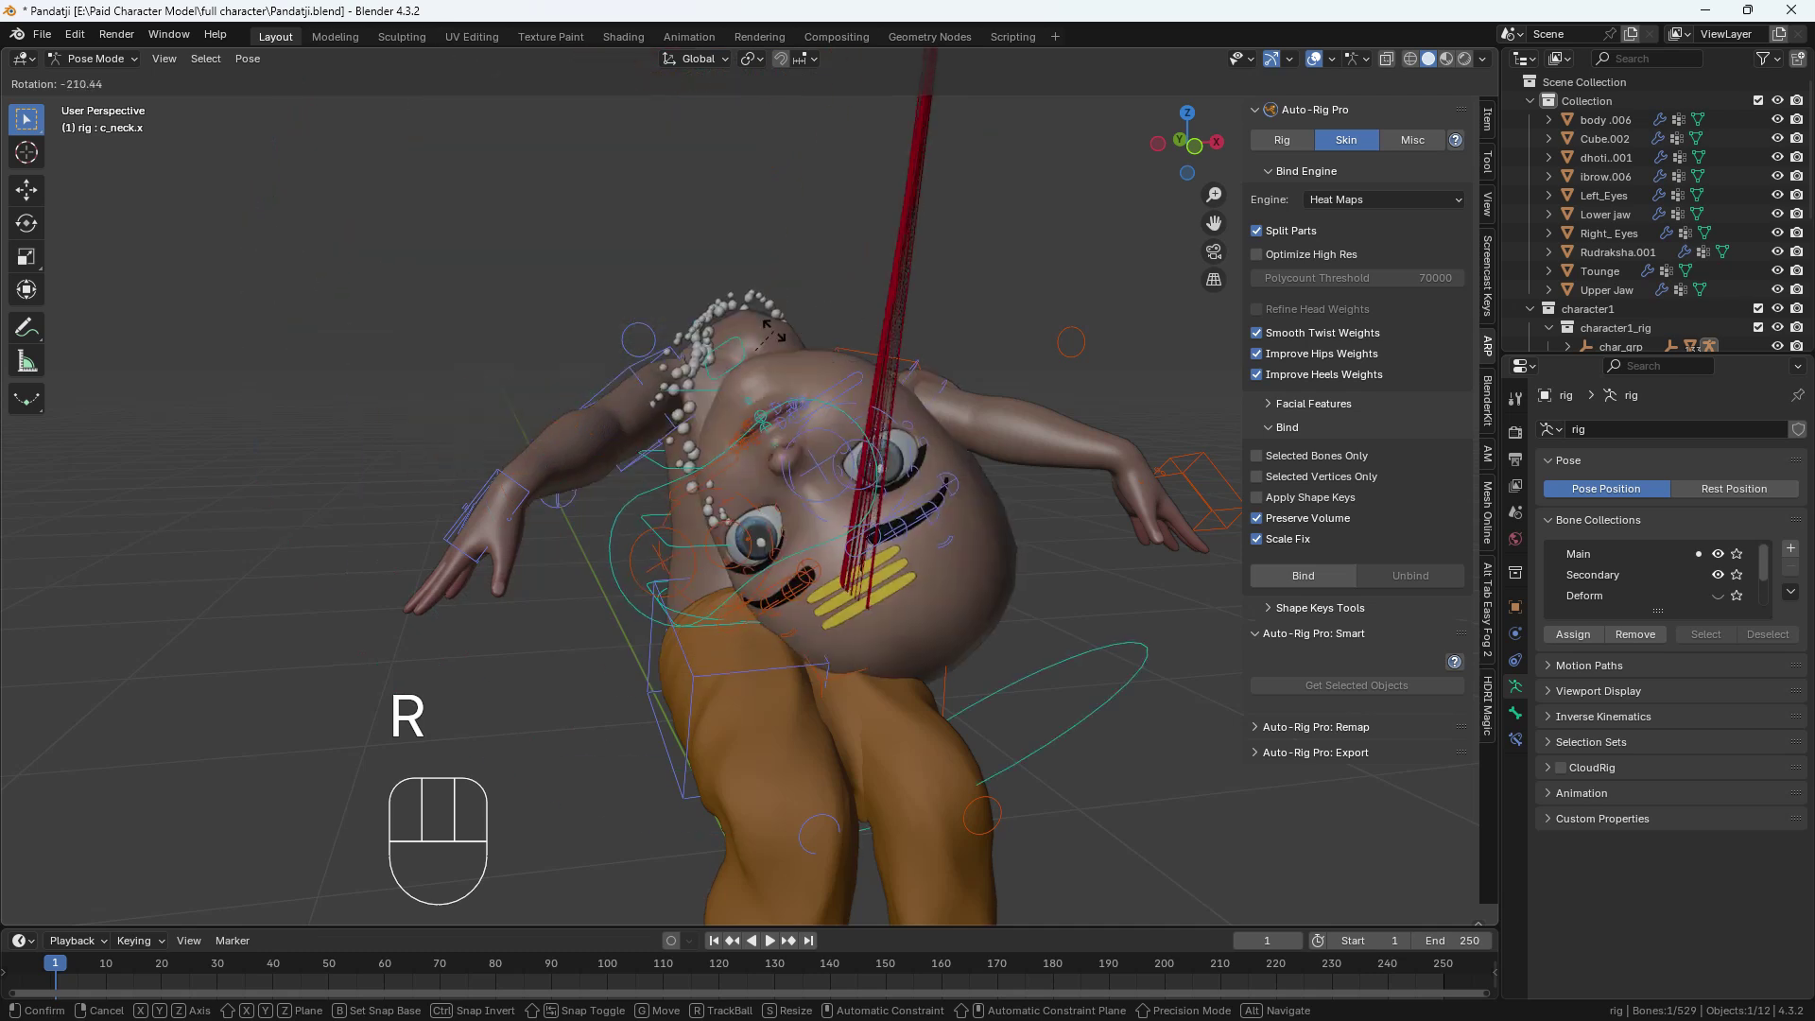
pyautogui.rightClick(742, 319)
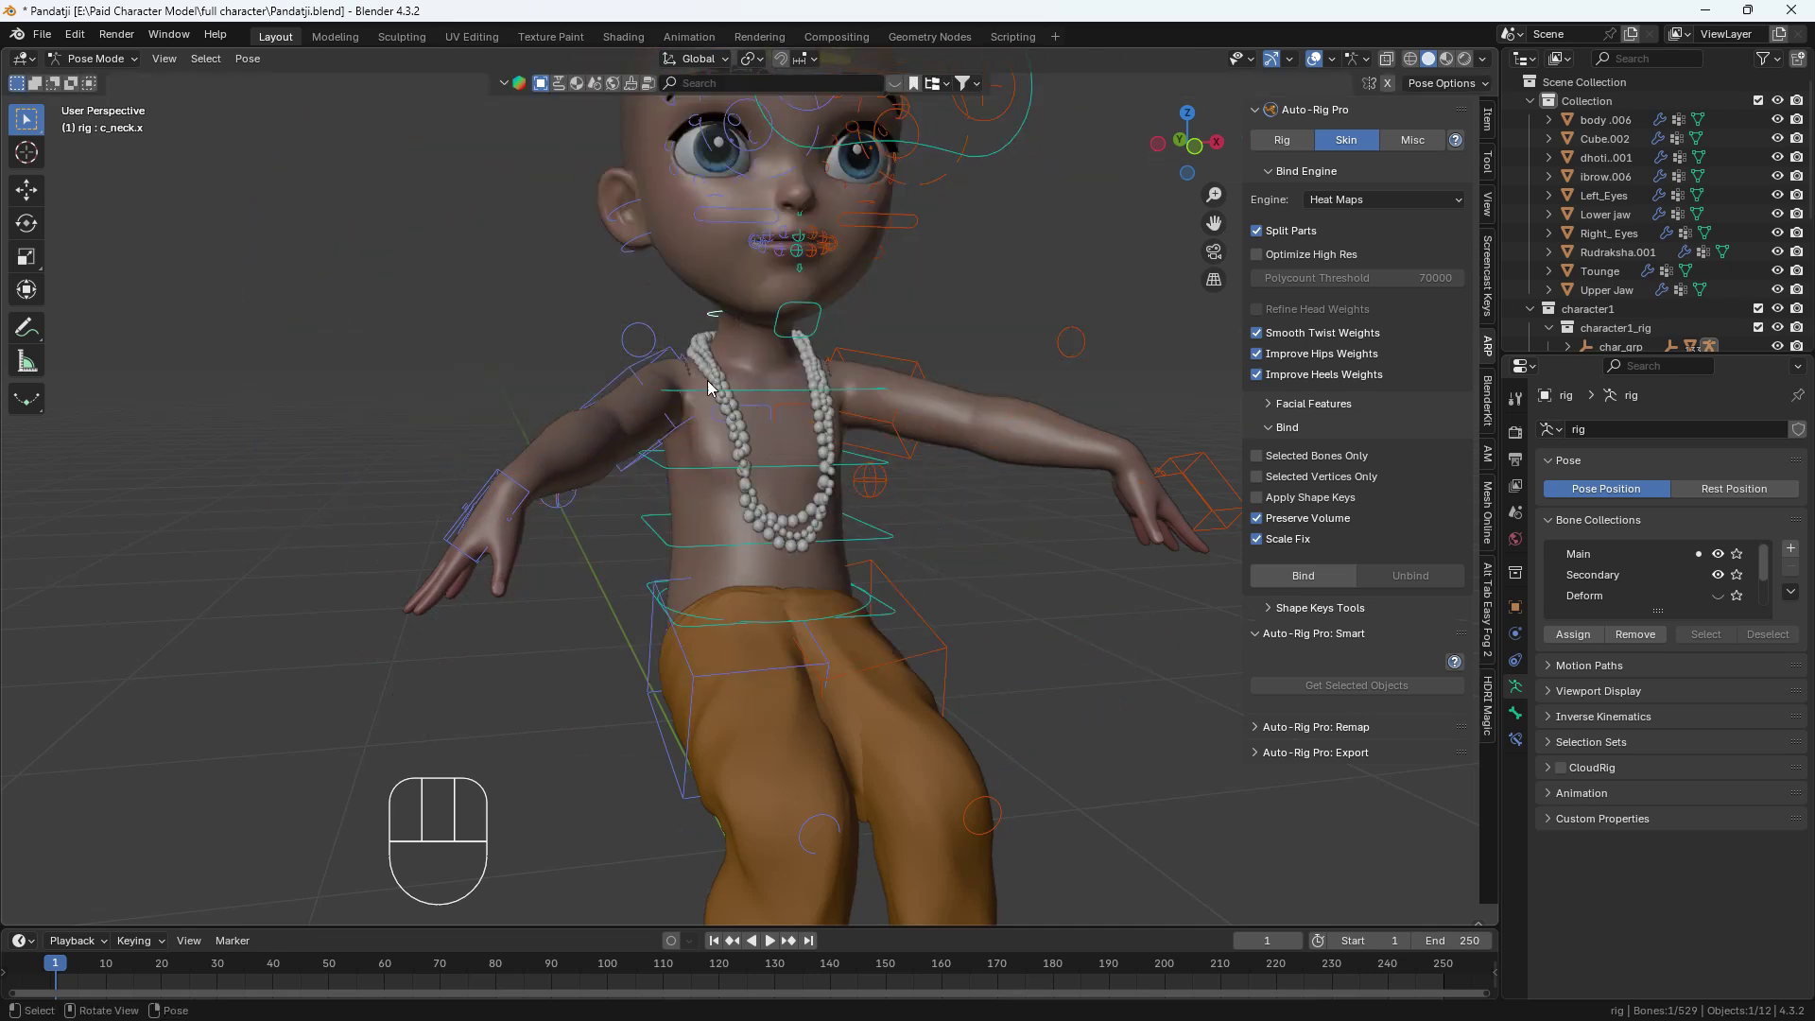
# Clear the location and rotation of all the rig's pose bones in front view to restore the default pose.
pyautogui.press('r')
pyautogui.rightClick(738, 380)
pyautogui.press('`')
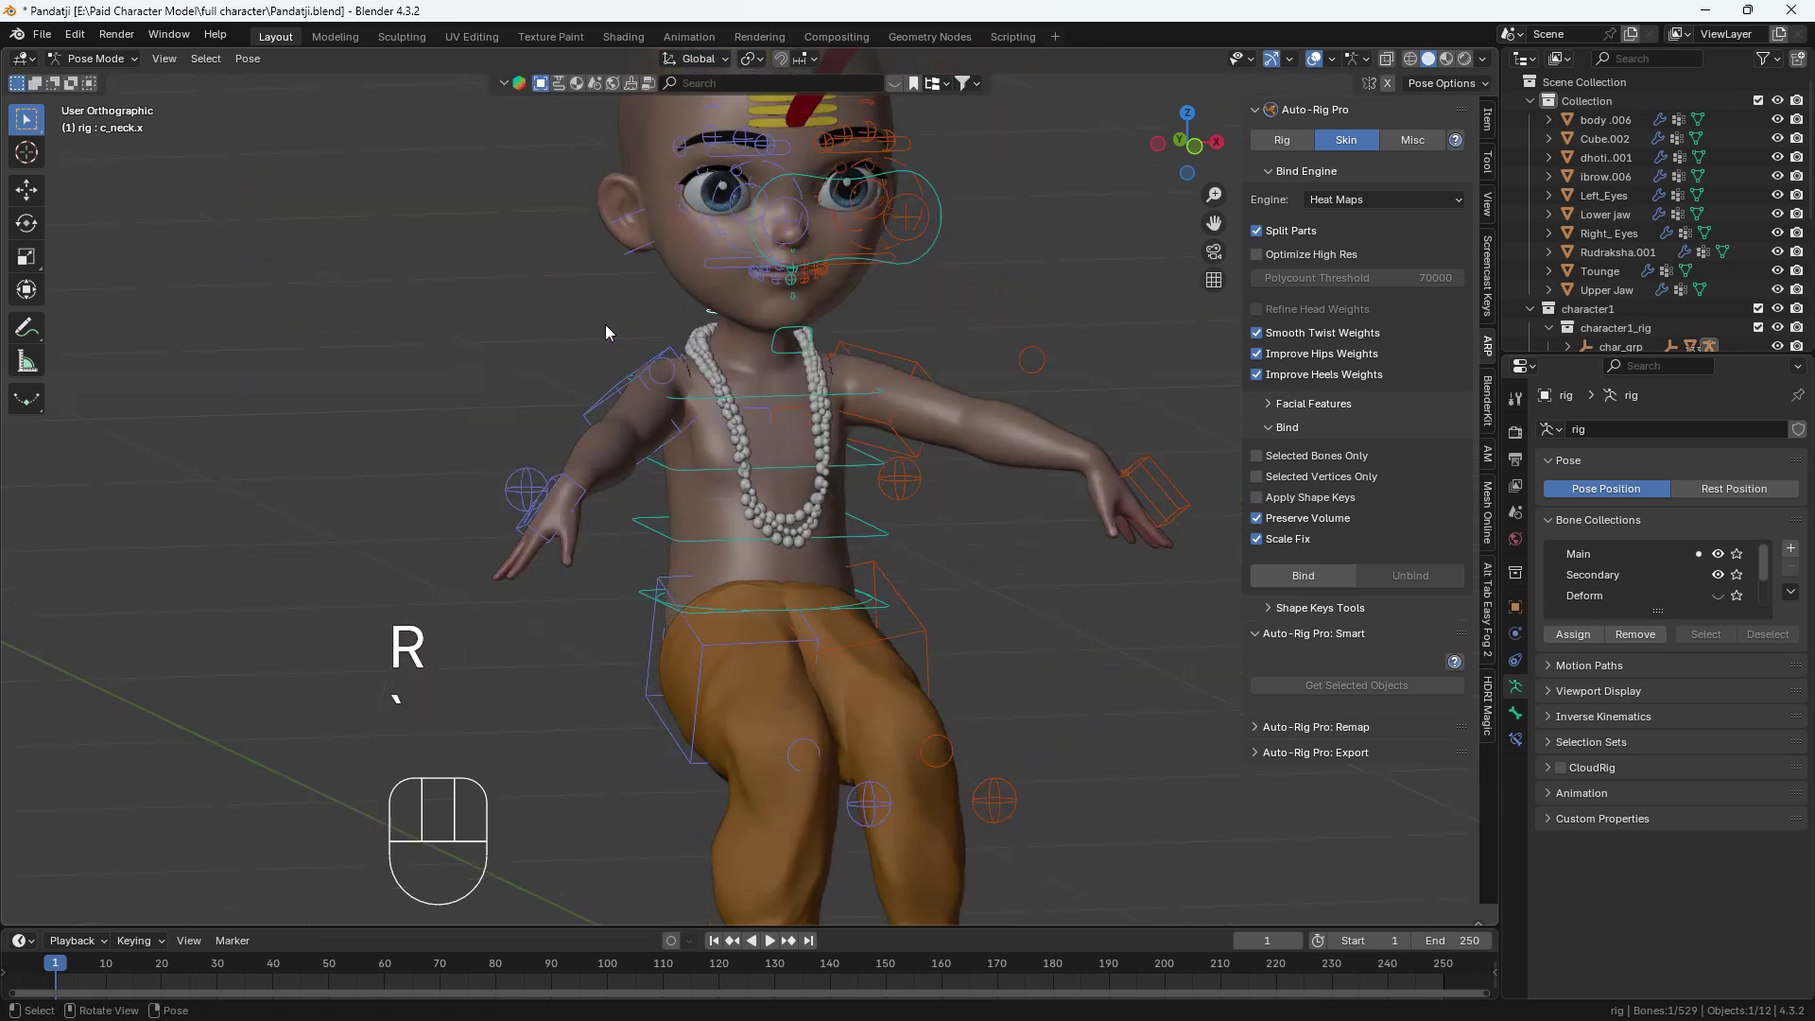
pyautogui.click(605, 325)
pyautogui.press('a')
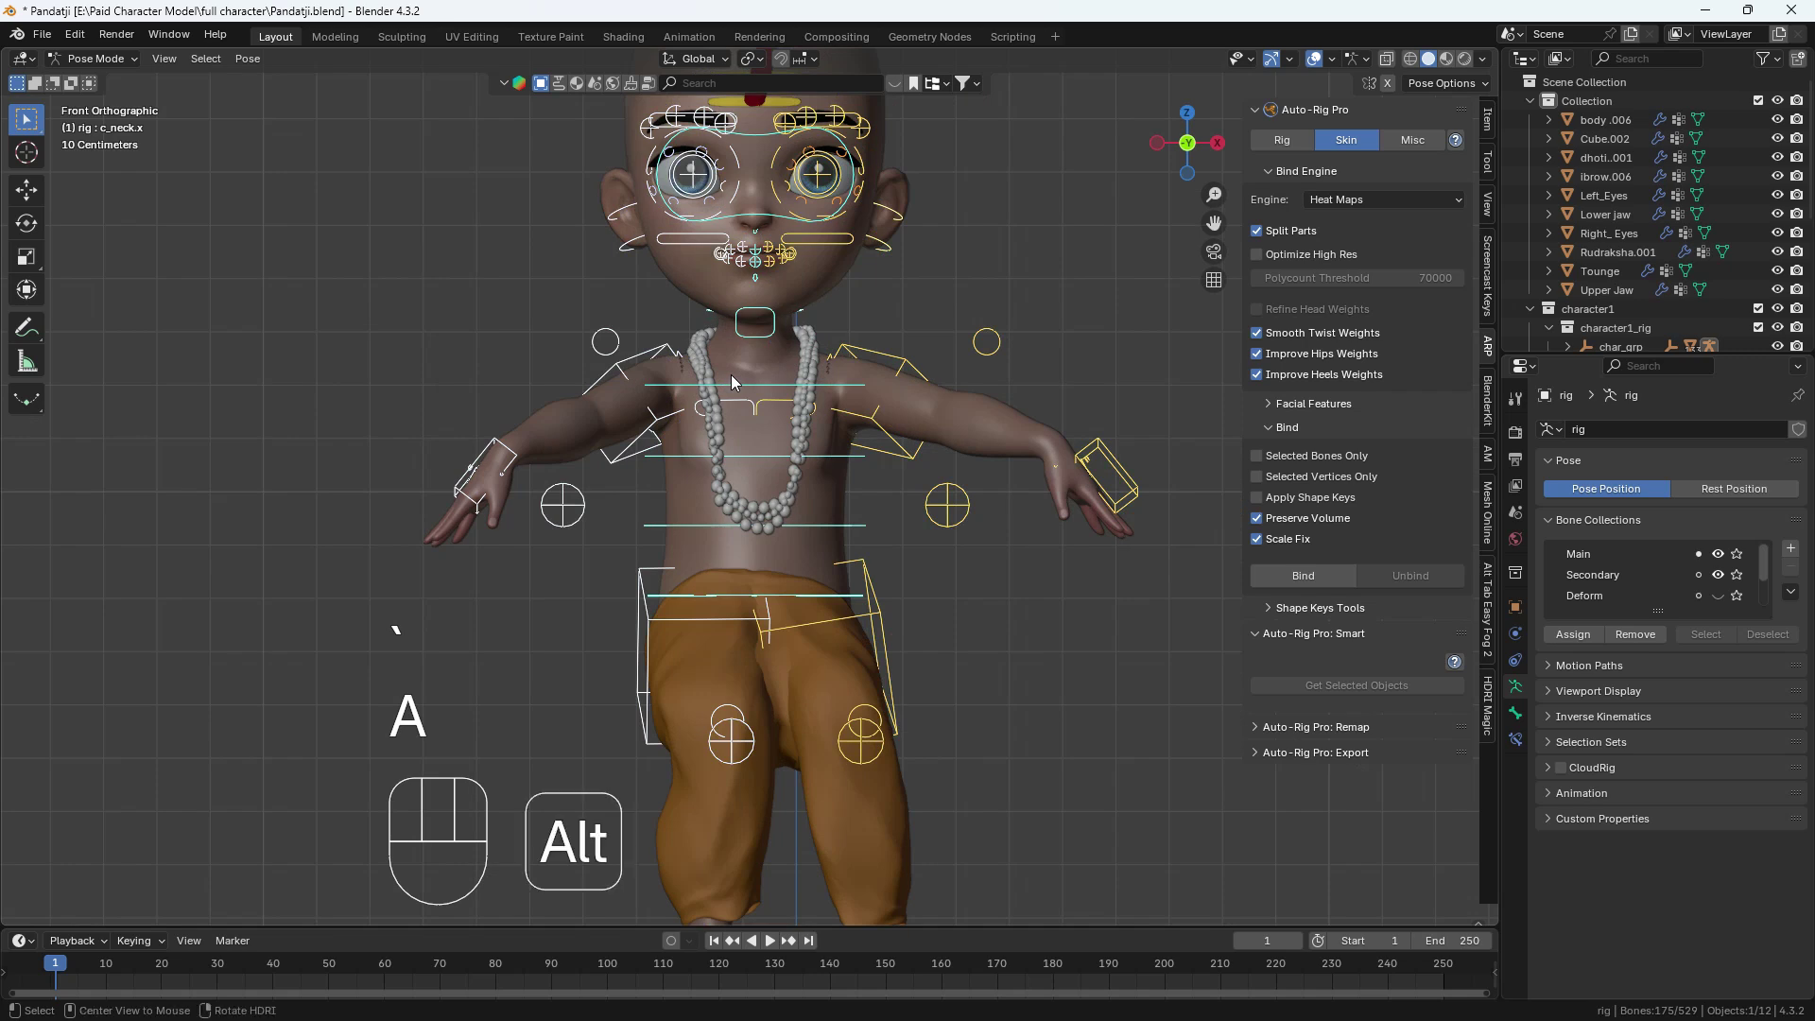
pyautogui.hotkey('alt', 'g')
pyautogui.hotkey('alt', 'r')
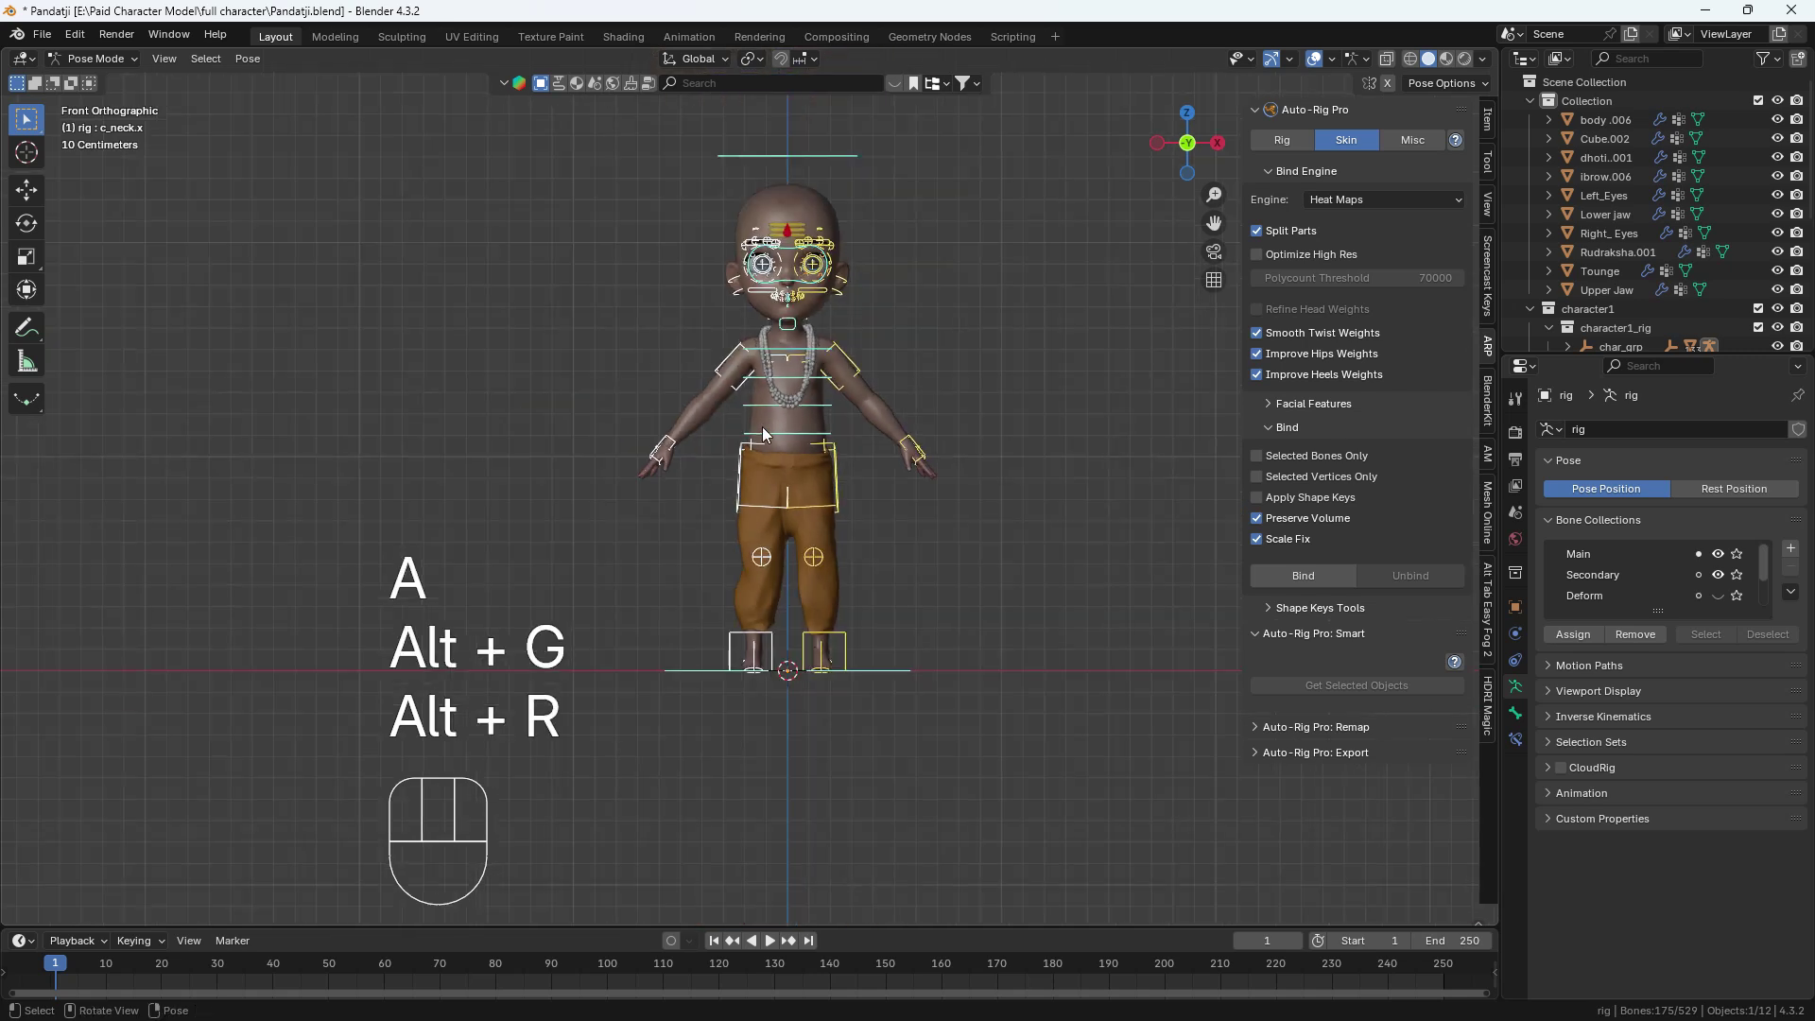
pyautogui.scroll(2, 769, 361)
pyautogui.scroll(4, 770, 362)
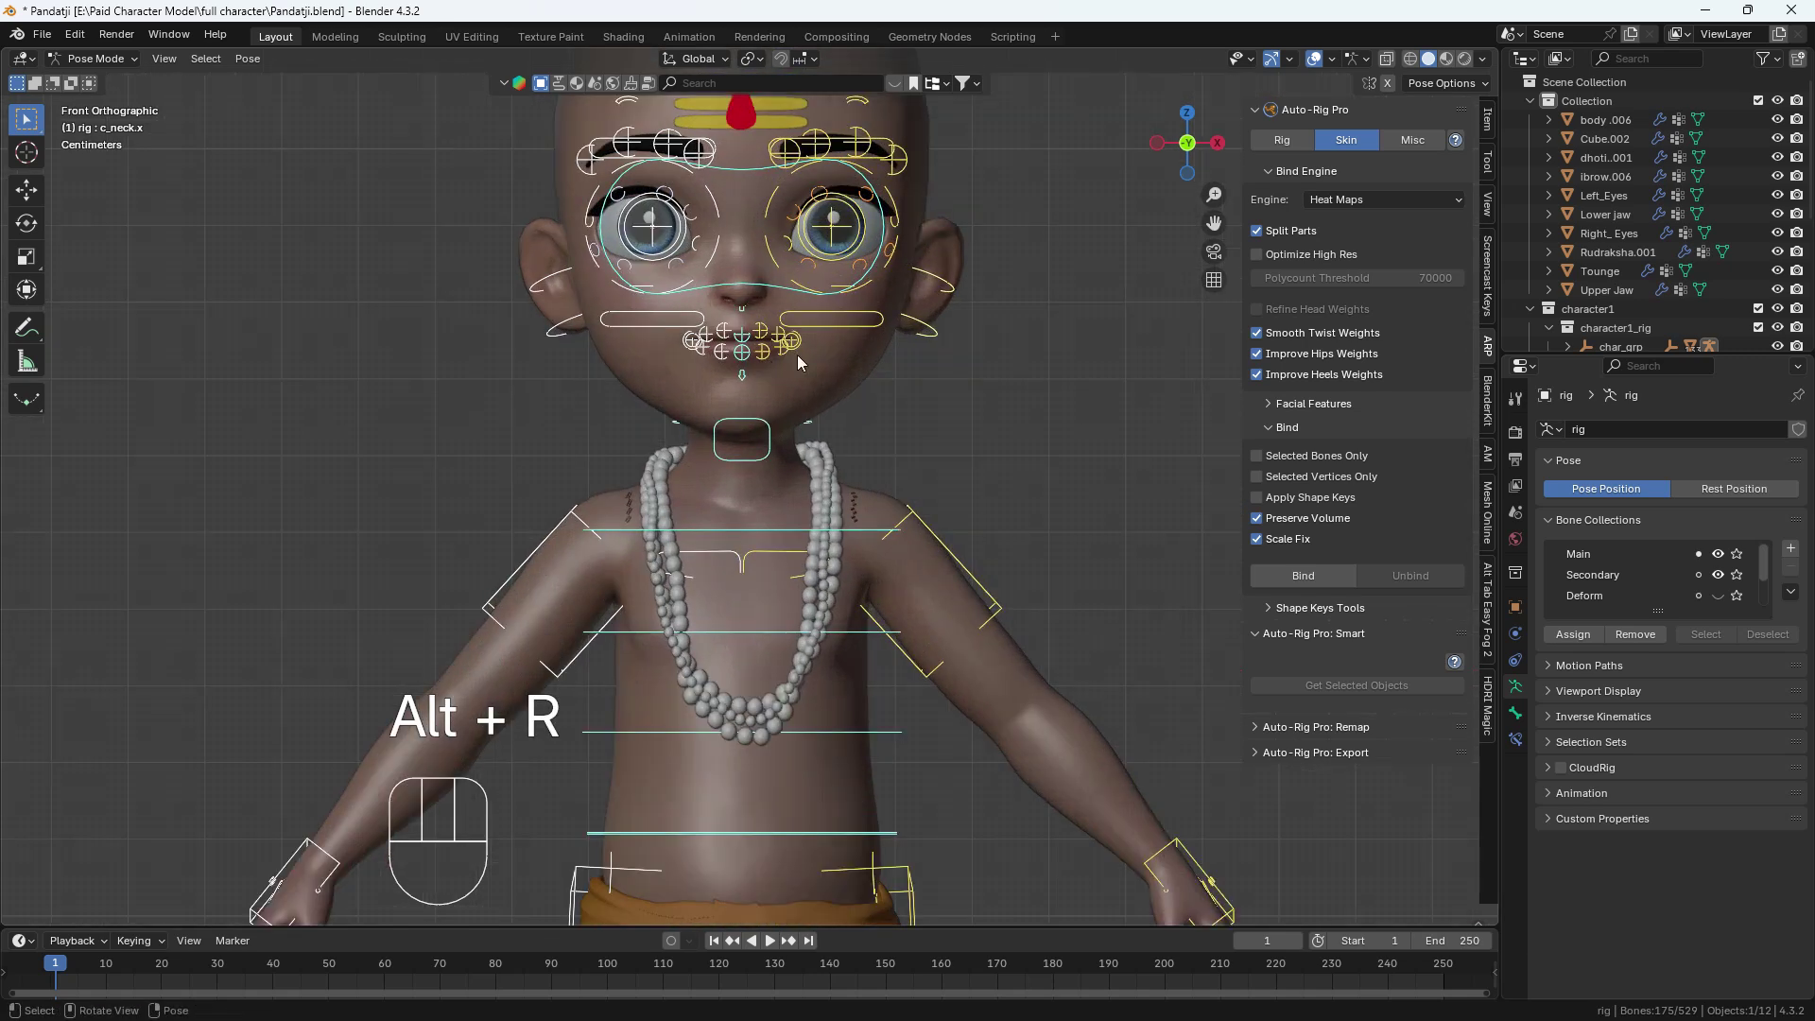
# Switch to Object Mode and select all the character's meshes, adding the rig last as the active object.
pyautogui.hotkey('ctrl', 'Tab')
pyautogui.scroll(-5, 931, 382)
pyautogui.scroll(-2, 871, 422)
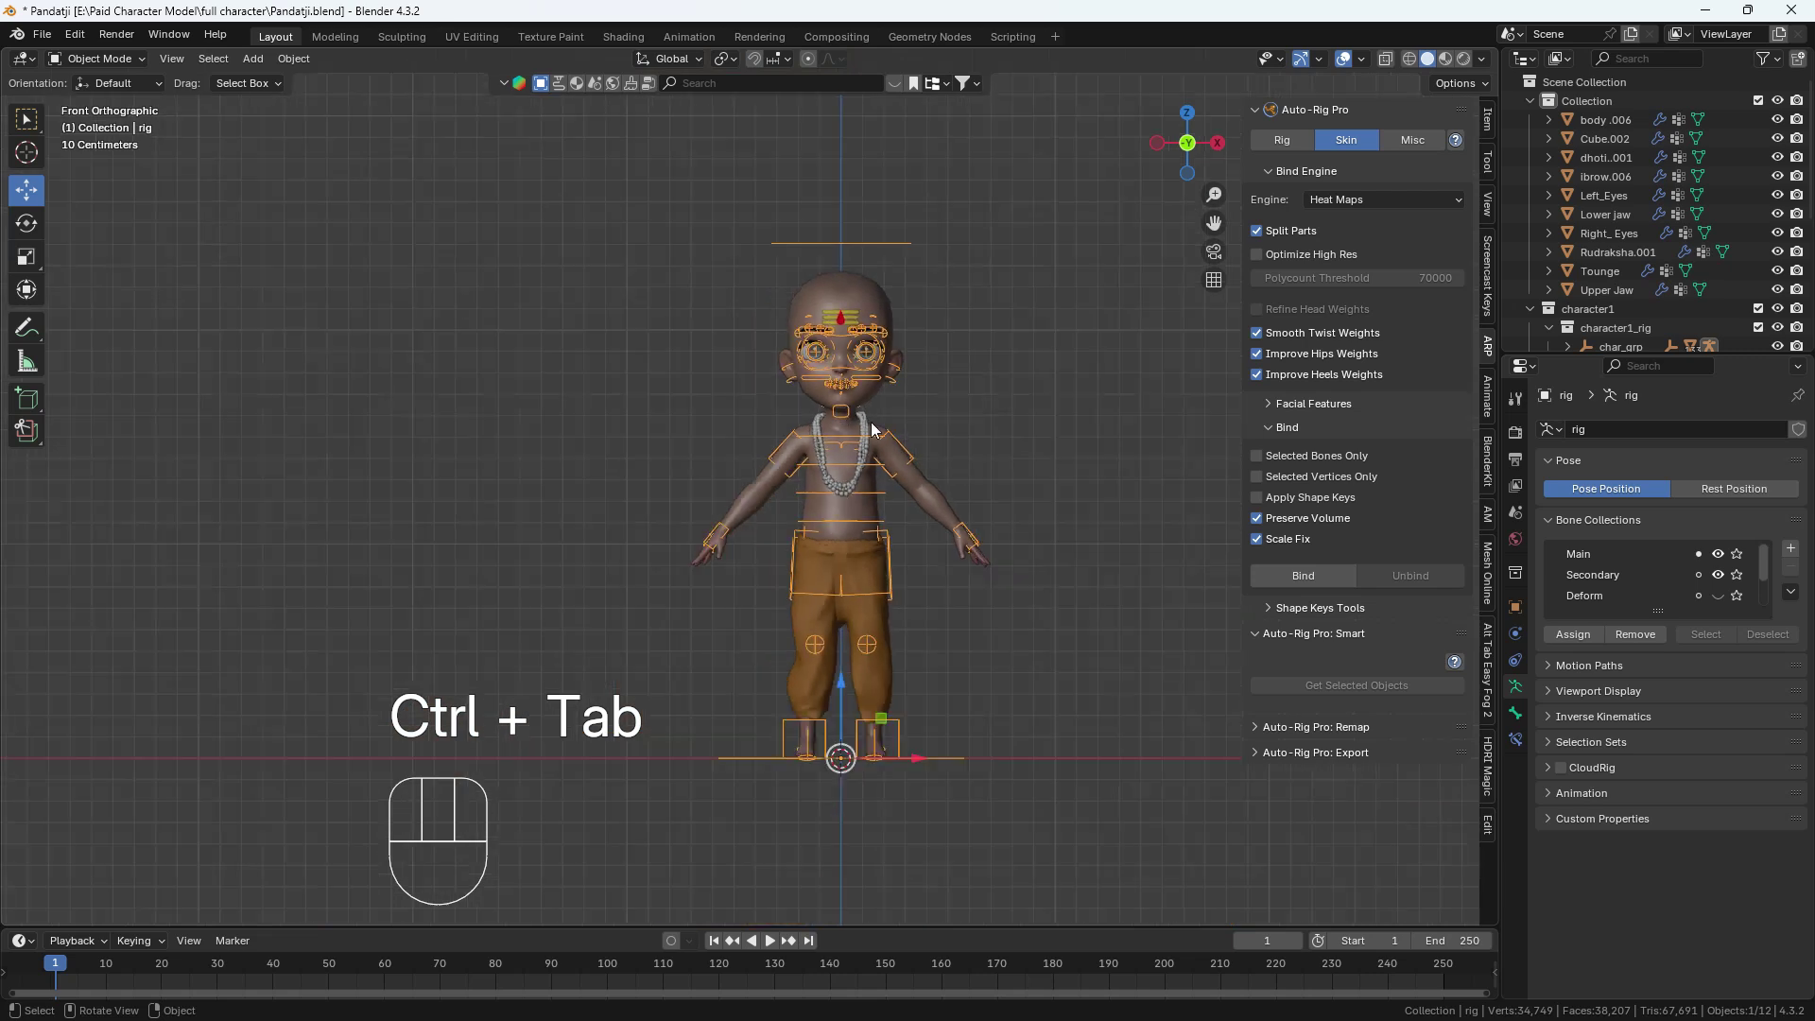
pyautogui.keyDown('shift'); pyautogui.moveTo(870, 422); pyautogui.dragTo(760, 428, button='middle'); pyautogui.keyUp('shift')
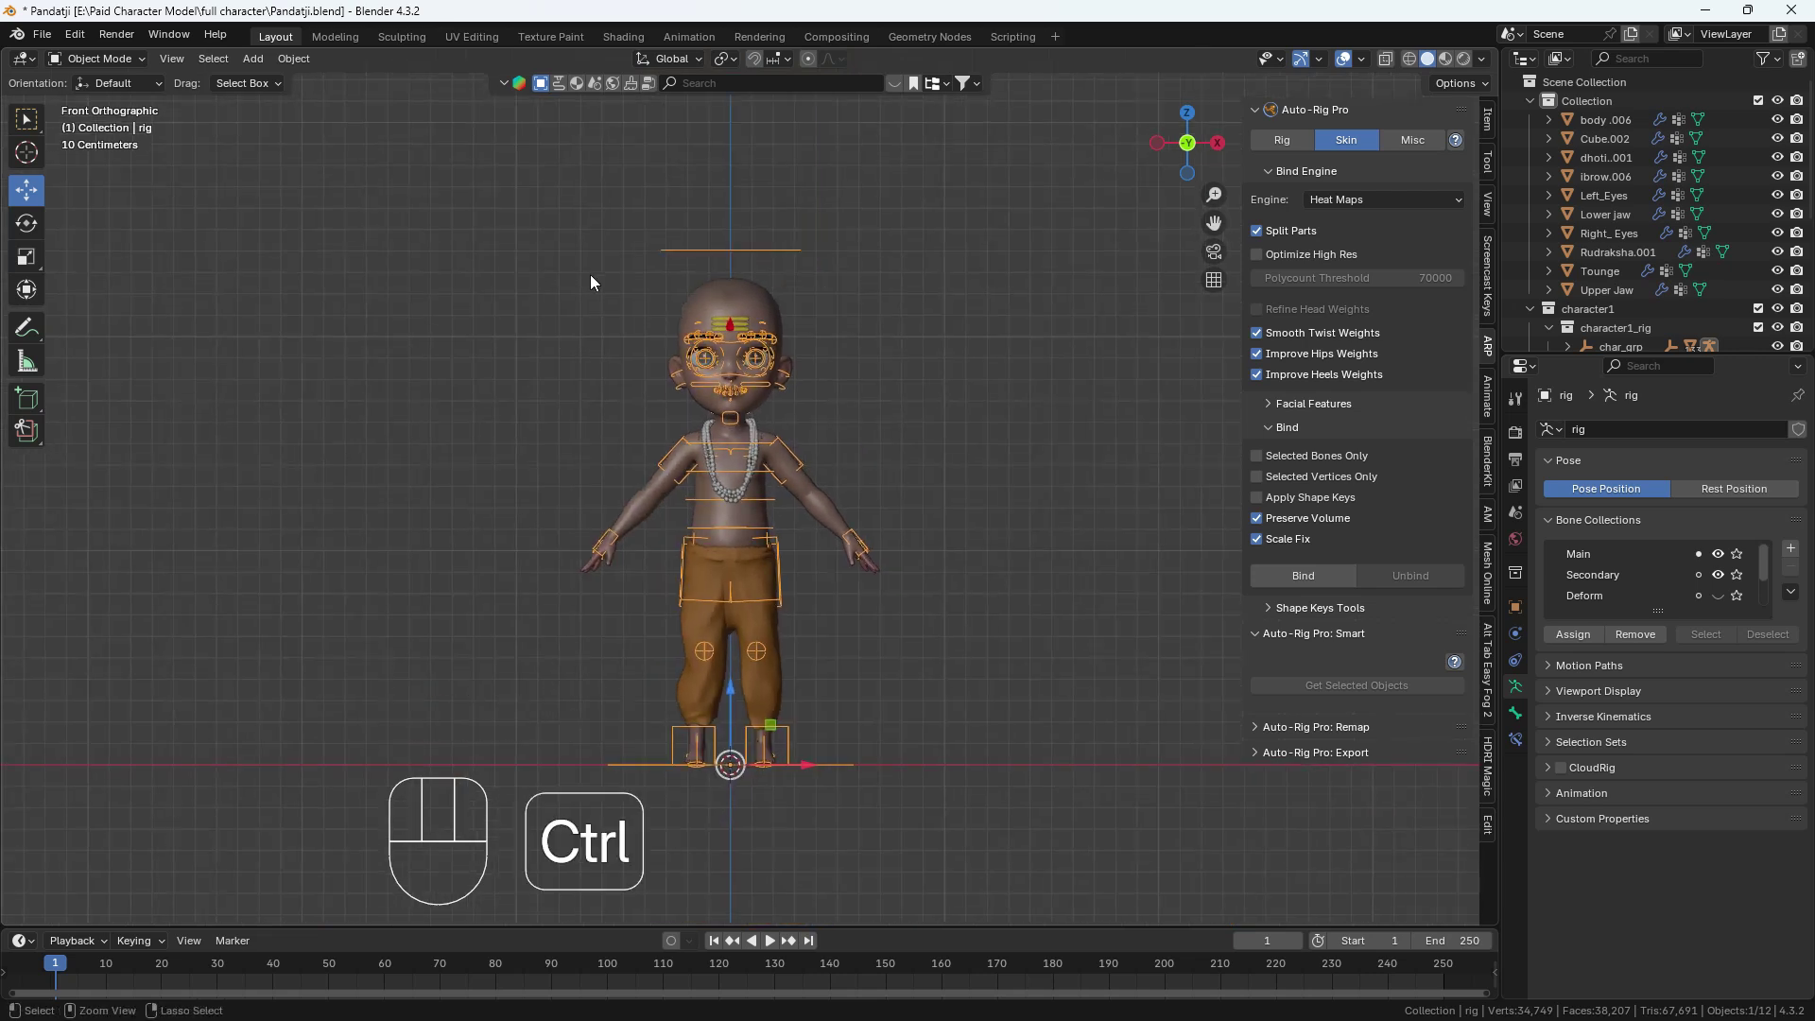
pyautogui.click(481, 251)
pyautogui.moveTo(453, 206); pyautogui.dragTo(1080, 871)
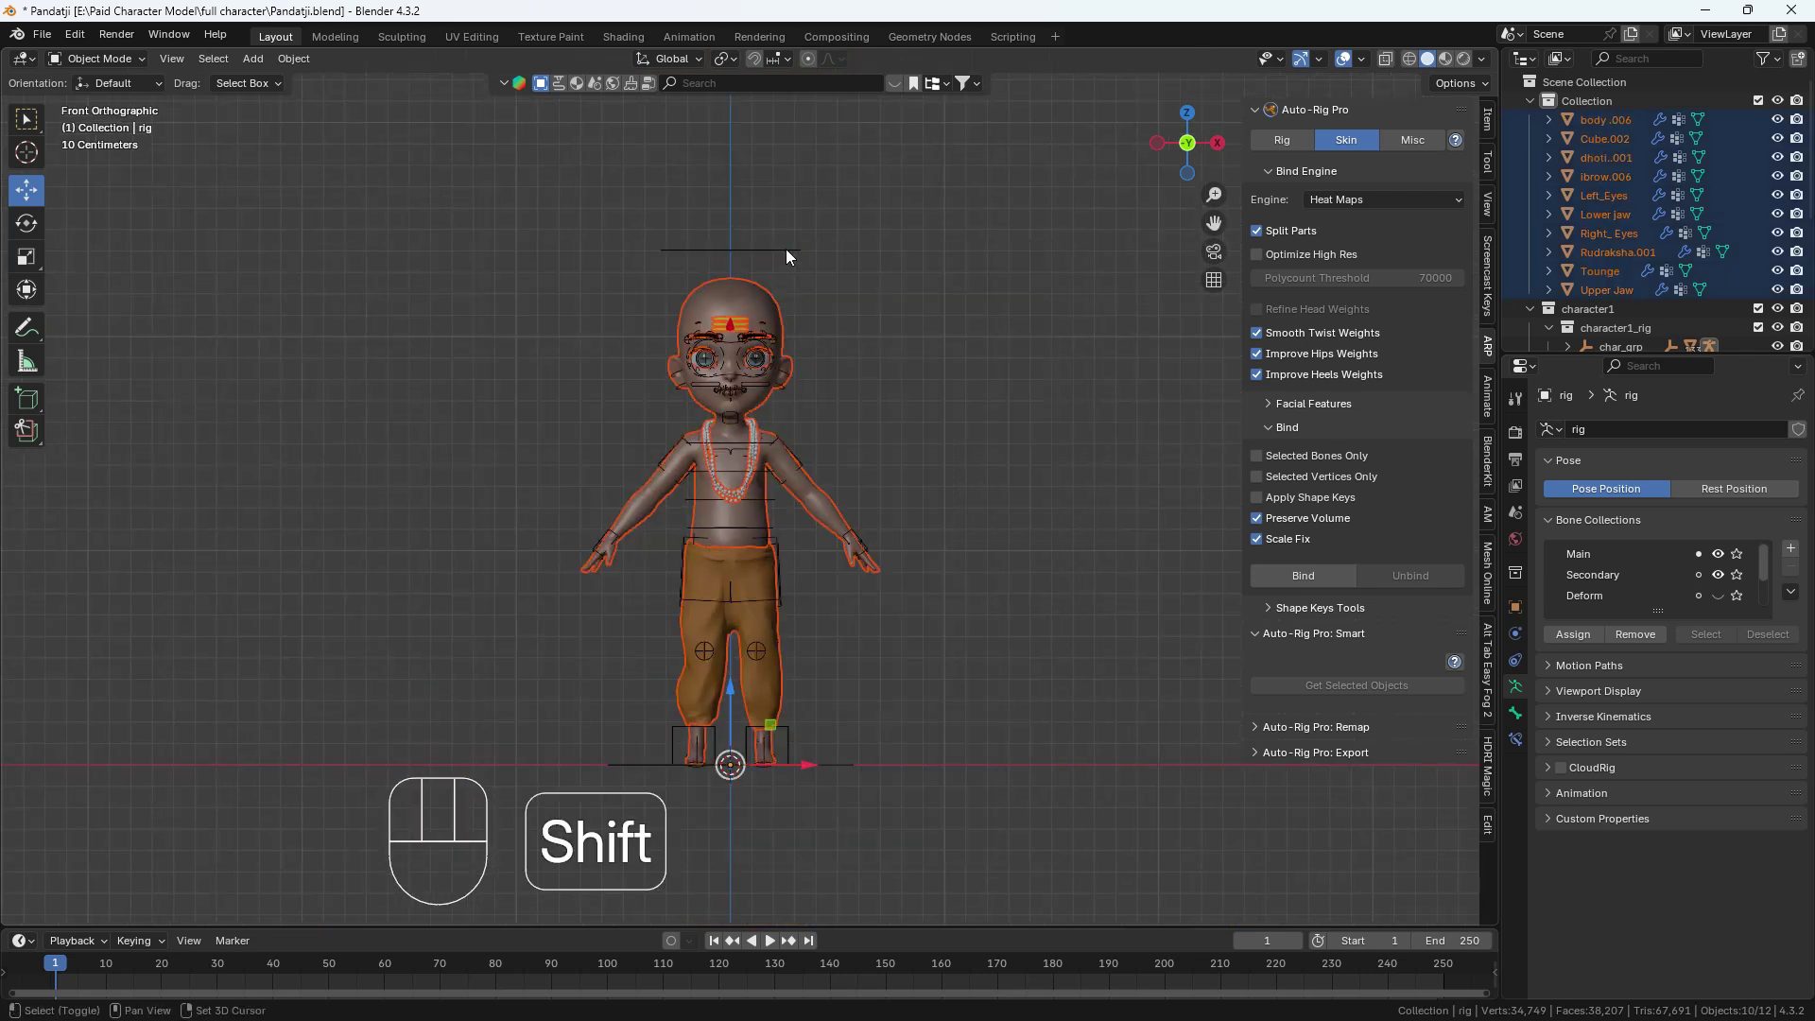
pyautogui.keyDown('shift'); pyautogui.click(786, 248); pyautogui.keyUp('shift')
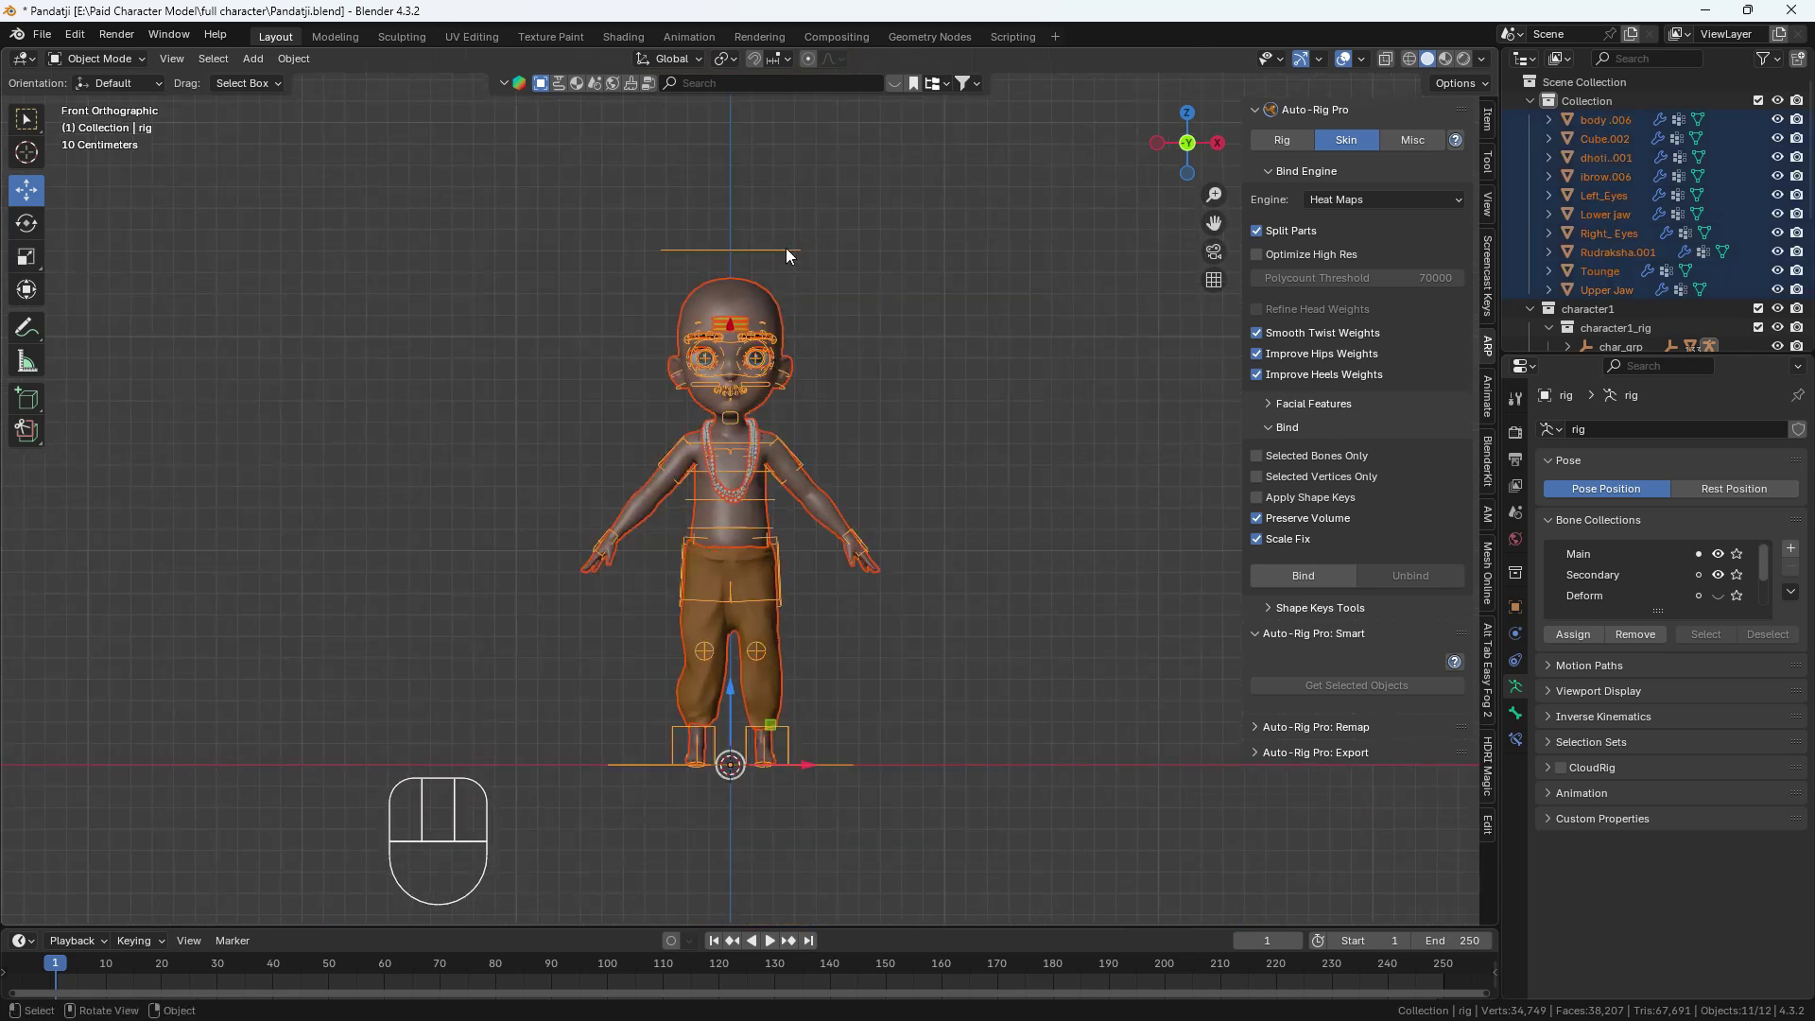
# Set the bind engine to Voxel Heat Diffuse Skinning (addon) and bind the selected meshes to the rig.
pyautogui.click(1389, 200)
pyautogui.moveTo(694, 525); pyautogui.dragTo(627, 575, button='middle')
pyautogui.scroll(5, 604, 590)
pyautogui.scroll(-4, 627, 574)
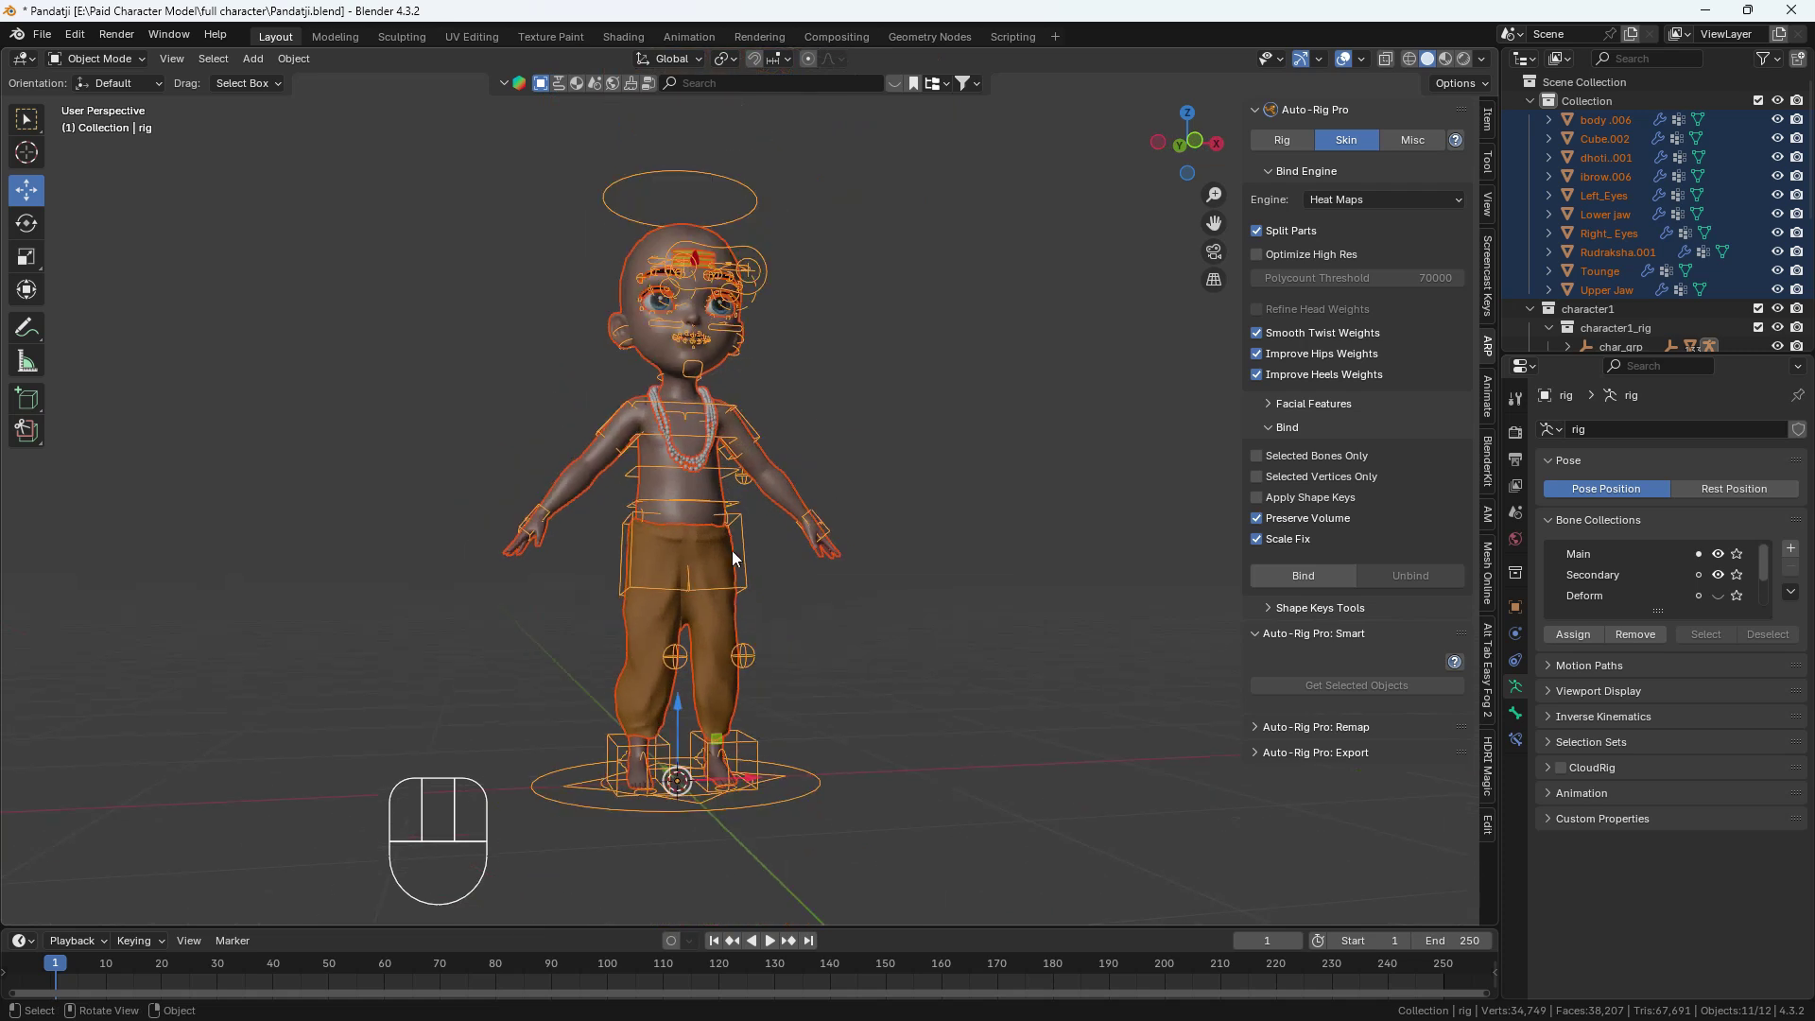
pyautogui.click(1376, 203)
pyautogui.click(1377, 258)
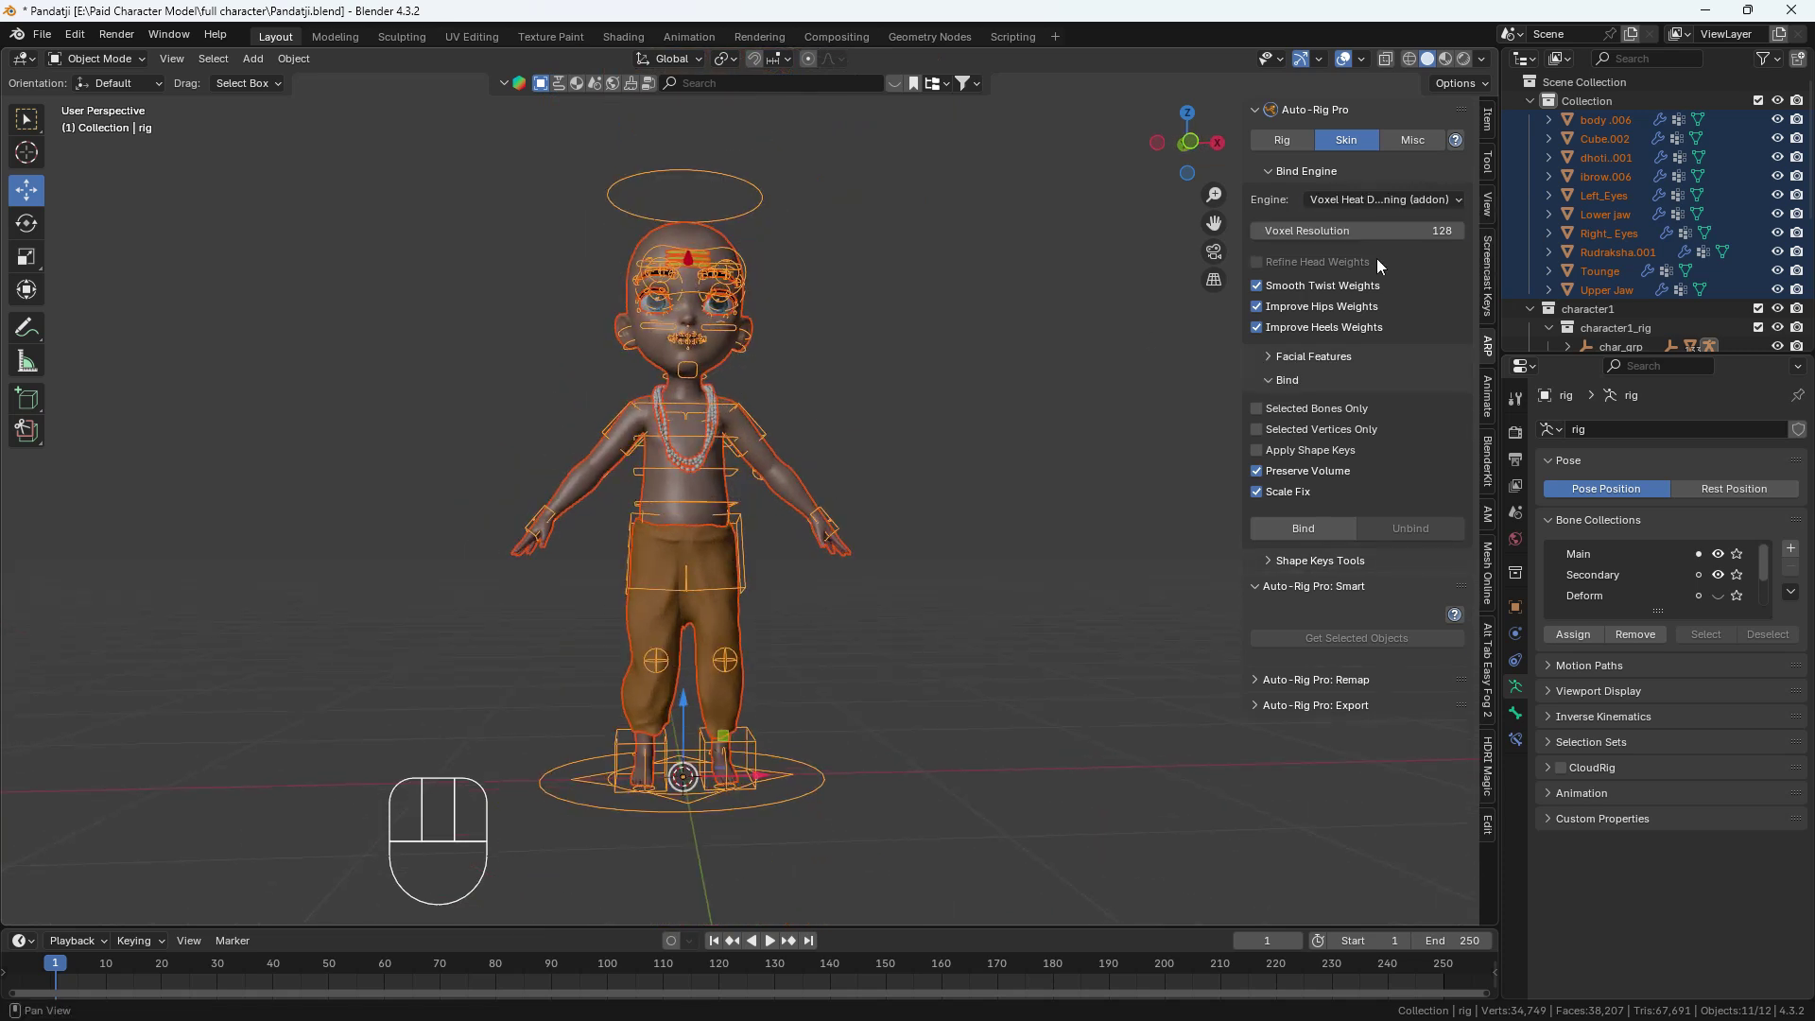
pyautogui.click(1306, 527)
pyautogui.scroll(-1, 968, 951)
pyautogui.scroll(-4, 851, 662)
pyautogui.scroll(6, 752, 594)
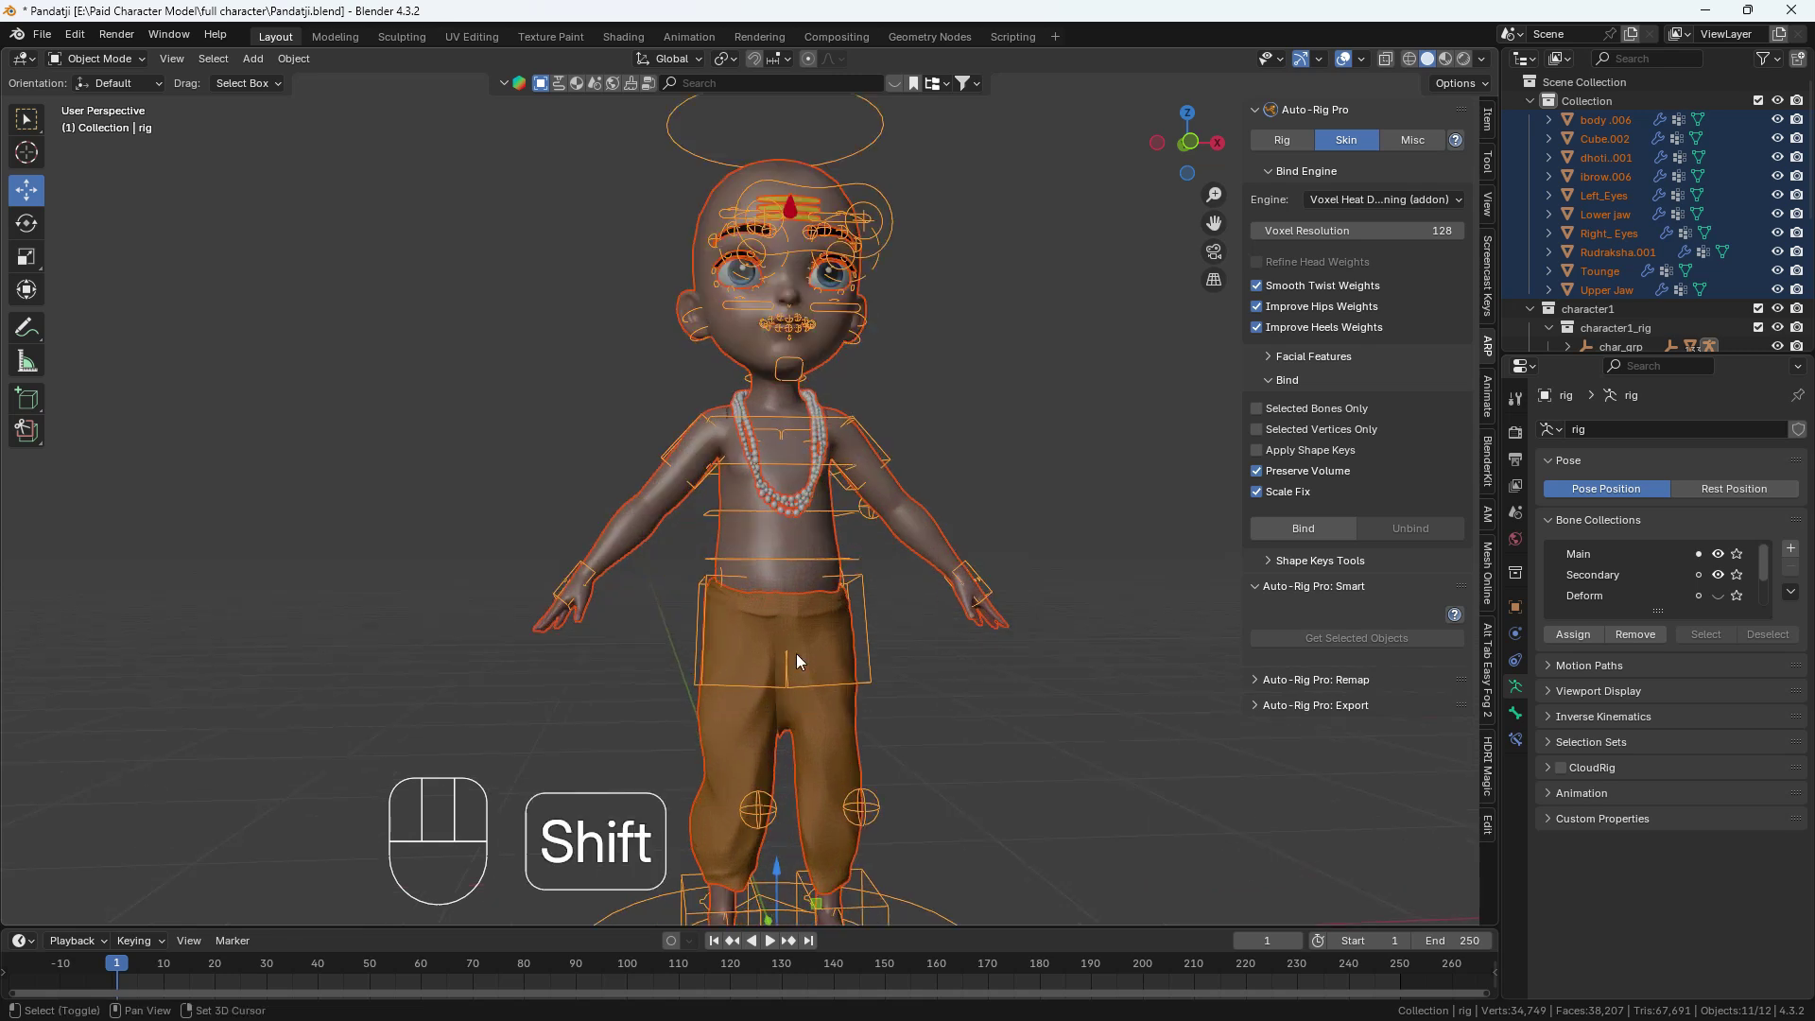
# Select only the rig and switch it to Pose Mode.
pyautogui.keyDown('shift'); pyautogui.moveTo(796, 654); pyautogui.dragTo(796, 553, button='middle'); pyautogui.keyUp('shift')
pyautogui.moveTo(917, 607); pyautogui.dragTo(874, 512, button='middle')
pyautogui.click(841, 482)
pyautogui.hotkey('ctrl', 'Tab')
pyautogui.moveTo(742, 533); pyautogui.dragTo(936, 567, button='middle')
pyautogui.keyDown('shift'); pyautogui.moveTo(902, 624); pyautogui.dragTo(810, 472, button='middle'); pyautogui.keyUp('shift')
# Test the rebound leg and dhoti deformation from several angles by moving the right foot IK control, cancelling the moves.
pyautogui.click(797, 593)
pyautogui.moveTo(797, 594); pyautogui.dragTo(762, 592, button='middle')
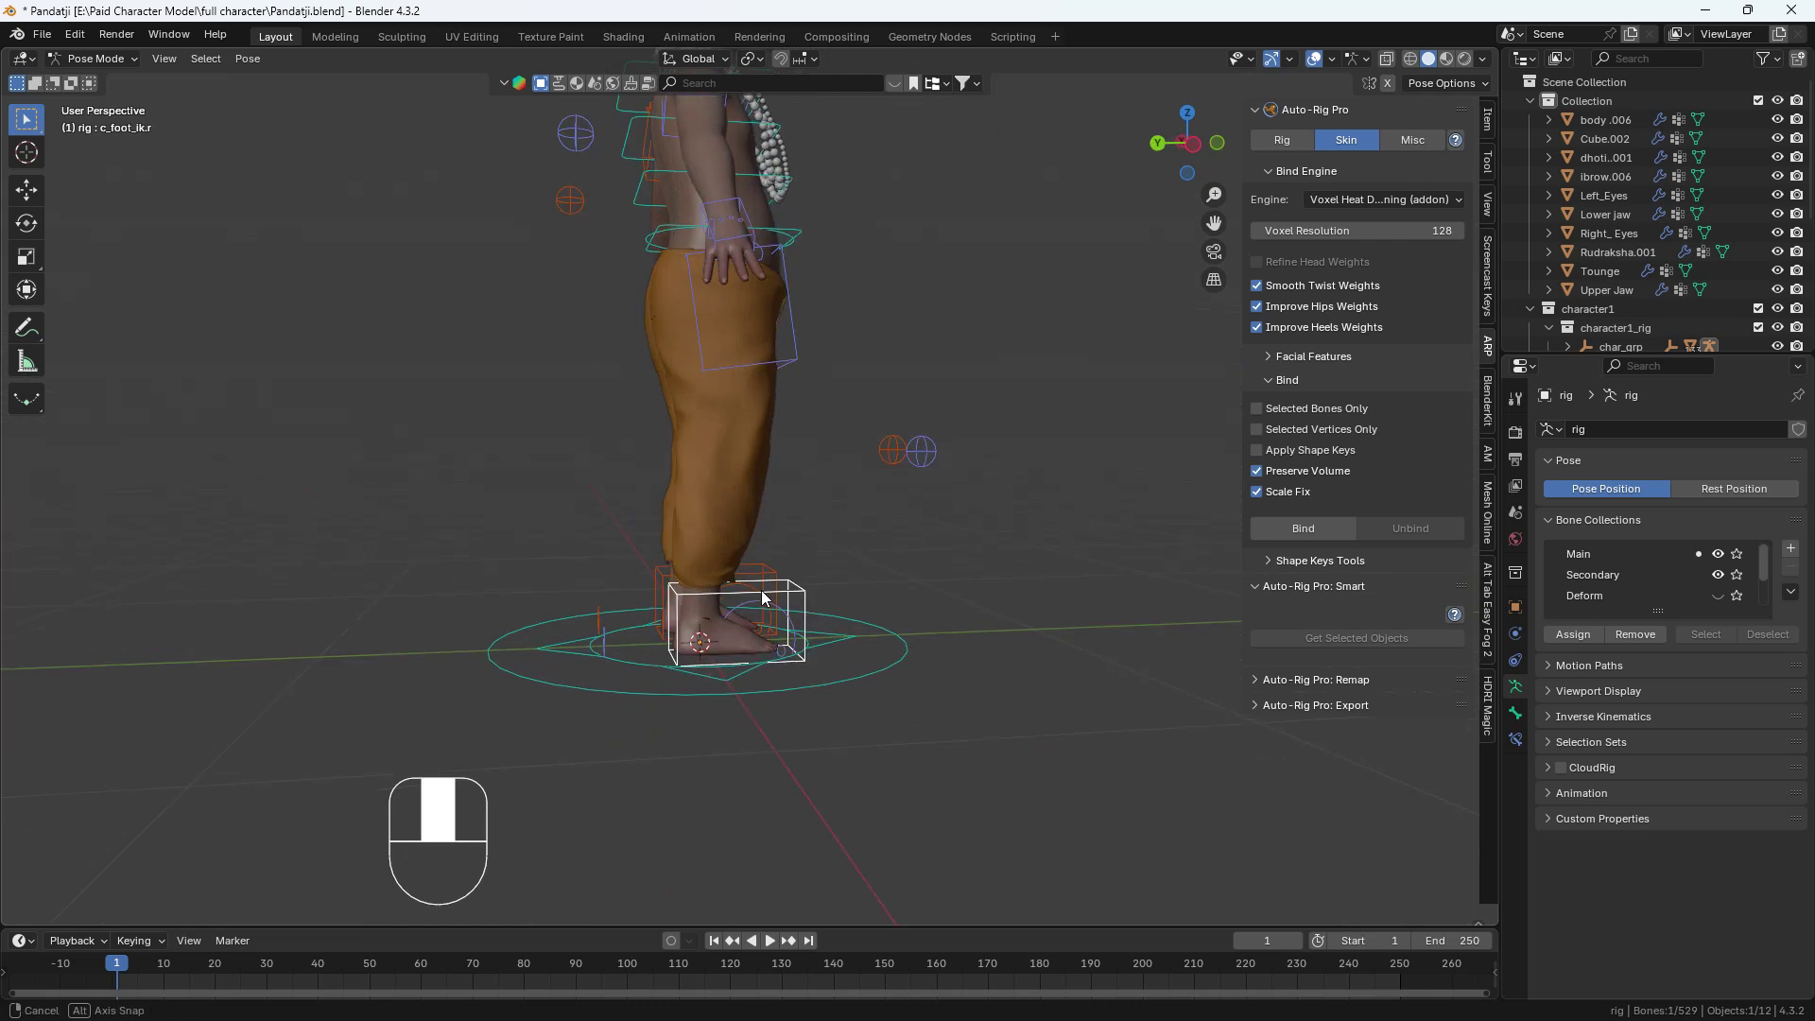
pyautogui.press('g')
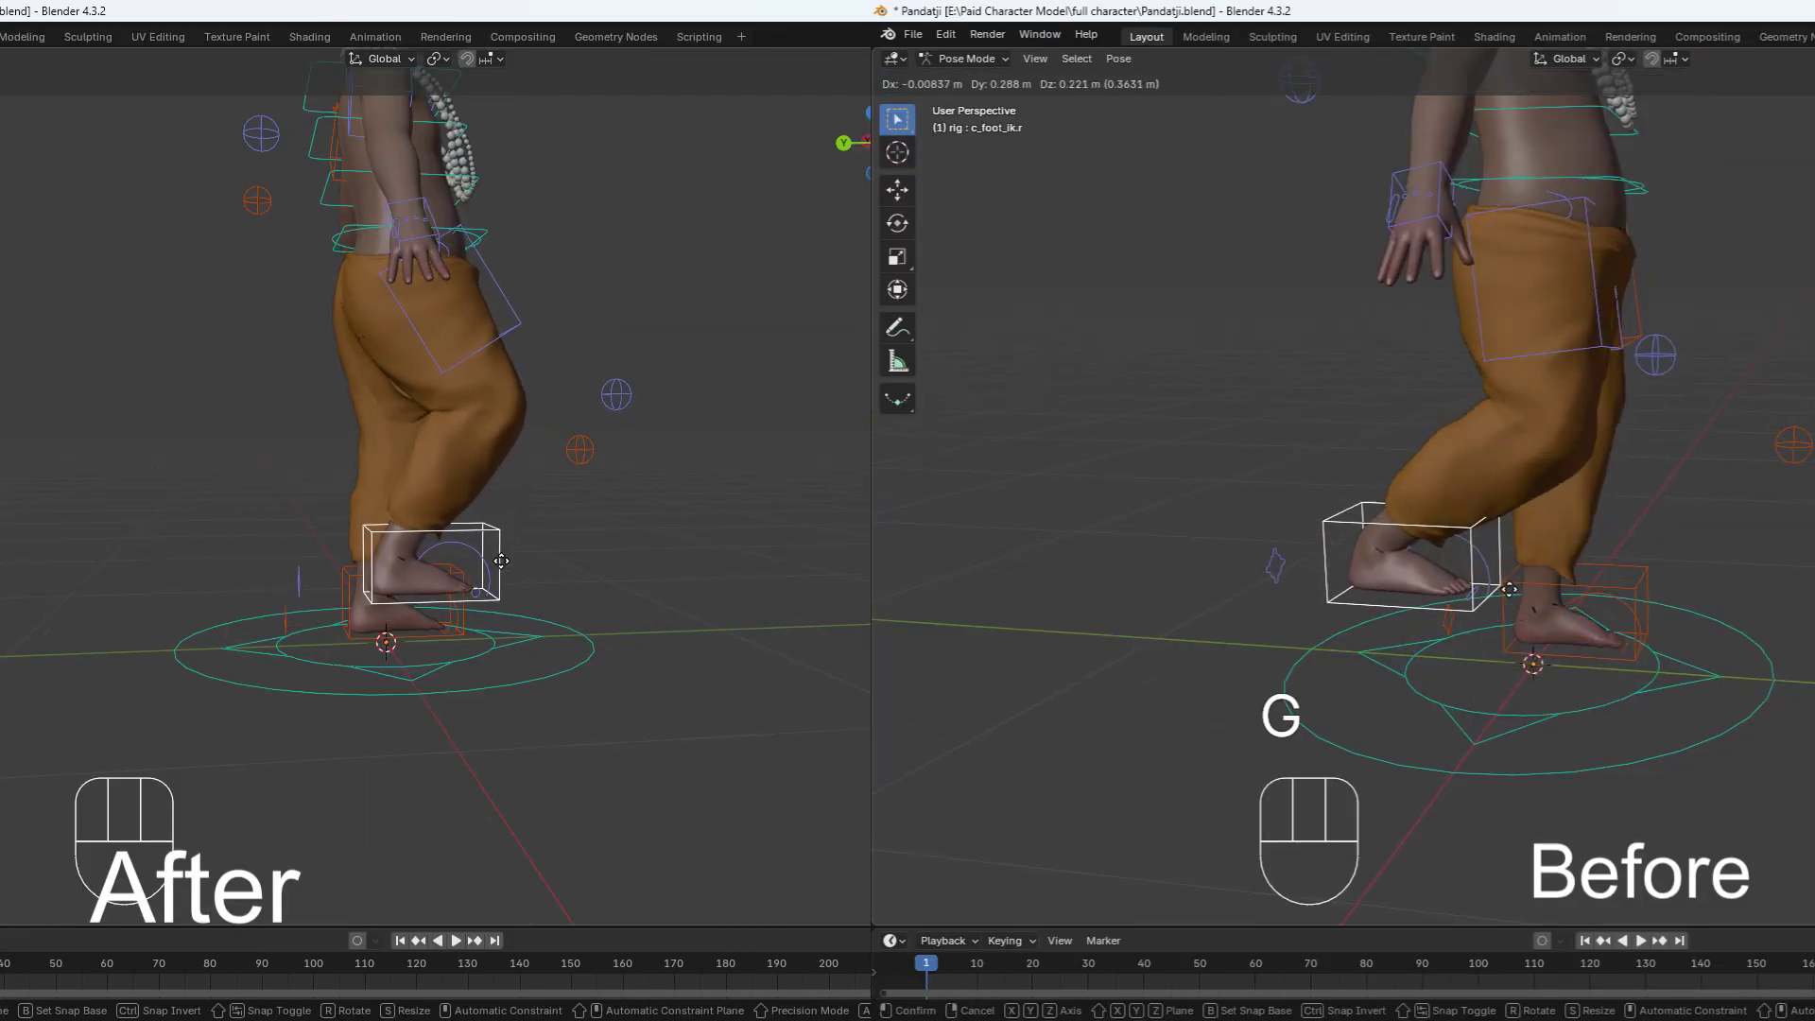
pyautogui.press('g')
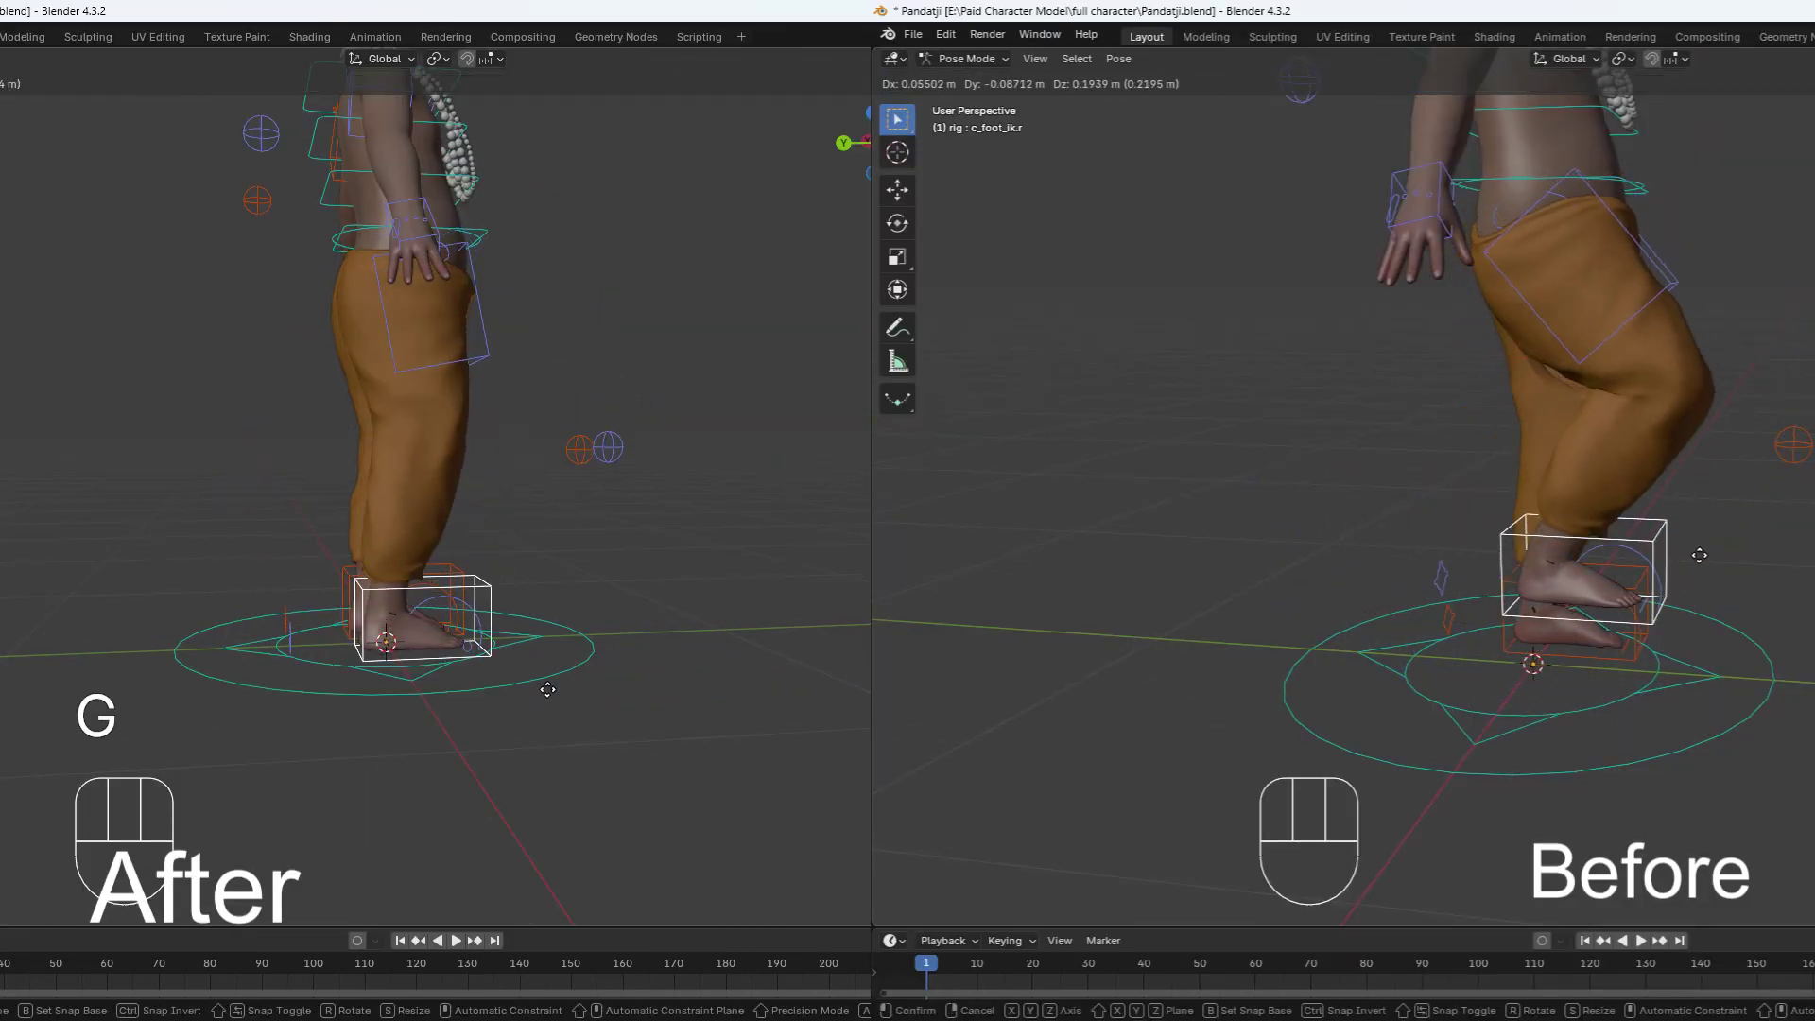
pyautogui.rightClick(1536, 537)
pyautogui.moveTo(1533, 537); pyautogui.dragTo(1409, 553, button='middle')
pyautogui.rightClick(564, 588)
pyautogui.moveTo(563, 587); pyautogui.dragTo(322, 605, button='middle')
pyautogui.press('g')
pyautogui.click(216, 644)
pyautogui.press('g')
pyautogui.rightClick(216, 647)
pyautogui.moveTo(216, 647); pyautogui.dragTo(405, 636, button='middle')
pyautogui.press('g')
pyautogui.rightClick(1649, 648)
pyautogui.moveTo(1649, 648); pyautogui.dragTo(1457, 681, button='middle')
pyautogui.rightClick(406, 622)
# Test the rebound head and necklace deformation by rotating the neck control, cancelling each rotation.
pyautogui.scroll(-3, 412, 503)
pyautogui.click(1390, 675)
pyautogui.scroll(2, 1390, 675)
pyautogui.keyDown('shift'); pyautogui.moveTo(209, 328); pyautogui.dragTo(444, 364, button='middle'); pyautogui.keyUp('shift')
pyautogui.scroll(5, 342, 365)
pyautogui.press('g')
pyautogui.press('r')
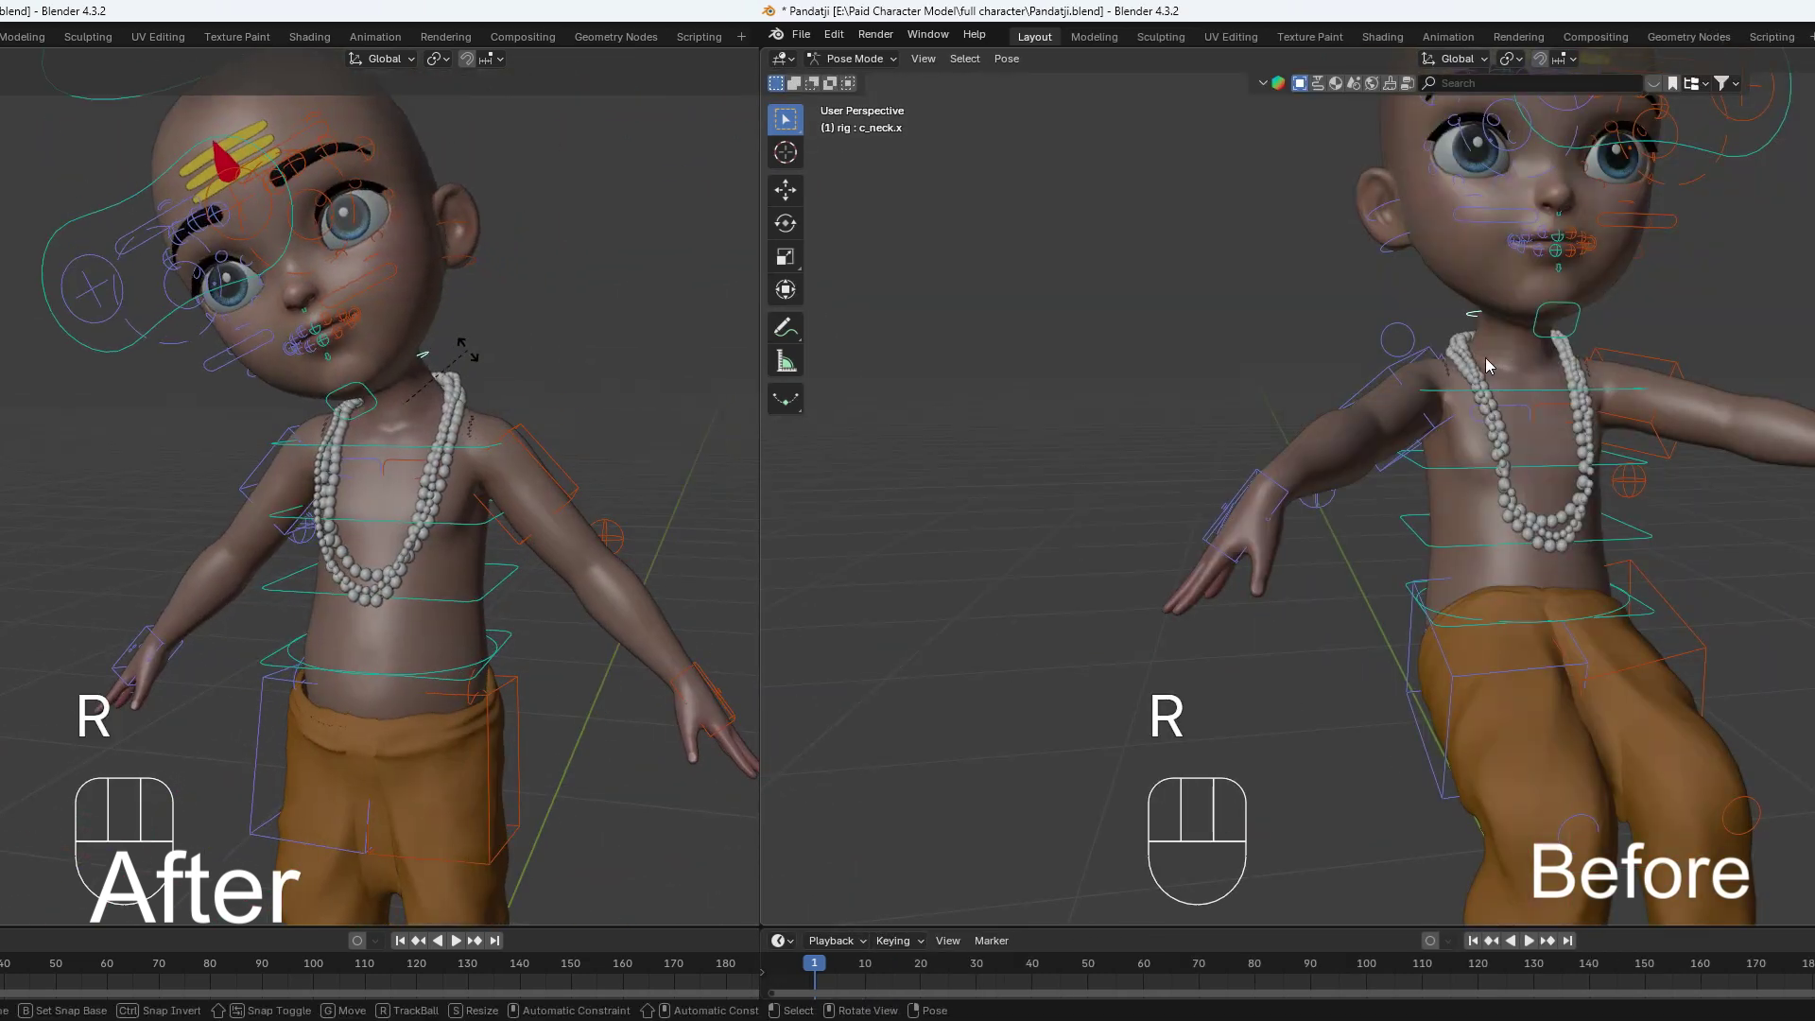
pyautogui.press('r')
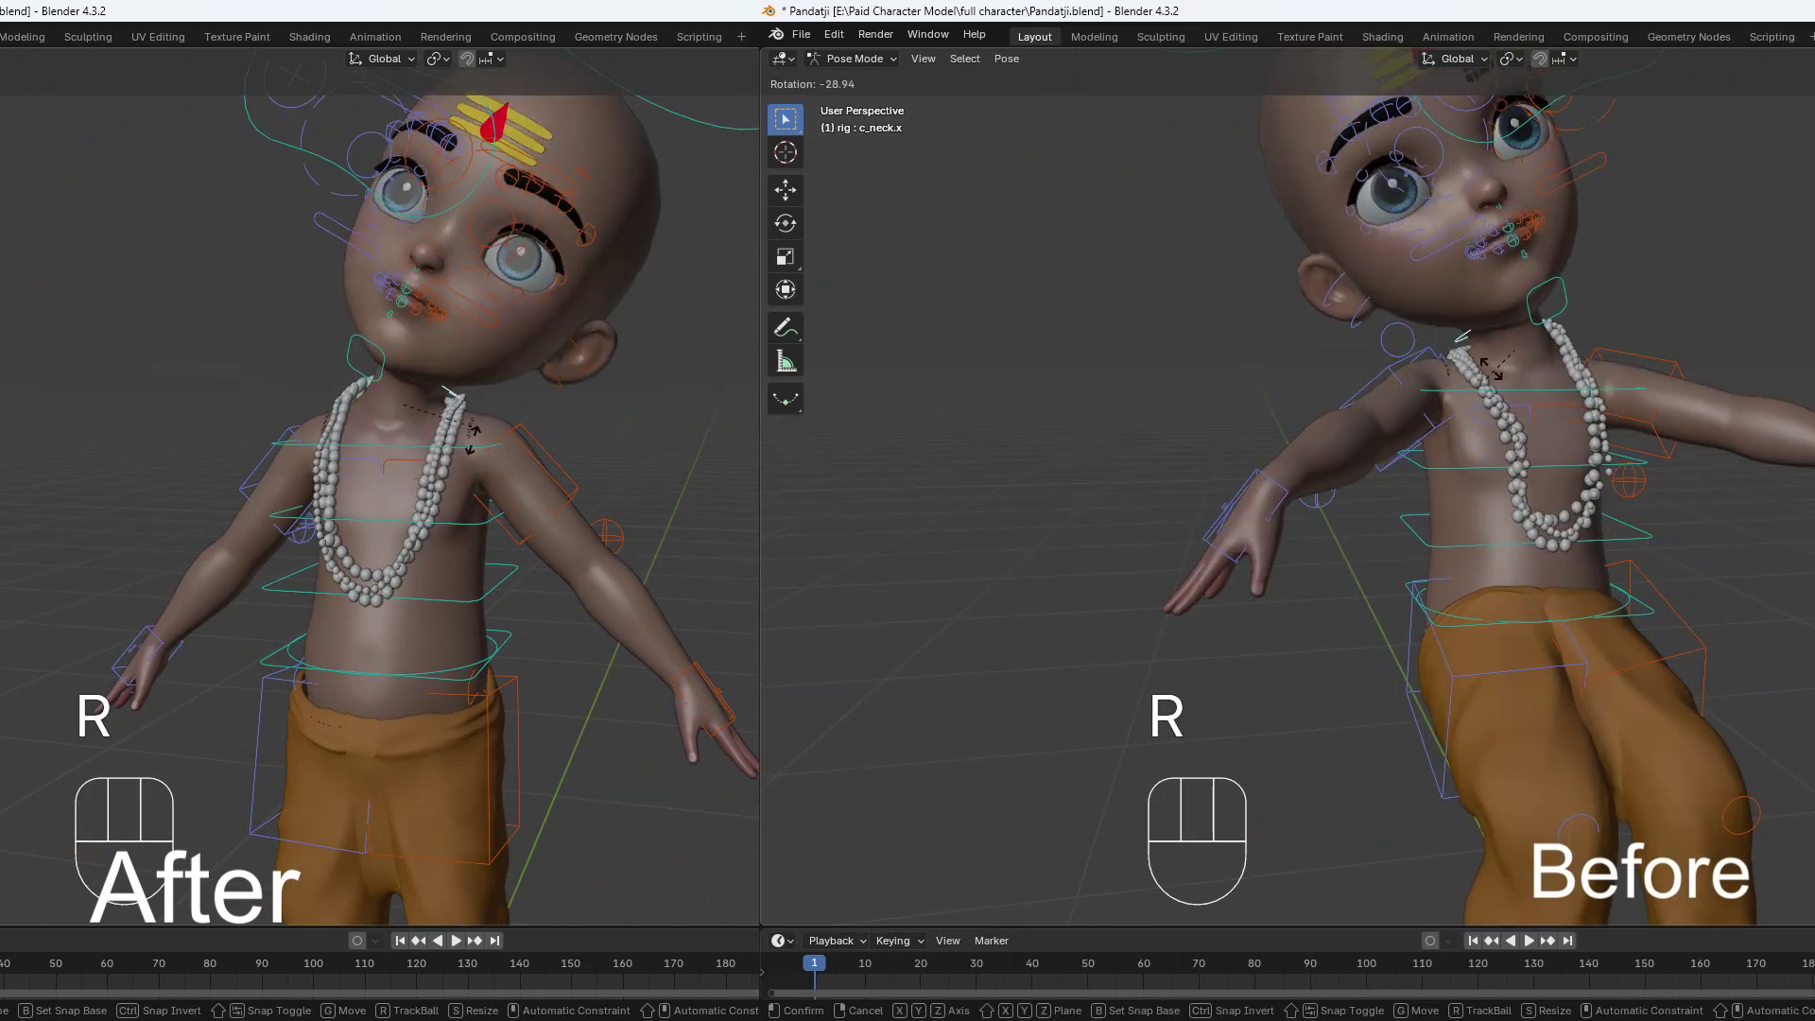
pyautogui.rightClick(463, 364)
pyautogui.scroll(3, 454, 364)
pyautogui.moveTo(416, 352); pyautogui.dragTo(466, 359, button='middle')
pyautogui.press('r')
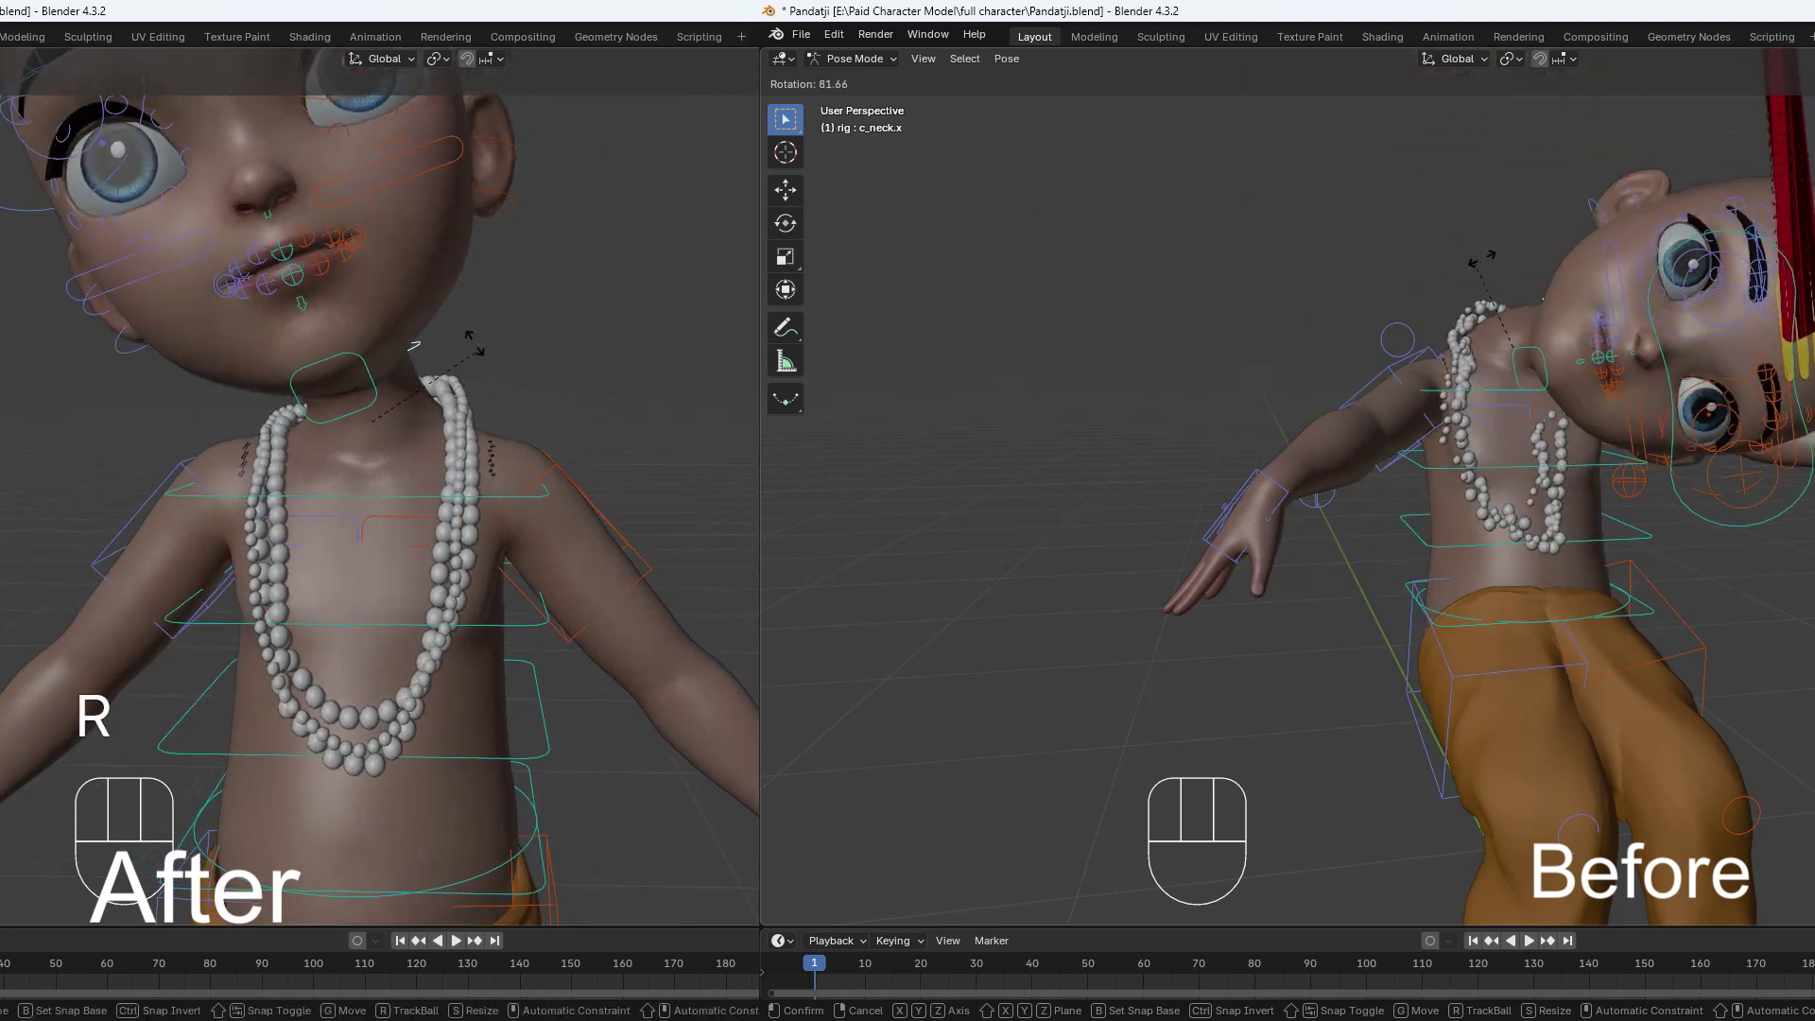
pyautogui.rightClick(1500, 320)
pyautogui.press('r')
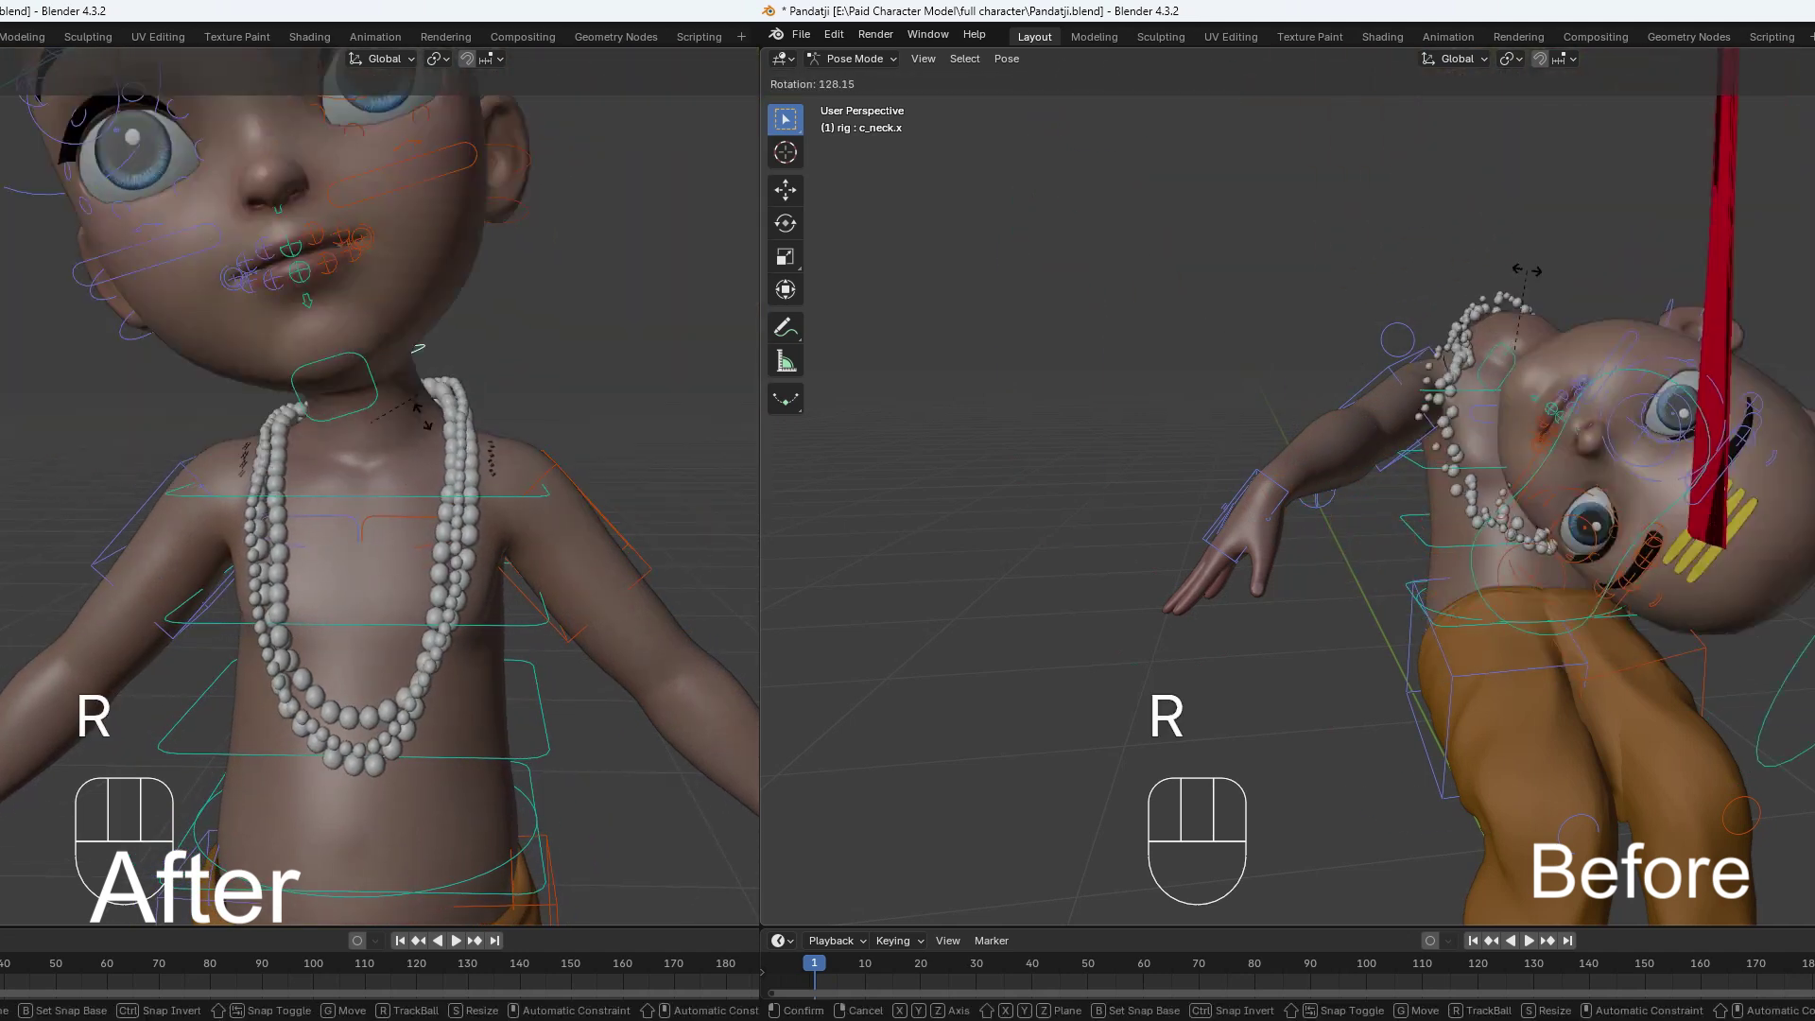
pyautogui.rightClick(1500, 390)
pyautogui.press('`')
pyautogui.click(1367, 343)
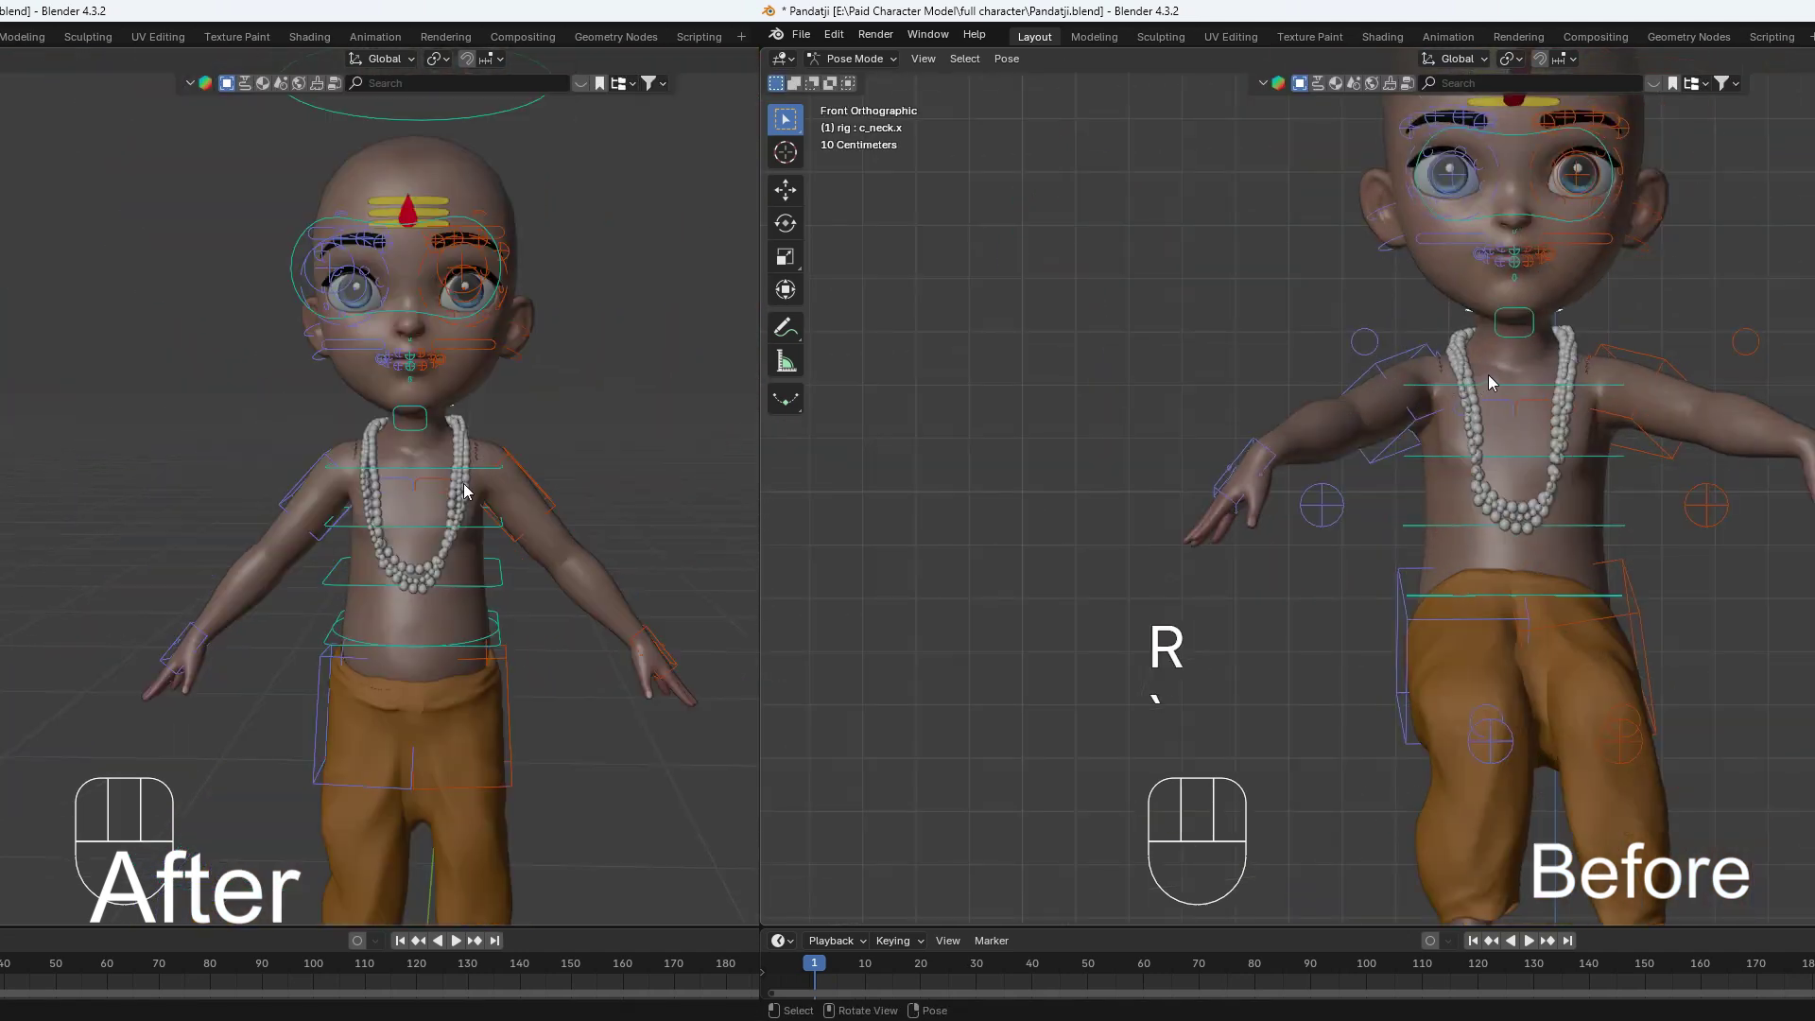
pyautogui.press('a')
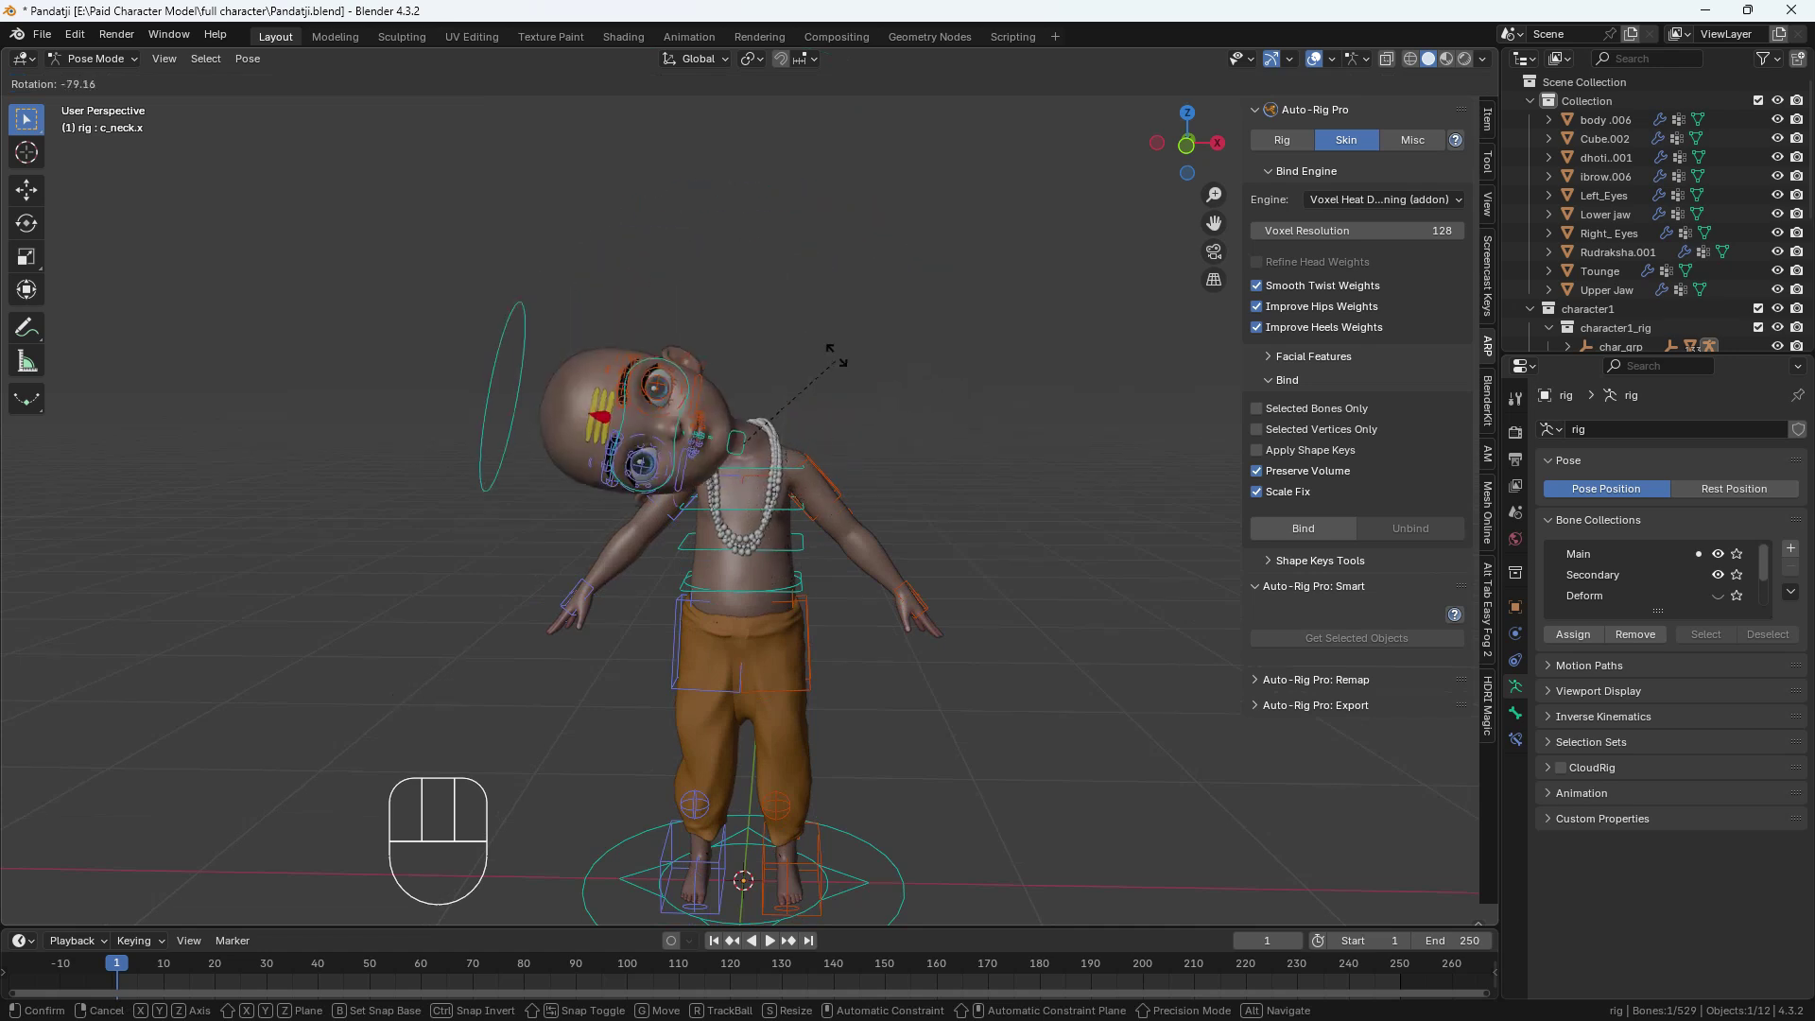
pyautogui.press('Escape')
# Test the eye movement by rotating and moving the shared eye target control, cancelling each transform.
pyautogui.scroll(4, 780, 282)
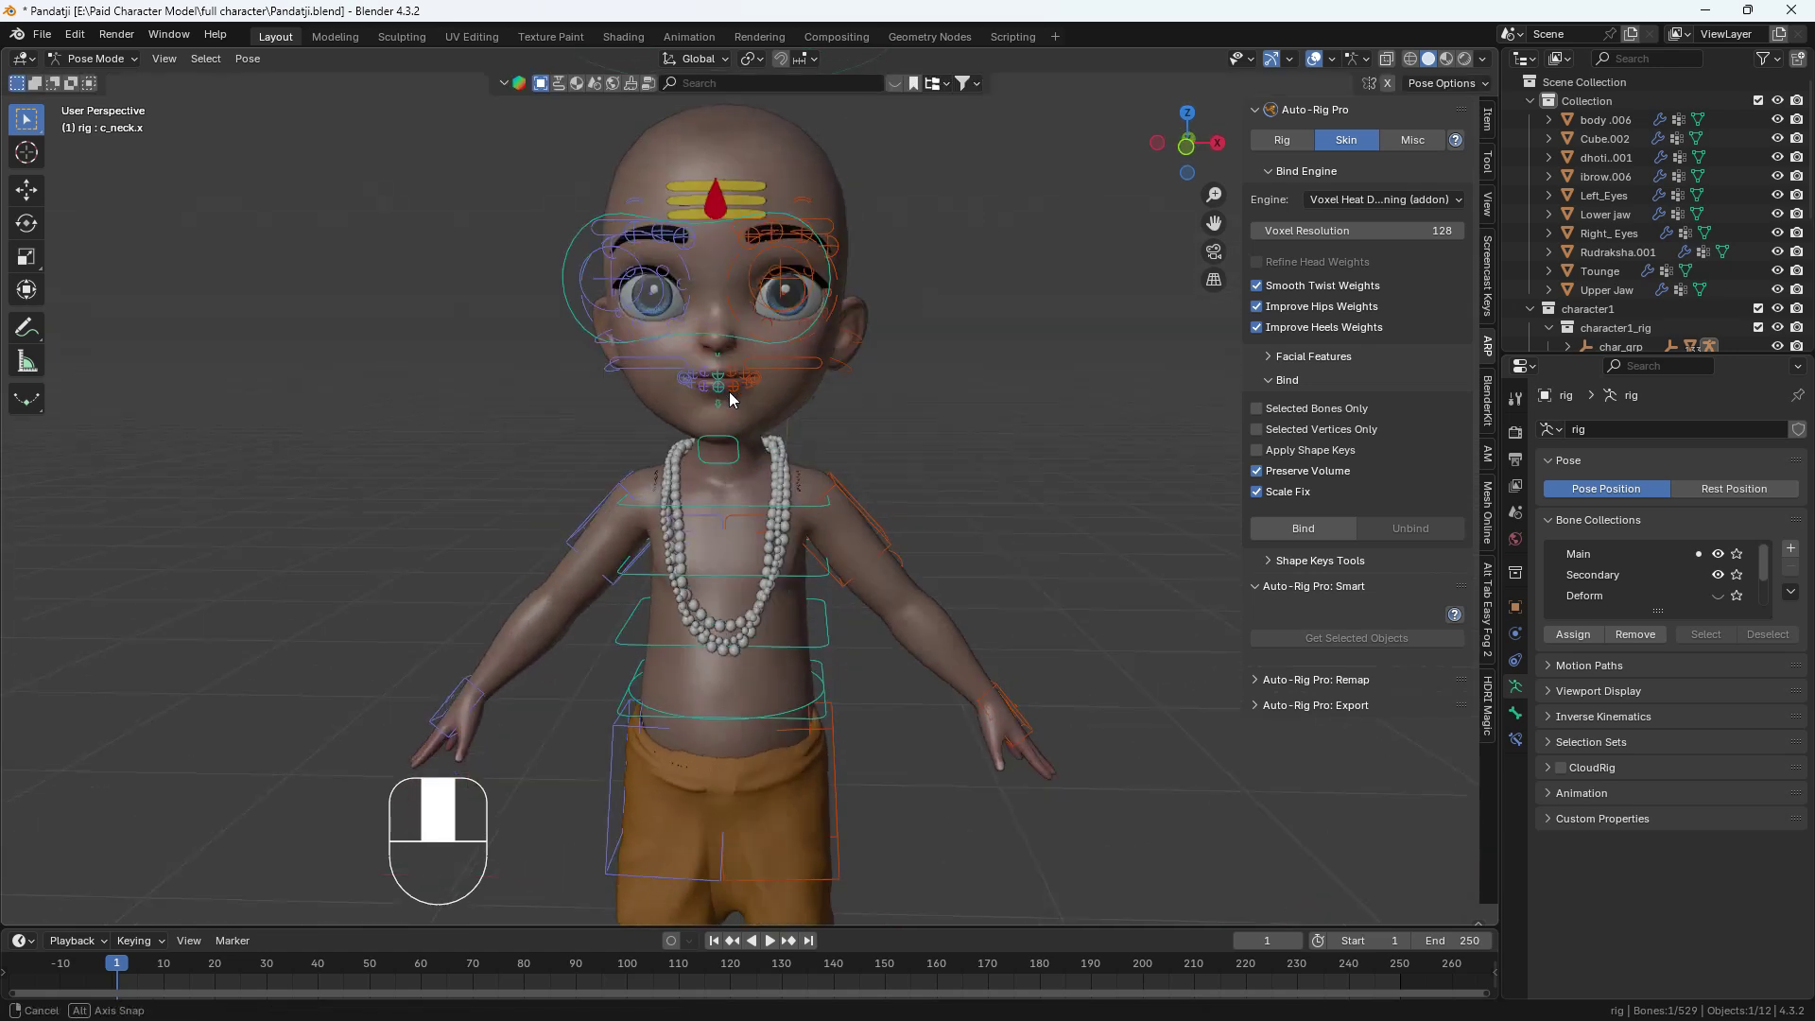
pyautogui.click(780, 282)
pyautogui.press('r')
pyautogui.press('Escape')
pyautogui.click(811, 346)
pyautogui.press('r')
pyautogui.press('Escape')
pyautogui.press('g')
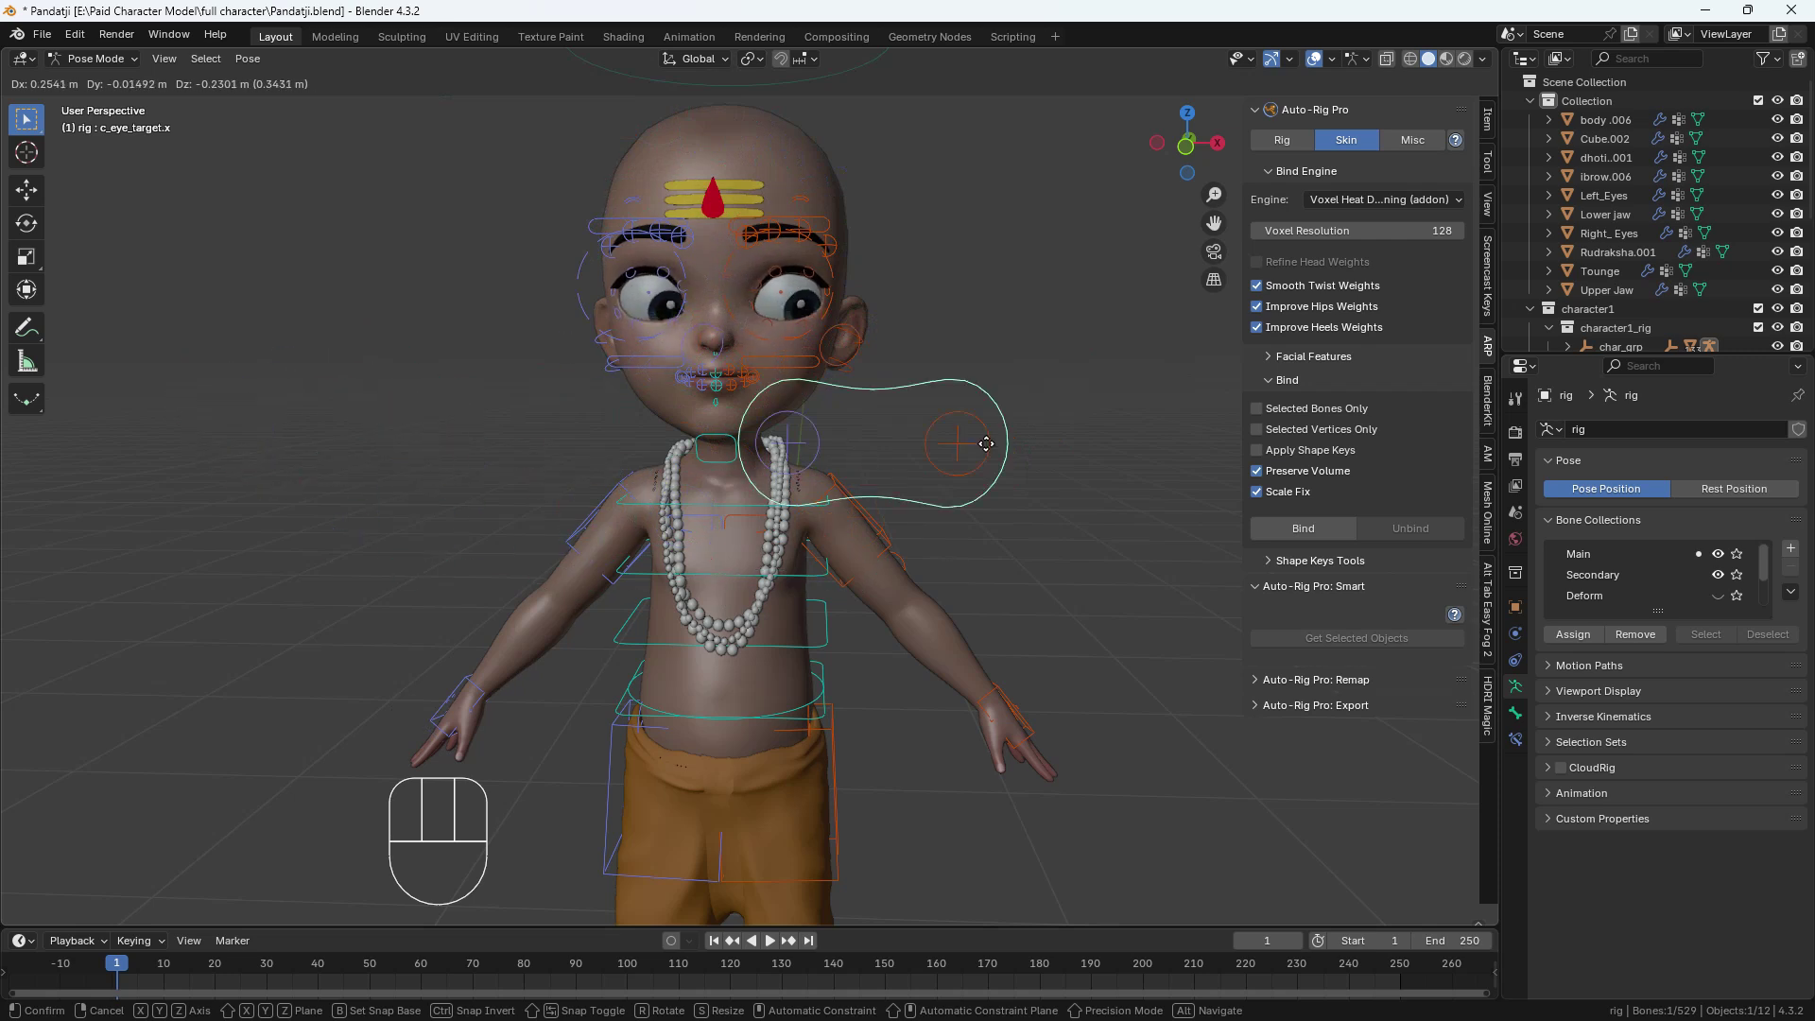
pyautogui.press('Escape')
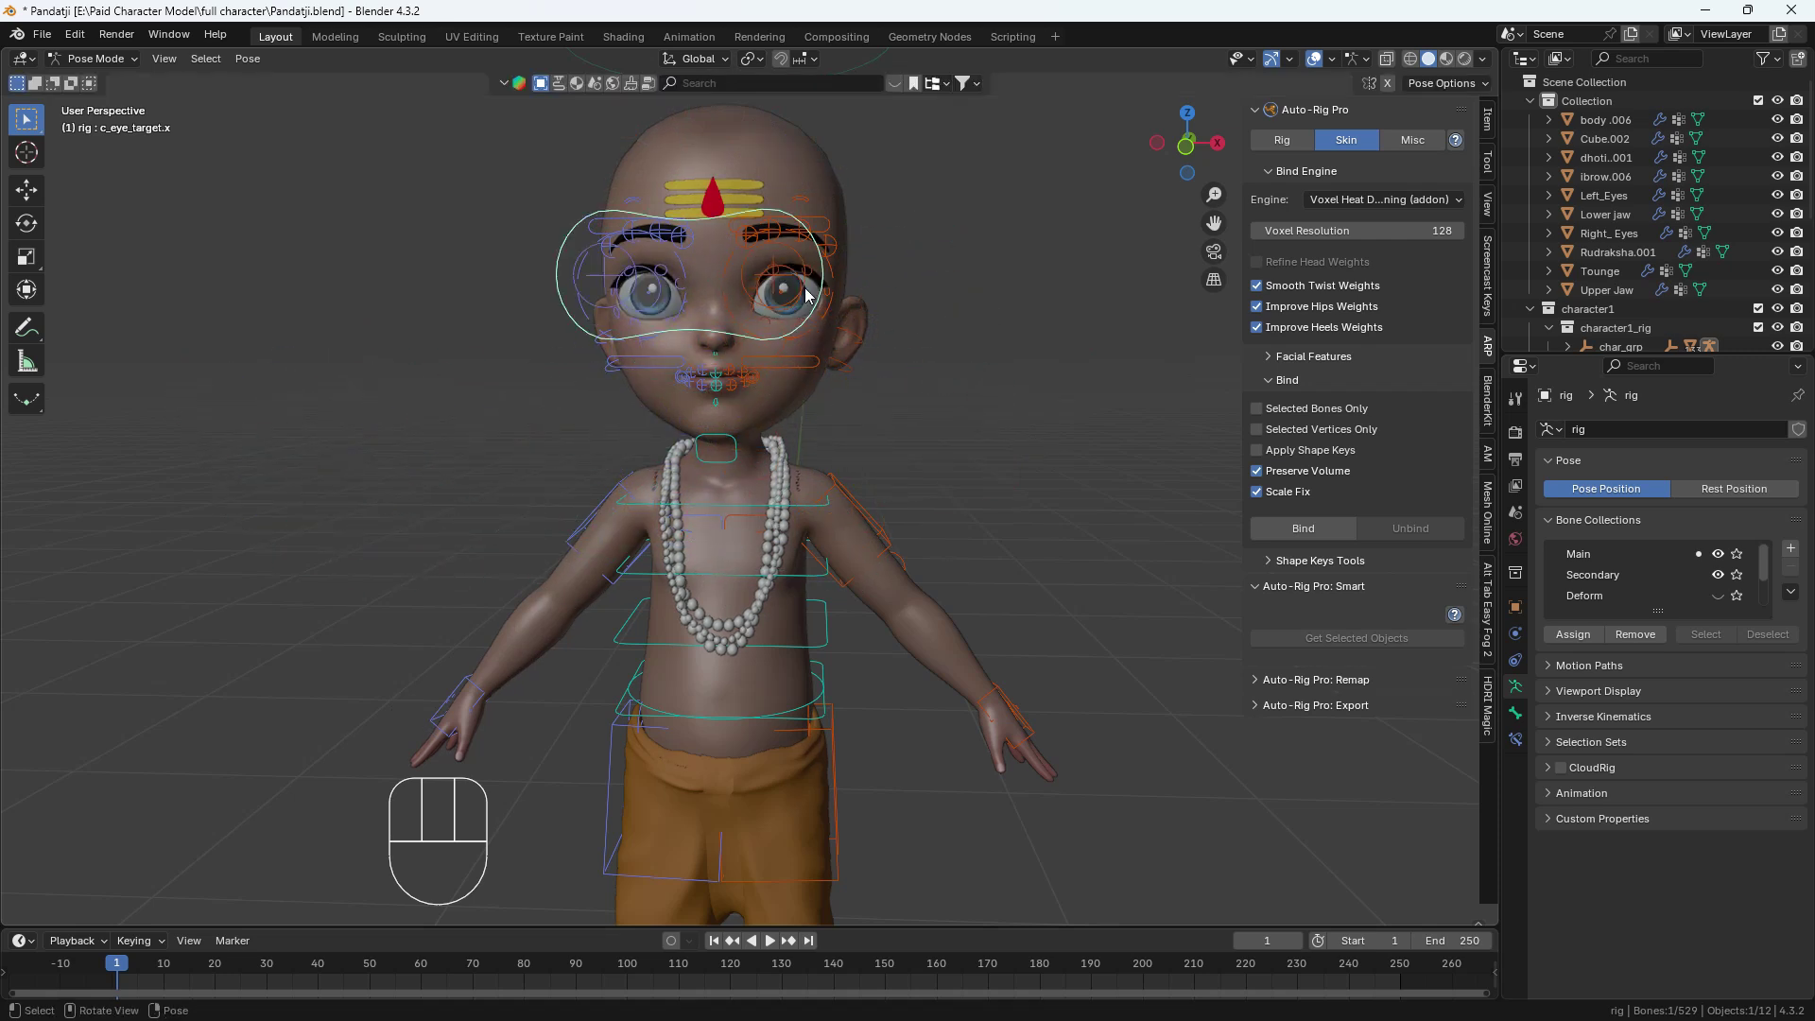
# Test the eyebrow deformation by moving the left and right full eyebrow controls, cancelling each move.
pyautogui.scroll(3, 794, 199)
pyautogui.click(790, 202)
pyautogui.press('g')
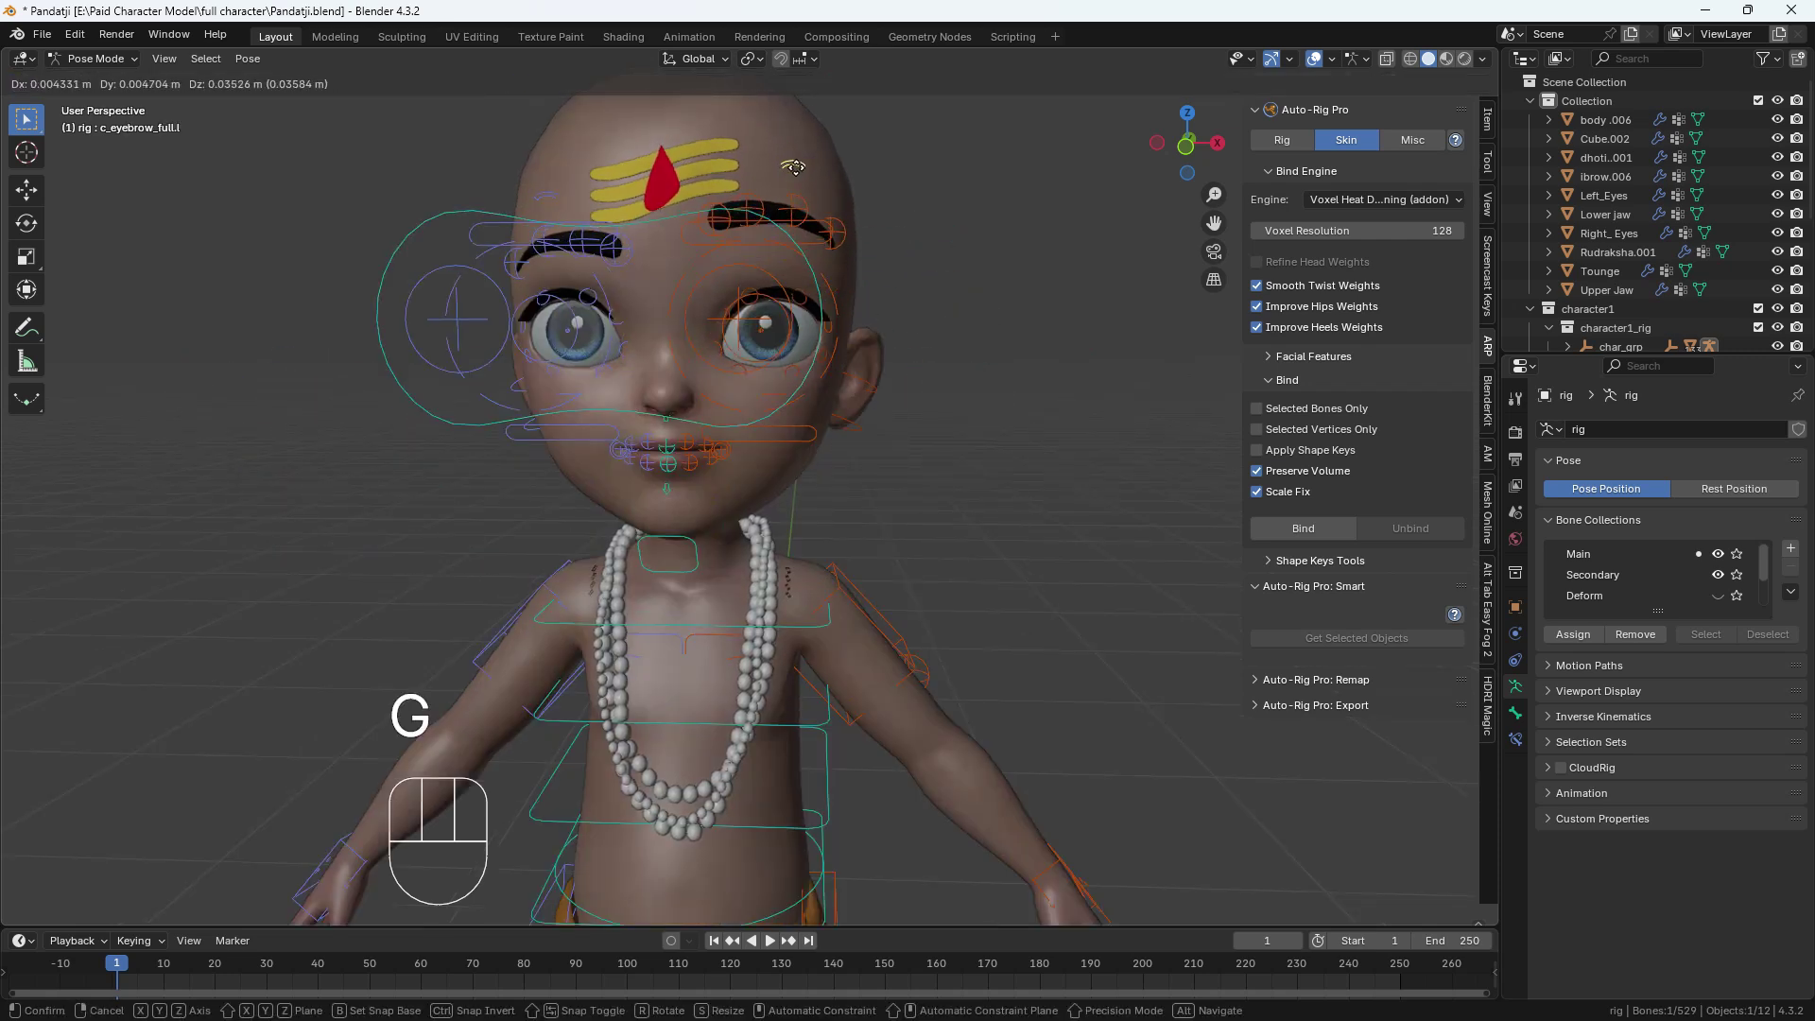
pyautogui.press('Escape')
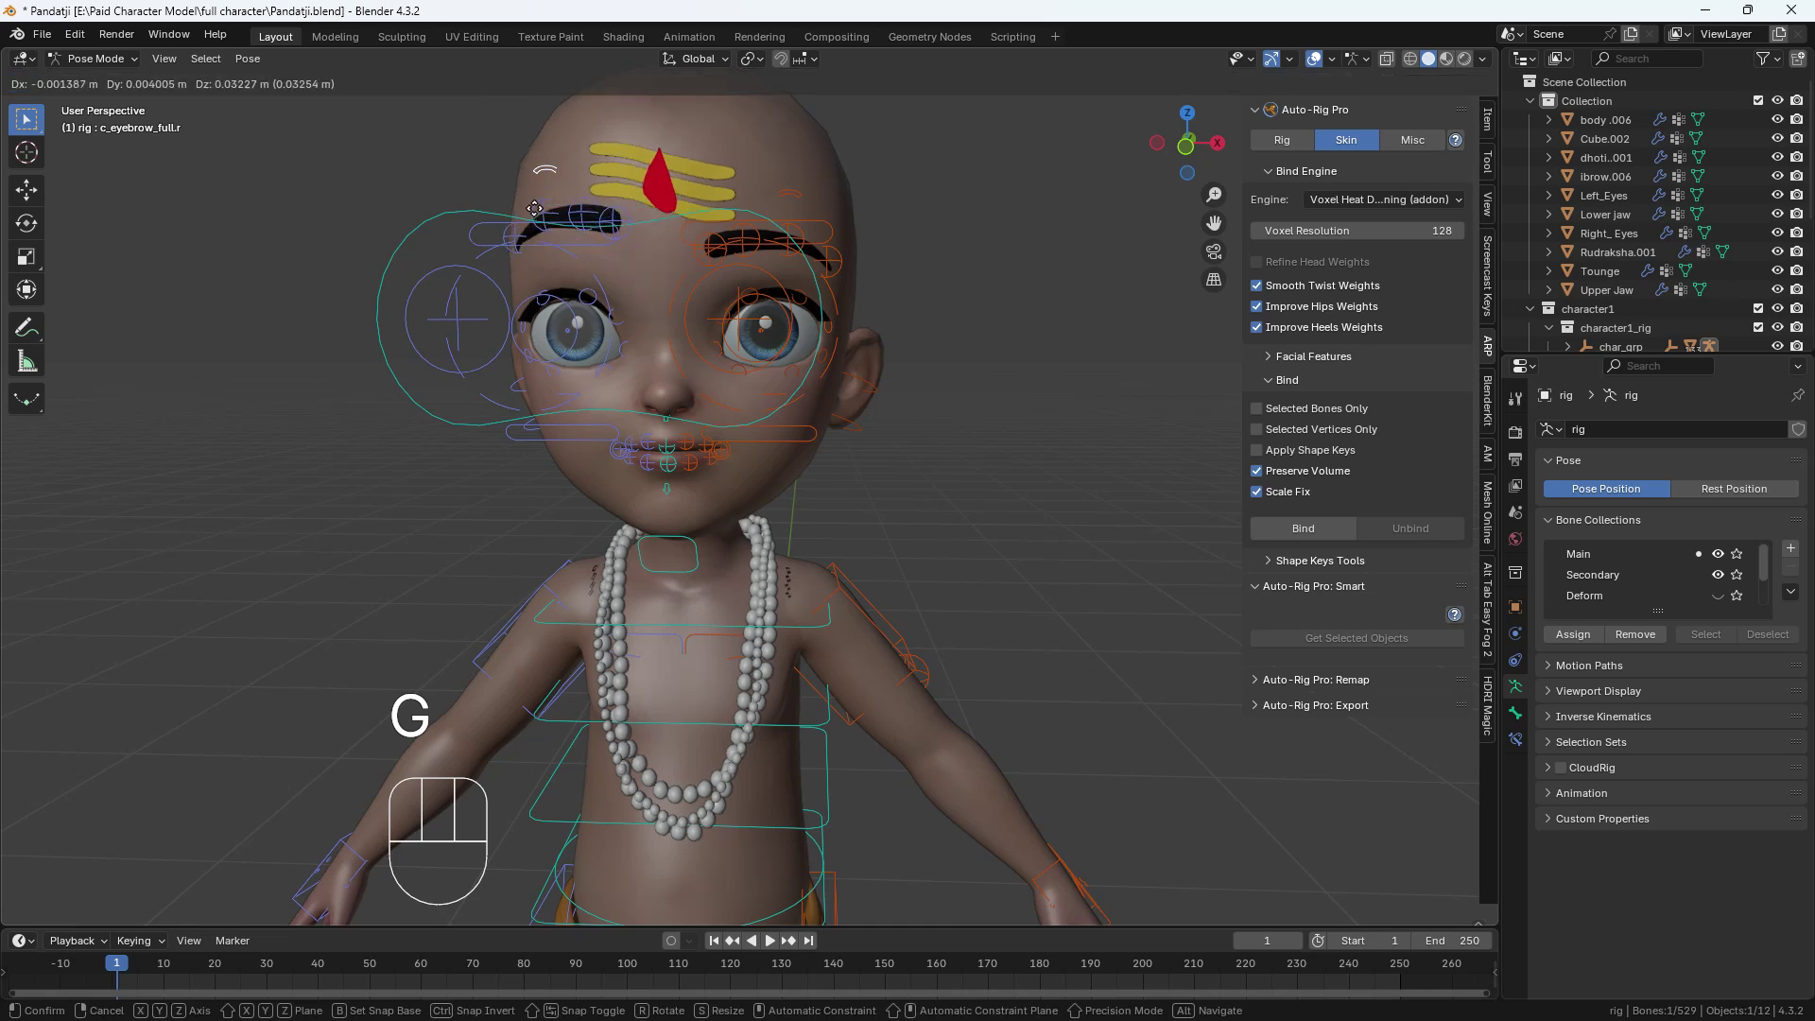
# Test the left eye's blink by moving its upper eyelid control down, cancelling the move.
pyautogui.scroll(2, 666, 234)
pyautogui.click(711, 251)
pyautogui.press('g')
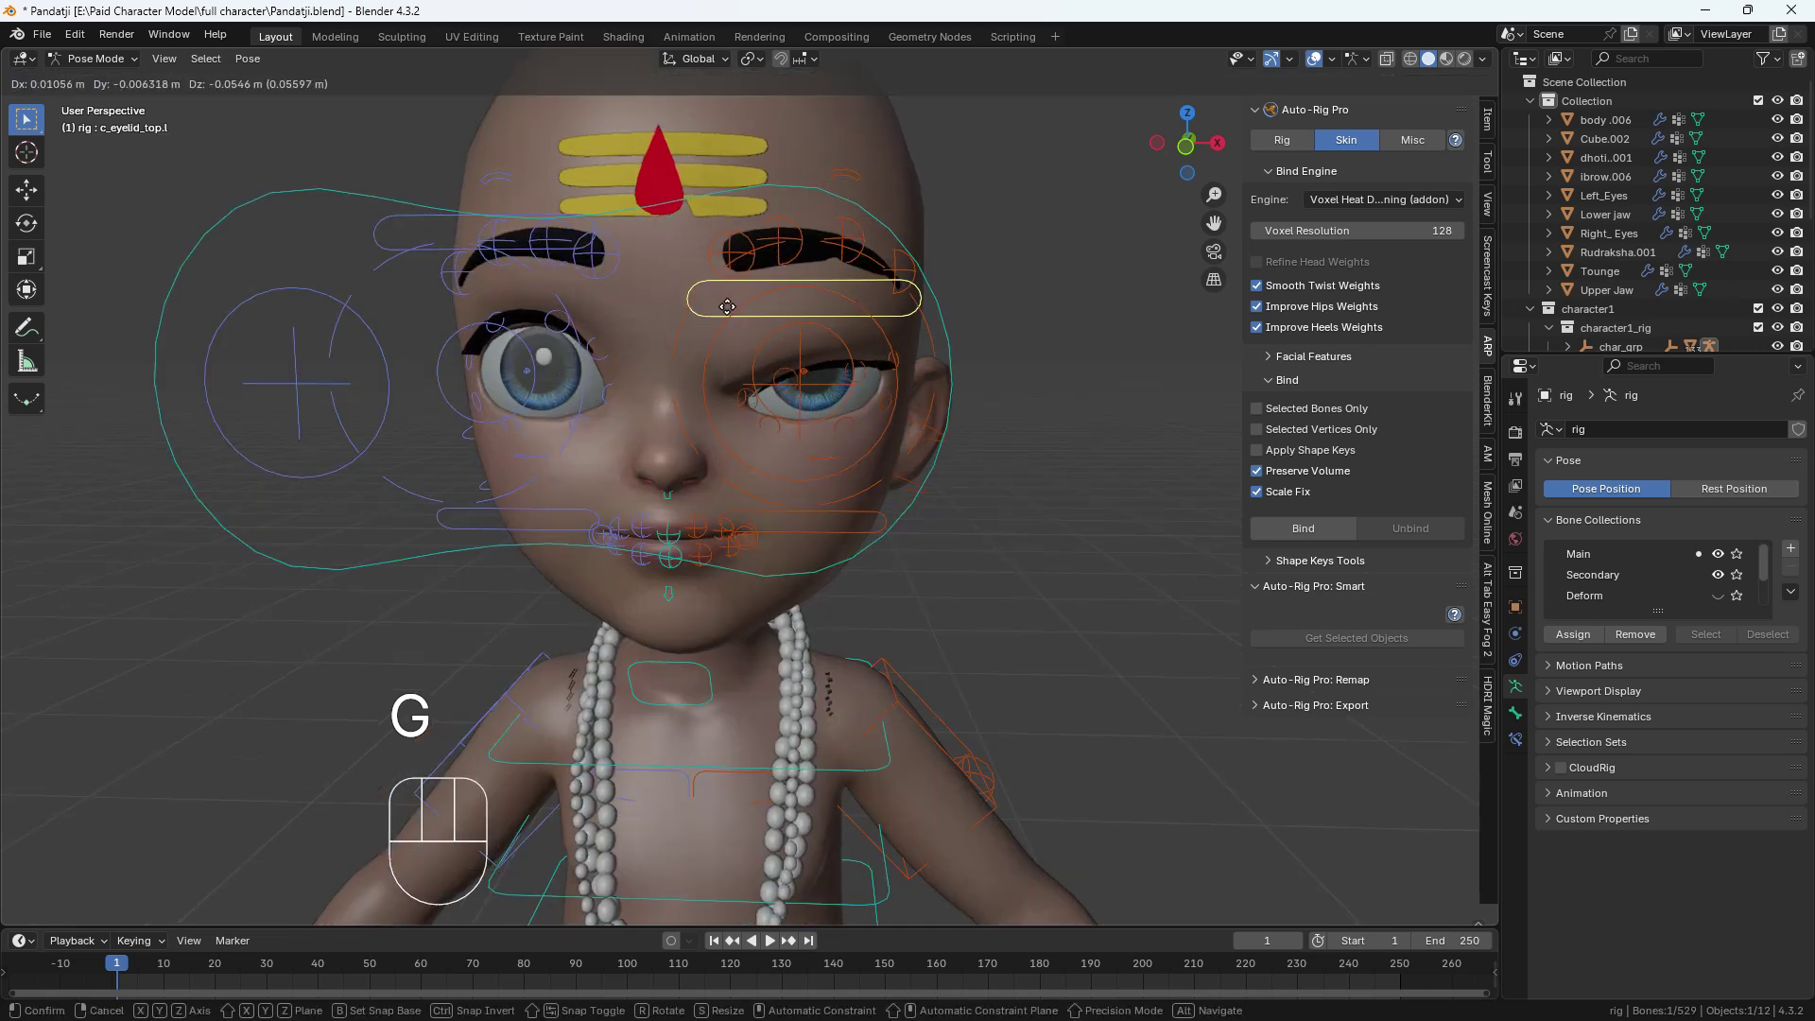
pyautogui.press('Escape')
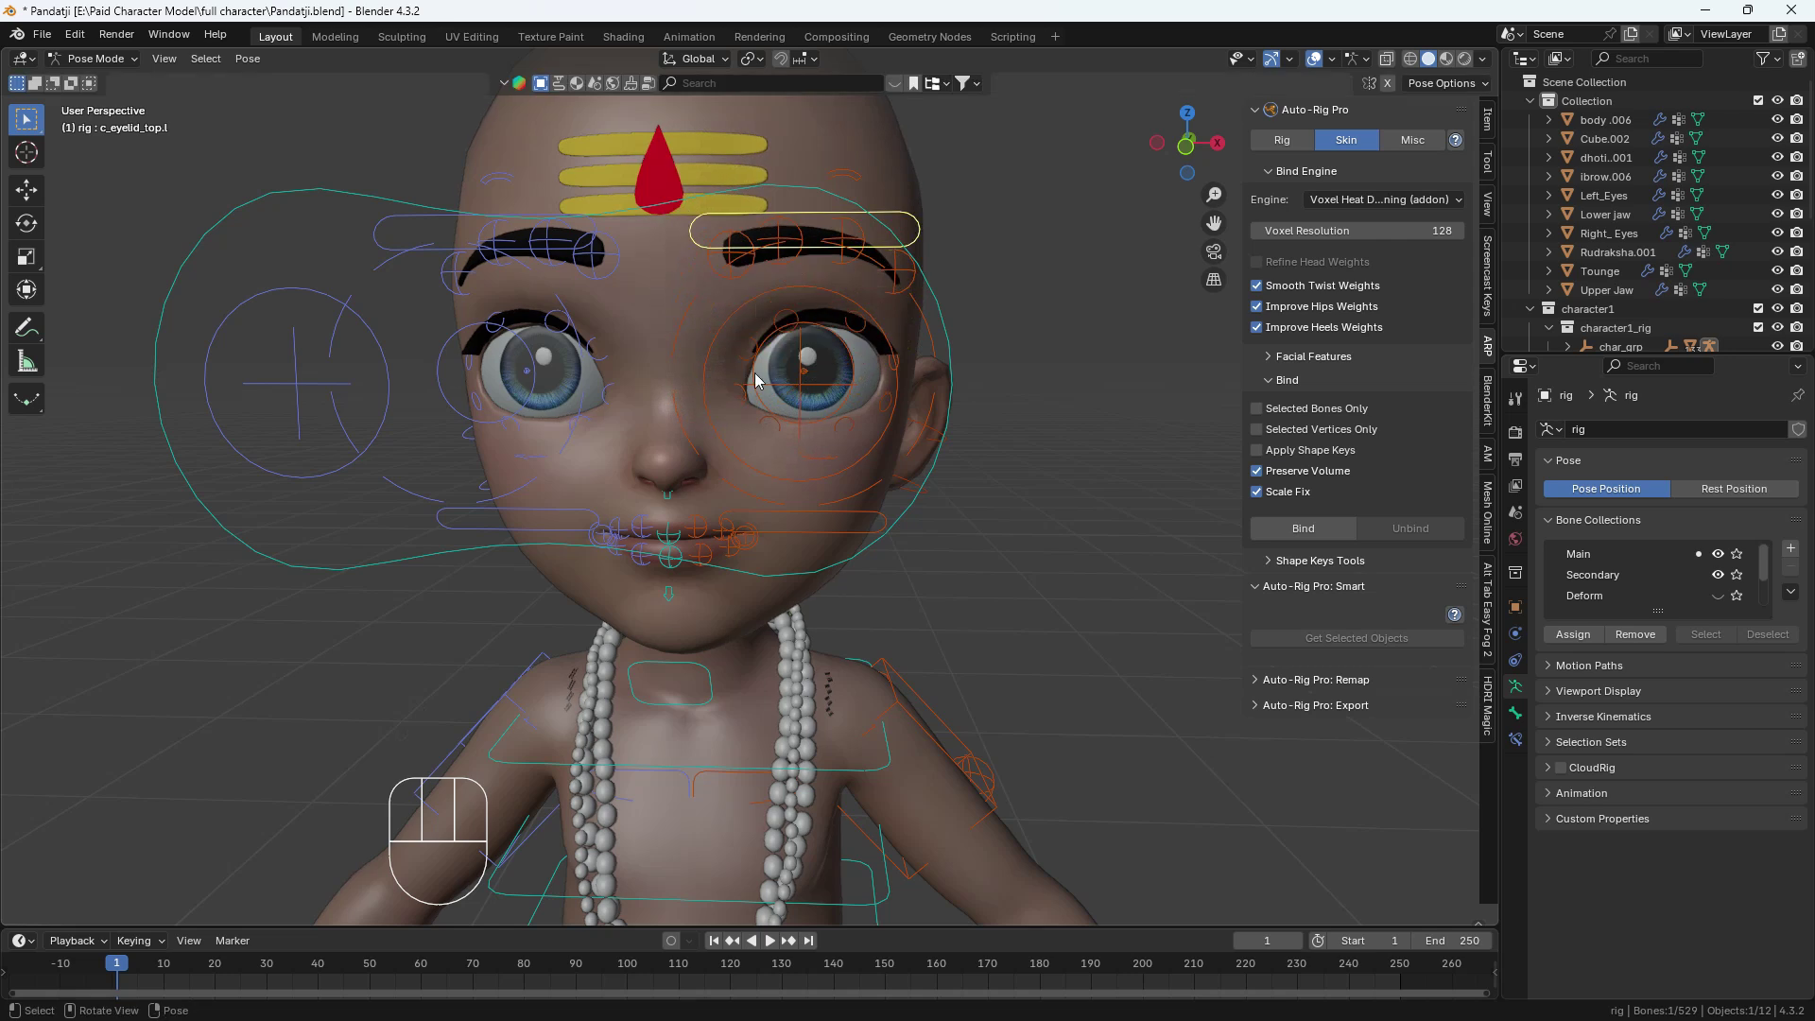
# Test the left cheek smile and lower eyelid controls by moving each of them up, cancelling both moves.
pyautogui.moveTo(814, 463)
pyautogui.mouseDown(button='middle')
pyautogui.moveTo(836, 454)
pyautogui.moveTo(830, 469)
pyautogui.mouseUp(button='middle')
pyautogui.click(824, 454)
pyautogui.press('g')
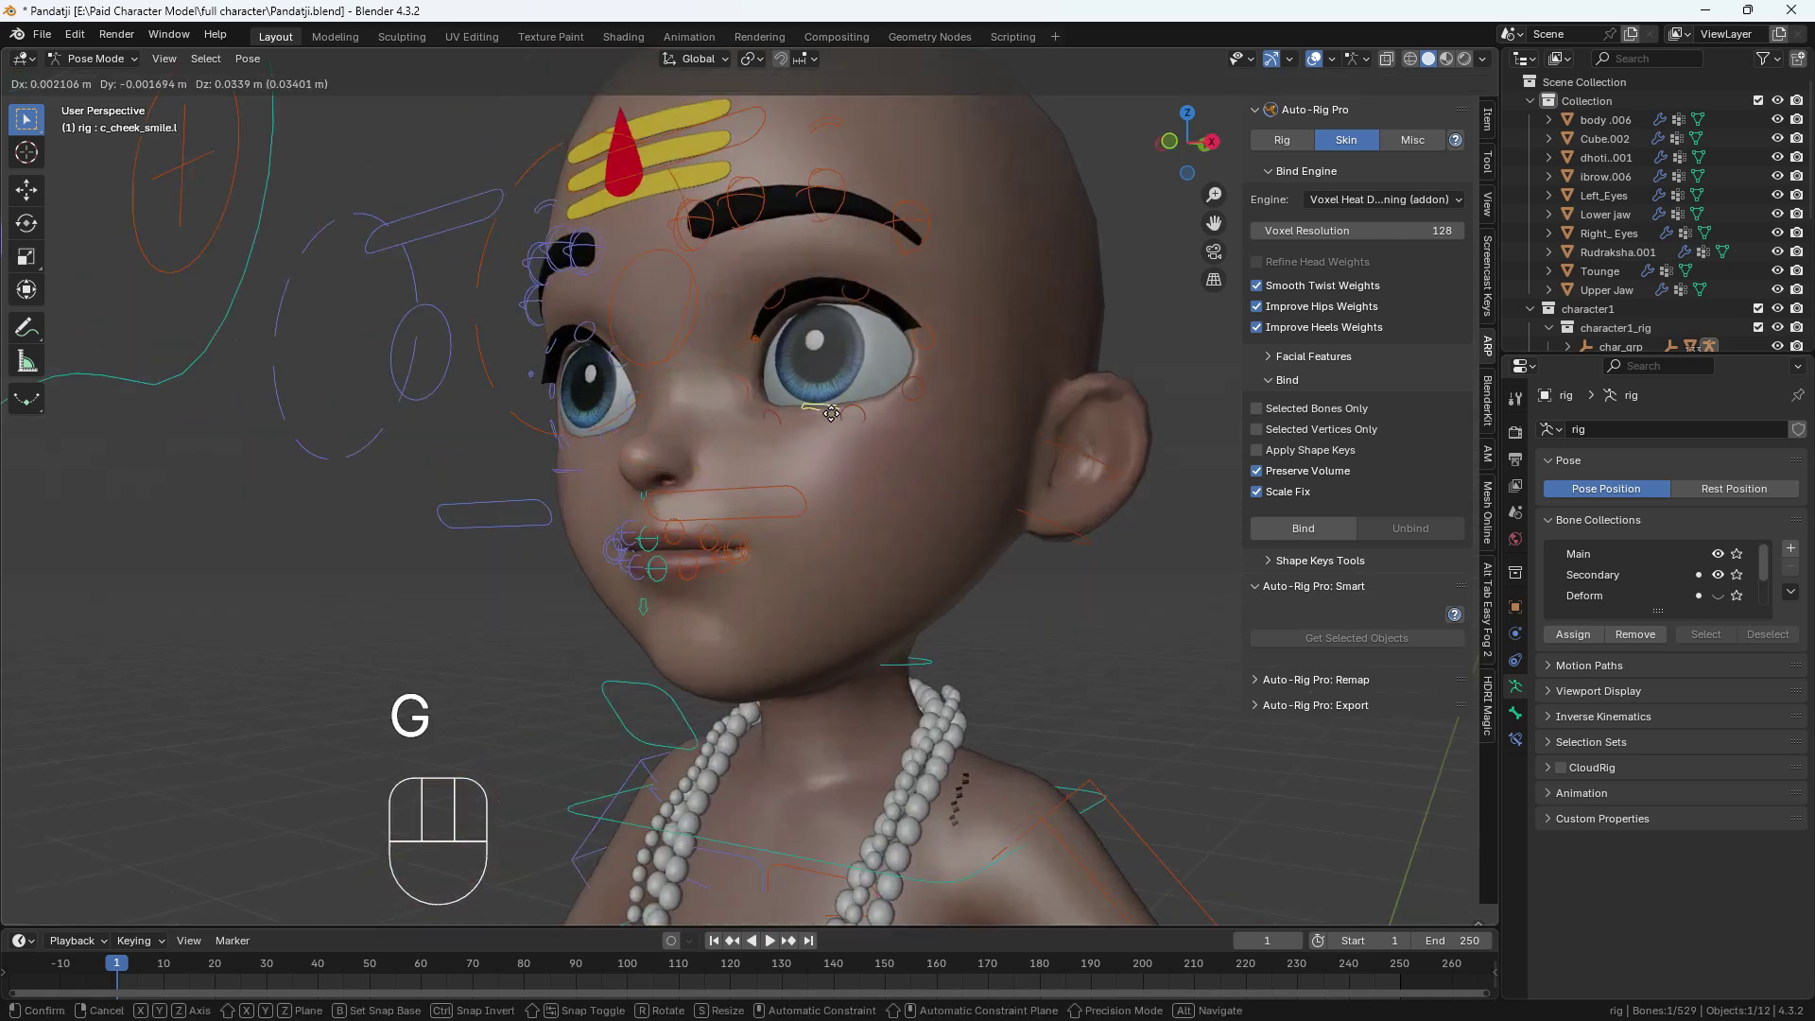
pyautogui.moveTo(830, 524)
pyautogui.keyDown('alt'); pyautogui.mouseDown(button='middle')
pyautogui.moveTo(893, 536)
pyautogui.moveTo(880, 475)
pyautogui.moveTo(855, 538)
pyautogui.mouseUp(button='middle'); pyautogui.keyUp('alt')
pyautogui.rightClick(862, 543)
pyautogui.click(832, 459)
pyautogui.press('g')
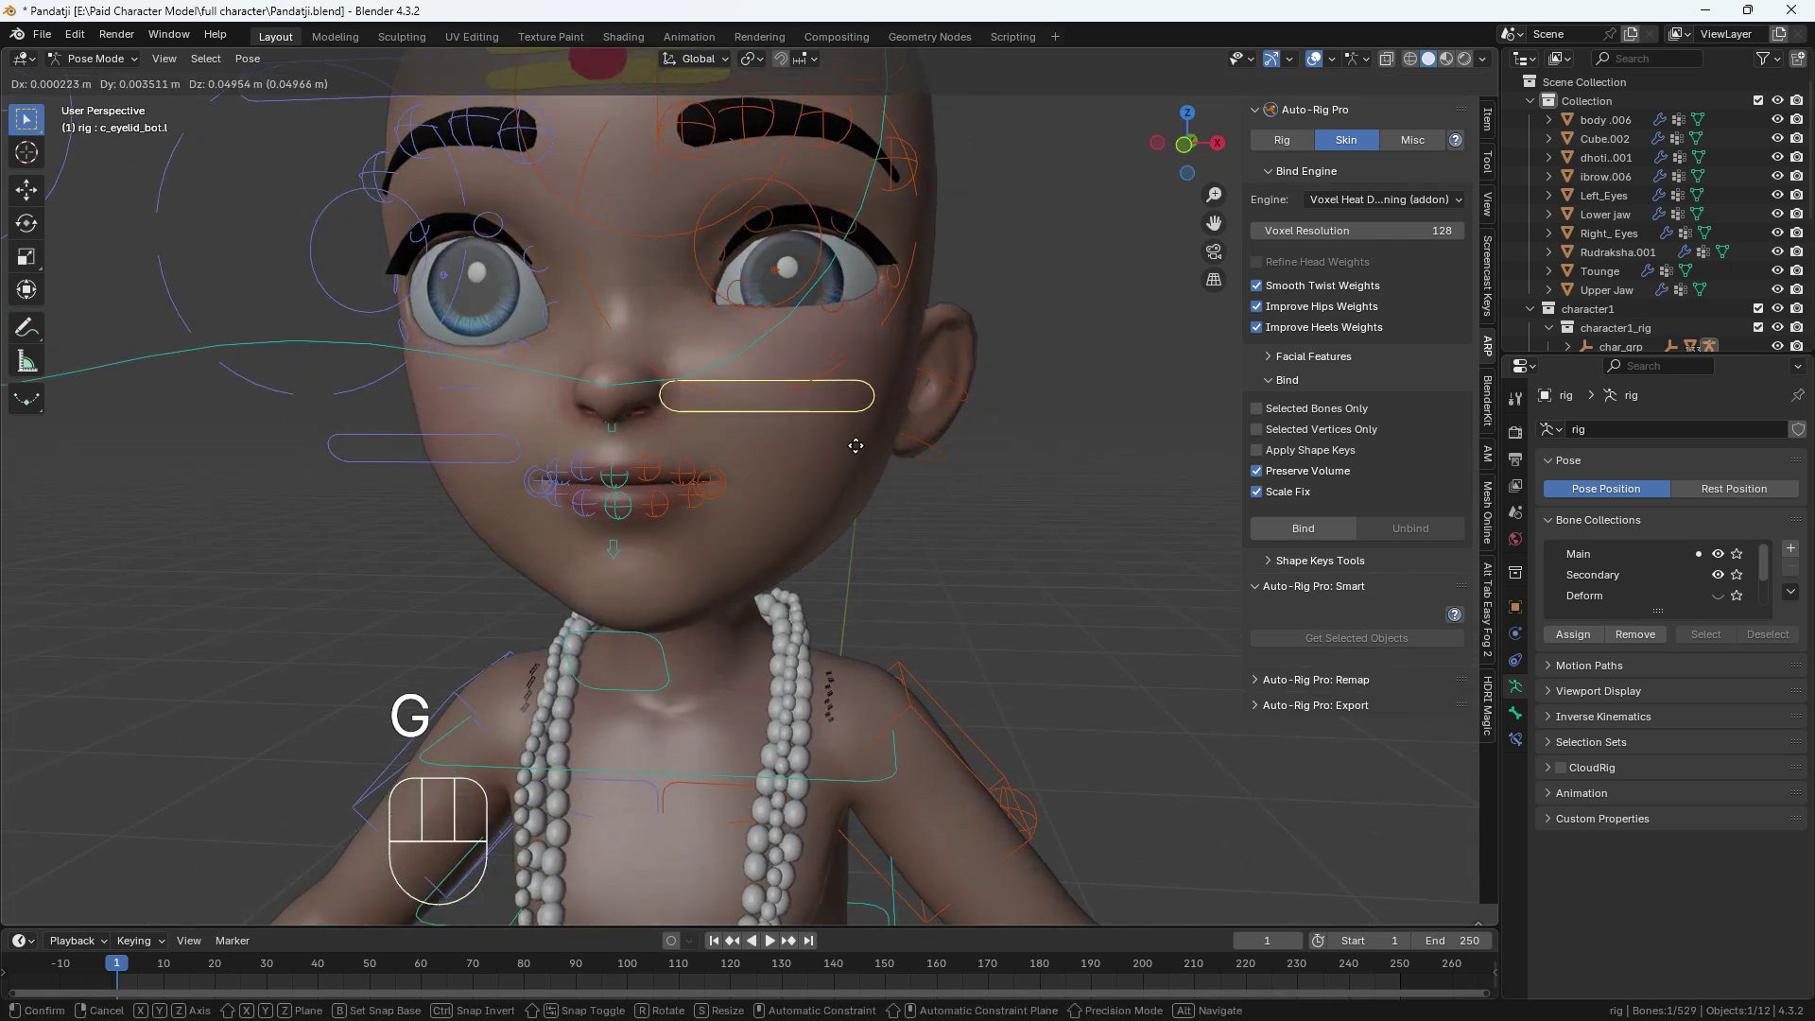
pyautogui.rightClick(879, 447)
# Test the left ear's deformation from the side by rotating its ear control, cancelling the rotation.
pyautogui.moveTo(1216, 380); pyautogui.dragTo(843, 448, button='middle')
pyautogui.scroll(-4, 1095, 441)
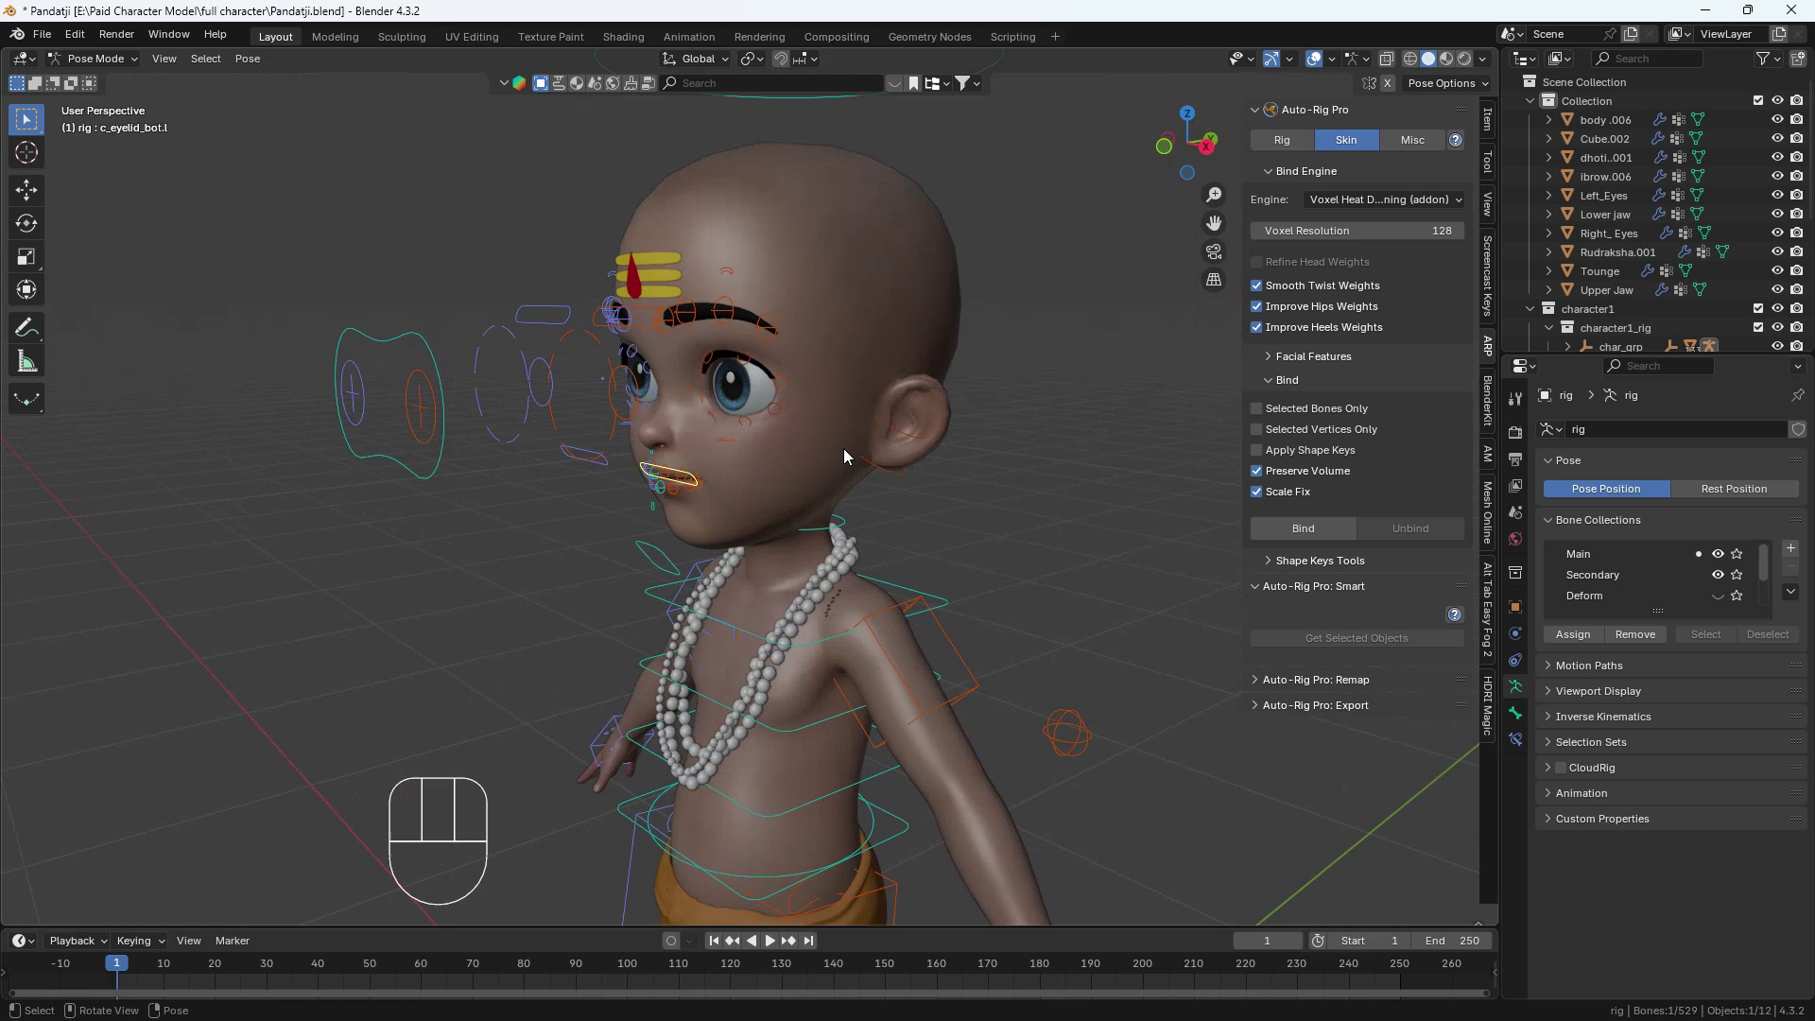
pyautogui.click(907, 435)
pyautogui.scroll(2, 909, 437)
pyautogui.press('r')
pyautogui.rightClick(975, 479)
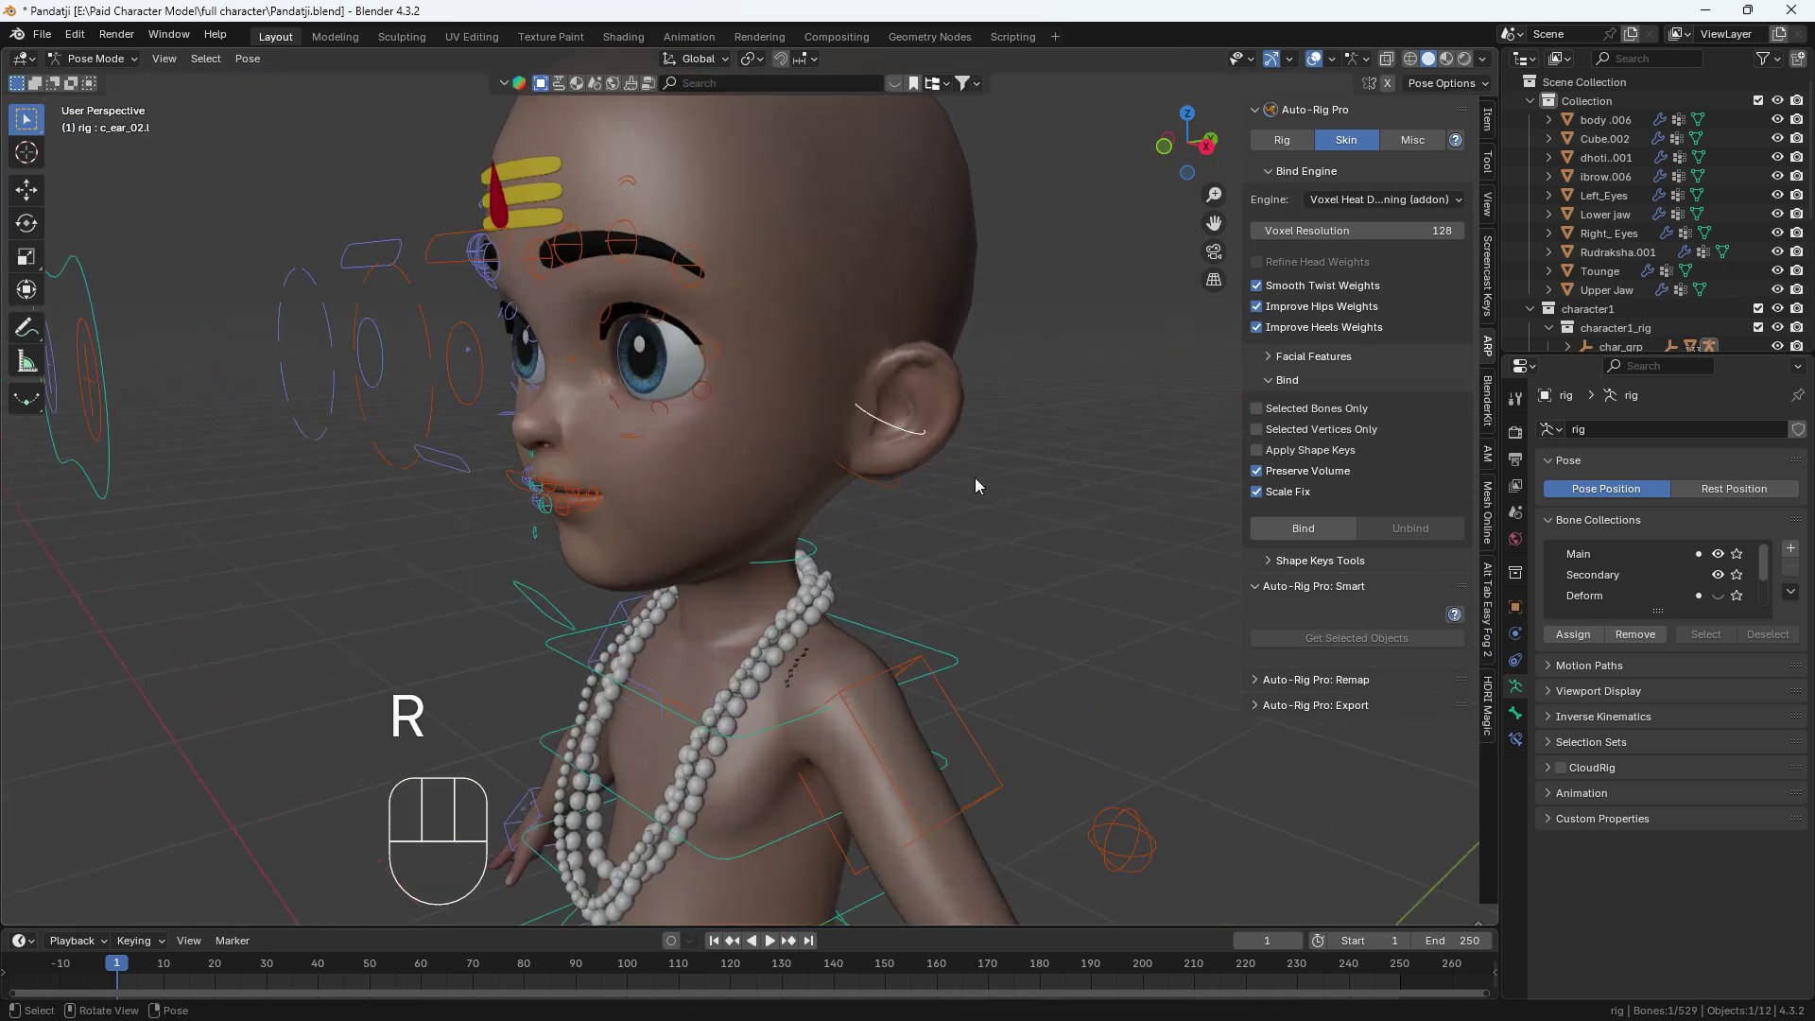
# Test the left arm's deformation from the front by moving the left hand IK control, cancelling the move.
pyautogui.press('`')
pyautogui.click(545, 313)
pyautogui.scroll(-3, 707, 401)
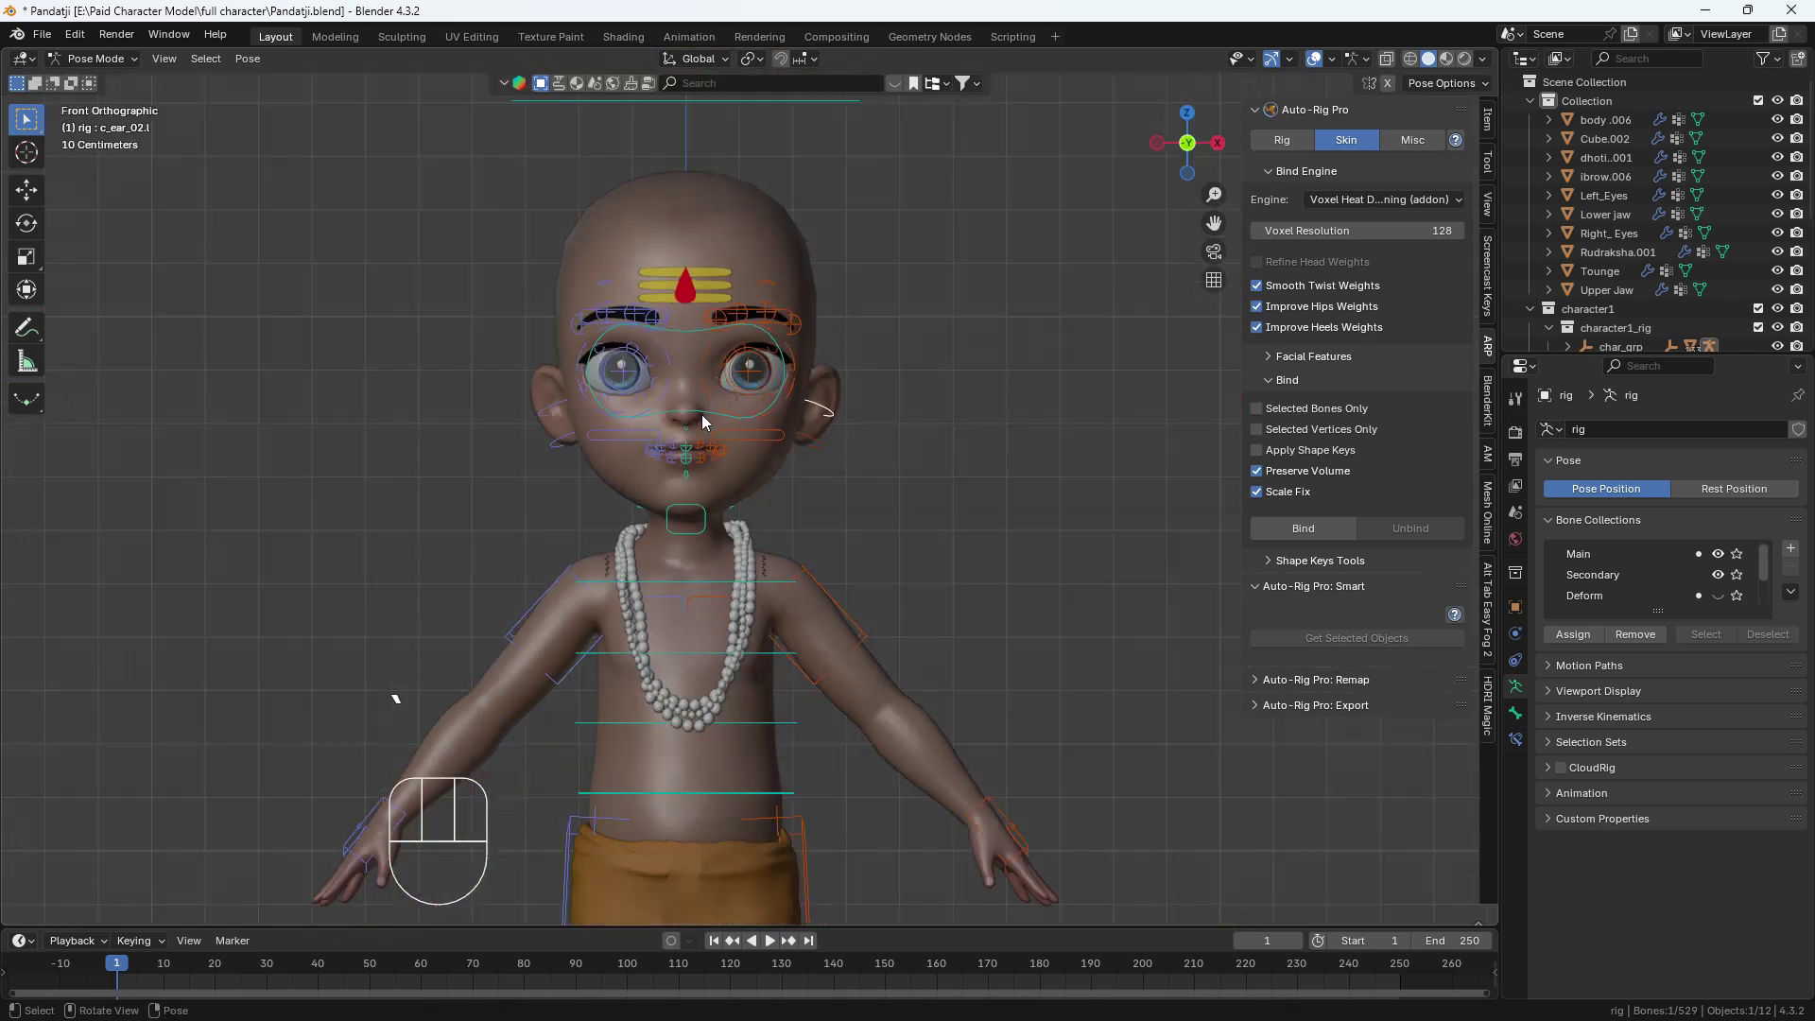
pyautogui.scroll(-3, 702, 422)
pyautogui.scroll(3, 1034, 583)
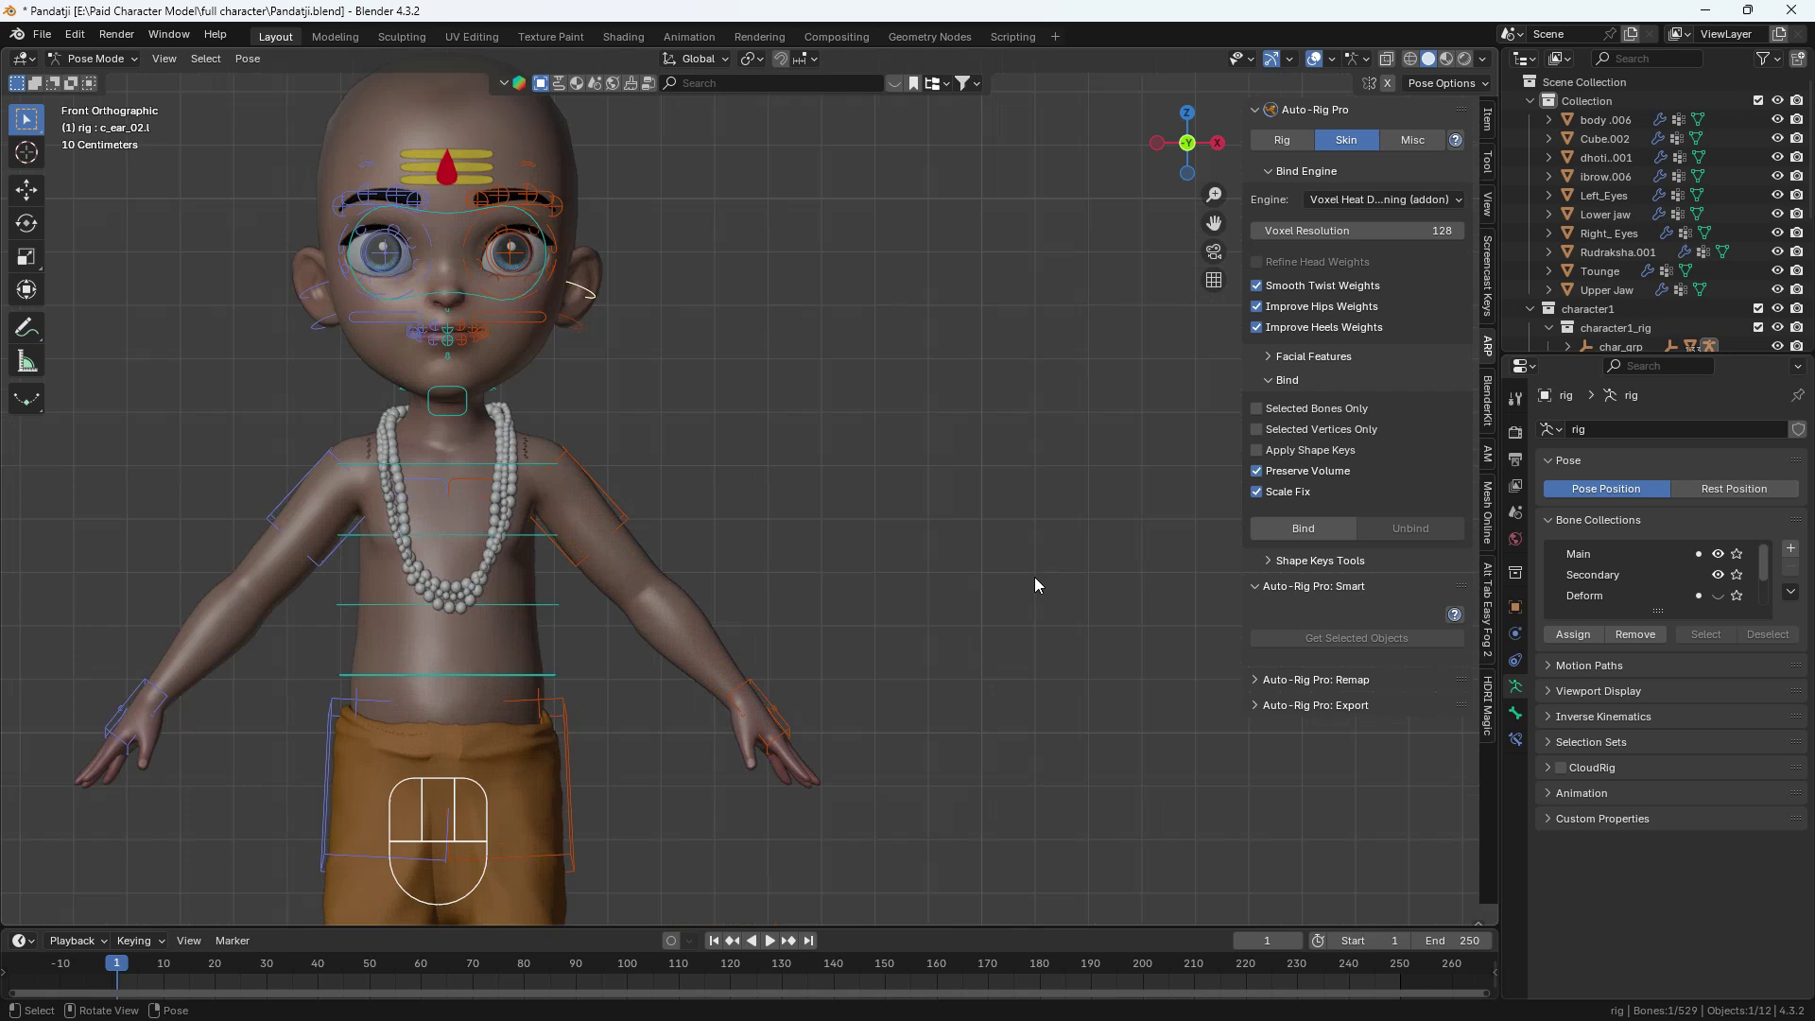
pyautogui.click(766, 707)
pyautogui.scroll(-3, 766, 707)
pyautogui.press('g')
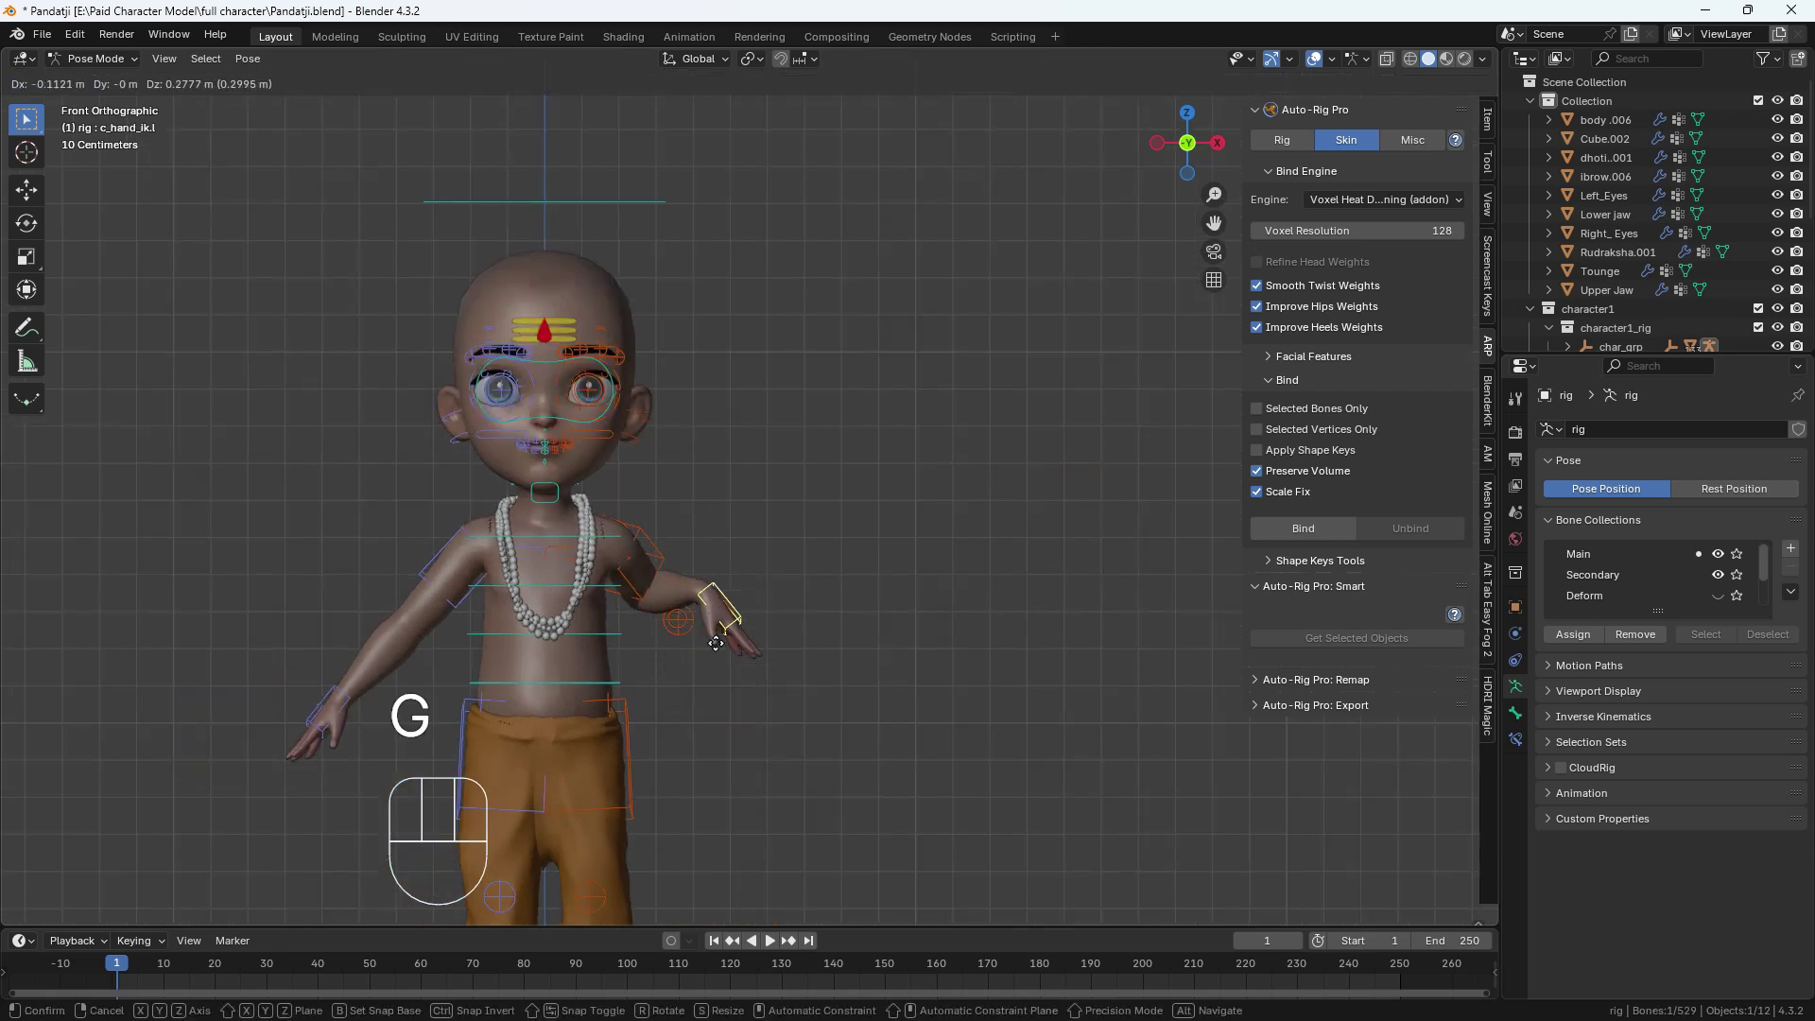
pyautogui.rightClick(679, 646)
# Test the body deformation by moving the root master control down along Z and then freely, undoing the moves.
pyautogui.moveTo(719, 641); pyautogui.dragTo(848, 583, button='middle')
pyautogui.click(739, 619)
pyautogui.click(728, 614)
pyautogui.press('g')
pyautogui.press('z')
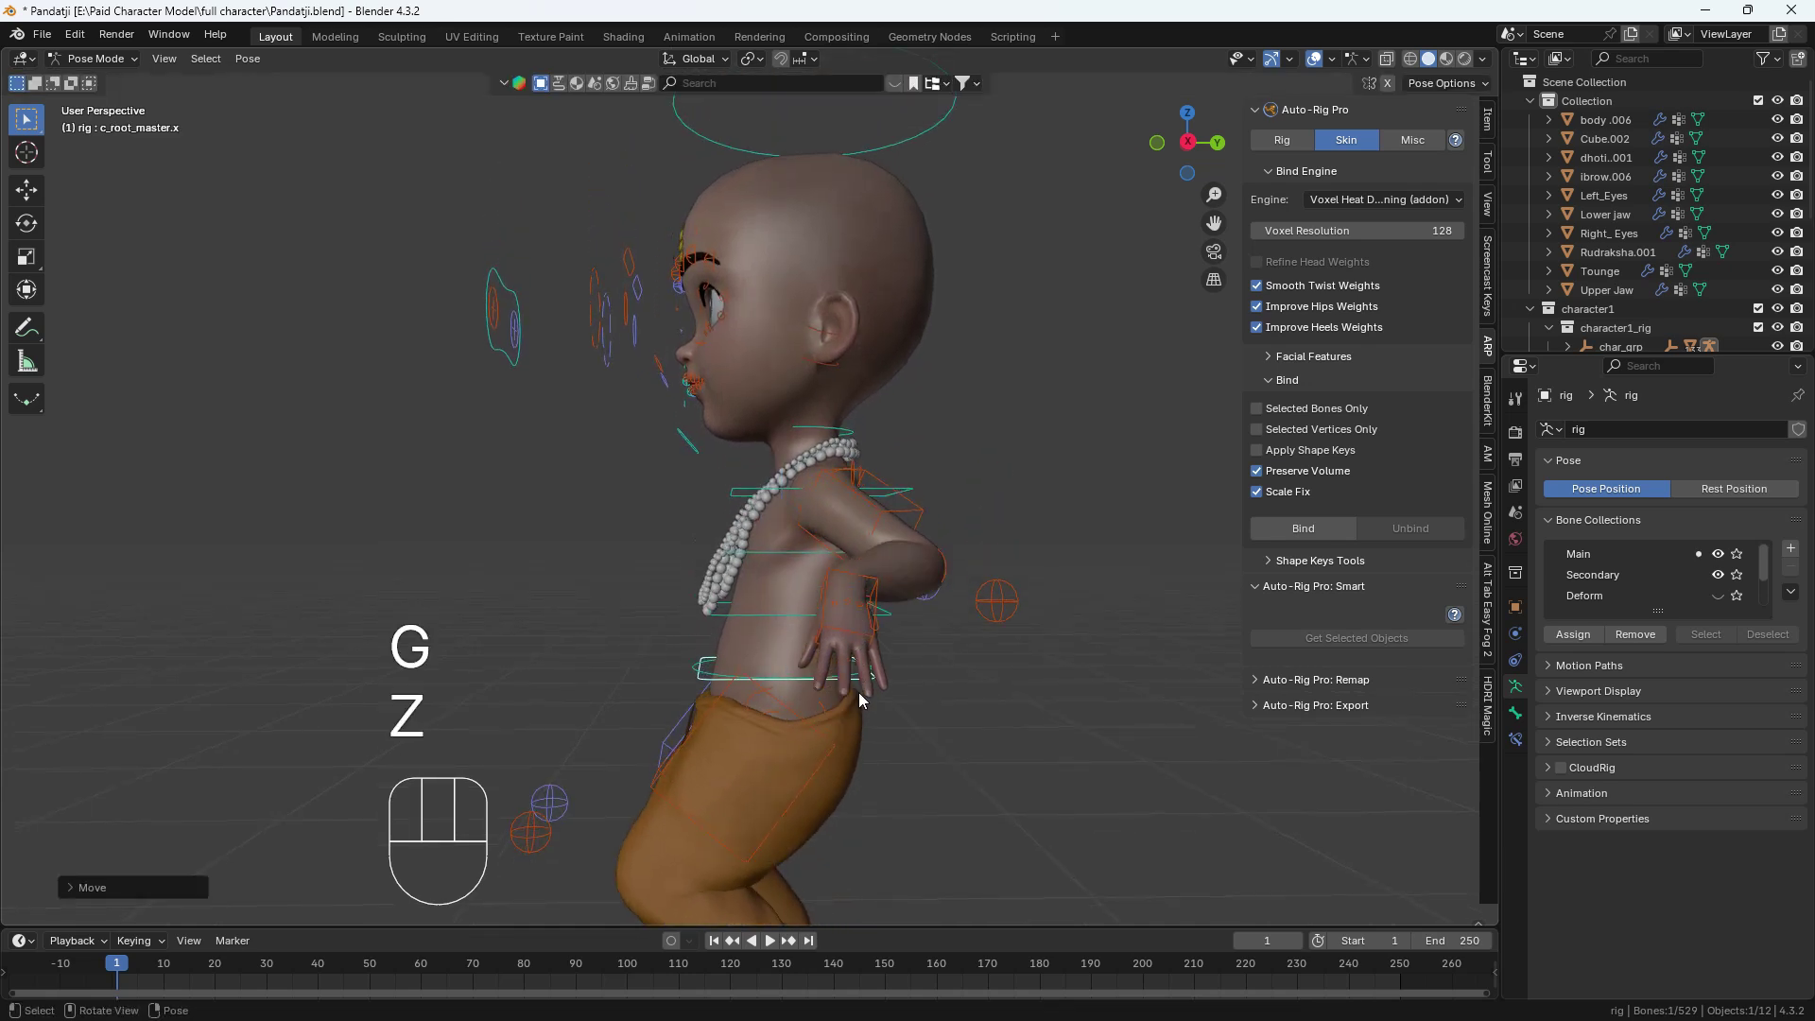
pyautogui.press('g')
pyautogui.click(1049, 735)
pyautogui.moveTo(1049, 735); pyautogui.dragTo(840, 586, button='middle')
pyautogui.hotkey('ctrl', 'z')
pyautogui.hotkey('ctrl', 'z')
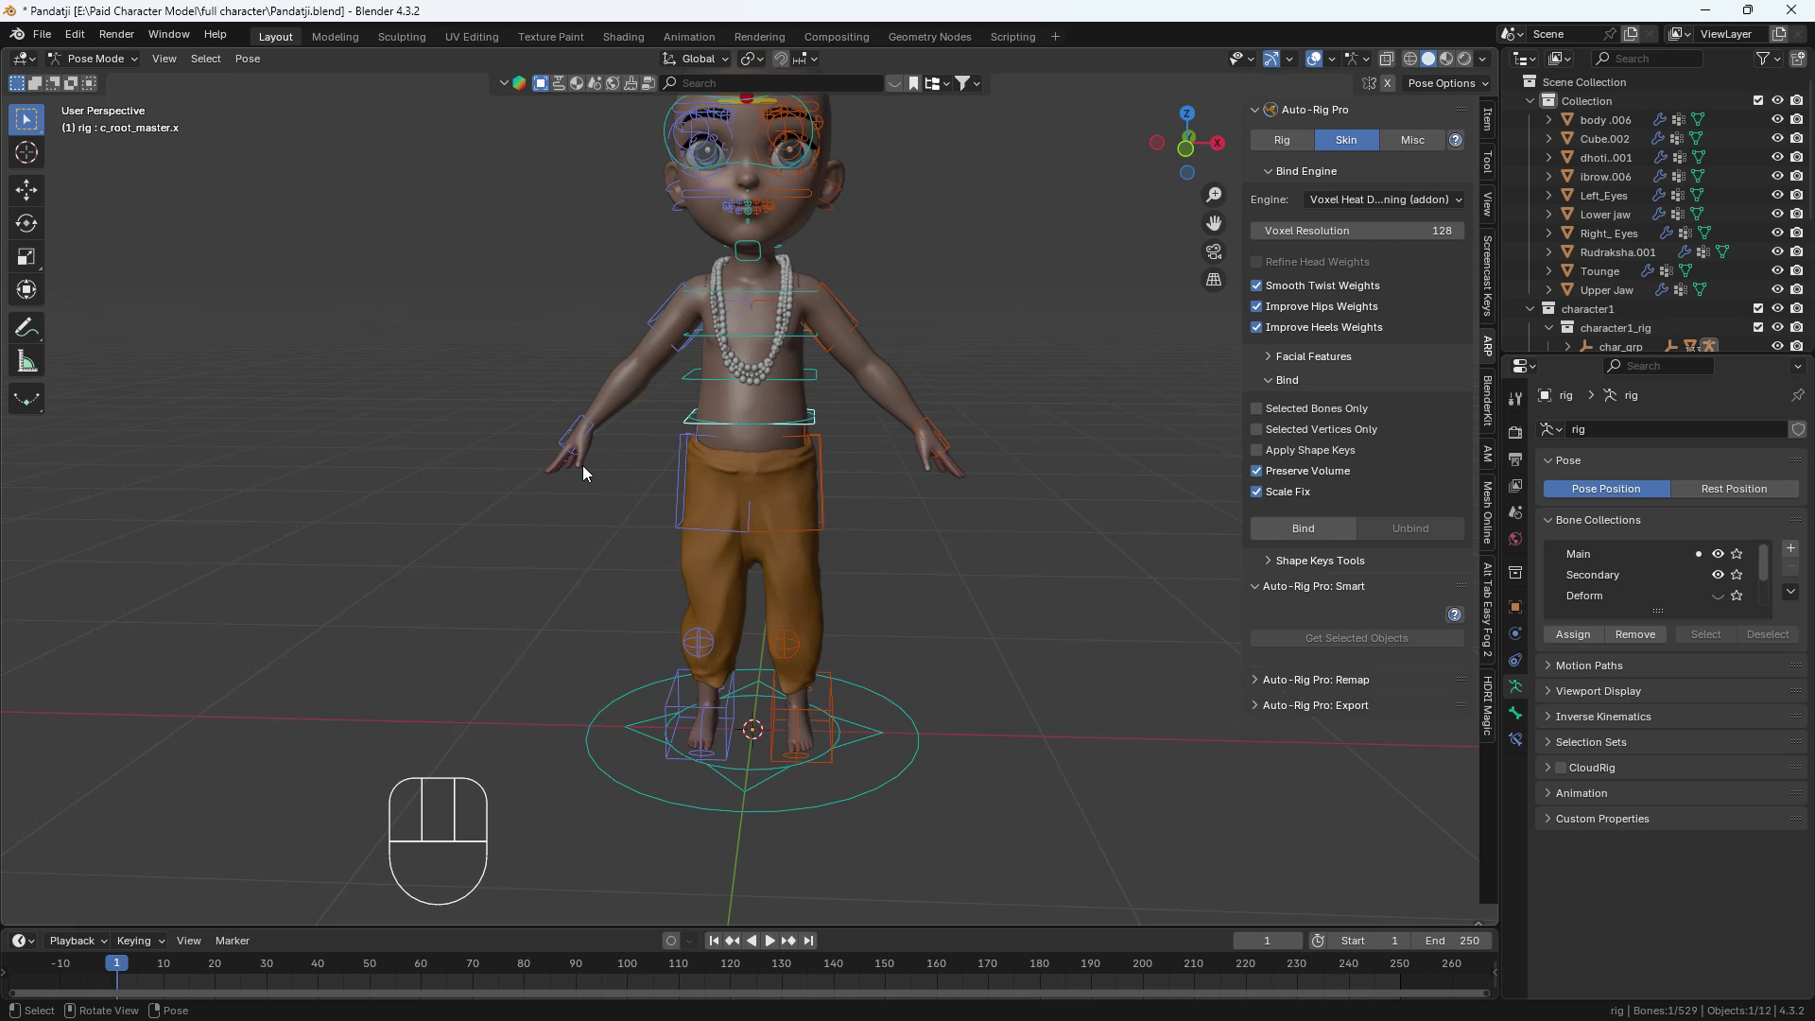
# Return the rig to Object Mode and save the Pandatji.blend file.
pyautogui.hotkey('ctrl', 'Tab')
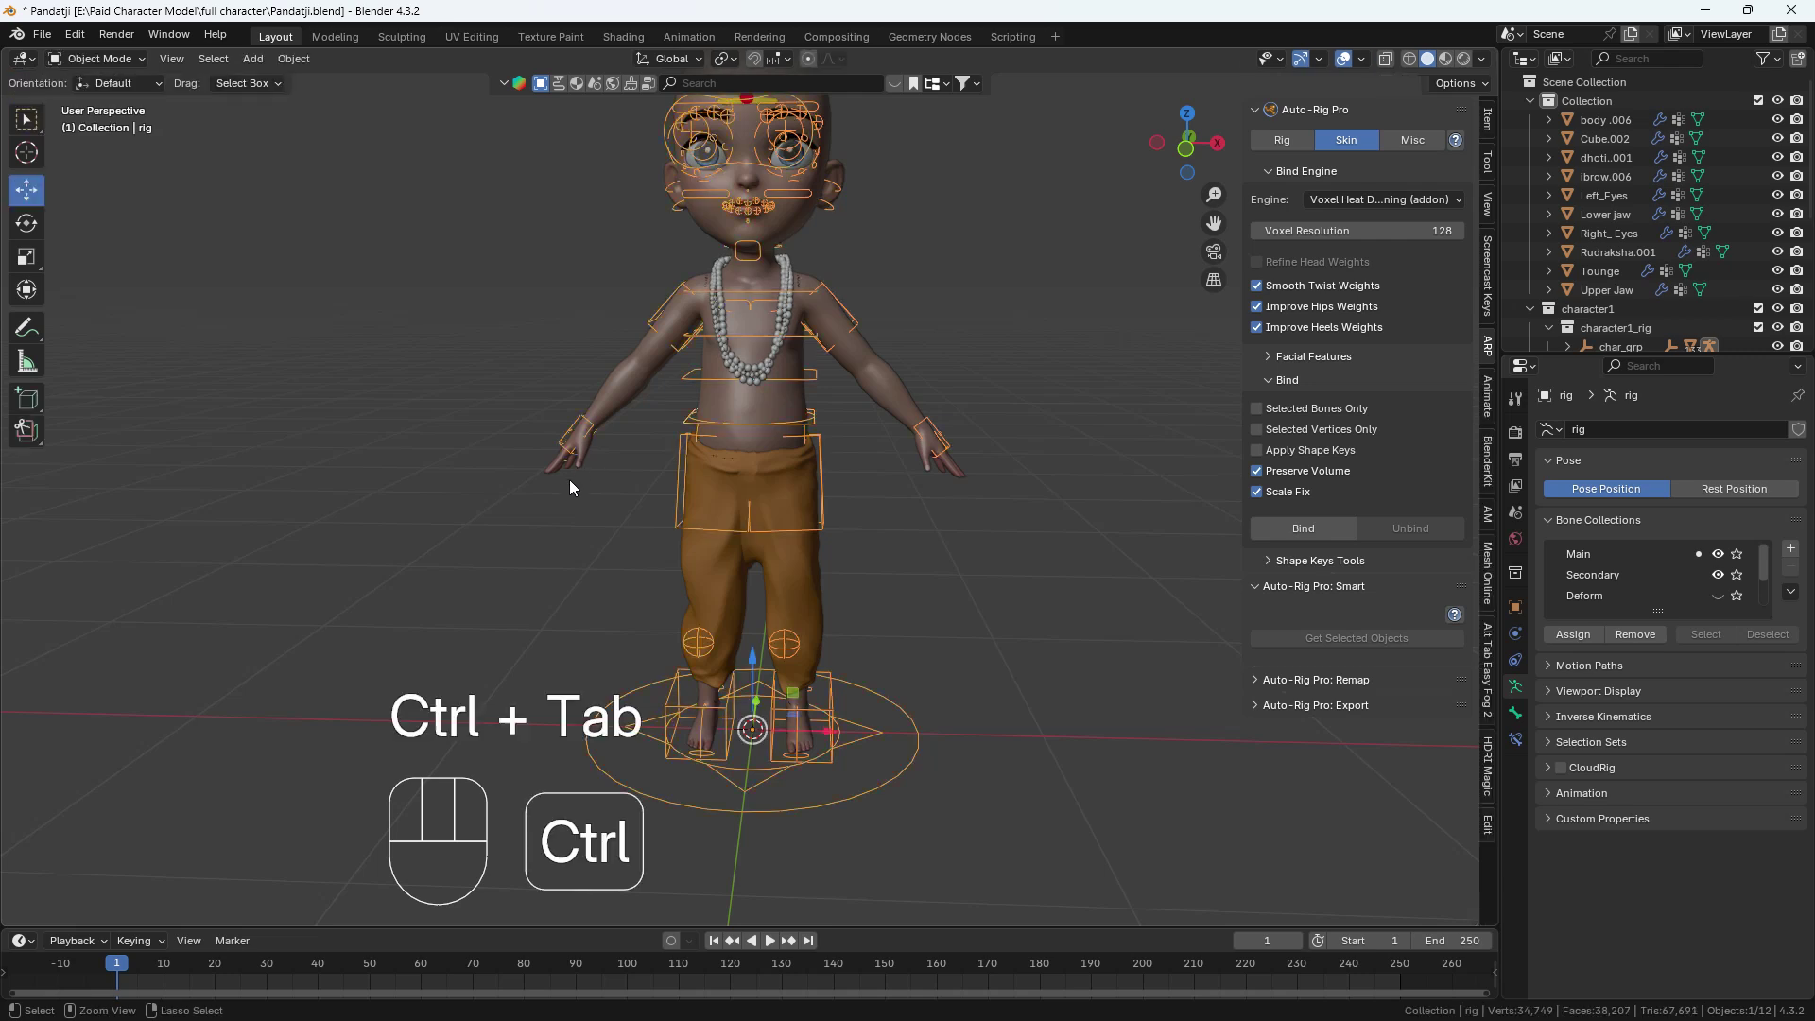
pyautogui.scroll(-2, 879, 489)
pyautogui.moveTo(881, 490); pyautogui.dragTo(734, 484, button='middle')
pyautogui.scroll(4, 734, 484)
pyautogui.keyDown('shift'); pyautogui.moveTo(698, 388); pyautogui.dragTo(855, 525, button='middle'); pyautogui.keyUp('shift')
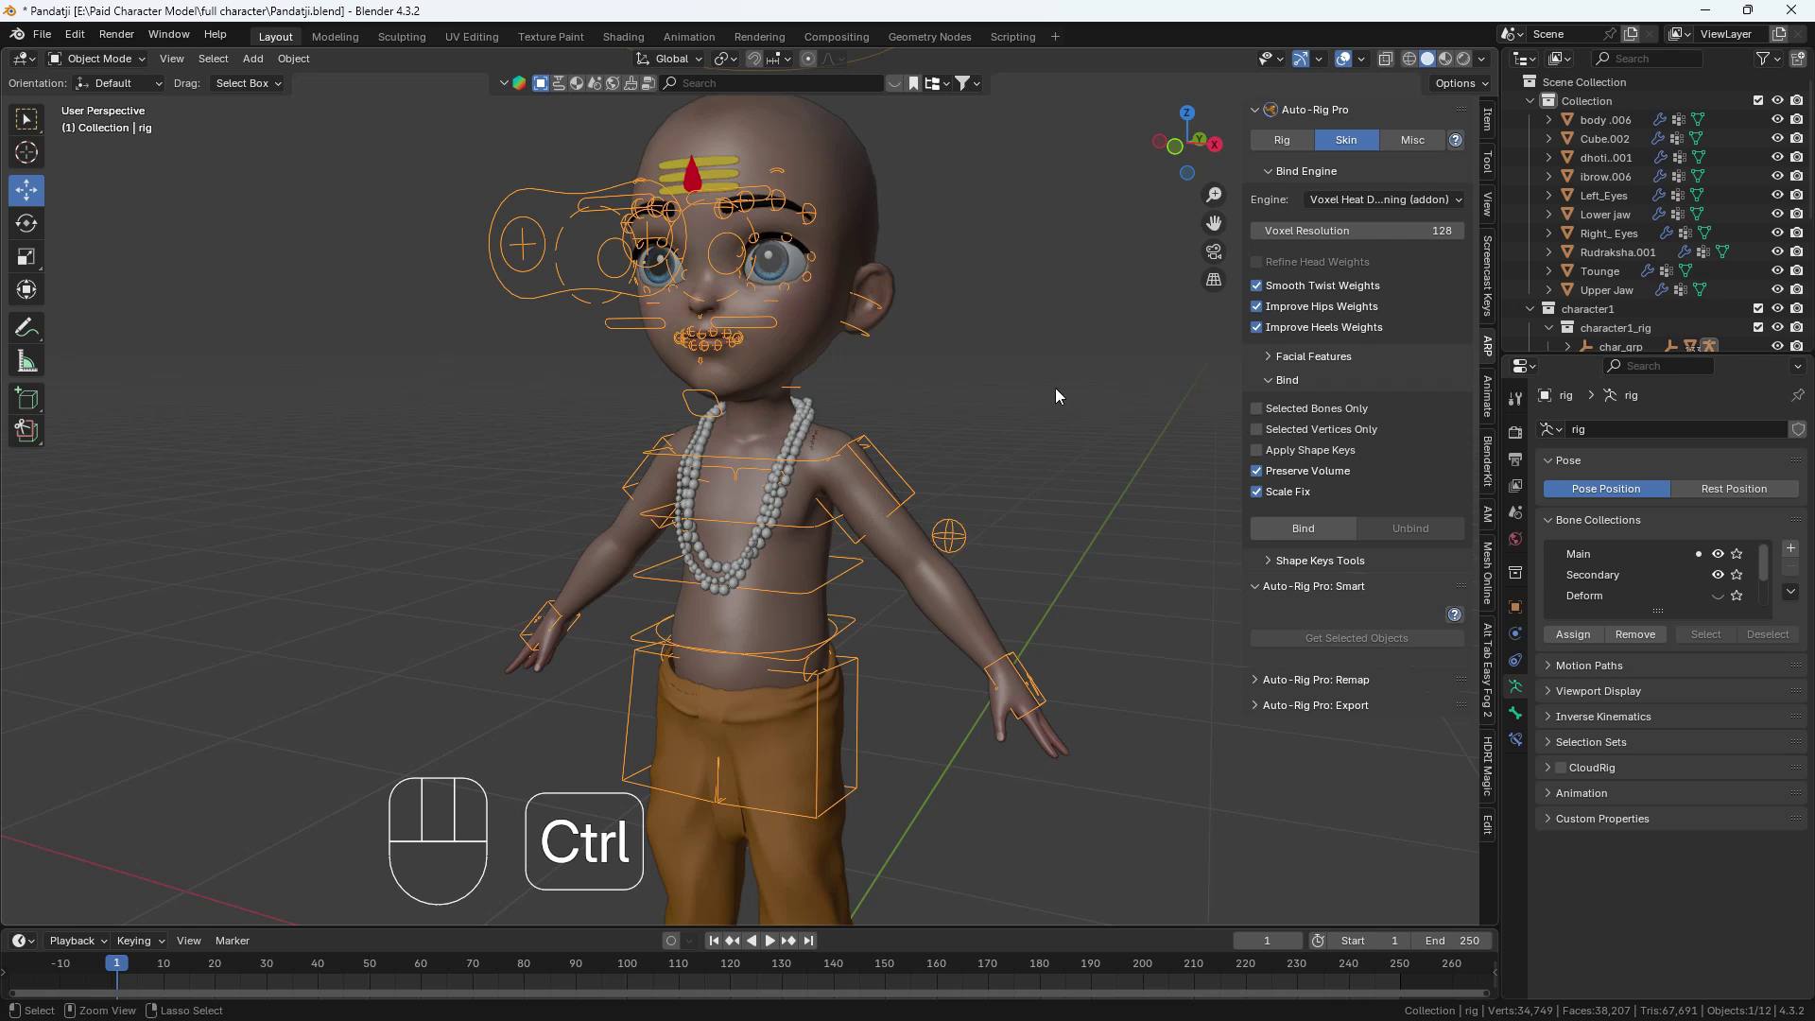
pyautogui.hotkey('ctrl', 's')
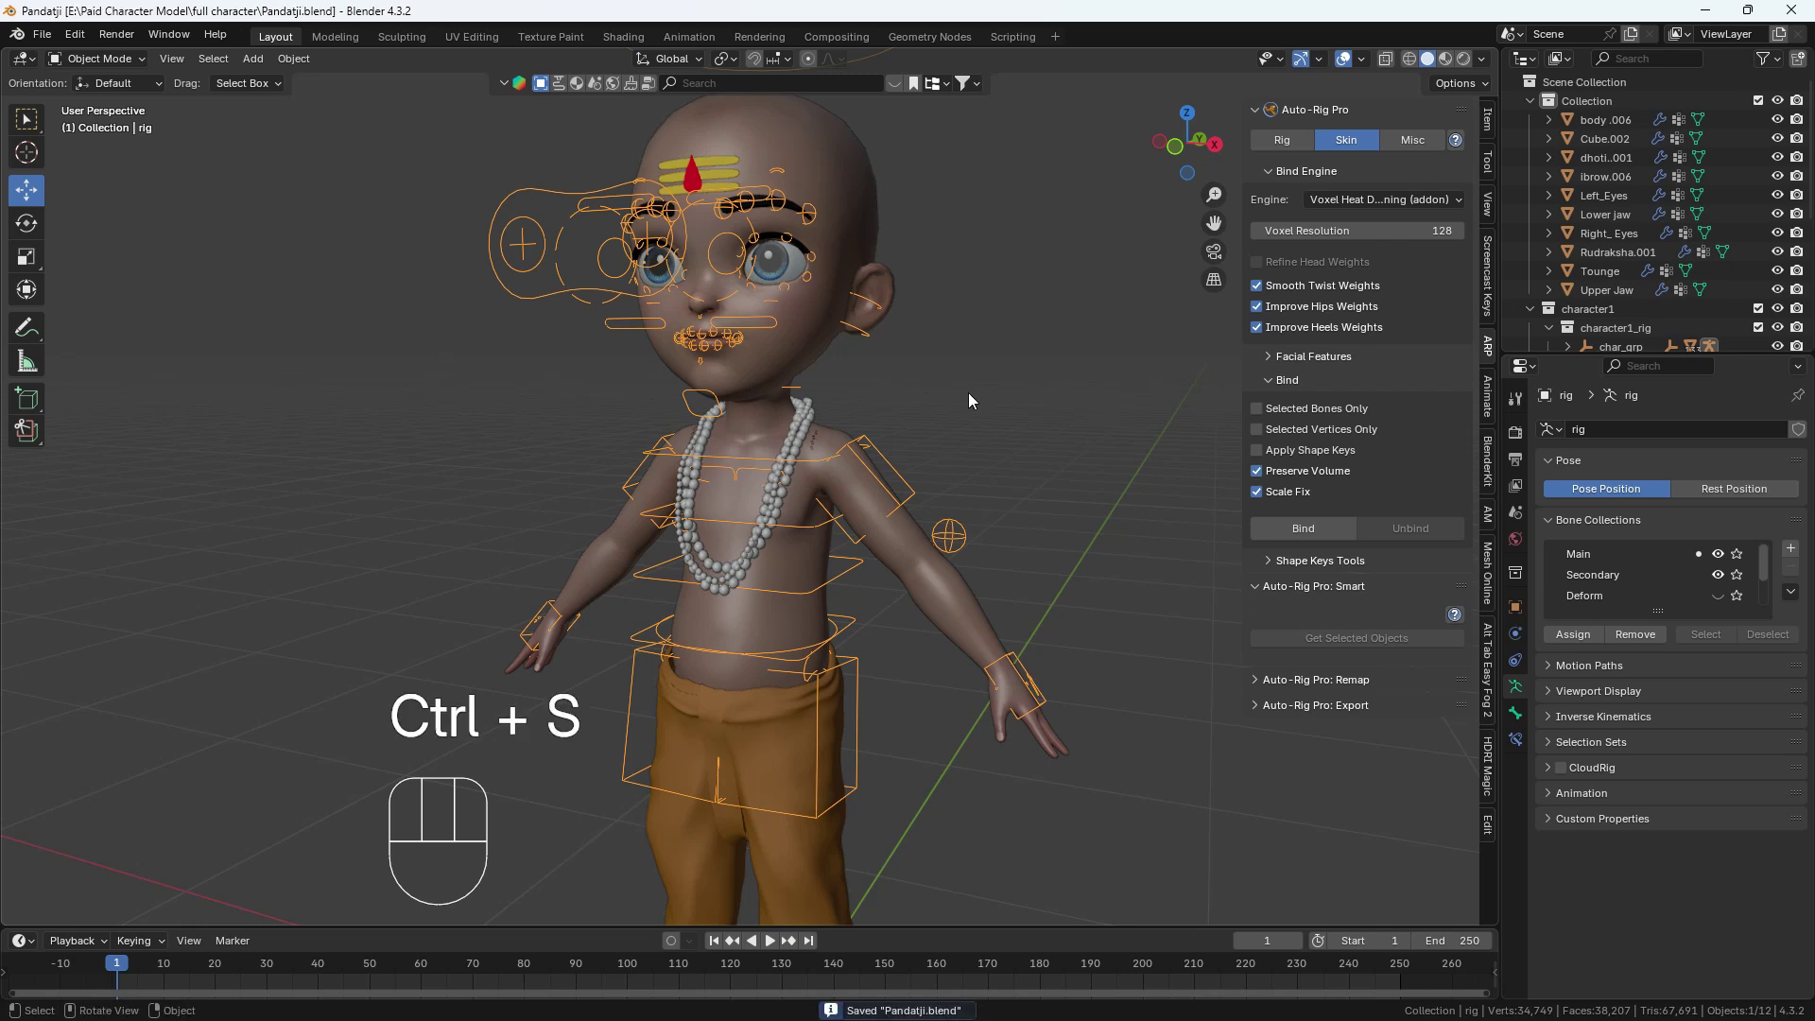